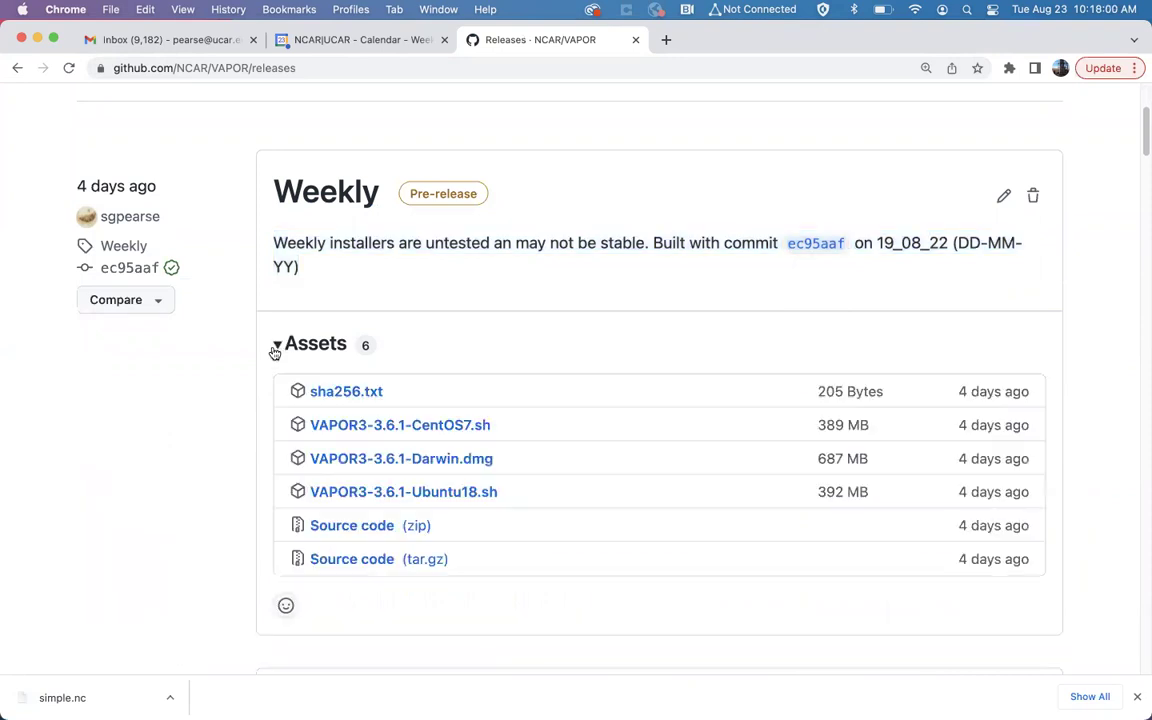
Step: Review the CentOS7, Darwin and Ubuntu18 installers of the Weekly pre-release and the assets of the Vapor 3.6.0 release
{"action": "left_click_drag", "start_coordinate": [540, 440], "coordinate": [283, 430]}
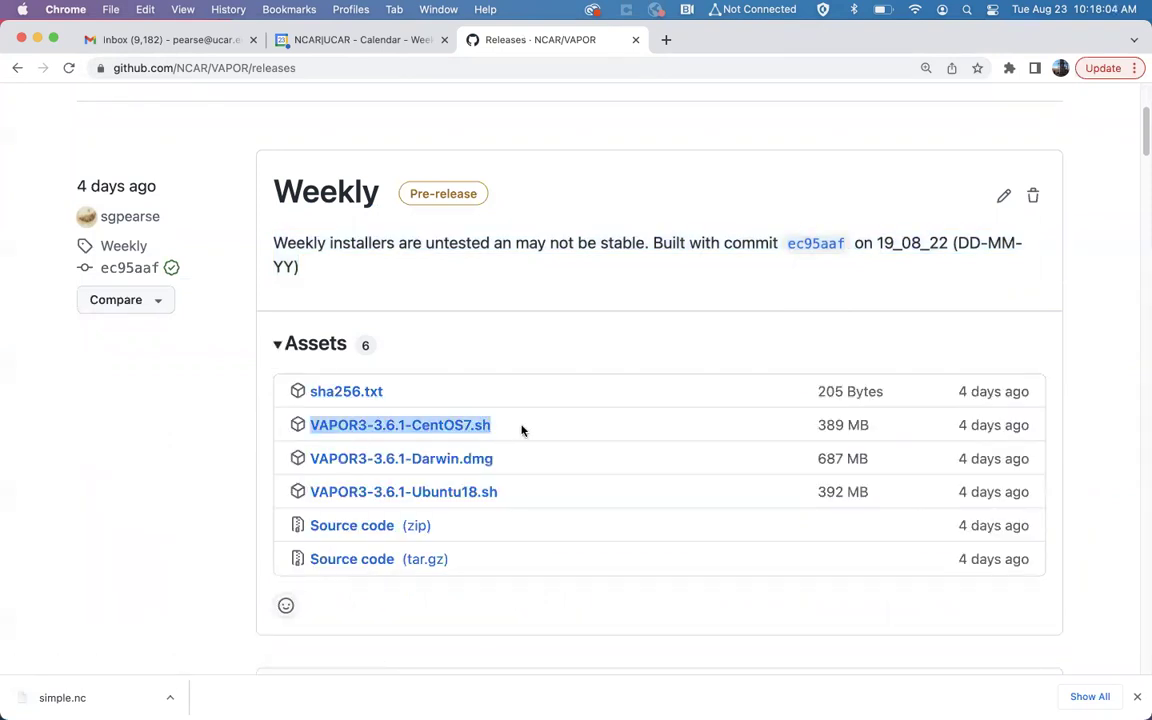
{"action": "left_click_drag", "start_coordinate": [535, 452], "coordinate": [534, 458]}
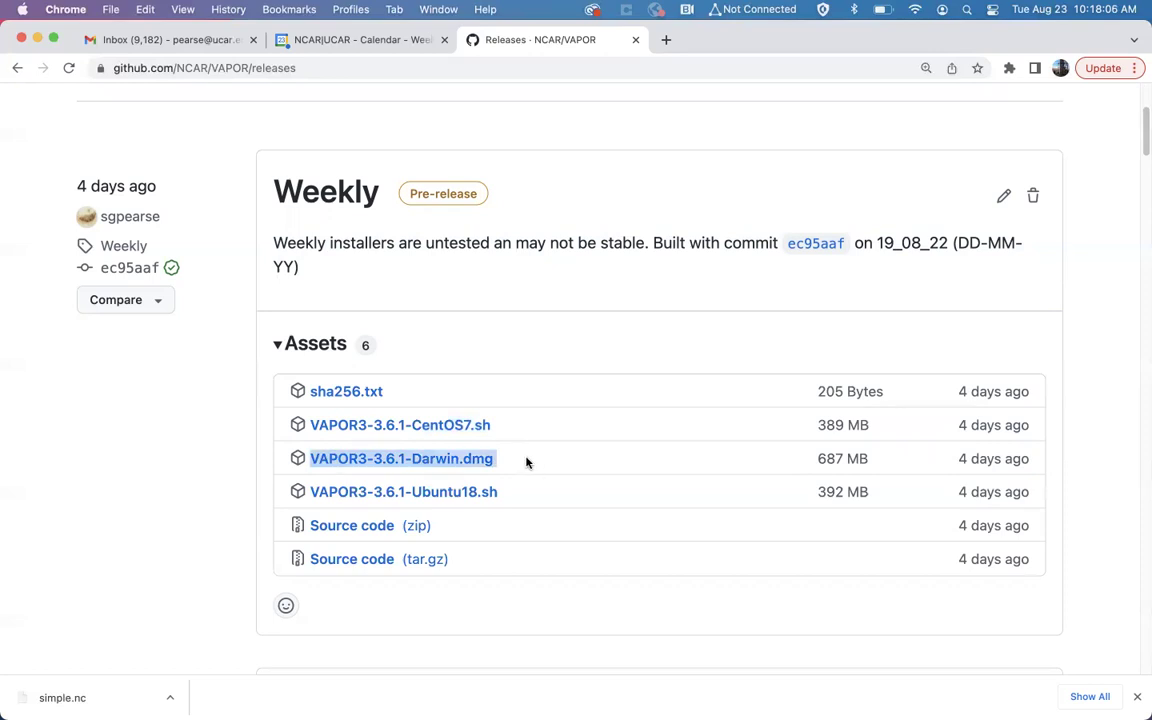
{"action": "left_click_drag", "start_coordinate": [537, 499], "coordinate": [536, 497]}
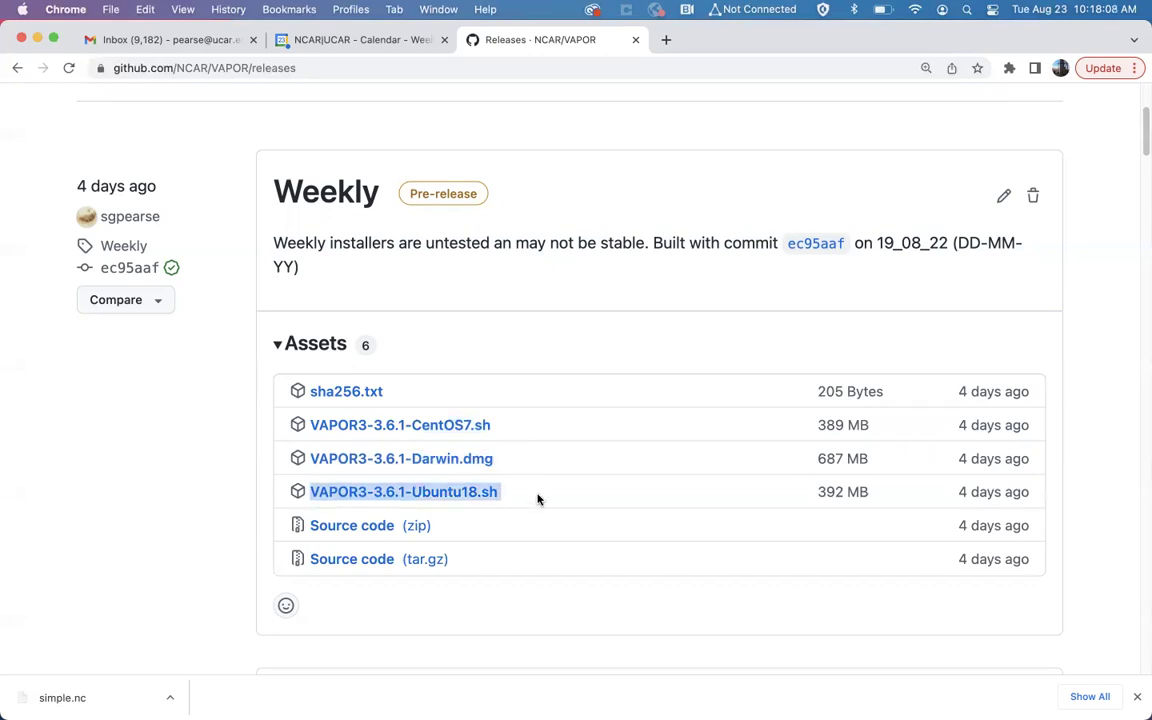
{"action": "scroll", "coordinate": [517, 487], "scroll_direction": "down", "scroll_amount": 5}
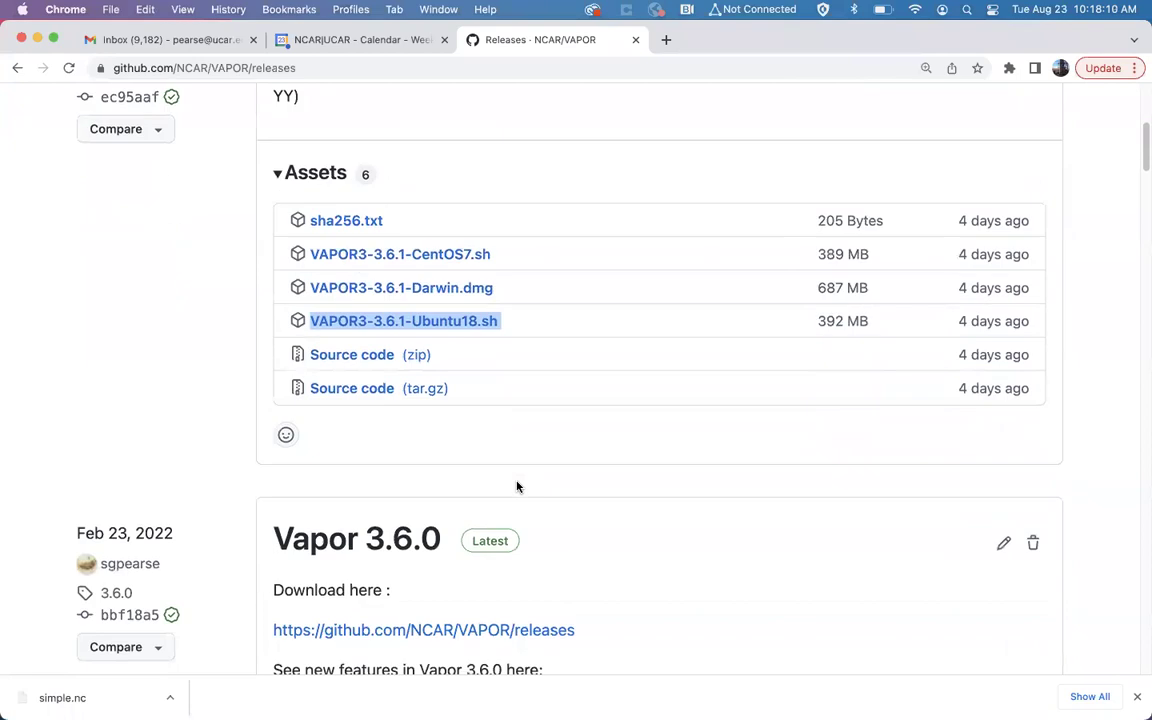
{"action": "scroll", "coordinate": [476, 262], "scroll_direction": "up", "scroll_amount": 1}
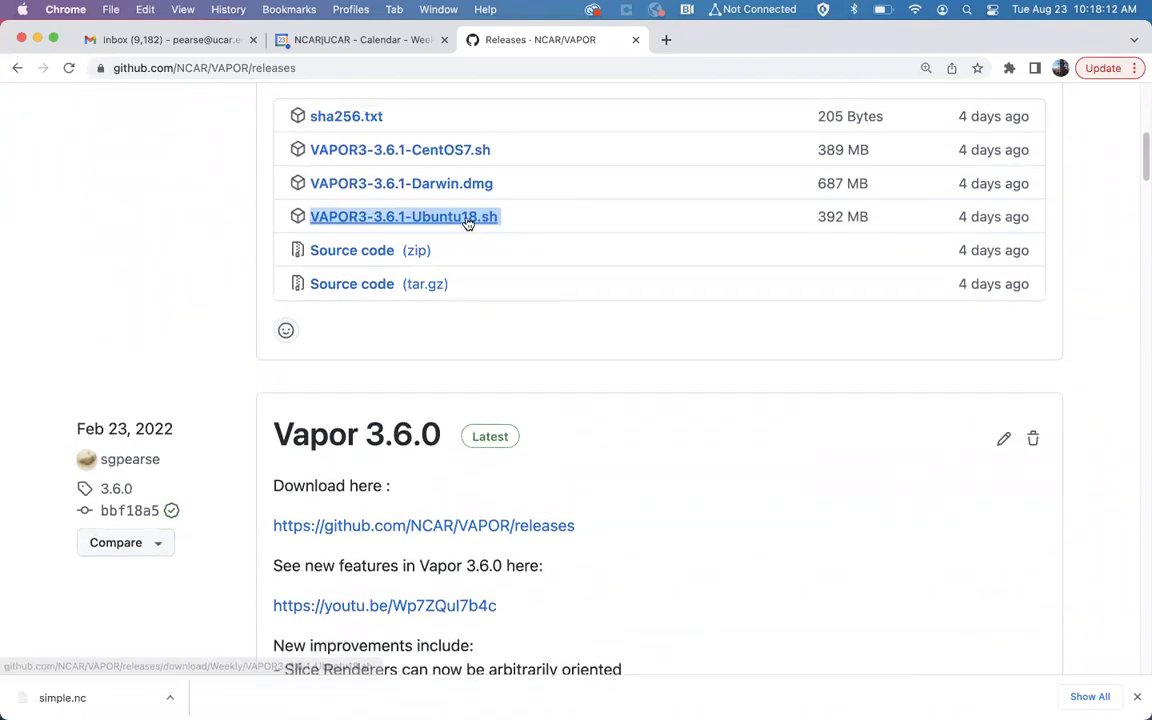
{"action": "scroll", "coordinate": [537, 368], "scroll_direction": "down", "scroll_amount": 6}
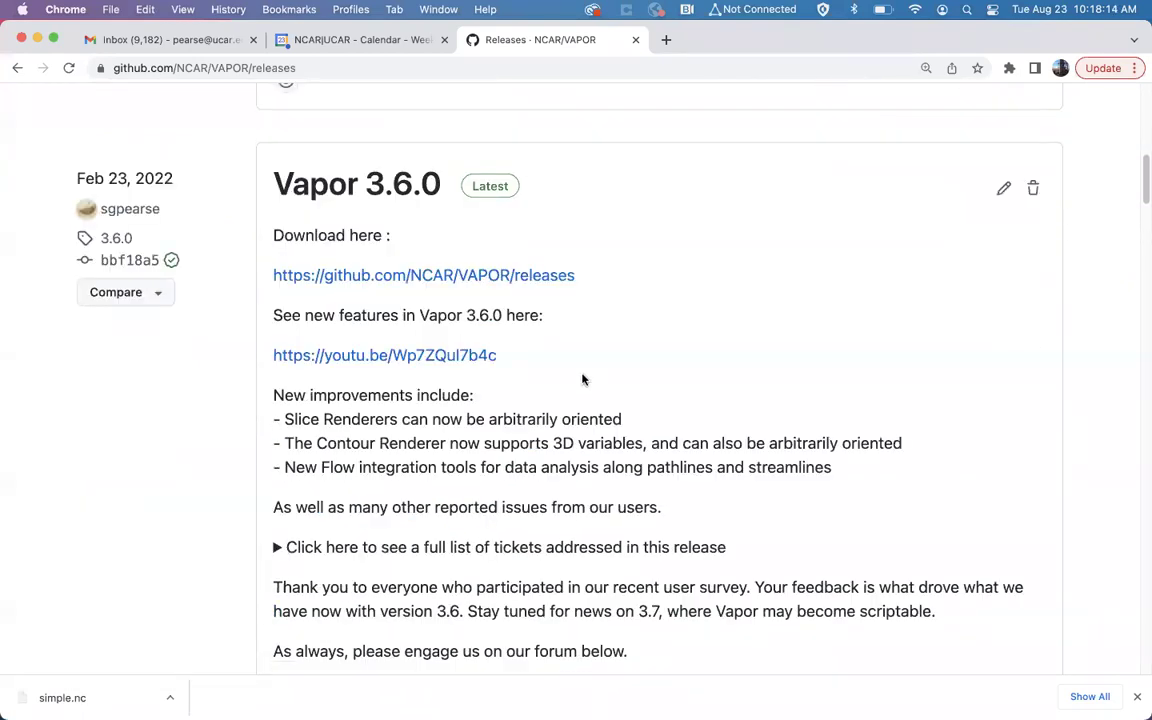
{"action": "scroll", "coordinate": [582, 378], "scroll_direction": "up", "scroll_amount": 2}
{"action": "left_click_drag", "start_coordinate": [442, 191], "coordinate": [274, 188]}
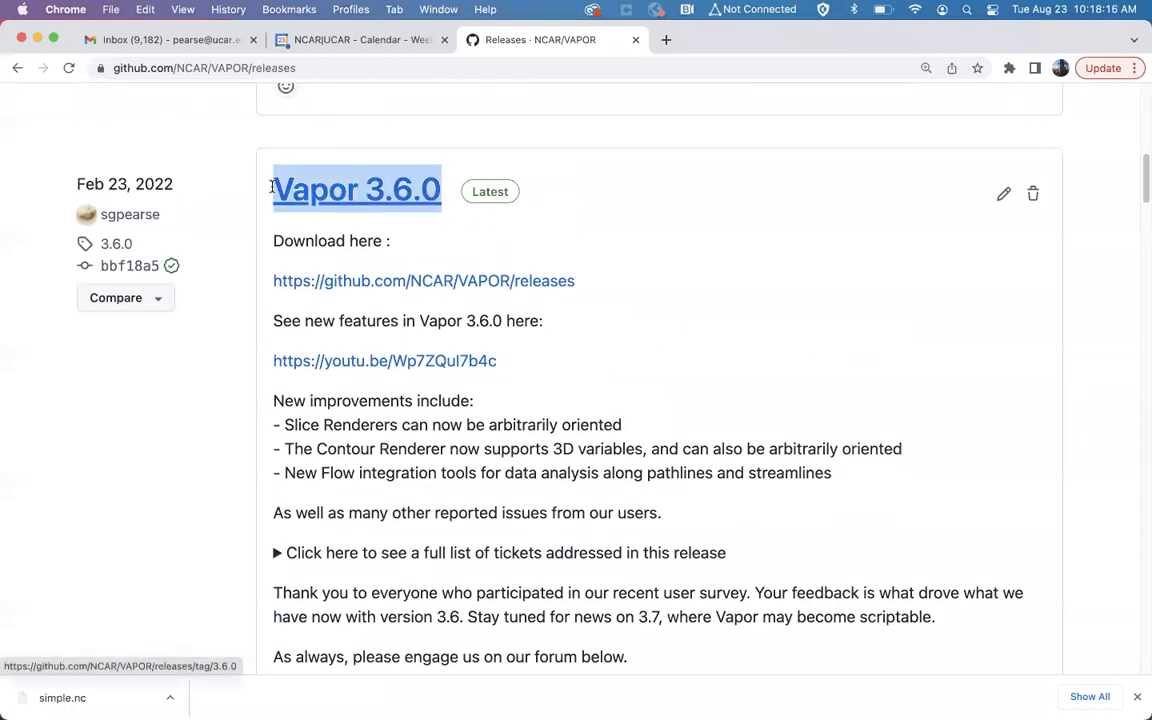
{"action": "scroll", "coordinate": [467, 275], "scroll_direction": "down", "scroll_amount": 5}
{"action": "scroll", "coordinate": [506, 330], "scroll_direction": "down", "scroll_amount": 6}
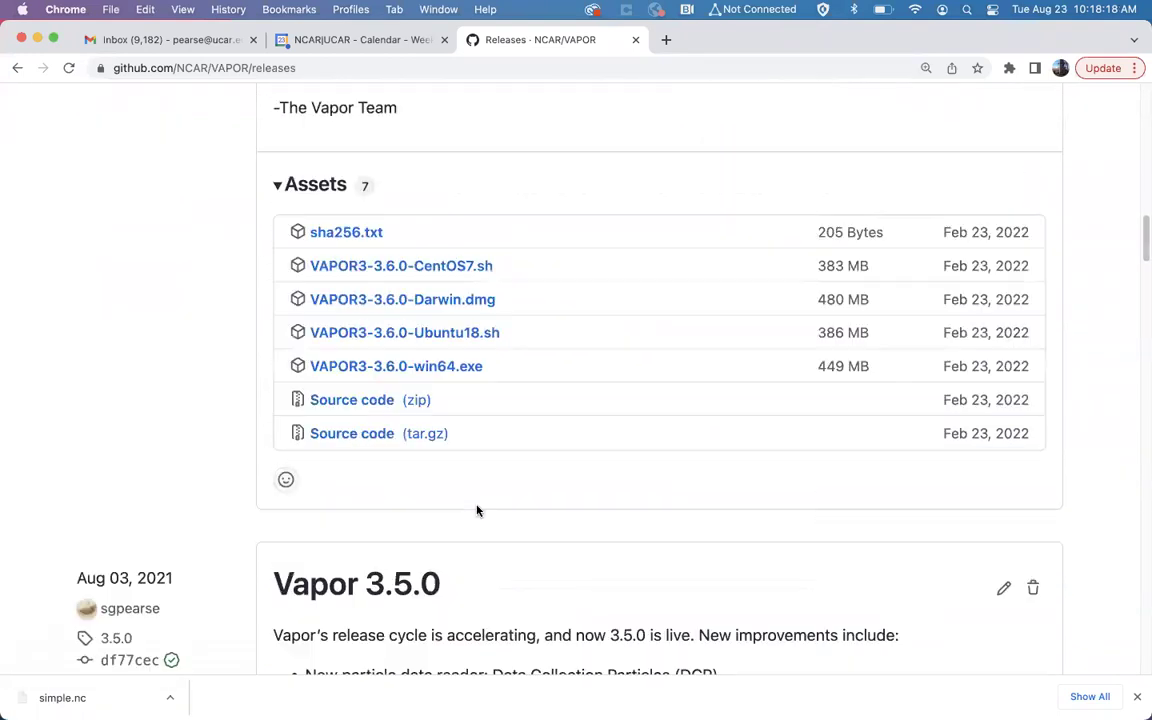
Step: Minimize the browser, locate vapor in the Applications folder, launch it and maximize its window
{"action": "left_click", "coordinate": [37, 38]}
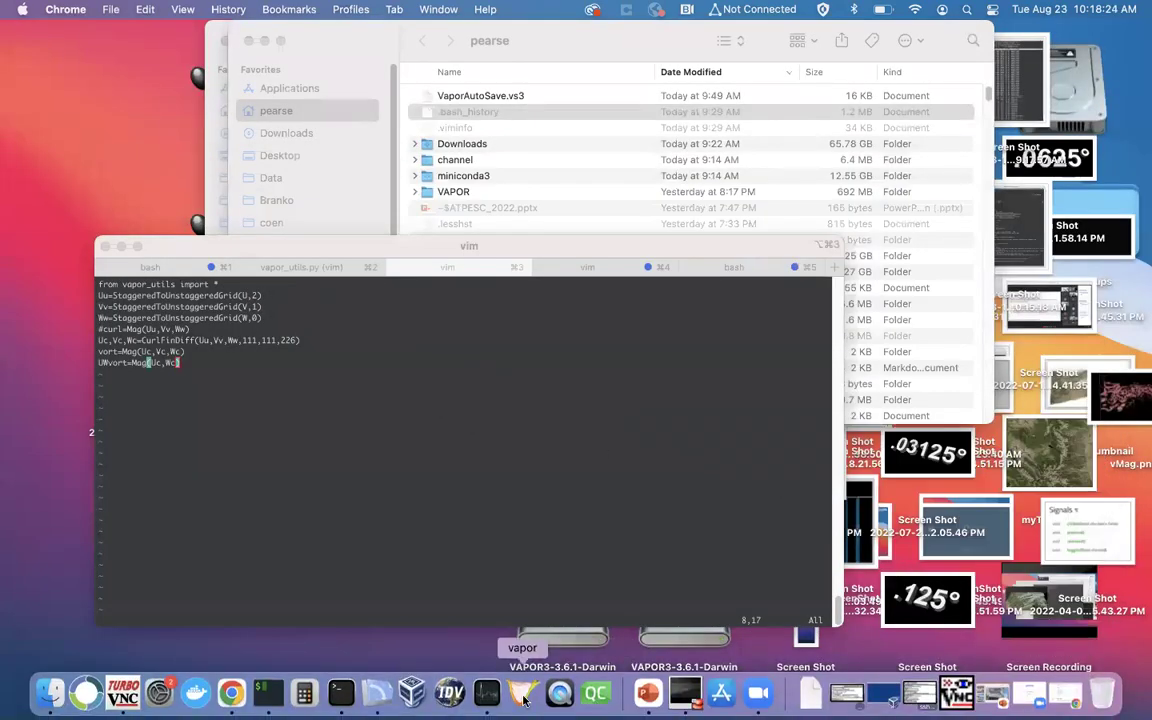
{"action": "left_click", "coordinate": [300, 88]}
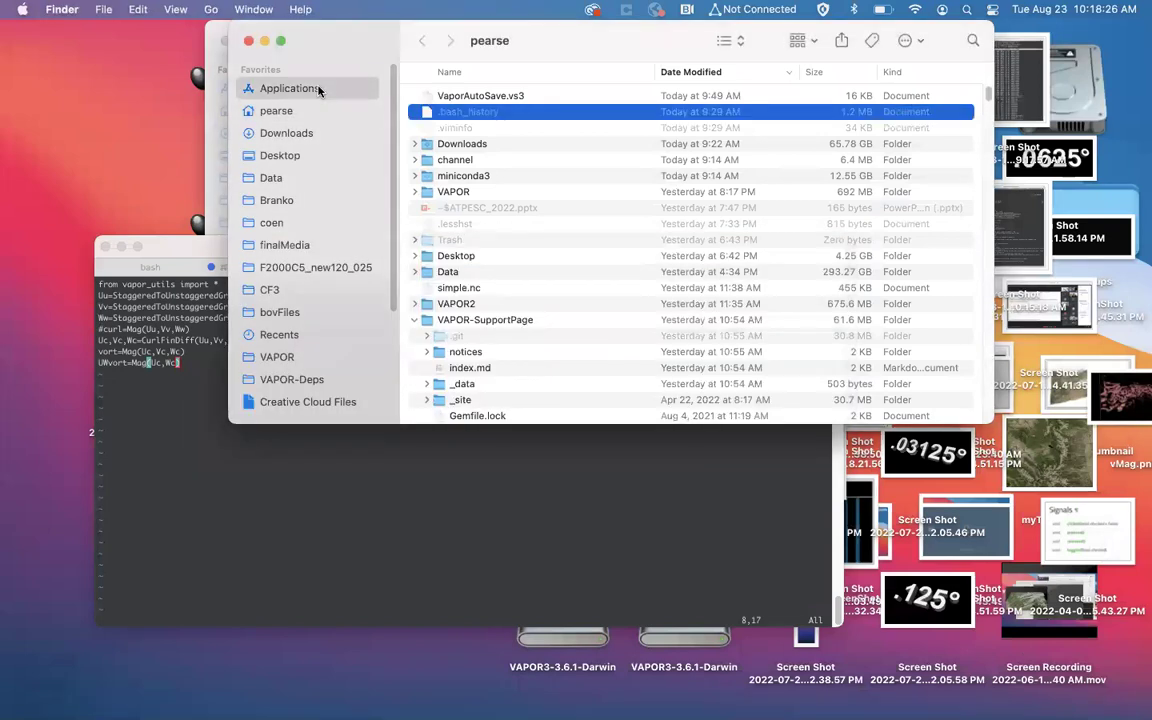
{"action": "left_click", "coordinate": [455, 97]}
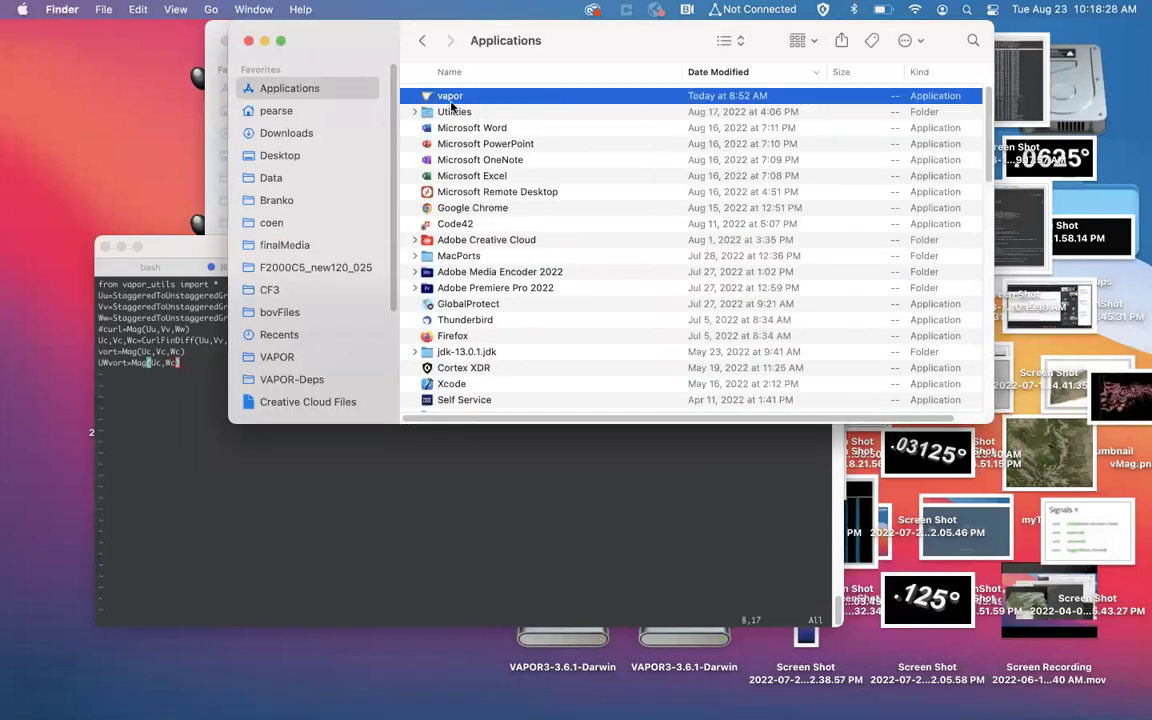
{"action": "left_click_drag", "start_coordinate": [453, 100], "coordinate": [529, 692]}
{"action": "left_click", "coordinate": [529, 692]}
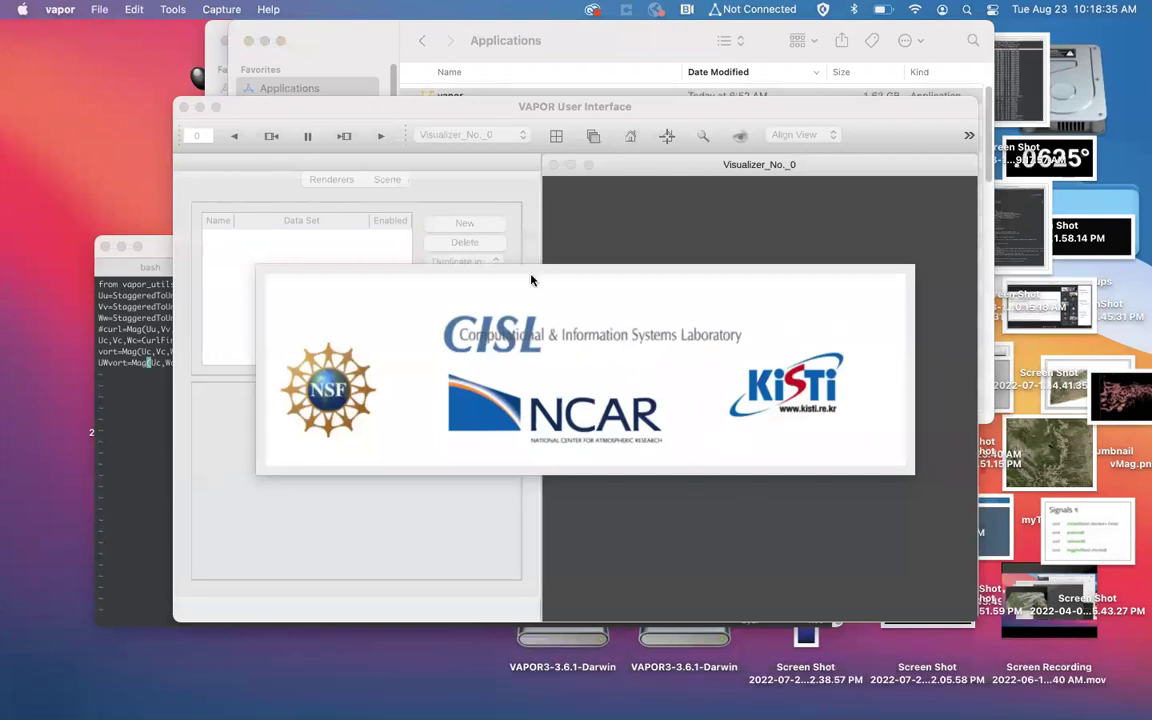
{"action": "double_click", "coordinate": [535, 108]}
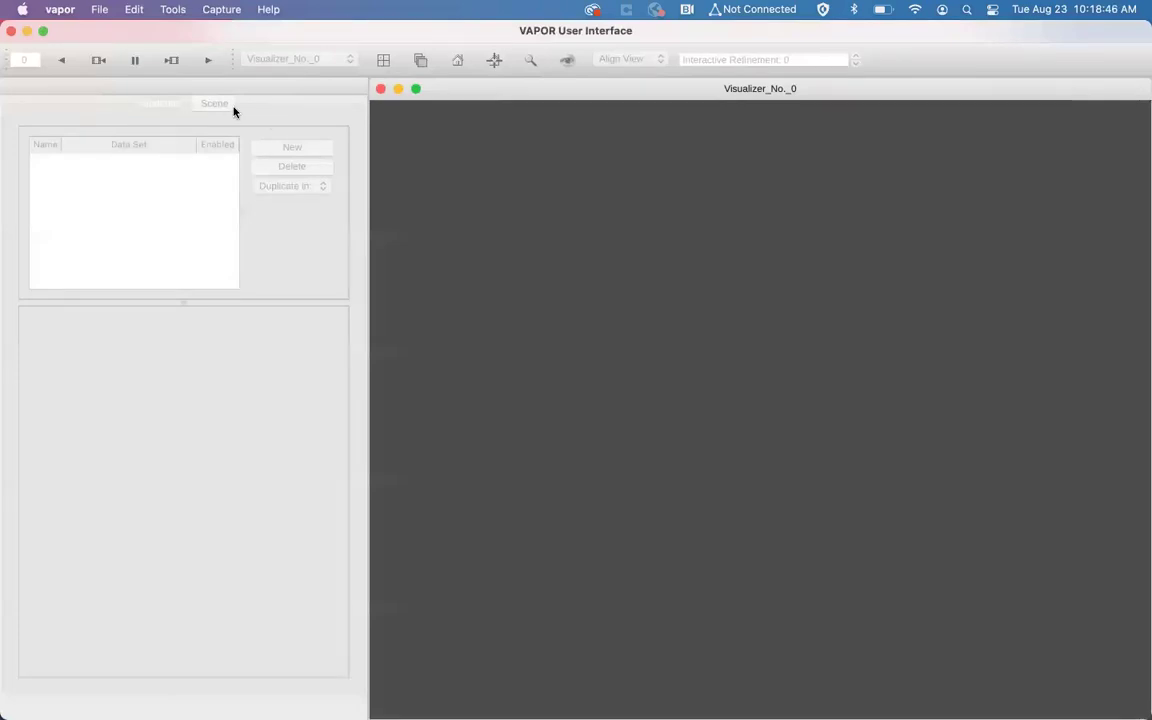
Step: Start a WRF-ARW import and browse through the Downloads folder to the marshall data folder
{"action": "left_click", "coordinate": [99, 12]}
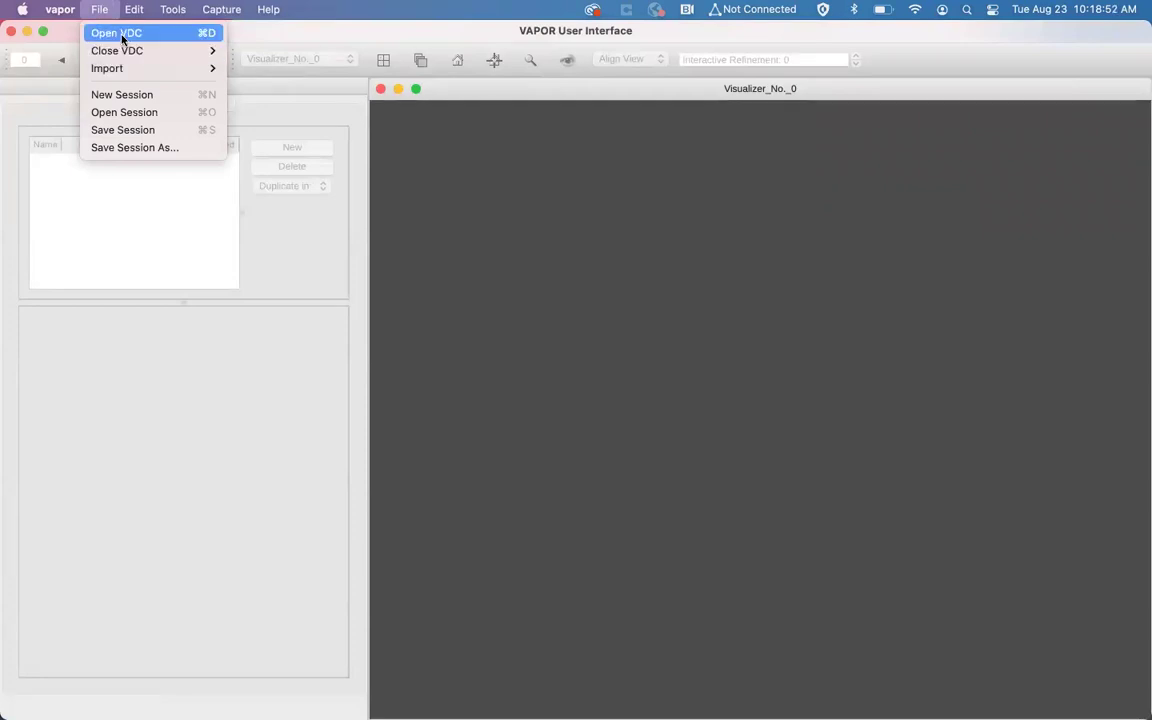
{"action": "mouse_move", "coordinate": [127, 68]}
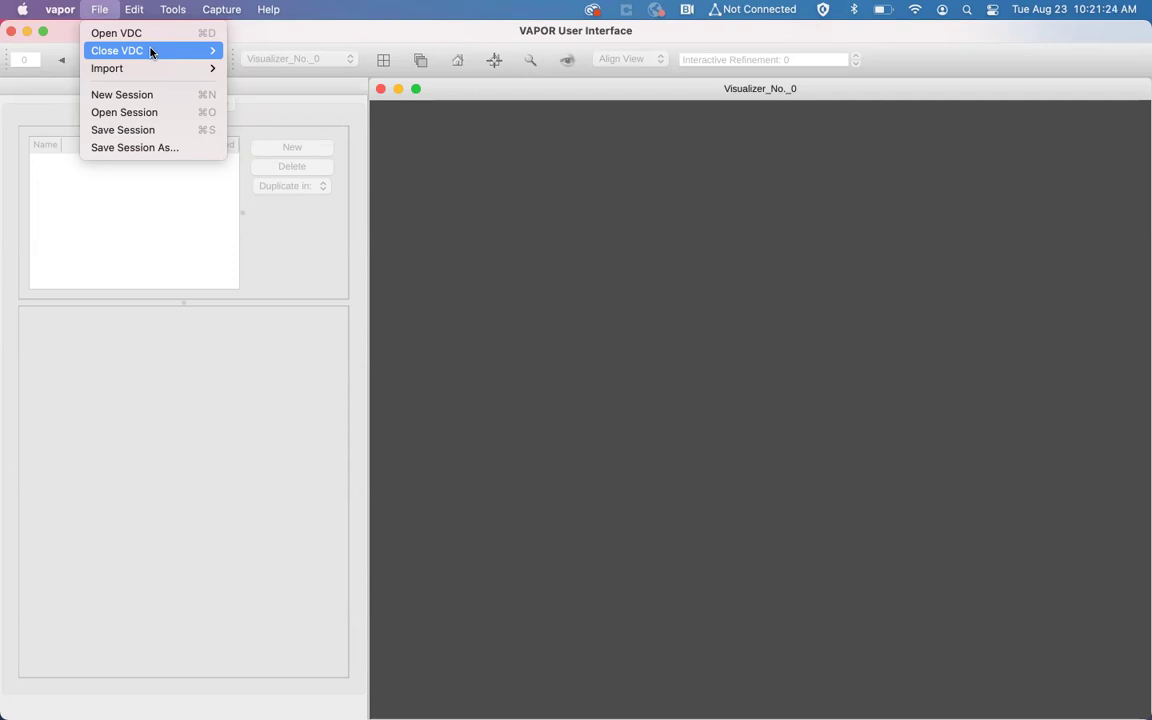
{"action": "mouse_move", "coordinate": [162, 68]}
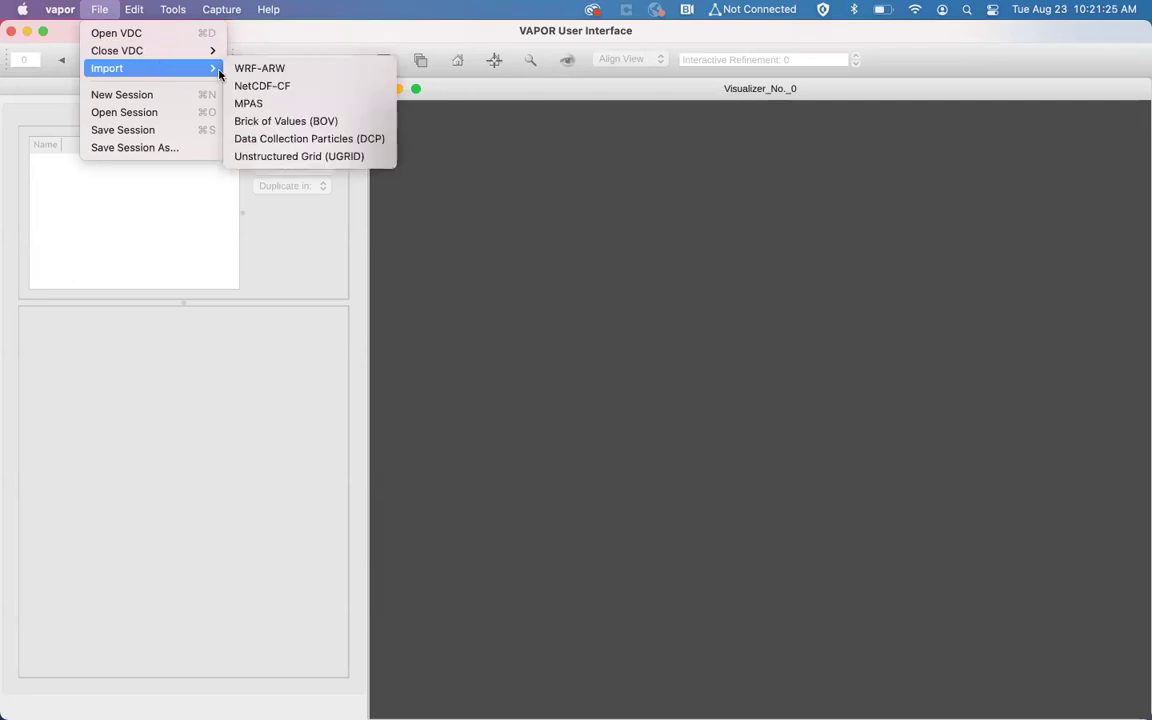
{"action": "left_click", "coordinate": [288, 69]}
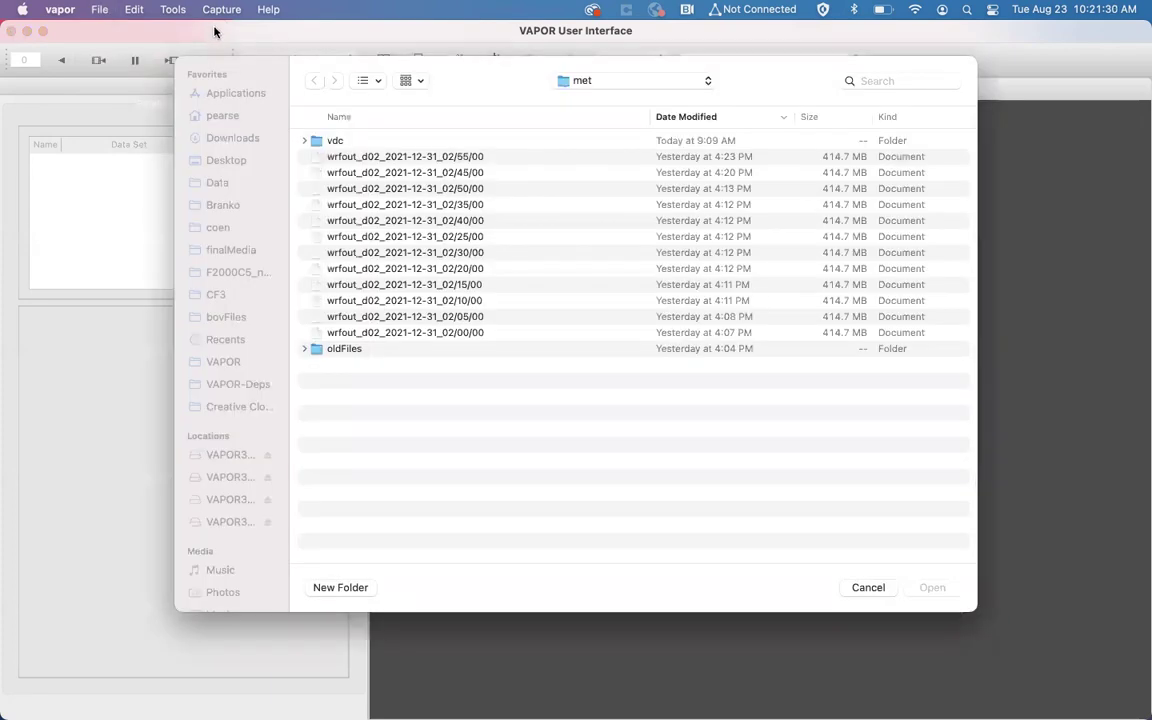
{"action": "left_click", "coordinate": [222, 115]}
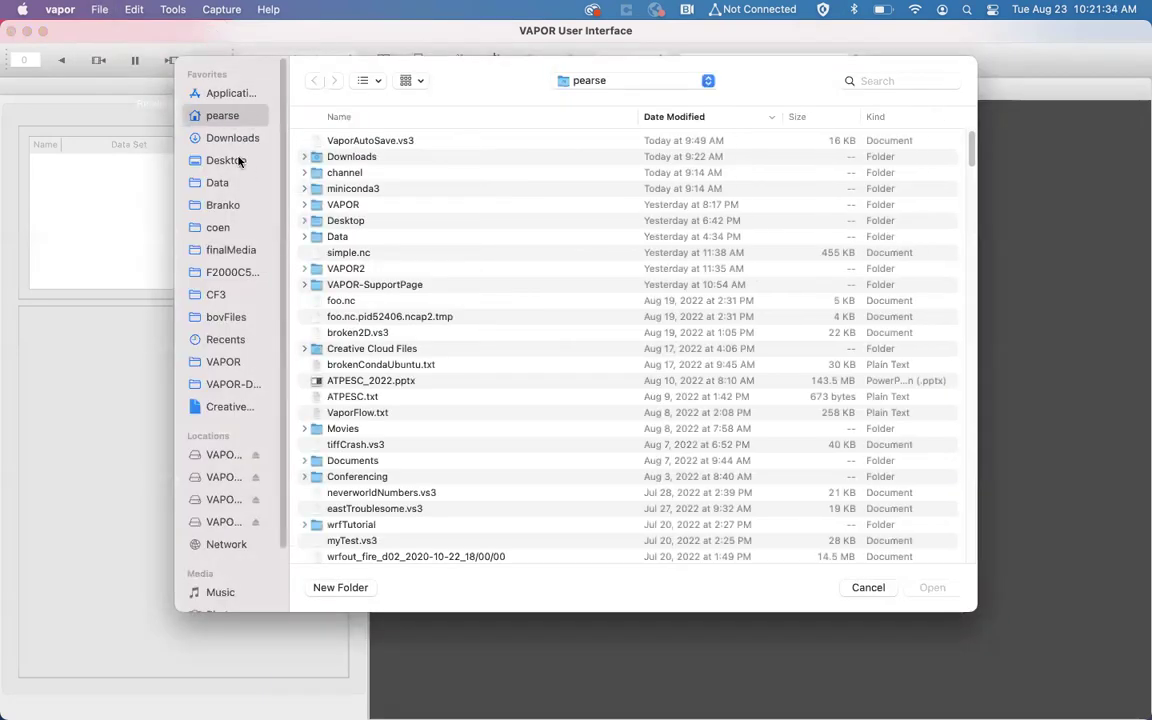
{"action": "left_click", "coordinate": [242, 137]}
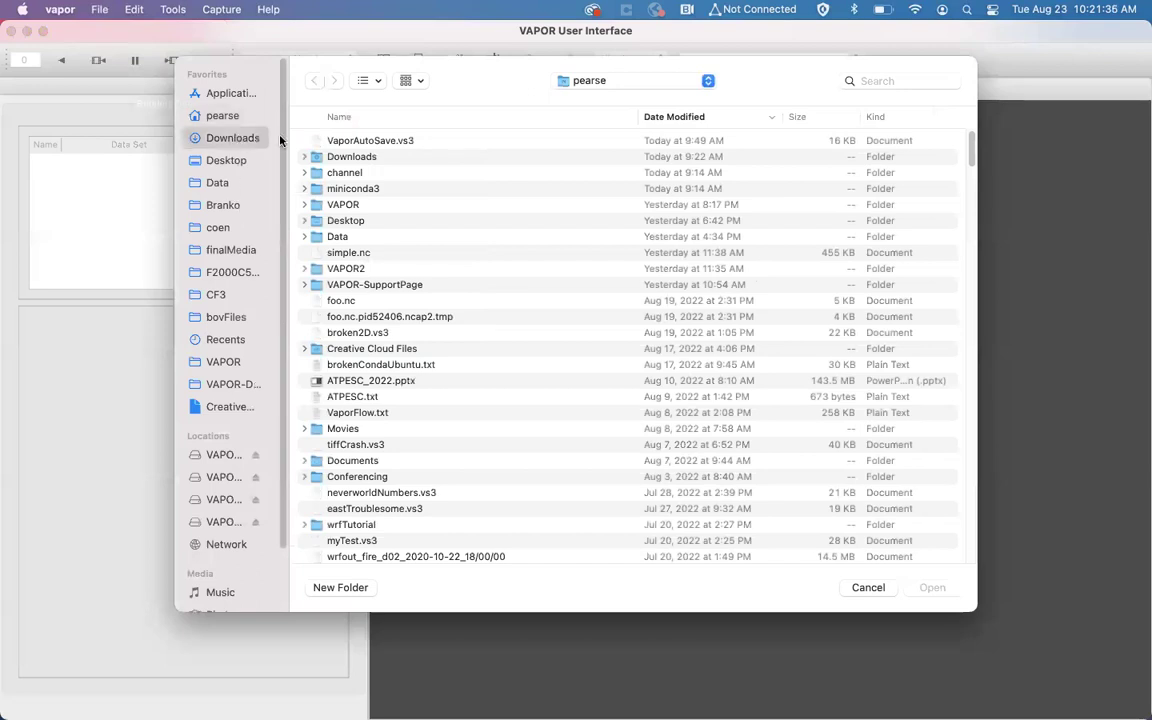
{"action": "scroll", "coordinate": [370, 285], "scroll_direction": "down", "scroll_amount": 10}
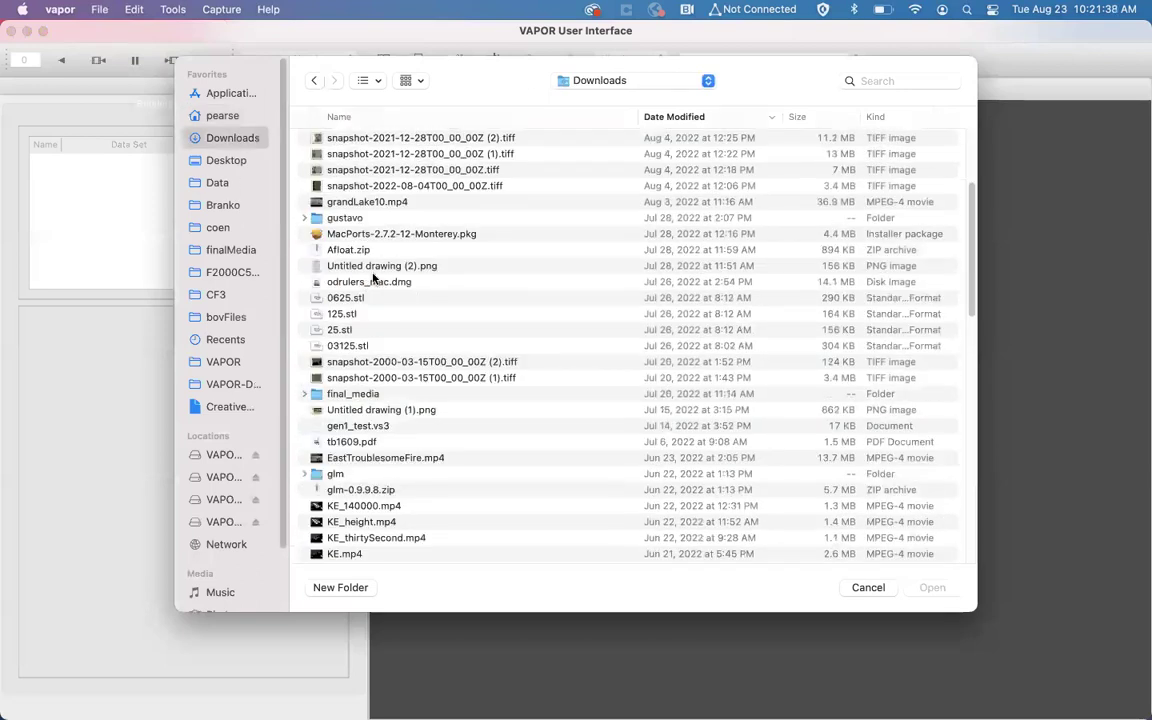
{"action": "key", "text": "b"}
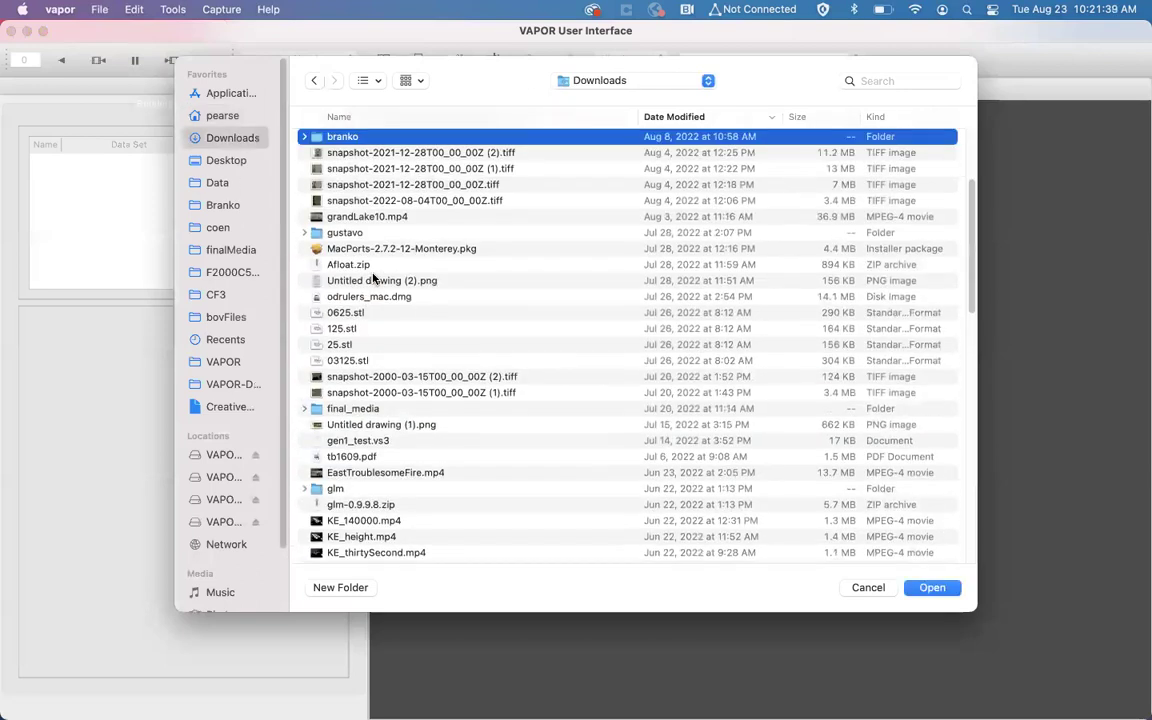
{"action": "double_click", "coordinate": [332, 134]}
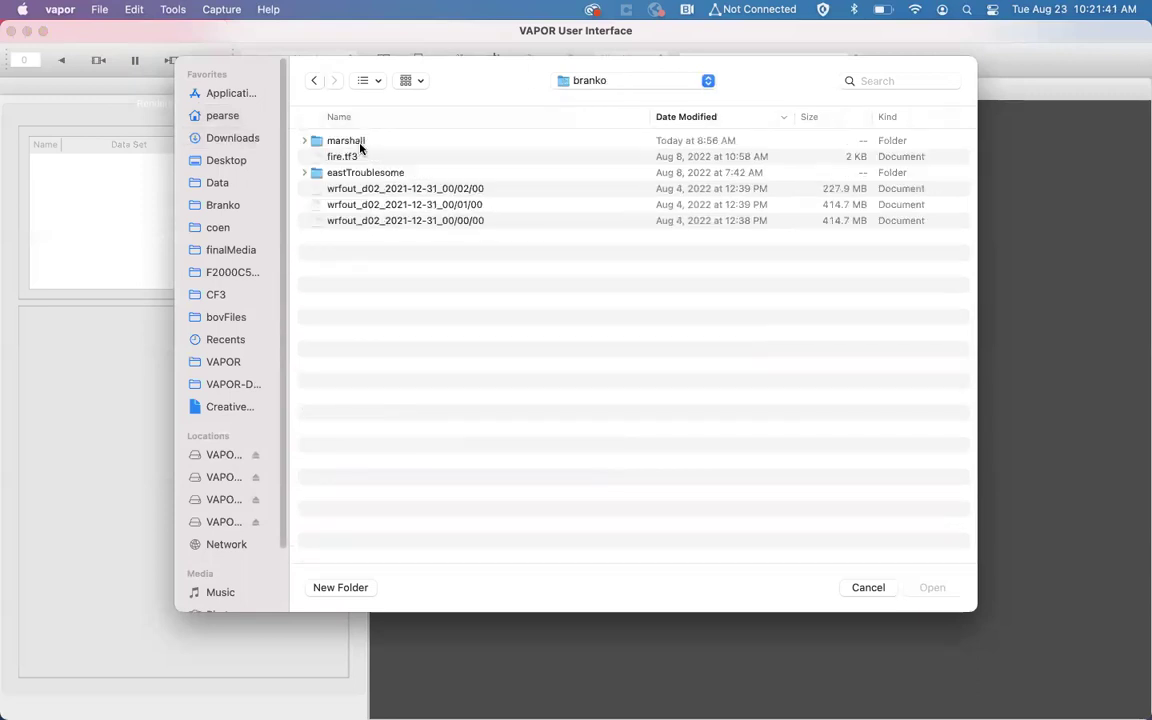
{"action": "double_click", "coordinate": [360, 144]}
Step: Import all wrfout_d02_2021-12-31 files from 02/00/00 through 02/55/00 in the fire folder
{"action": "left_click", "coordinate": [363, 160]}
{"action": "left_click", "coordinate": [368, 143]}
{"action": "key", "text": "Down"}
{"action": "key", "text": "Up"}
{"action": "key", "text": "Down"}
{"action": "key", "text": "Up"}
{"action": "key", "text": "Down"}
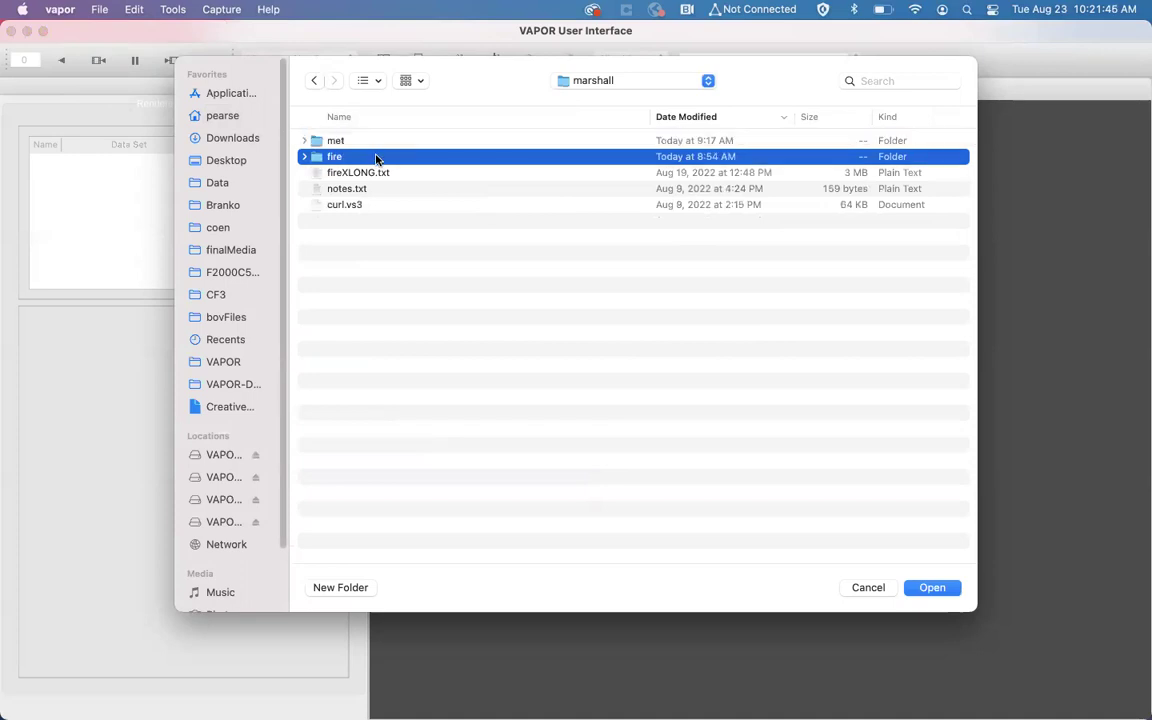
{"action": "double_click", "coordinate": [376, 158]}
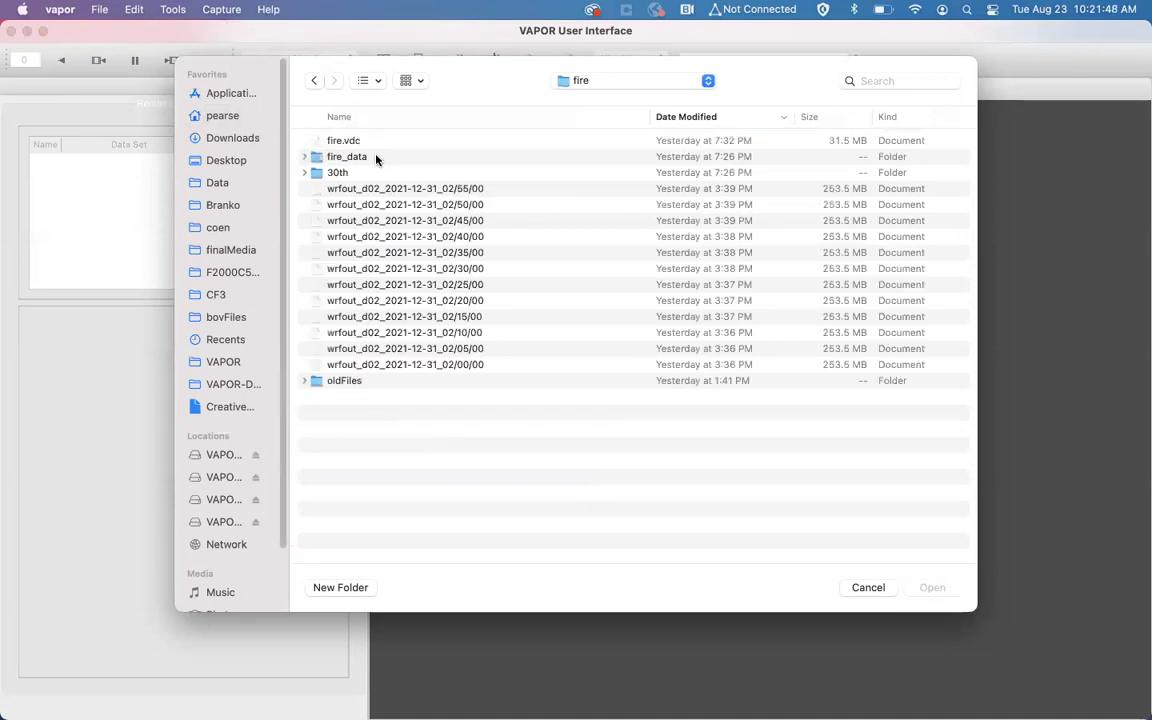
{"action": "left_click", "coordinate": [404, 190]}
{"action": "left_click", "coordinate": [423, 364], "text": "shift"}
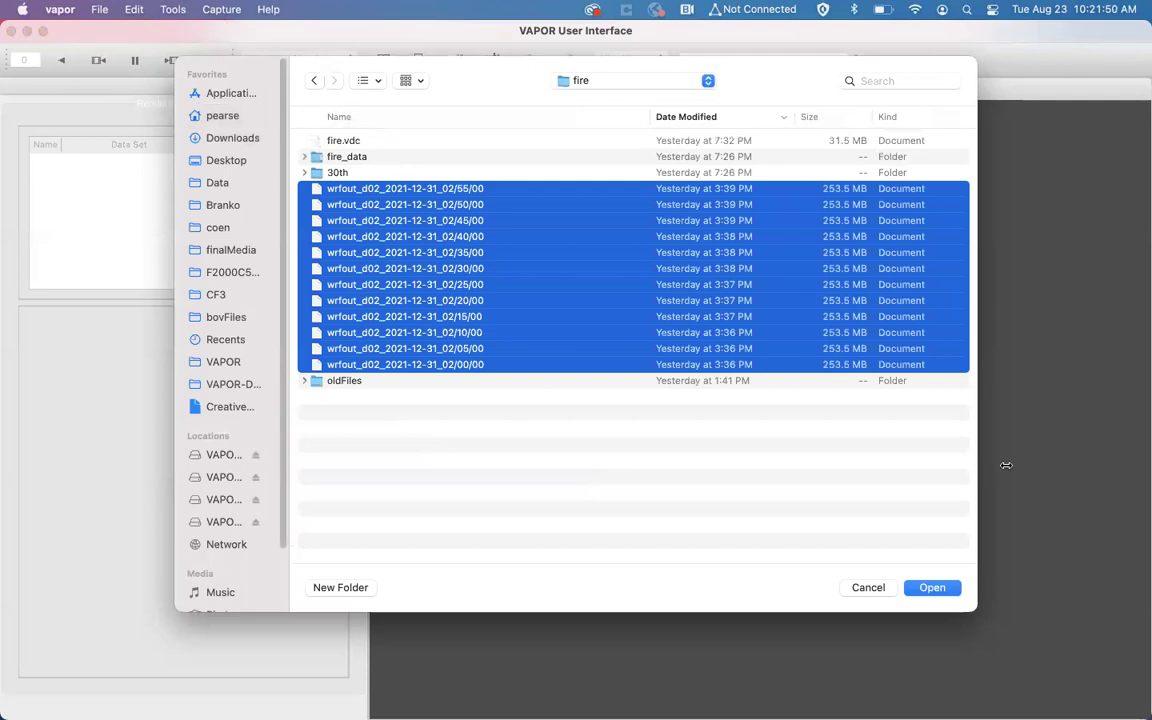
{"action": "left_click", "coordinate": [931, 587]}
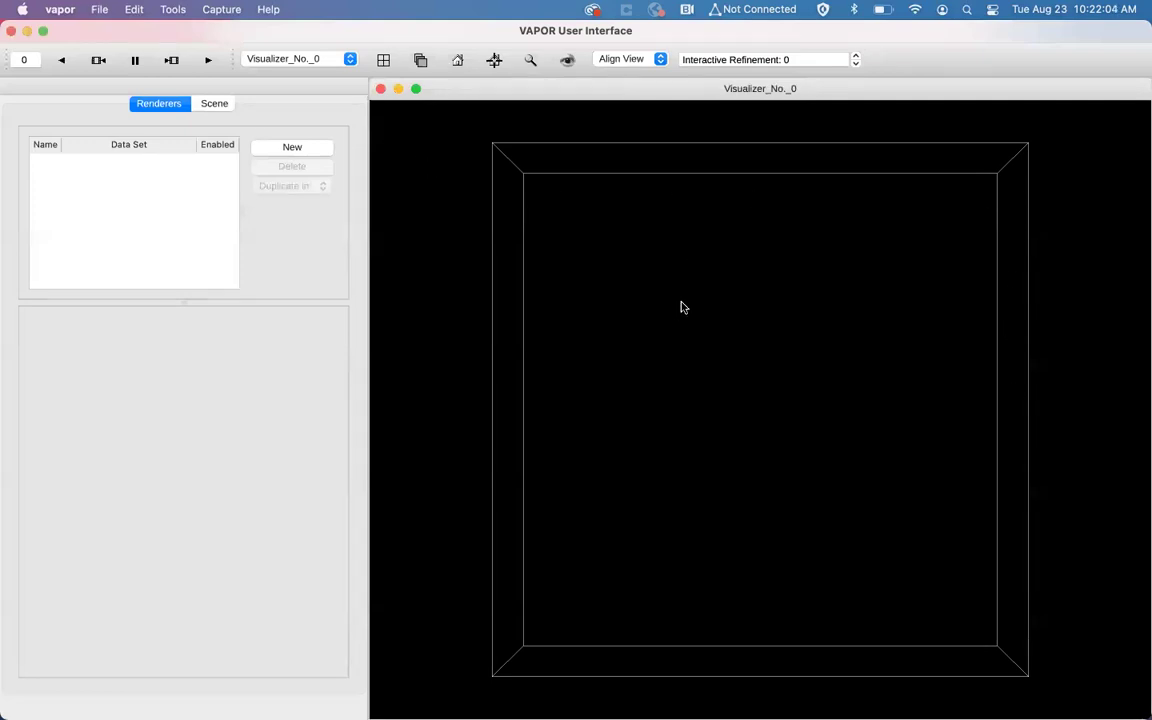
Step: Tilt, rotate and zoom the 3D view to inspect the bounding box of the imported data domain
{"action": "right_click_drag", "start_coordinate": [690, 312], "coordinate": [684, 617]}
{"action": "left_click_drag", "start_coordinate": [749, 491], "coordinate": [782, 353]}
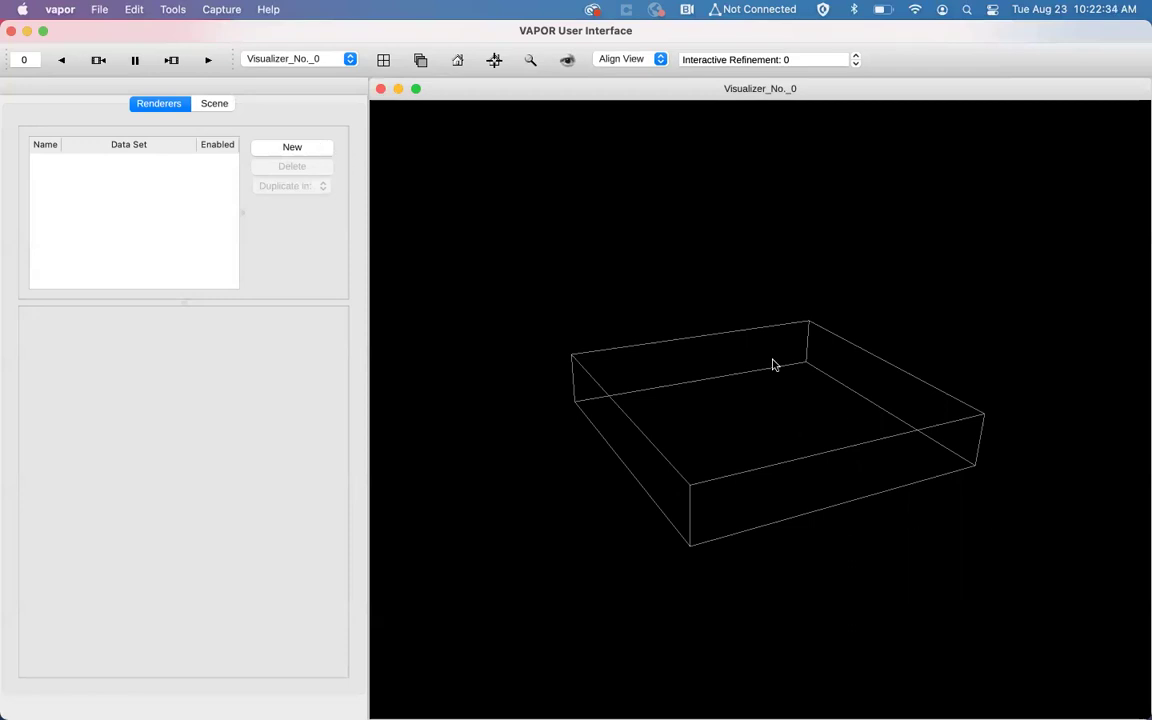
{"action": "scroll", "coordinate": [795, 293], "scroll_direction": "up", "scroll_amount": 5}
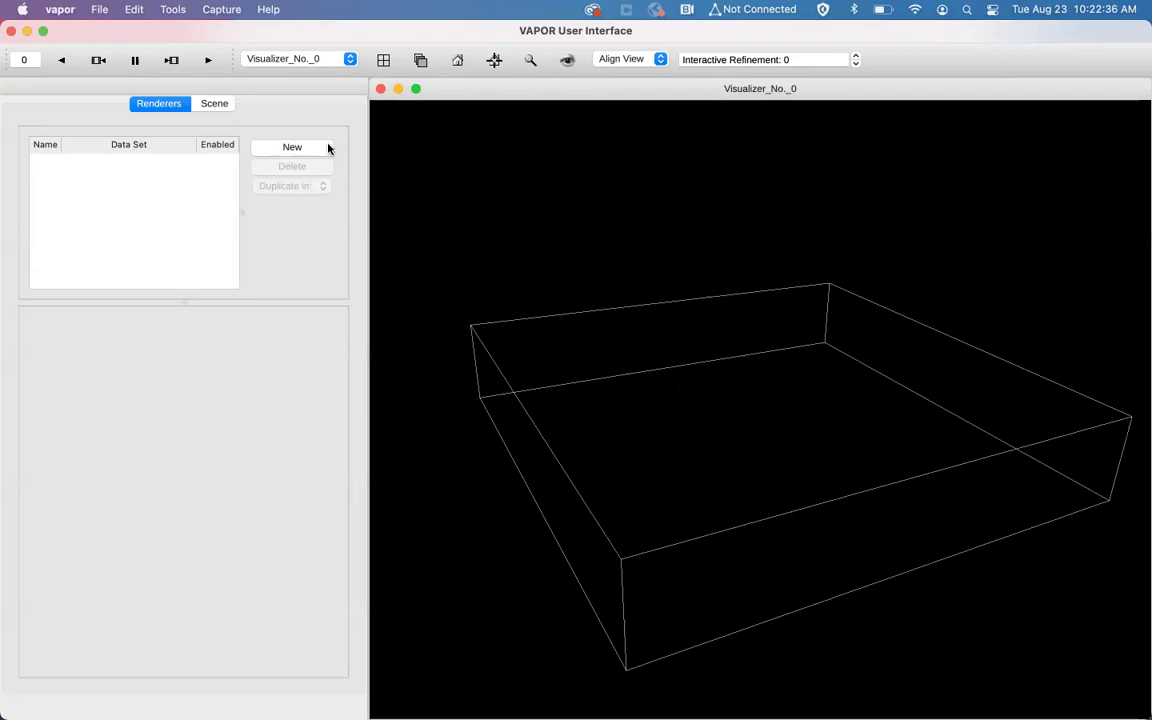
Step: Start a new renderer and review the descriptions of the Barb, Contour, Flow, Image, IsoSurface, Model, Slice, TwoDData and Volume renderers
{"action": "left_click", "coordinate": [304, 148]}
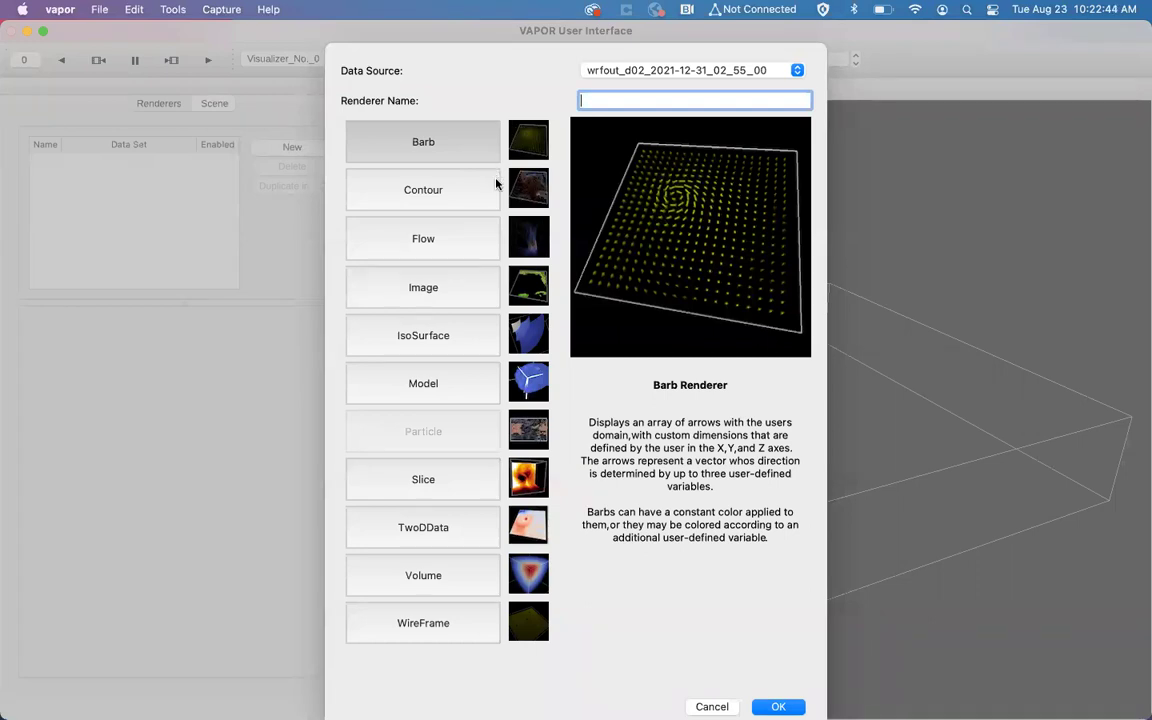
{"action": "left_click", "coordinate": [474, 150]}
{"action": "left_click", "coordinate": [427, 189]}
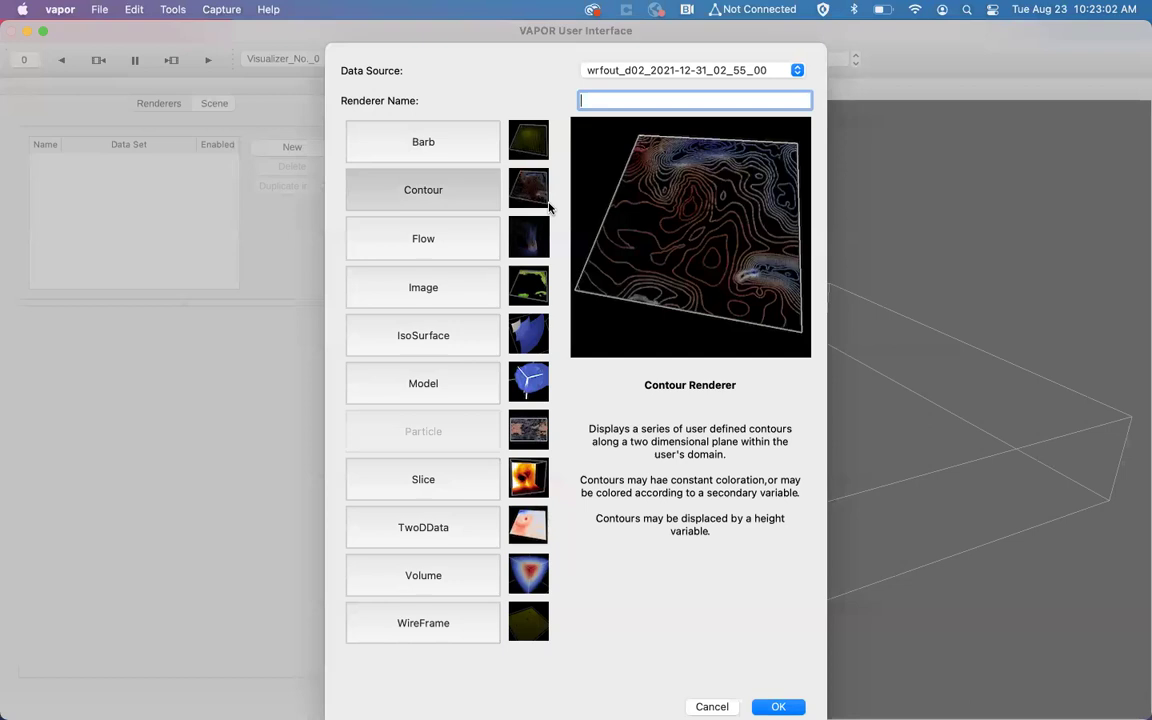
{"action": "left_click", "coordinate": [471, 270]}
{"action": "left_click", "coordinate": [483, 249]}
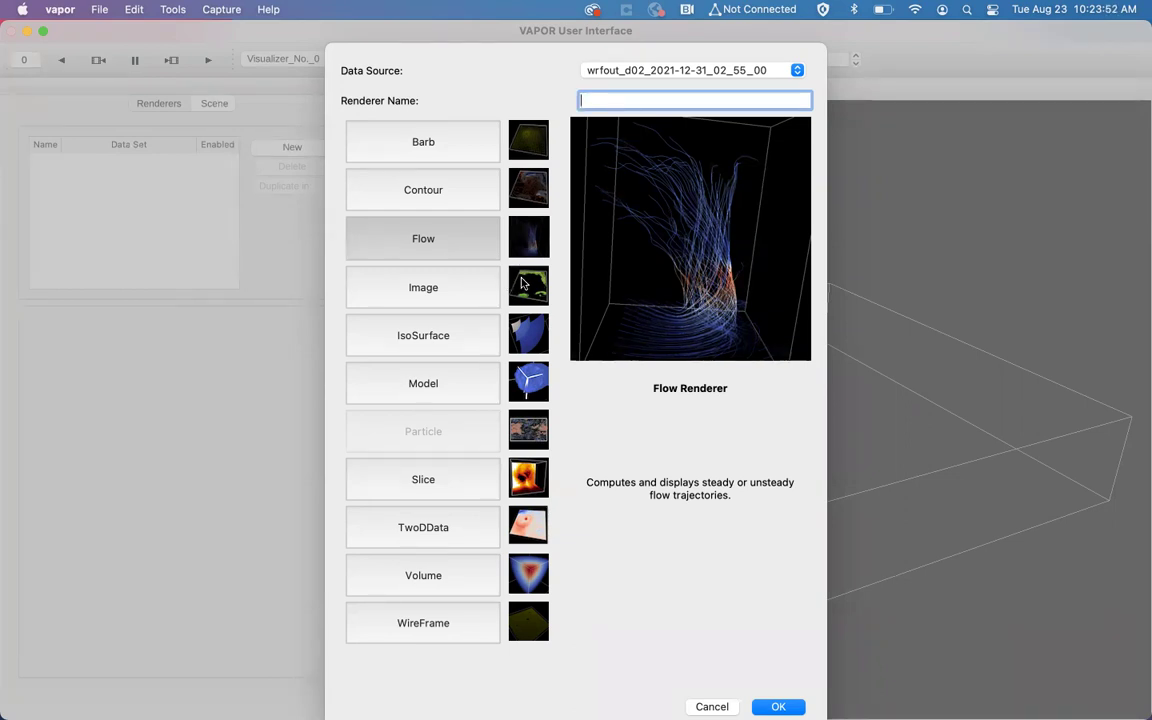
{"action": "left_click", "coordinate": [483, 283]}
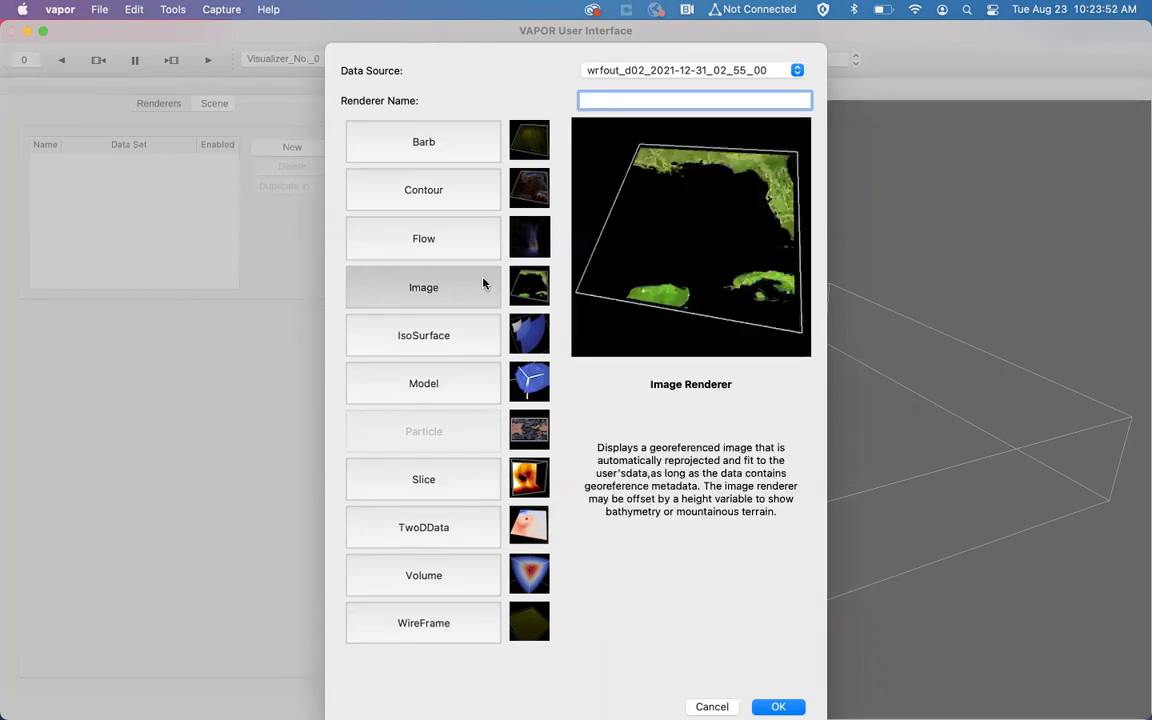
{"action": "left_click", "coordinate": [462, 329]}
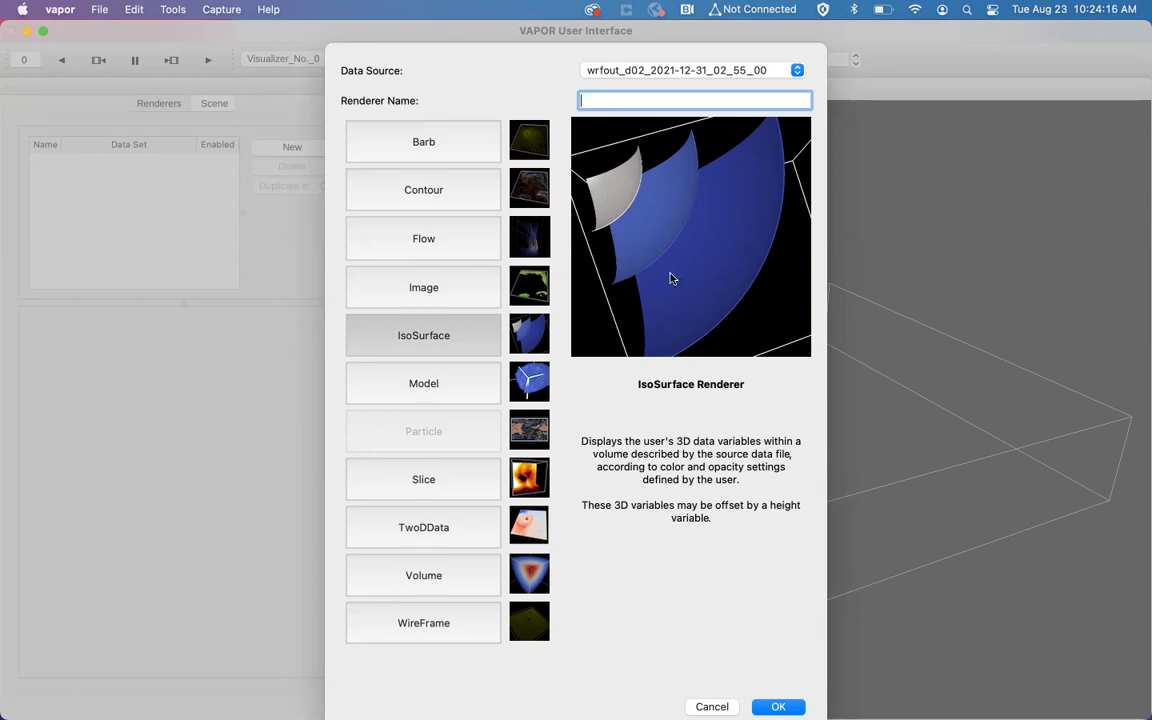
{"action": "left_click", "coordinate": [491, 388]}
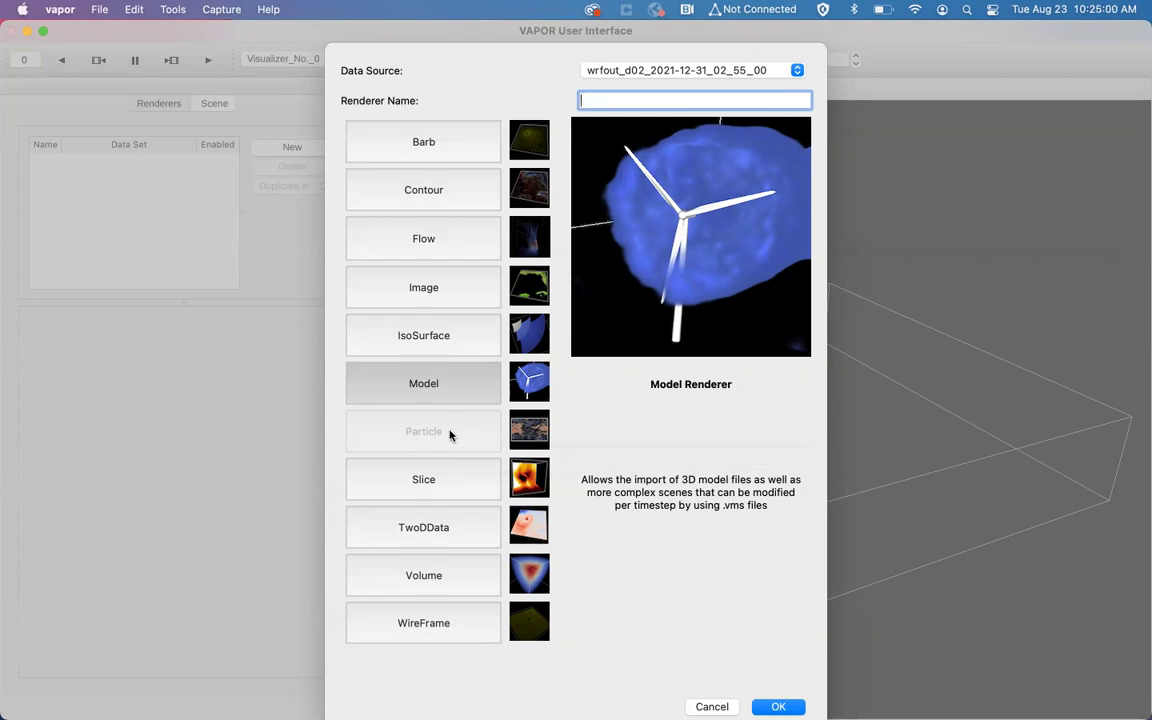
{"action": "left_click", "coordinate": [465, 481]}
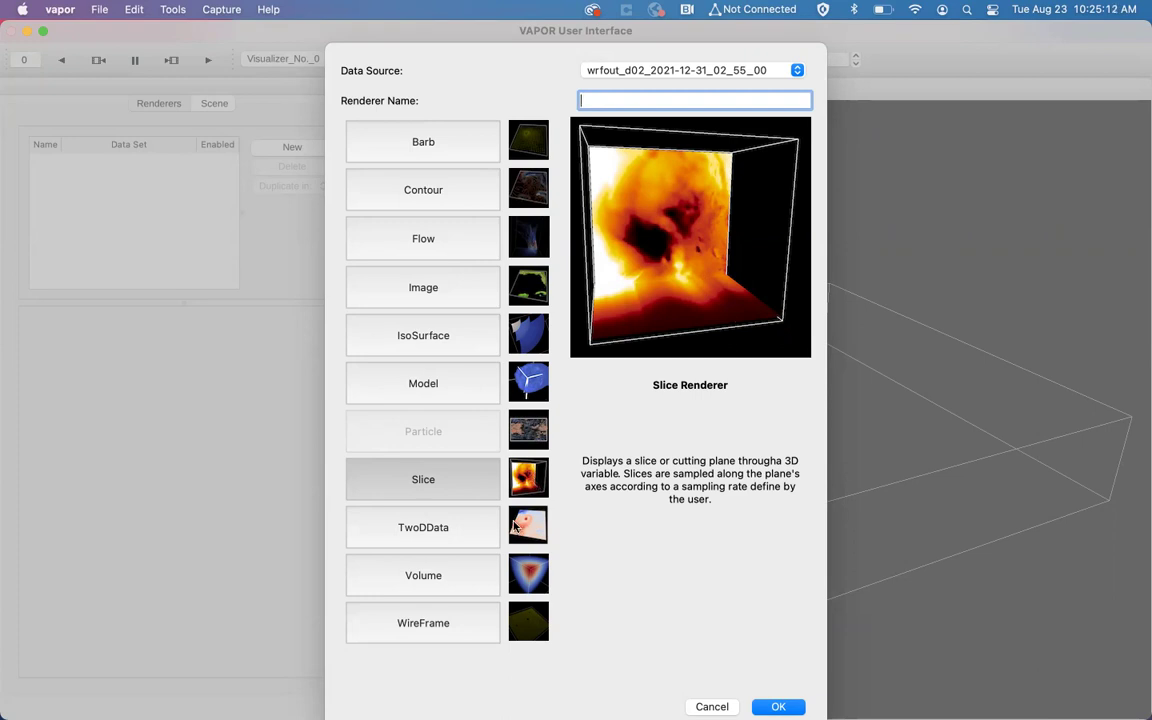
{"action": "left_click", "coordinate": [473, 532]}
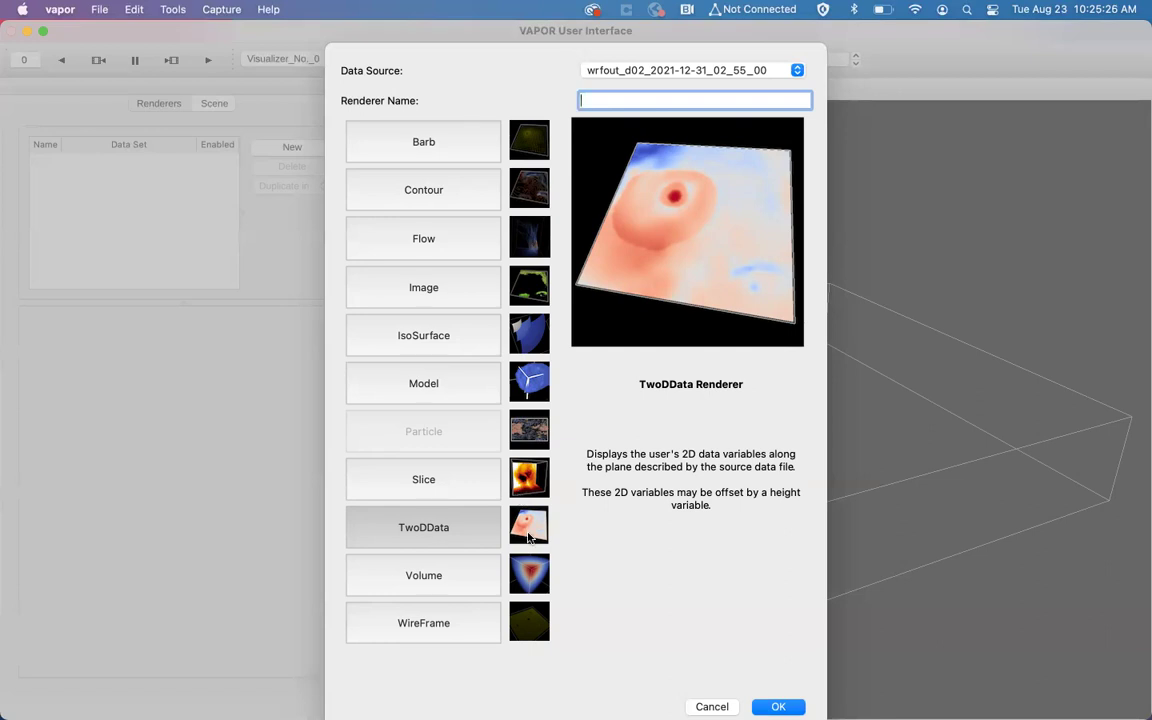
{"action": "left_click", "coordinate": [454, 584]}
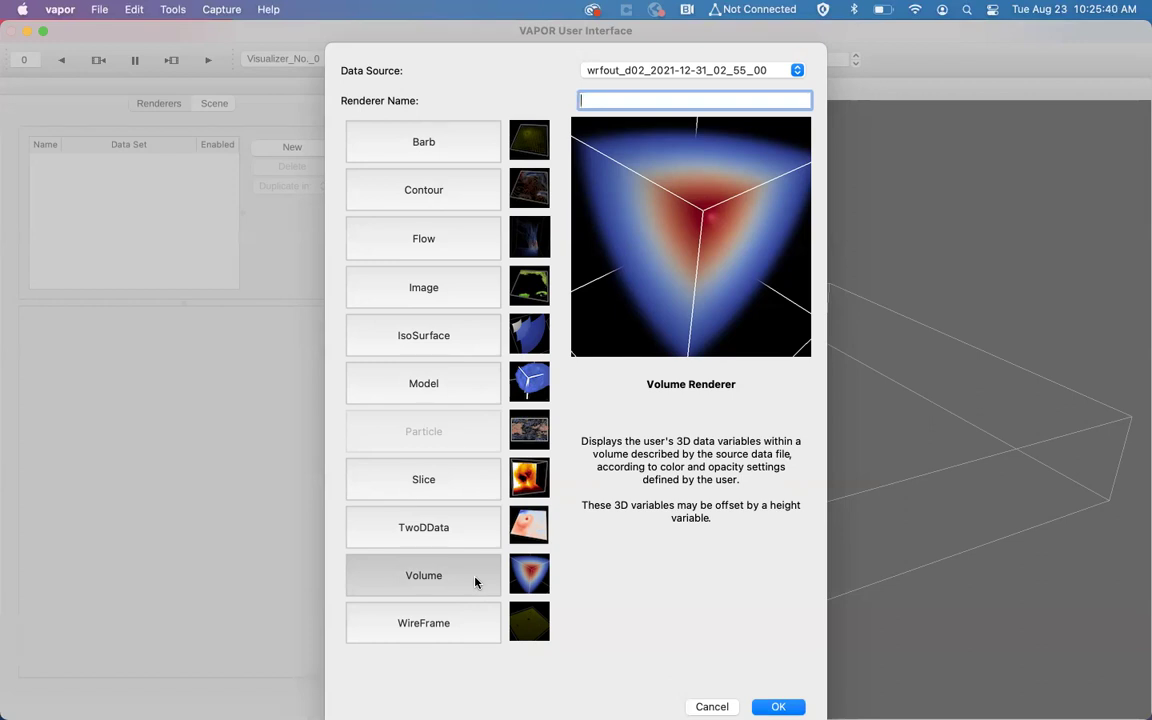
Step: Create a TwoDData renderer using the wrfout_d02_2021-12-31_02_55_00 data source
{"action": "left_click", "coordinate": [360, 532]}
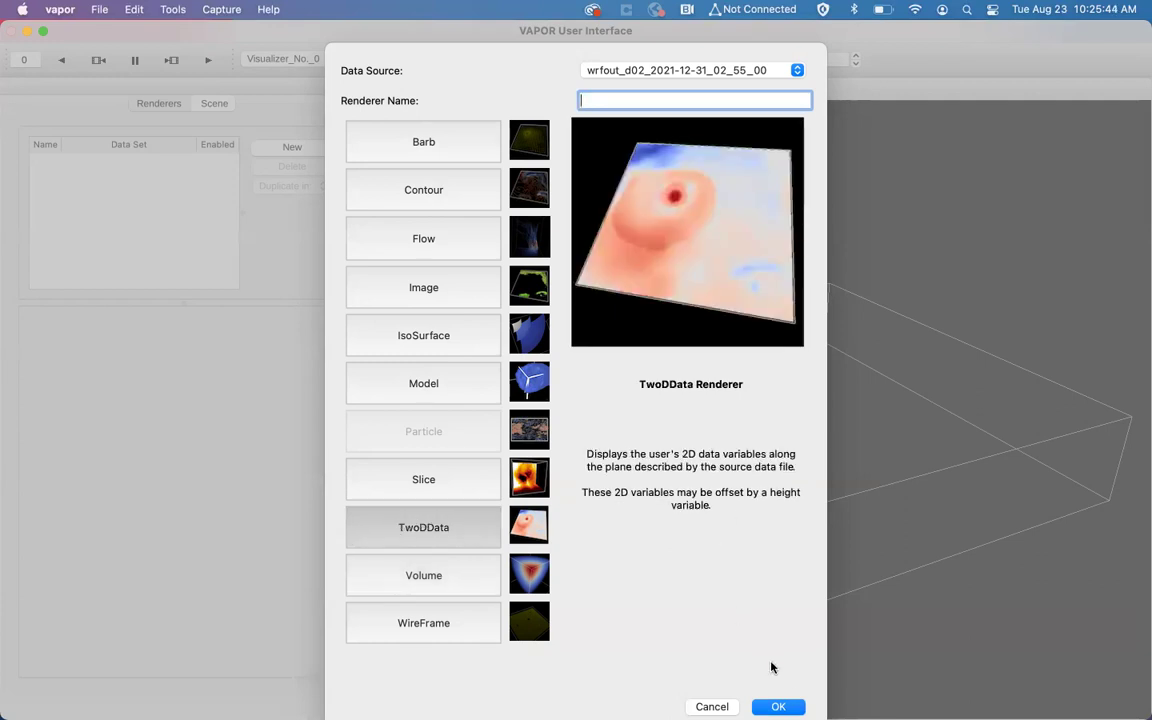
{"action": "left_click", "coordinate": [778, 706]}
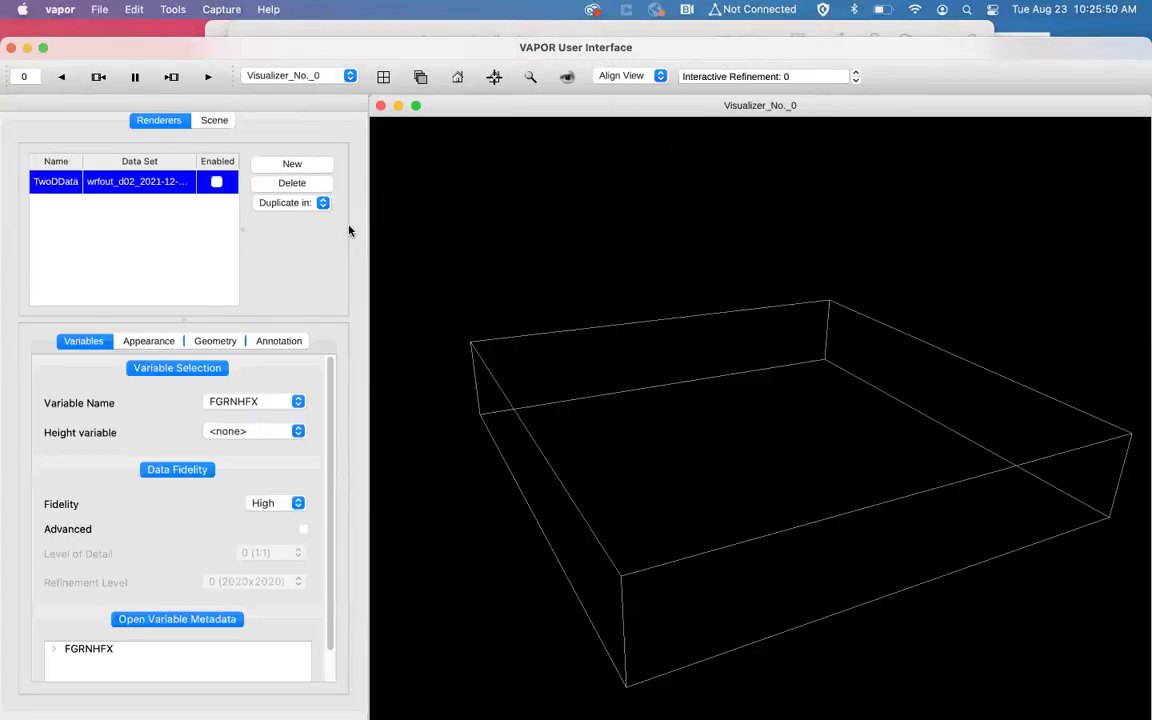
{"action": "left_click_drag", "start_coordinate": [600, 340], "coordinate": [253, 177]}
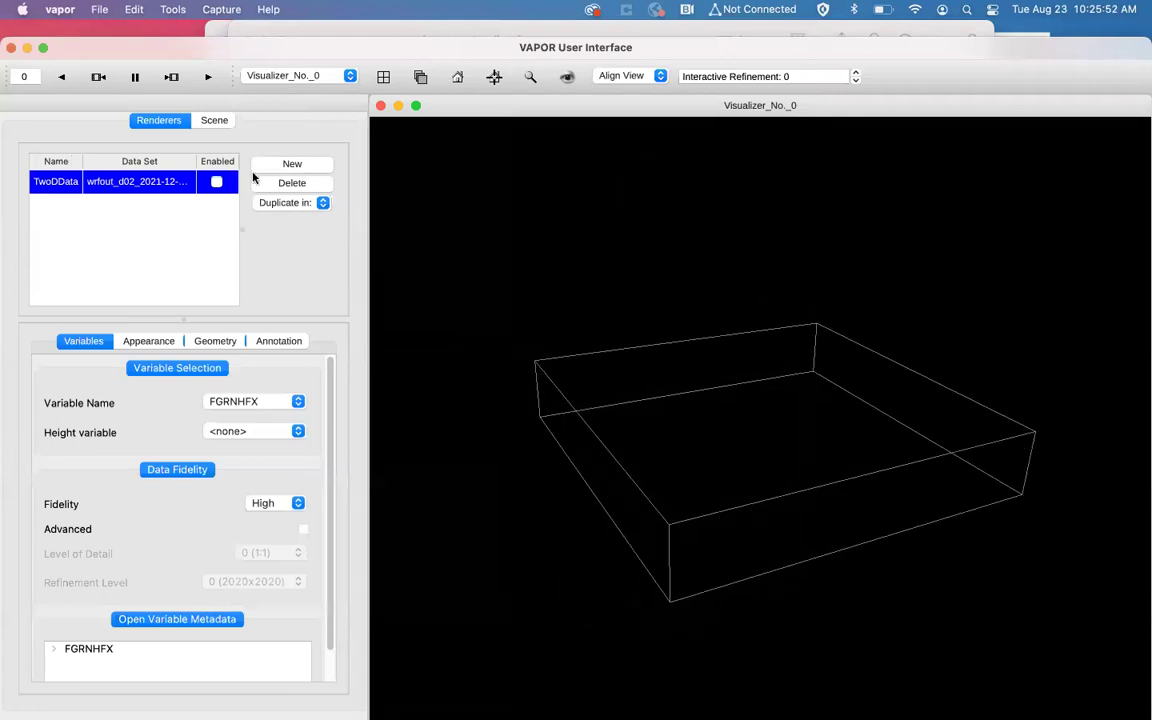
Step: Add an Image renderer for the same data source and move the application window back up beneath the menu bar
{"action": "left_click", "coordinate": [267, 170]}
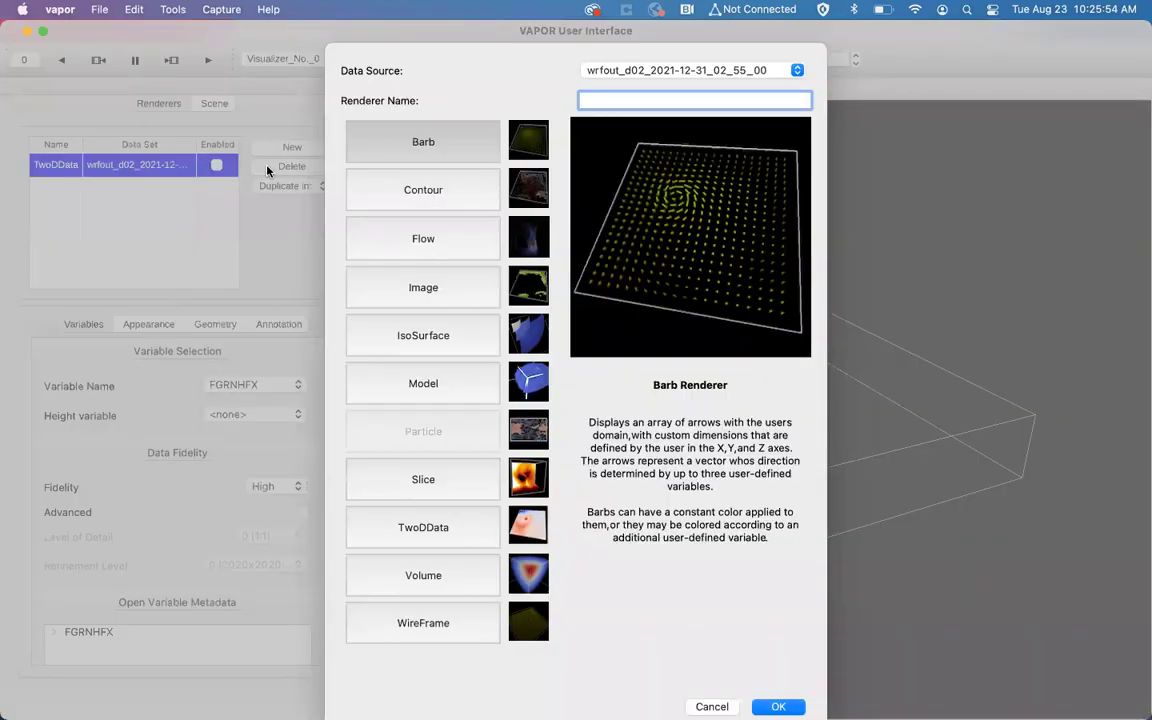
{"action": "left_click", "coordinate": [432, 290]}
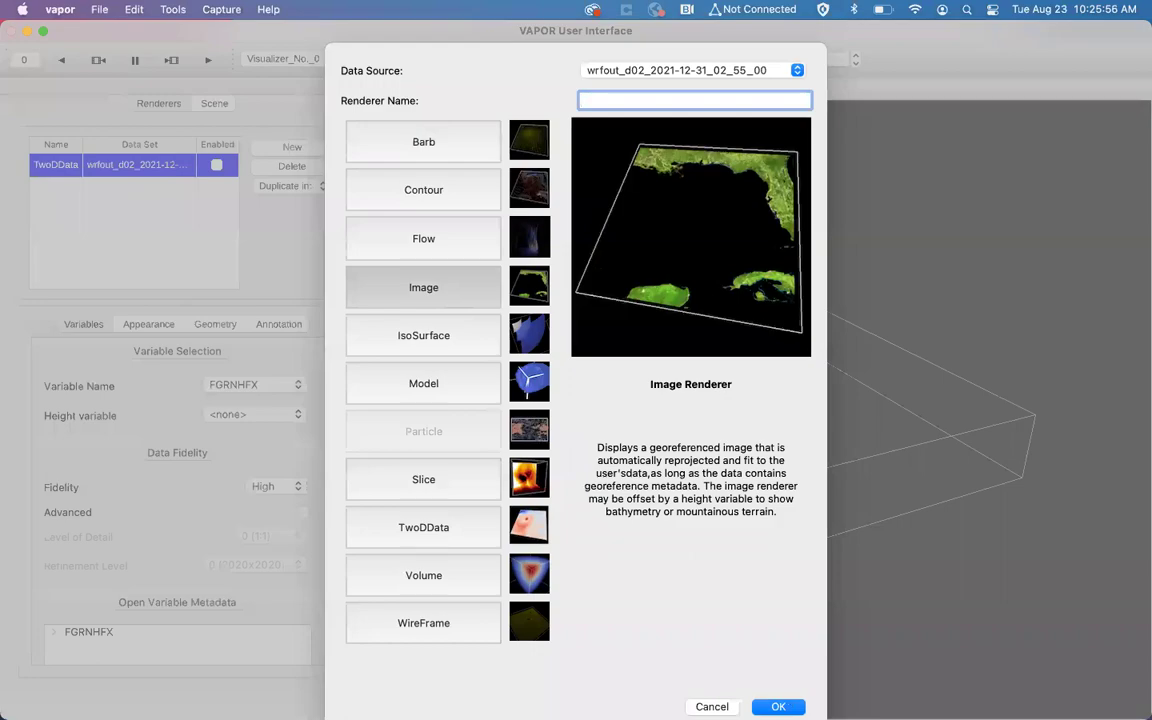
{"action": "key", "text": "Return"}
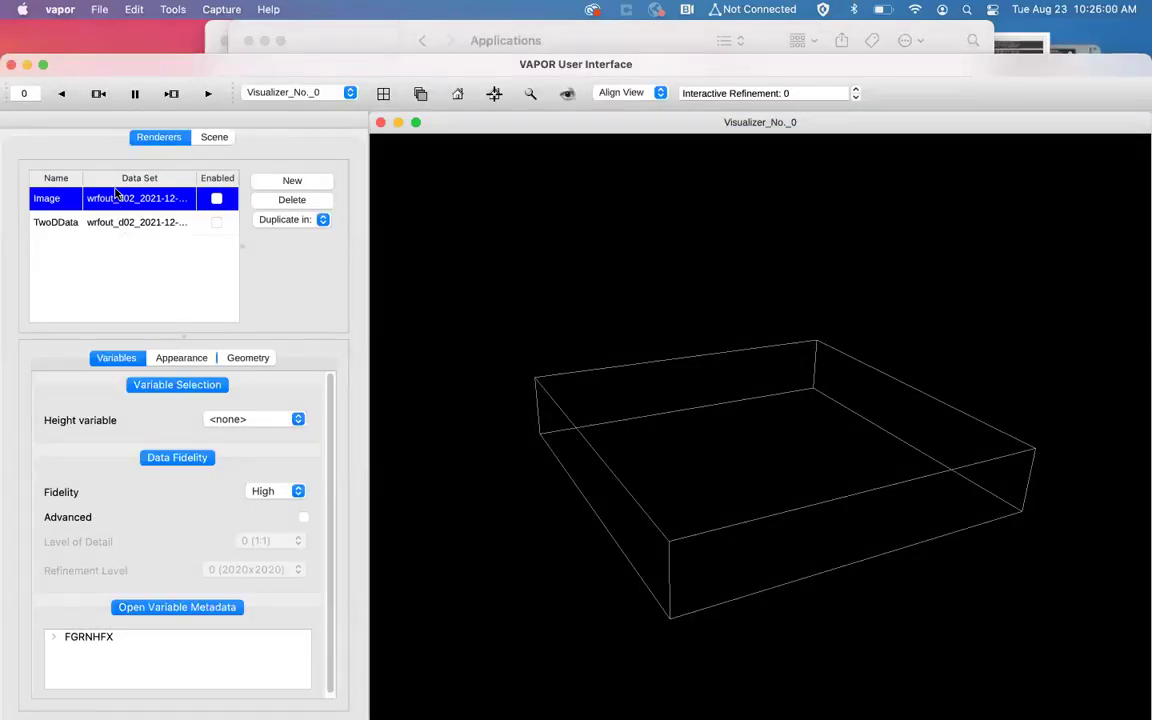
{"action": "left_click_drag", "start_coordinate": [143, 60], "coordinate": [143, 26]}
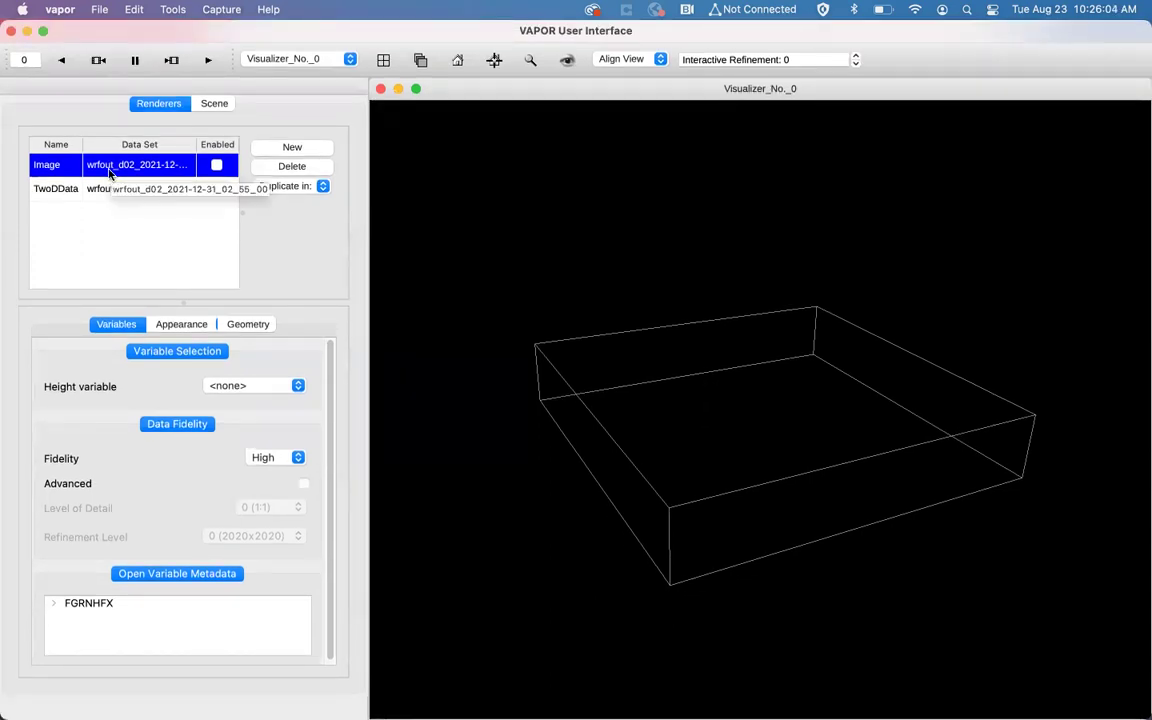
Step: Alternate between the TwoDData and Image renderers to compare their variable settings
{"action": "left_click", "coordinate": [52, 189]}
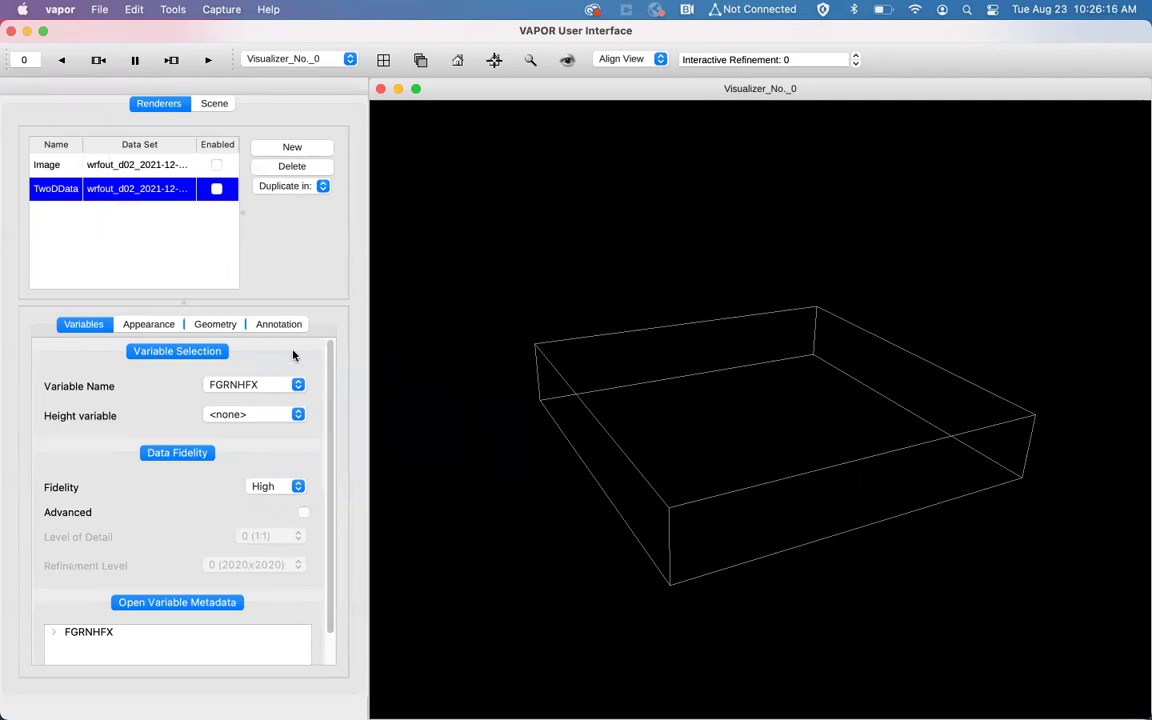
{"action": "left_click", "coordinate": [103, 167]}
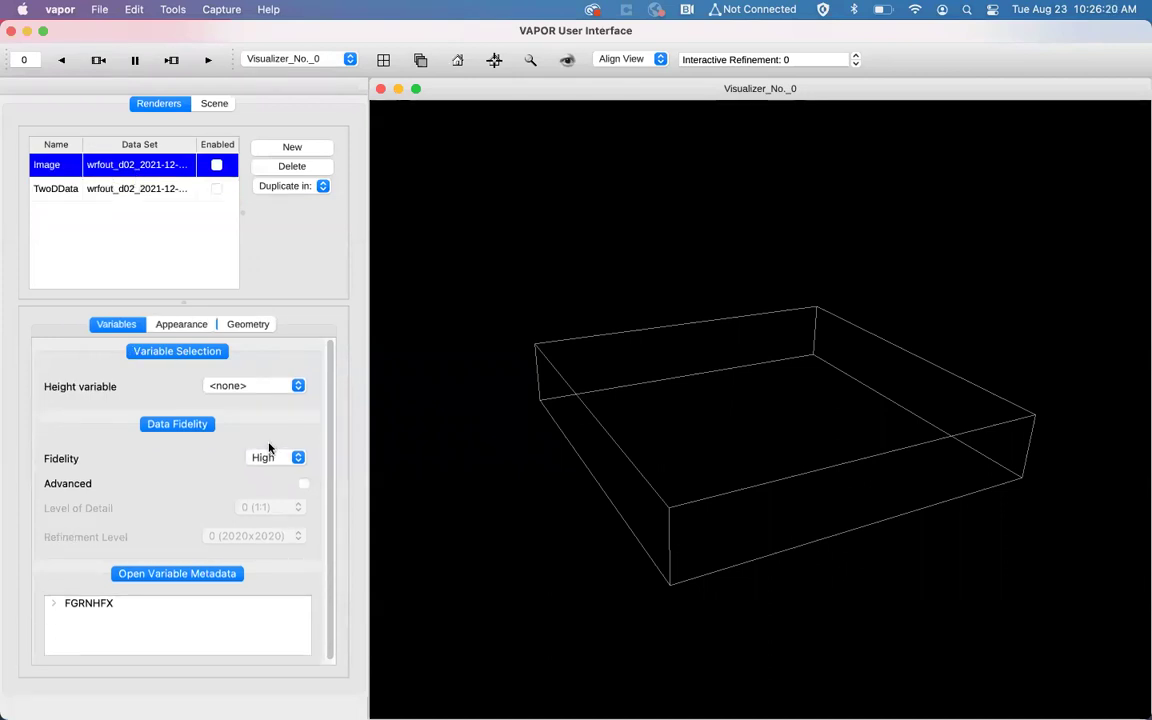
{"action": "left_click", "coordinate": [127, 194]}
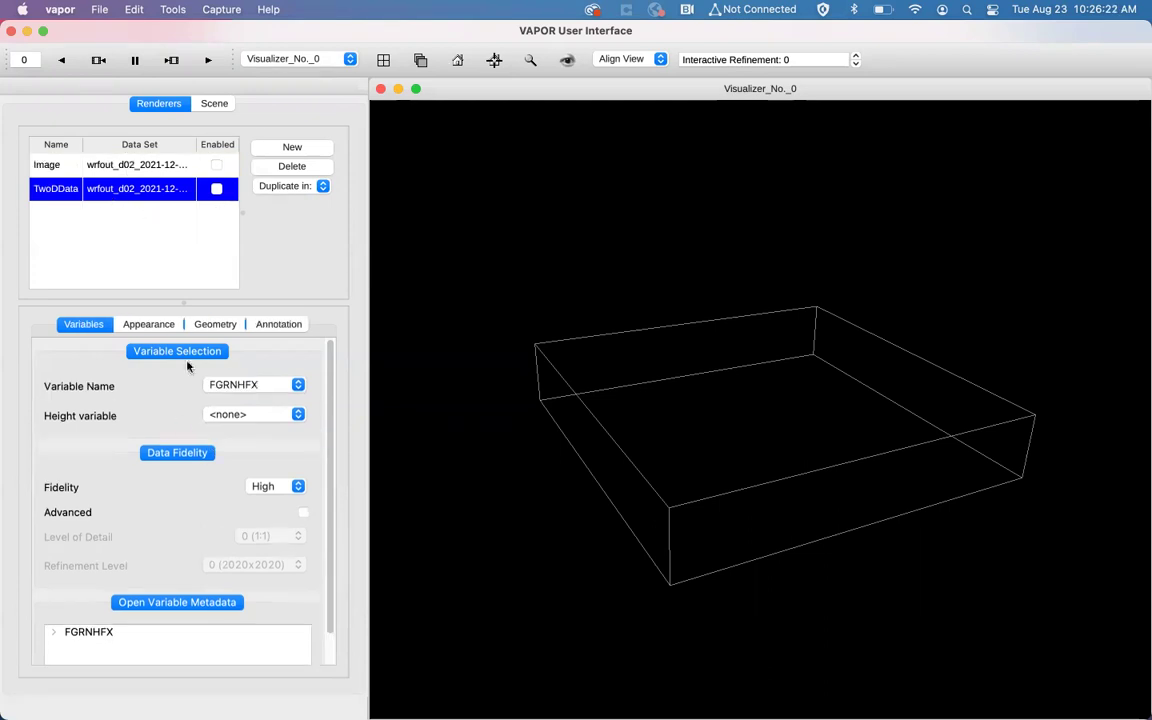
Step: Enable the Image renderer and rotate the scene to view the georeferenced base image
{"action": "left_click", "coordinate": [100, 172]}
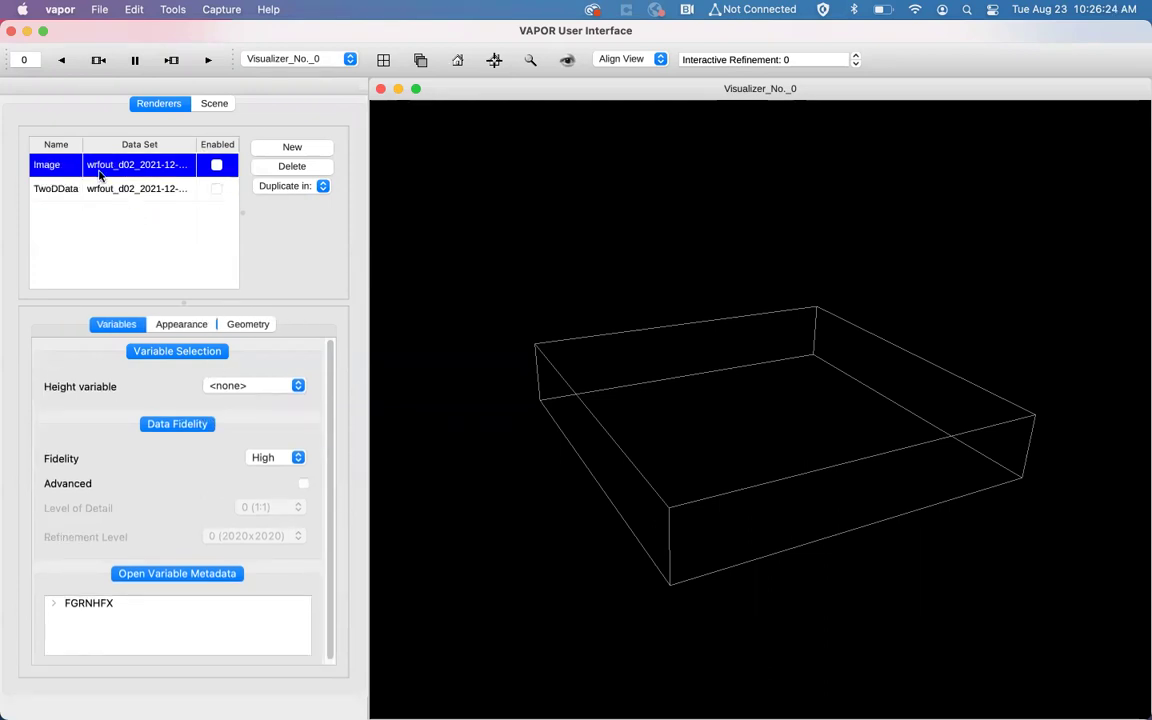
{"action": "left_click", "coordinate": [217, 166]}
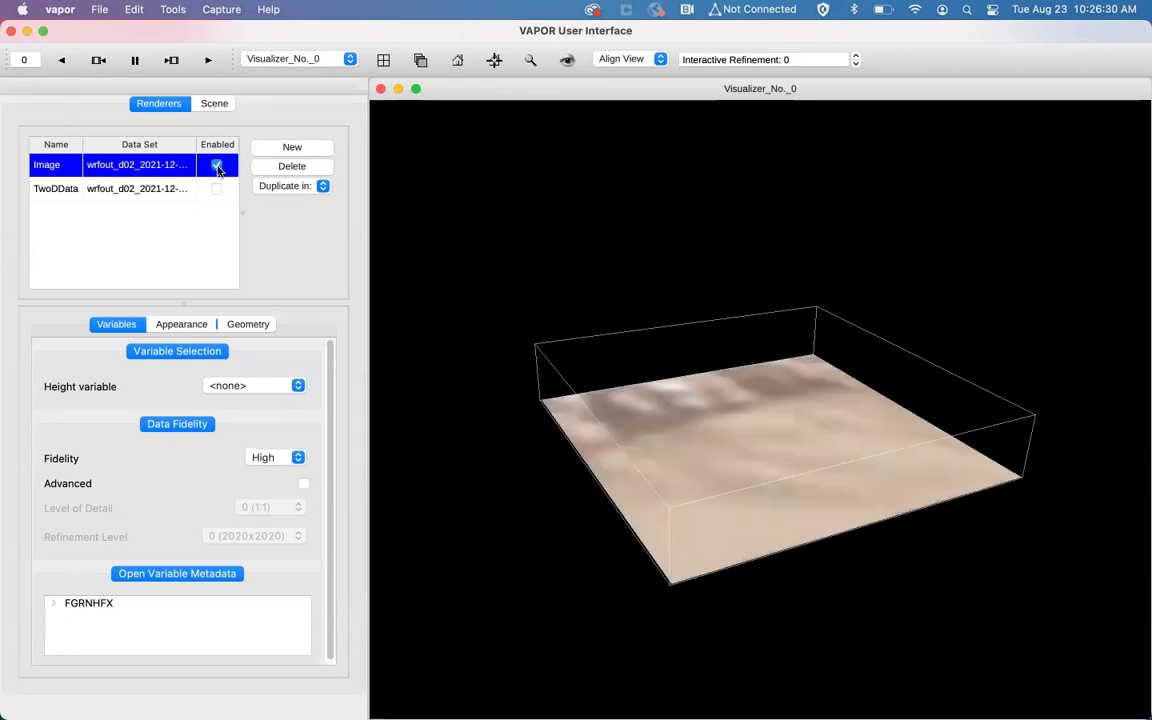
{"action": "left_click_drag", "start_coordinate": [579, 337], "coordinate": [658, 319]}
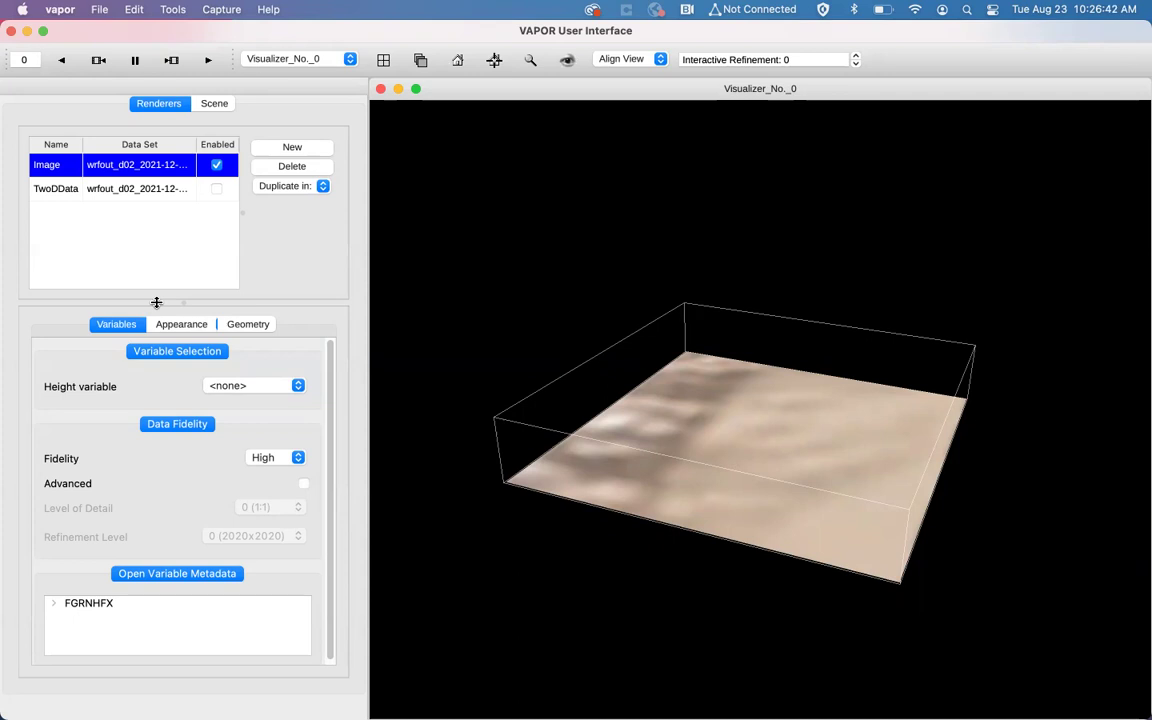
{"action": "left_click_drag", "start_coordinate": [687, 358], "coordinate": [660, 453]}
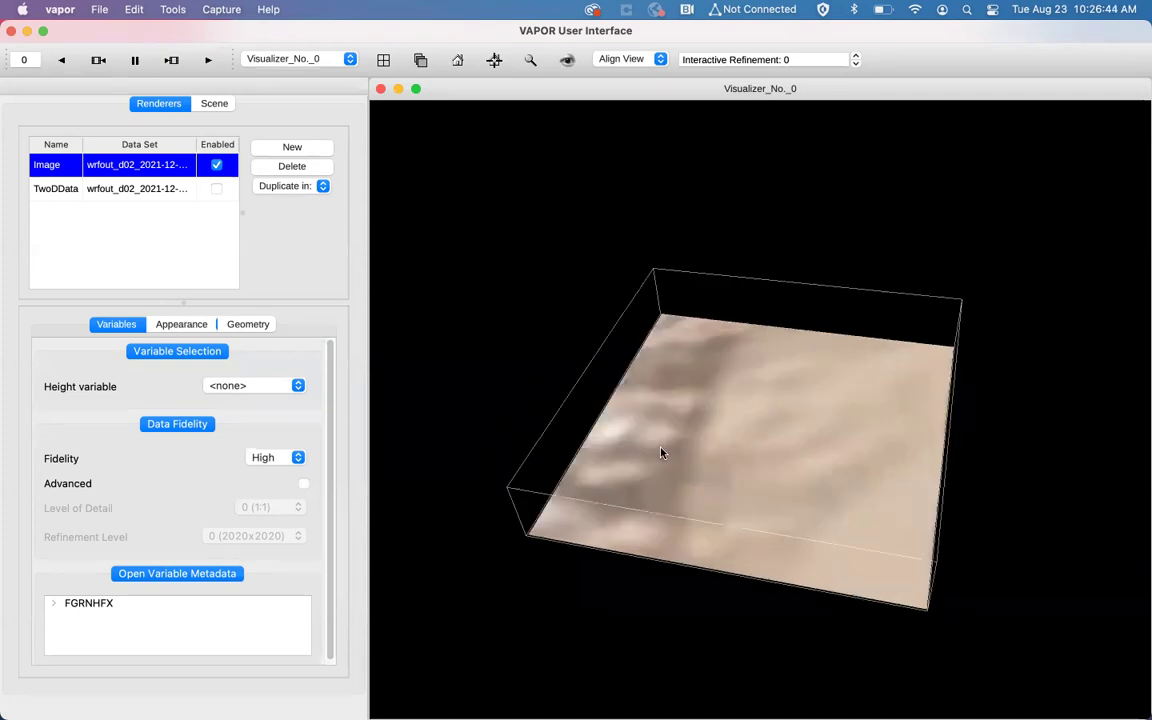
Step: Examine the Image renderer's appearance settings, including its NaturalEarth.tms image file, and take a closer look at the rendered image
{"action": "left_click", "coordinate": [159, 327]}
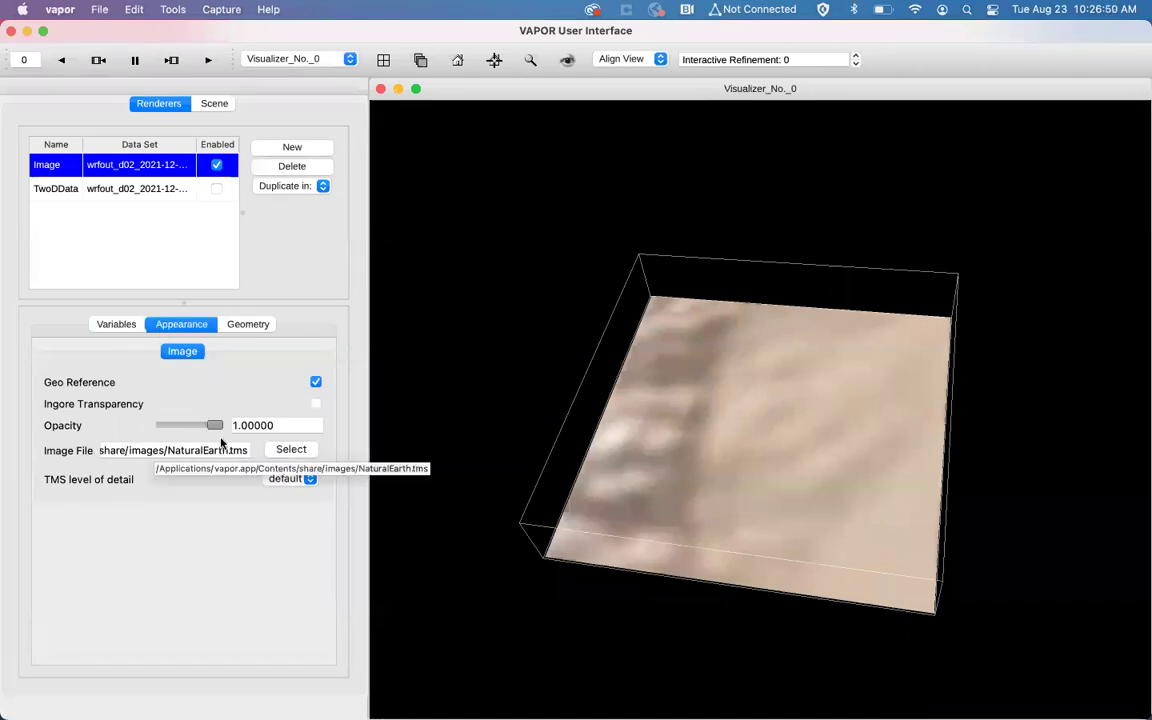
{"action": "left_click_drag", "start_coordinate": [167, 450], "coordinate": [245, 456]}
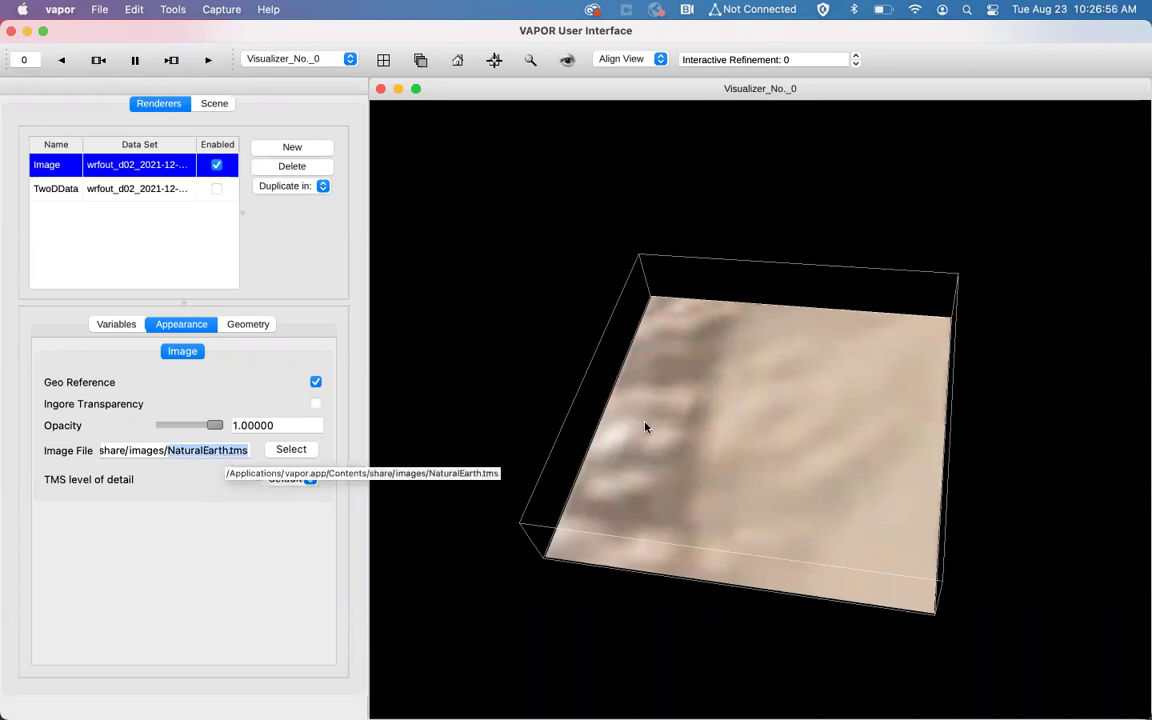
{"action": "left_click_drag", "start_coordinate": [676, 466], "coordinate": [697, 333]}
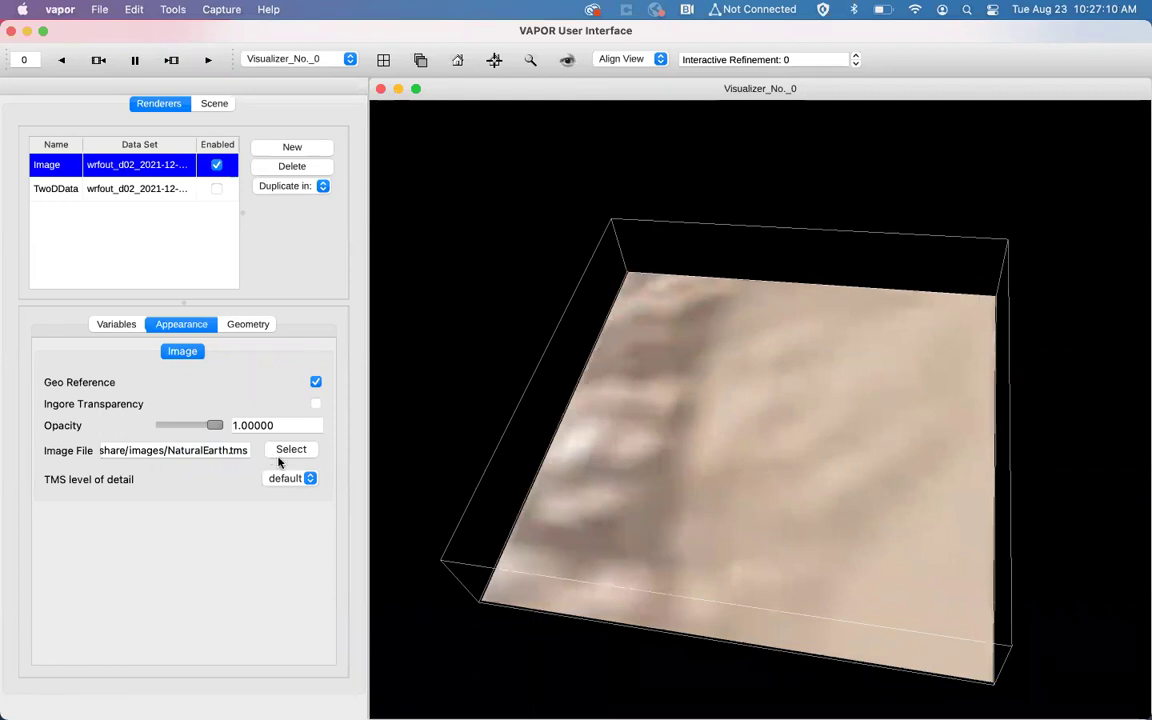
Step: Switch to Chrome, open the bookmarked EOSDIS Worldview page in a new tab and pan its satellite map
{"action": "mouse_move", "coordinate": [376, 714]}
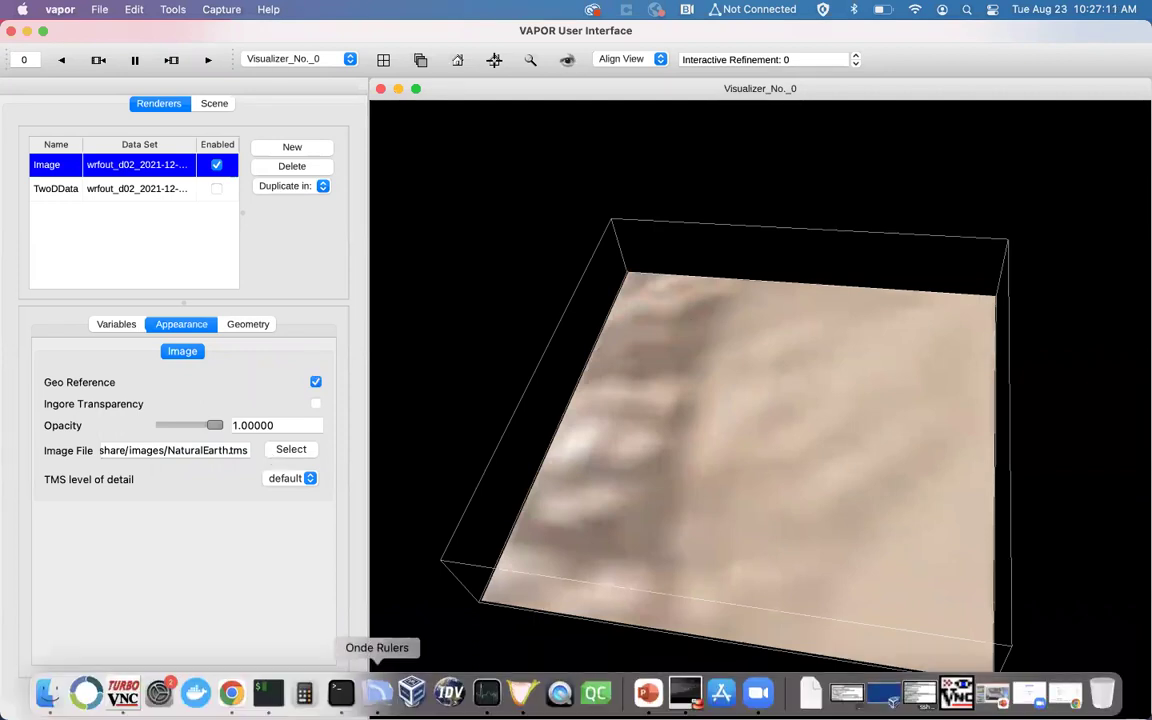
{"action": "left_click", "coordinate": [231, 694]}
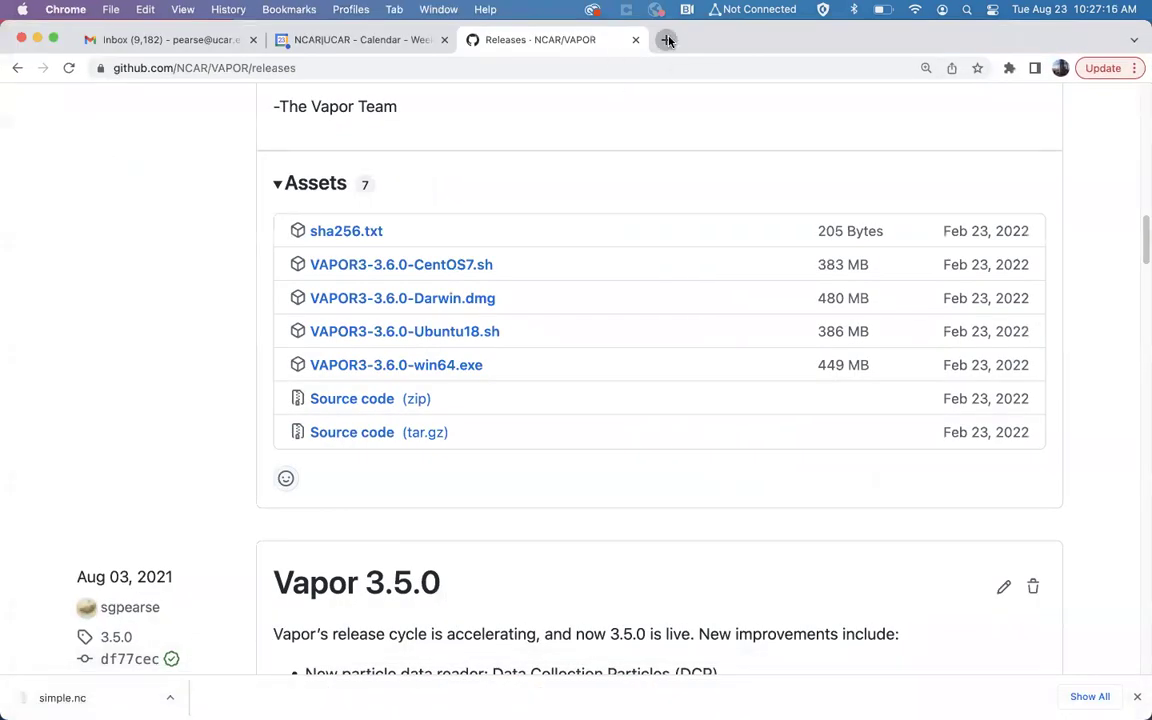
{"action": "left_click", "coordinate": [667, 40]}
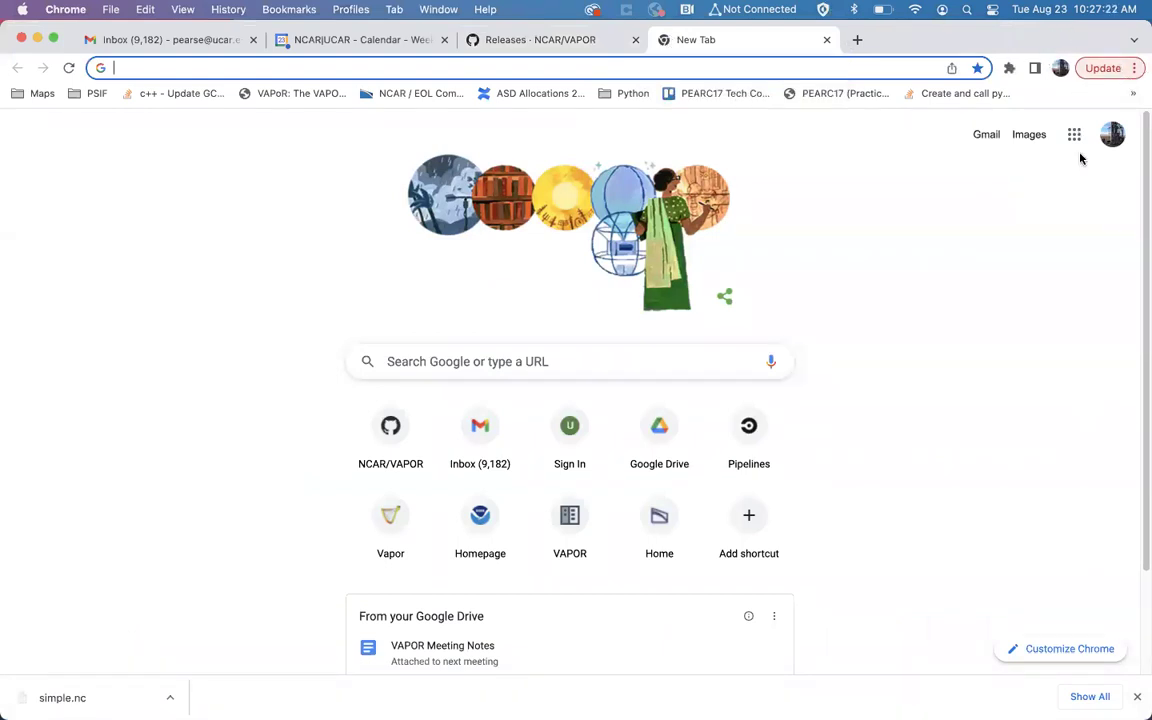
{"action": "left_click", "coordinate": [1100, 69]}
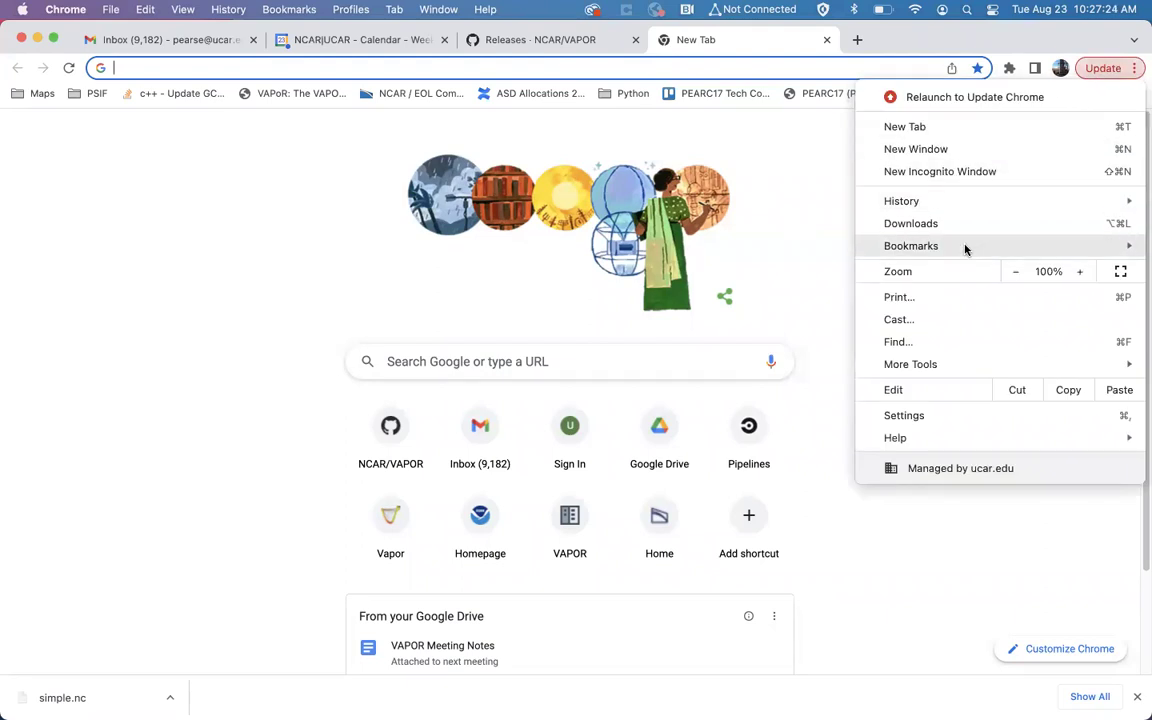
{"action": "mouse_move", "coordinate": [964, 247]}
{"action": "scroll", "coordinate": [718, 298], "scroll_direction": "down", "scroll_amount": 15}
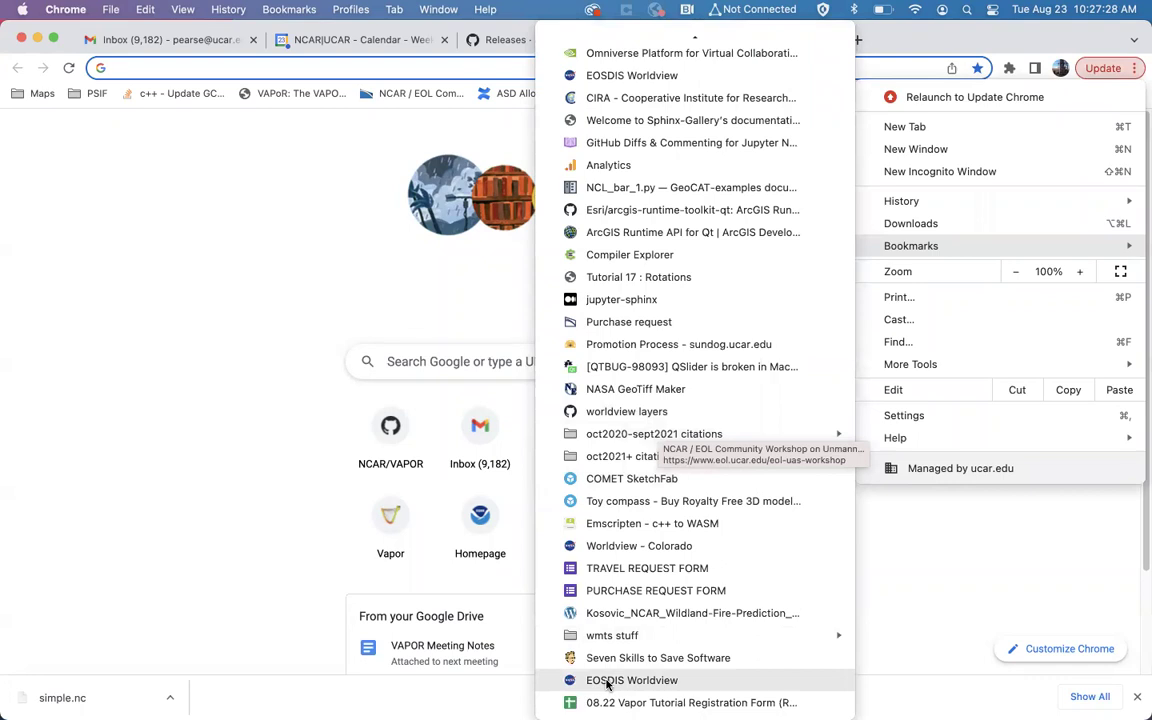
{"action": "left_click", "coordinate": [653, 681]}
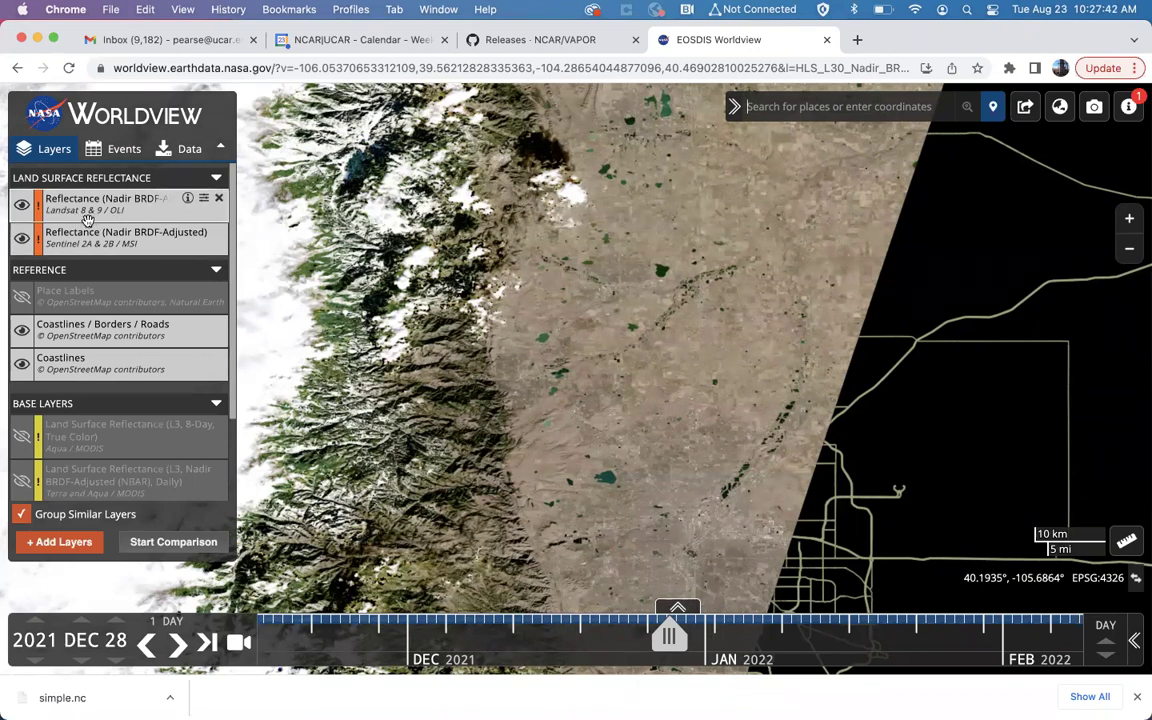
{"action": "left_click_drag", "start_coordinate": [601, 453], "coordinate": [614, 413]}
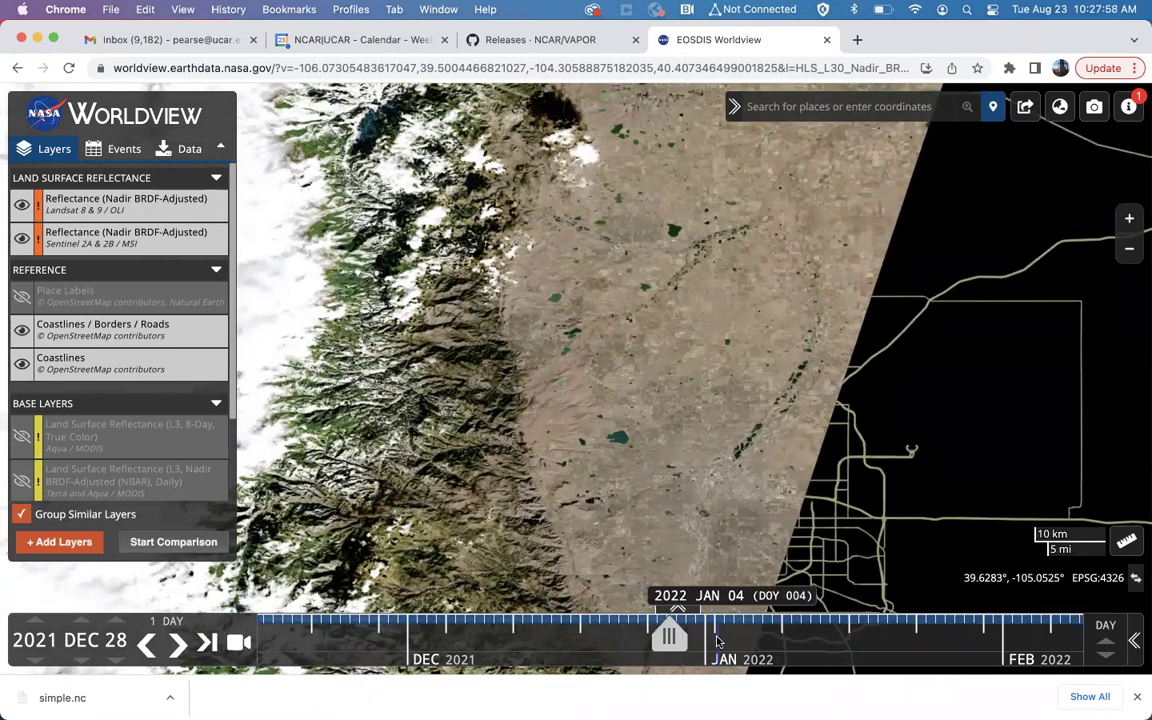
Step: Compare the satellite imagery for 2021 DEC 31 and 2021 DEC 28, and examine the DEC 28 image in the foothills area up close
{"action": "left_click_drag", "start_coordinate": [686, 645], "coordinate": [702, 645]}
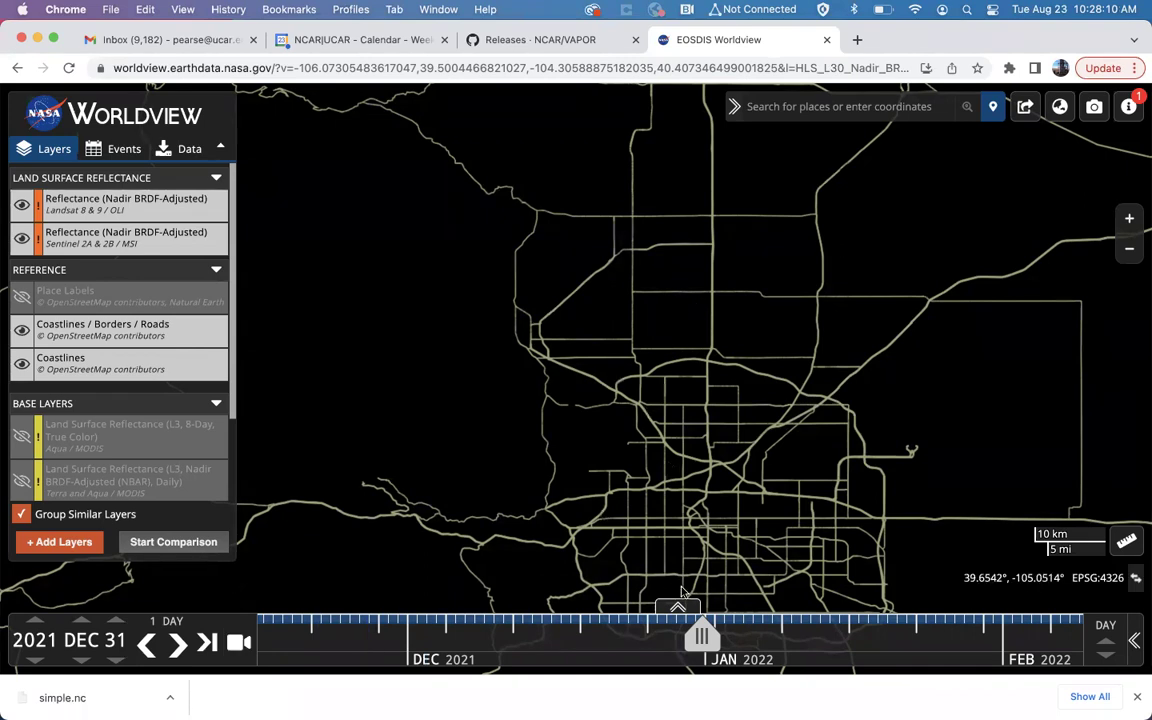
{"action": "left_click_drag", "start_coordinate": [713, 638], "coordinate": [684, 638]}
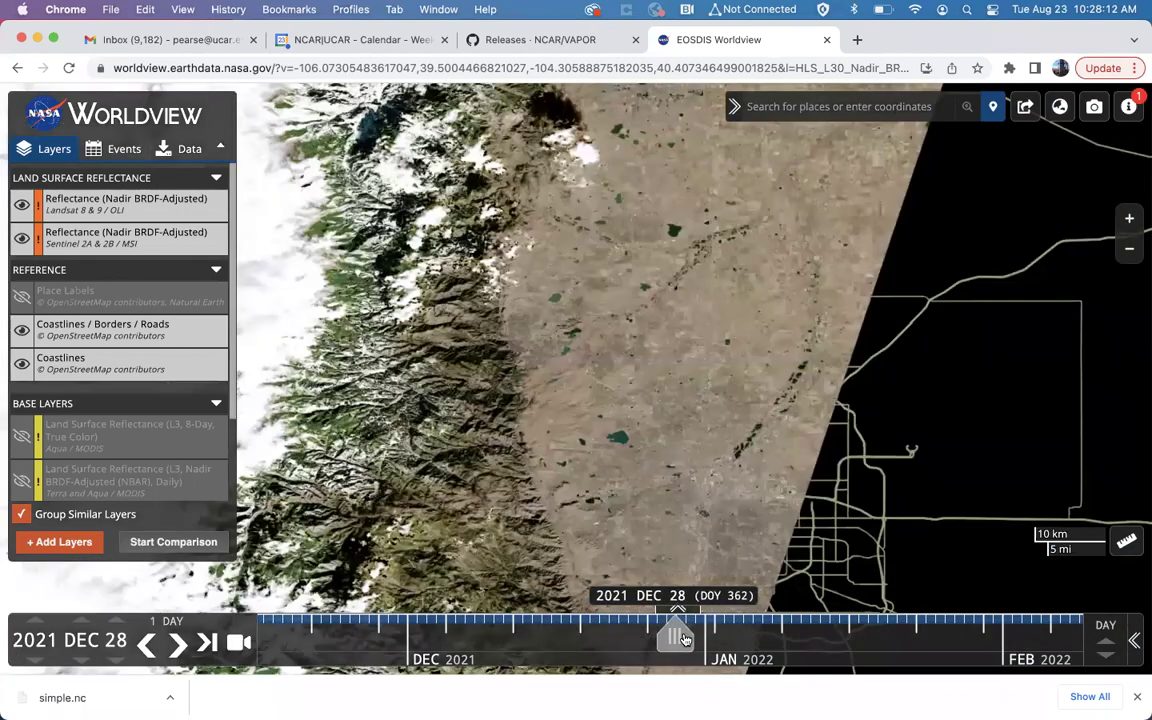
{"action": "left_click_drag", "start_coordinate": [636, 498], "coordinate": [636, 482]}
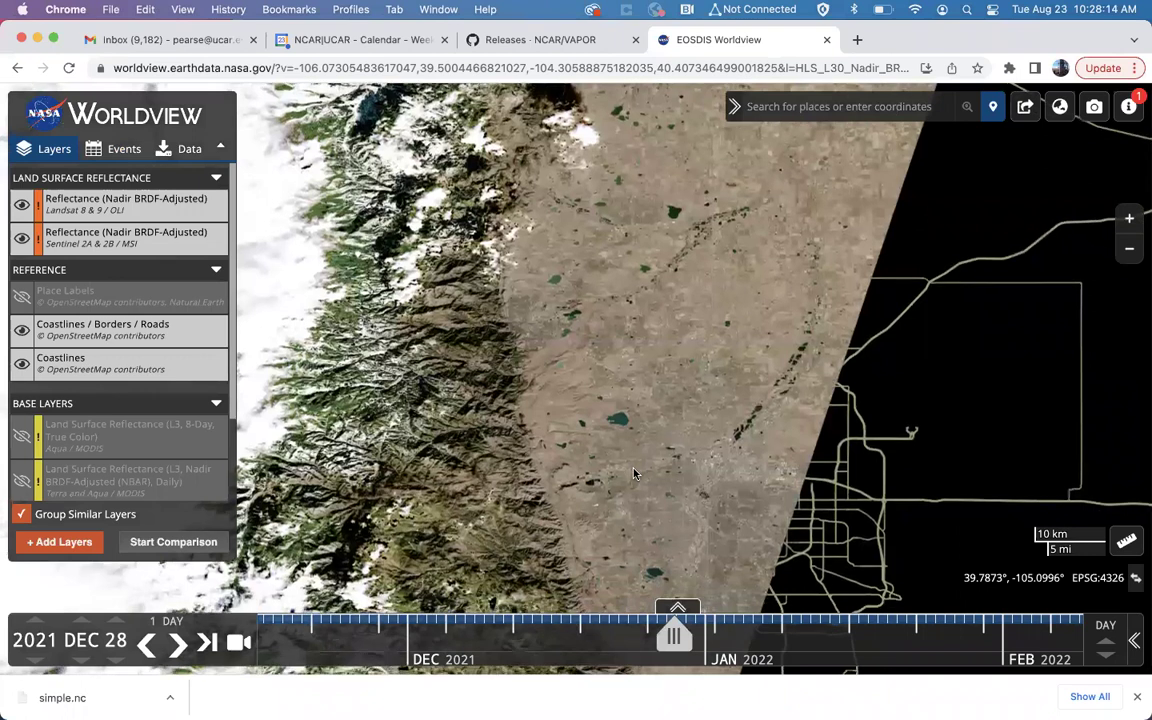
{"action": "scroll", "coordinate": [615, 436], "scroll_direction": "up", "scroll_amount": 2}
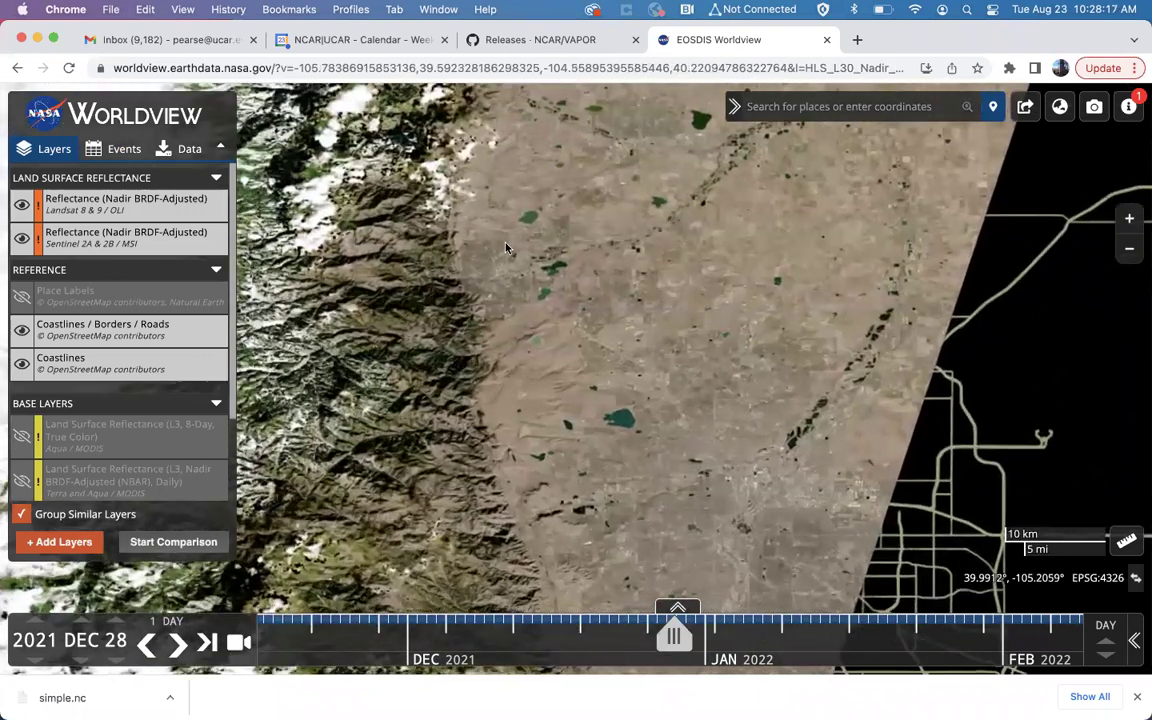
{"action": "left_click_drag", "start_coordinate": [506, 248], "coordinate": [539, 313]}
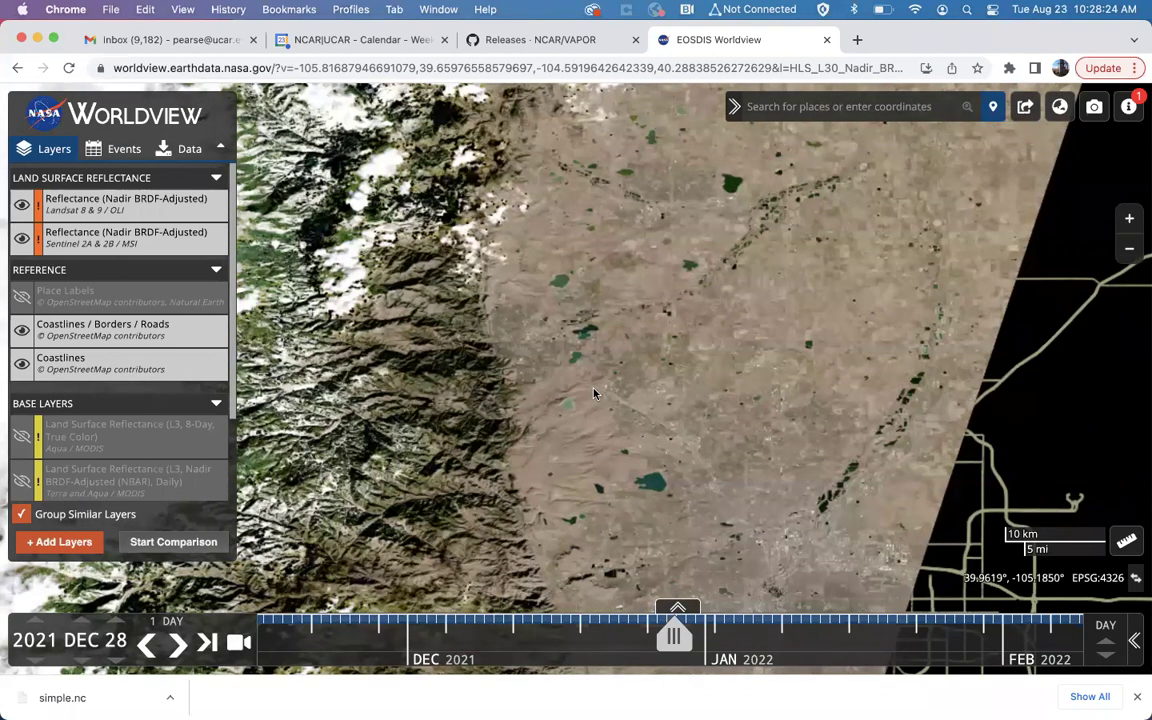
{"action": "scroll", "coordinate": [532, 351], "scroll_direction": "up", "scroll_amount": 5}
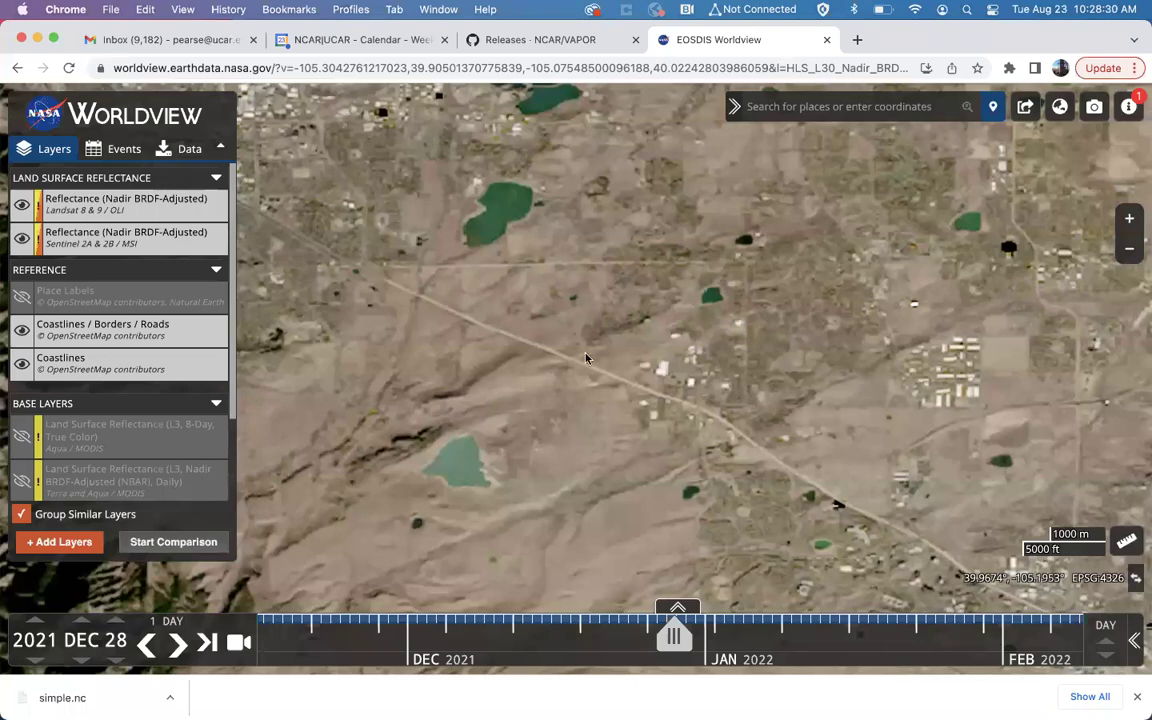
{"action": "scroll", "coordinate": [616, 374], "scroll_direction": "down", "scroll_amount": 5}
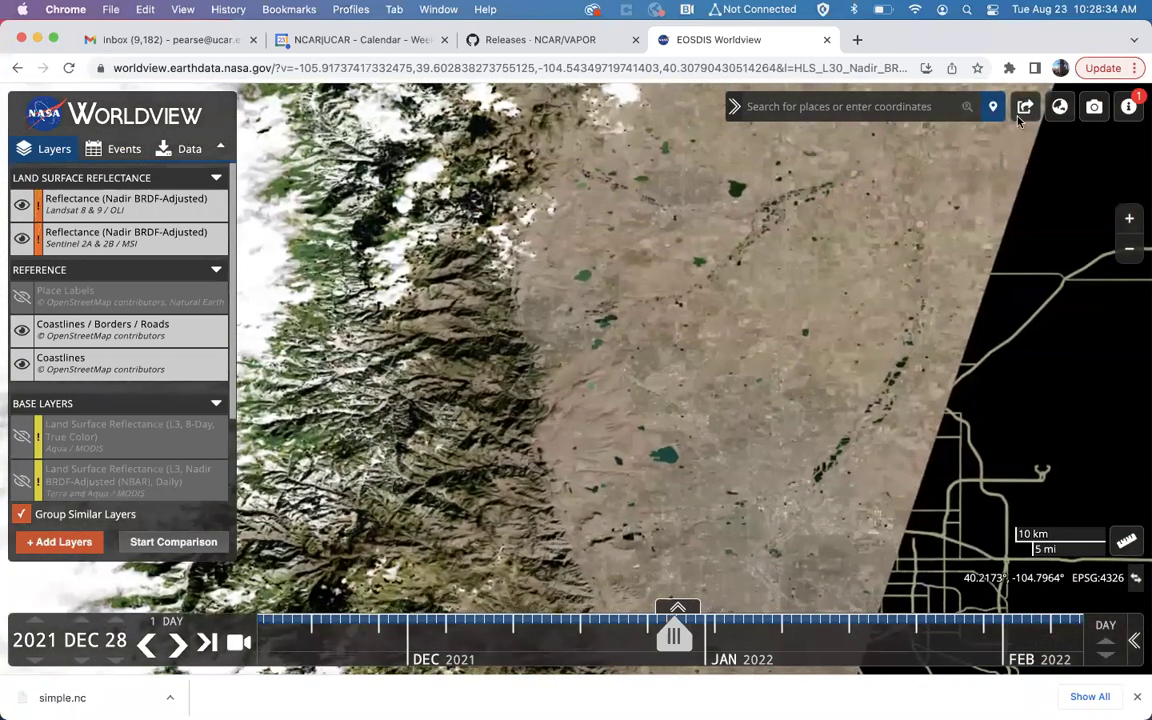
Step: Start a map snapshot and frame its area from about 39.7536°, -105.4651° to 40.1629°, -104.8946°
{"action": "left_click", "coordinate": [1091, 113]}
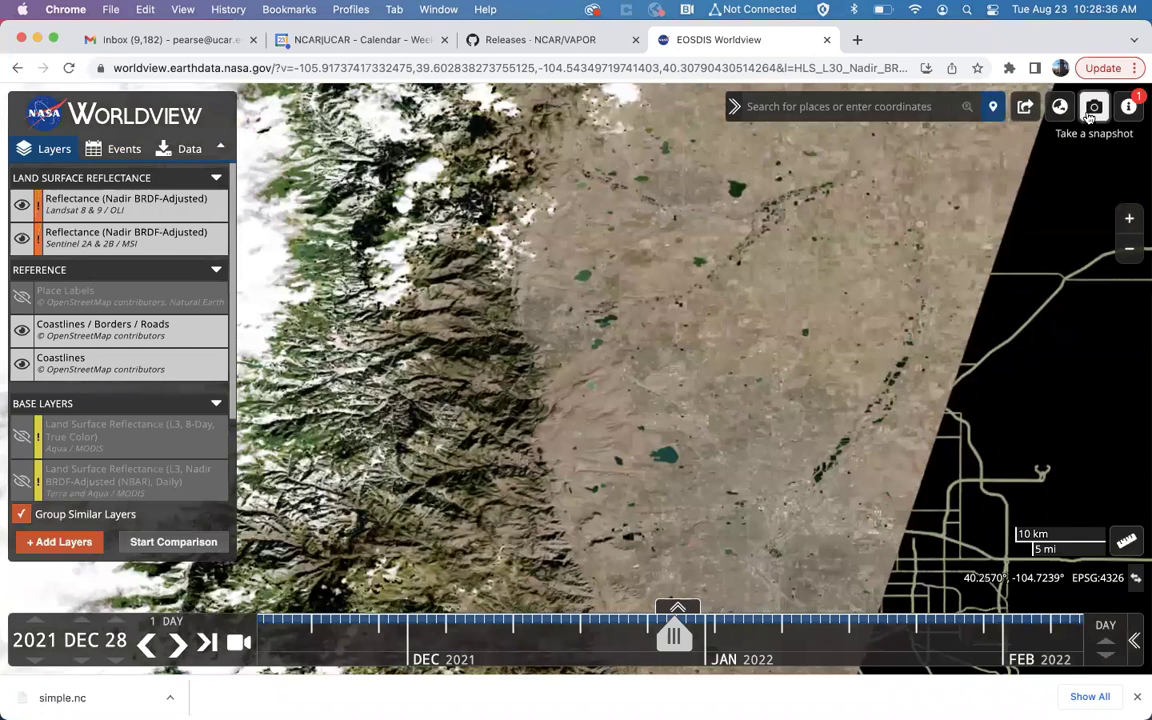
{"action": "left_click_drag", "start_coordinate": [498, 299], "coordinate": [380, 206]}
{"action": "left_click_drag", "start_coordinate": [656, 457], "coordinate": [857, 547]}
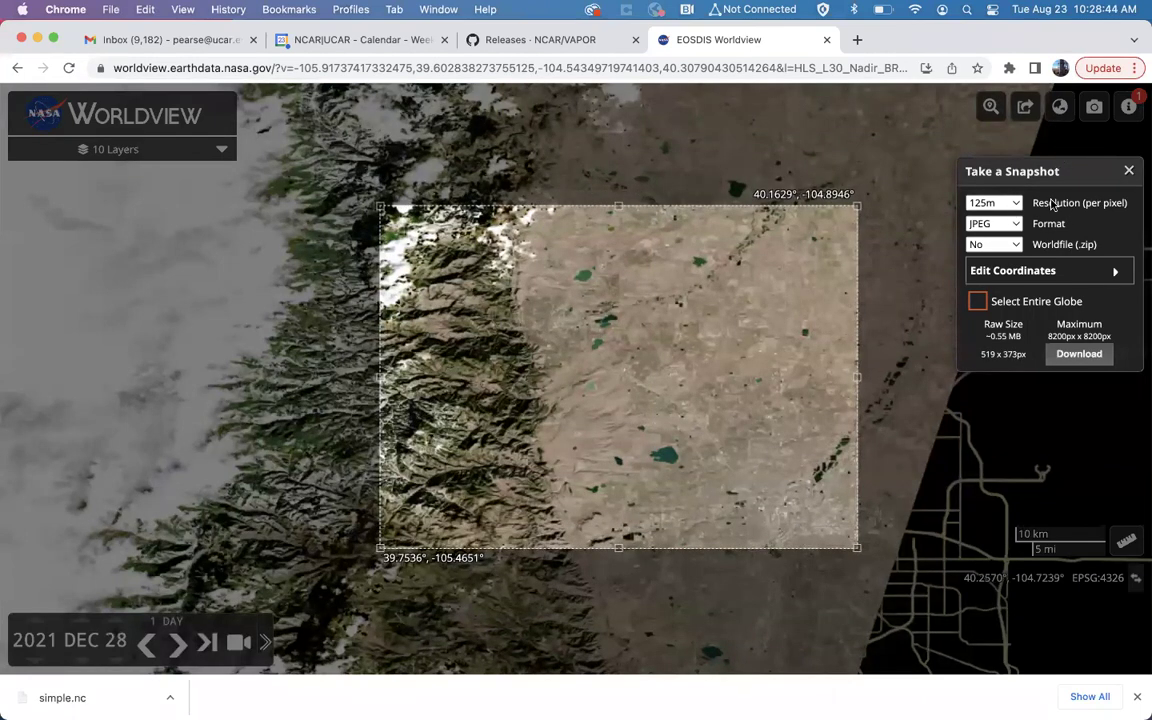
Step: Set the snapshot's resolution to 30m per pixel and its format to GeoTIFF
{"action": "left_click", "coordinate": [1016, 204]}
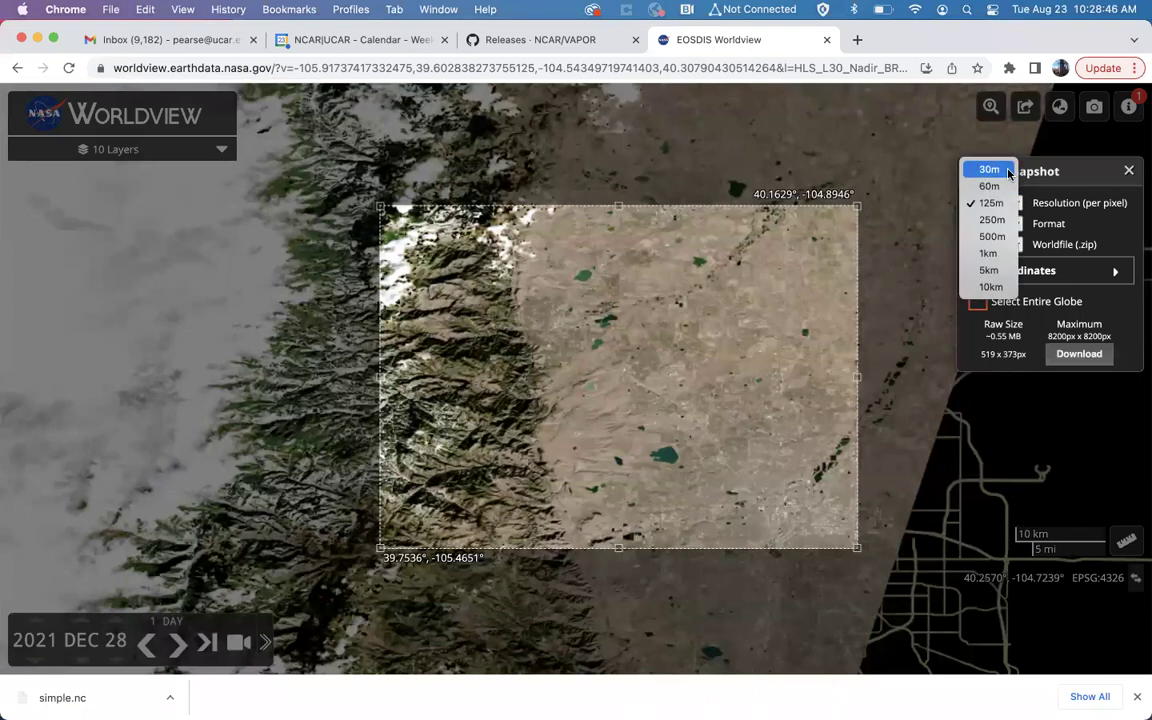
{"action": "left_click", "coordinate": [999, 173]}
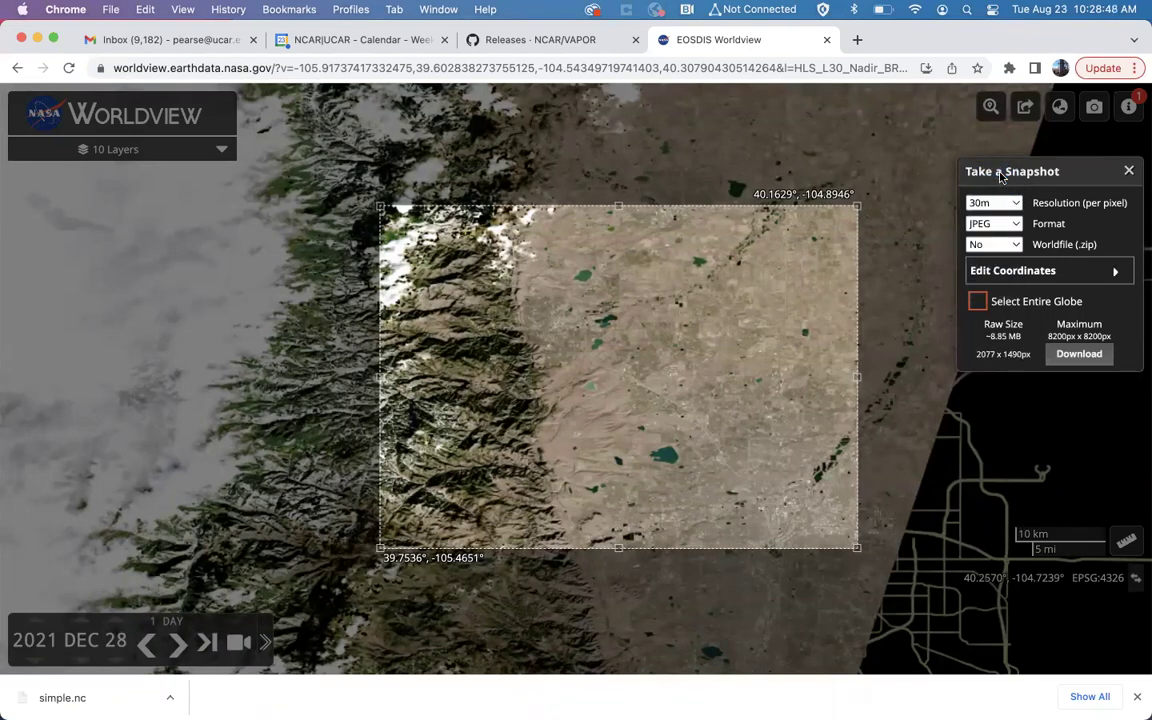
{"action": "left_click", "coordinate": [998, 224]}
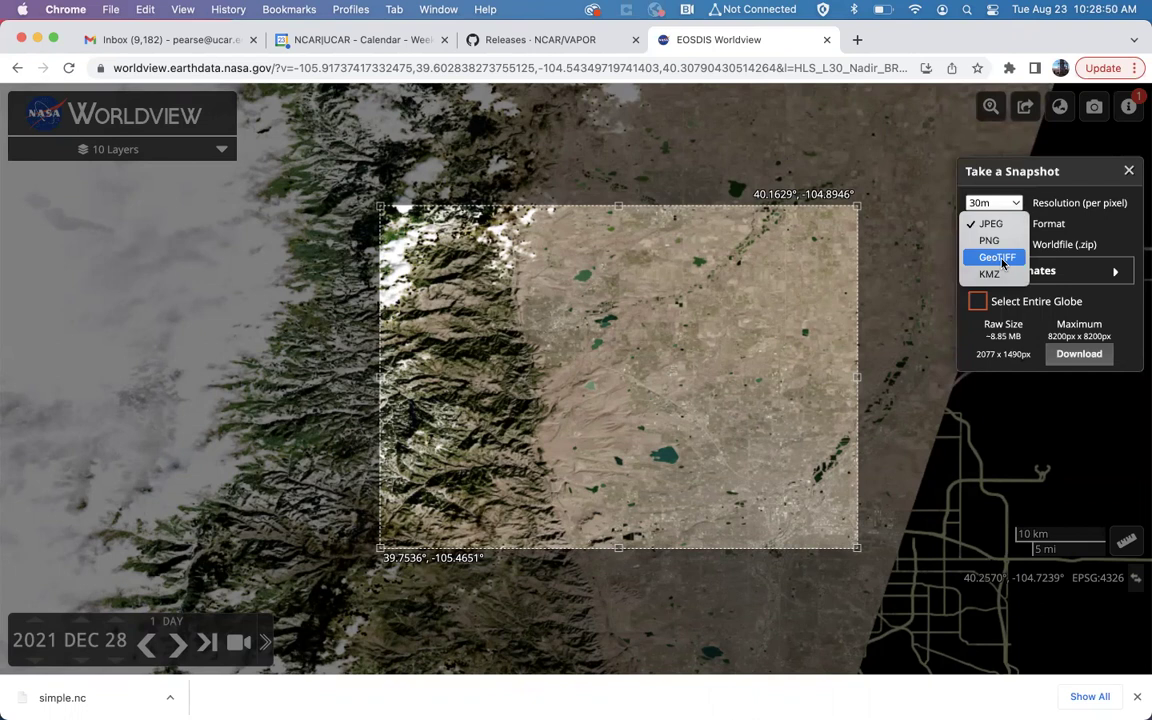
{"action": "left_click", "coordinate": [1000, 258]}
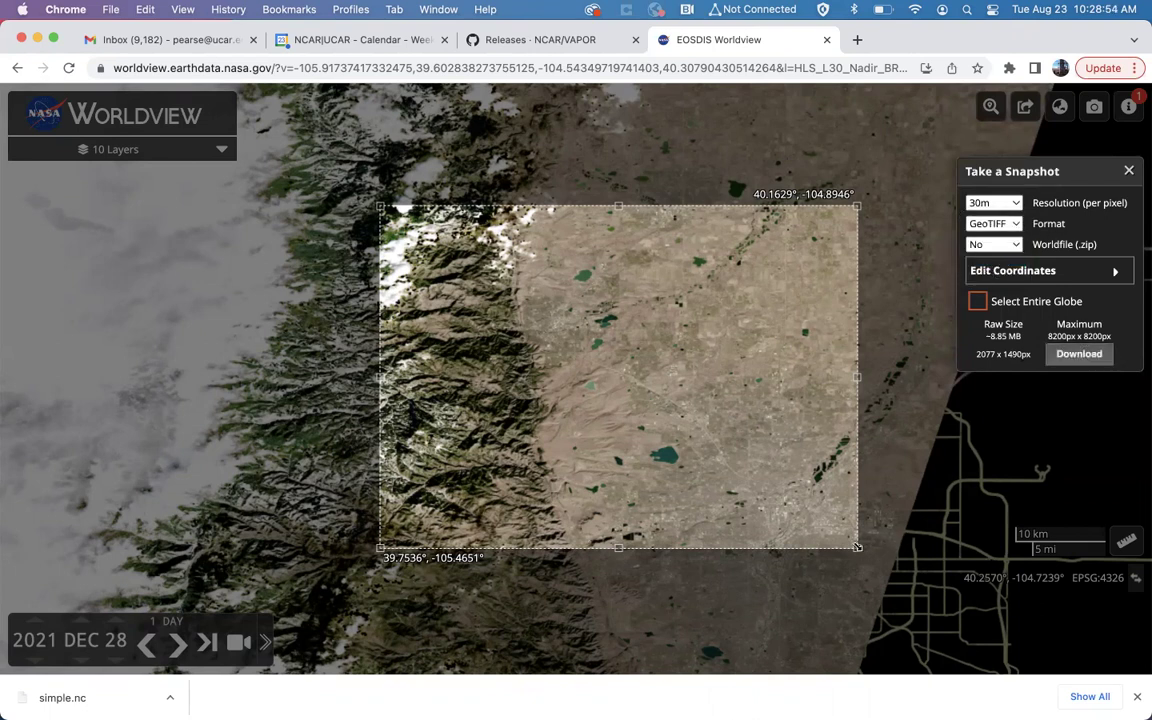
Step: Enlarge the snapshot area to about 39.7087°, -105.5205° through 40.2421°, -104.7925° and download it
{"action": "left_click_drag", "start_coordinate": [857, 548], "coordinate": [943, 585]}
{"action": "left_click_drag", "start_coordinate": [381, 207], "coordinate": [334, 140]}
{"action": "left_click", "coordinate": [1067, 358]}
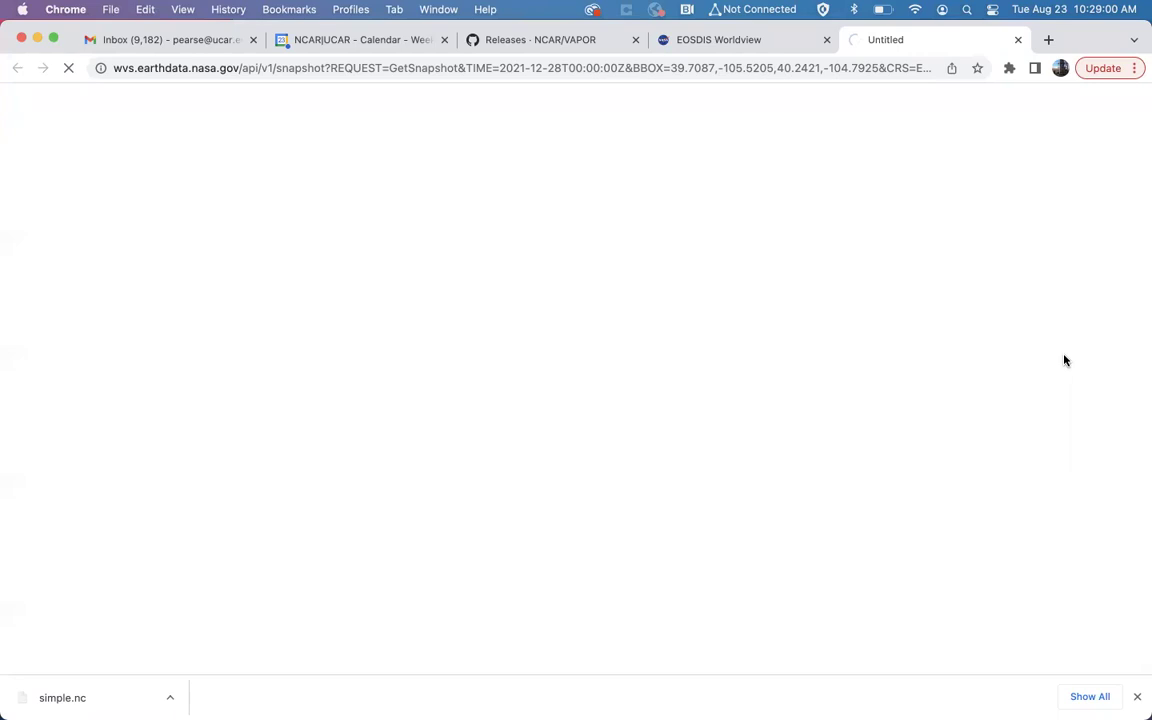
Step: Switch back to VAPOR and try to load a snapshot-2021-12-28 TIFF from Downloads as the Image renderer's image file
{"action": "left_click", "coordinate": [38, 40]}
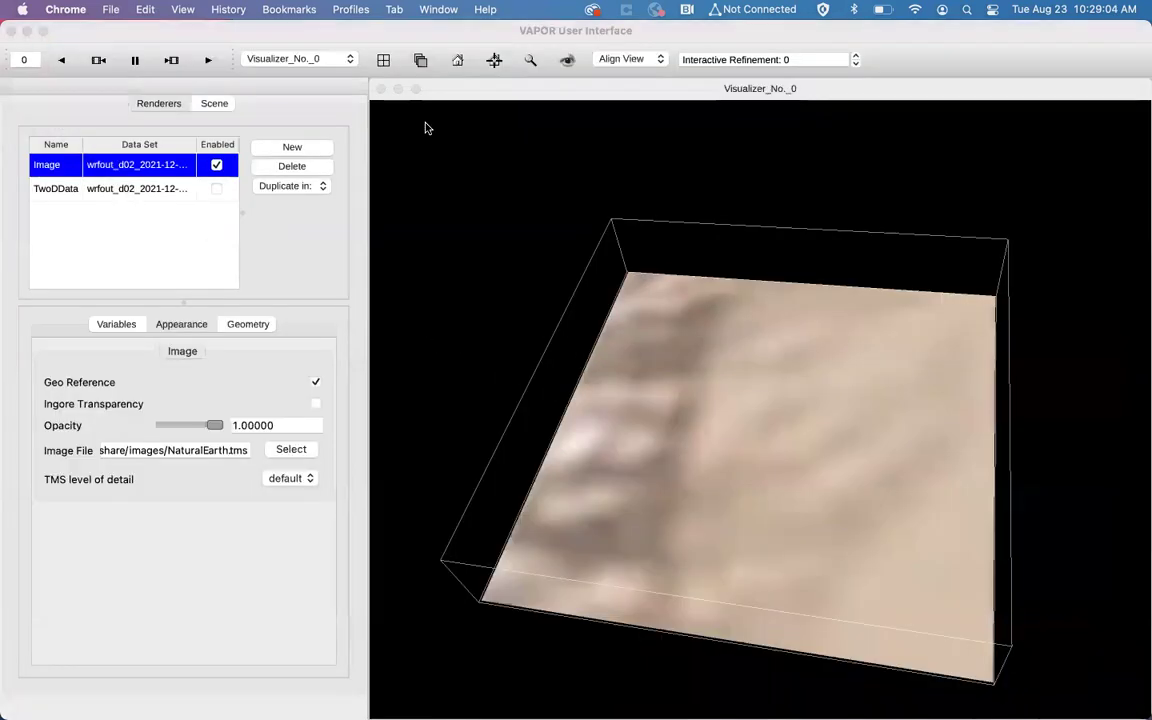
{"action": "left_click", "coordinate": [350, 364]}
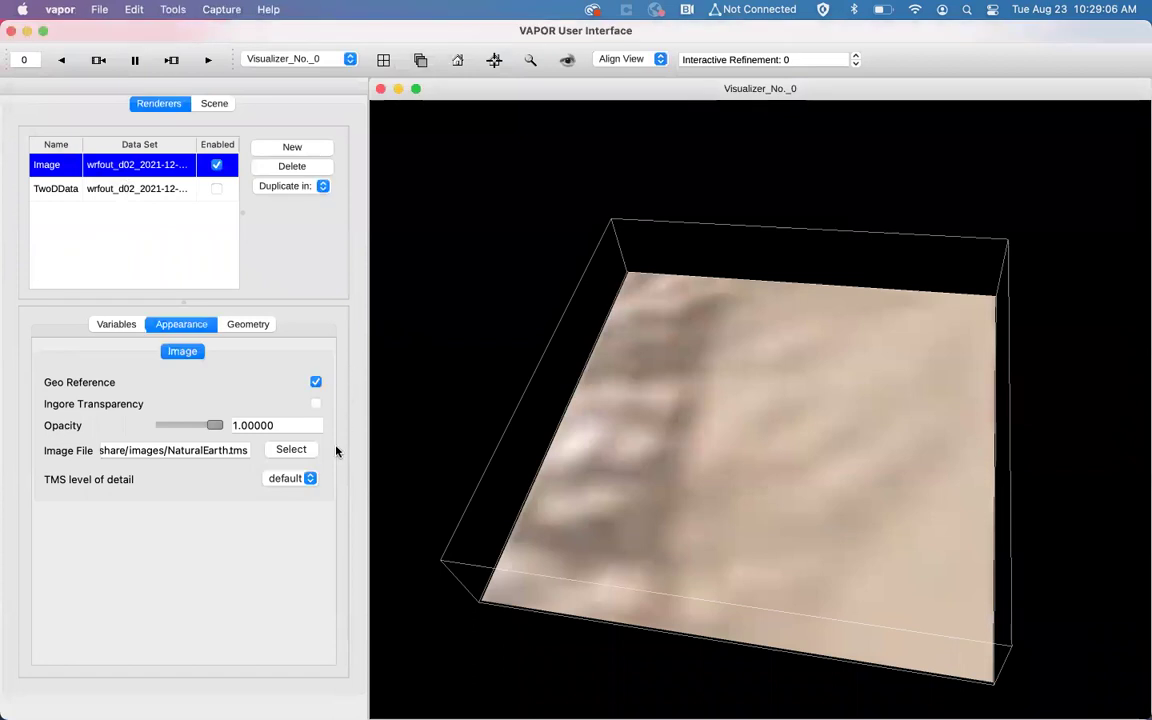
{"action": "left_click", "coordinate": [292, 450]}
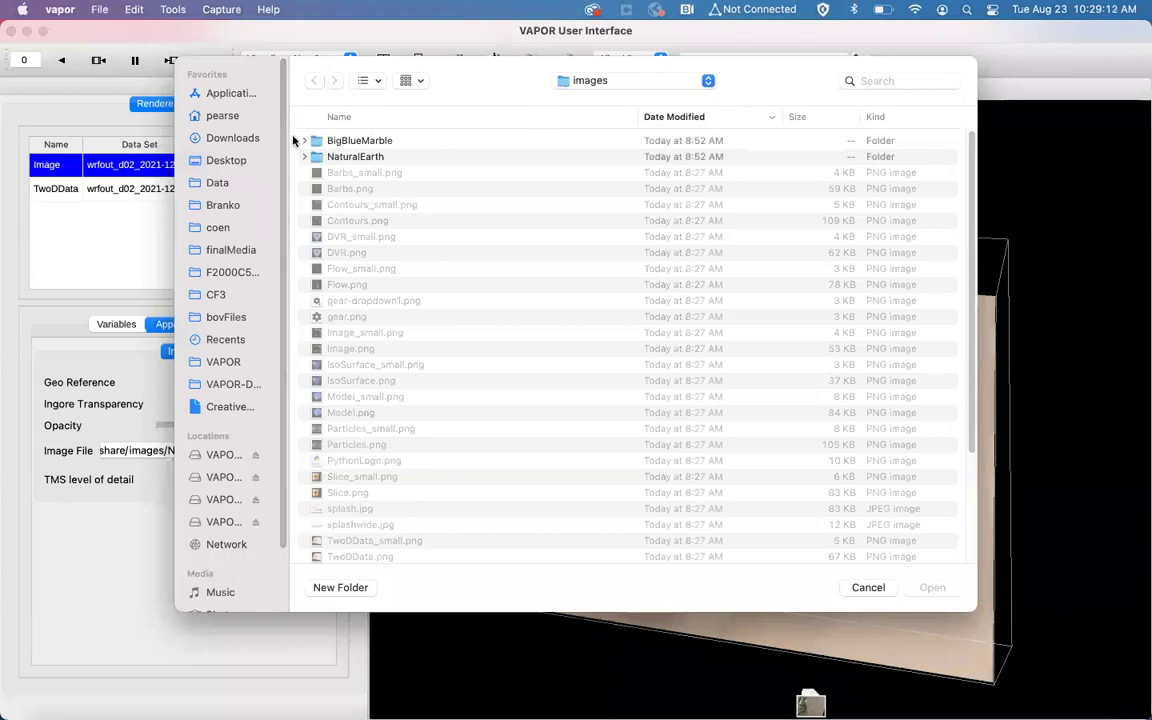
{"action": "left_click", "coordinate": [884, 587]}
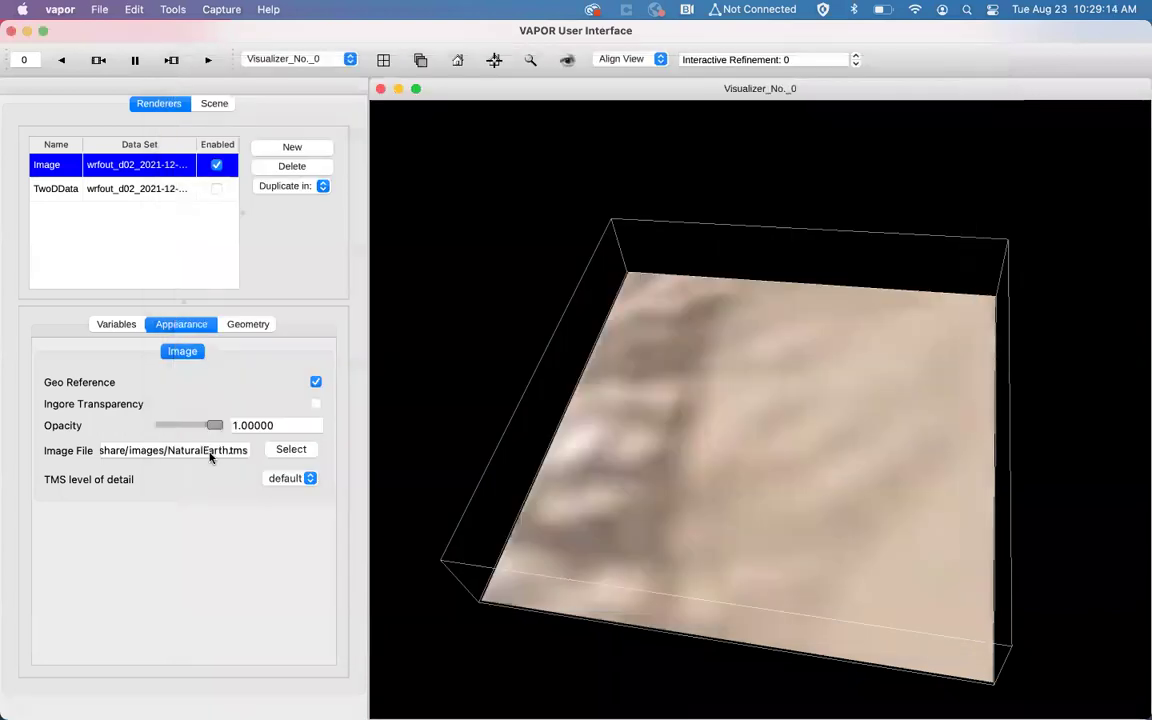
{"action": "left_click", "coordinate": [293, 450]}
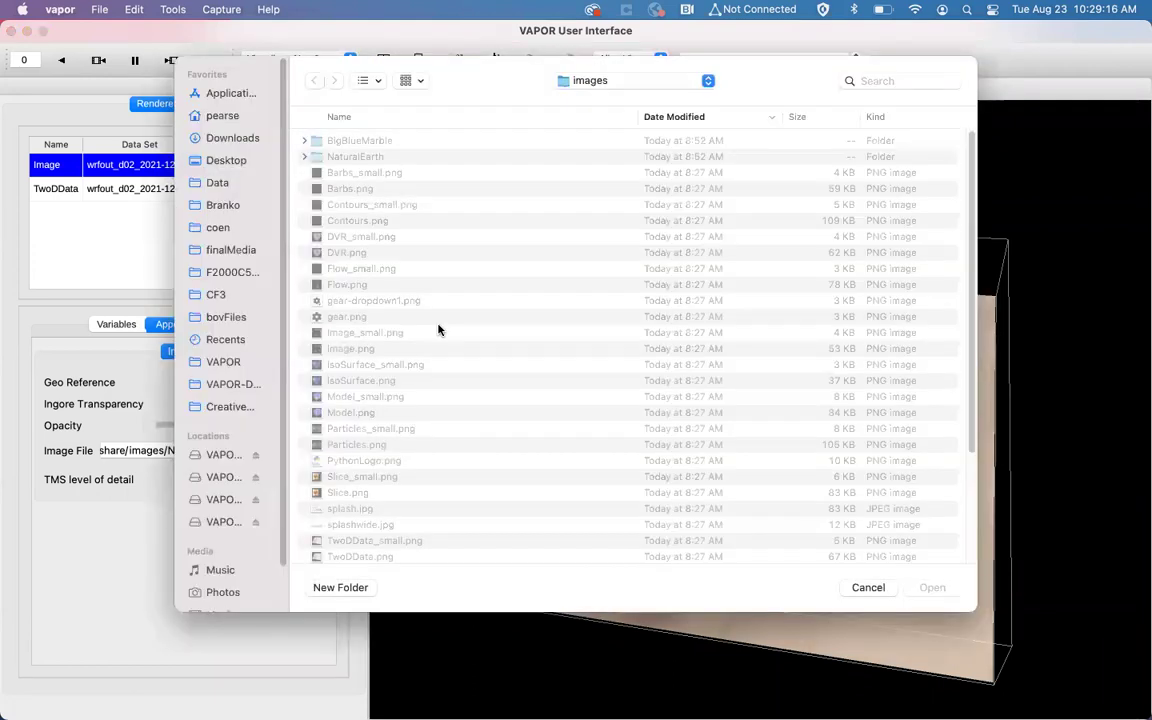
{"action": "left_click", "coordinate": [222, 138]}
{"action": "scroll", "coordinate": [355, 128], "scroll_direction": "up", "scroll_amount": 1}
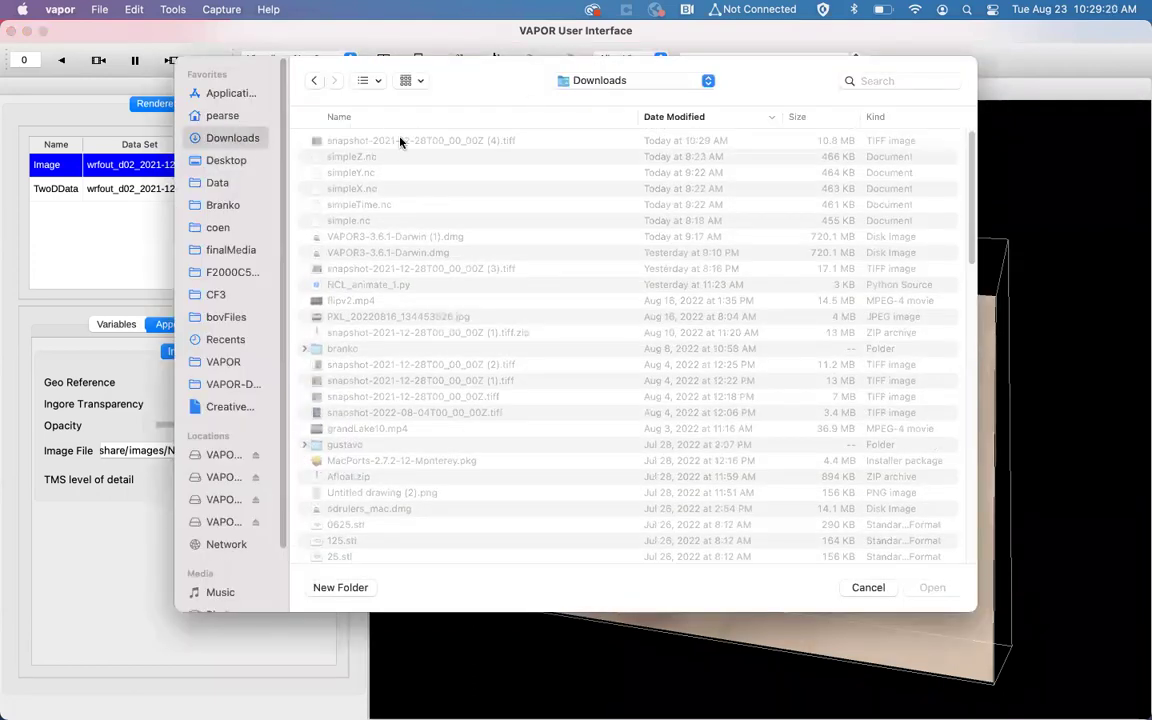
{"action": "left_click", "coordinate": [406, 141]}
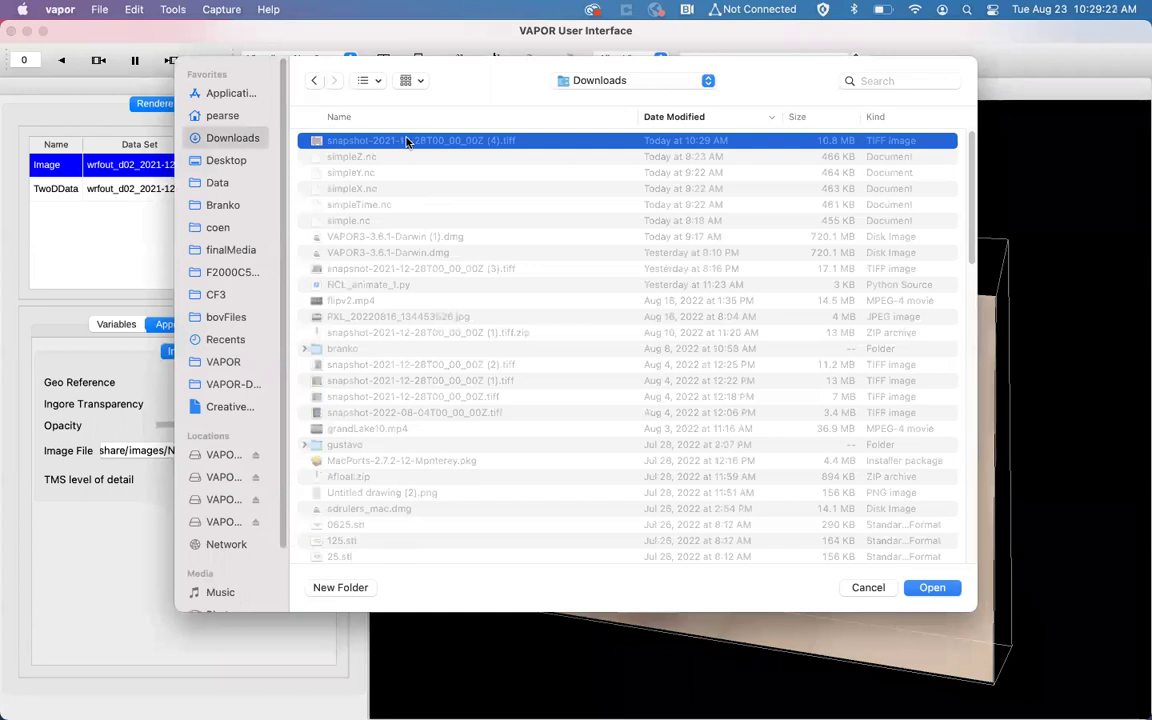
{"action": "left_click", "coordinate": [440, 268]}
{"action": "left_click", "coordinate": [931, 587]}
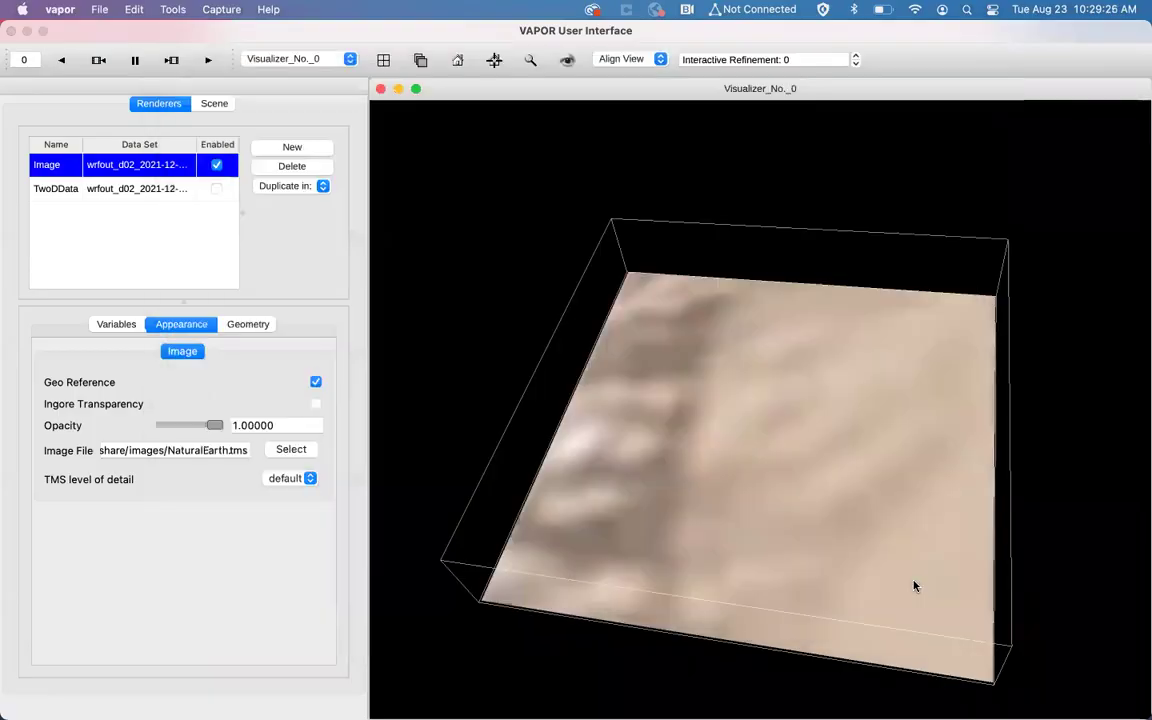
Step: Switch to iTerm2, run bin/vapor.app/Contents/MacOS/vapor in a new terminal tab and maximize the new VAPOR window
{"action": "key", "text": "super+Tab"}
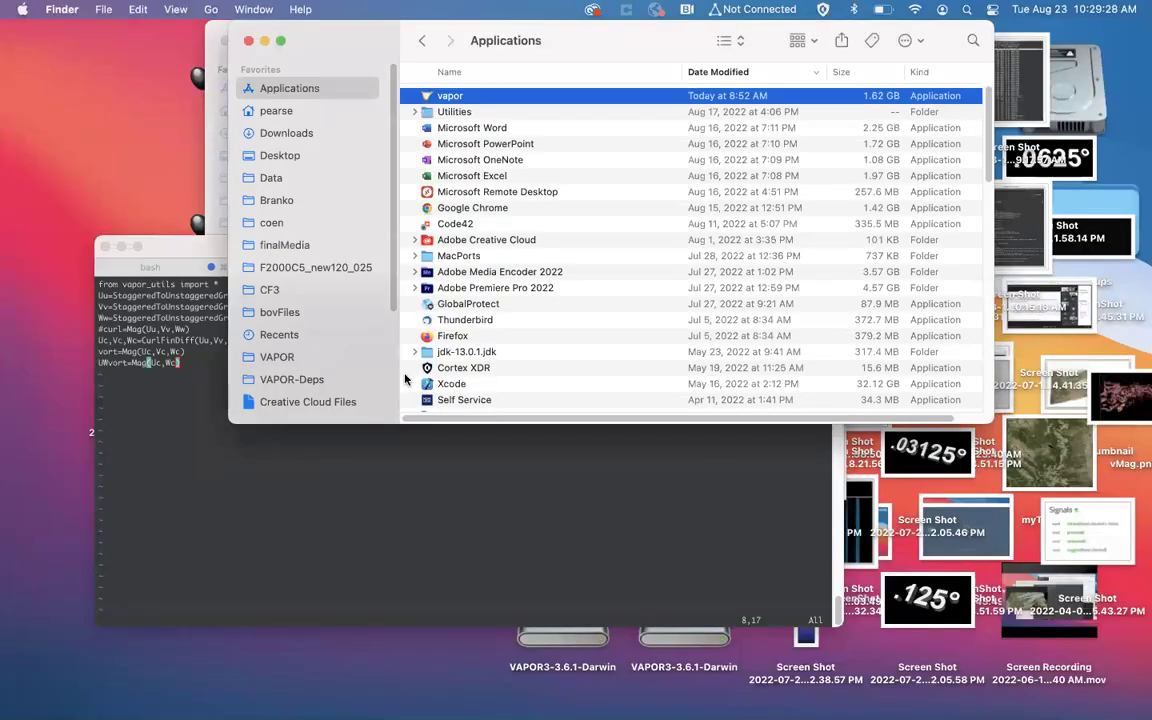
{"action": "mouse_move", "coordinate": [527, 690]}
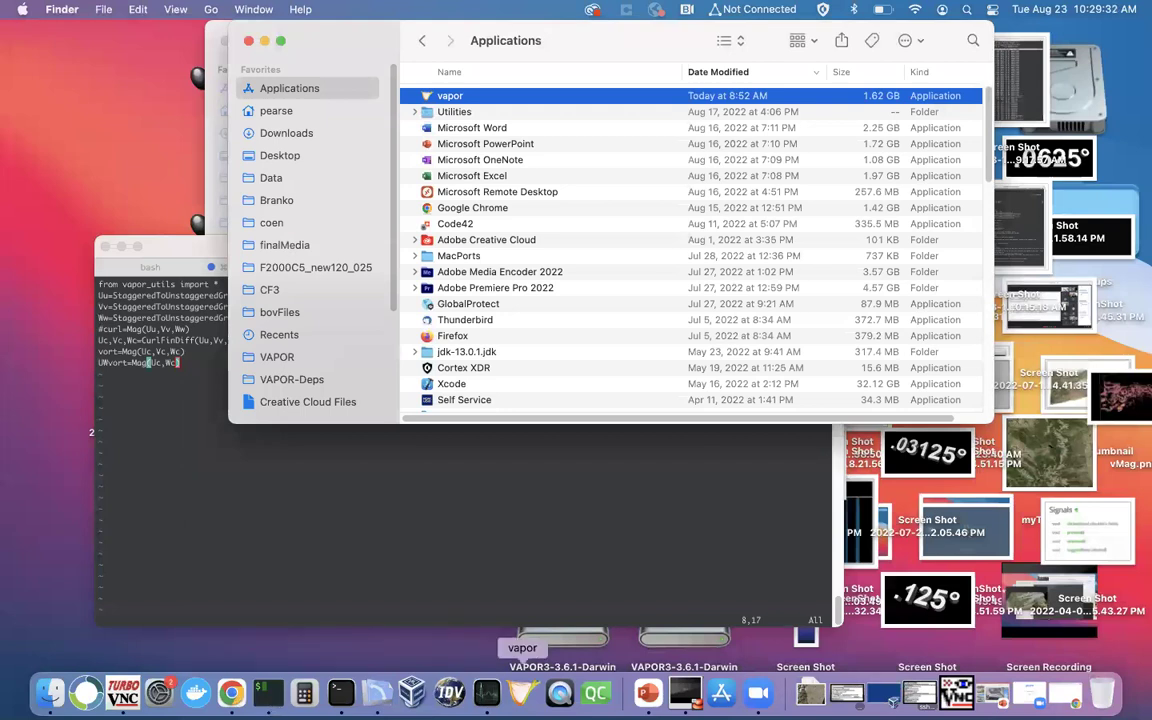
{"action": "left_click", "coordinate": [521, 420]}
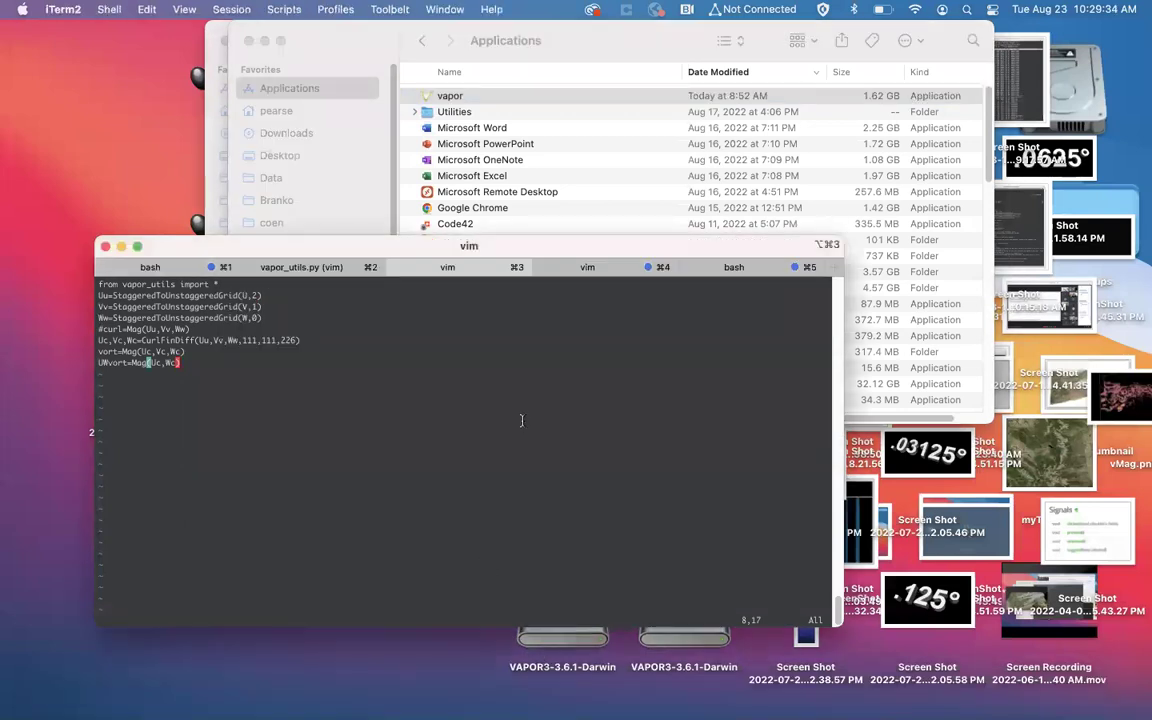
{"action": "key", "text": "super+t"}
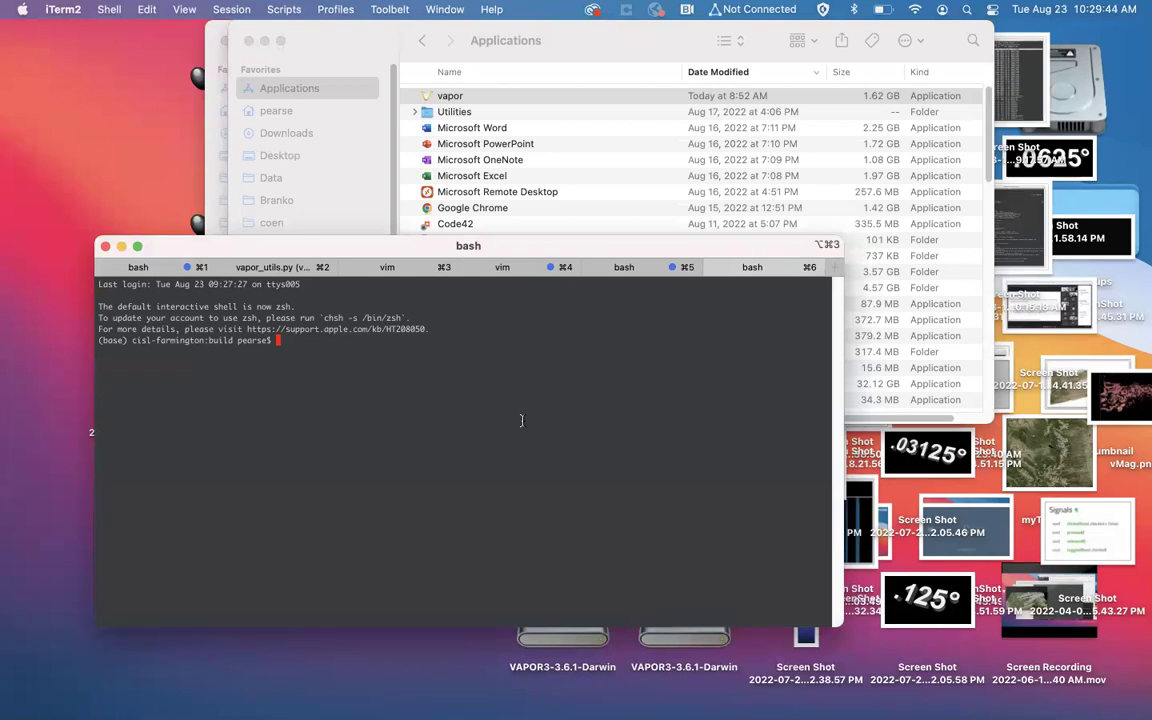
{"action": "type", "text": "bin/vapor.app/Contents/M"}
{"action": "key", "text": "Tab"}
{"action": "key", "text": "Tab"}
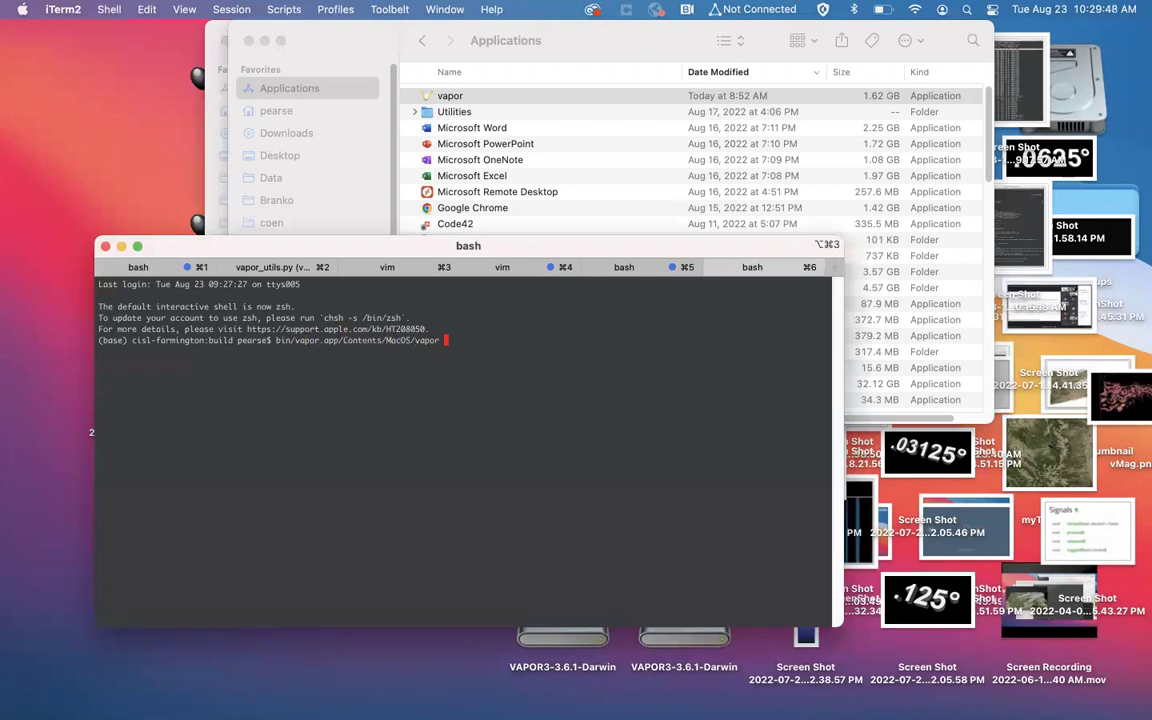
{"action": "key", "text": "Return"}
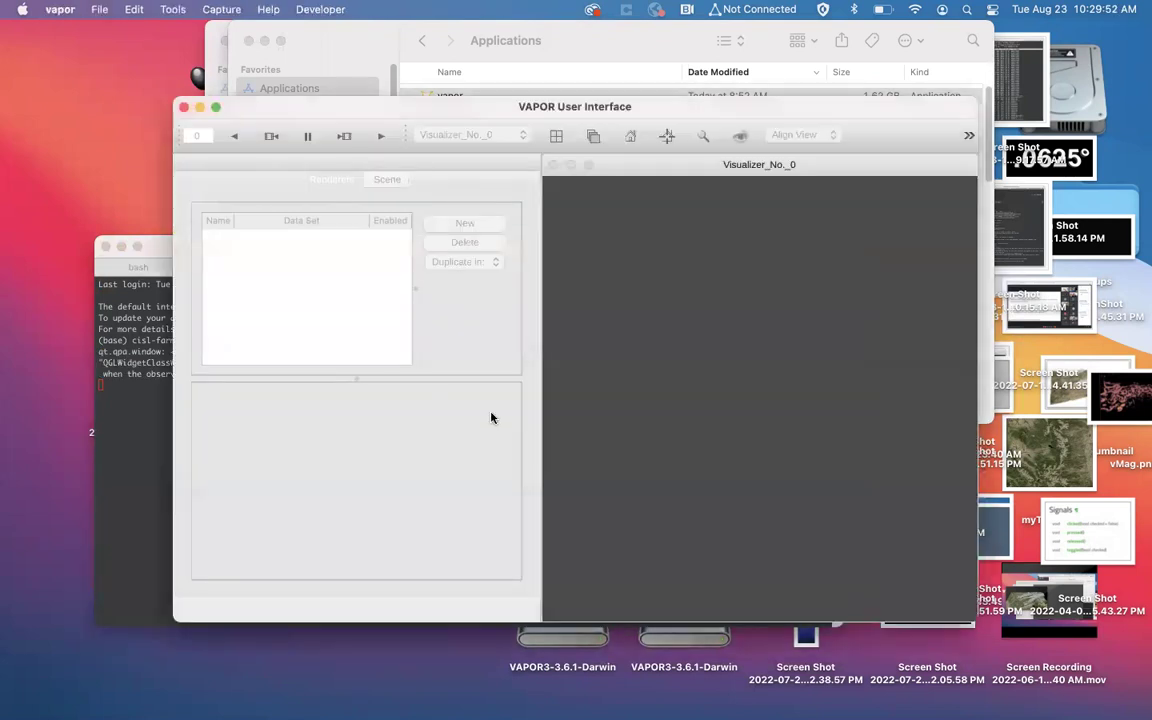
{"action": "double_click", "coordinate": [438, 108]}
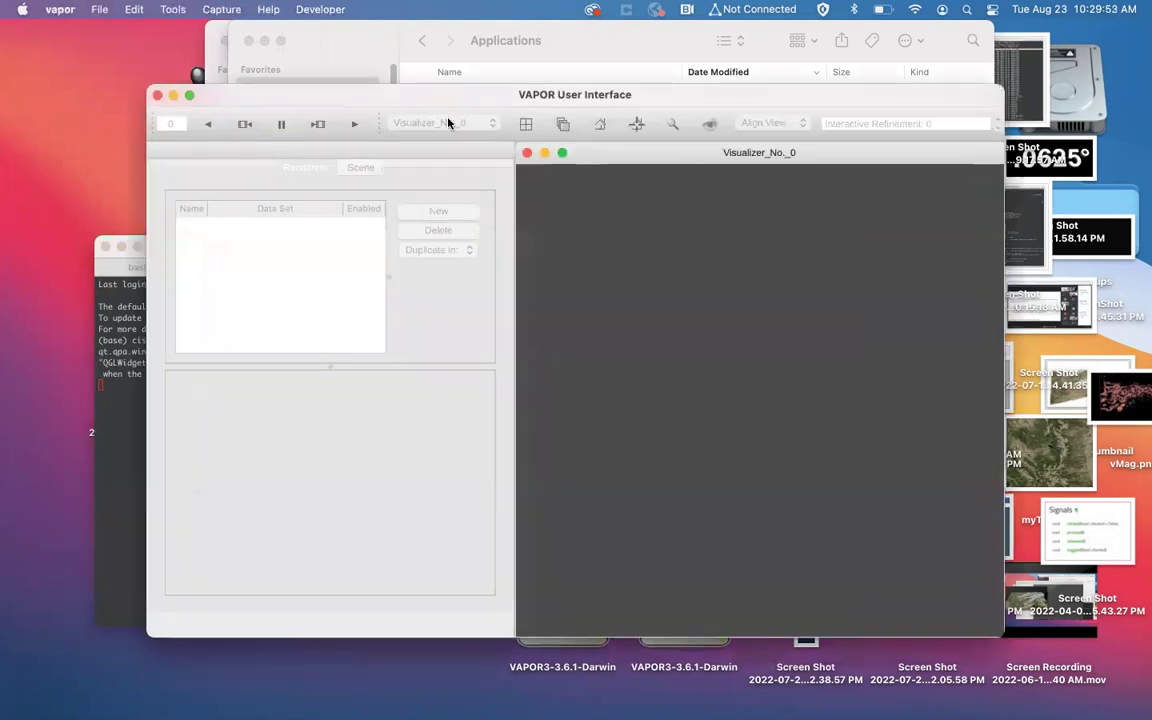
Step: Import the twelve WRF-ARW files wrfout_d02_2021-12-31_02/00/00 through 02/55/00 from the fire folder
{"action": "left_click", "coordinate": [91, 12]}
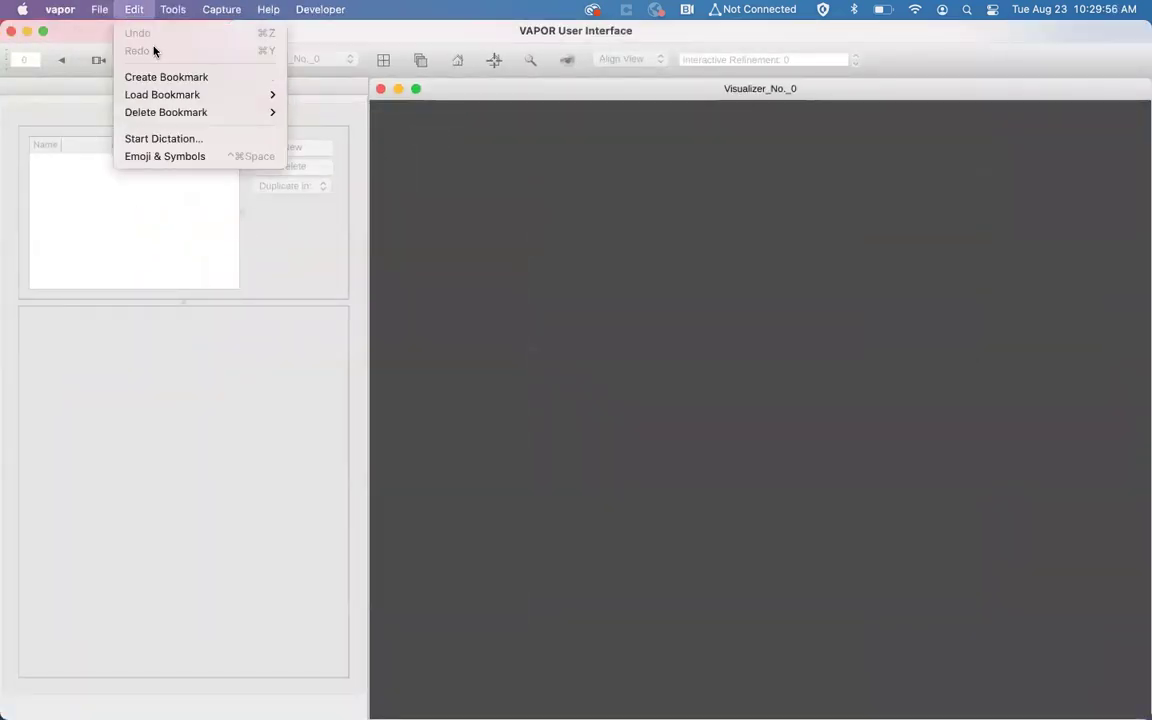
{"action": "mouse_move", "coordinate": [200, 68]}
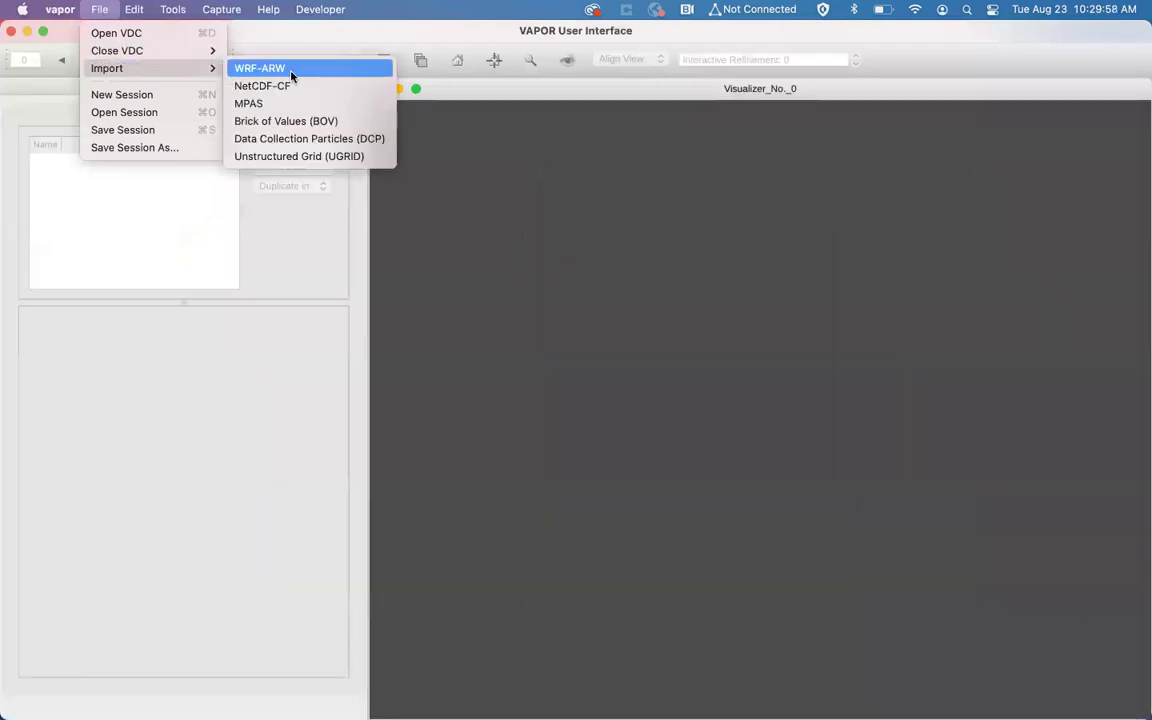
{"action": "left_click", "coordinate": [292, 76]}
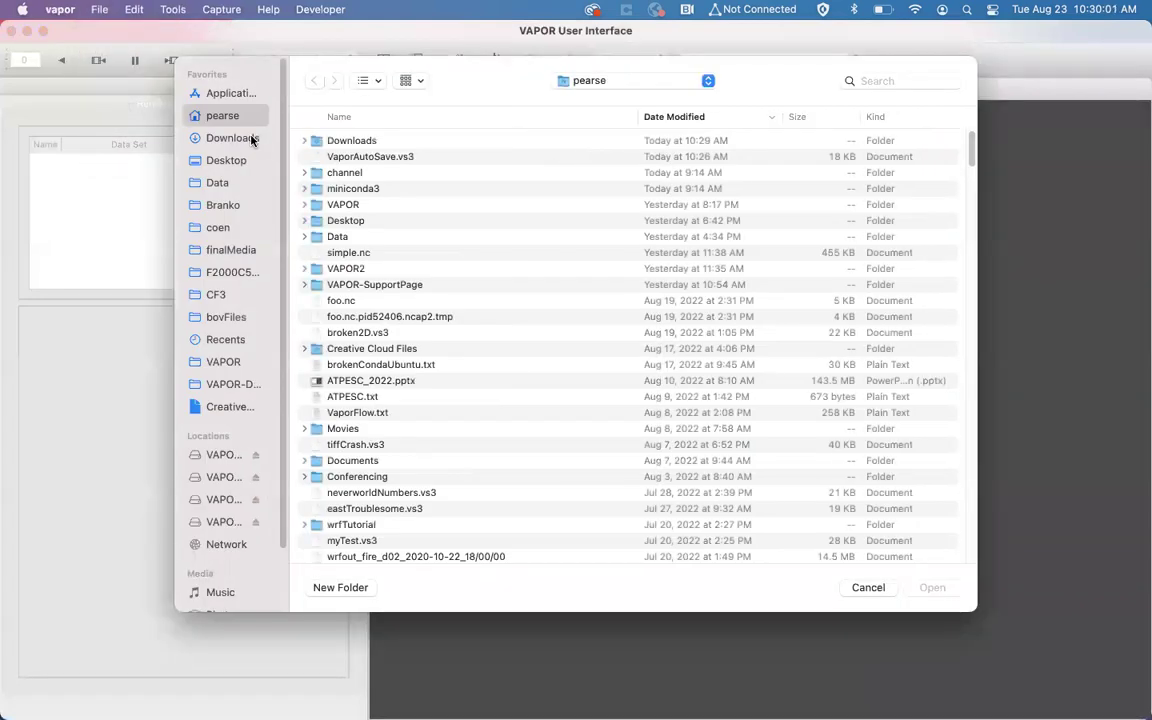
{"action": "left_click", "coordinate": [224, 139]}
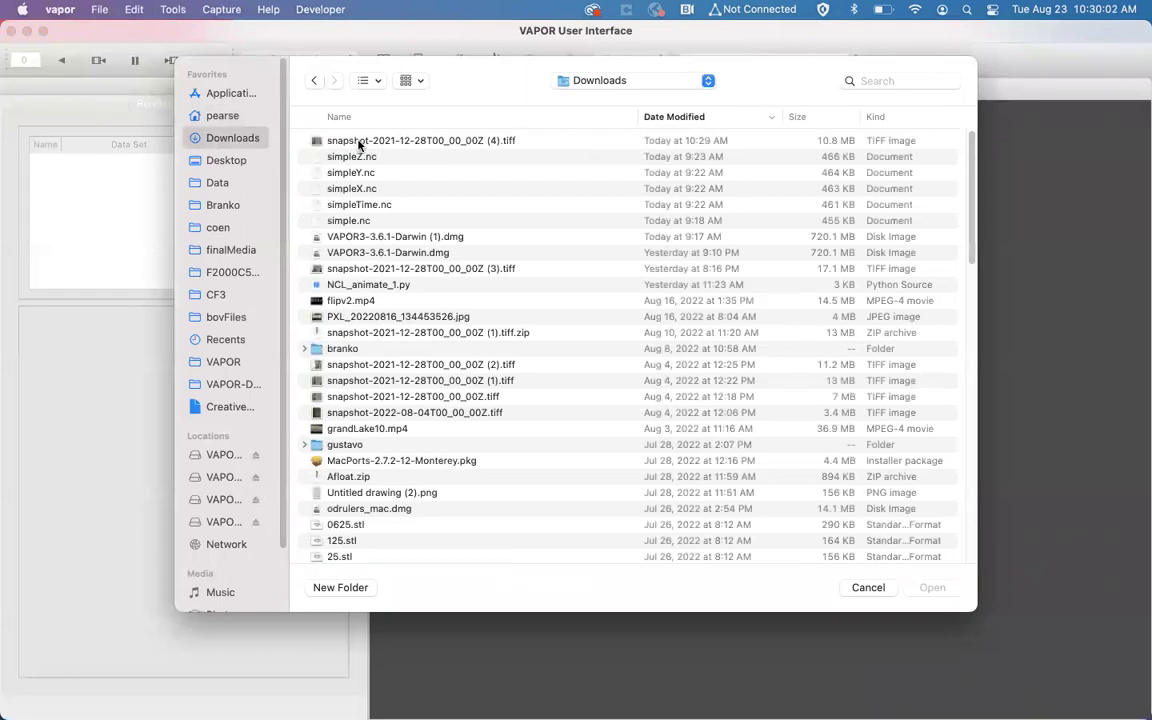
{"action": "left_click", "coordinate": [597, 80]}
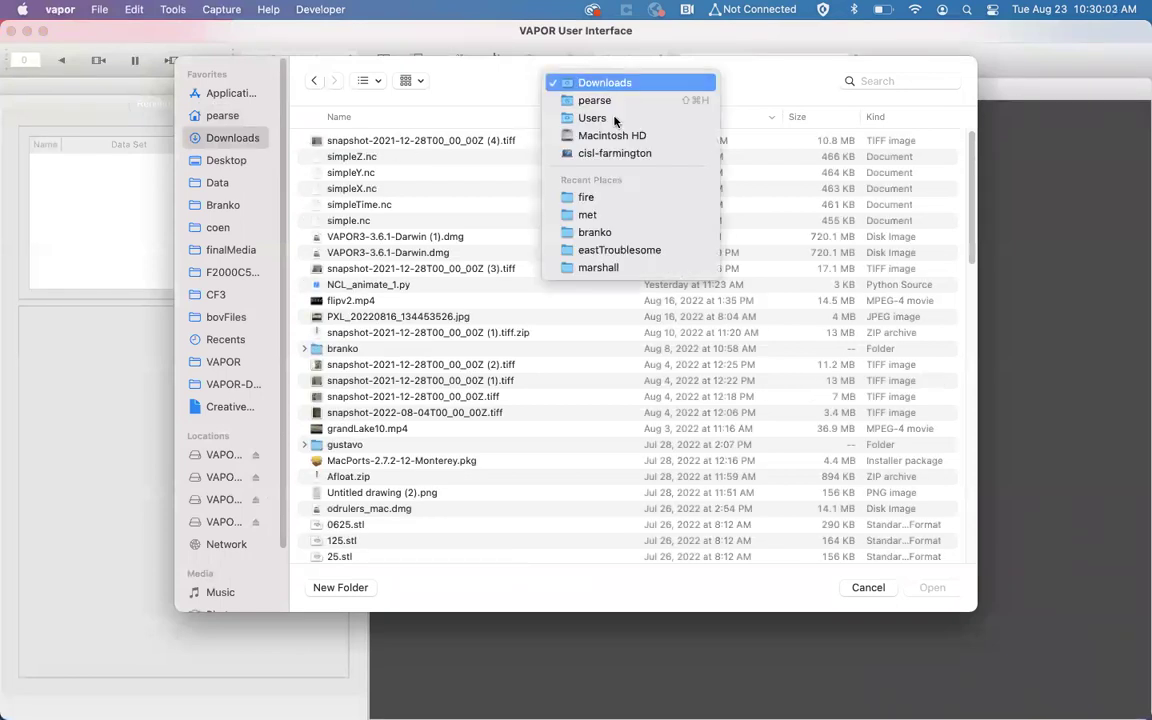
{"action": "left_click", "coordinate": [592, 197]}
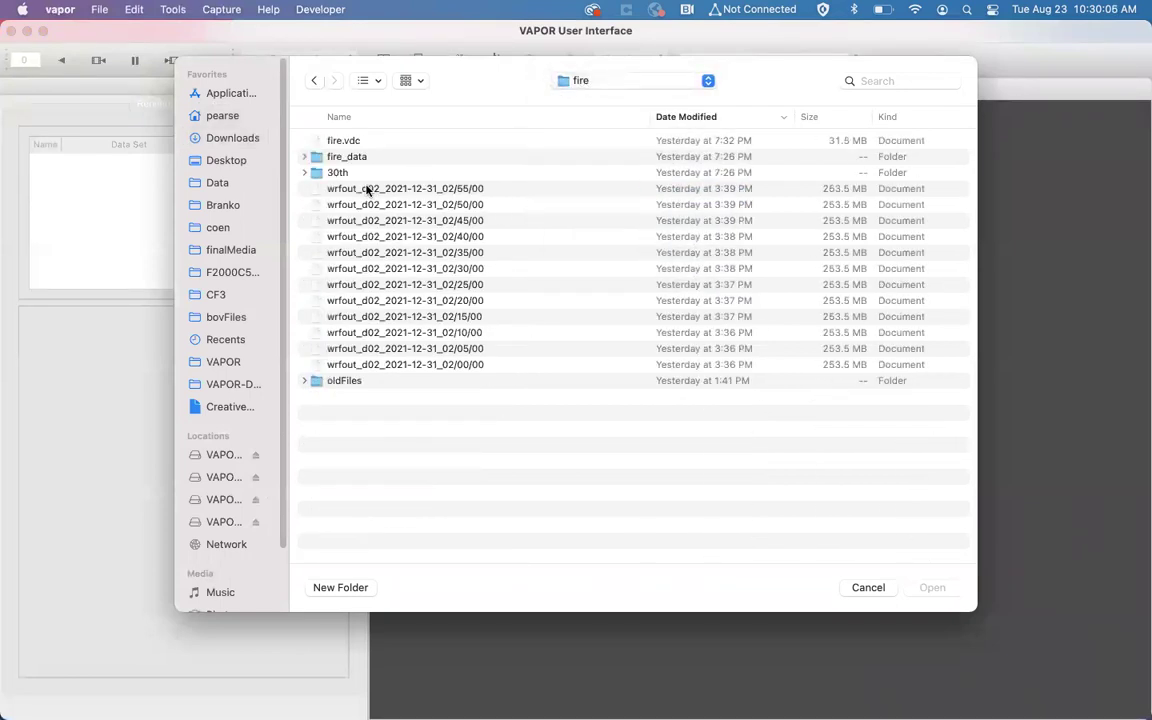
{"action": "left_click", "coordinate": [367, 190]}
{"action": "left_click", "coordinate": [440, 365], "text": "shift"}
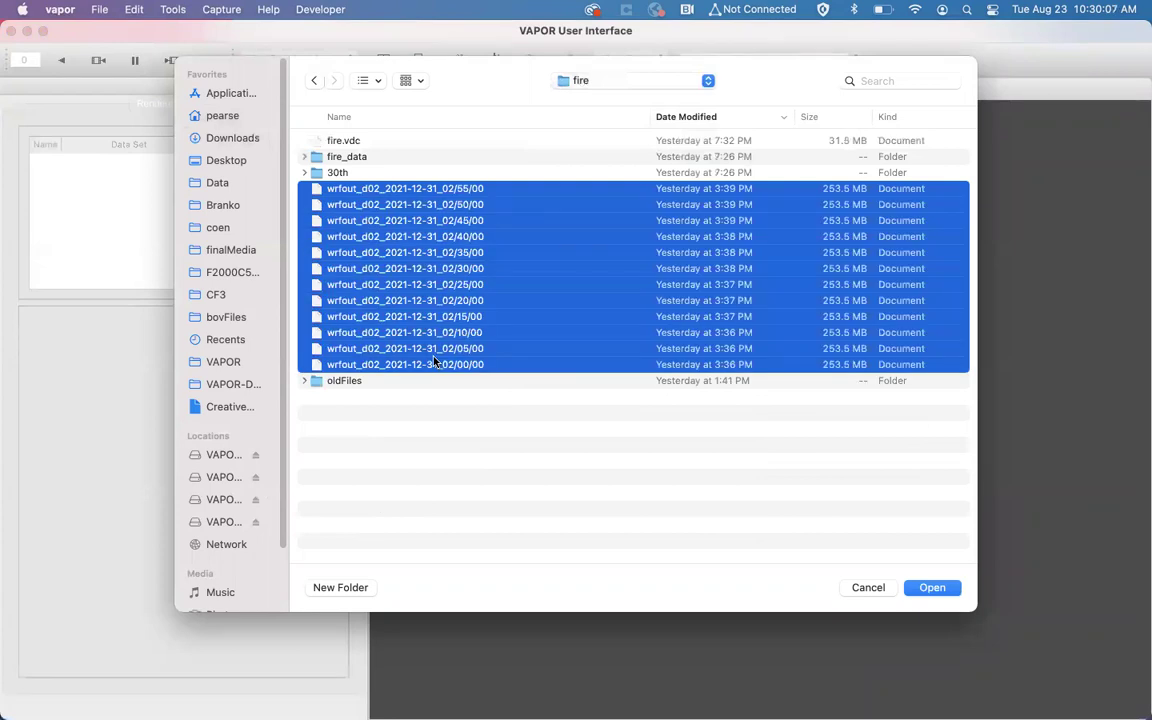
{"action": "left_click", "coordinate": [945, 589]}
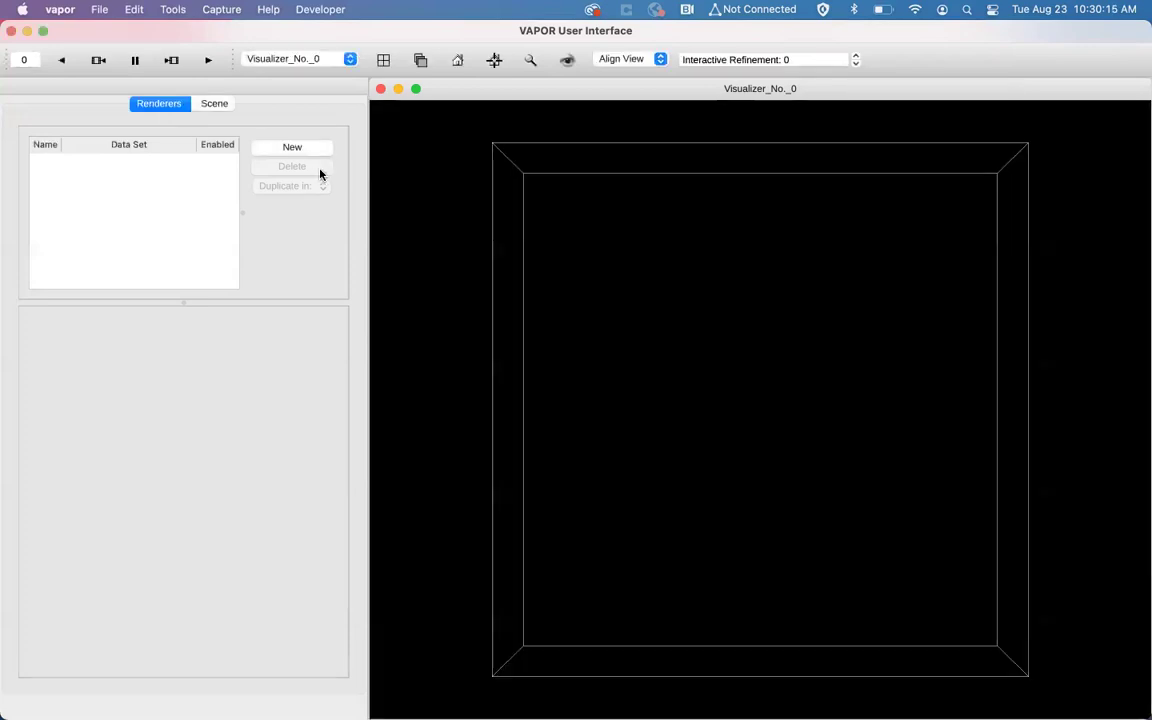
Step: Create a new Image renderer for the imported wrfout_d02 data set
{"action": "left_click", "coordinate": [290, 147]}
{"action": "left_click", "coordinate": [422, 290]}
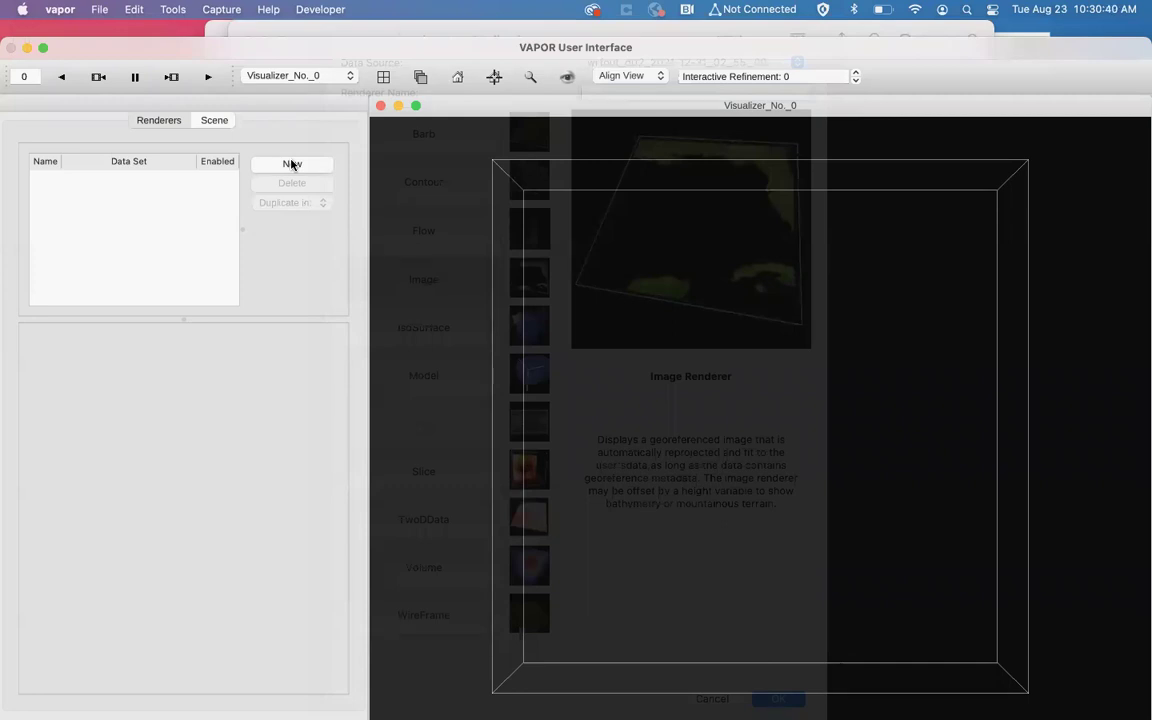
{"action": "key", "text": "Return"}
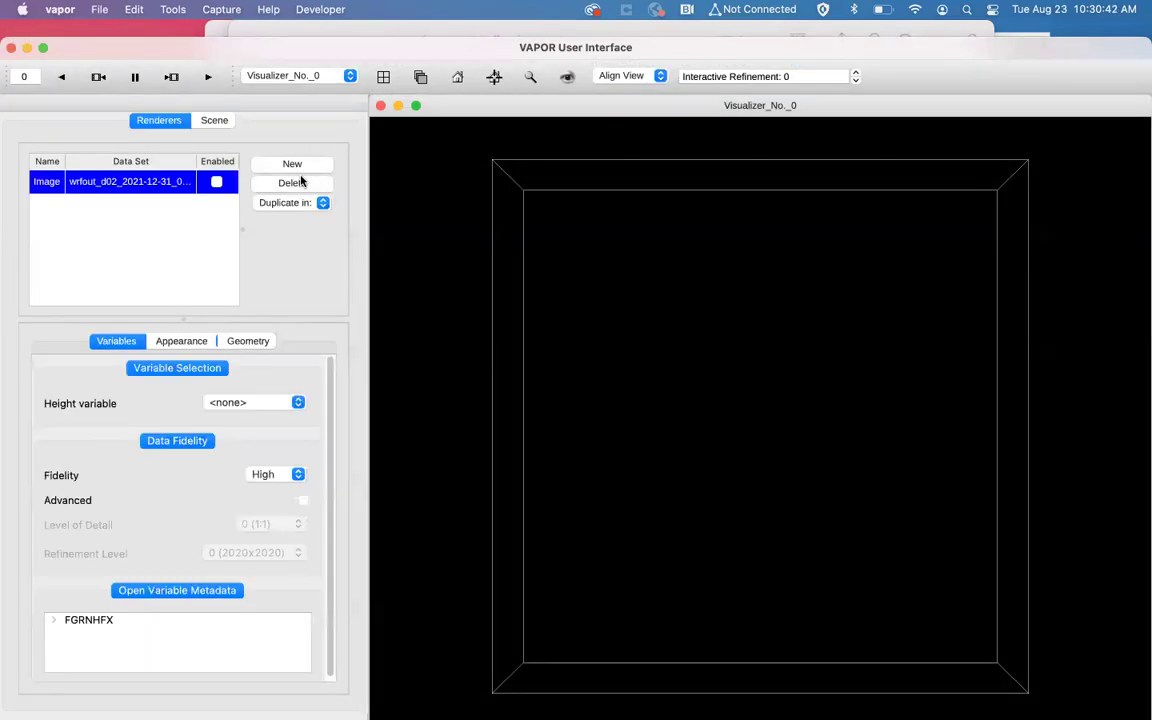
Step: Load snapshot-2021-12-28T00_00_00Z (3).tiff from Downloads as the Image renderer's image file
{"action": "left_click", "coordinate": [193, 340]}
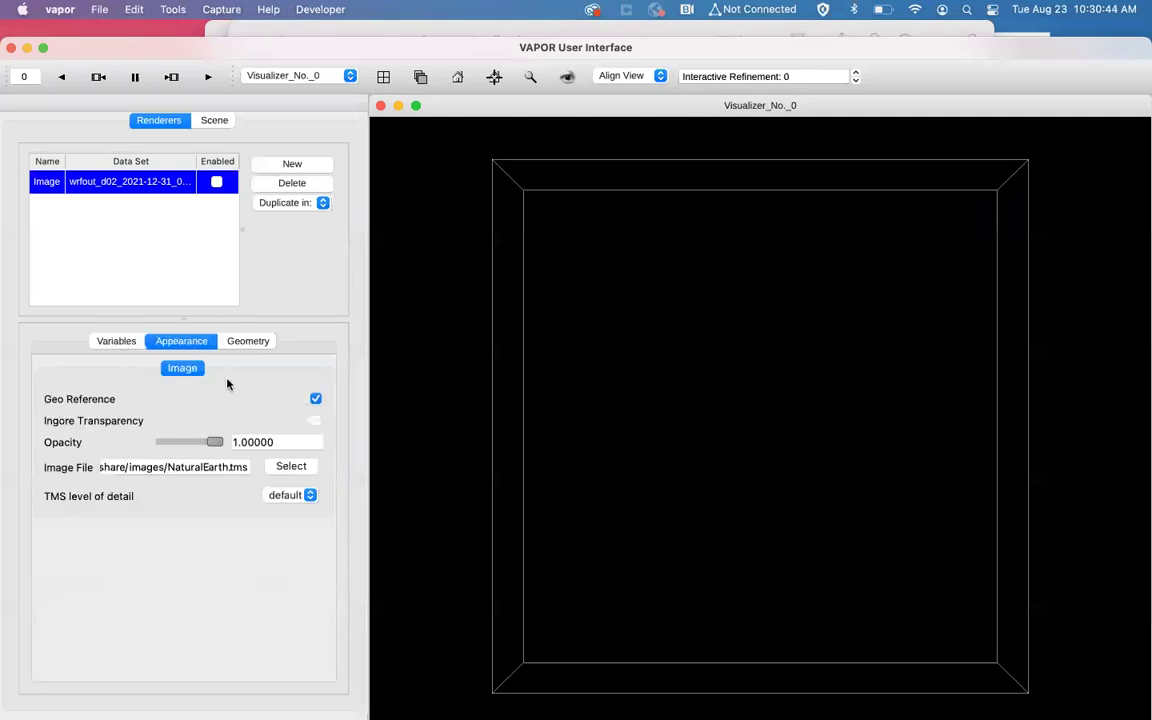
{"action": "left_click", "coordinate": [291, 467]}
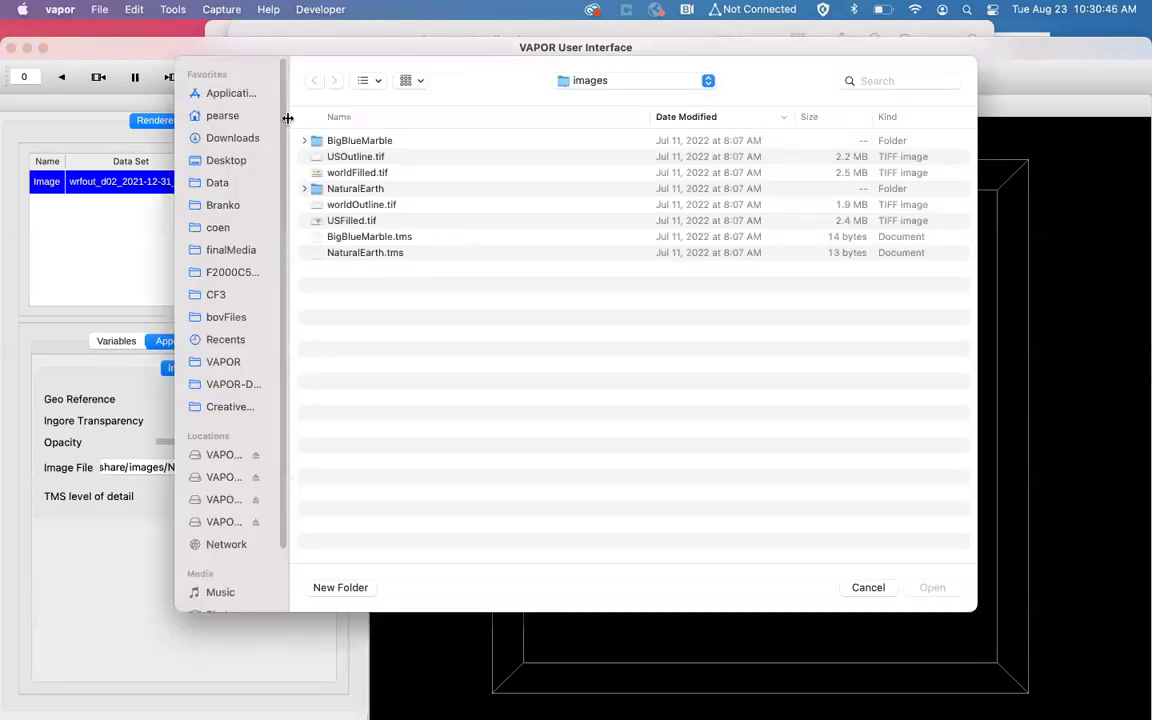
{"action": "left_click", "coordinate": [234, 138]}
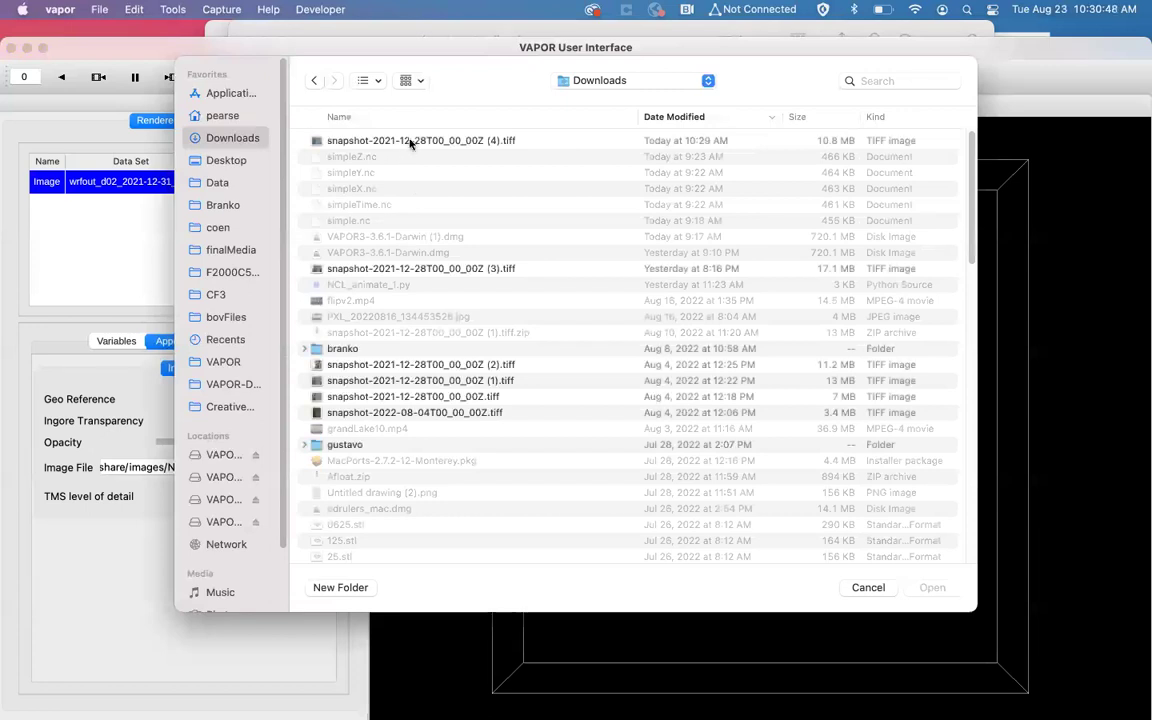
{"action": "double_click", "coordinate": [432, 268]}
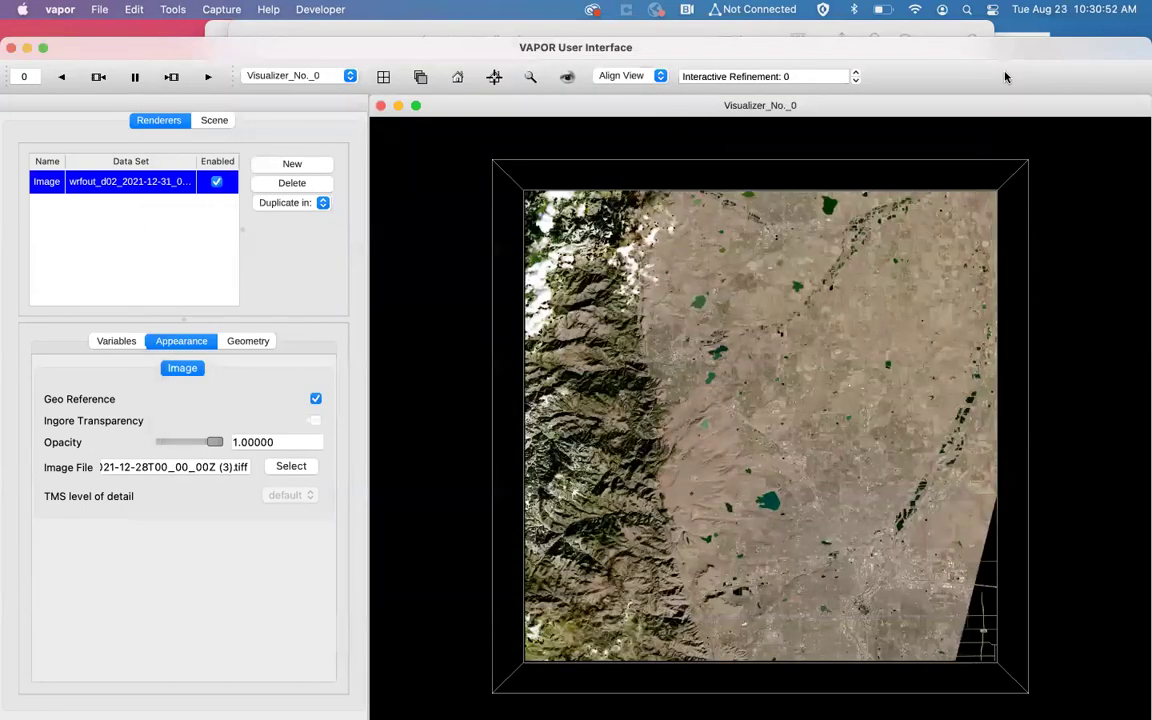
{"action": "left_click_drag", "start_coordinate": [986, 50], "coordinate": [986, 33]}
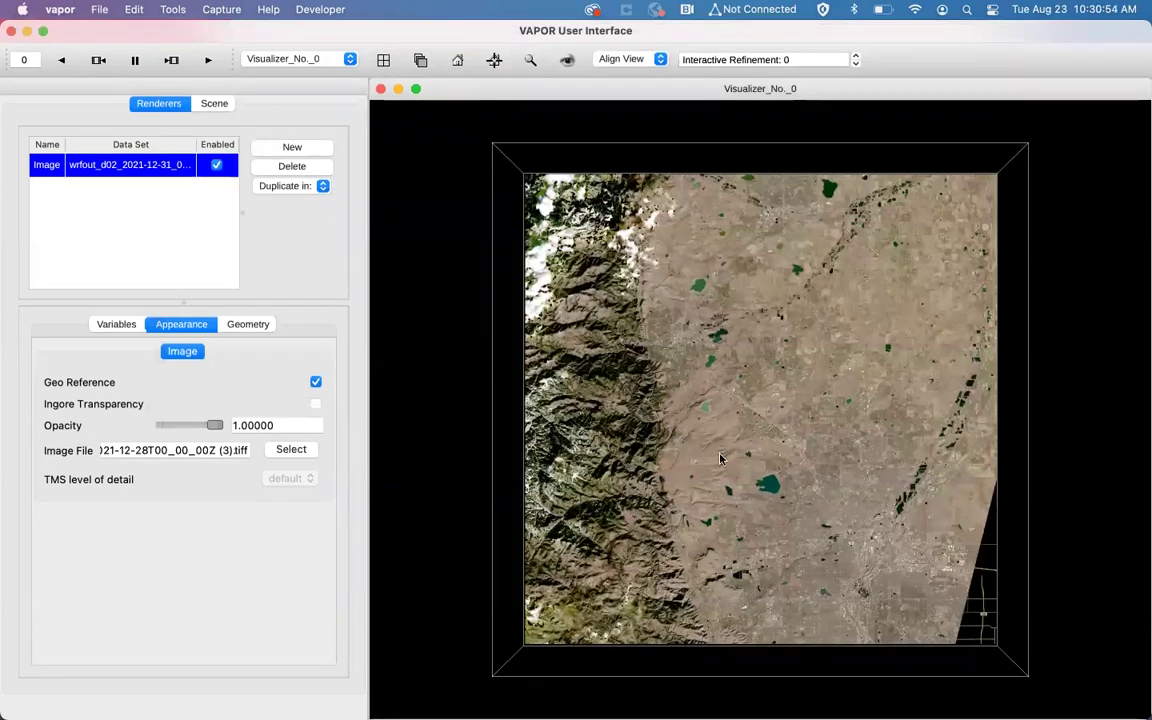
Step: View the satellite image at an angle and review the Image renderer's variable and appearance settings
{"action": "left_click_drag", "start_coordinate": [779, 555], "coordinate": [586, 325]}
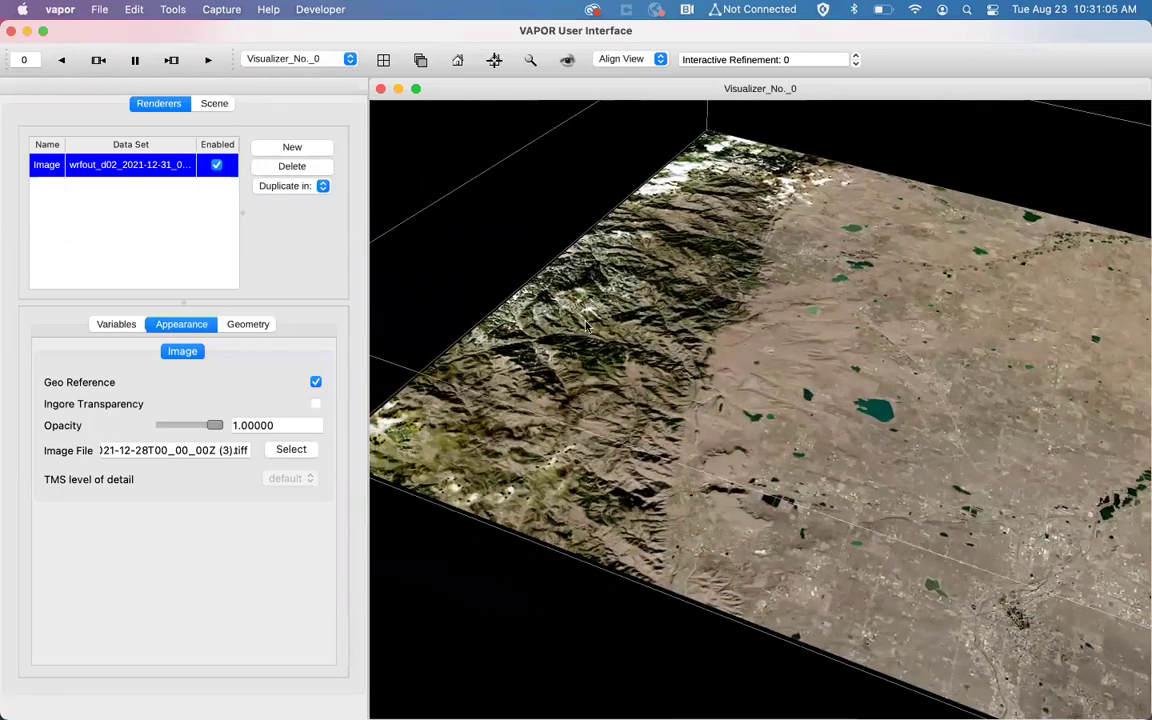
{"action": "left_click", "coordinate": [112, 330]}
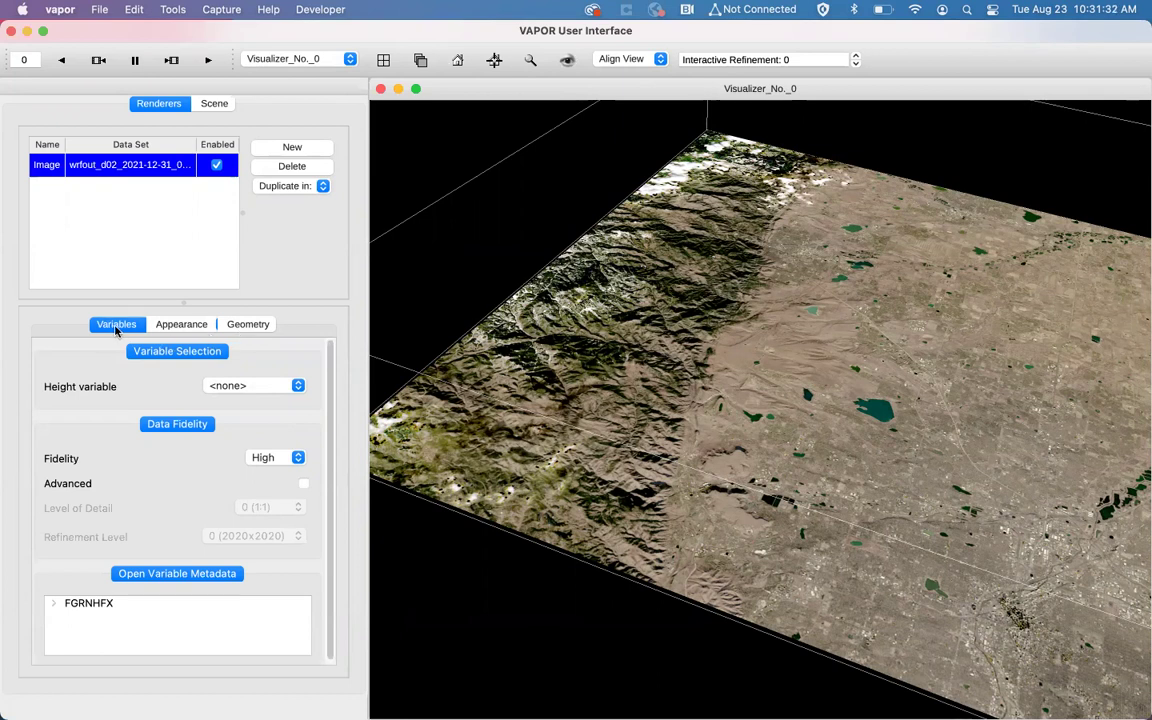
{"action": "left_click", "coordinate": [184, 332]}
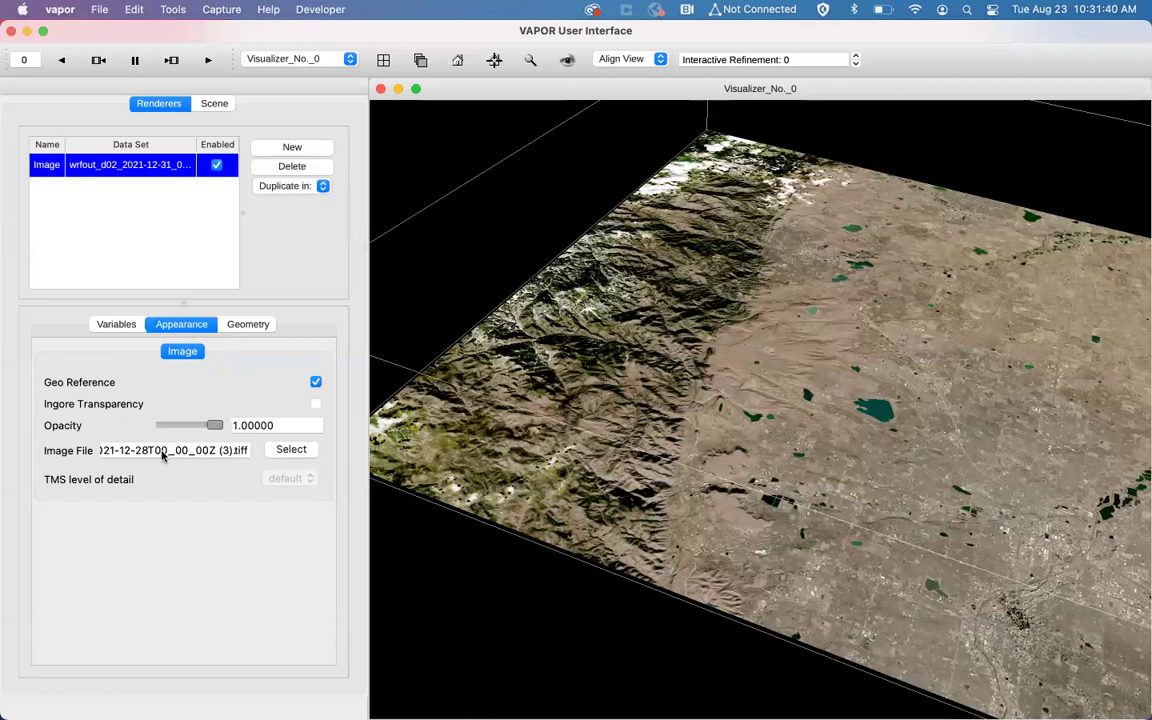
Step: Try cropping the image region to a minimum X of 19919.625 and restore its full X extent
{"action": "left_click", "coordinate": [231, 331]}
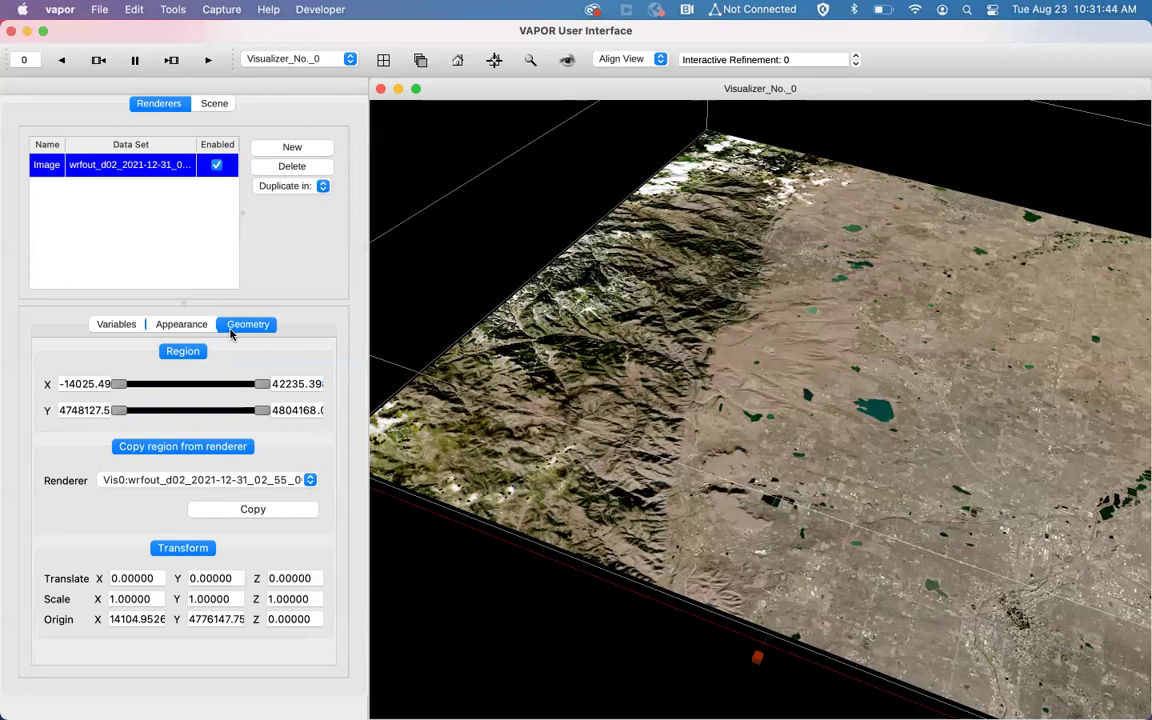
{"action": "scroll", "coordinate": [727, 348], "scroll_direction": "down", "scroll_amount": 3}
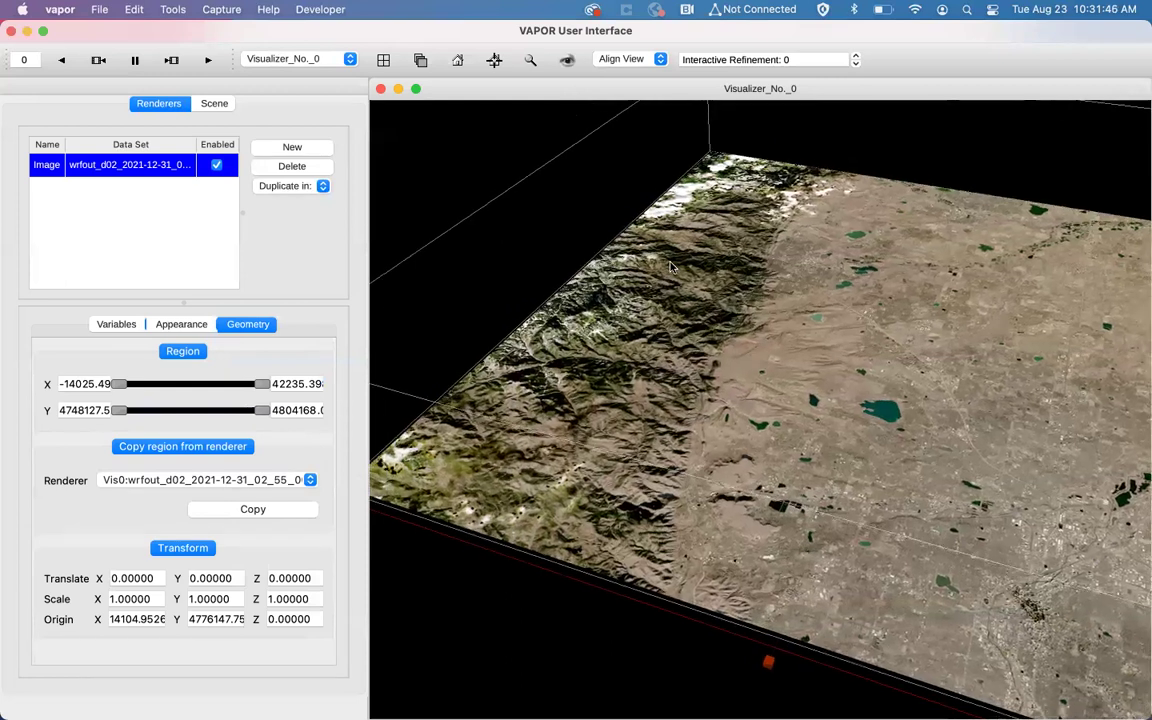
{"action": "left_click_drag", "start_coordinate": [727, 348], "coordinate": [768, 515]}
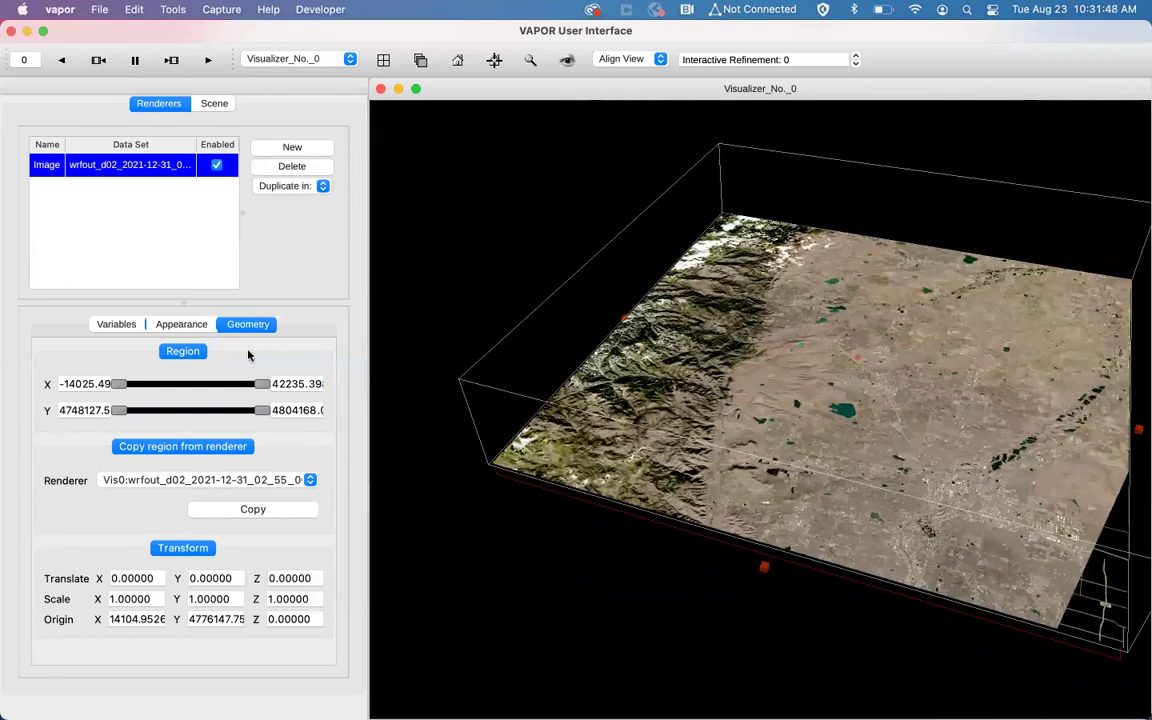
{"action": "left_click_drag", "start_coordinate": [119, 384], "coordinate": [205, 389]}
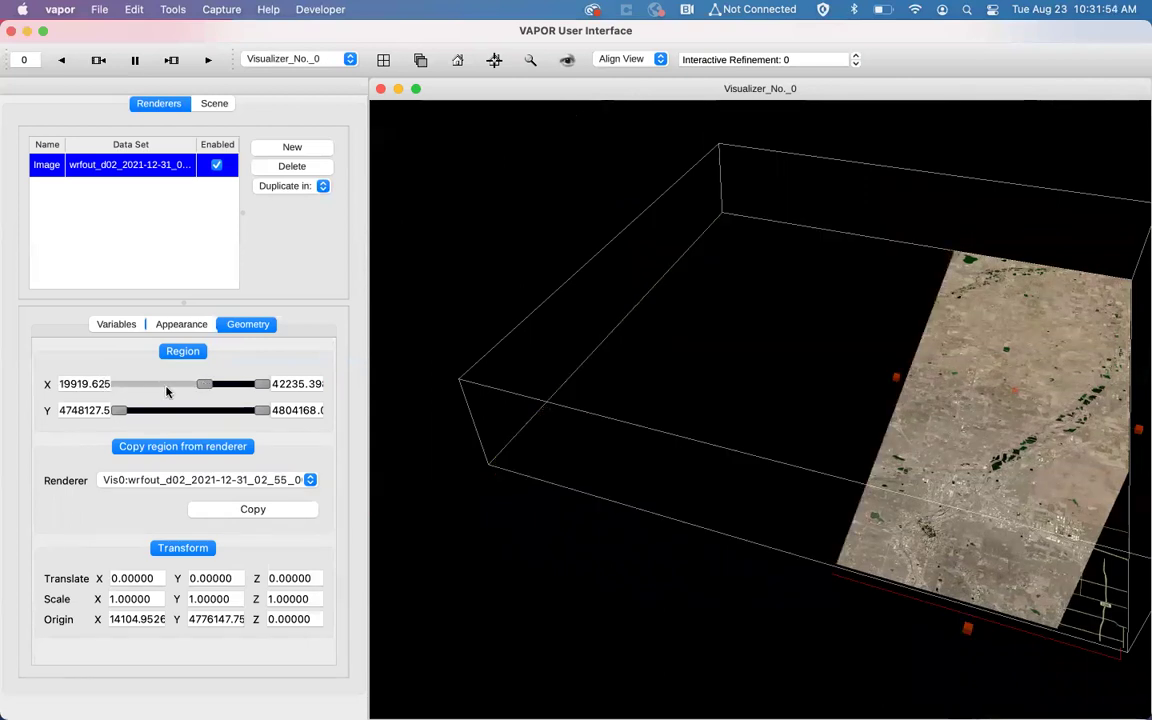
{"action": "left_click_drag", "start_coordinate": [203, 386], "coordinate": [96, 380]}
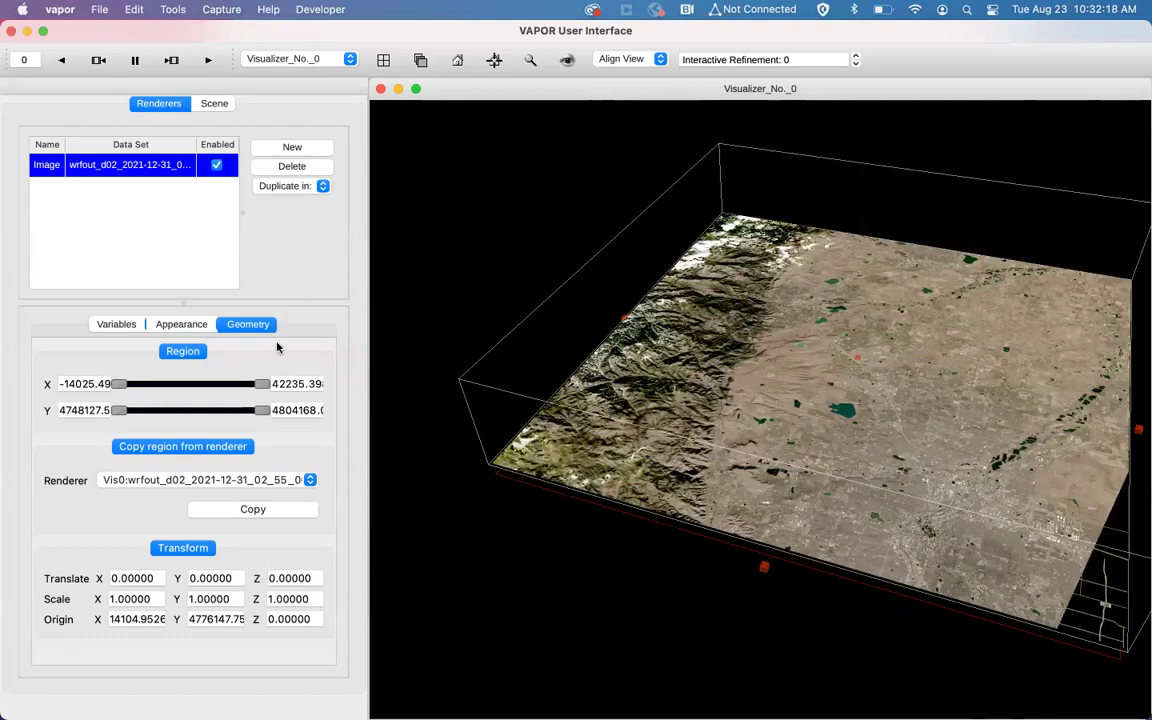
Step: Set the Image renderer's height variable to HGT so the satellite image follows the terrain
{"action": "left_click", "coordinate": [118, 326]}
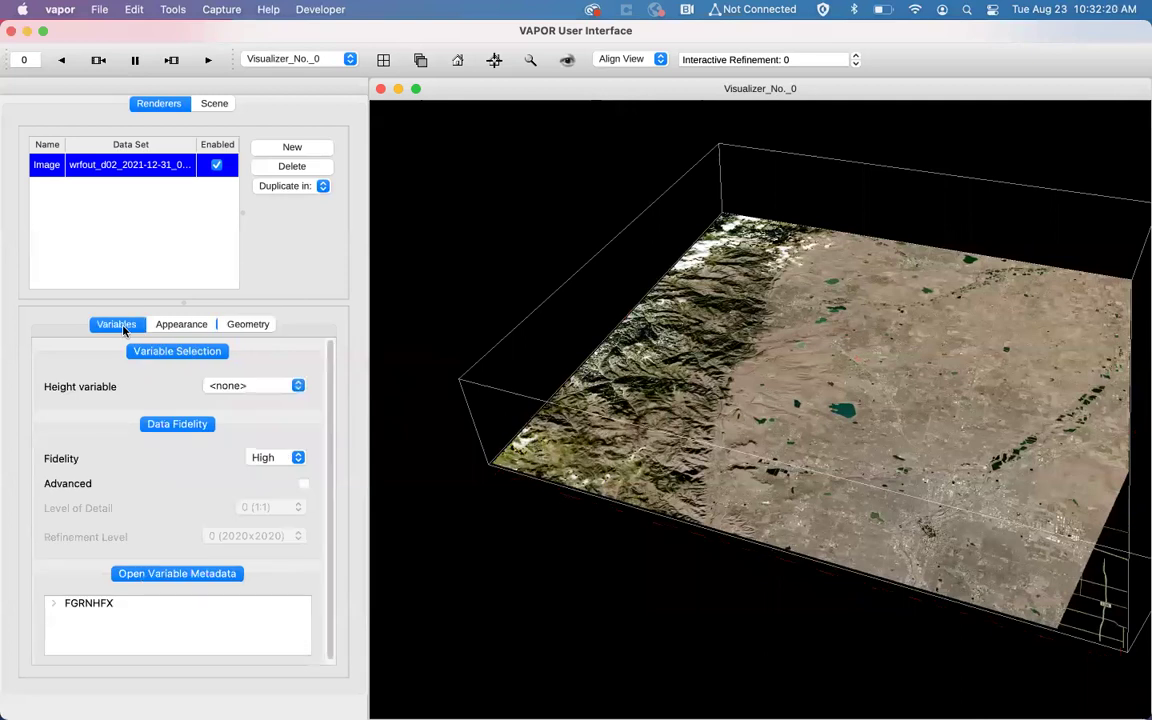
{"action": "left_click_drag", "start_coordinate": [899, 362], "coordinate": [841, 306]}
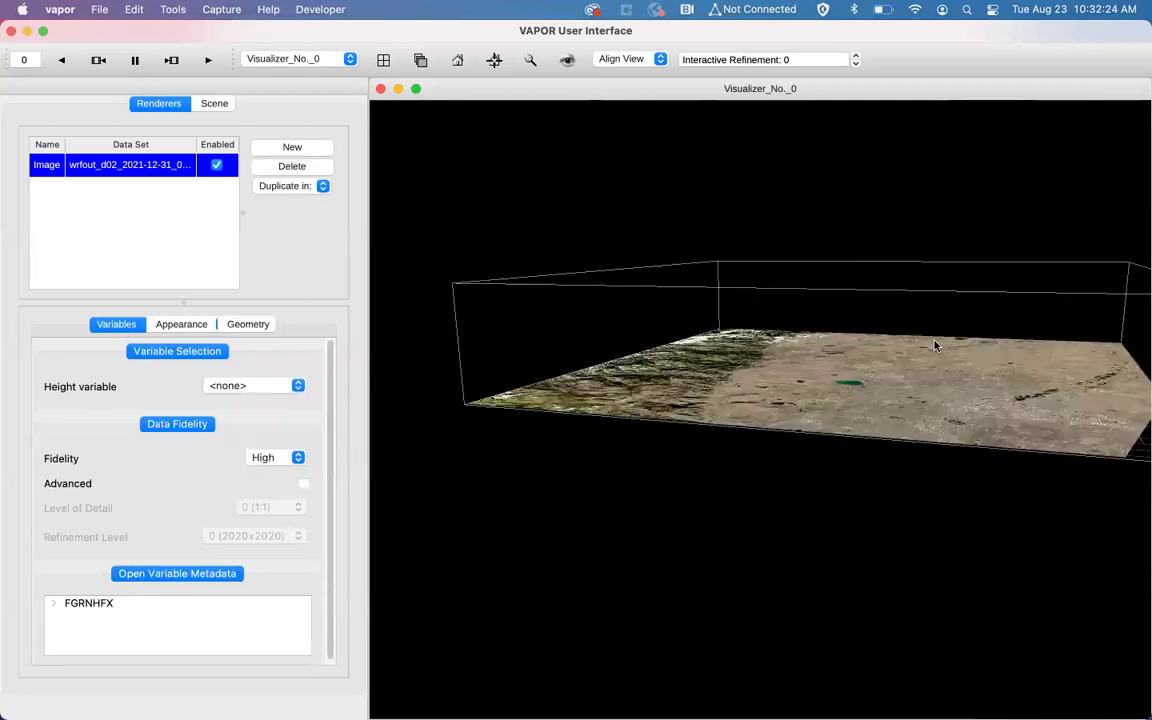
{"action": "left_click", "coordinate": [159, 327]}
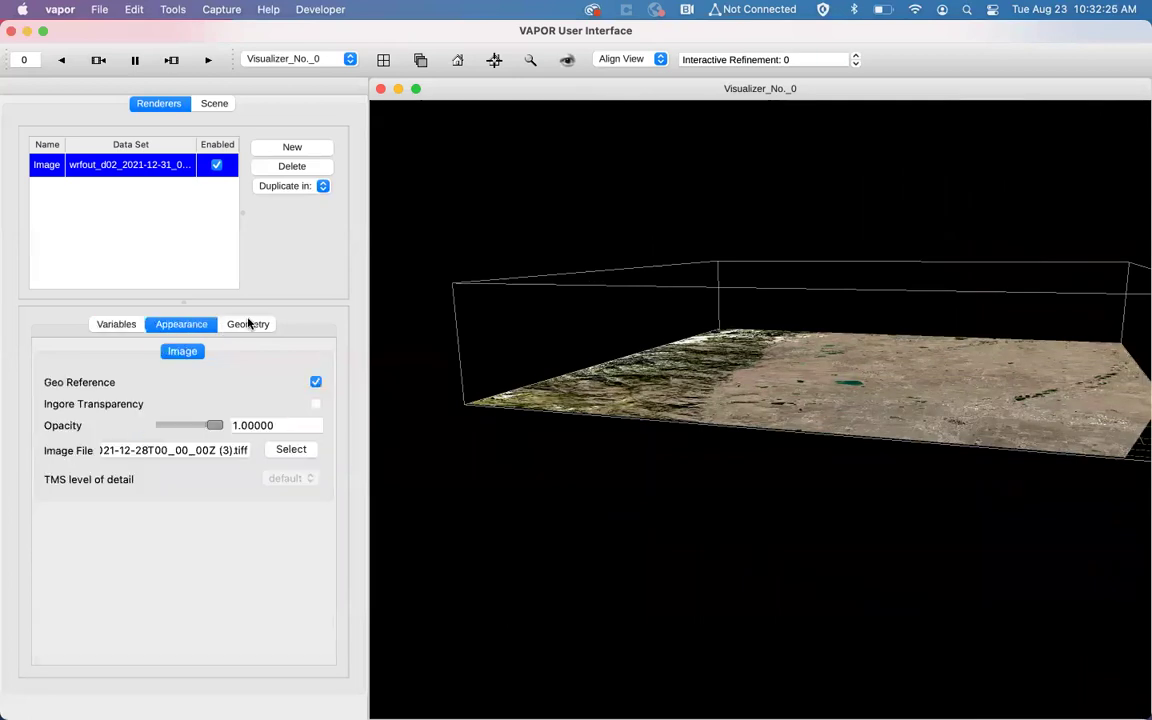
{"action": "left_click", "coordinate": [250, 326]}
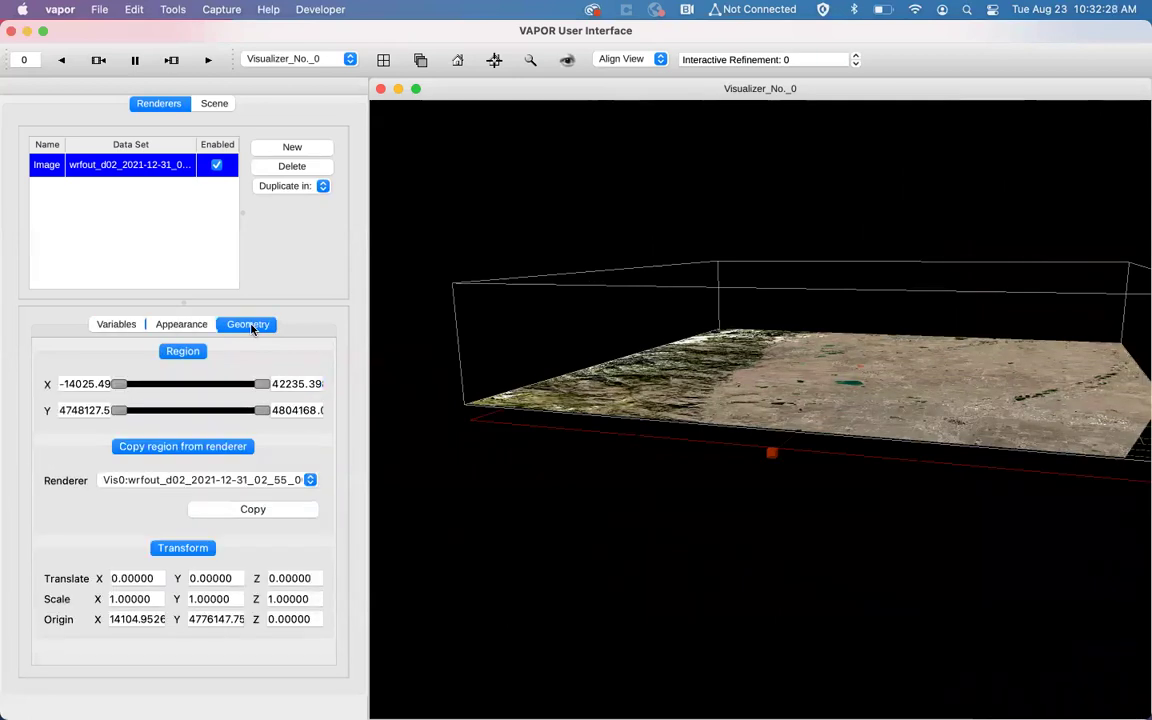
{"action": "left_click", "coordinate": [117, 325]}
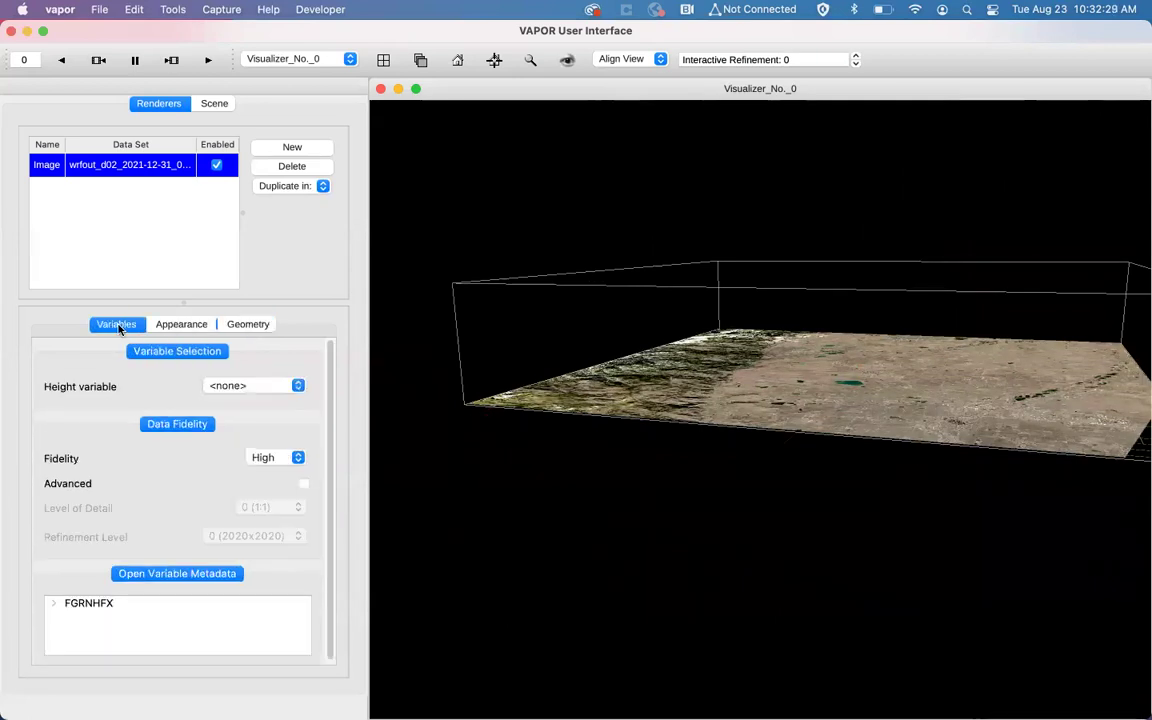
{"action": "left_click", "coordinate": [242, 387]}
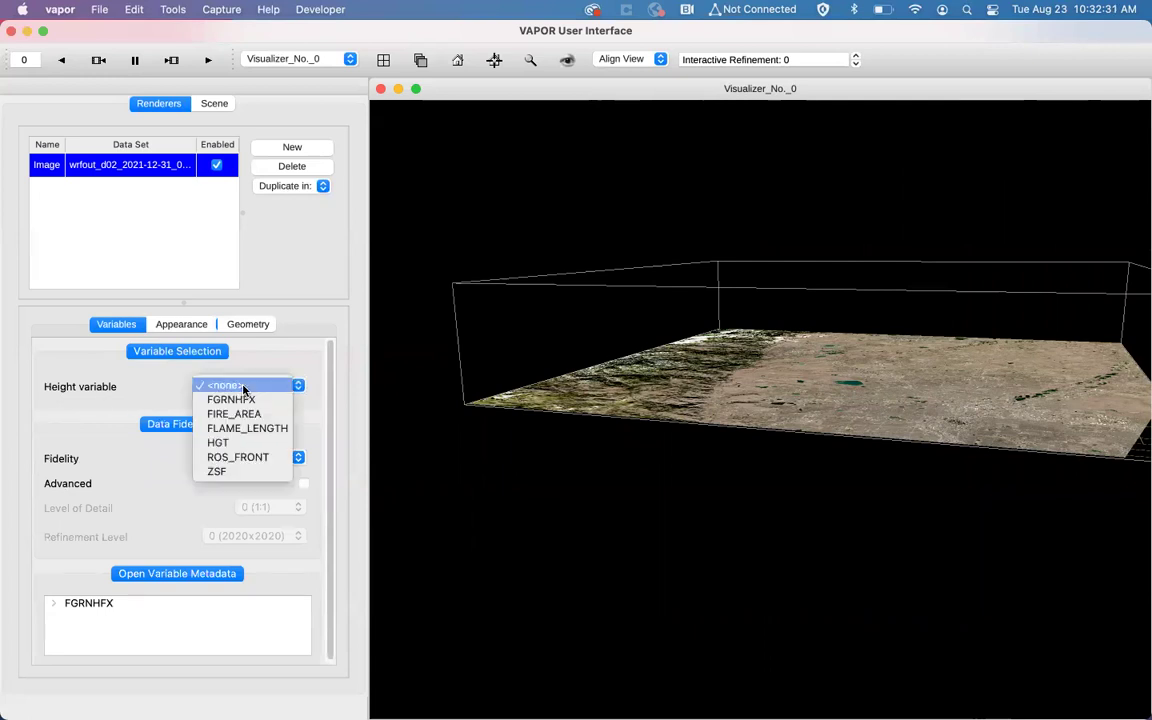
{"action": "left_click", "coordinate": [255, 442]}
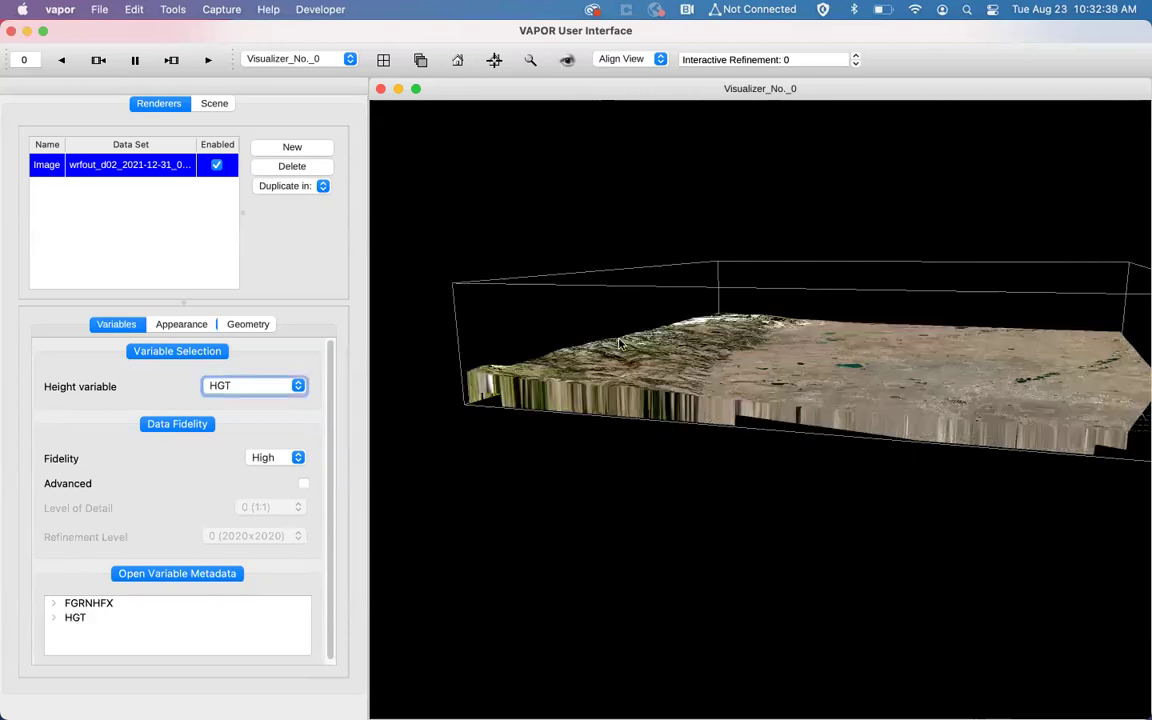
{"action": "left_click_drag", "start_coordinate": [759, 333], "coordinate": [761, 350]}
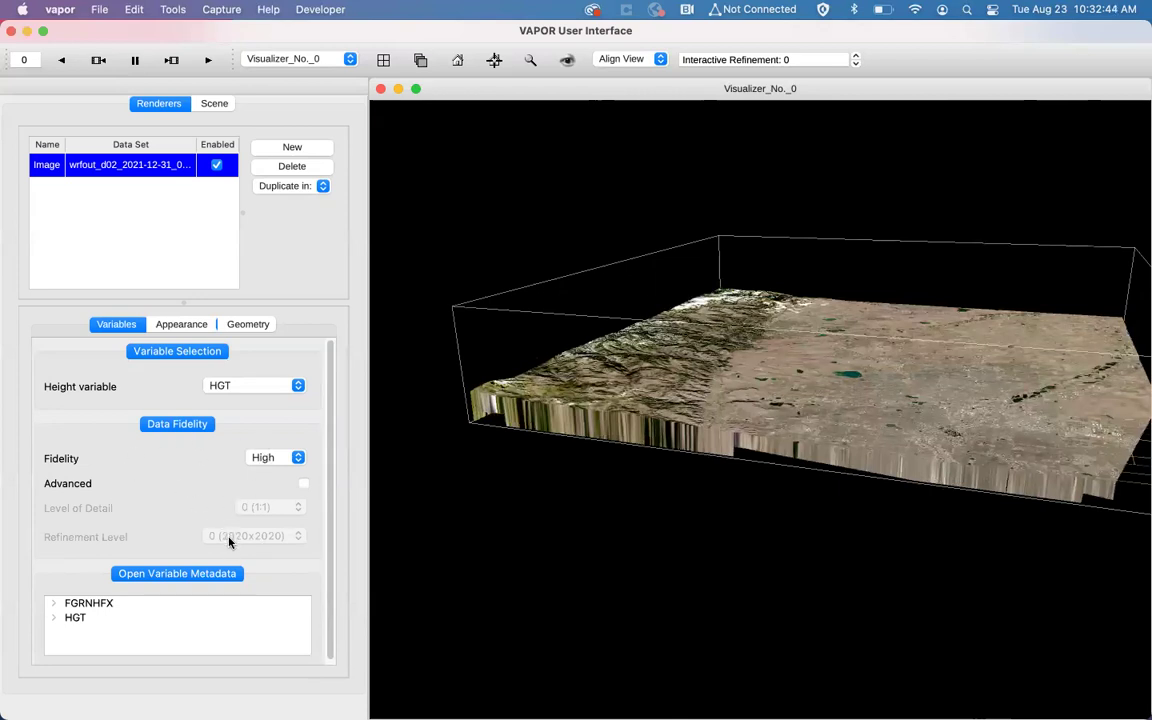
Step: Check which fidelity options the Image renderer offers, keeping High selected
{"action": "left_click", "coordinate": [282, 458]}
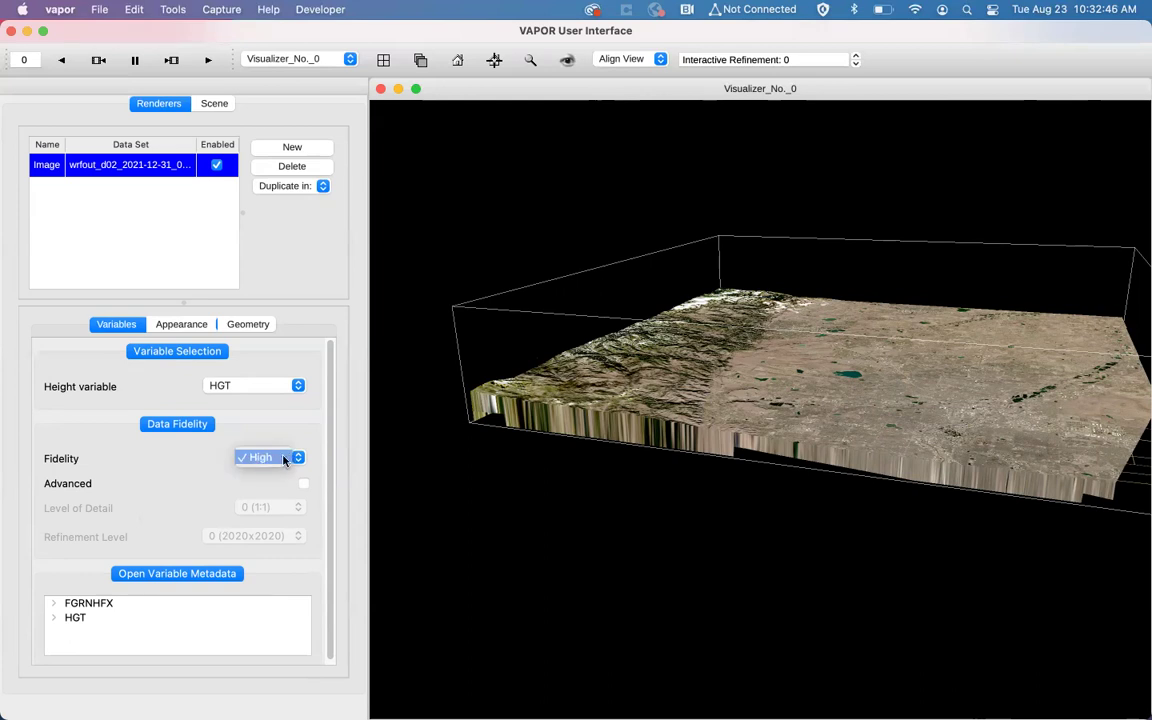
{"action": "left_click", "coordinate": [290, 458]}
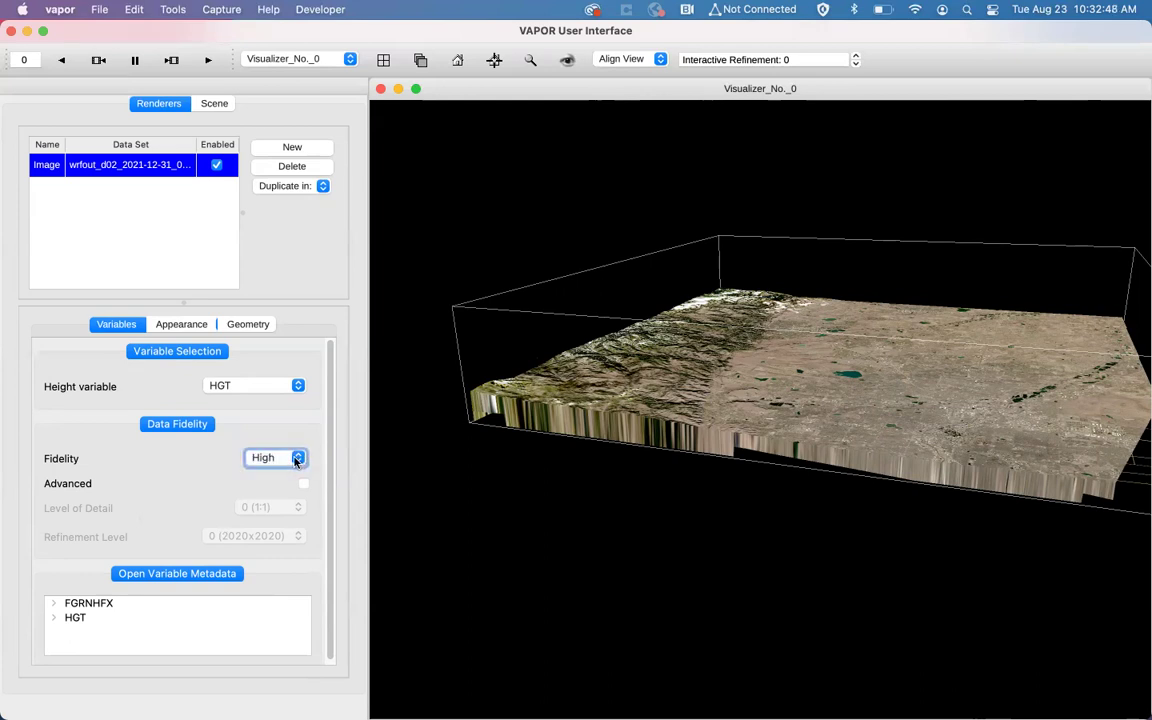
{"action": "left_click", "coordinate": [250, 460]}
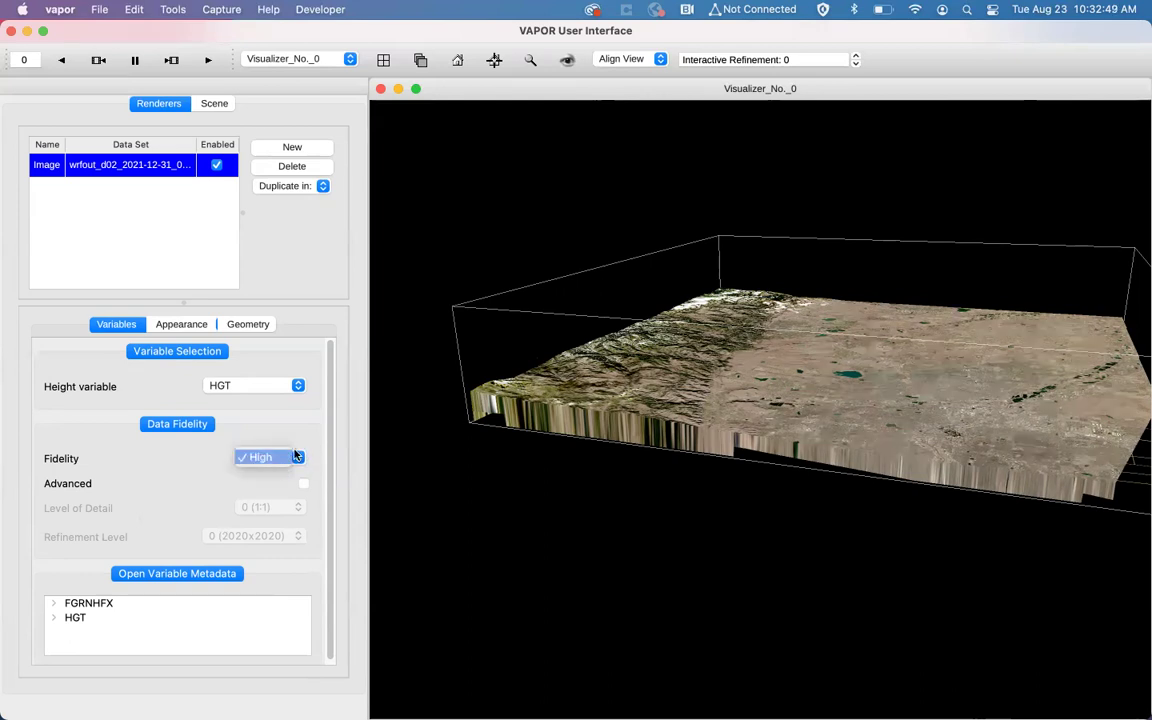
{"action": "left_click", "coordinate": [233, 460]}
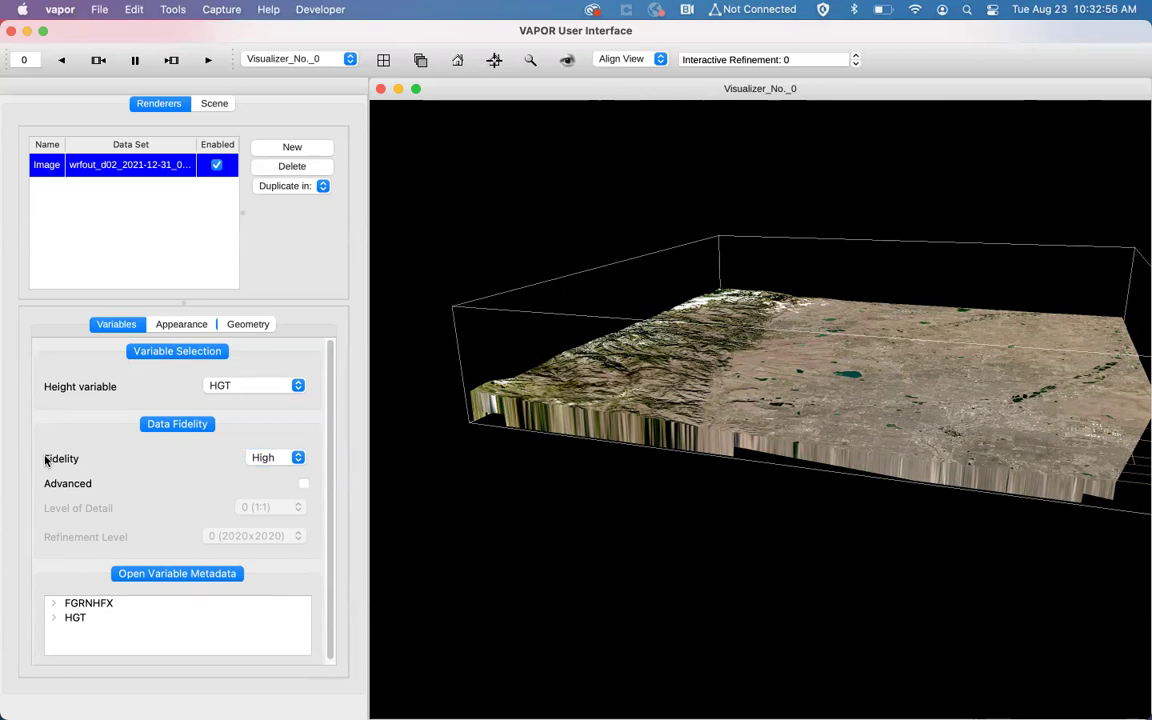
Step: Enable the scene's axis annotations and label them with latitude and longitude
{"action": "left_click_drag", "start_coordinate": [690, 315], "coordinate": [832, 335]}
{"action": "scroll", "coordinate": [832, 335], "scroll_direction": "up", "scroll_amount": 5}
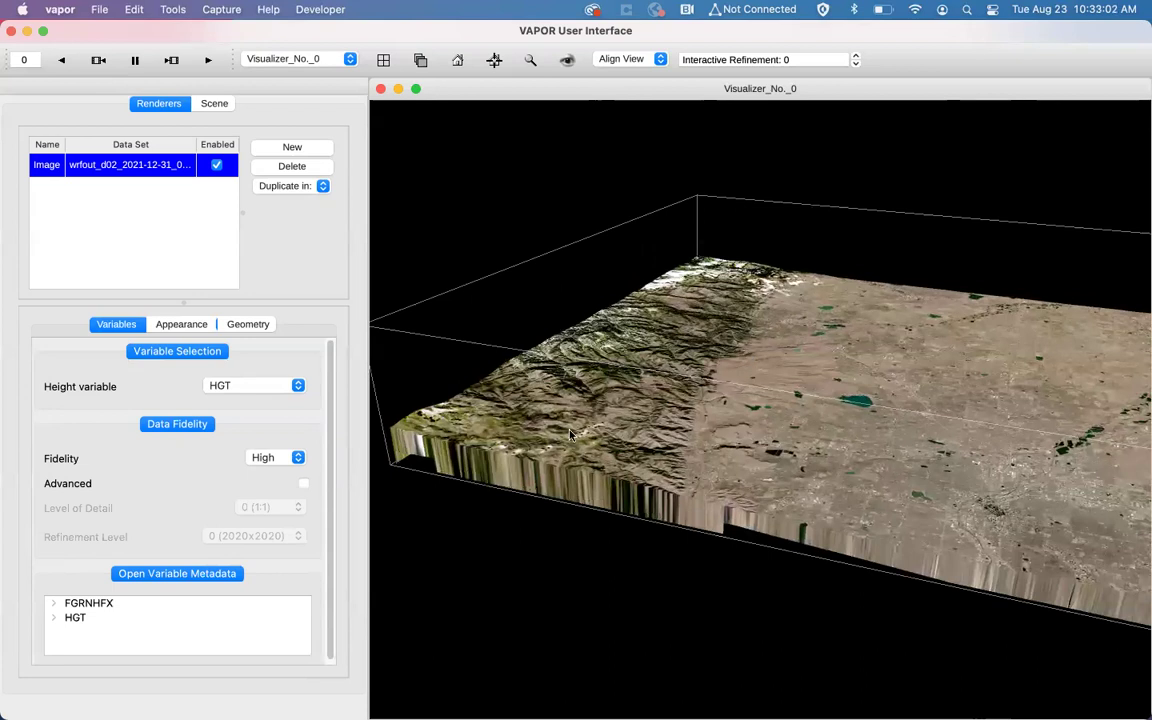
{"action": "left_click_drag", "start_coordinate": [850, 360], "coordinate": [828, 347]}
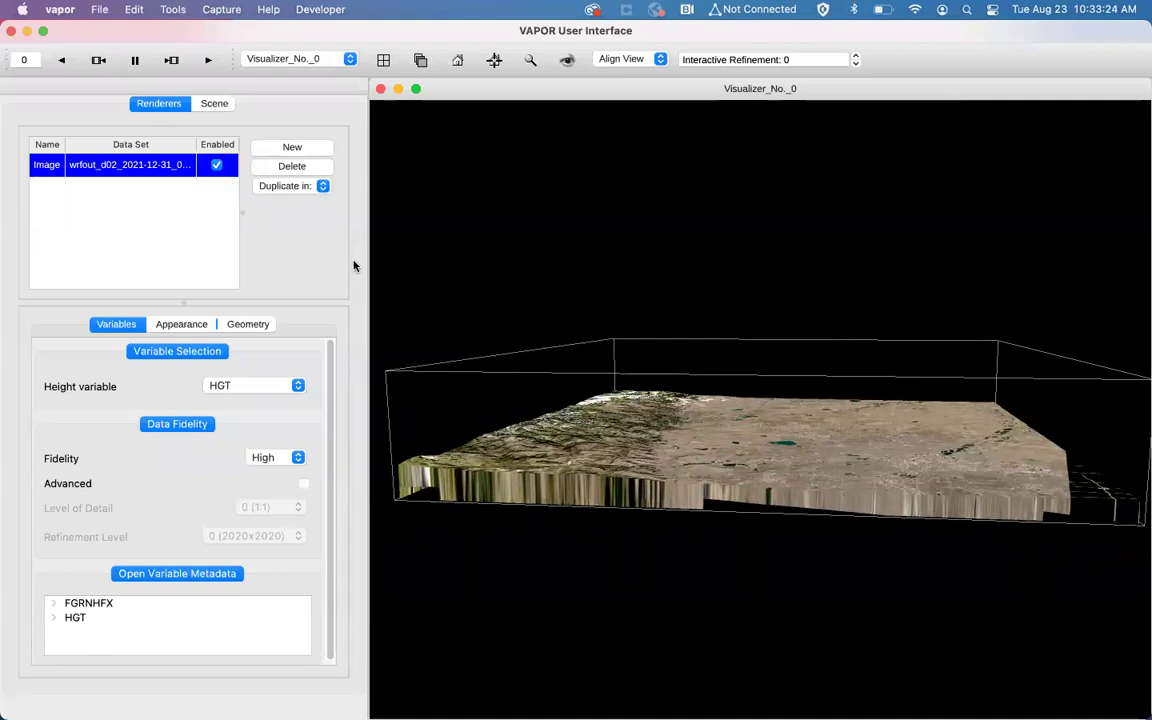
{"action": "left_click", "coordinate": [206, 106]}
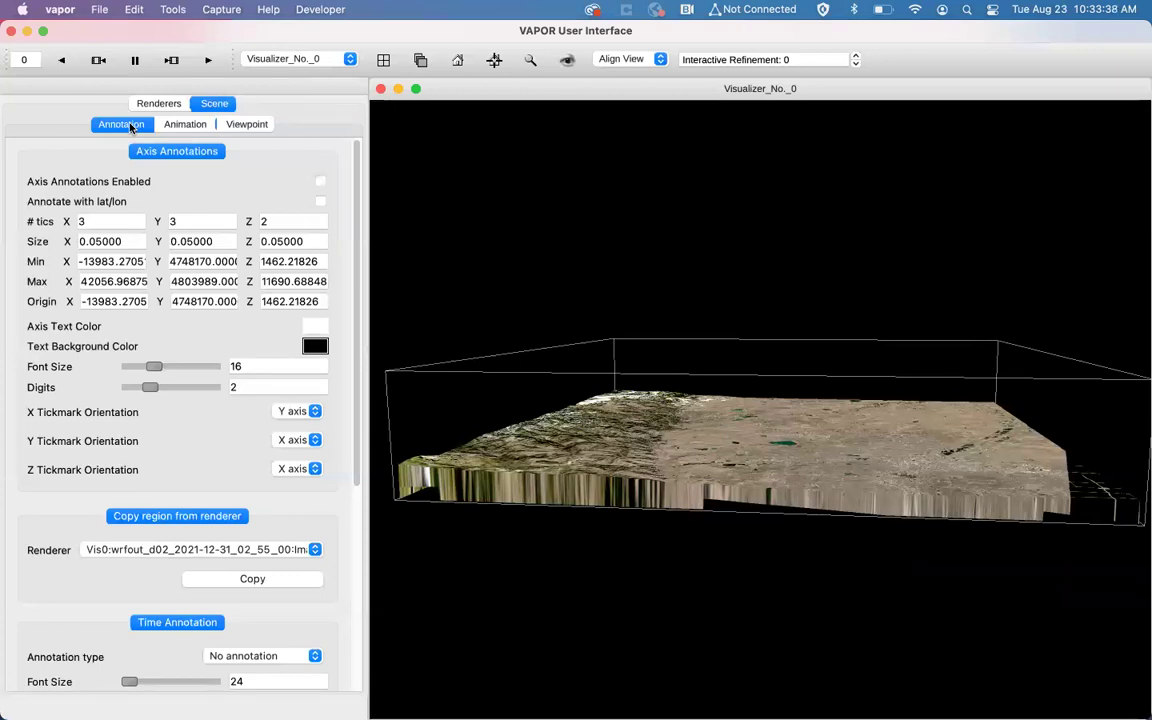
{"action": "left_click", "coordinate": [320, 181]}
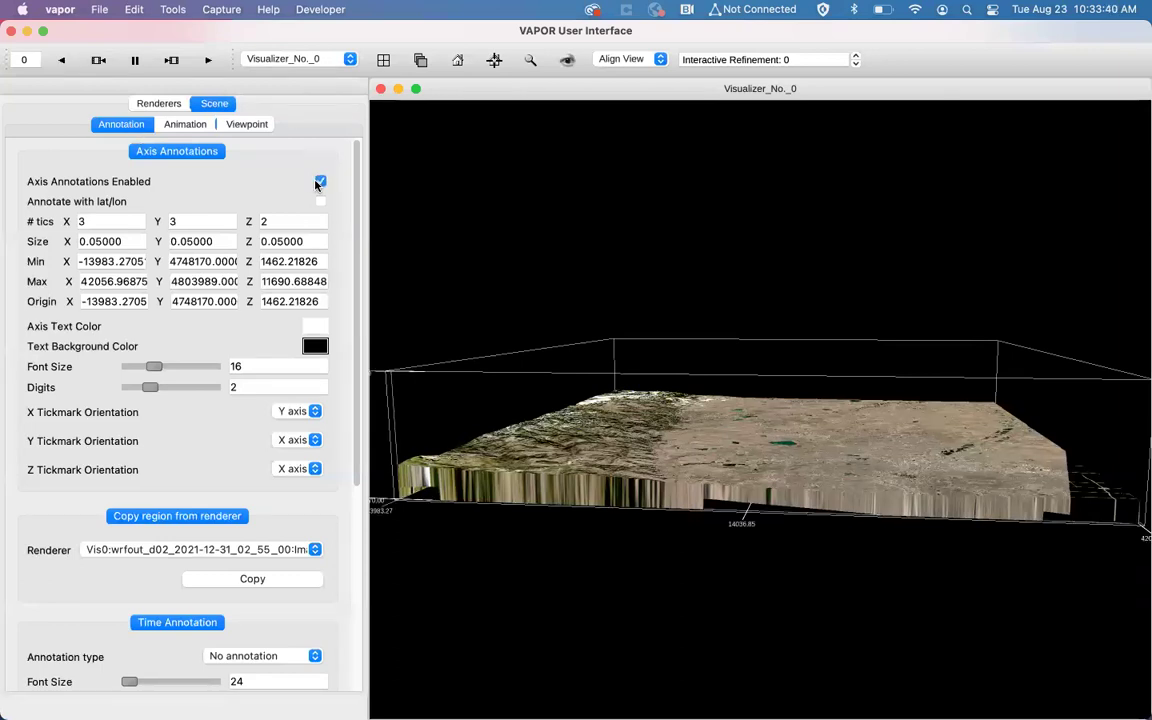
{"action": "scroll", "coordinate": [632, 220], "scroll_direction": "down", "scroll_amount": 2}
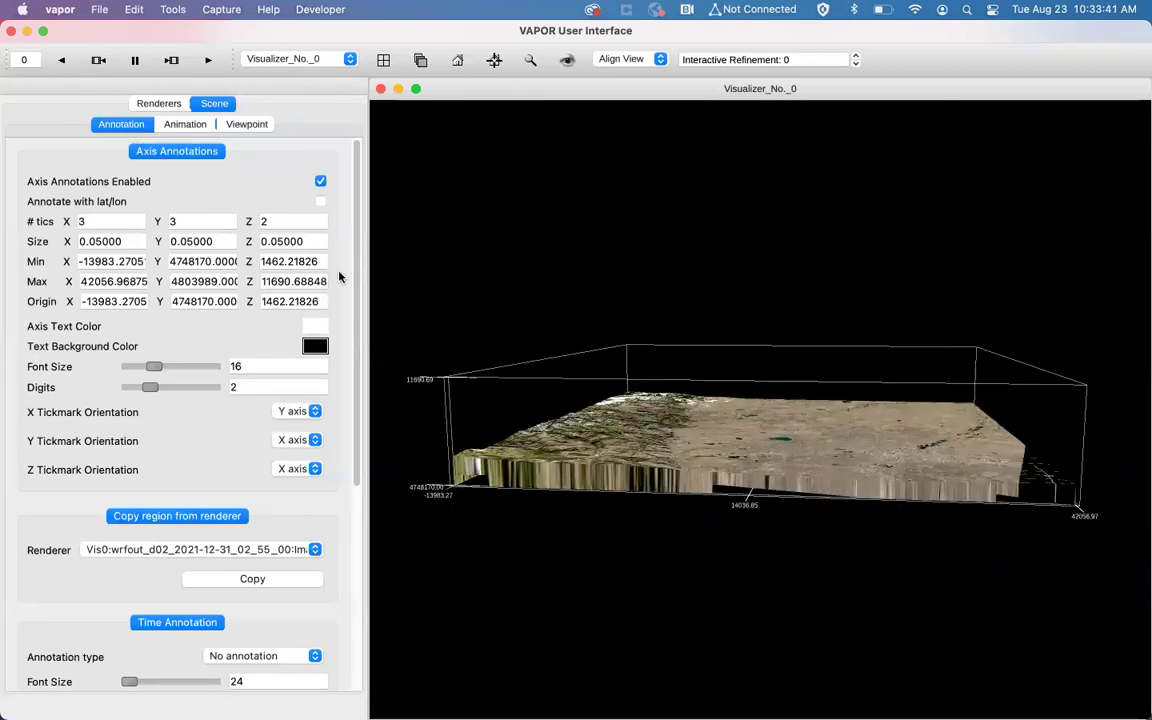
{"action": "left_click", "coordinate": [320, 201]}
{"action": "scroll", "coordinate": [735, 336], "scroll_direction": "up", "scroll_amount": 4}
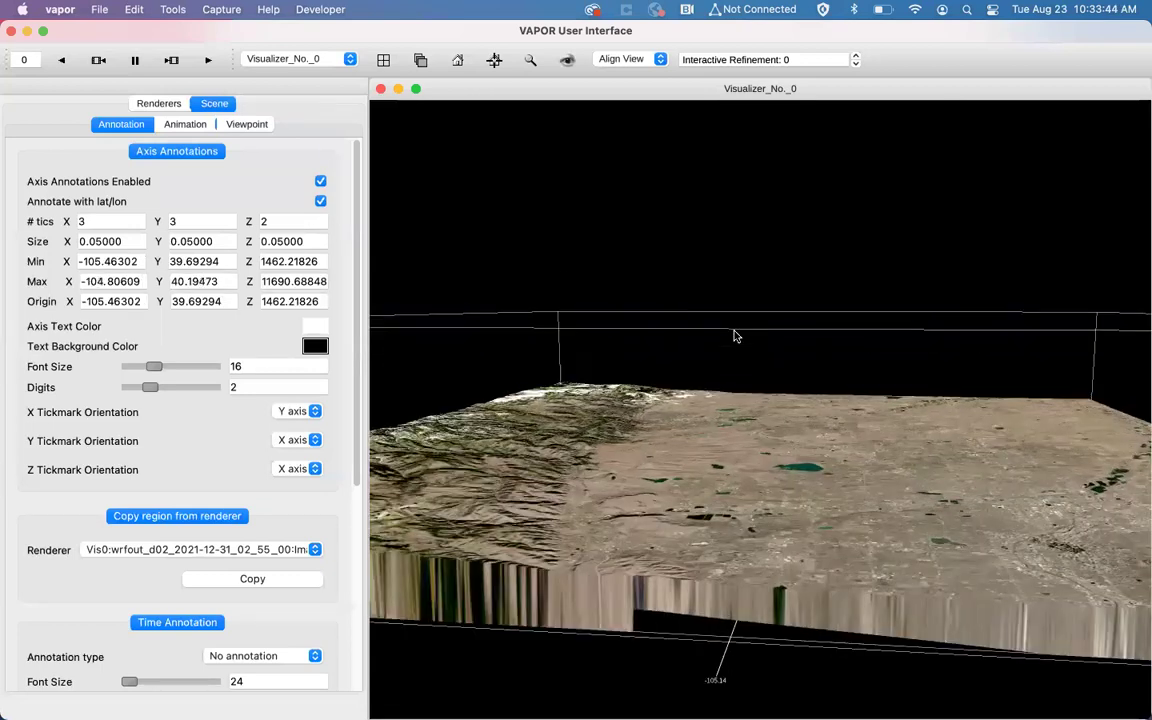
{"action": "scroll", "coordinate": [730, 320], "scroll_direction": "down", "scroll_amount": 3}
{"action": "left_click", "coordinate": [320, 201]}
{"action": "left_click", "coordinate": [320, 201]}
Step: Set the axis annotation font size to 43 and the number of digits to 1
{"action": "mouse_move", "coordinate": [154, 366]}
{"action": "left_mouse_down"}
{"action": "mouse_move", "coordinate": [205, 366]}
{"action": "mouse_move", "coordinate": [175, 389]}
{"action": "mouse_move", "coordinate": [207, 388]}
{"action": "mouse_move", "coordinate": [140, 388]}
{"action": "left_mouse_up"}
{"action": "right_click_drag", "start_coordinate": [736, 322], "coordinate": [728, 550]}
{"action": "left_click_drag", "start_coordinate": [732, 378], "coordinate": [748, 442]}
{"action": "left_click_drag", "start_coordinate": [746, 316], "coordinate": [752, 291]}
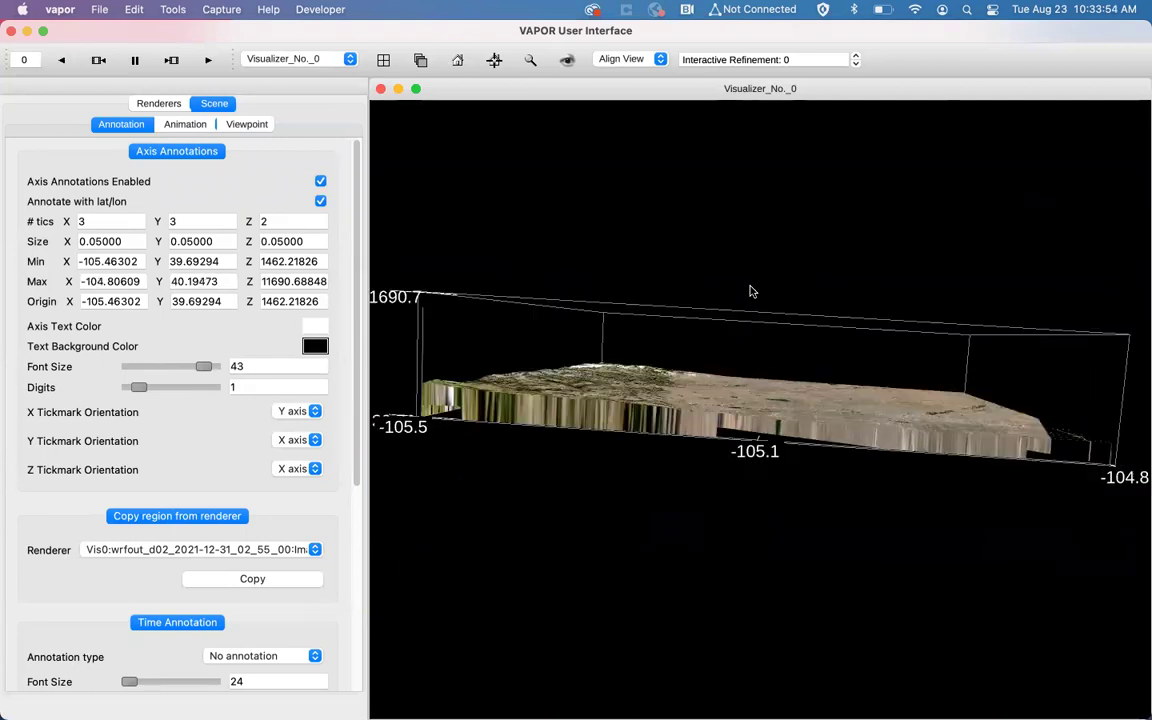
{"action": "left_click_drag", "start_coordinate": [410, 246], "coordinate": [405, 252]}
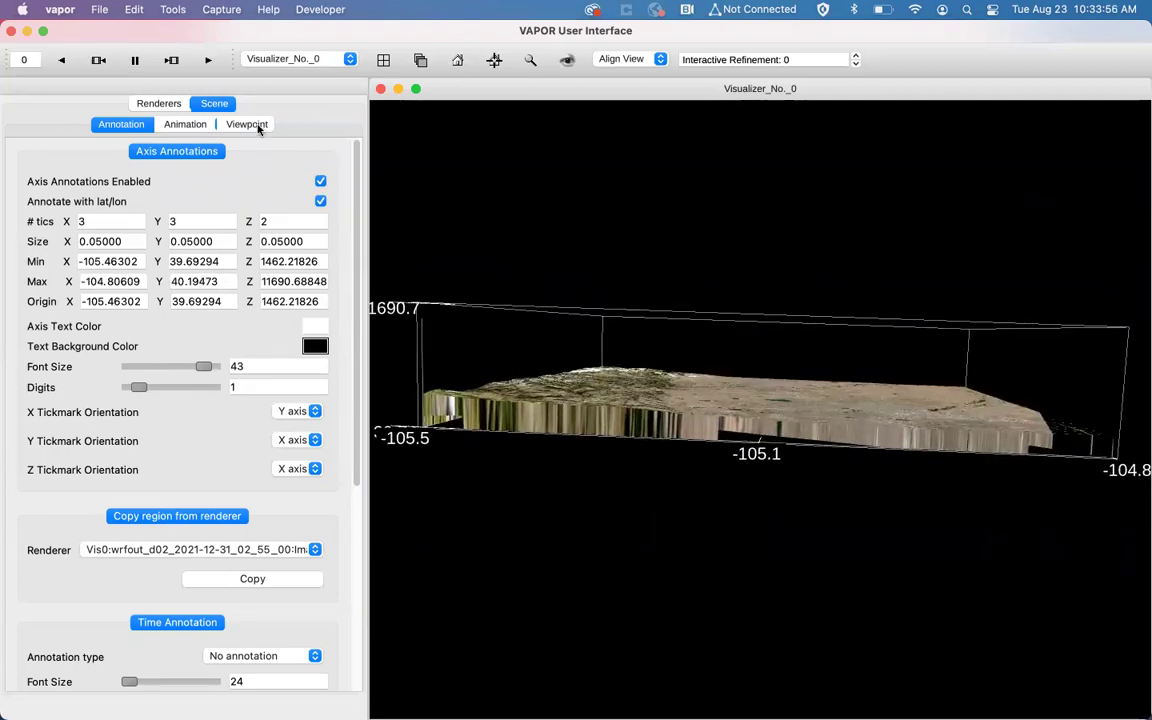
Step: Exaggerate the terrain vertically by trying a Z scale of 2 and settling on 3 in the wrfout dataset's scene transform
{"action": "left_click", "coordinate": [250, 125]}
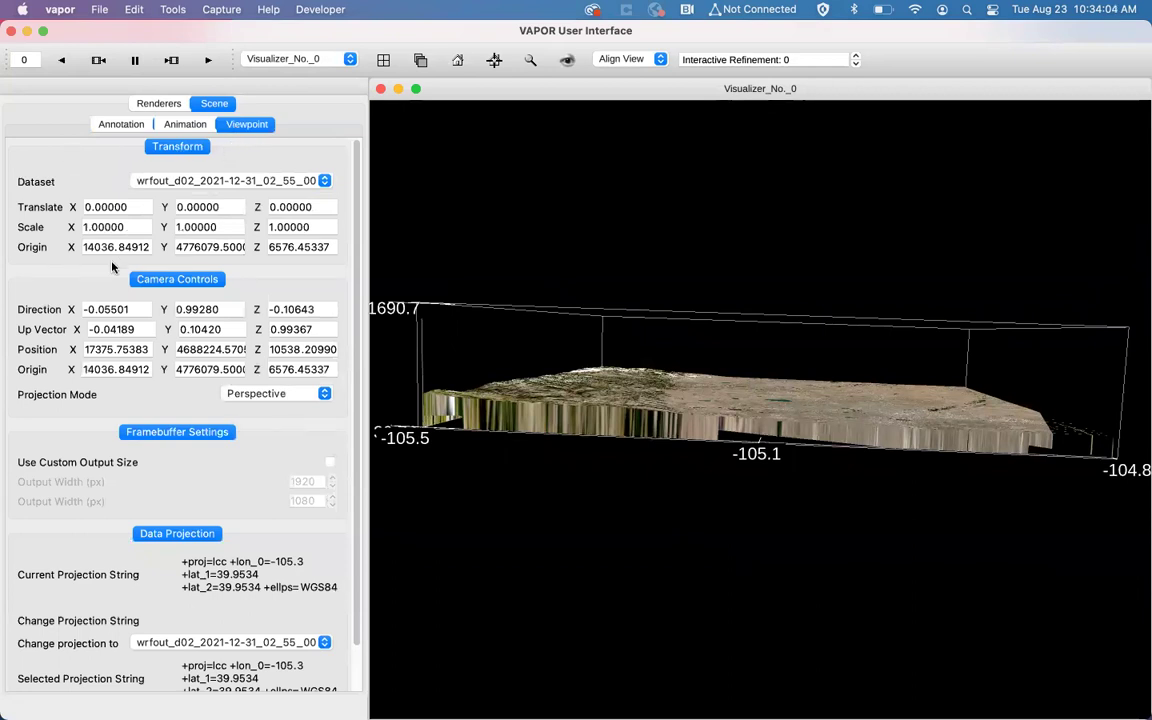
{"action": "left_click", "coordinate": [177, 183]}
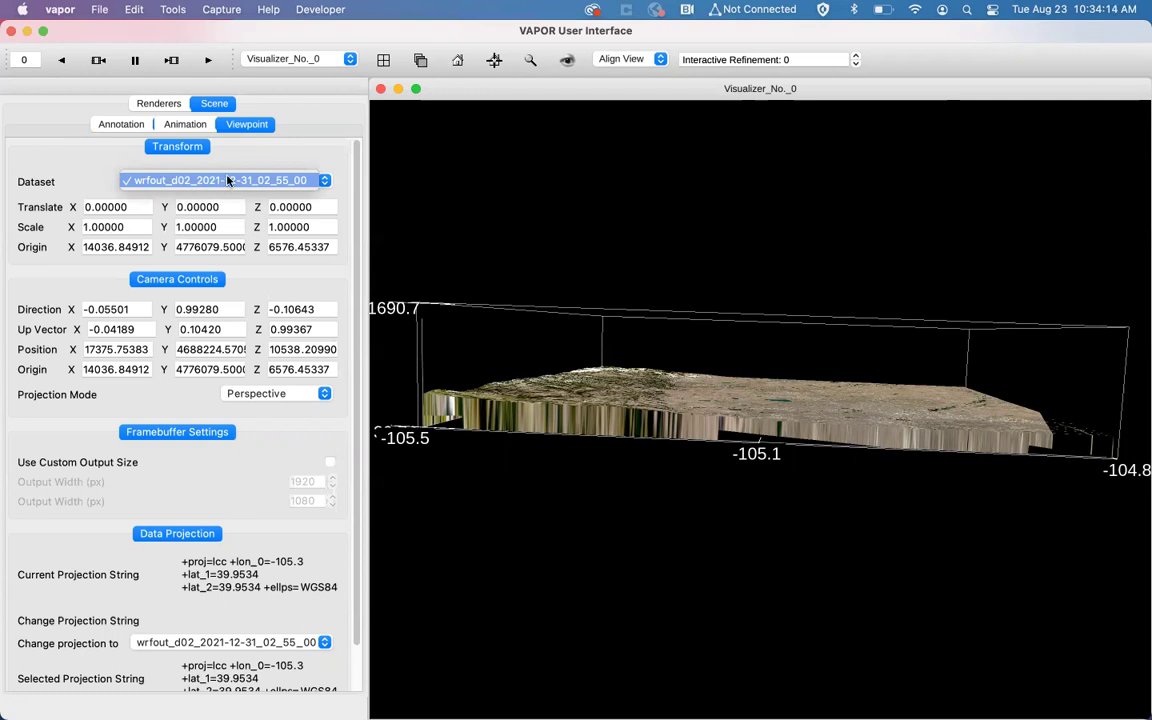
{"action": "left_click", "coordinate": [202, 180]}
{"action": "left_click", "coordinate": [267, 224]}
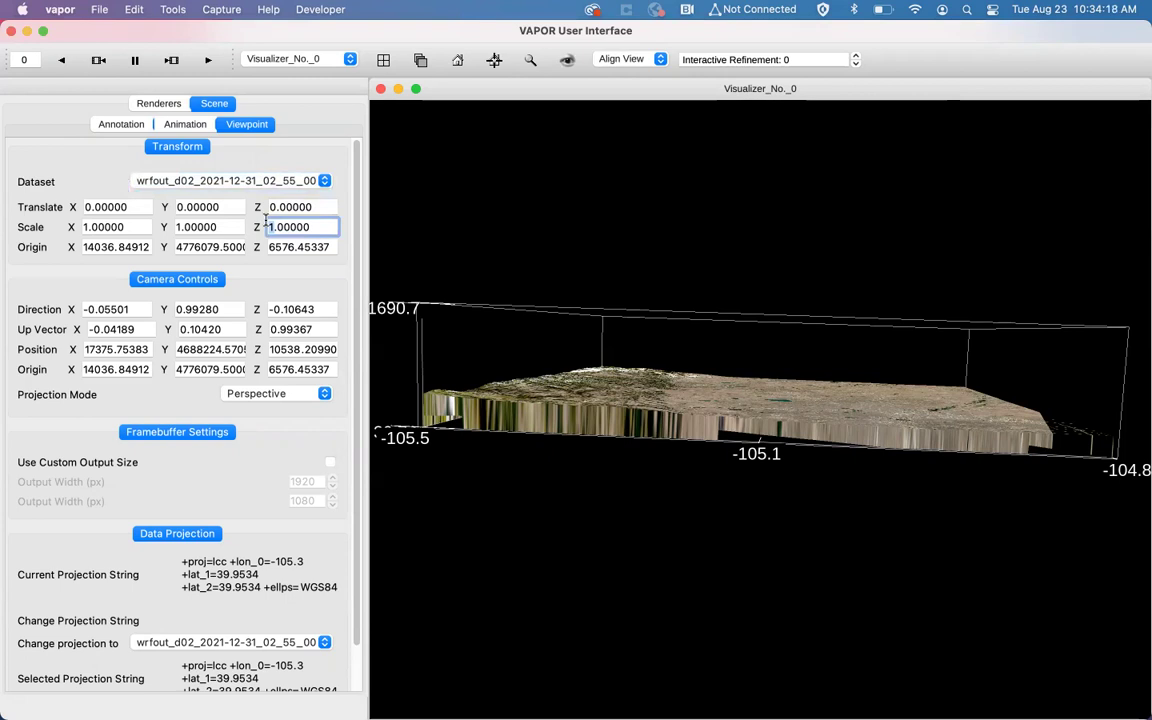
{"action": "key", "text": "Delete"}
{"action": "type", "text": "2"}
{"action": "key", "text": "Return"}
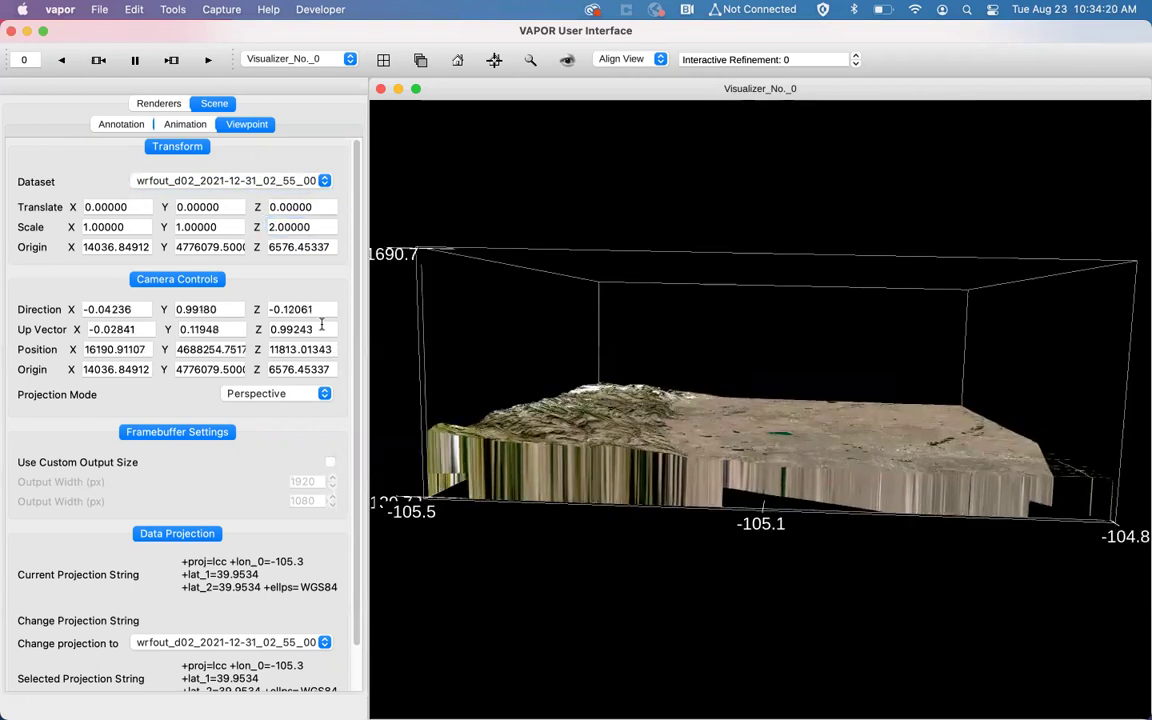
{"action": "left_click", "coordinate": [267, 227]}
{"action": "type", "text": "3"}
{"action": "key", "text": "Return"}
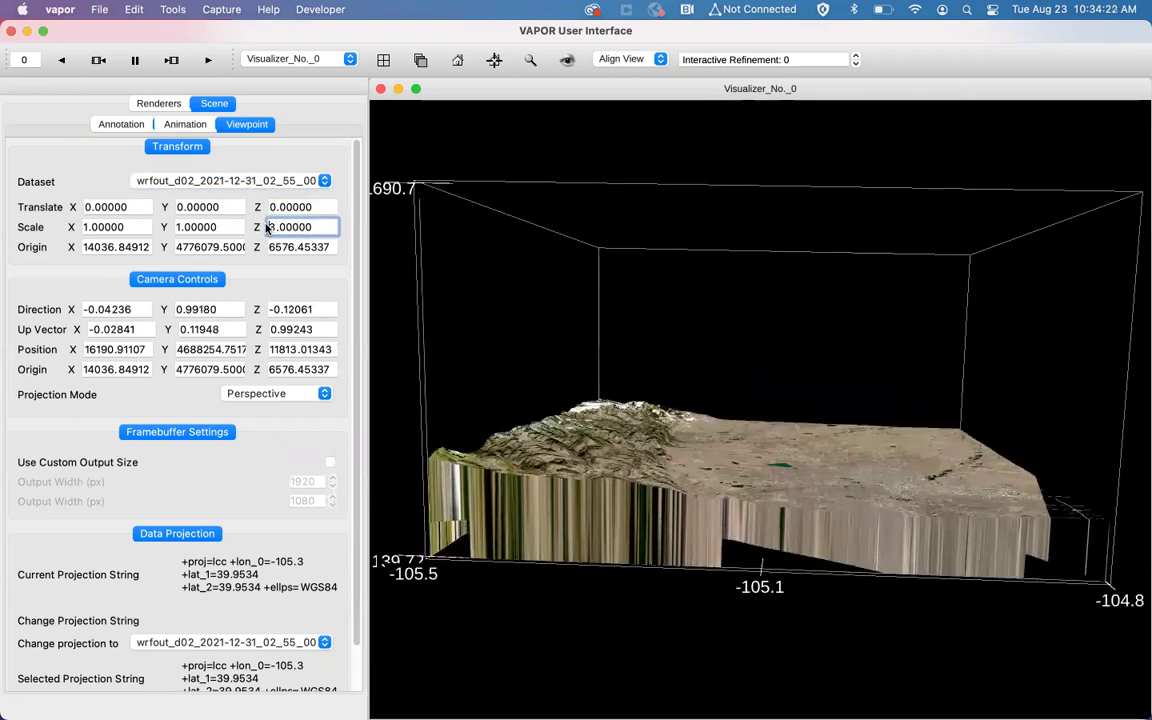
Step: Trim the stretched edges of the satellite image by setting its region's minimum X to about -13082.57 and minimum Y to about 4749066
{"action": "left_click_drag", "start_coordinate": [633, 480], "coordinate": [741, 443]}
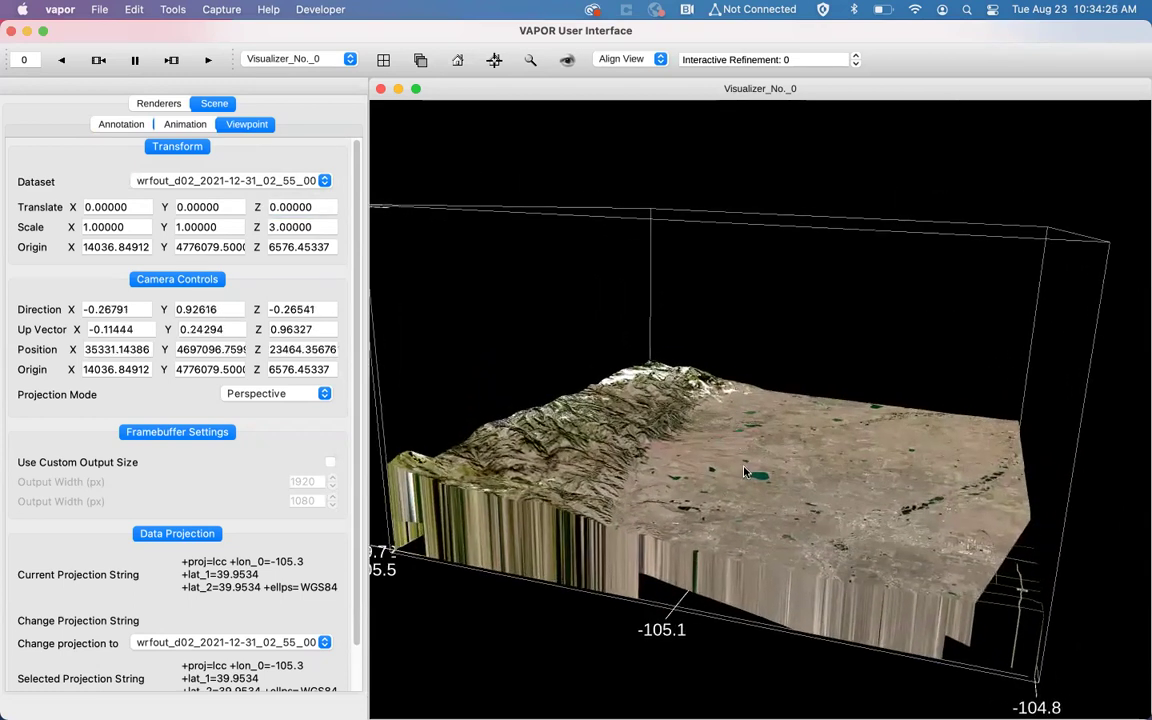
{"action": "right_click_drag", "start_coordinate": [716, 314], "coordinate": [722, 396]}
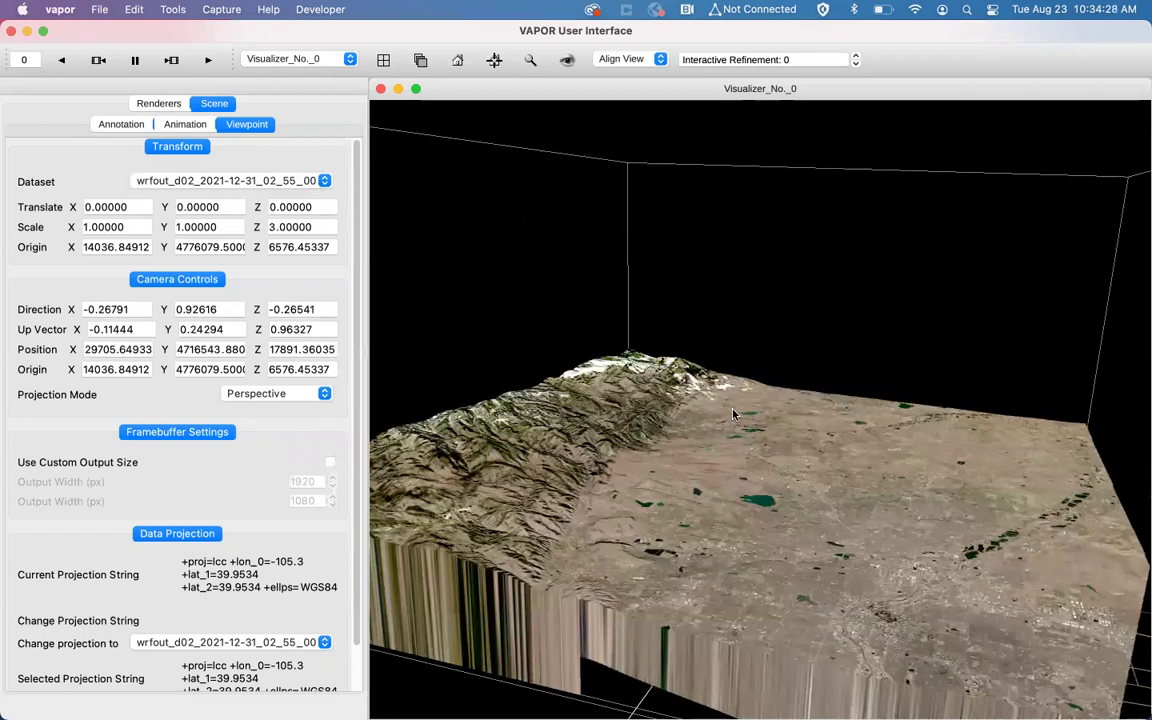
{"action": "middle_click_drag", "start_coordinate": [592, 423], "coordinate": [618, 397]}
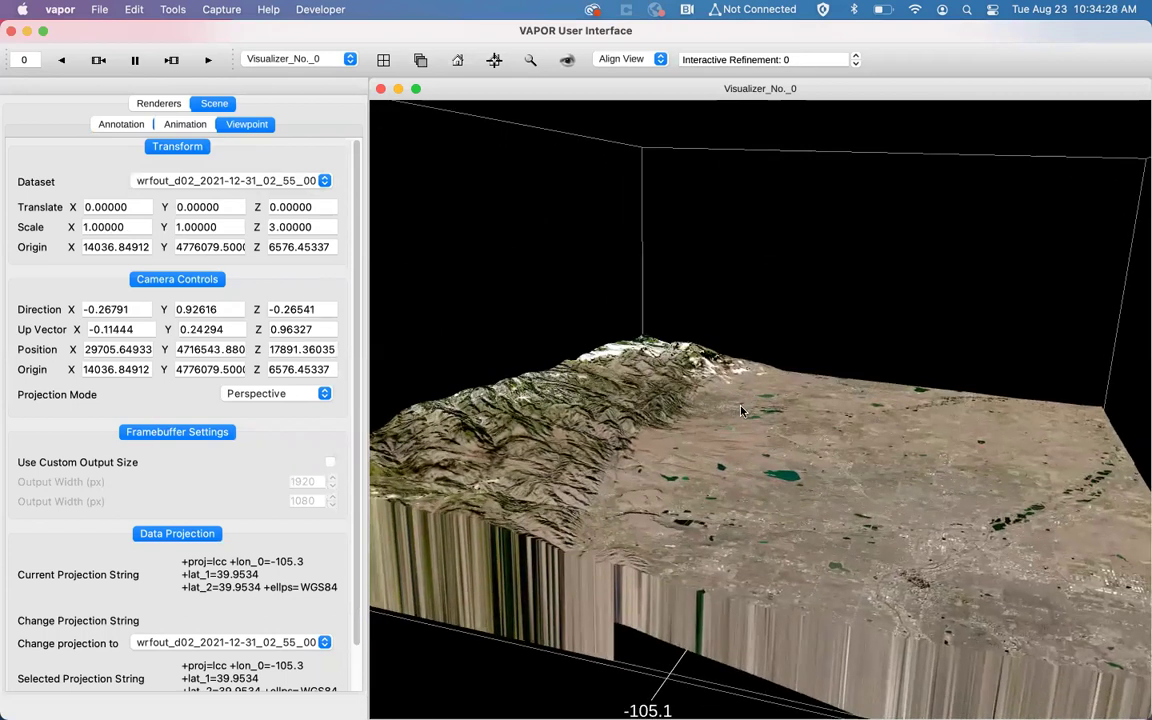
{"action": "left_click", "coordinate": [170, 107]}
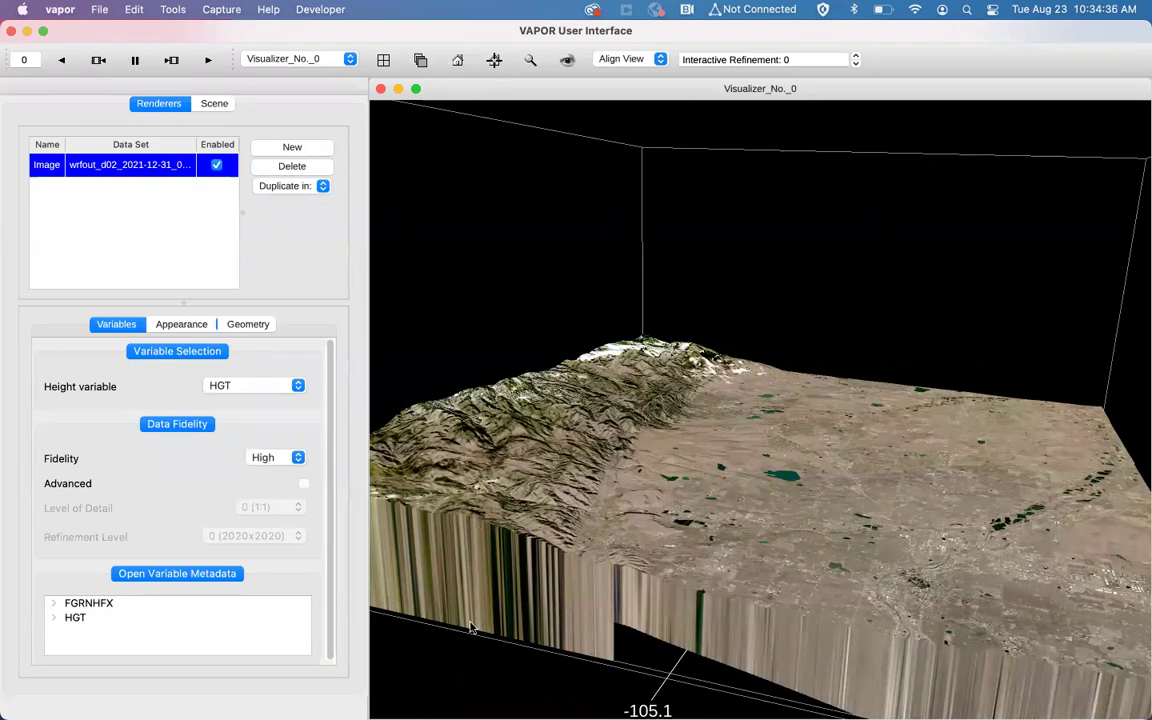
{"action": "left_click", "coordinate": [247, 326]}
{"action": "scroll", "coordinate": [590, 418], "scroll_direction": "down", "scroll_amount": 5}
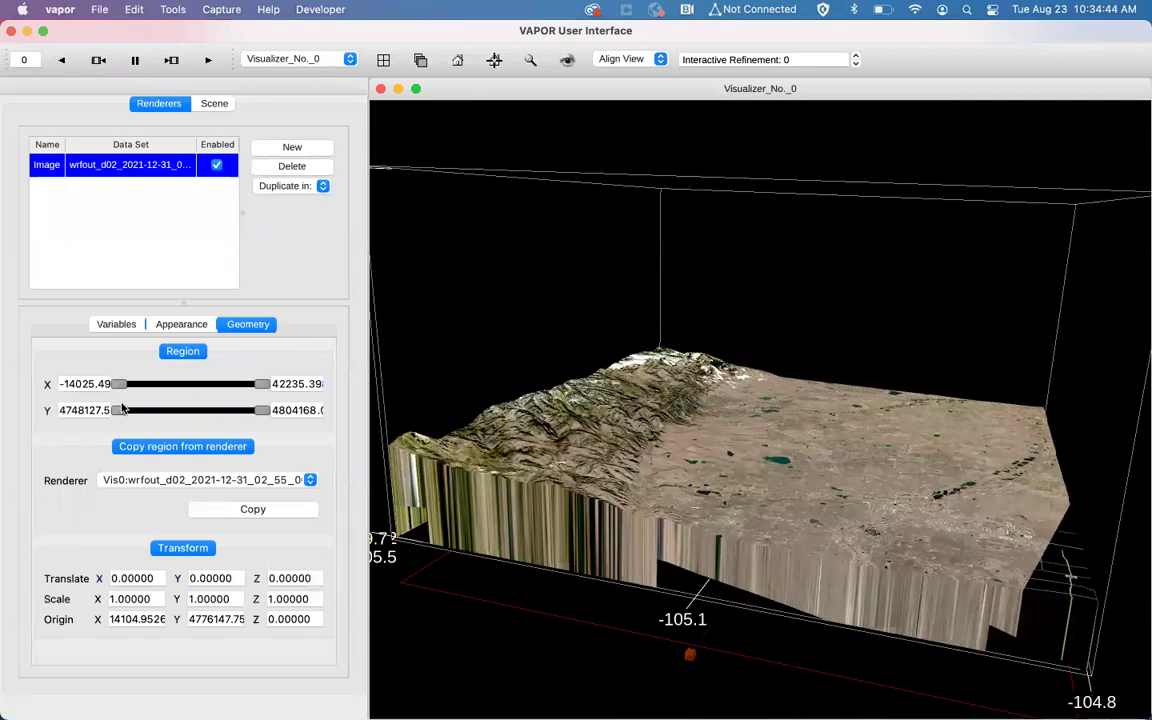
{"action": "left_click_drag", "start_coordinate": [116, 413], "coordinate": [118, 414]}
{"action": "left_click_drag", "start_coordinate": [117, 414], "coordinate": [120, 424]}
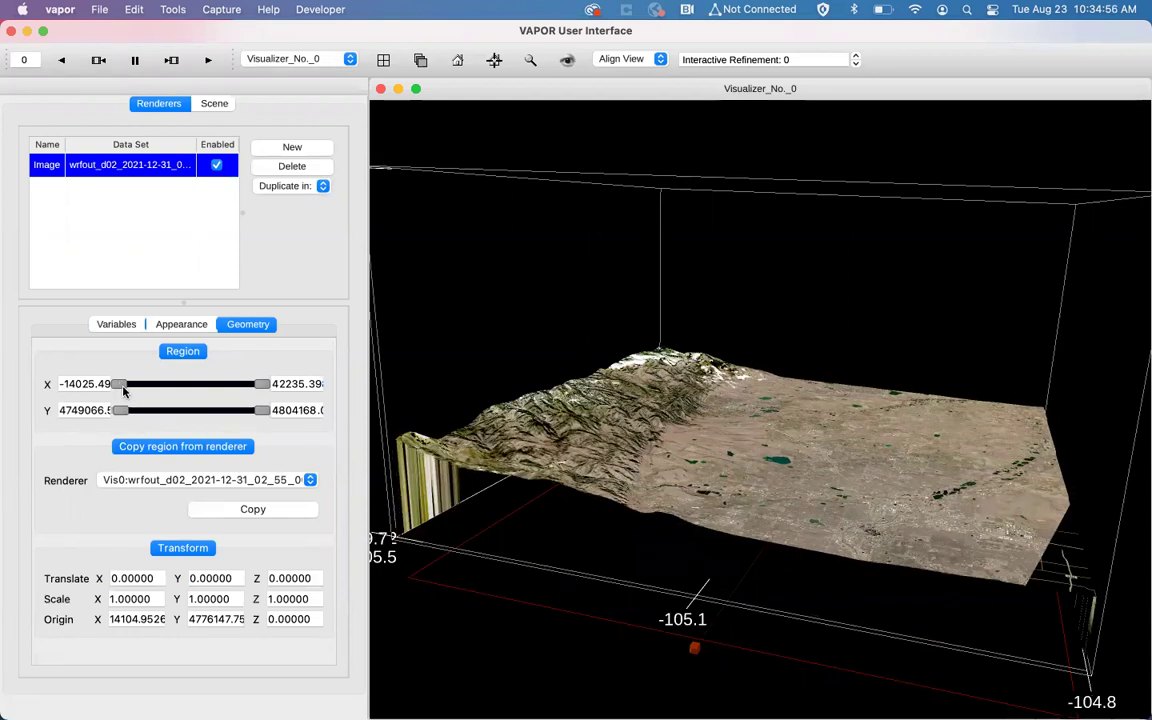
{"action": "left_click_drag", "start_coordinate": [120, 390], "coordinate": [121, 390]}
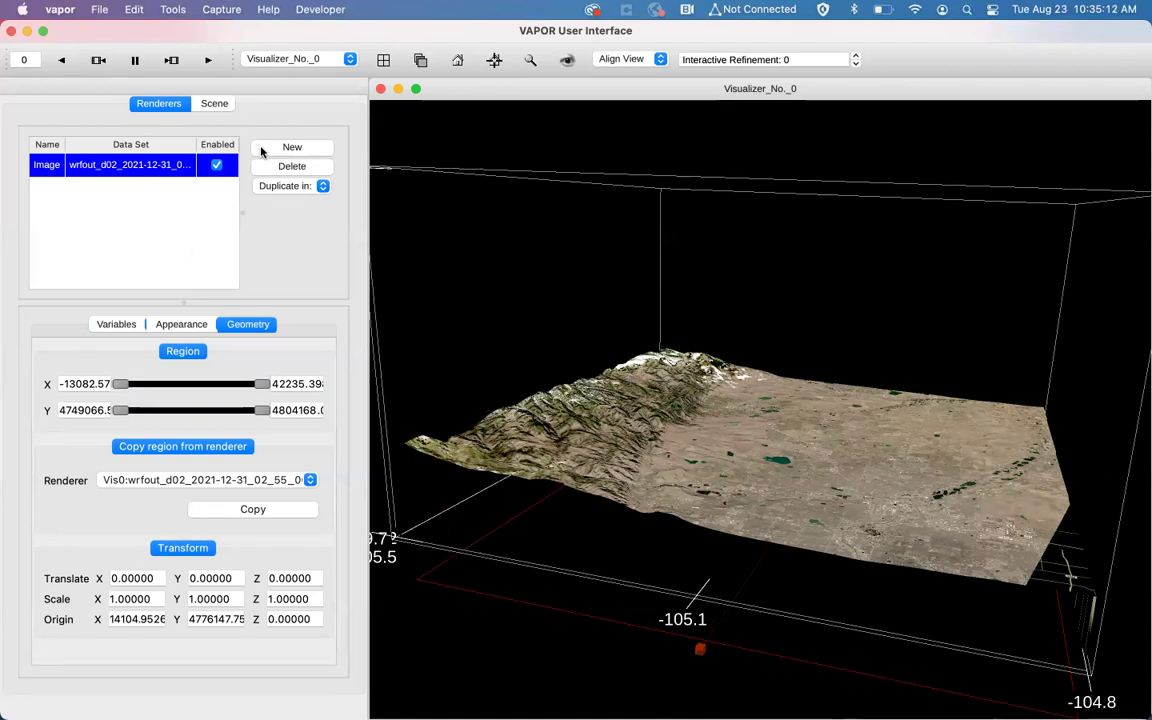
Step: Add a TwoDData renderer for the wrfout_d02_2021-12-31_02_55_00 data source
{"action": "left_click", "coordinate": [291, 147]}
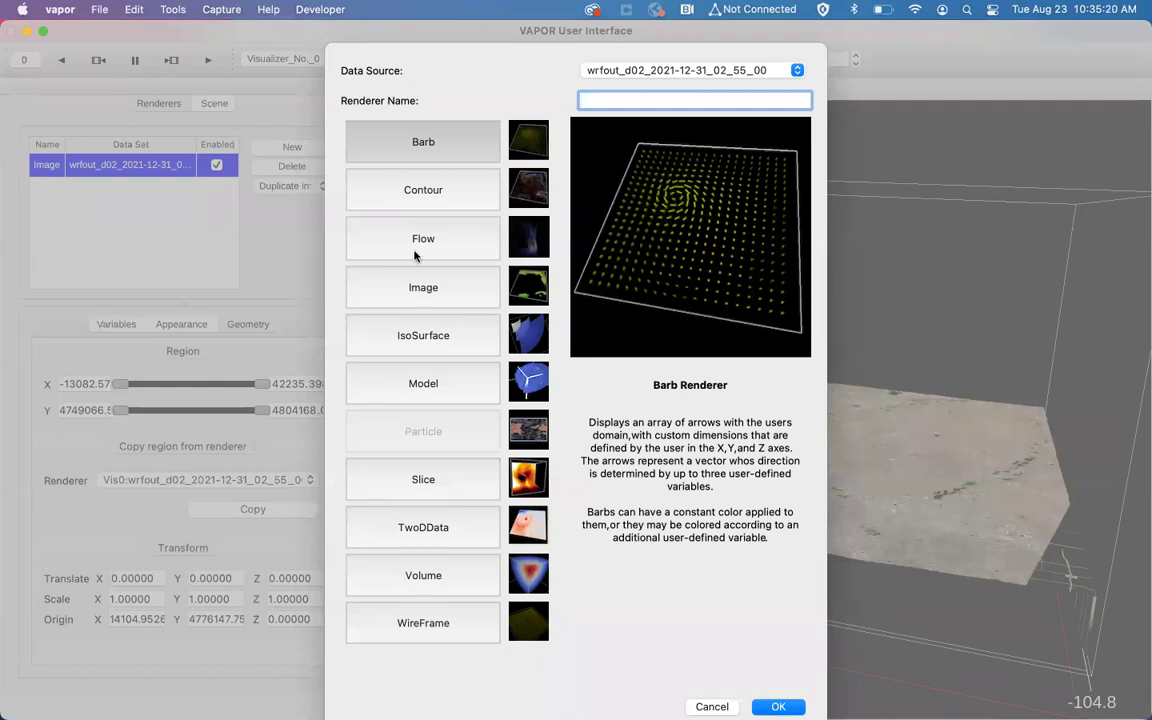
{"action": "left_click", "coordinate": [400, 530]}
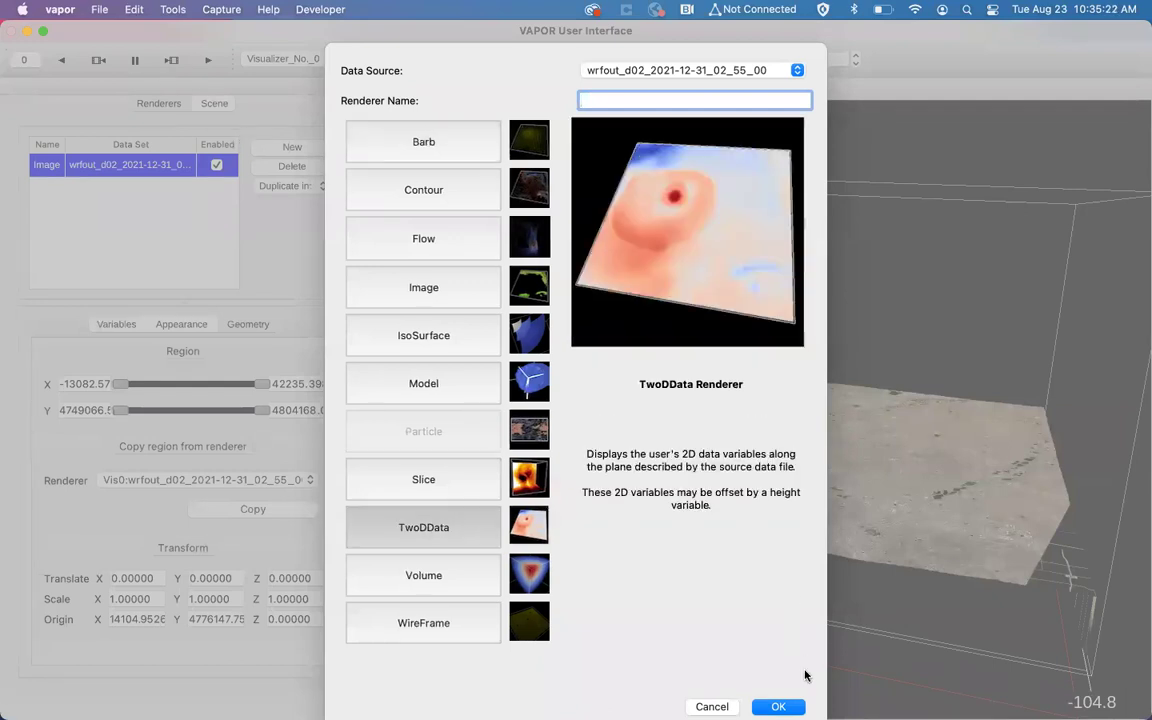
{"action": "key", "text": "Escape"}
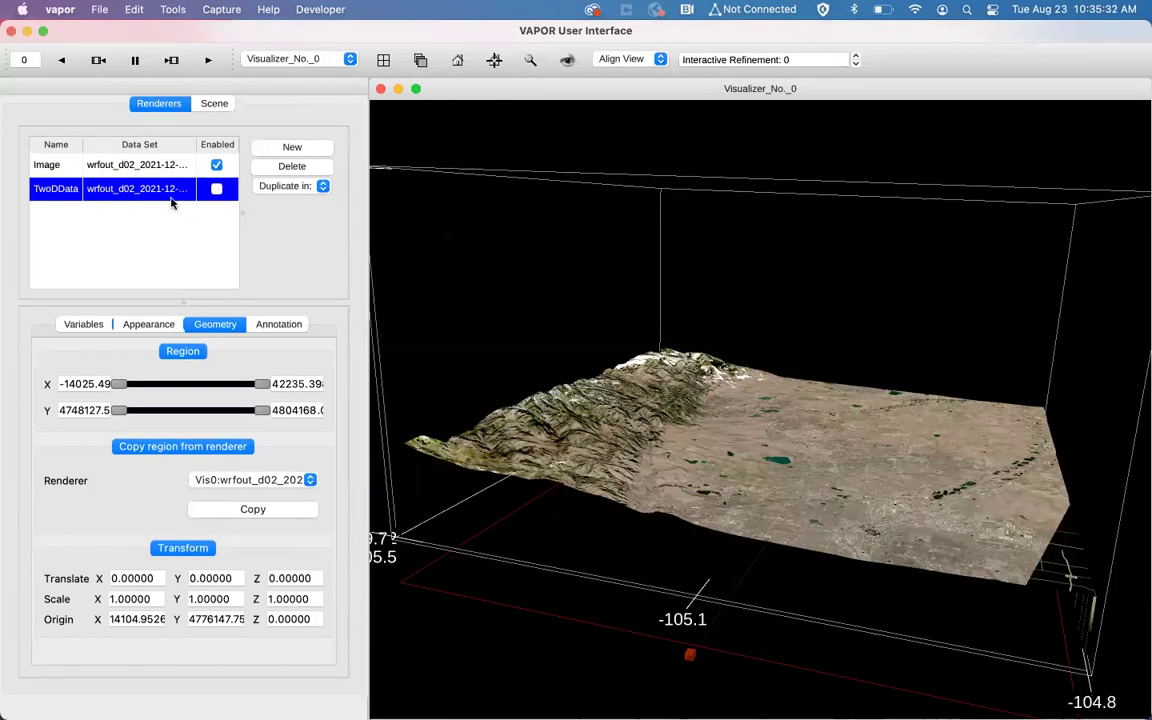
Step: Set the TwoDData renderer's variable to FIRE_AREA and enable the renderer
{"action": "left_click", "coordinate": [83, 330]}
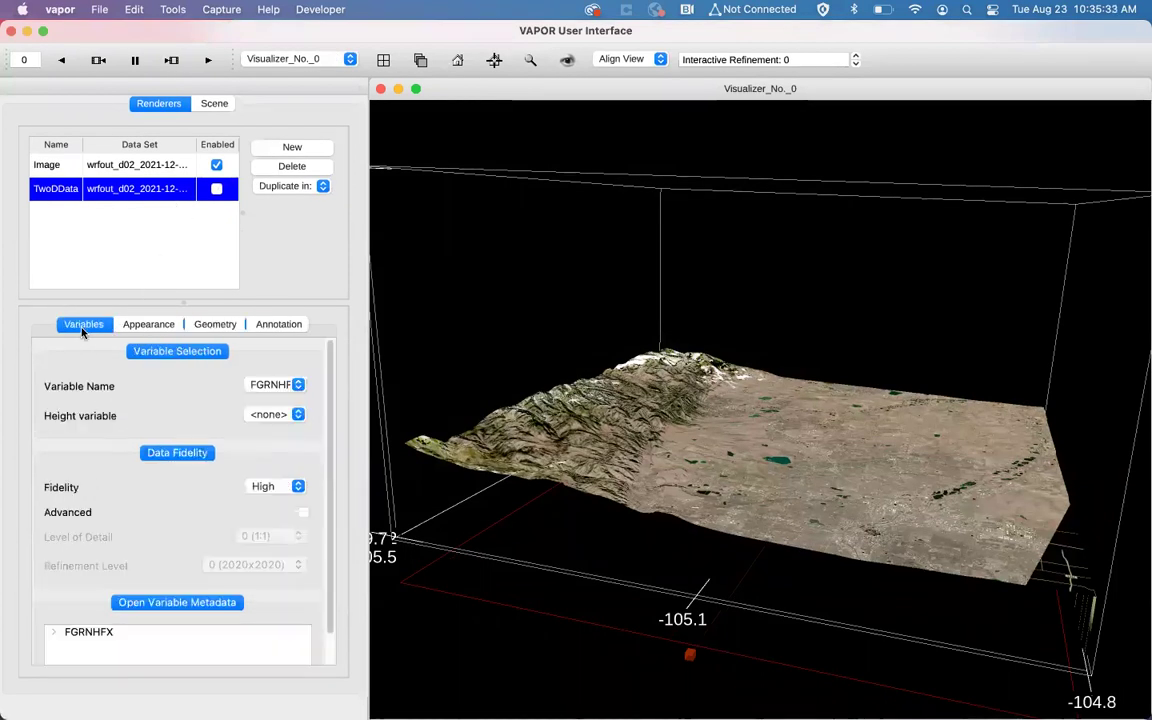
{"action": "left_click", "coordinate": [281, 387]}
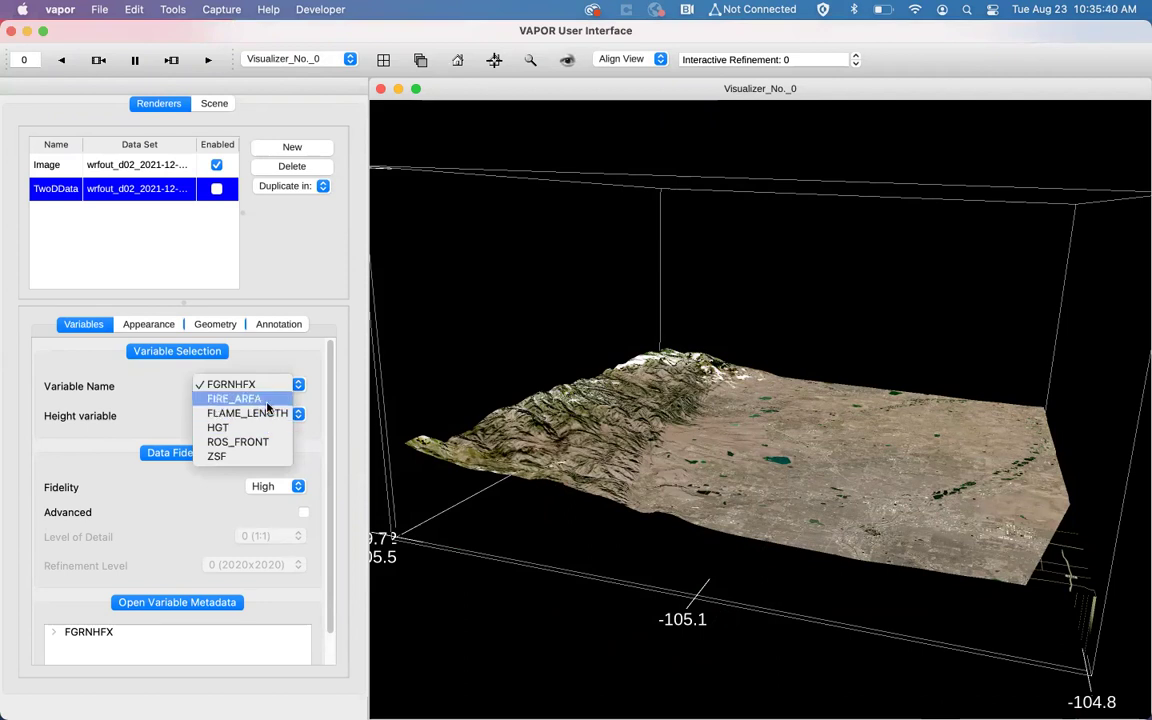
{"action": "key", "text": "Escape"}
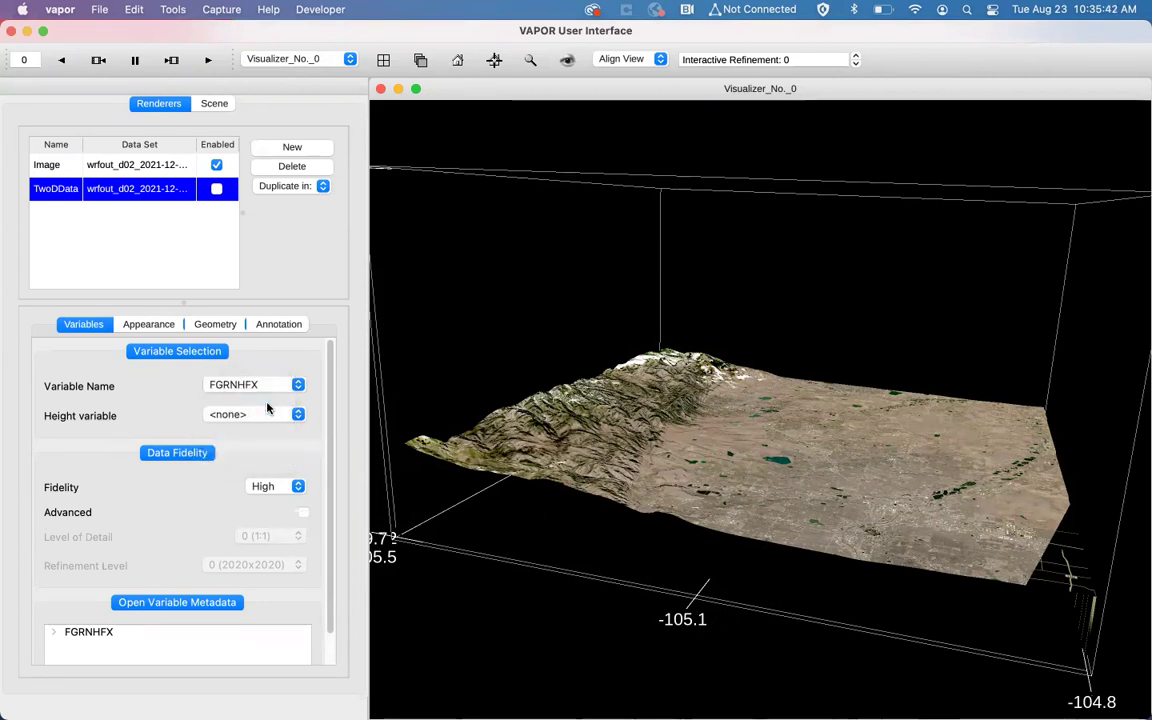
{"action": "key", "text": "Down"}
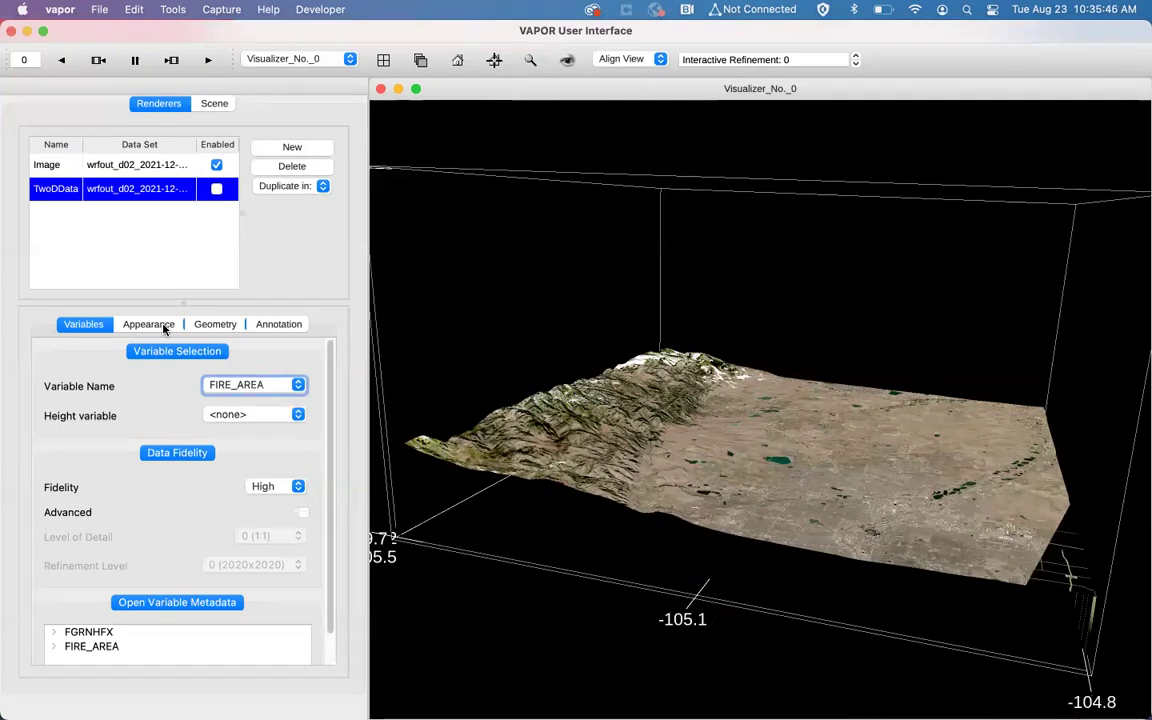
{"action": "left_click", "coordinate": [217, 190]}
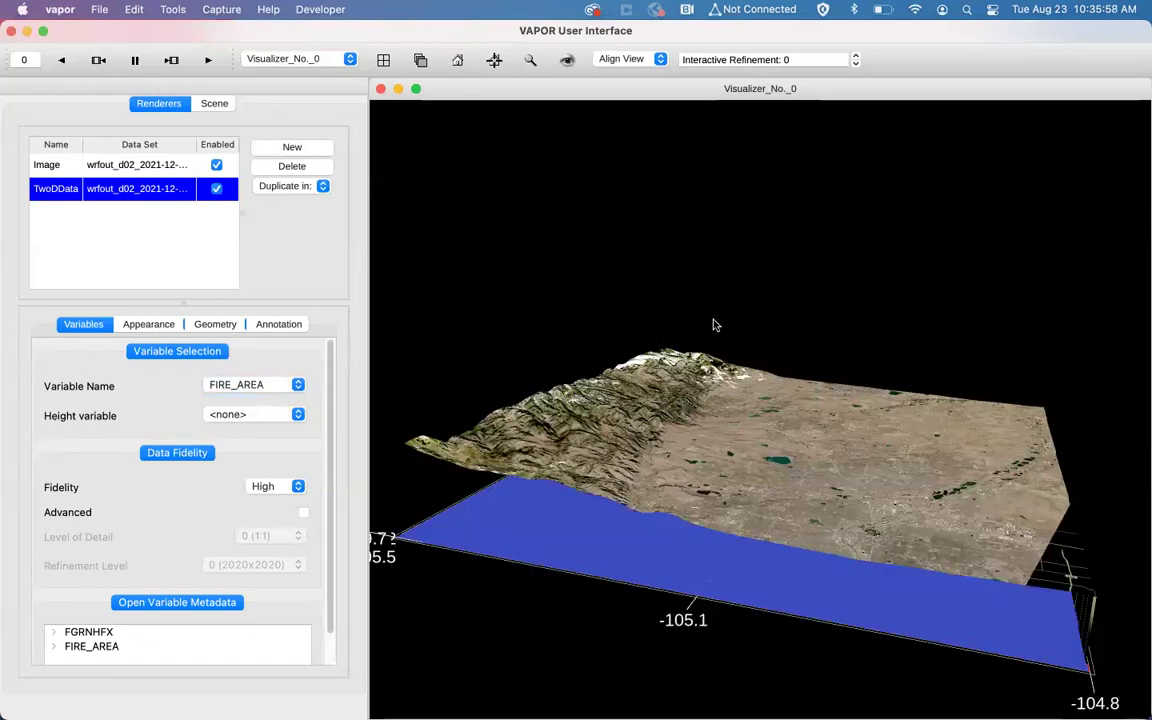
Step: Set the TwoDData renderer's height variable to HGT so the fire area layer follows the terrain
{"action": "left_click_drag", "start_coordinate": [823, 367], "coordinate": [851, 320]}
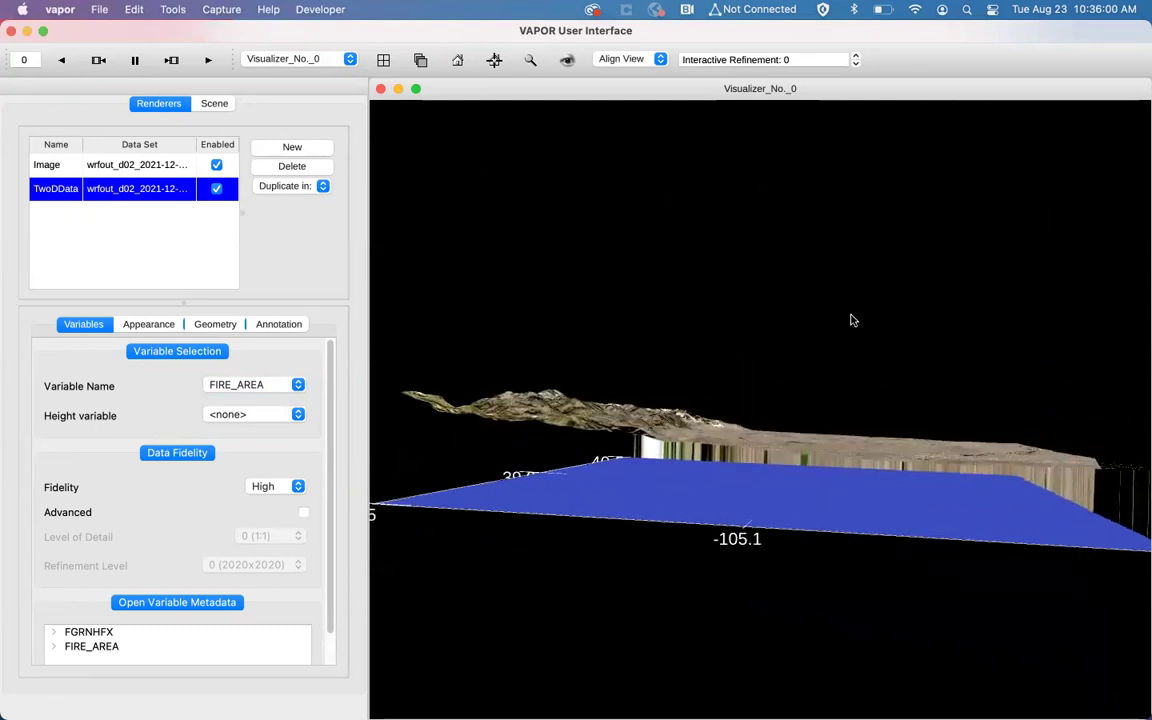
{"action": "left_click", "coordinate": [250, 415]}
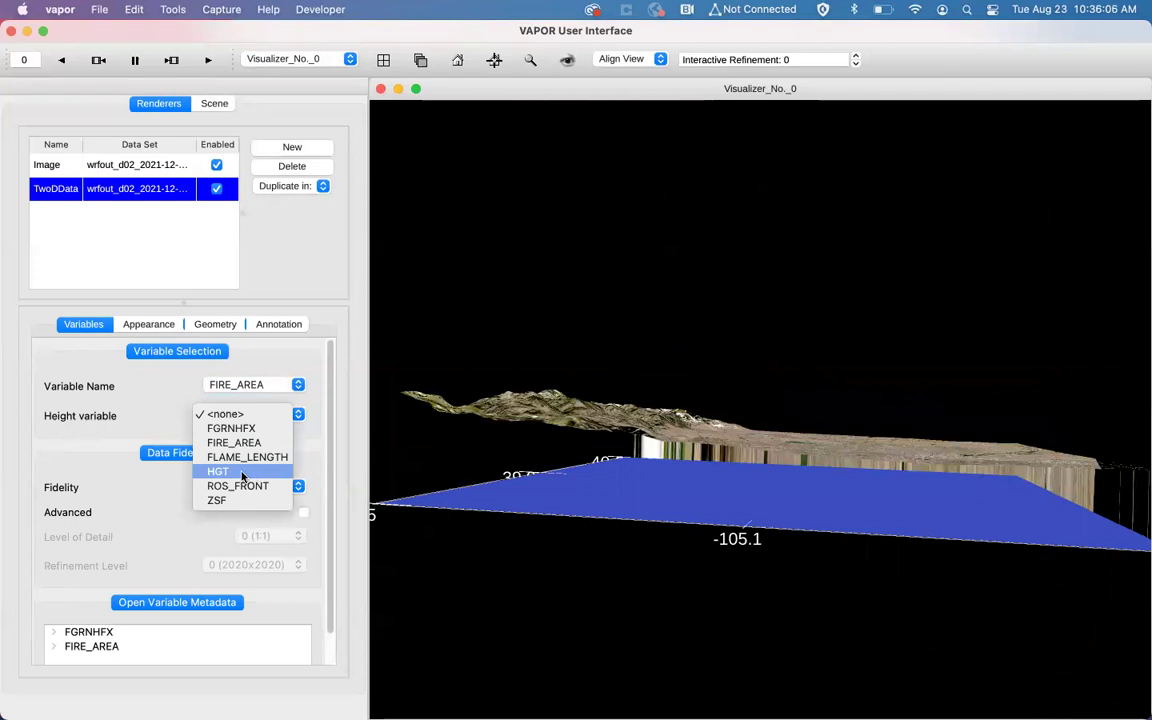
{"action": "key", "text": "Escape"}
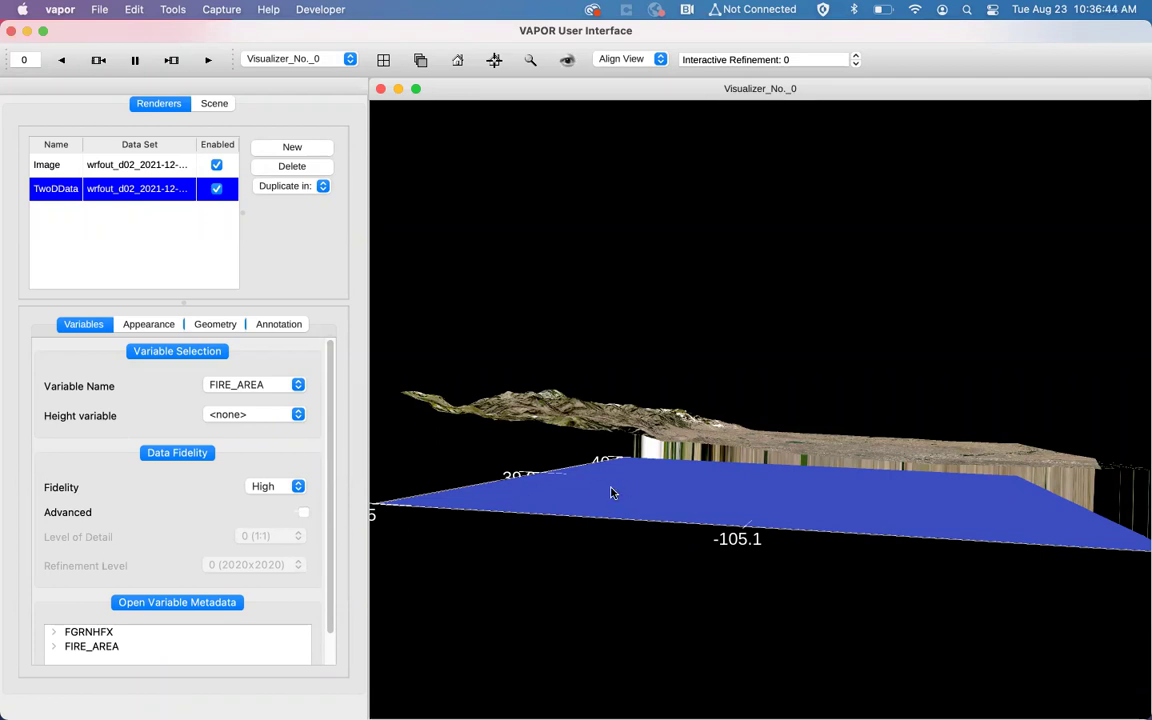
{"action": "left_click_drag", "start_coordinate": [746, 401], "coordinate": [840, 492]}
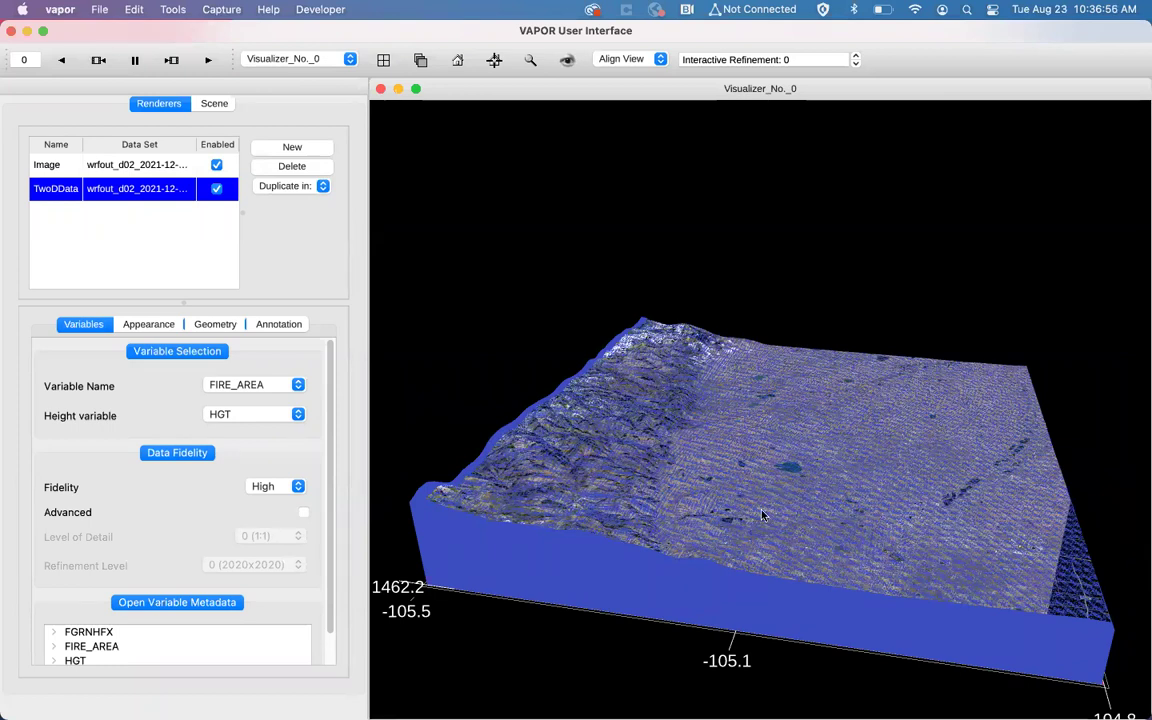
Step: Raise the fire area layer above the satellite image by setting the TwoDData renderer's Z translation to 50
{"action": "left_click", "coordinate": [198, 332]}
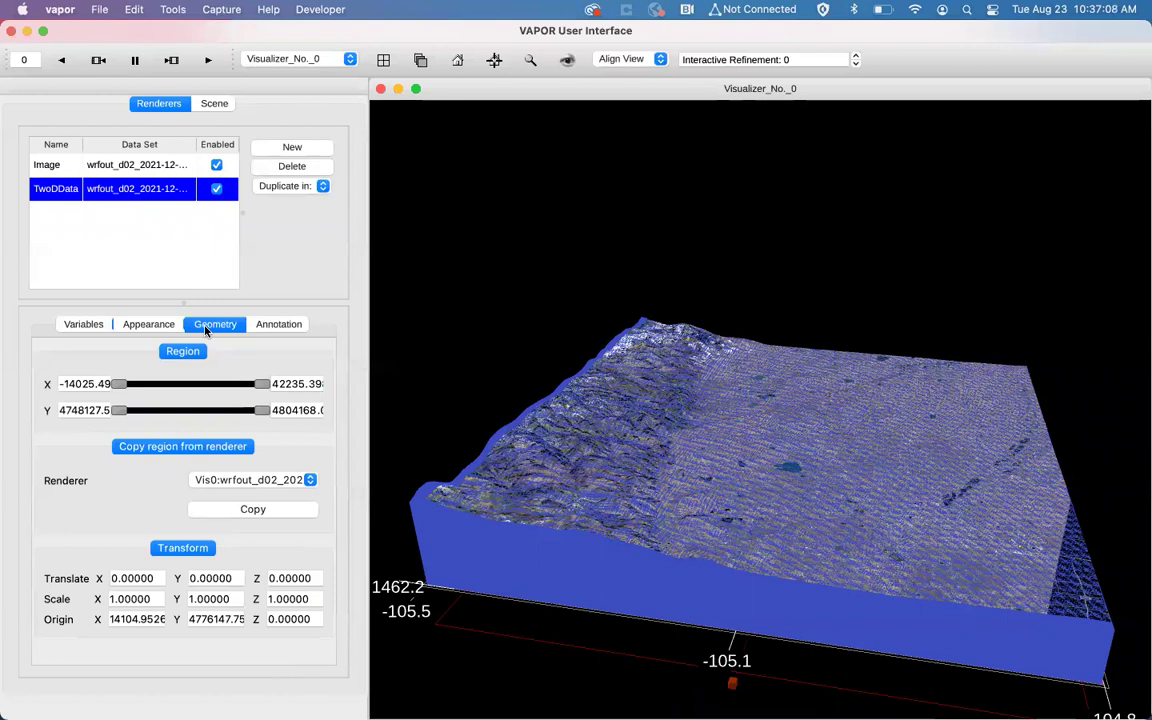
{"action": "left_click", "coordinate": [271, 578]}
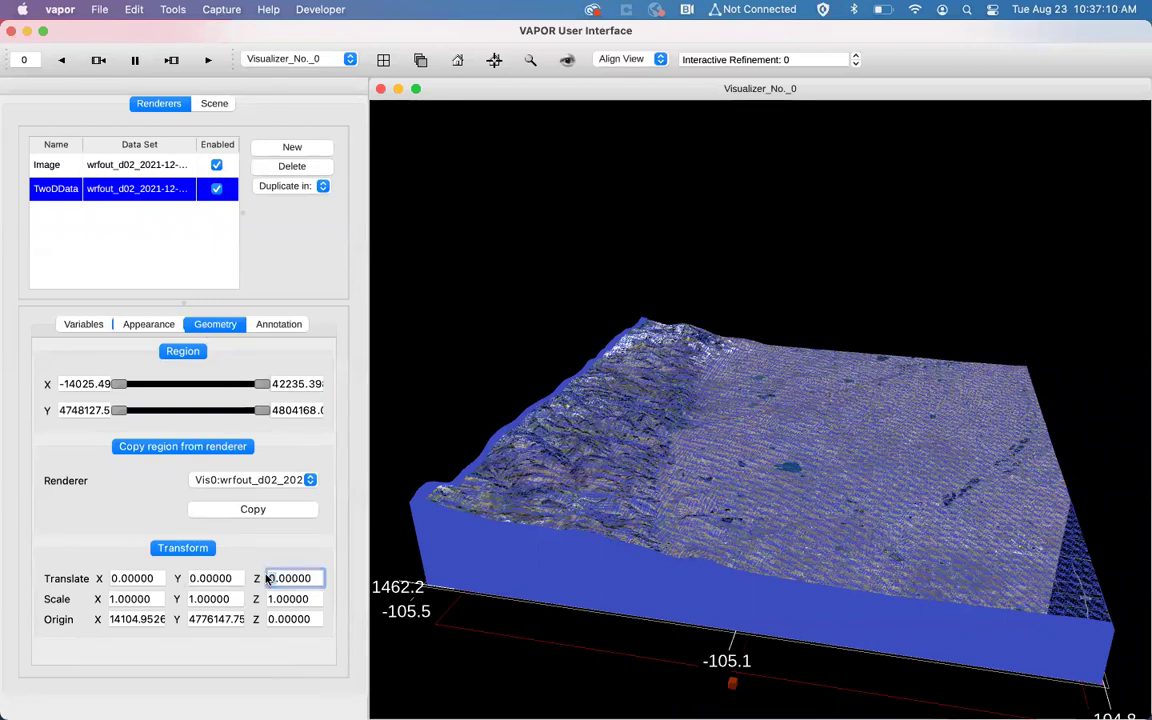
{"action": "type", "text": "5"}
{"action": "key", "text": "Return"}
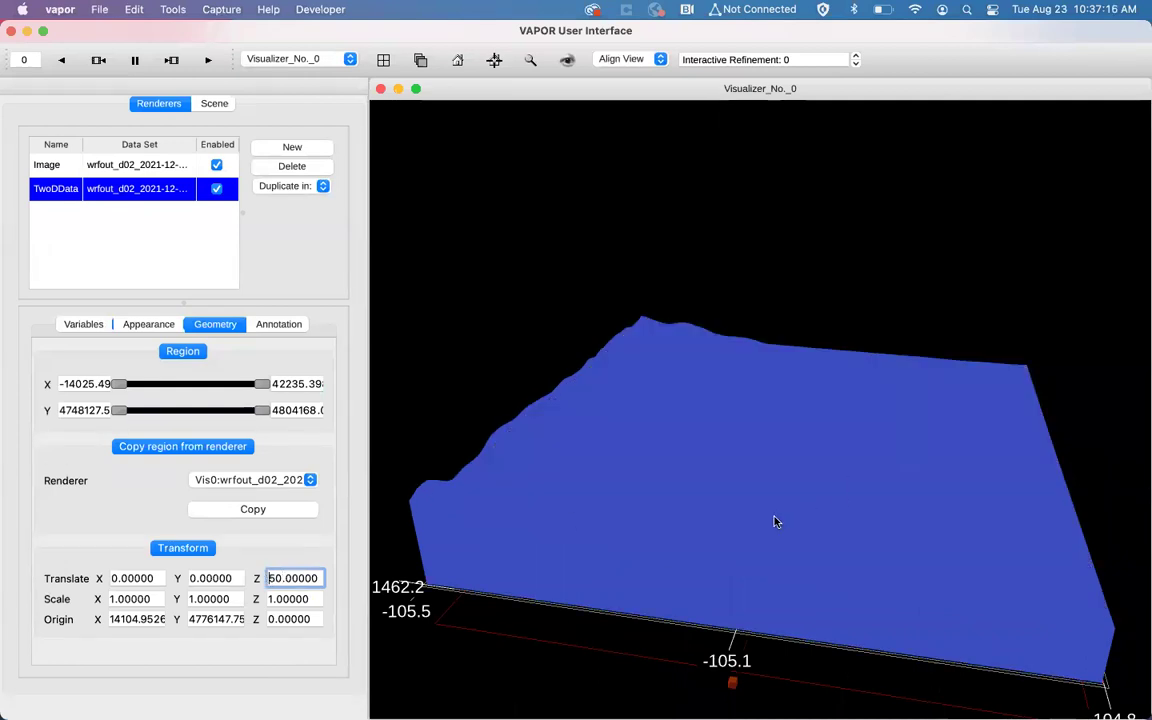
Step: Set the upper bound of the FIRE_AREA transfer function's data range to 1
{"action": "left_click", "coordinate": [163, 328]}
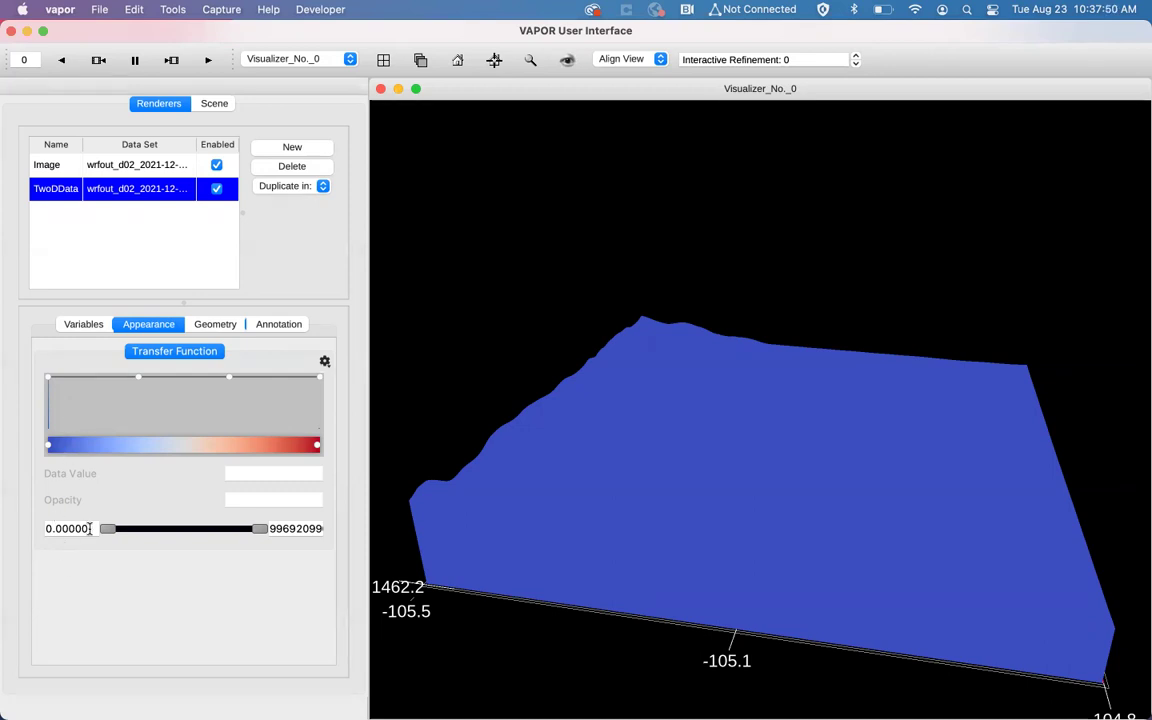
{"action": "left_click", "coordinate": [47, 528]}
{"action": "left_click_drag", "start_coordinate": [80, 528], "coordinate": [27, 524]}
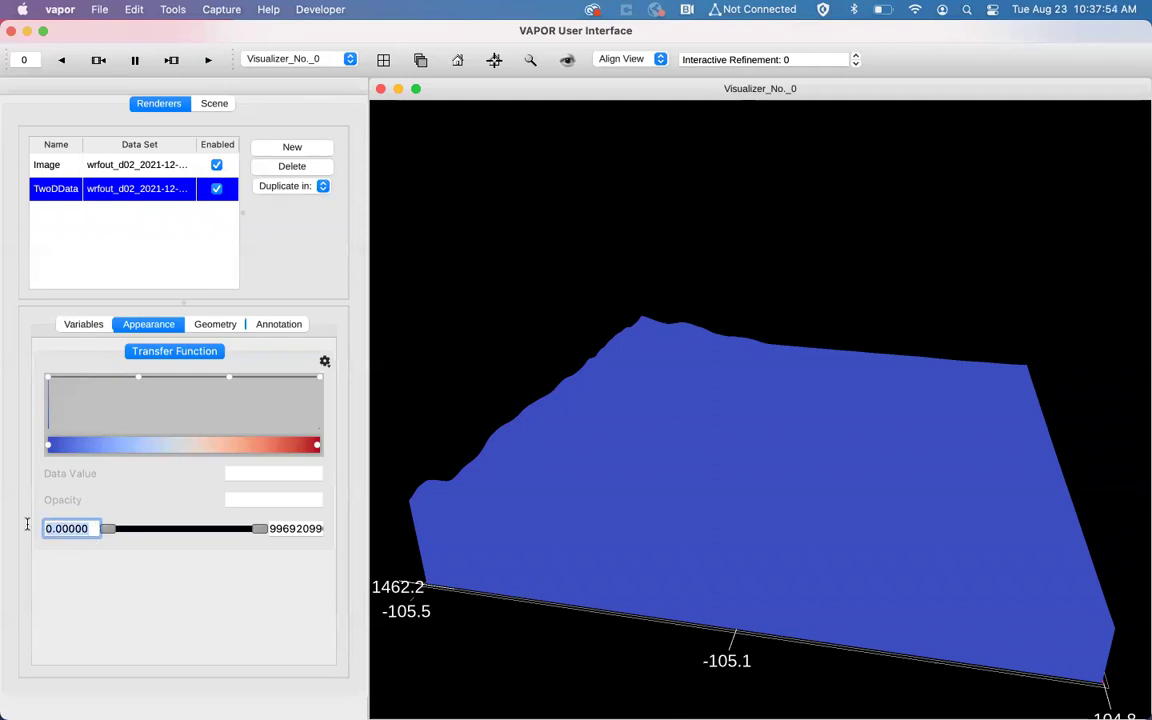
{"action": "left_click", "coordinate": [271, 528]}
{"action": "left_click_drag", "start_coordinate": [271, 528], "coordinate": [329, 528]}
{"action": "type", "text": "39620"}
{"action": "key", "text": "Return"}
{"action": "left_click", "coordinate": [286, 528]}
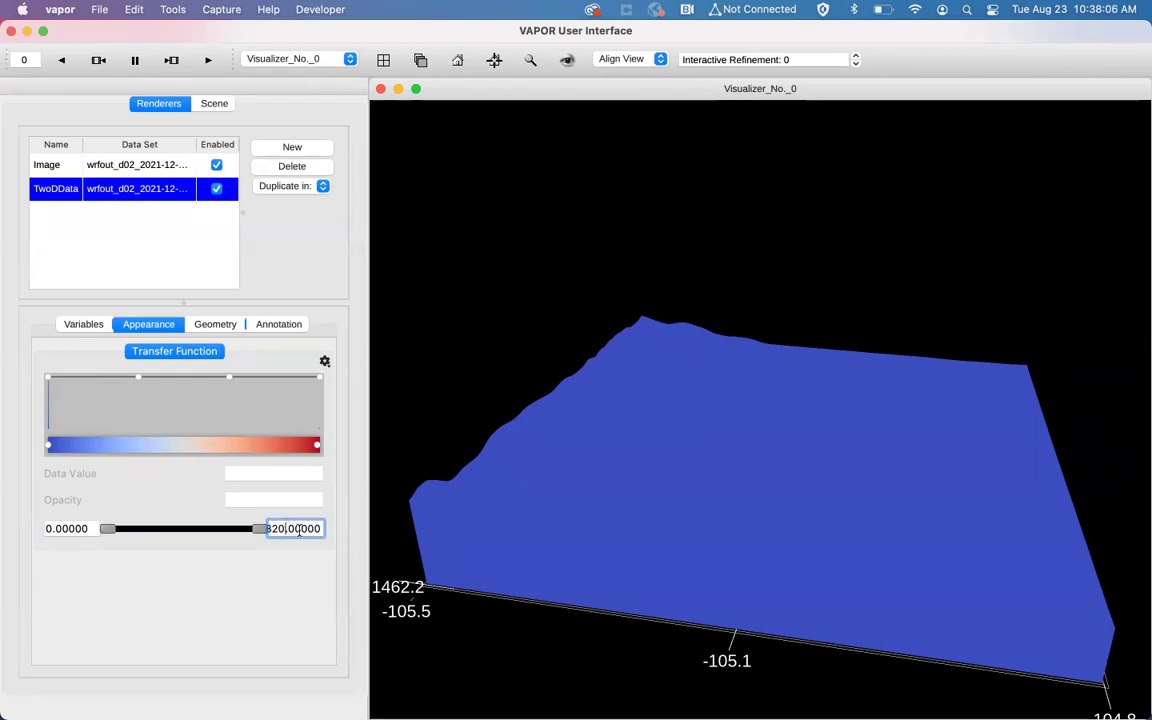
{"action": "key", "text": "super+a"}
{"action": "type", "text": "1"}
{"action": "key", "text": "Return"}
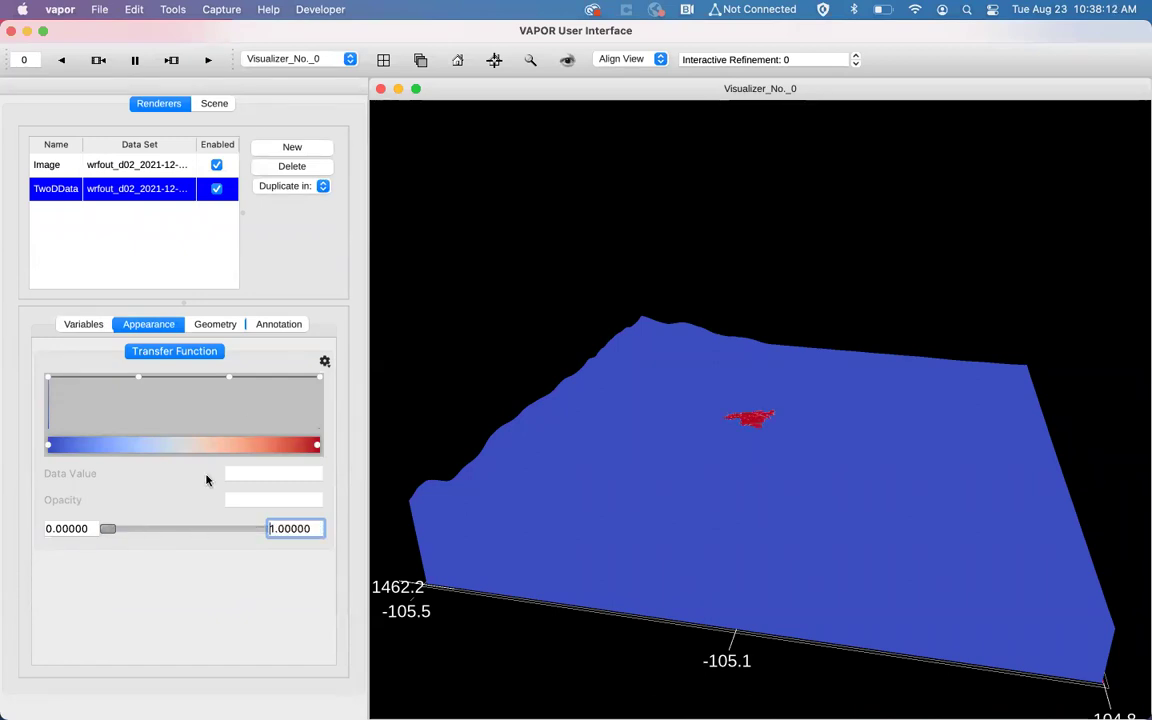
Step: Examine the burned area on the terrain and the data range and low-end color of its transfer function
{"action": "left_click_drag", "start_coordinate": [756, 521], "coordinate": [694, 432]}
{"action": "scroll", "coordinate": [785, 338], "scroll_direction": "up", "scroll_amount": 5}
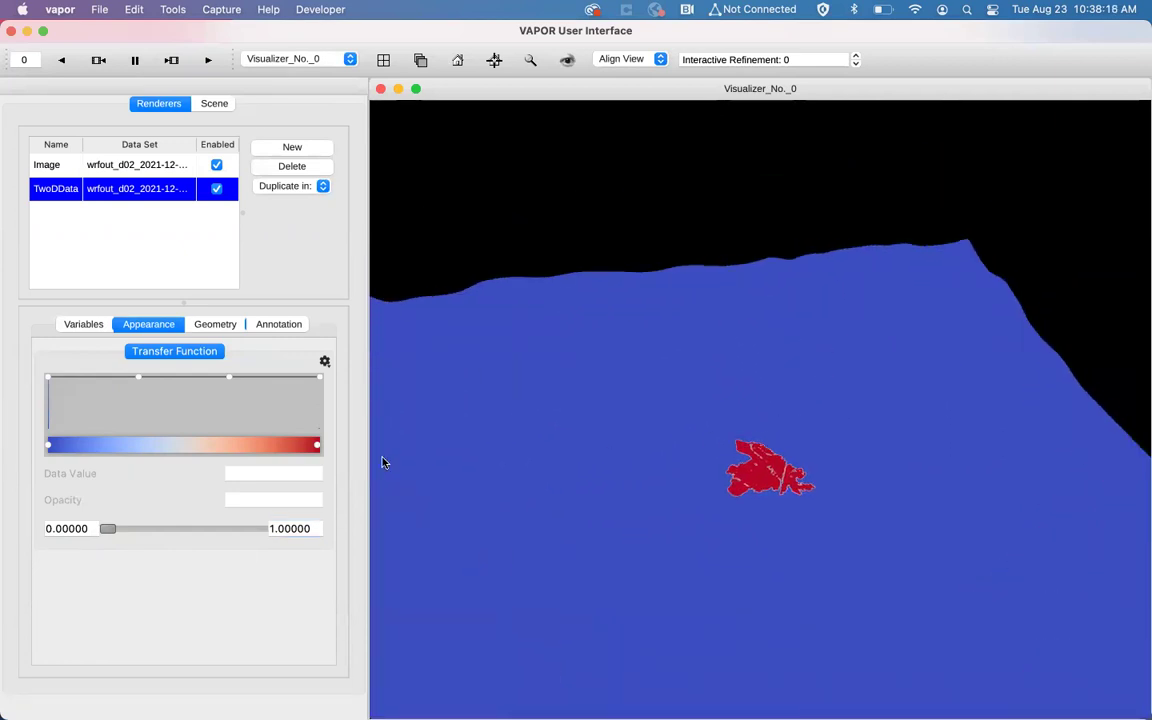
{"action": "left_click_drag", "start_coordinate": [701, 520], "coordinate": [730, 499]}
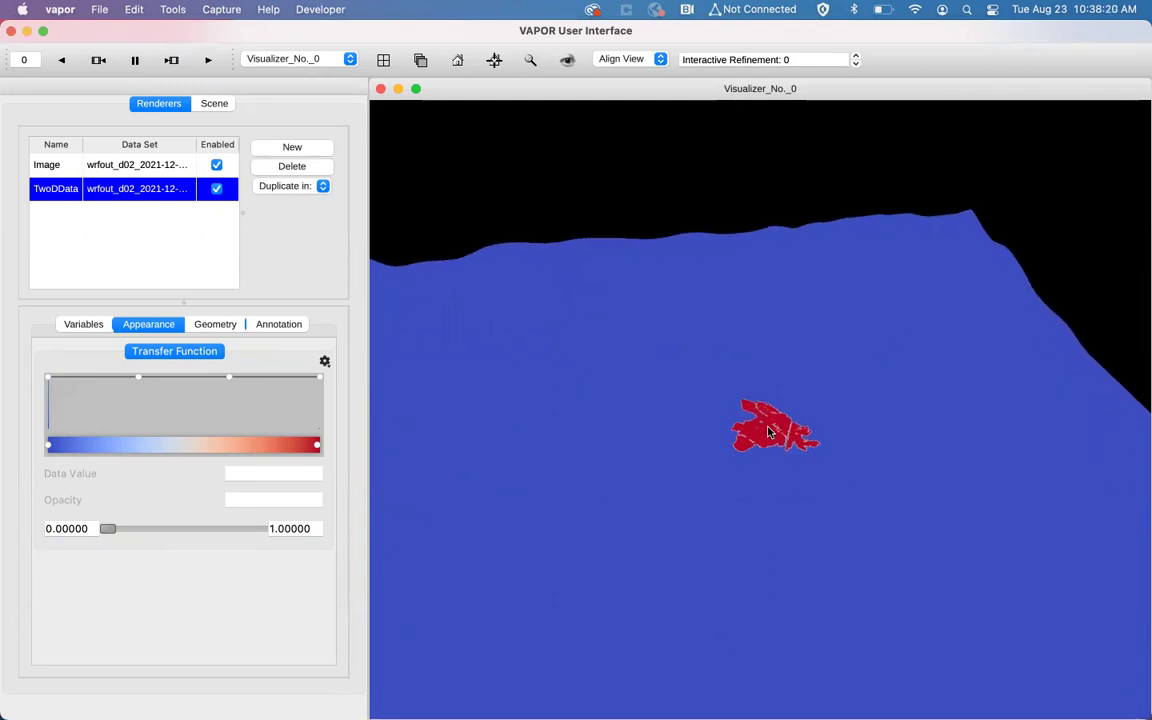
{"action": "left_click_drag", "start_coordinate": [770, 432], "coordinate": [761, 458]}
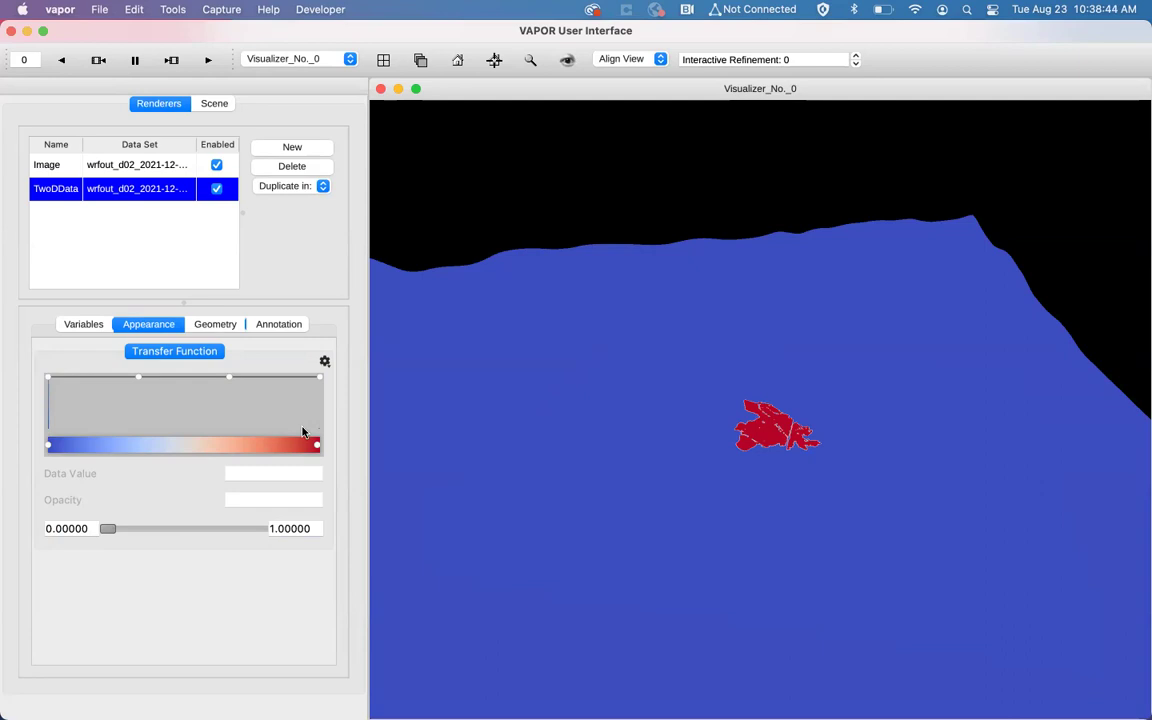
{"action": "left_click", "coordinate": [52, 530]}
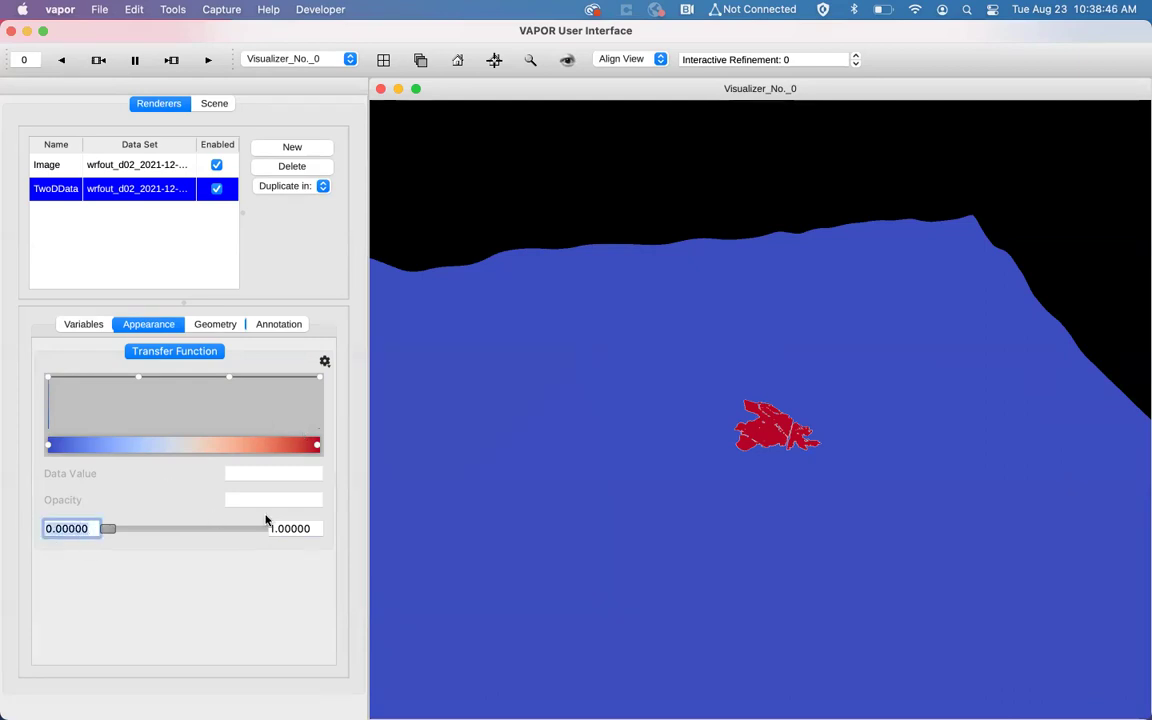
{"action": "left_click", "coordinate": [316, 528]}
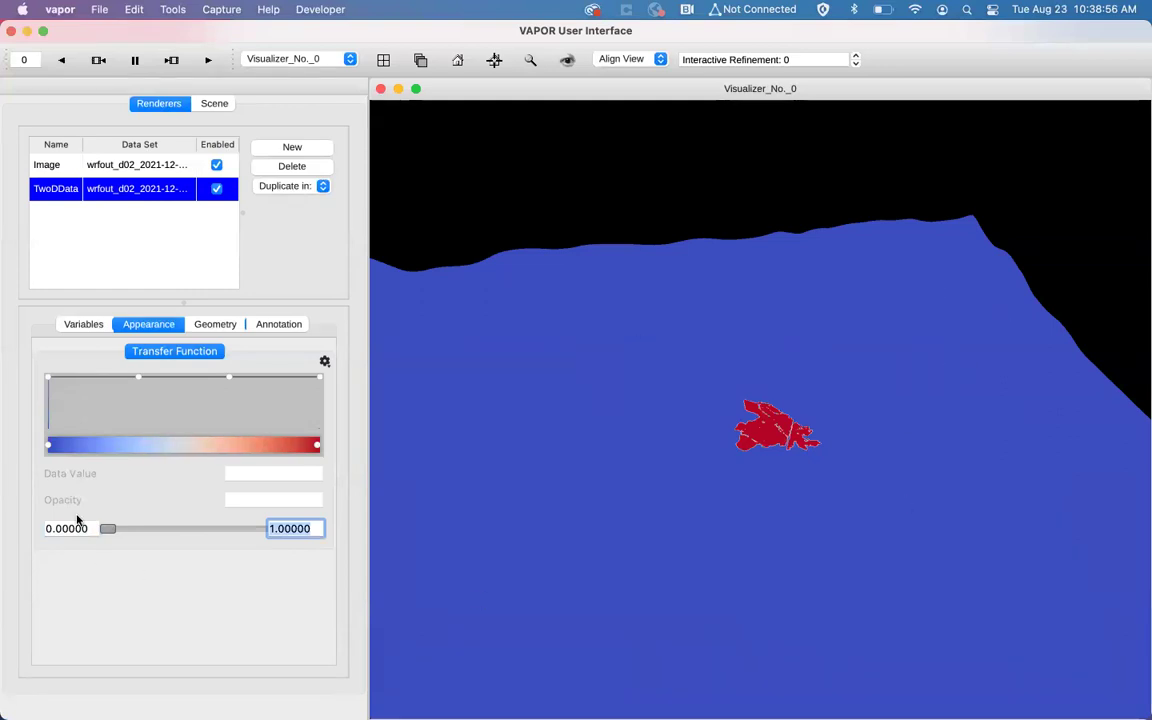
{"action": "left_click", "coordinate": [47, 445]}
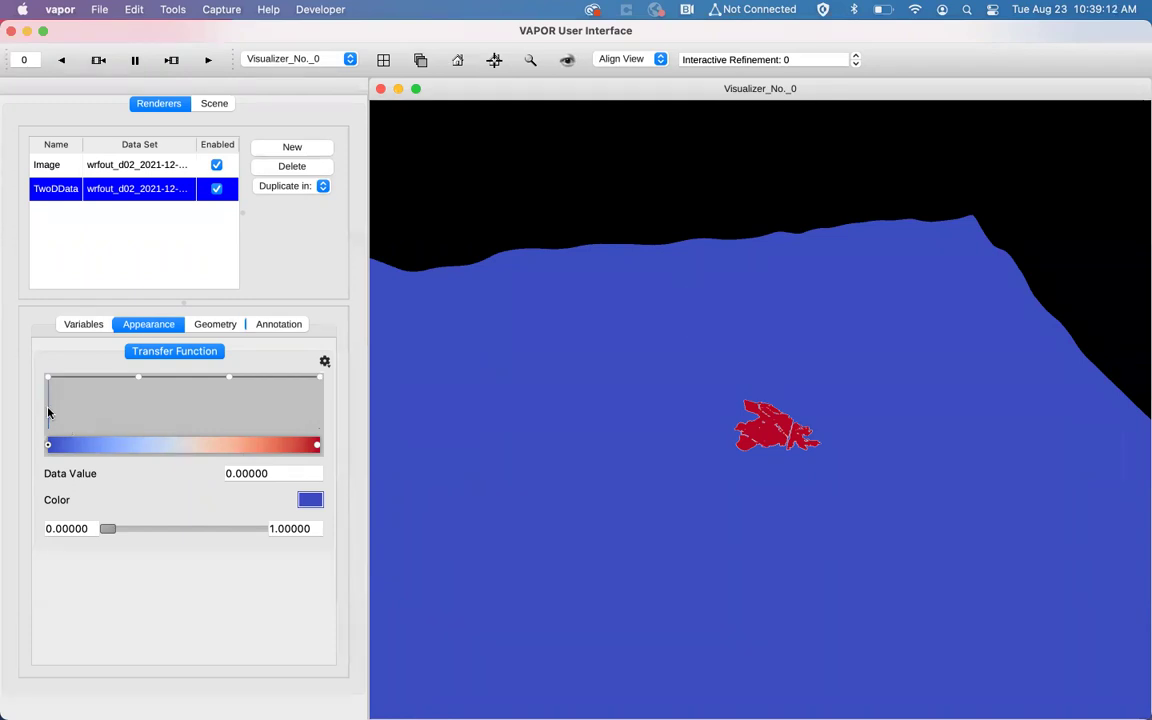
Step: Change the transfer function's histogram scaling to Logarithmic
{"action": "right_click", "coordinate": [252, 411]}
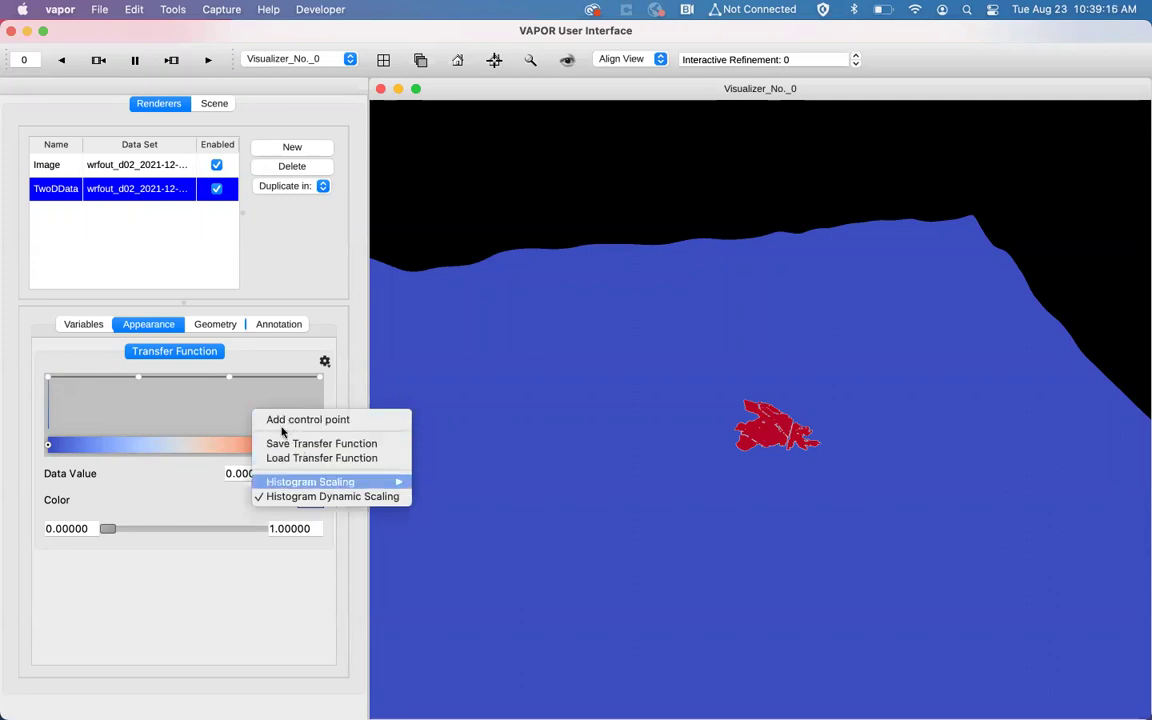
{"action": "mouse_move", "coordinate": [308, 484]}
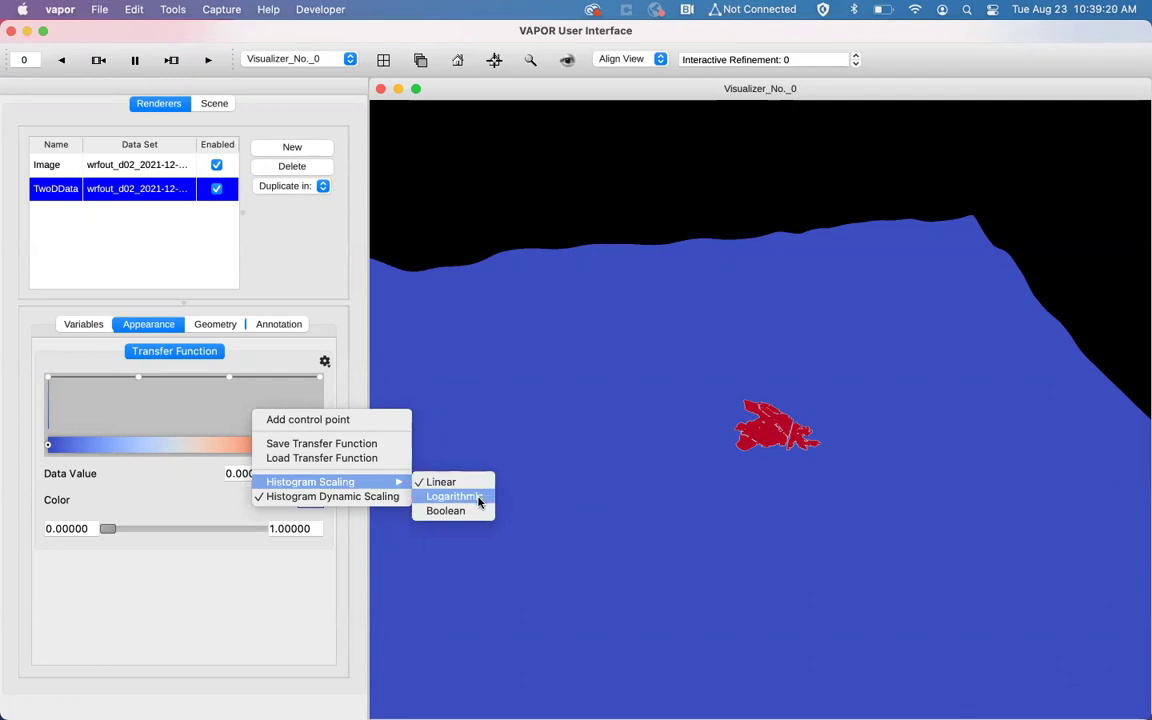
{"action": "left_click", "coordinate": [479, 502]}
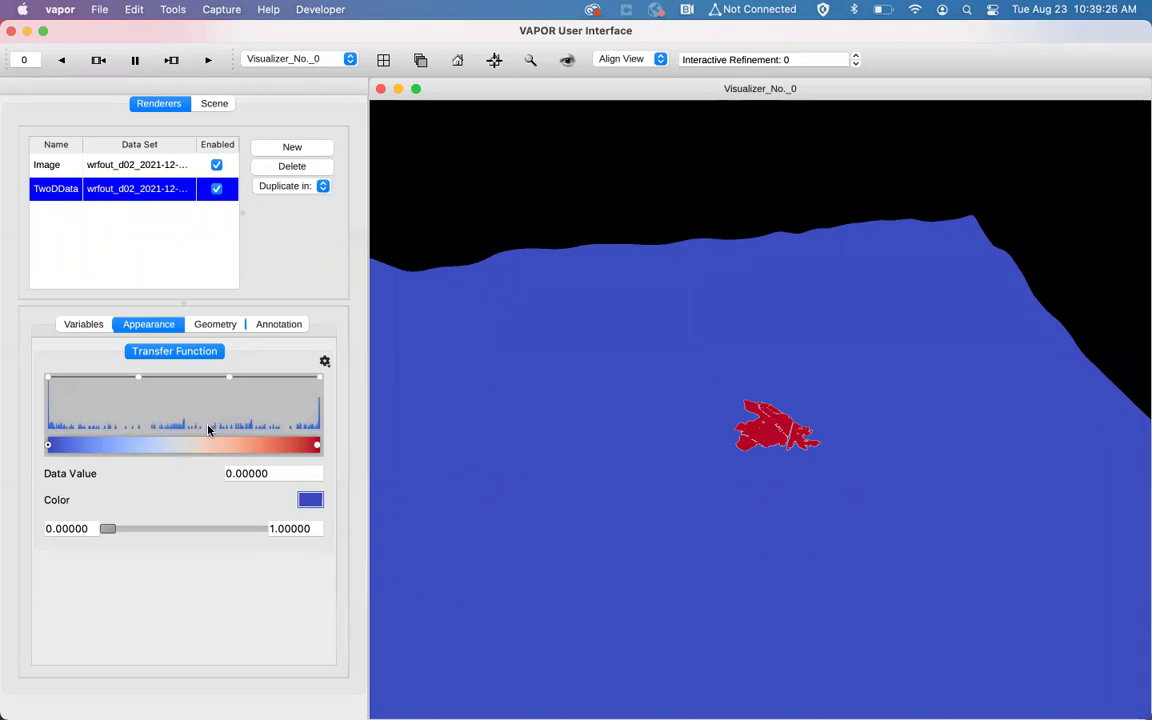
Step: Try repositioning the color control points along the fire layer's colormap while comparing them with the fire perimeter
{"action": "left_click", "coordinate": [316, 446]}
{"action": "left_click", "coordinate": [48, 446]}
{"action": "scroll", "coordinate": [766, 390], "scroll_direction": "up", "scroll_amount": 3}
{"action": "scroll", "coordinate": [766, 390], "scroll_direction": "up", "scroll_amount": 5}
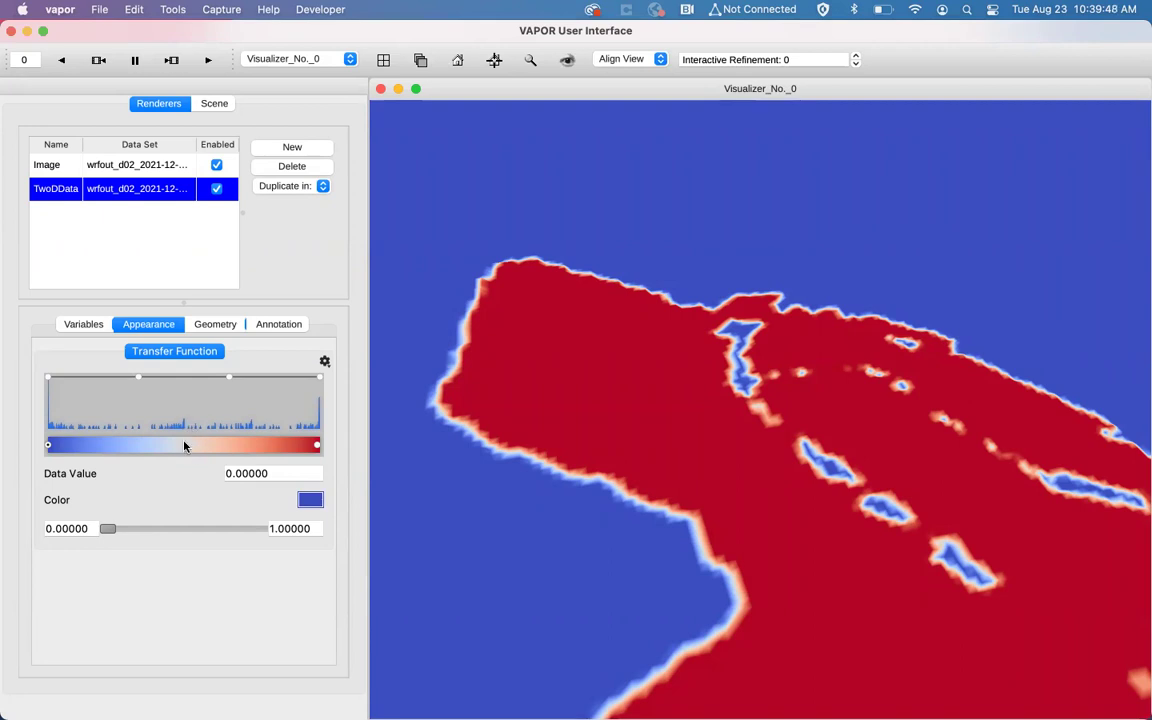
{"action": "left_click_drag", "start_coordinate": [51, 446], "coordinate": [40, 404]}
{"action": "left_click", "coordinate": [295, 450]}
{"action": "left_click_drag", "start_coordinate": [295, 450], "coordinate": [64, 448]}
{"action": "left_click_drag", "start_coordinate": [163, 449], "coordinate": [378, 437]}
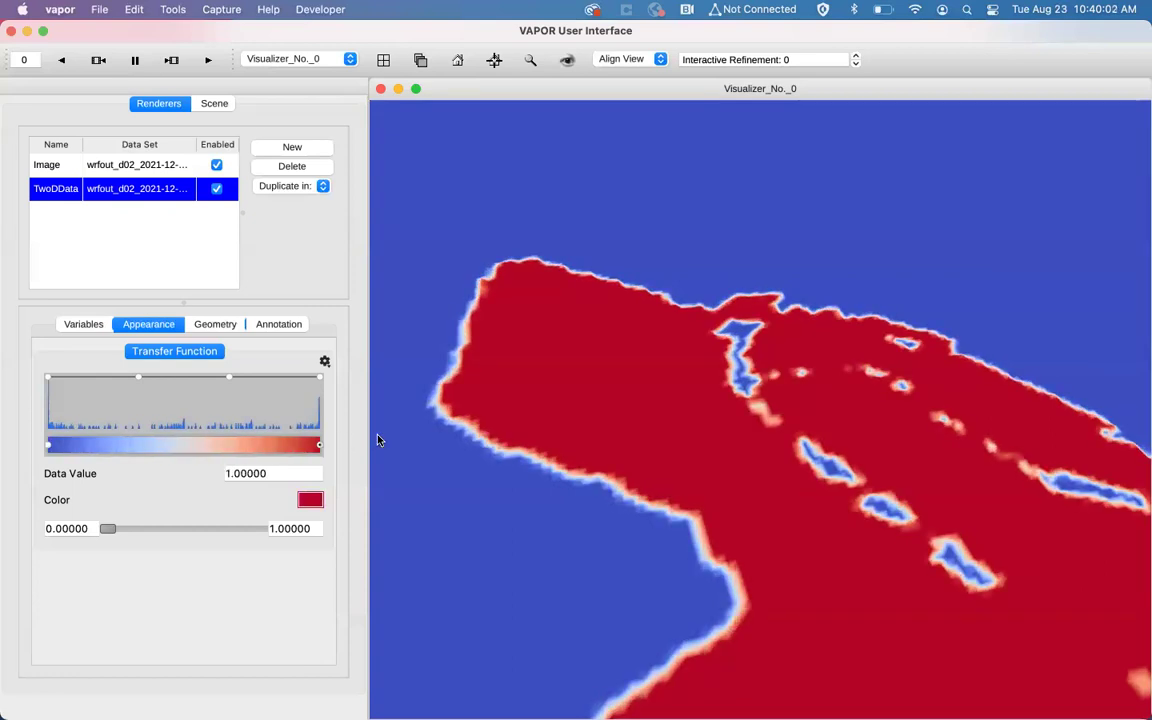
{"action": "left_click", "coordinate": [189, 451]}
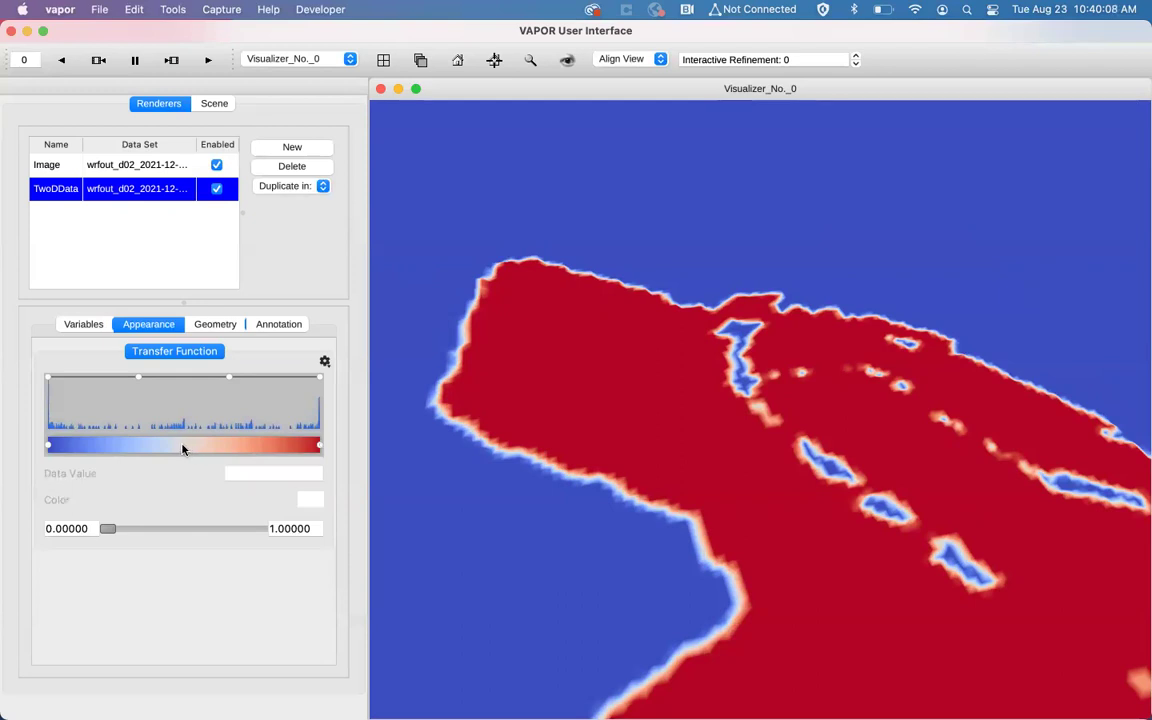
{"action": "double_click", "coordinate": [186, 445]}
{"action": "left_click_drag", "start_coordinate": [186, 445], "coordinate": [160, 449]}
{"action": "left_click", "coordinate": [240, 529]}
{"action": "left_click_drag", "start_coordinate": [636, 270], "coordinate": [639, 431]}
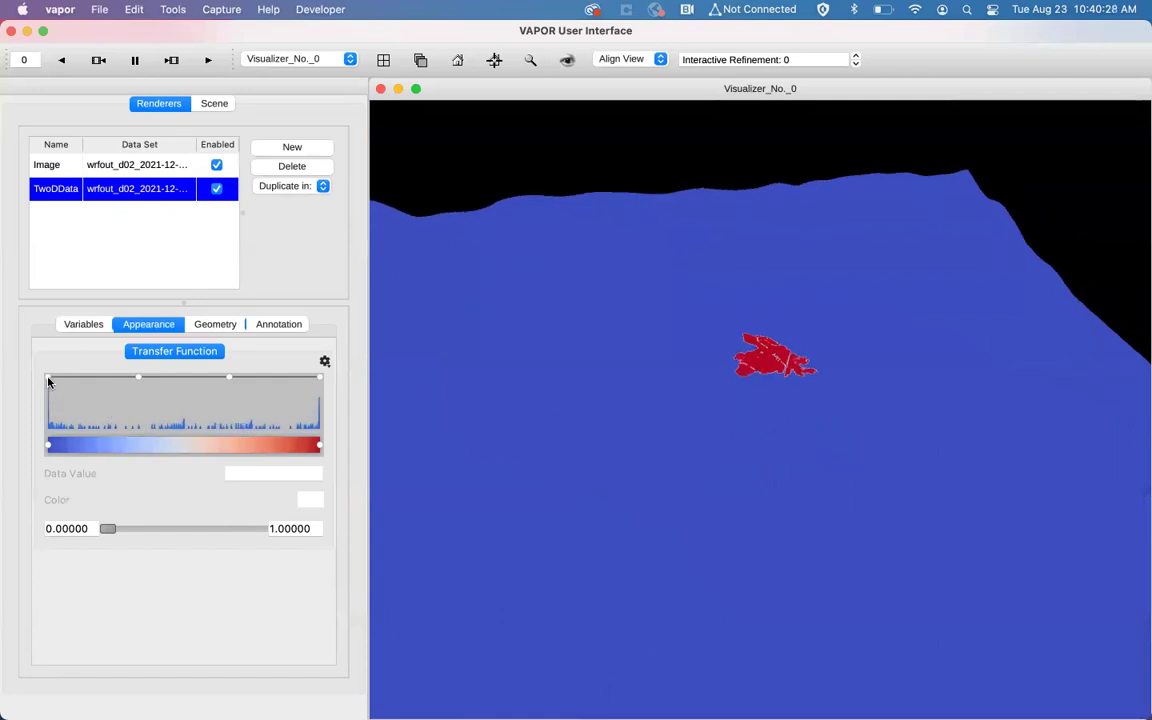
Step: Lower the opacity control point at data value 0 to an opacity of 0 so unburned areas become transparent
{"action": "left_click", "coordinate": [48, 377]}
{"action": "left_click", "coordinate": [139, 377]}
{"action": "left_click", "coordinate": [229, 377]}
{"action": "left_click", "coordinate": [319, 377]}
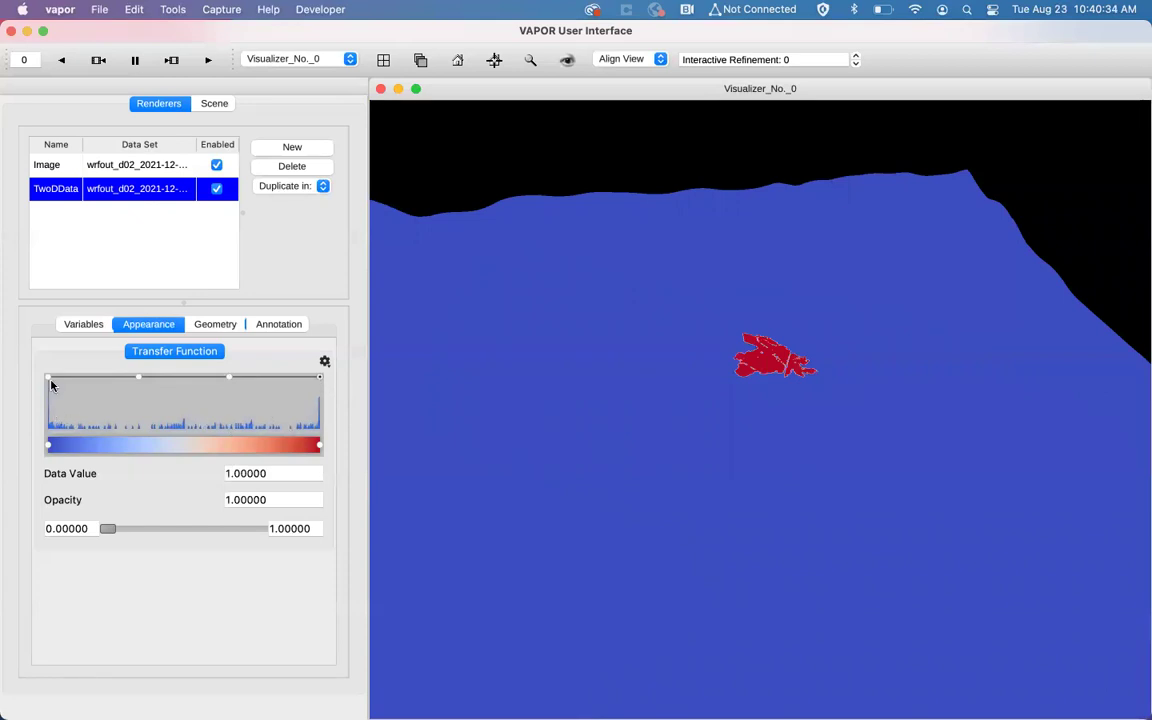
{"action": "left_click_drag", "start_coordinate": [48, 378], "coordinate": [37, 437]}
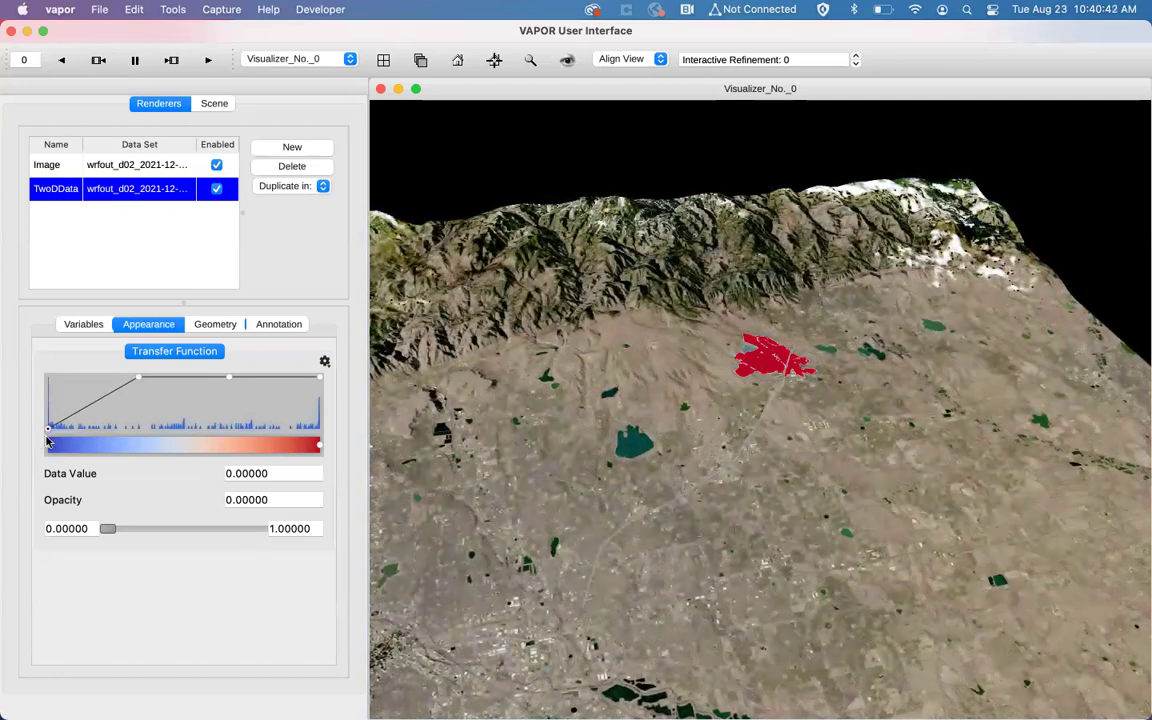
{"action": "left_click", "coordinate": [139, 379]}
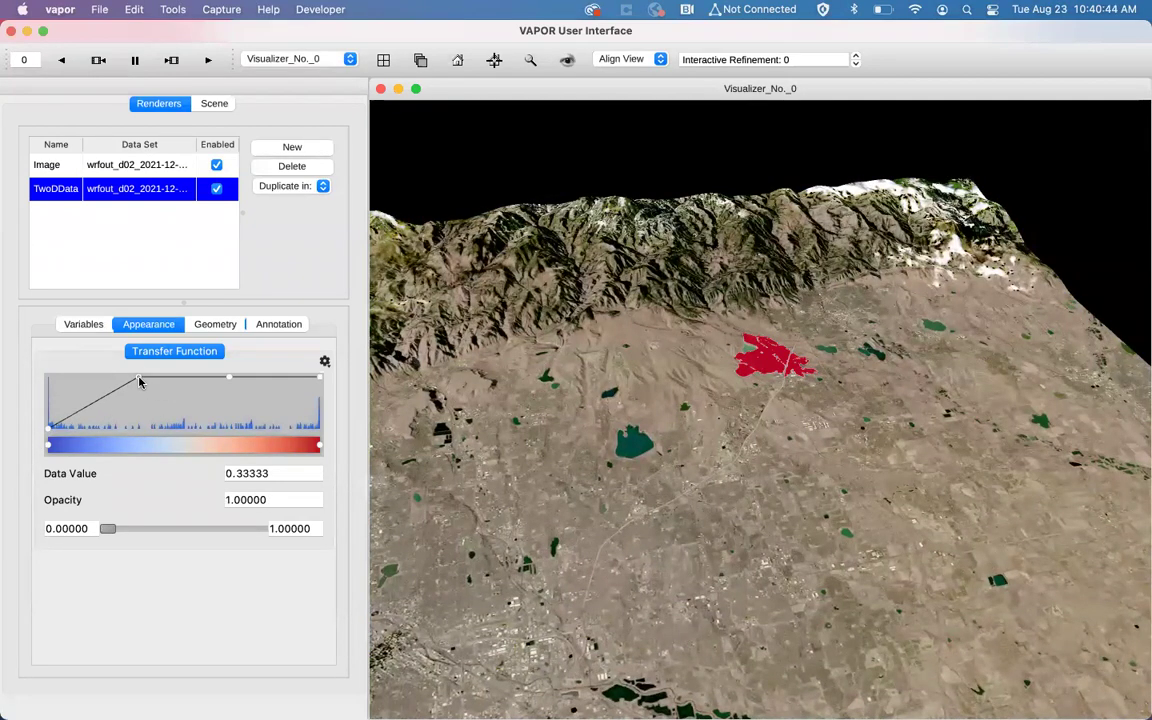
{"action": "left_click", "coordinate": [48, 428]}
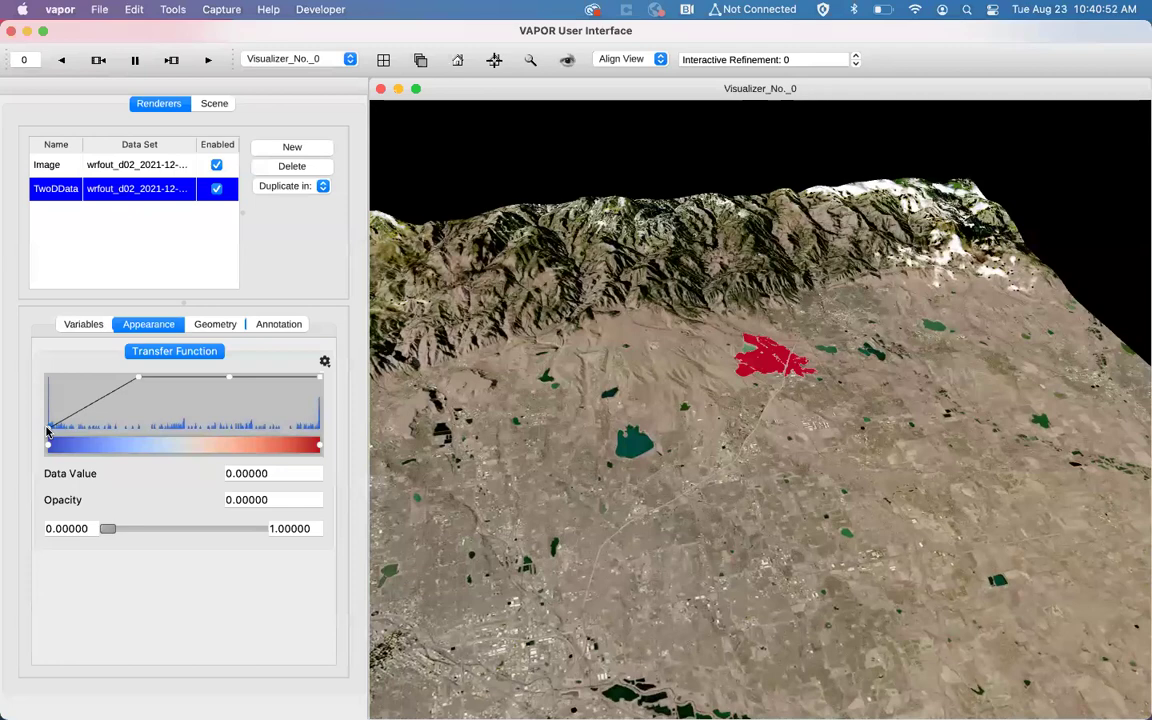
Step: Reverse the fire area layer's colormap
{"action": "scroll", "coordinate": [775, 310], "scroll_direction": "up", "scroll_amount": 5}
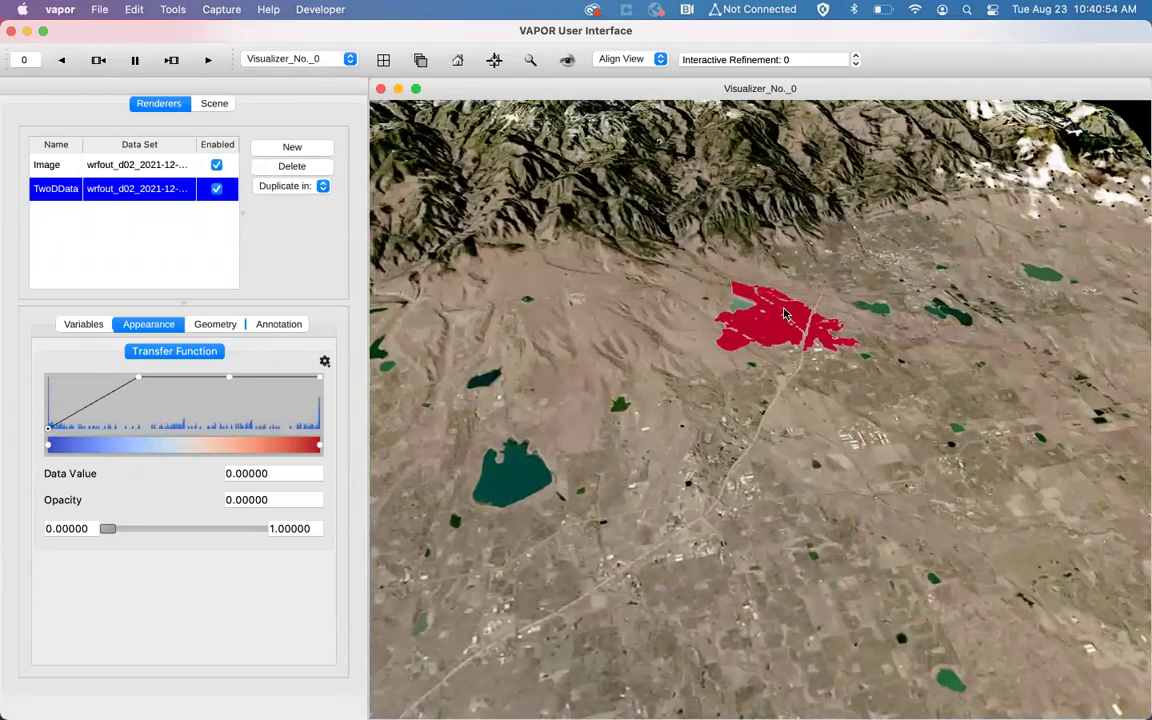
{"action": "scroll", "coordinate": [785, 314], "scroll_direction": "up", "scroll_amount": 10}
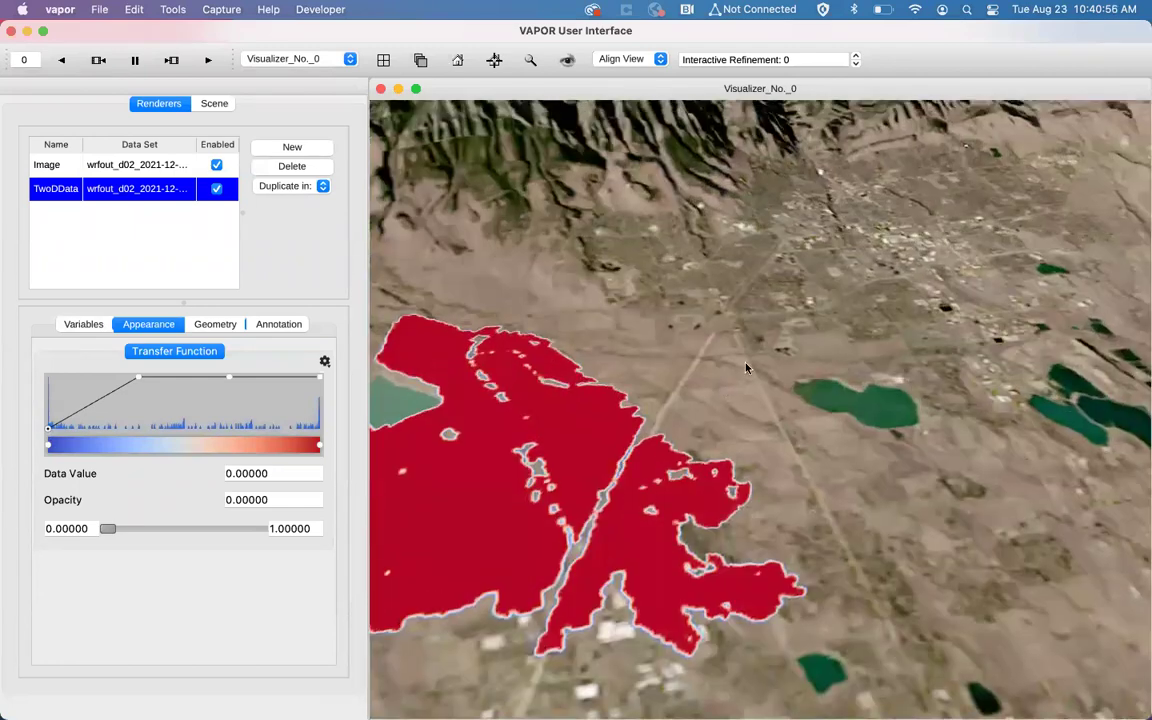
{"action": "middle_click_drag", "start_coordinate": [745, 363], "coordinate": [734, 360]}
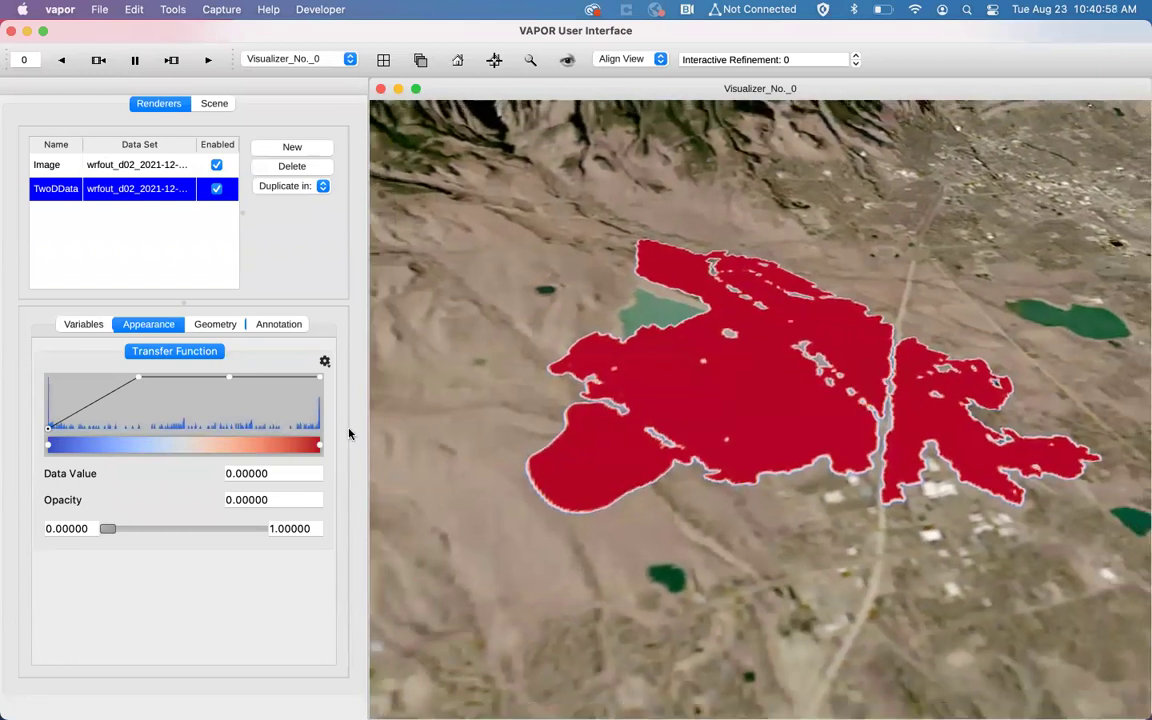
{"action": "left_click", "coordinate": [325, 363]}
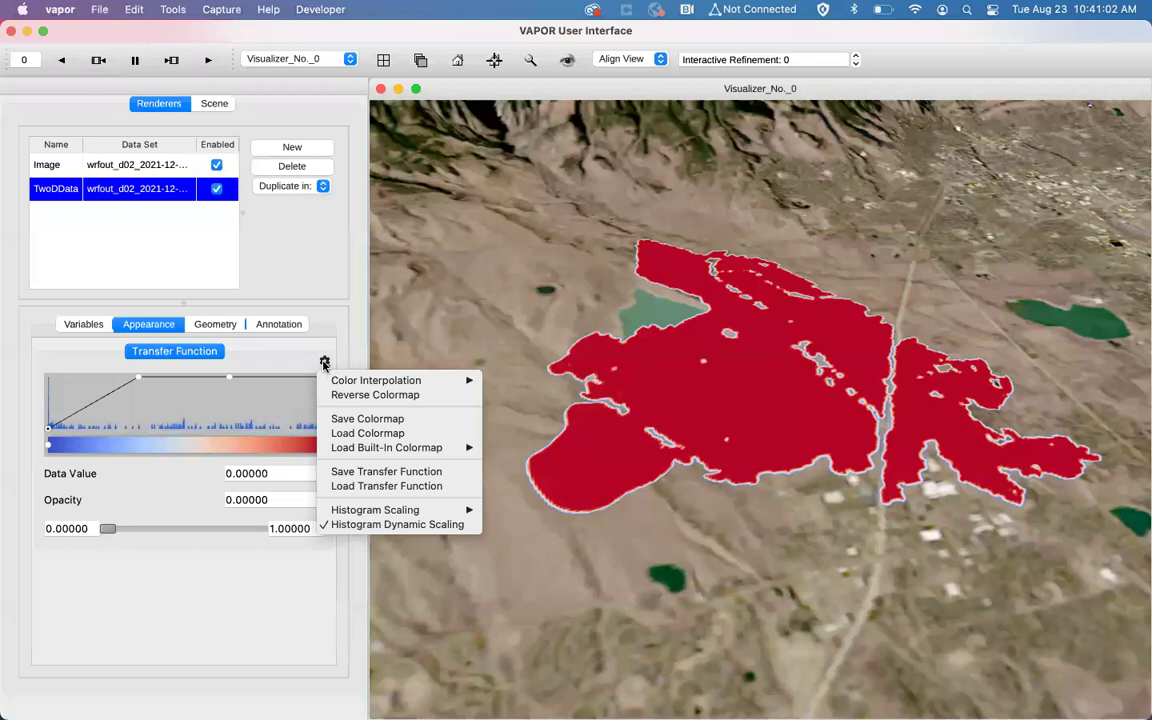
{"action": "mouse_move", "coordinate": [356, 385]}
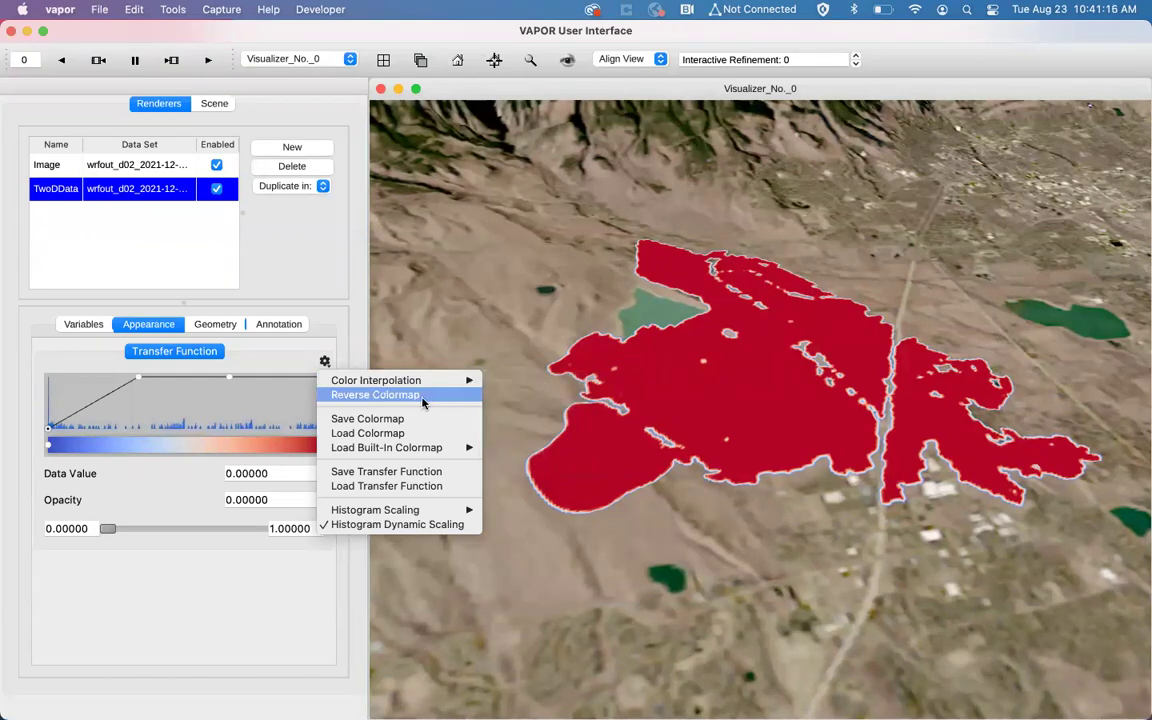
{"action": "left_click", "coordinate": [412, 400]}
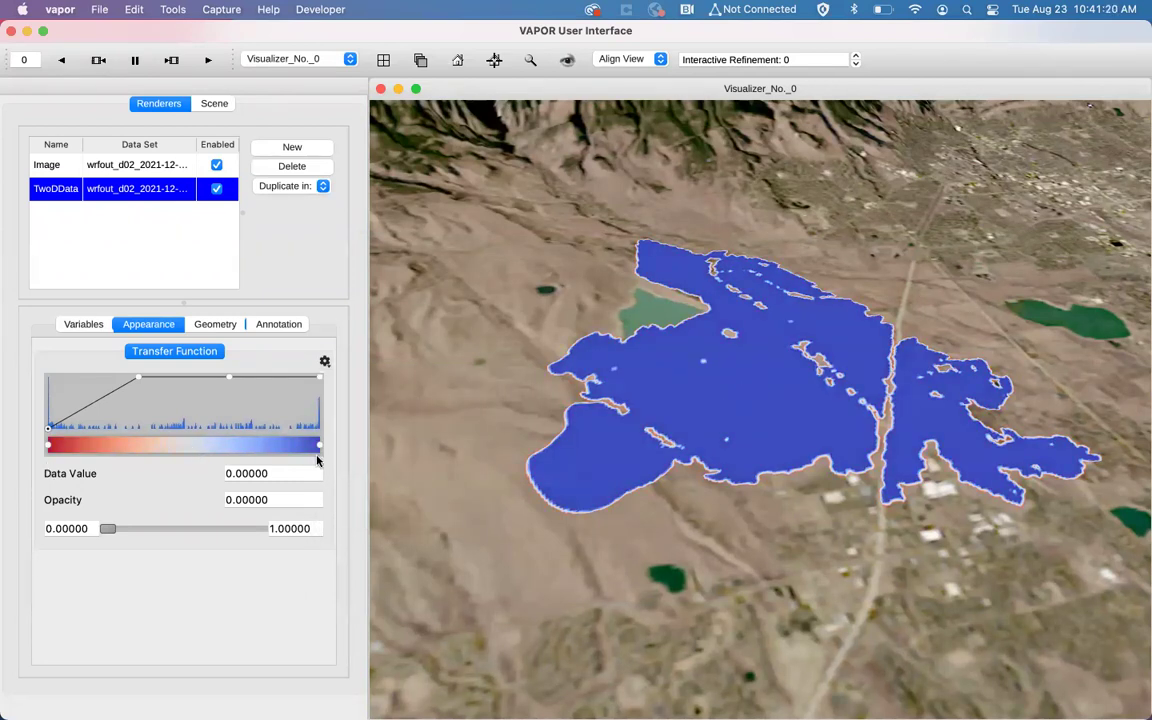
Step: Load the built-in sequential colormap BlackBody for the fire area layer
{"action": "left_click", "coordinate": [325, 364]}
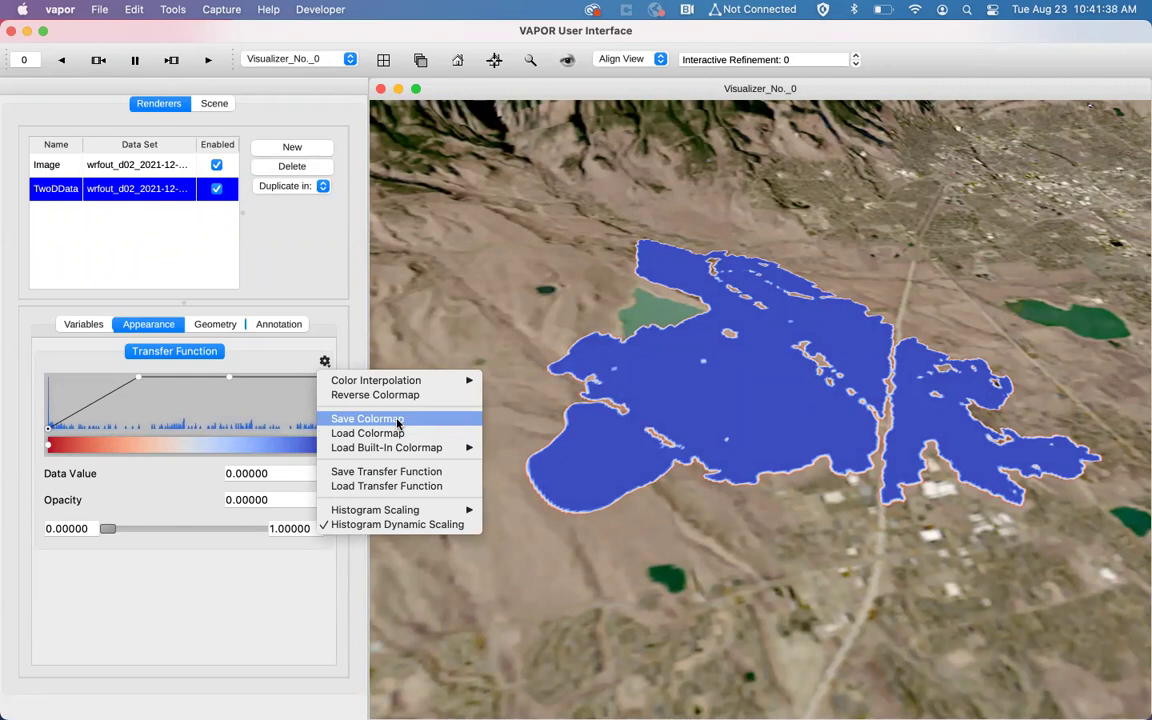
{"action": "mouse_move", "coordinate": [419, 447]}
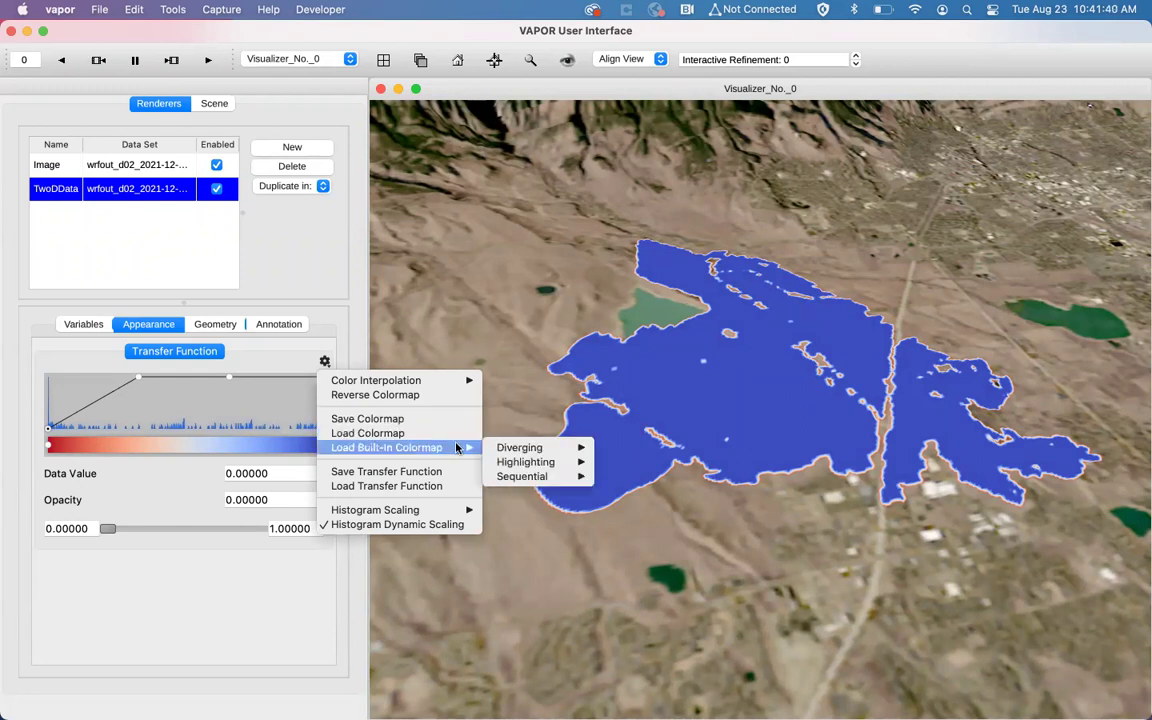
{"action": "mouse_move", "coordinate": [493, 452]}
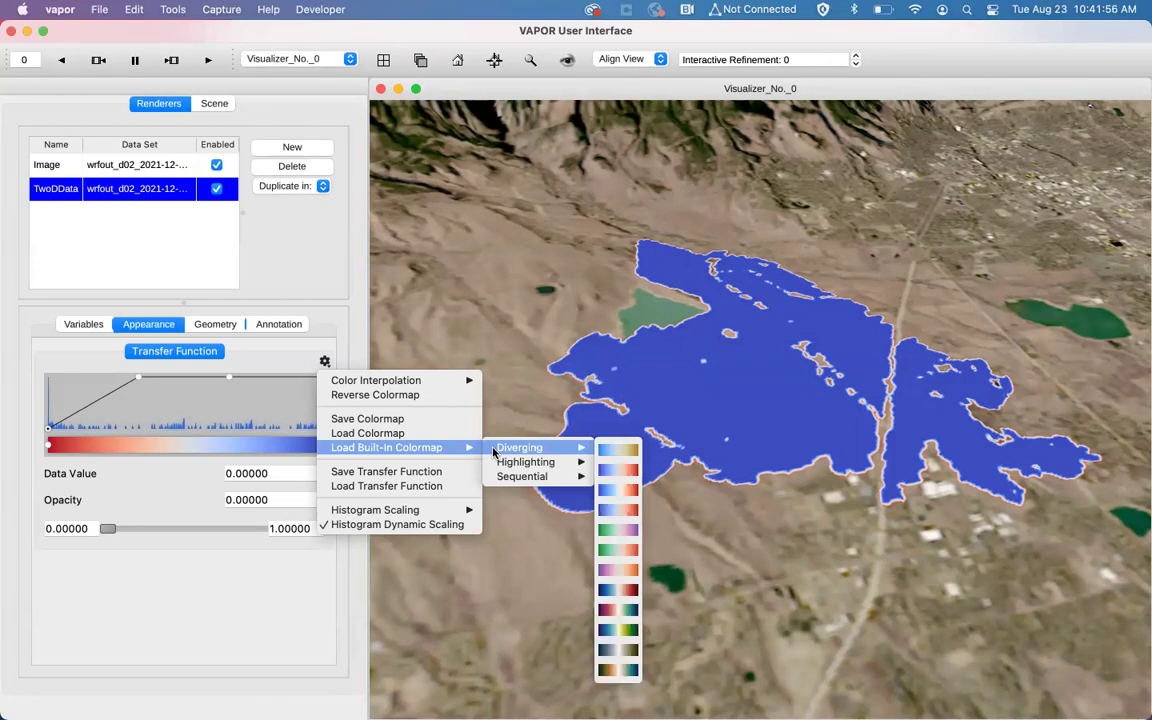
{"action": "left_click", "coordinate": [295, 418]}
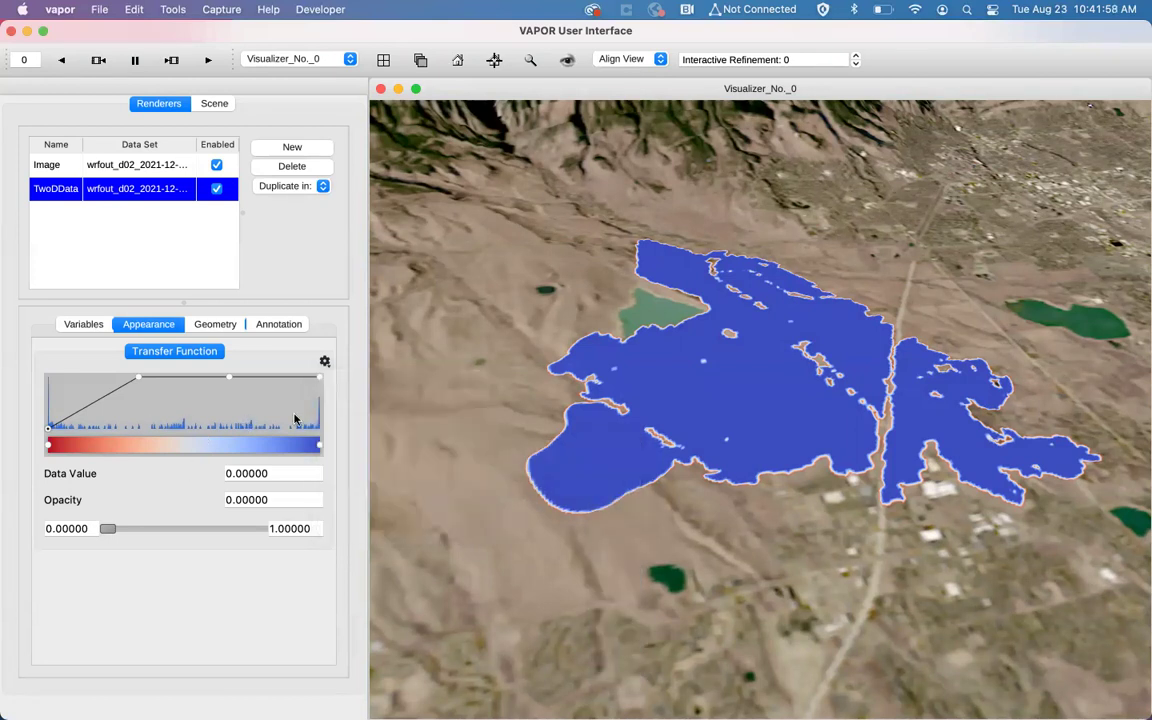
{"action": "left_click", "coordinate": [324, 362]}
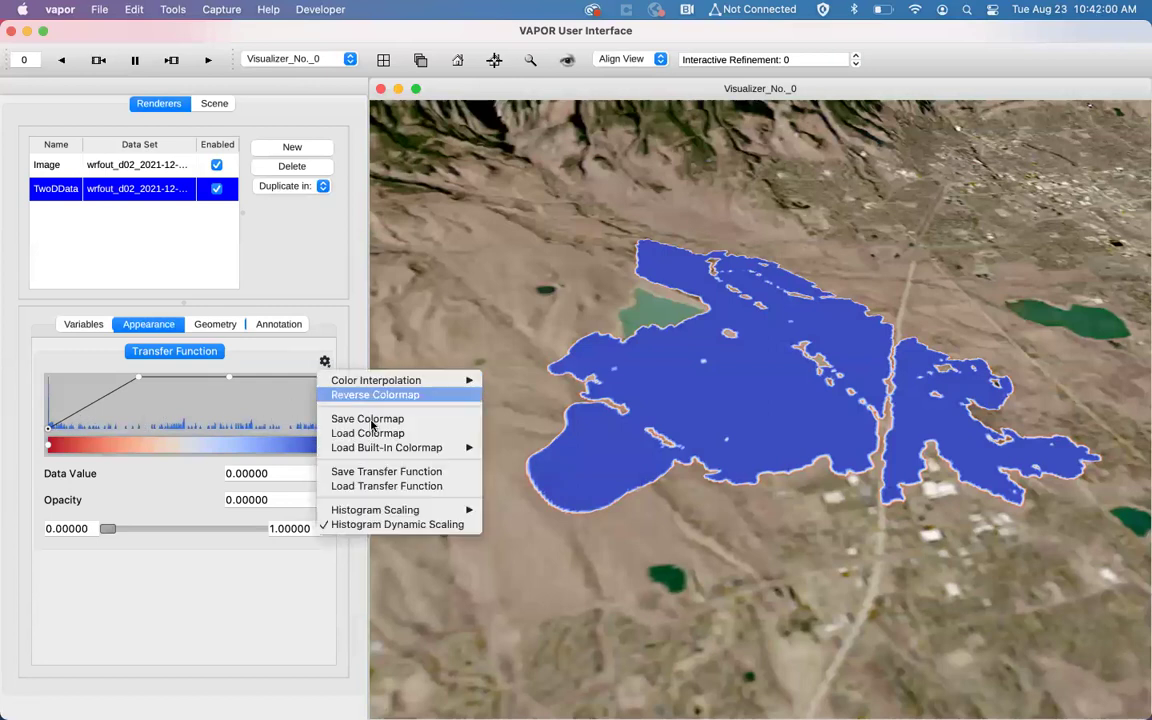
{"action": "mouse_move", "coordinate": [541, 465]}
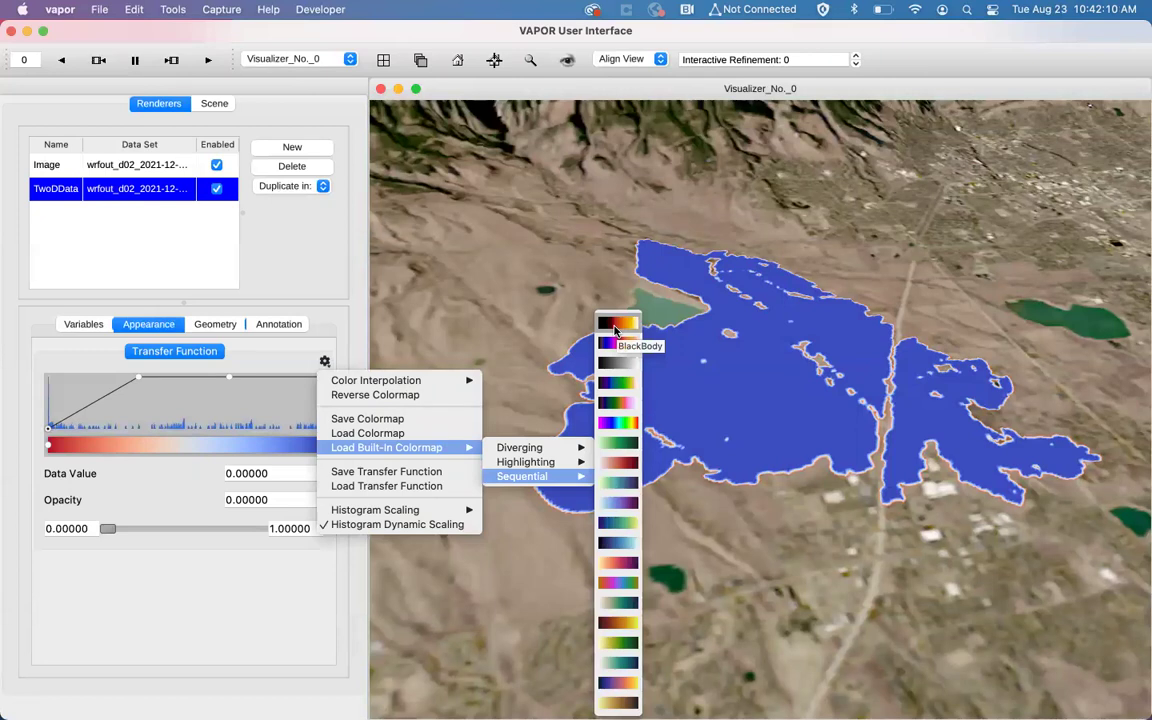
{"action": "left_click", "coordinate": [615, 326]}
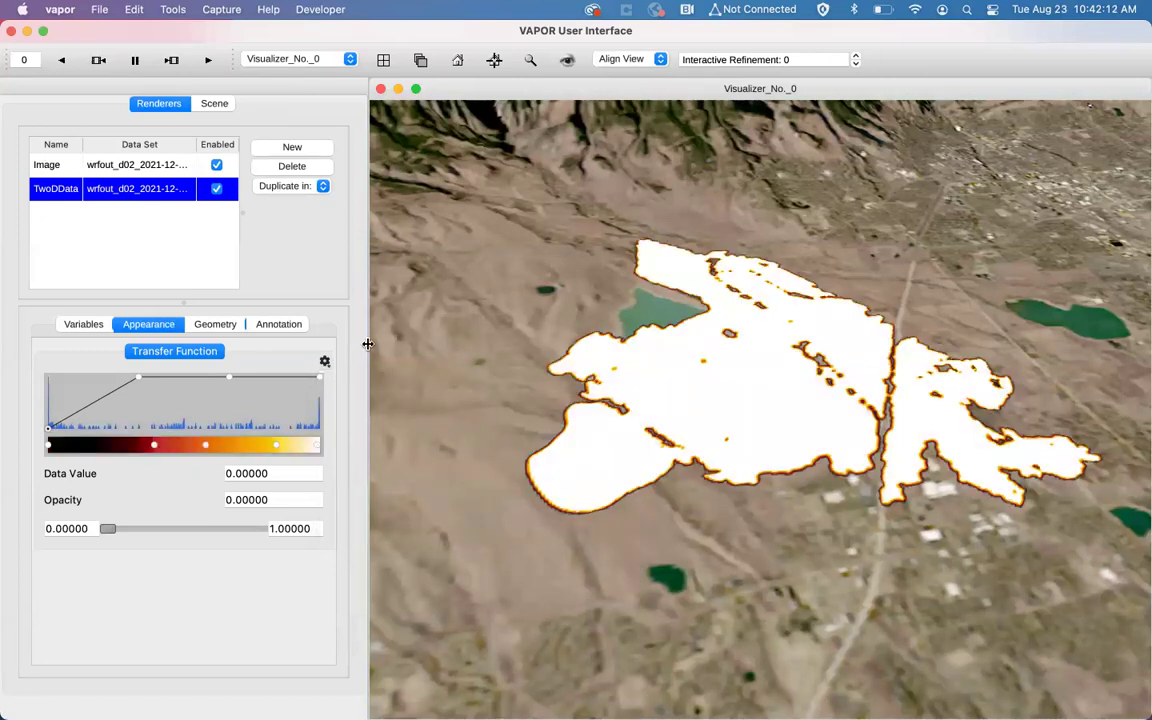
Step: Reverse the fire area layer's colormap and move its highest opacity control point to data value 0.90294 with opacity 0.18462
{"action": "right_click", "coordinate": [244, 451]}
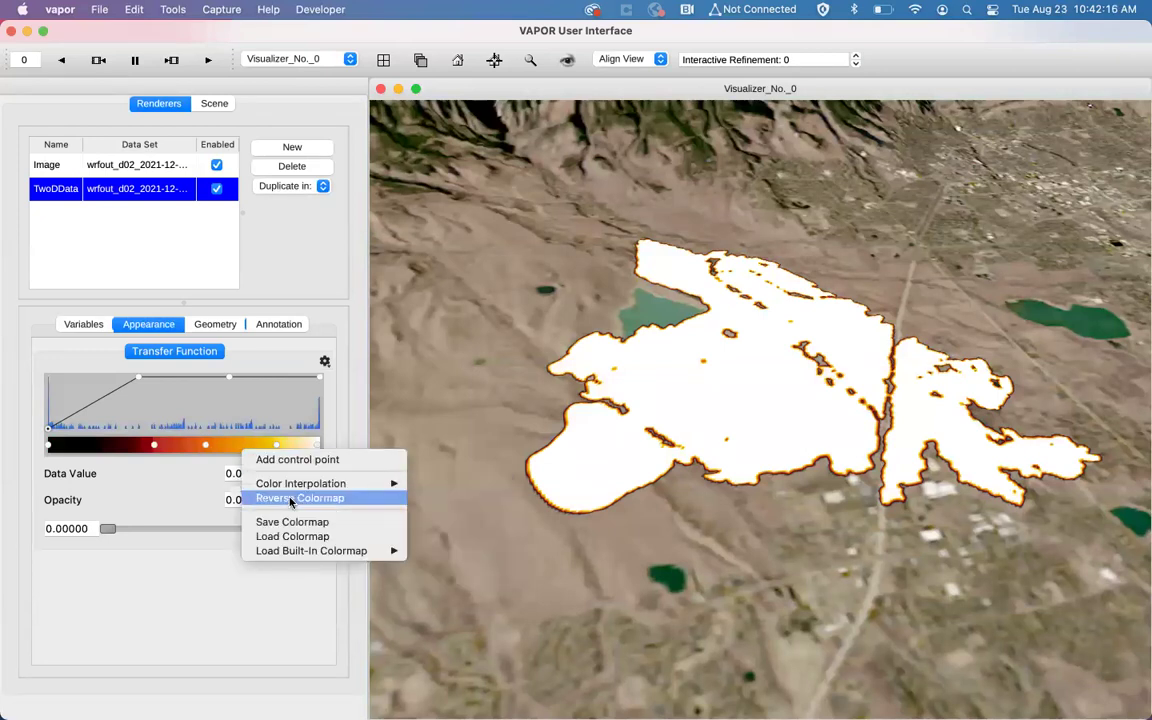
{"action": "left_click", "coordinate": [293, 498]}
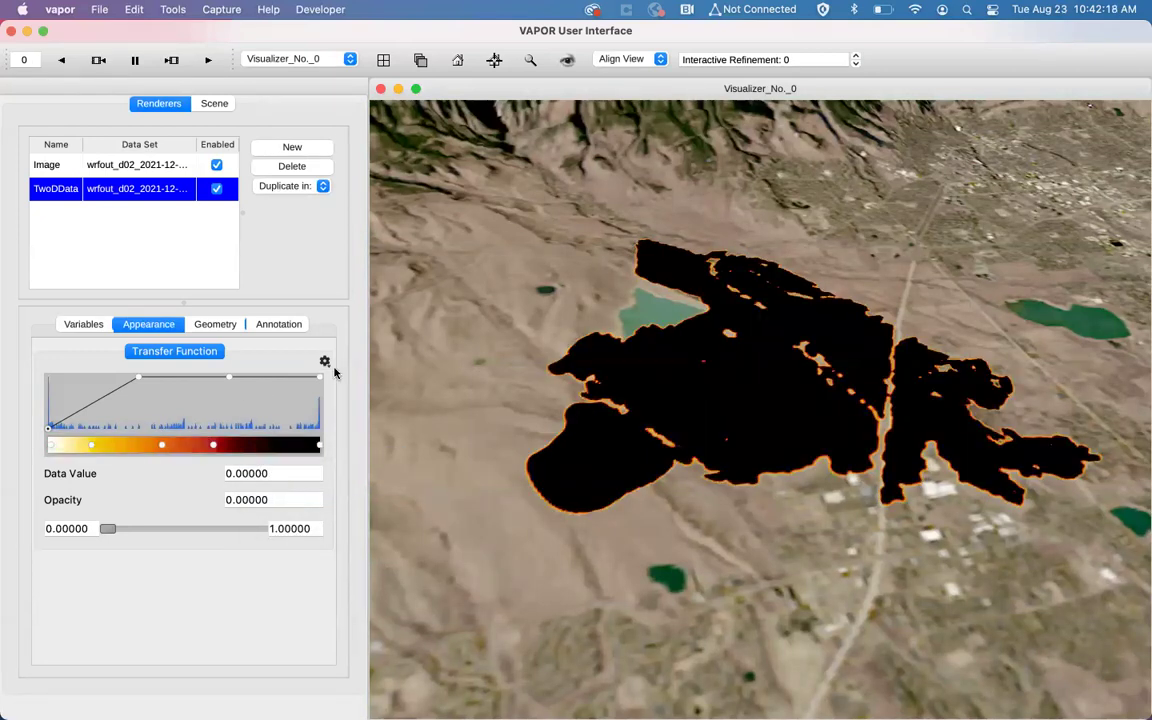
{"action": "left_click_drag", "start_coordinate": [319, 379], "coordinate": [293, 422]}
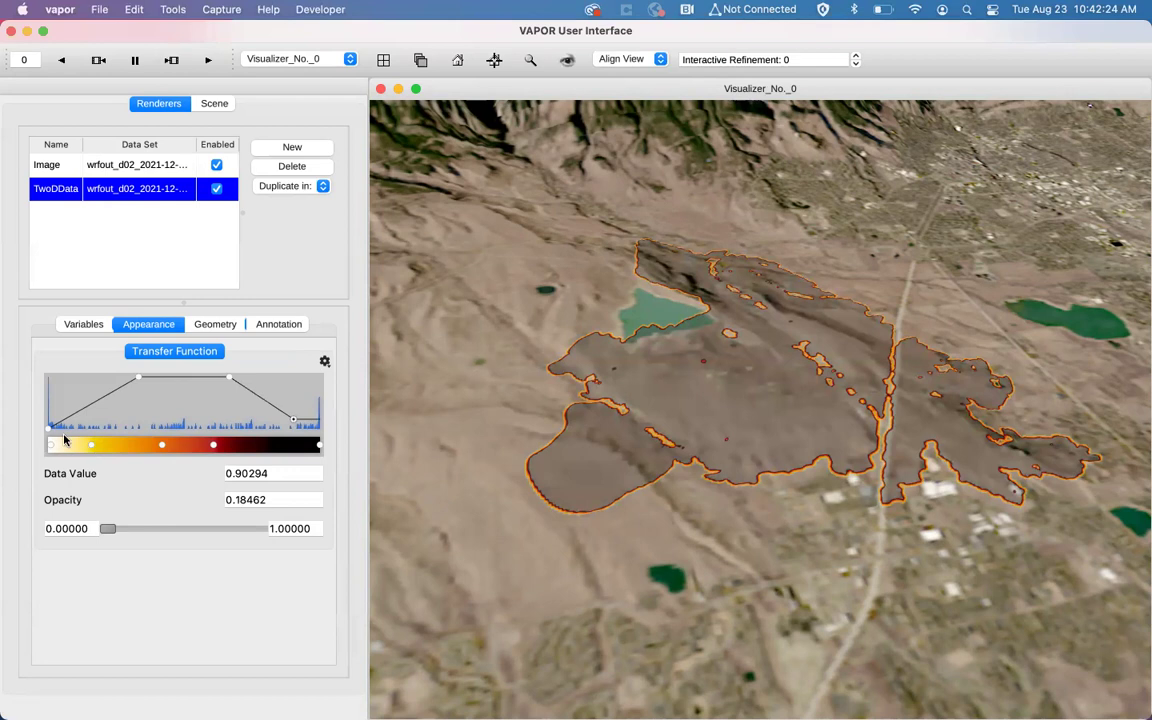
Step: Move the fire area layer's second opacity control point to data value 0.01275 with an opacity of 1
{"action": "scroll", "coordinate": [702, 409], "scroll_direction": "up", "scroll_amount": 5}
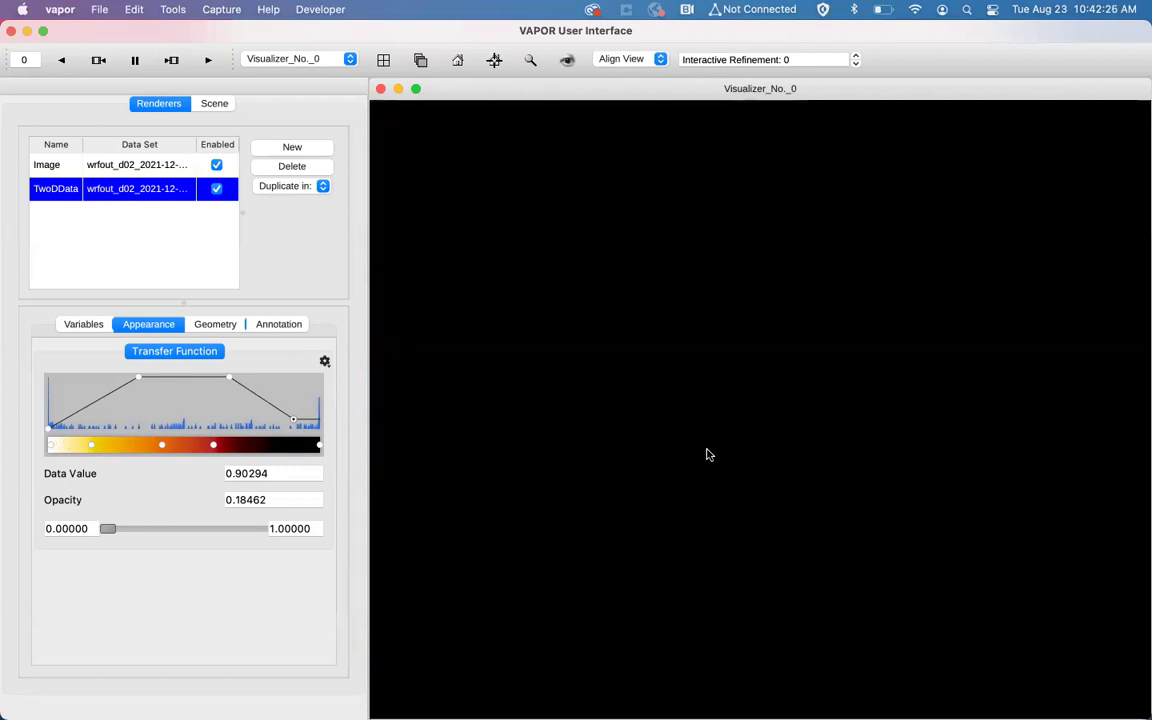
{"action": "scroll", "coordinate": [709, 469], "scroll_direction": "down", "scroll_amount": 5}
{"action": "left_click_drag", "start_coordinate": [710, 468], "coordinate": [712, 460]}
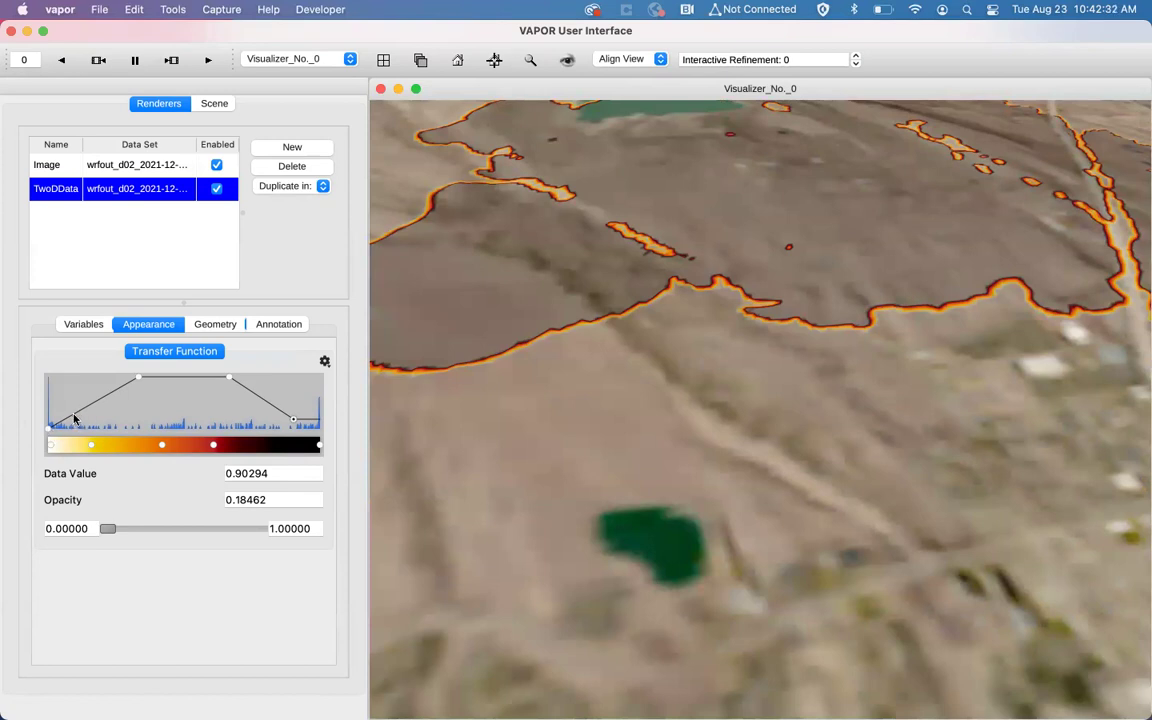
{"action": "left_click_drag", "start_coordinate": [138, 377], "coordinate": [52, 376]}
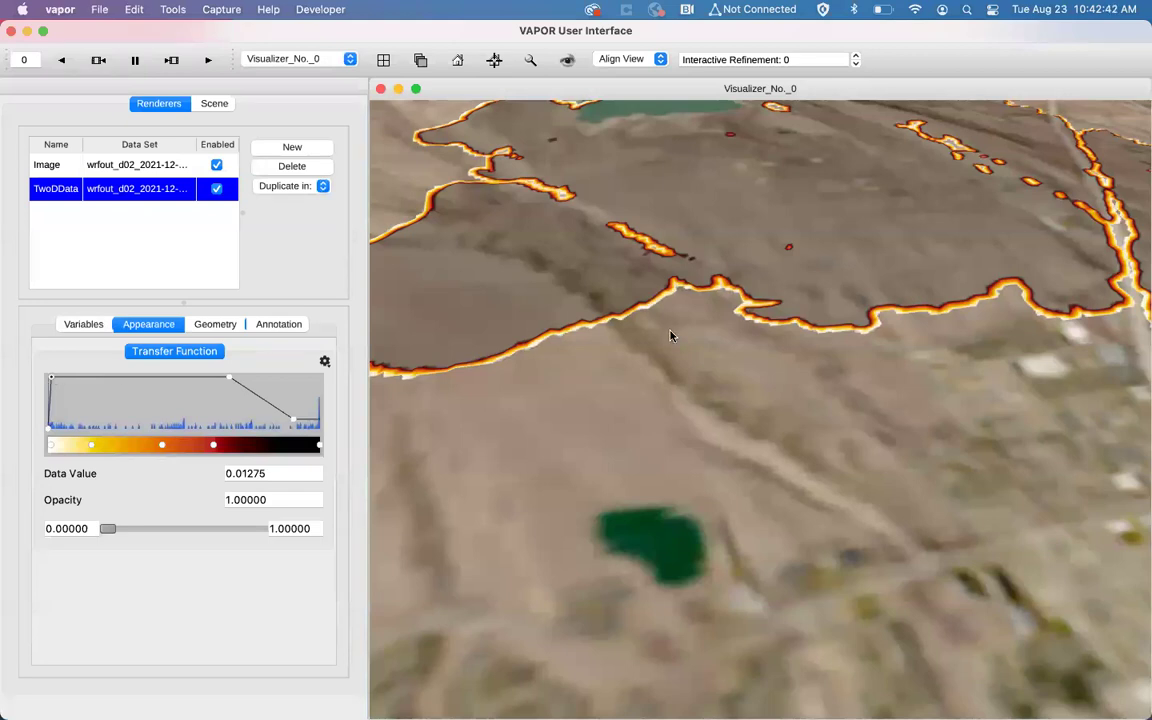
Step: Slightly raise the flat high-value end of the fire area layer's opacity curve to darken the burned area
{"action": "left_click_drag", "start_coordinate": [671, 331], "coordinate": [670, 334]}
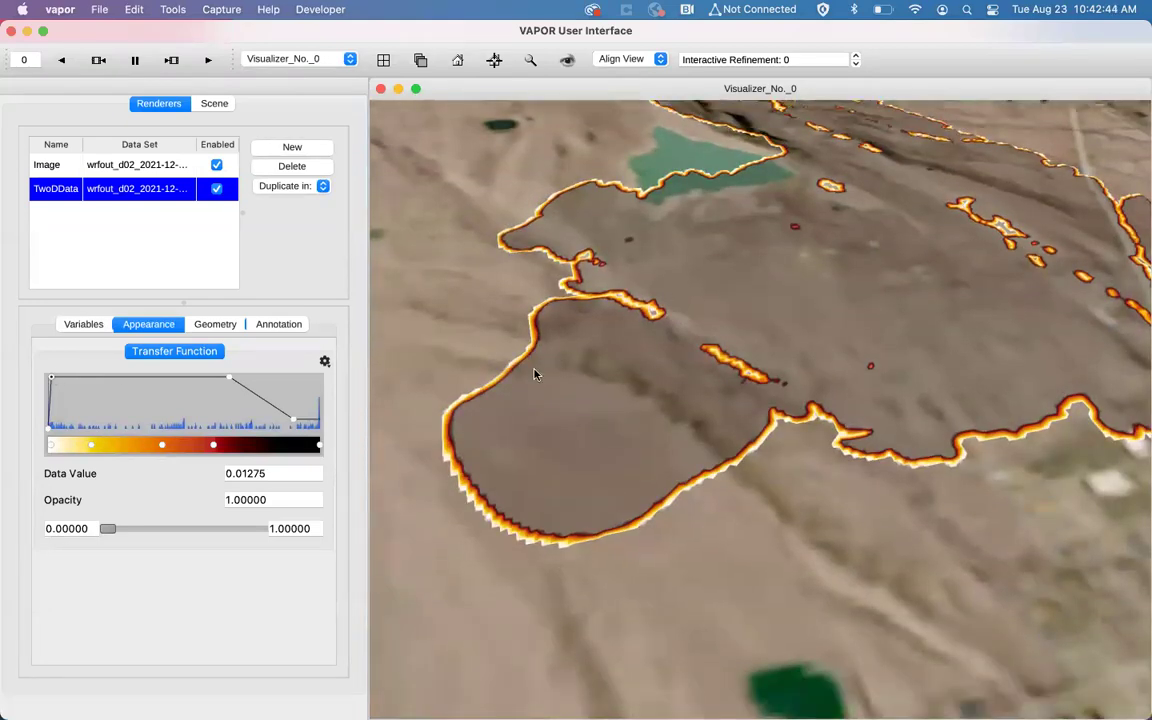
{"action": "left_click_drag", "start_coordinate": [450, 427], "coordinate": [818, 425]}
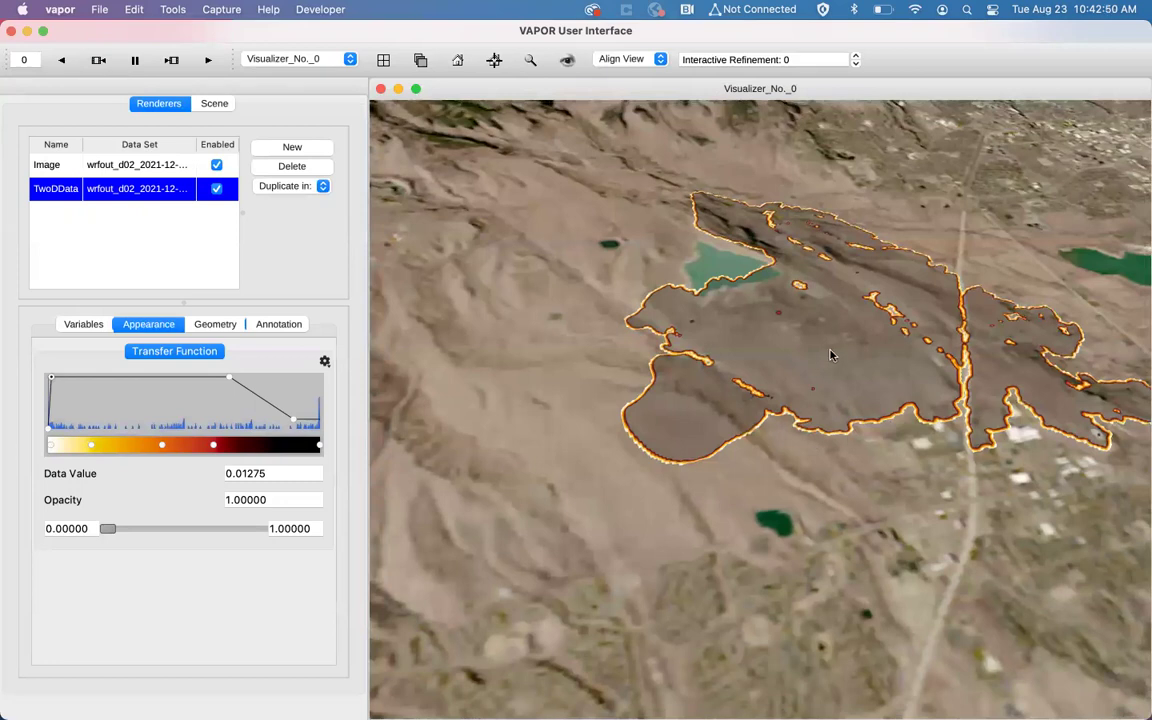
{"action": "left_click_drag", "start_coordinate": [830, 352], "coordinate": [818, 354]}
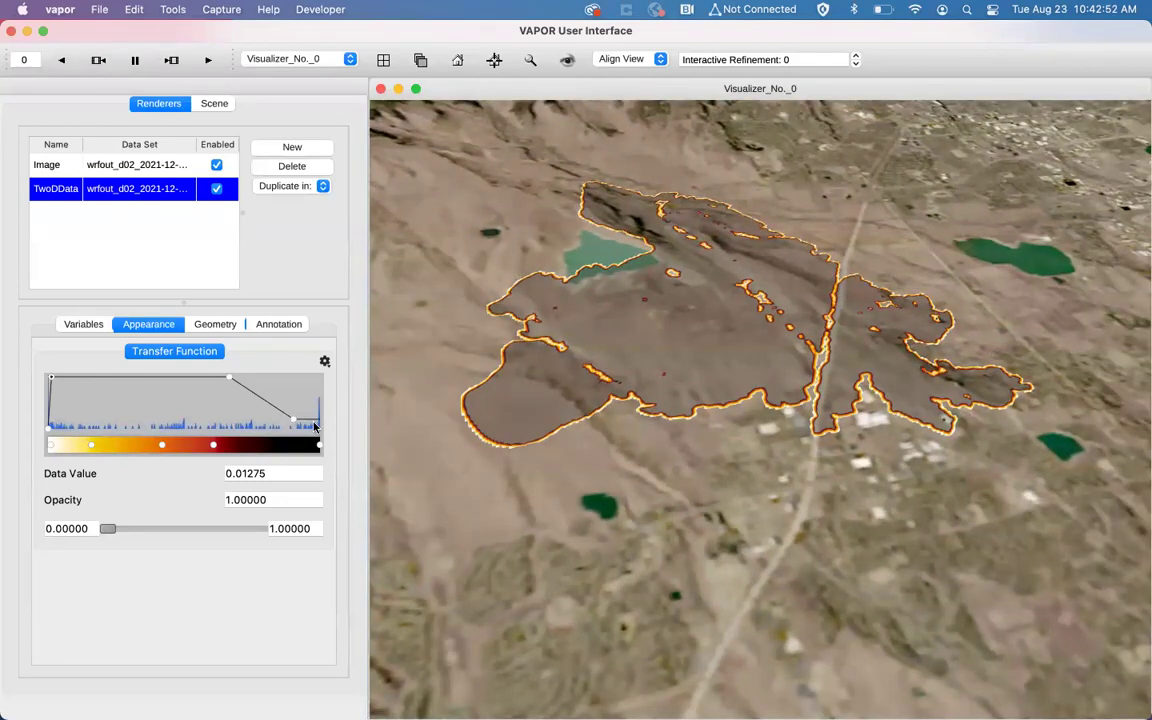
{"action": "left_click_drag", "start_coordinate": [313, 424], "coordinate": [316, 413]}
{"action": "scroll", "coordinate": [818, 371], "scroll_direction": "down", "scroll_amount": 5}
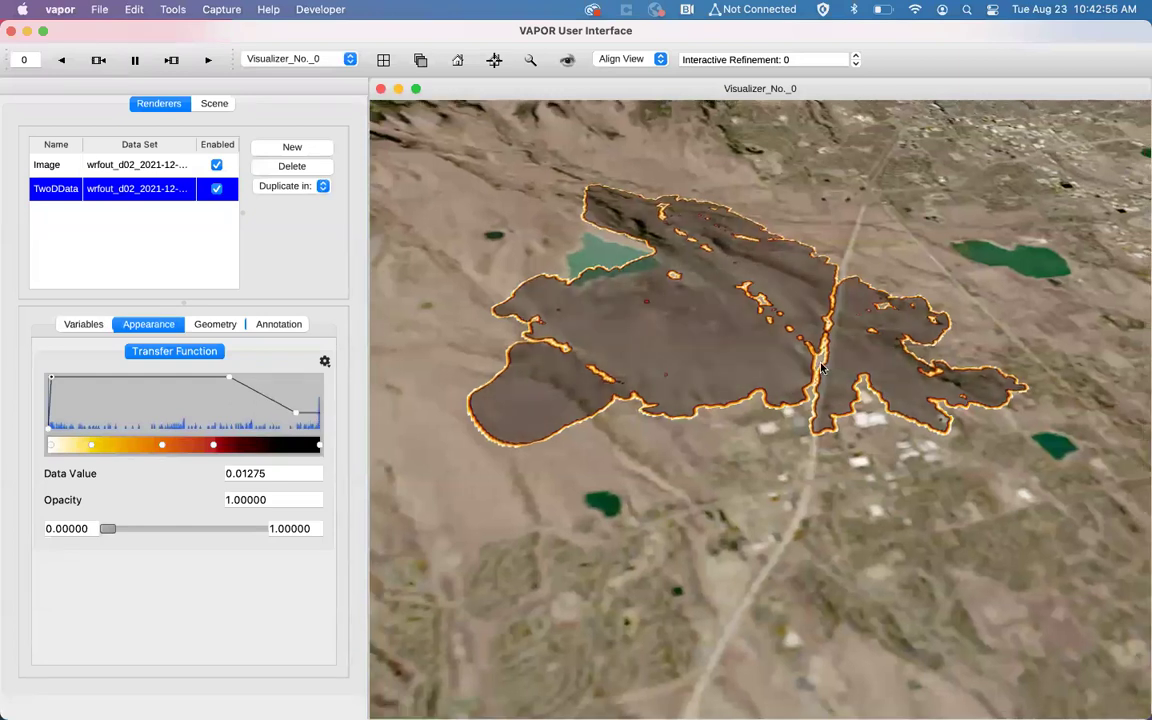
{"action": "left_click_drag", "start_coordinate": [735, 401], "coordinate": [933, 374]}
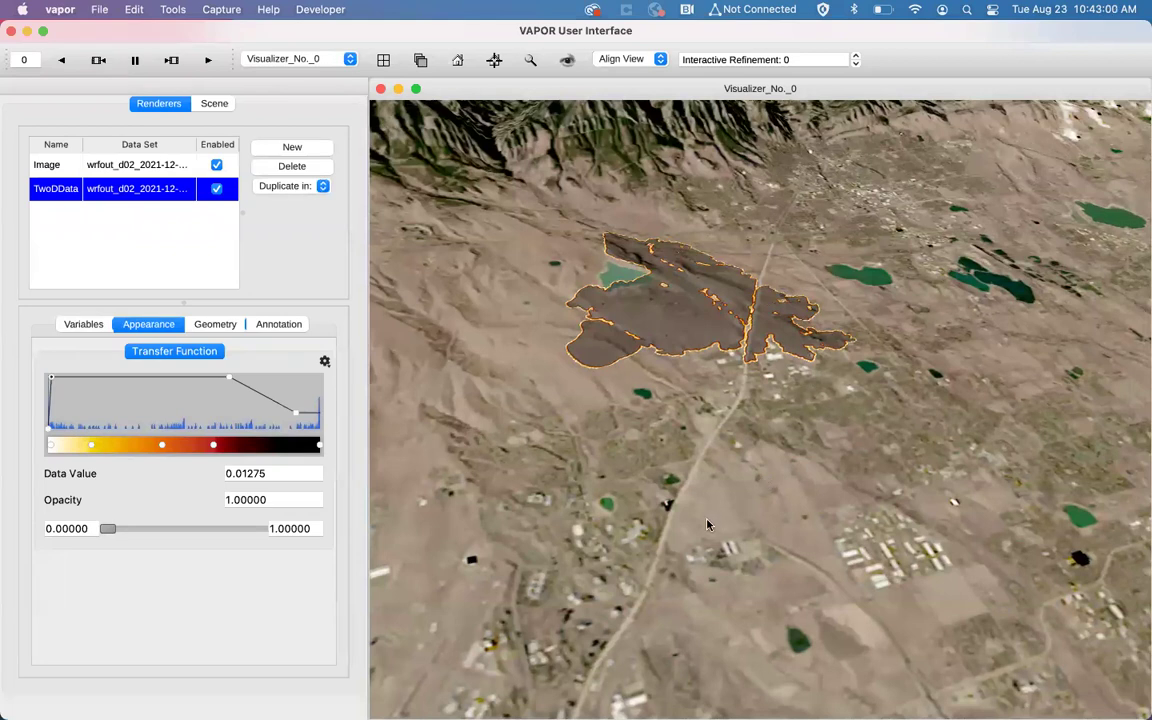
{"action": "left_click_drag", "start_coordinate": [735, 310], "coordinate": [752, 286]}
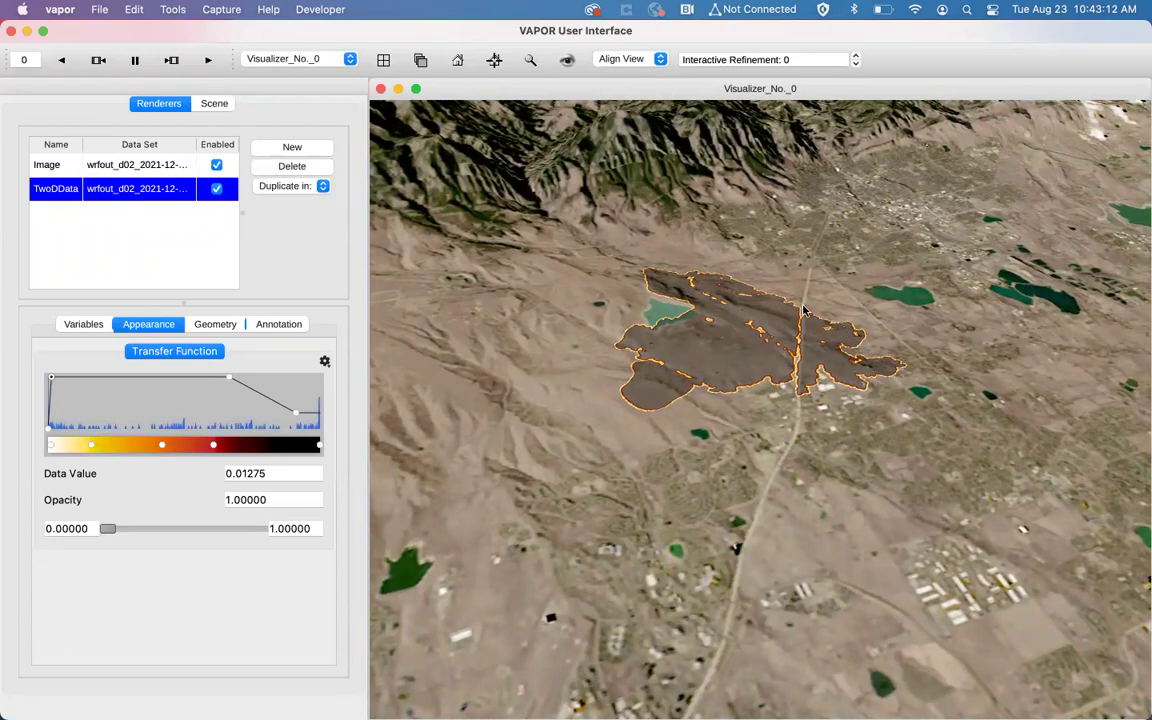
{"action": "left_click", "coordinate": [288, 147]}
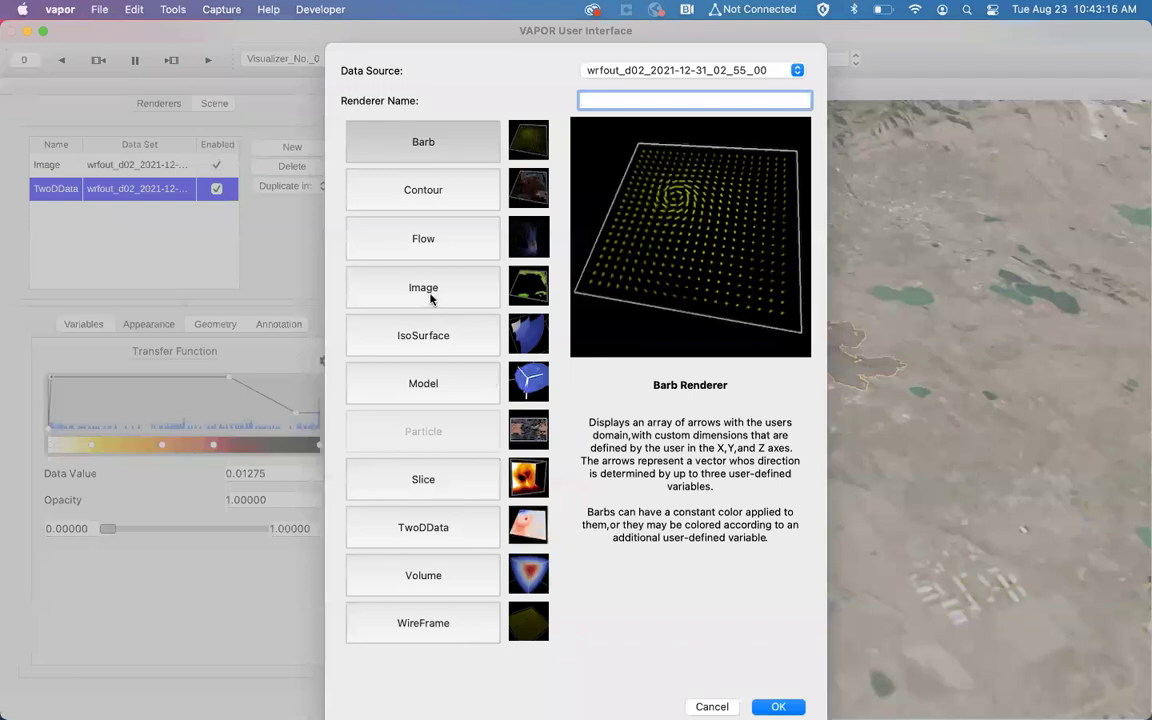
{"action": "left_click", "coordinate": [440, 578]}
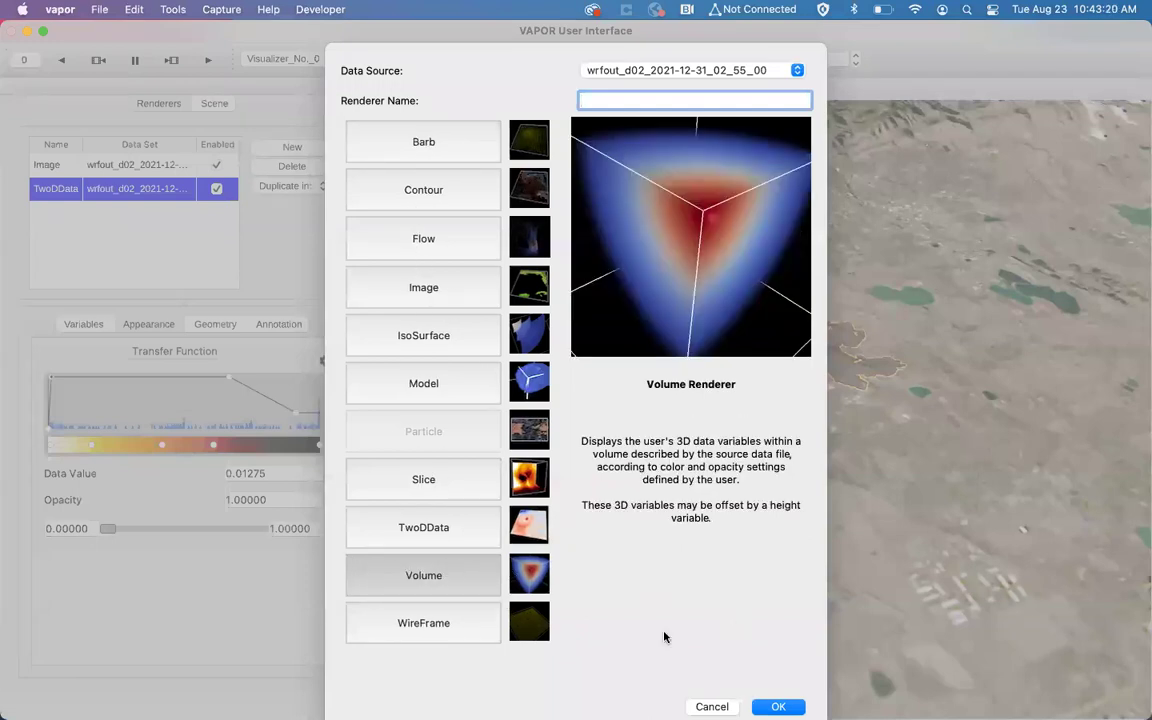
{"action": "left_click", "coordinate": [712, 706]}
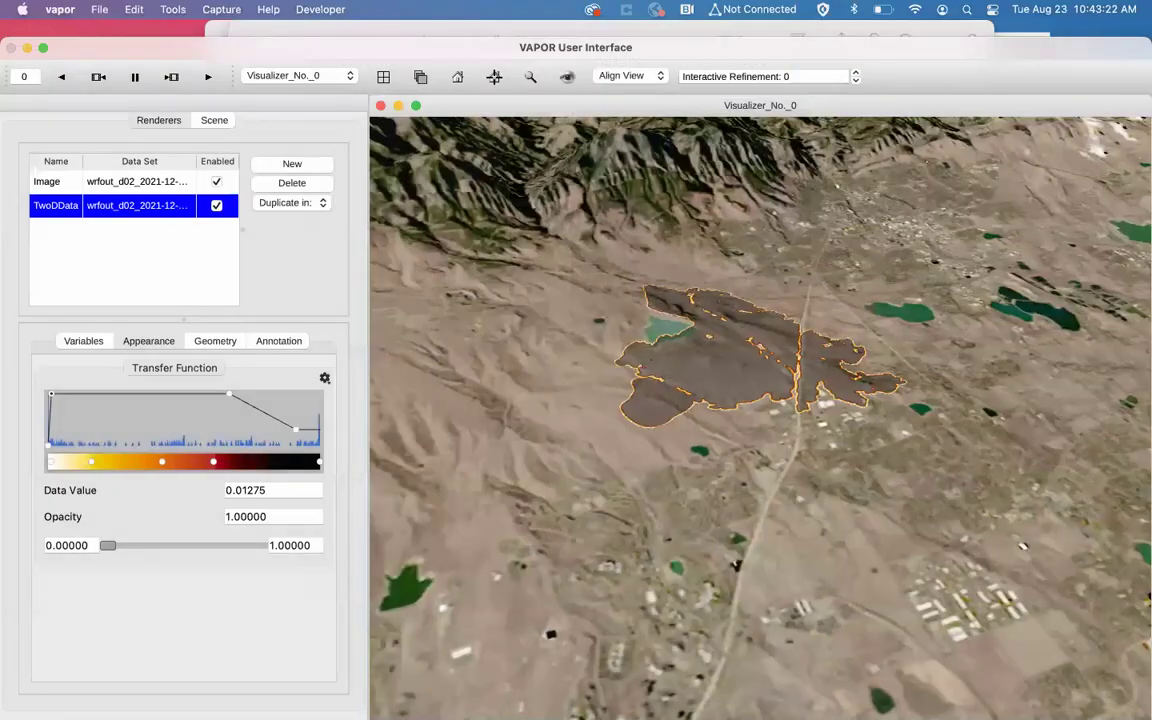
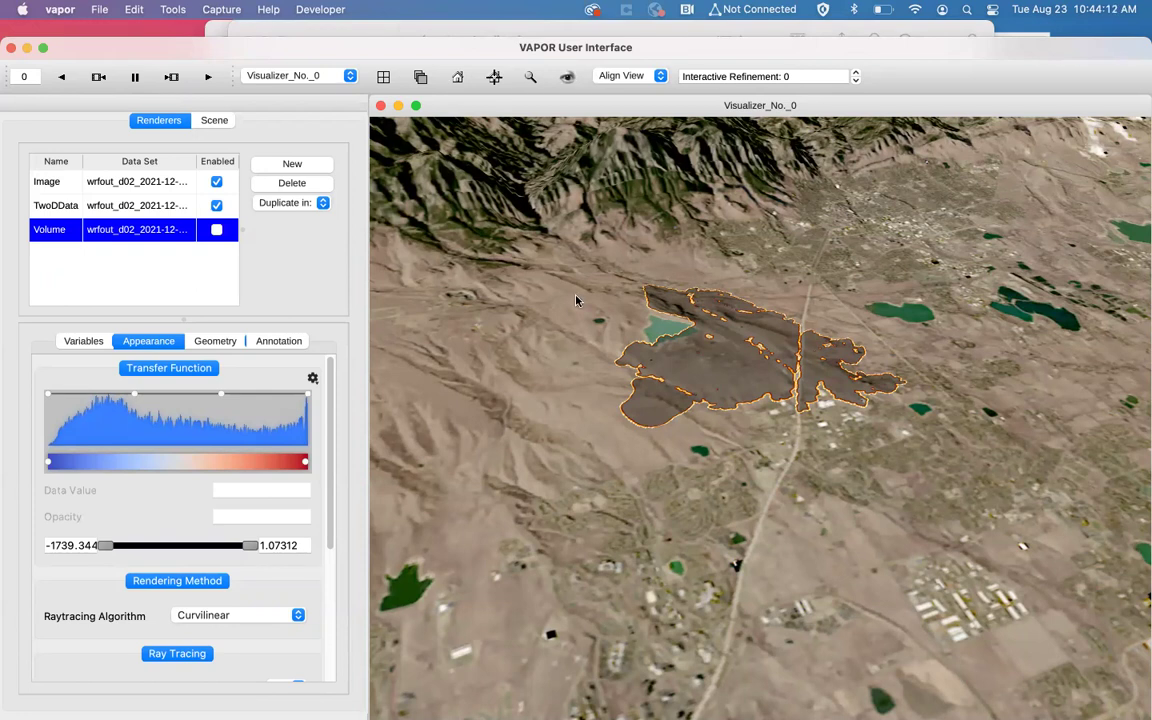
Step: Limit the Volume renderer's region in X to about 2499 through 28541
{"action": "right_click_drag", "start_coordinate": [580, 319], "coordinate": [604, 448]}
{"action": "scroll", "coordinate": [604, 448], "scroll_direction": "down", "scroll_amount": 3}
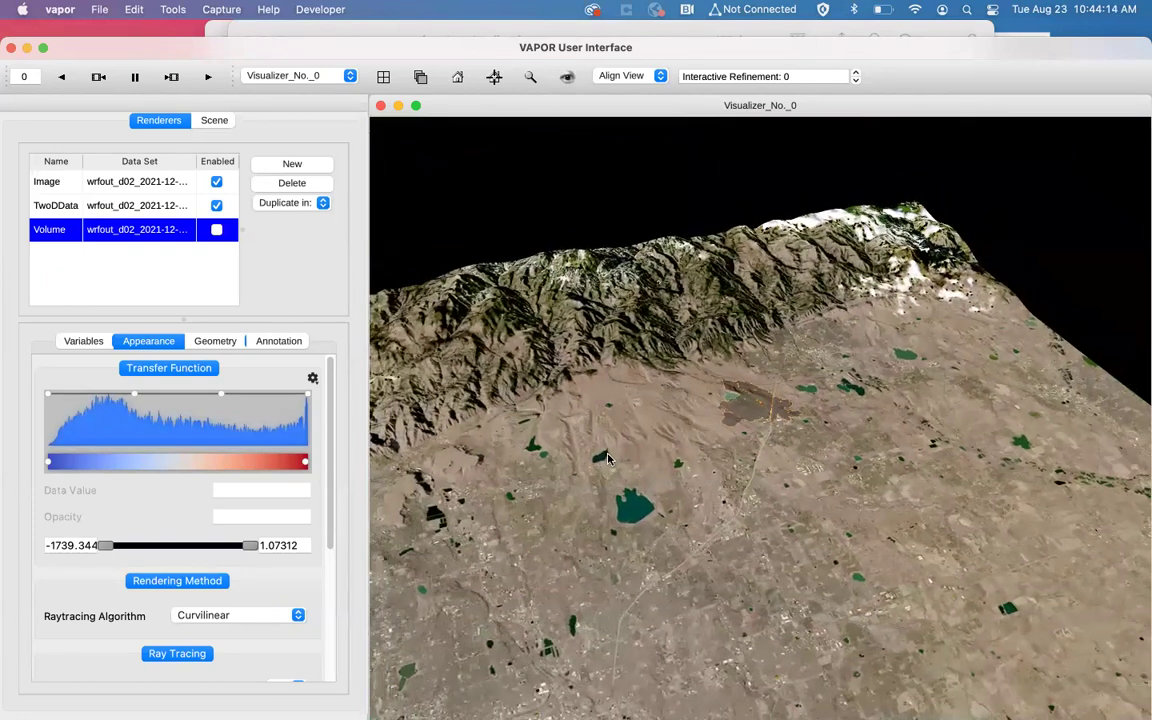
{"action": "scroll", "coordinate": [570, 430], "scroll_direction": "down", "scroll_amount": 4}
{"action": "left_click_drag", "start_coordinate": [610, 443], "coordinate": [703, 412]}
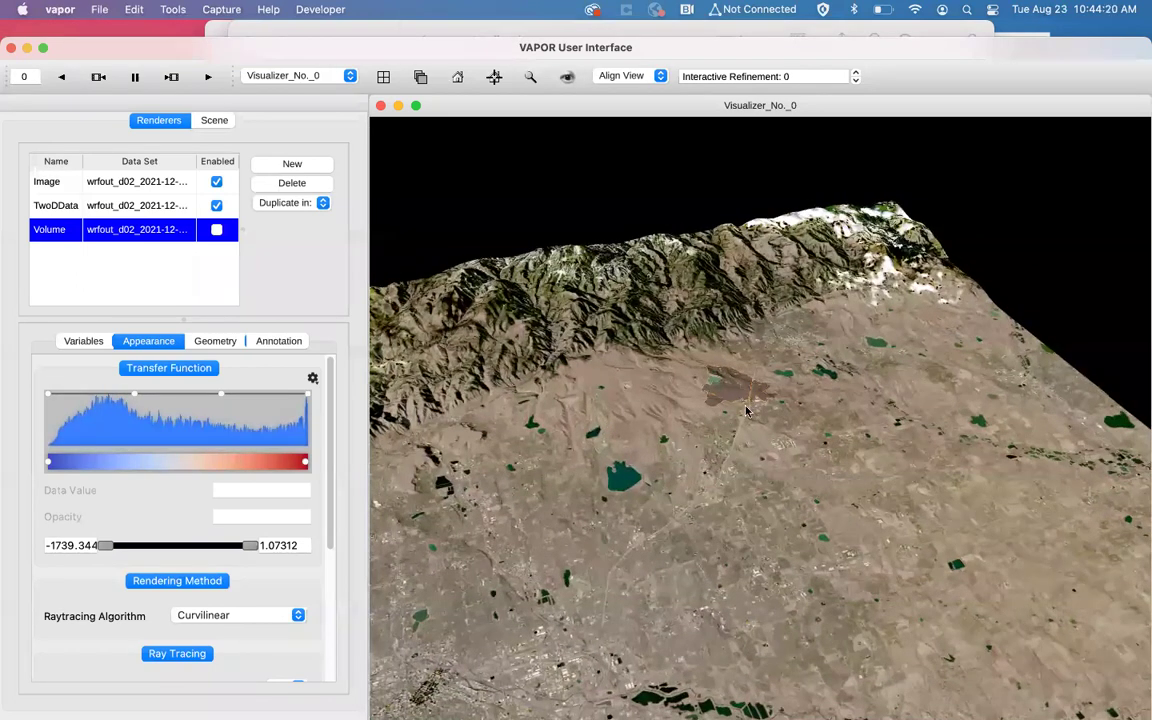
{"action": "left_click", "coordinate": [208, 342]}
{"action": "scroll", "coordinate": [763, 547], "scroll_direction": "down", "scroll_amount": 5}
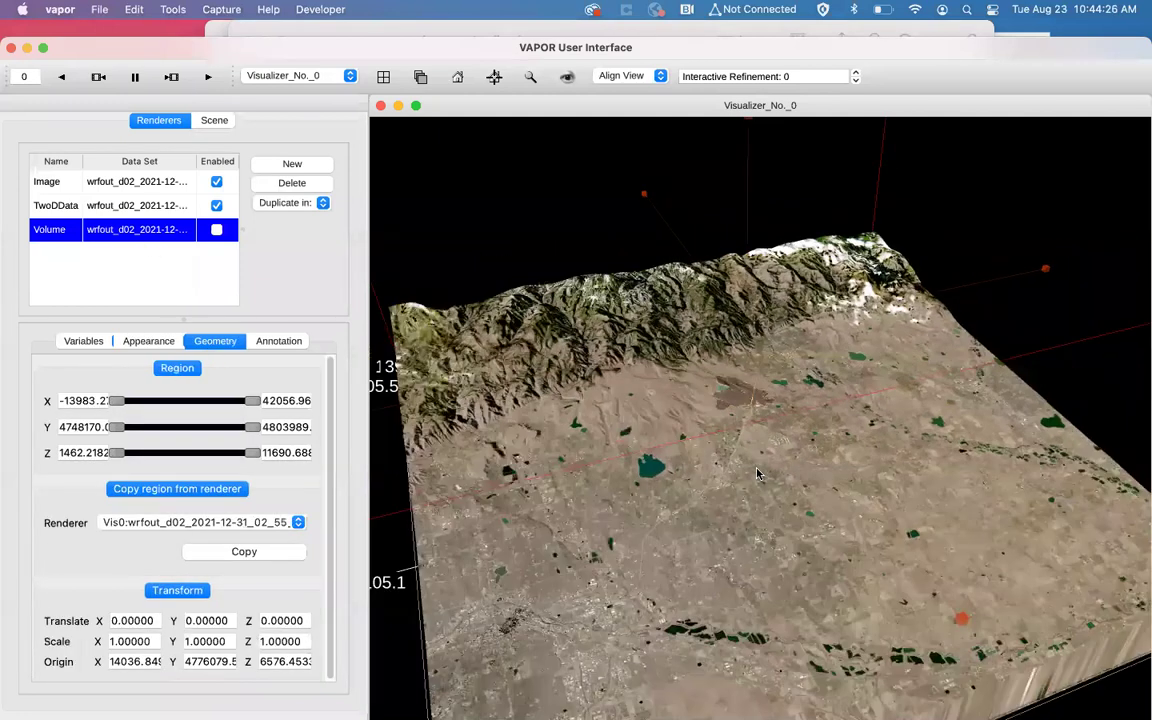
{"action": "scroll", "coordinate": [763, 547], "scroll_direction": "down", "scroll_amount": 2}
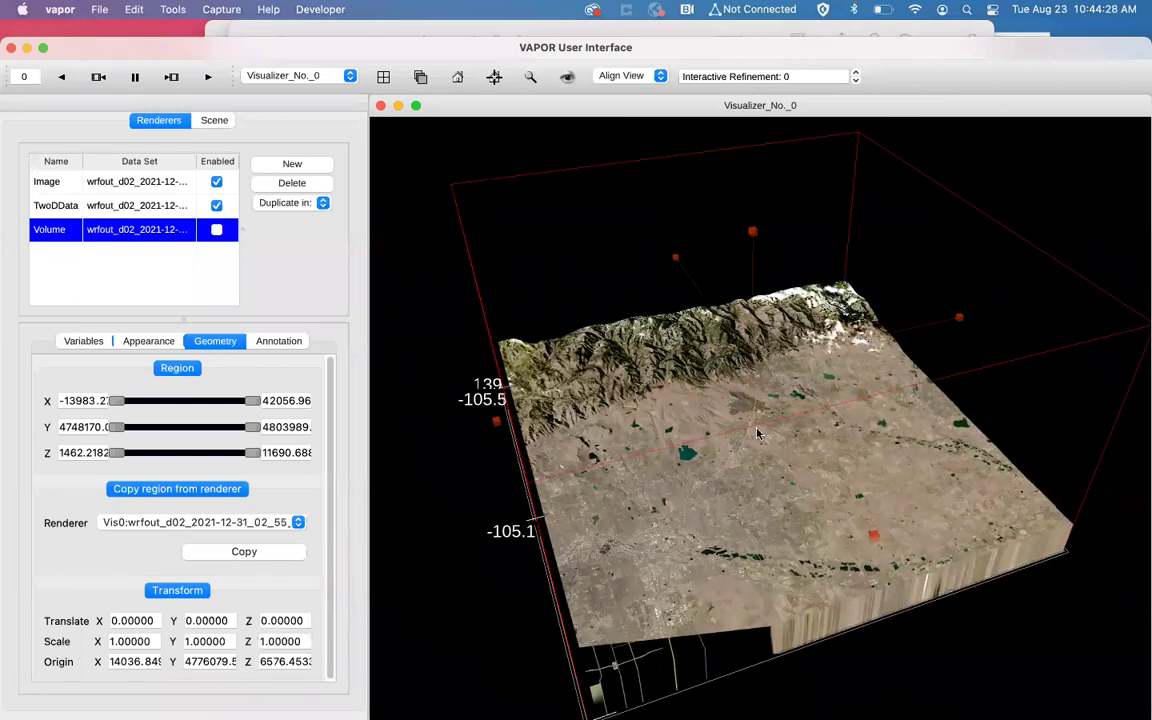
{"action": "left_click_drag", "start_coordinate": [117, 400], "coordinate": [155, 407]}
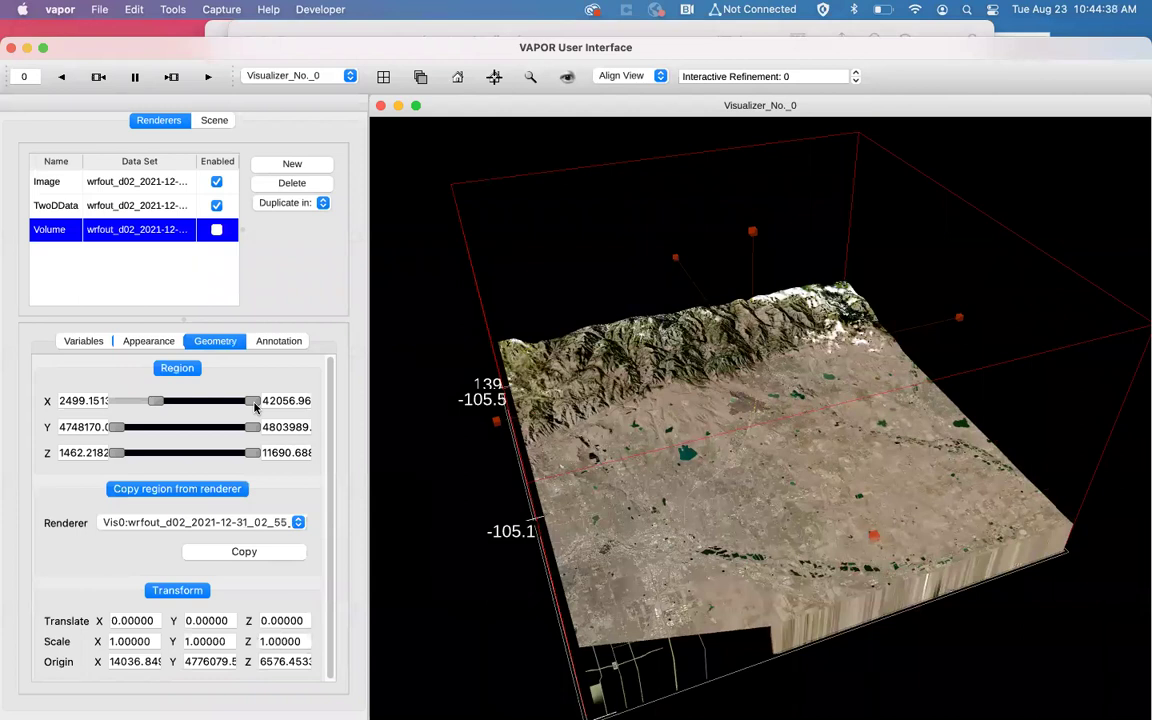
{"action": "left_click_drag", "start_coordinate": [254, 403], "coordinate": [223, 404]}
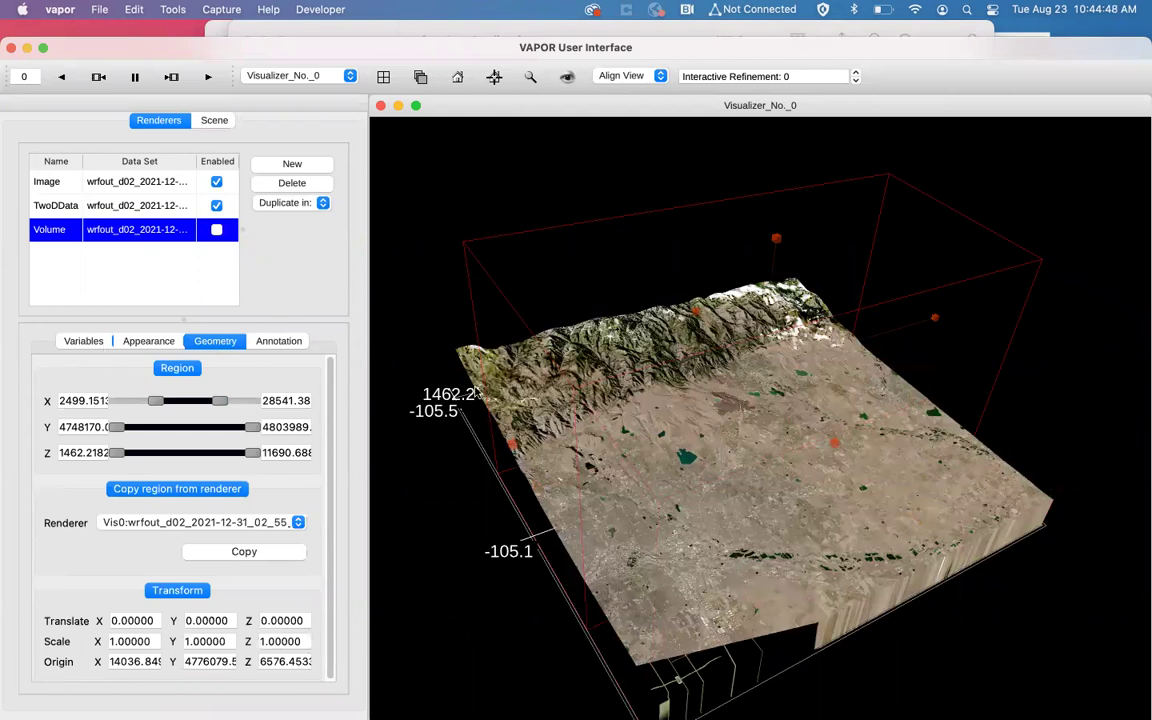
Step: Limit the Volume renderer's region in Y to about 4768527 through 4792497 and lower its Z maximum to about 6095
{"action": "left_click_drag", "start_coordinate": [253, 427], "coordinate": [223, 429]}
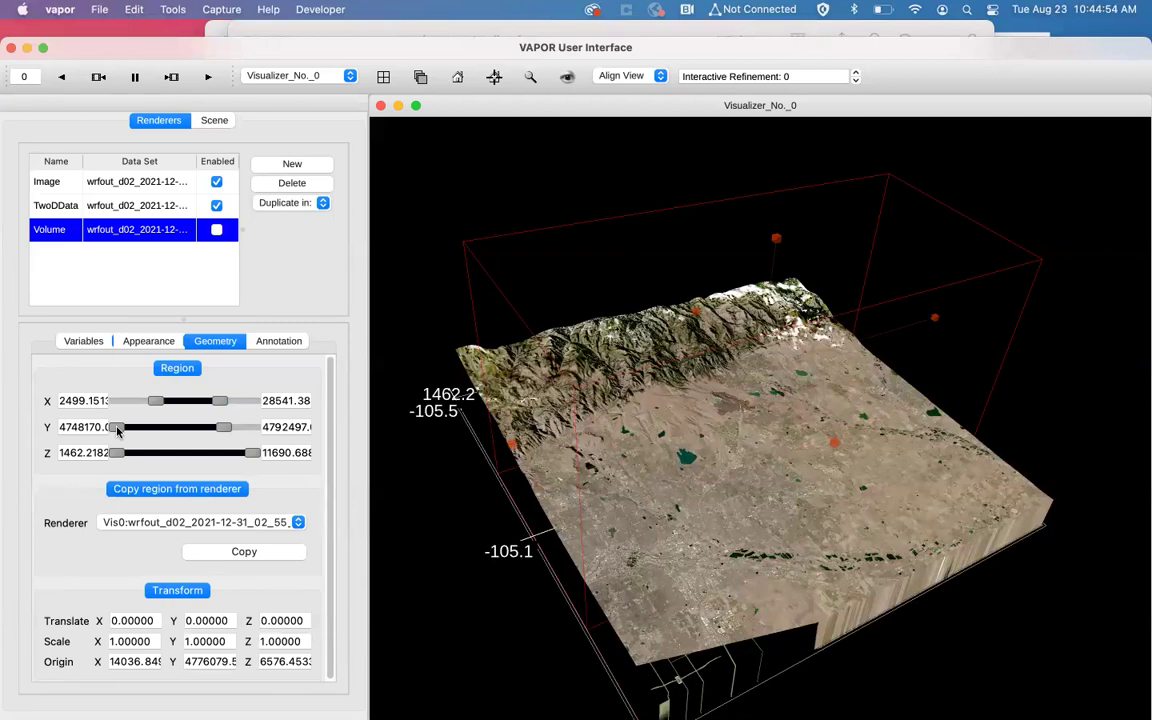
{"action": "left_click_drag", "start_coordinate": [116, 430], "coordinate": [165, 432]}
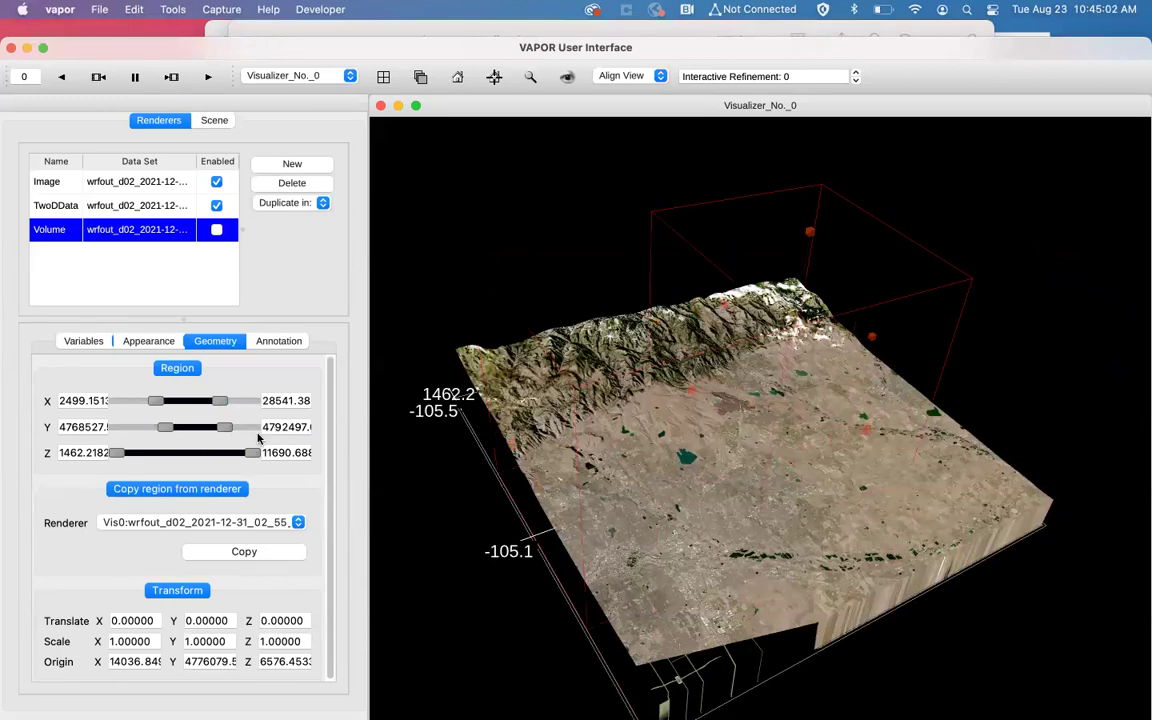
{"action": "left_click_drag", "start_coordinate": [251, 455], "coordinate": [180, 455]}
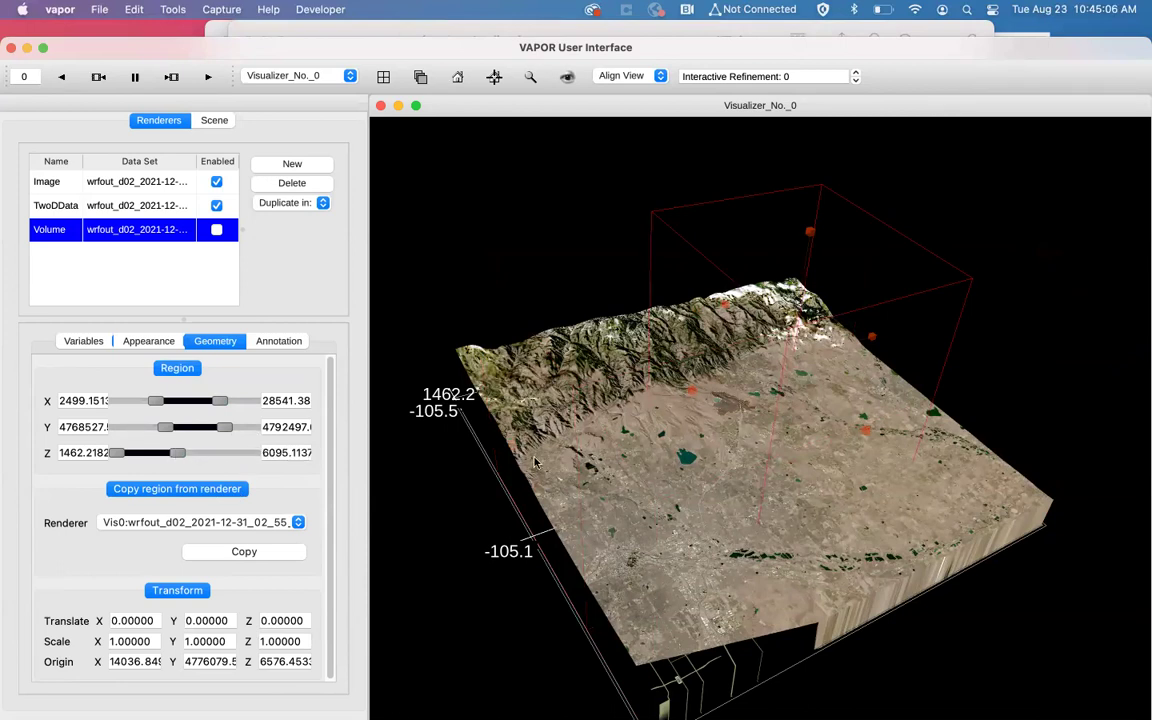
Step: Tighten the Volume renderer's Y region around the fire to about 4771154 through 4783311
{"action": "scroll", "coordinate": [765, 313], "scroll_direction": "up", "scroll_amount": 5}
{"action": "left_click_drag", "start_coordinate": [765, 313], "coordinate": [860, 383]}
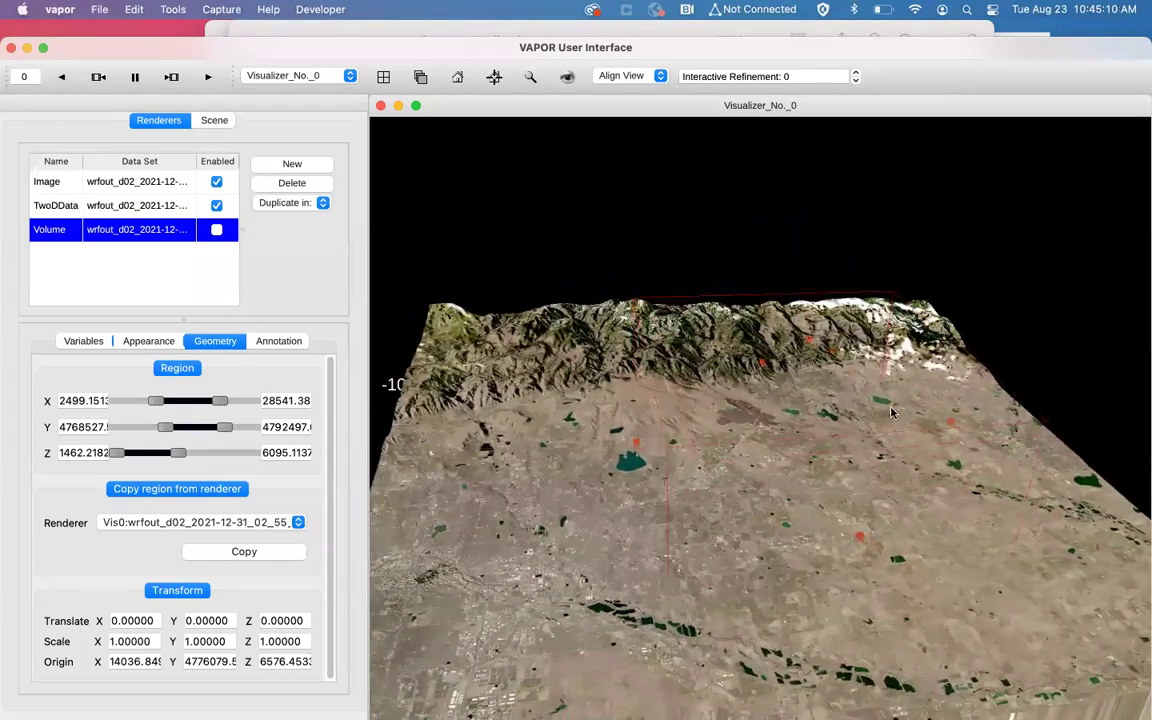
{"action": "left_click_drag", "start_coordinate": [937, 428], "coordinate": [838, 436]}
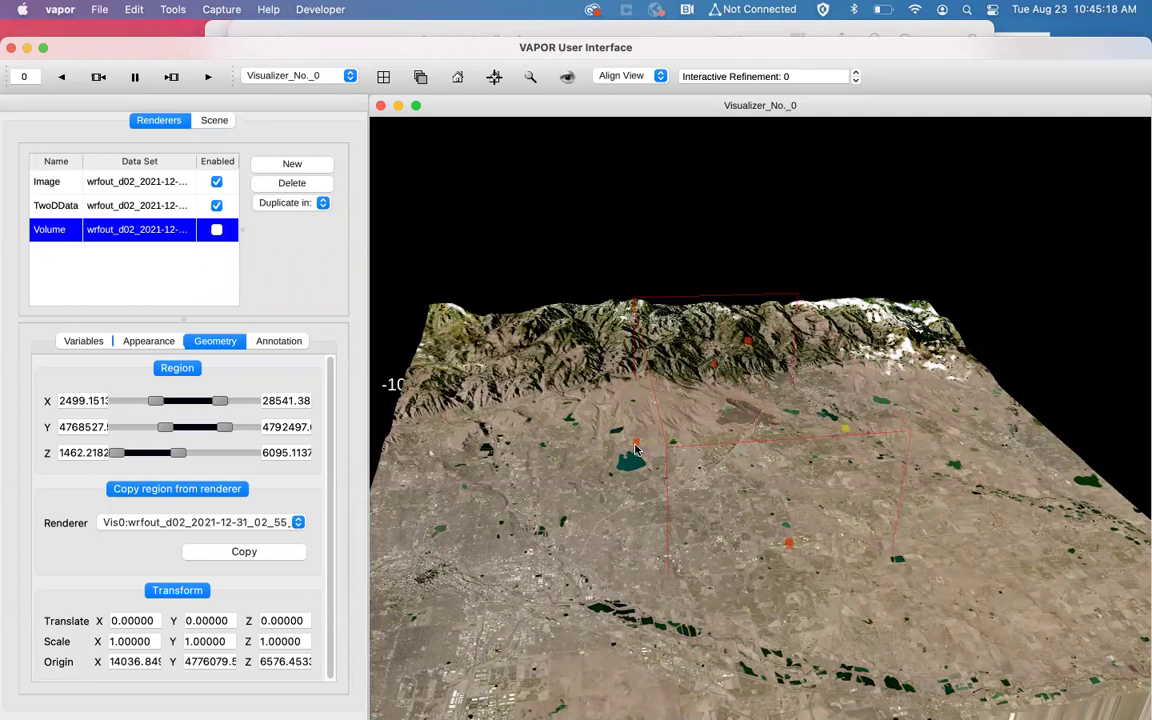
{"action": "left_click_drag", "start_coordinate": [638, 450], "coordinate": [698, 440]}
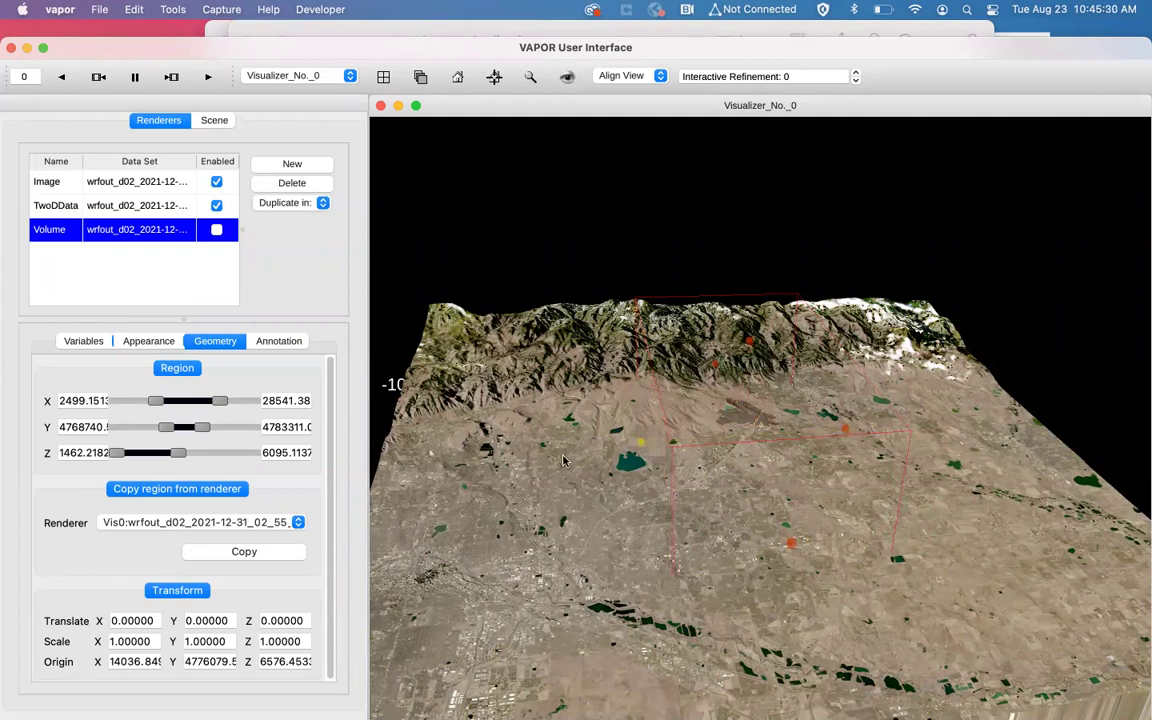
{"action": "left_click_drag", "start_coordinate": [160, 430], "coordinate": [172, 433]}
Step: Enable the Volume renderer, show its appearance settings and examine how its region sits against the terrain
{"action": "left_click_drag", "start_coordinate": [588, 475], "coordinate": [798, 404]}
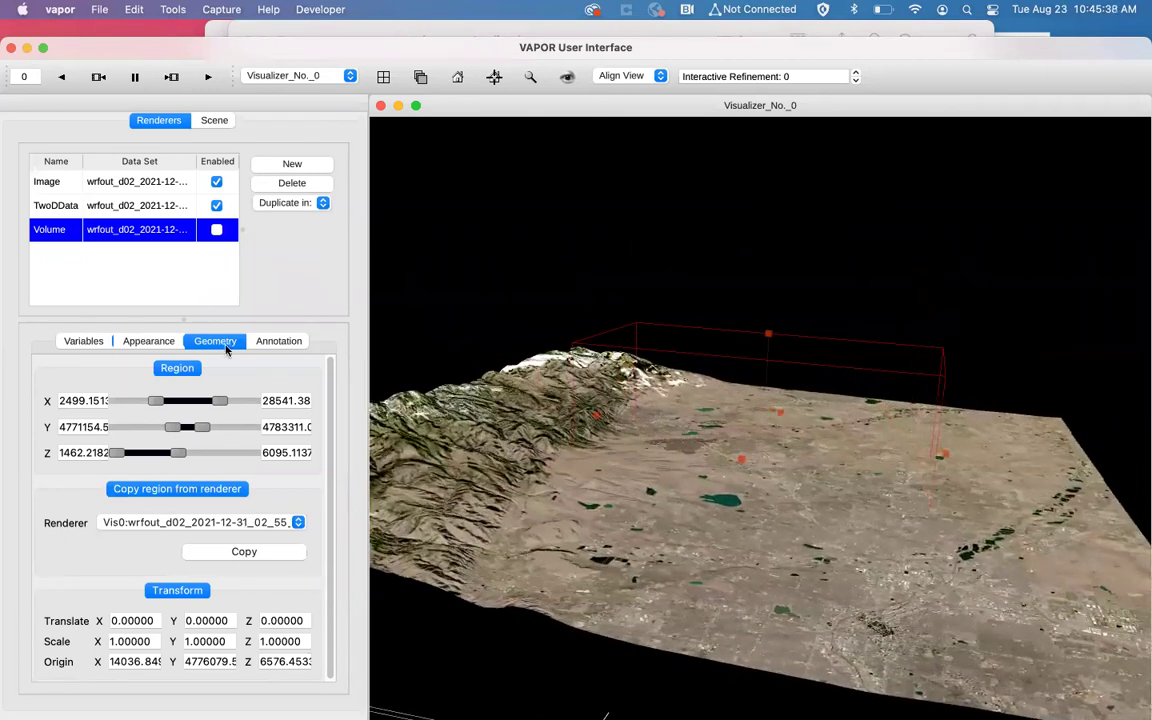
{"action": "left_click", "coordinate": [217, 231]}
{"action": "scroll", "coordinate": [678, 440], "scroll_direction": "up", "scroll_amount": 5}
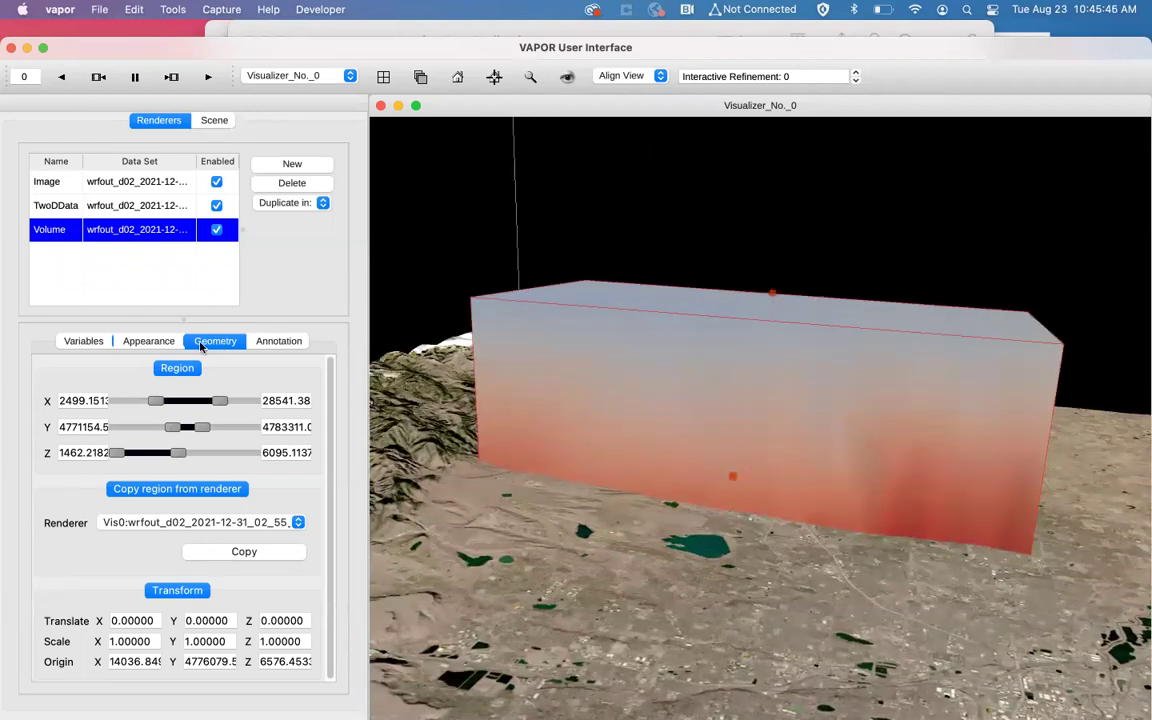
{"action": "left_click", "coordinate": [172, 343]}
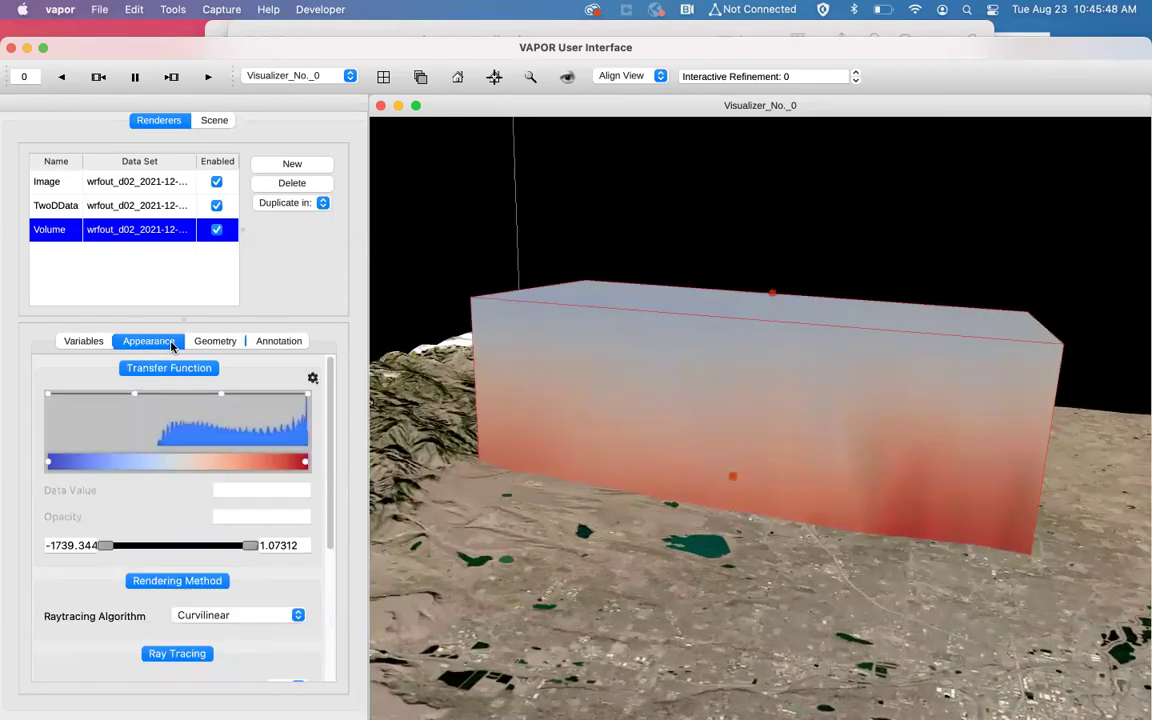
{"action": "left_click_drag", "start_coordinate": [770, 434], "coordinate": [799, 465]}
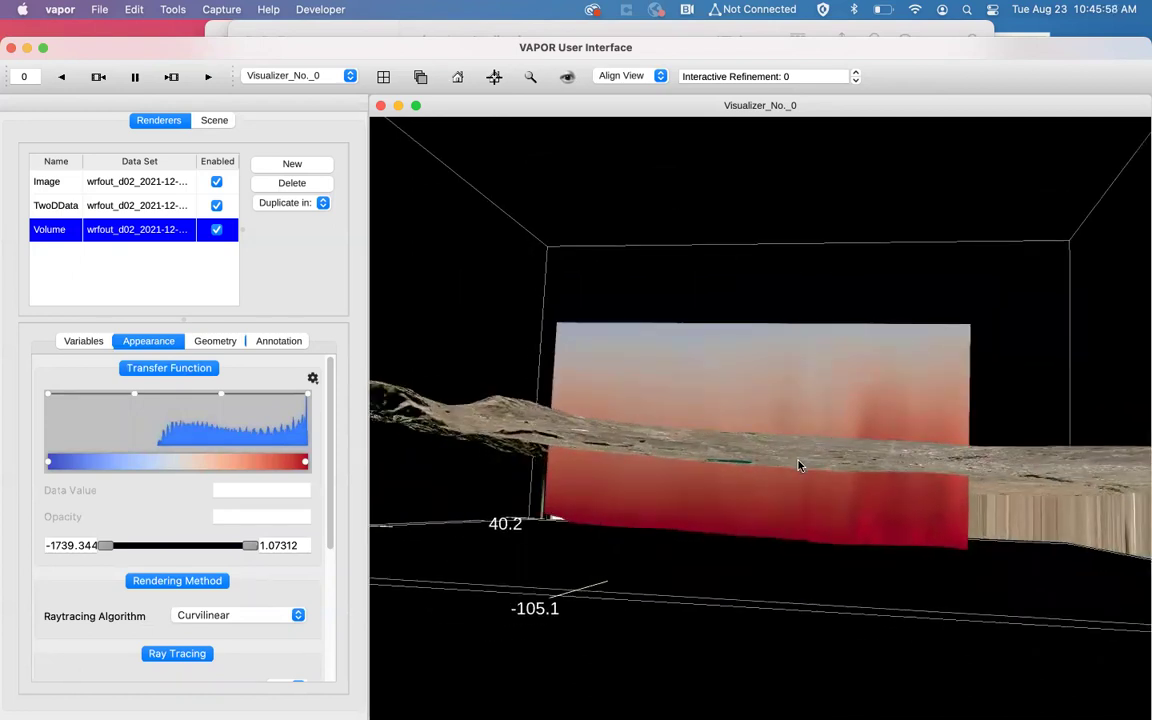
{"action": "left_click_drag", "start_coordinate": [789, 491], "coordinate": [787, 505]}
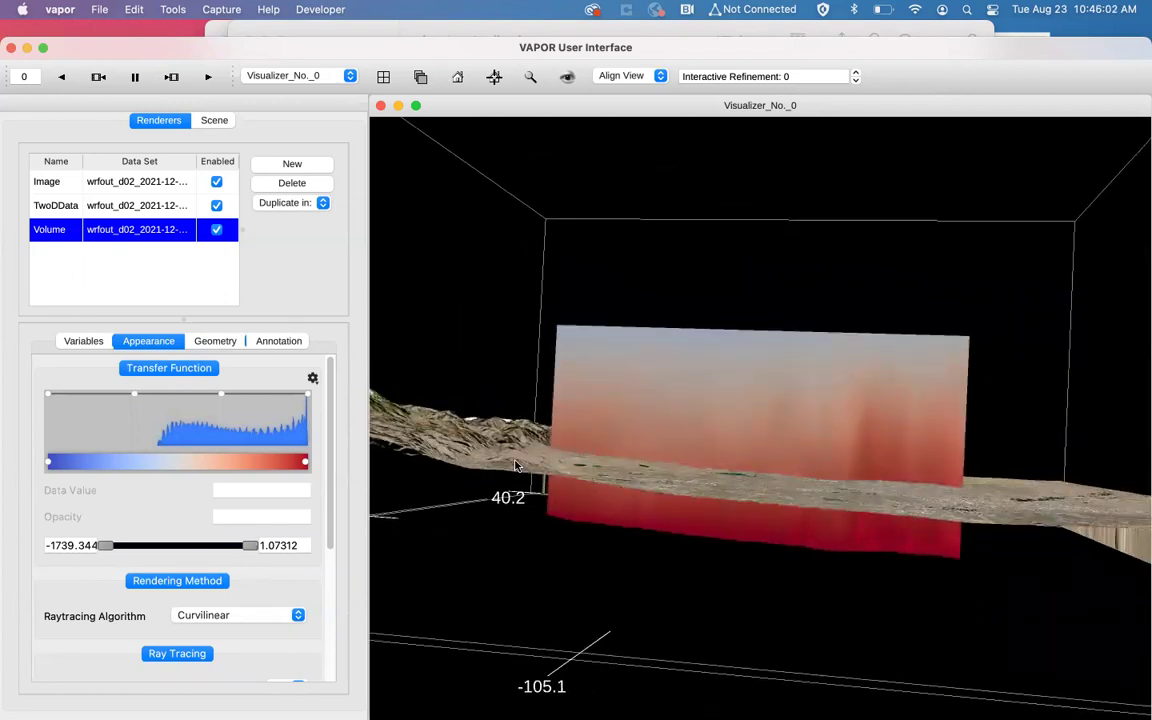
Step: Offset the Volume renderer vertically by setting its Z translation to 1400 and refining it to 1450
{"action": "left_click", "coordinate": [215, 341]}
{"action": "scroll", "coordinate": [334, 450], "scroll_direction": "down", "scroll_amount": 1}
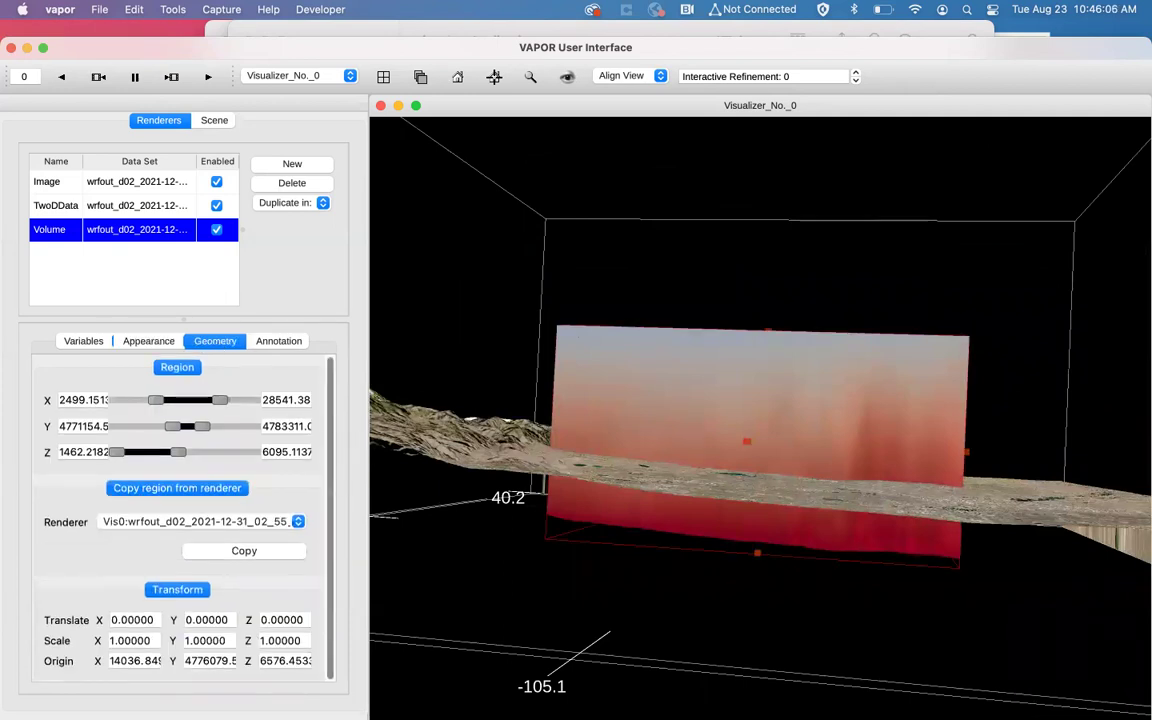
{"action": "left_click", "coordinate": [261, 617]}
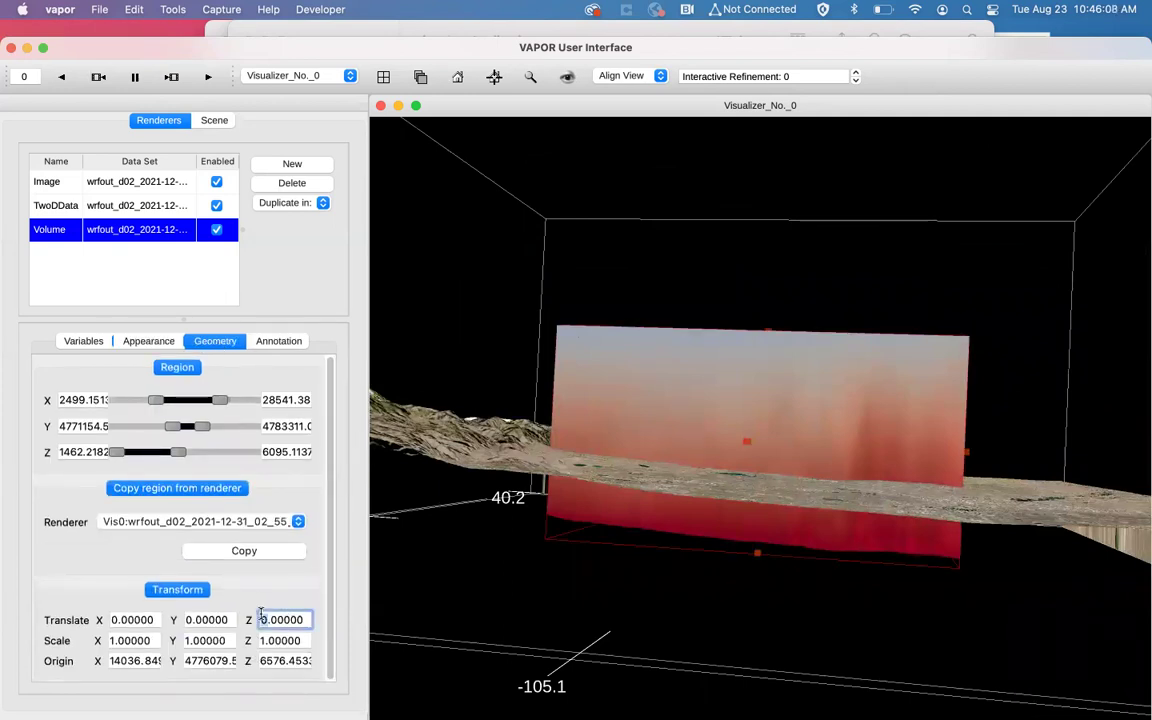
{"action": "type", "text": "440"}
{"action": "key", "text": "Return"}
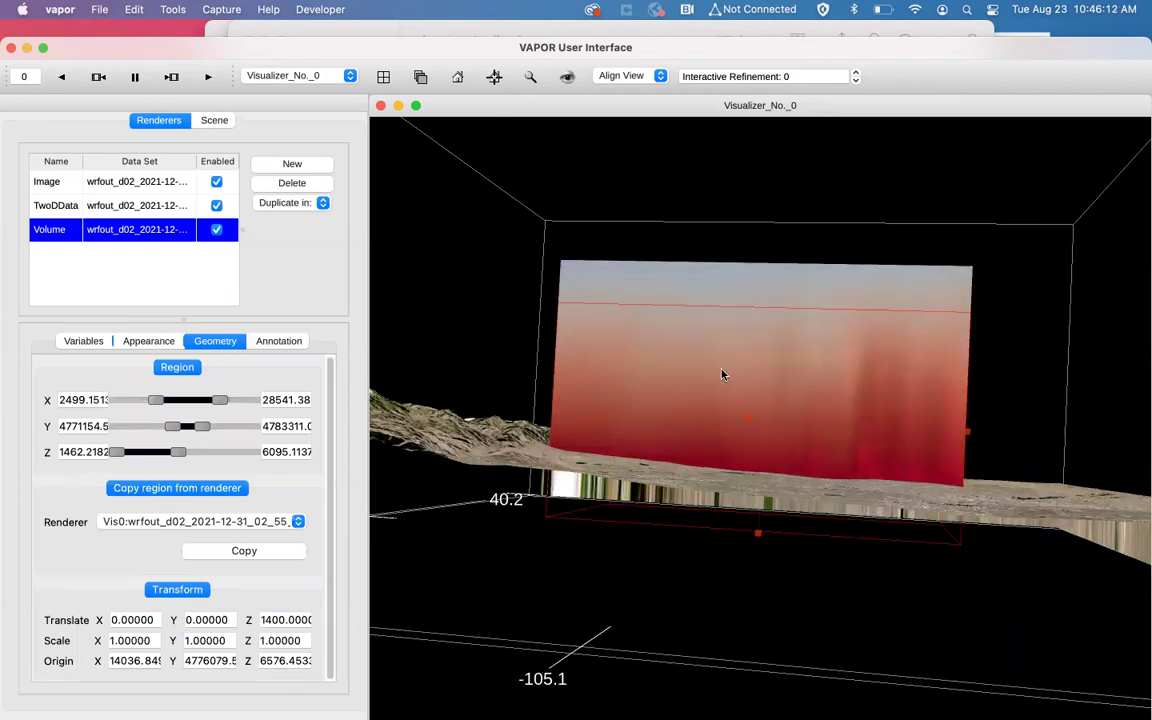
{"action": "left_click_drag", "start_coordinate": [723, 375], "coordinate": [649, 326]}
{"action": "left_click", "coordinate": [271, 619]}
{"action": "key", "text": "Delete"}
{"action": "type", "text": "5"}
{"action": "key", "text": "Return"}
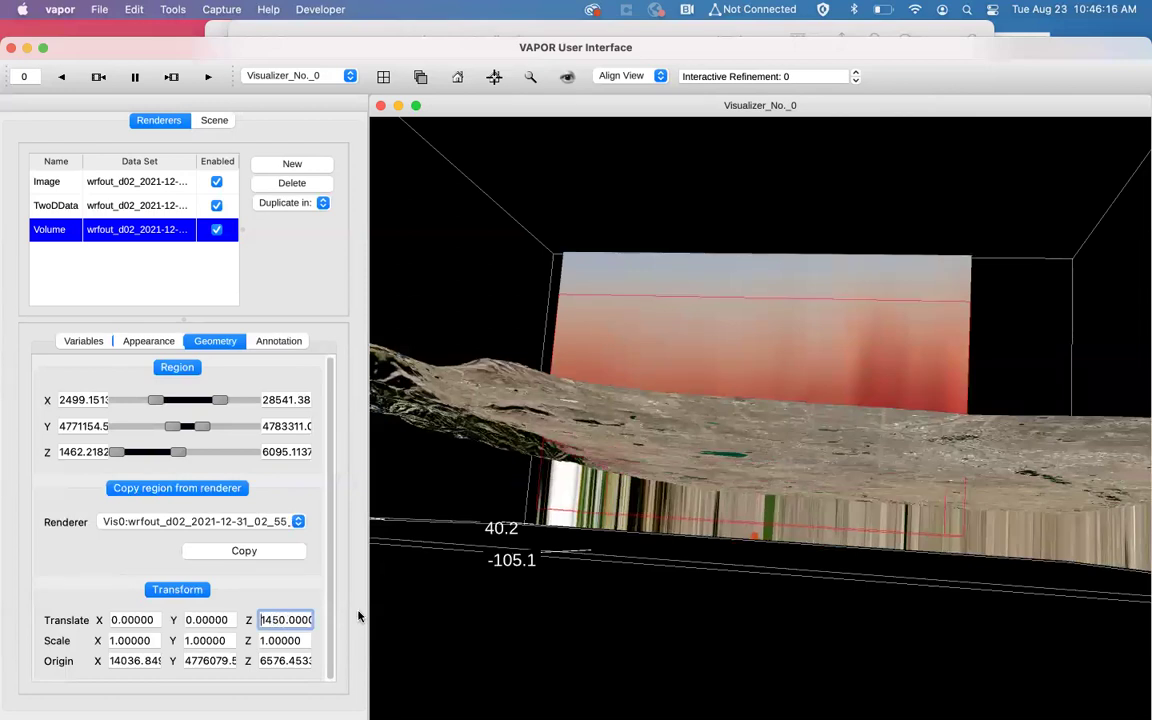
{"action": "left_click_drag", "start_coordinate": [670, 400], "coordinate": [586, 417]}
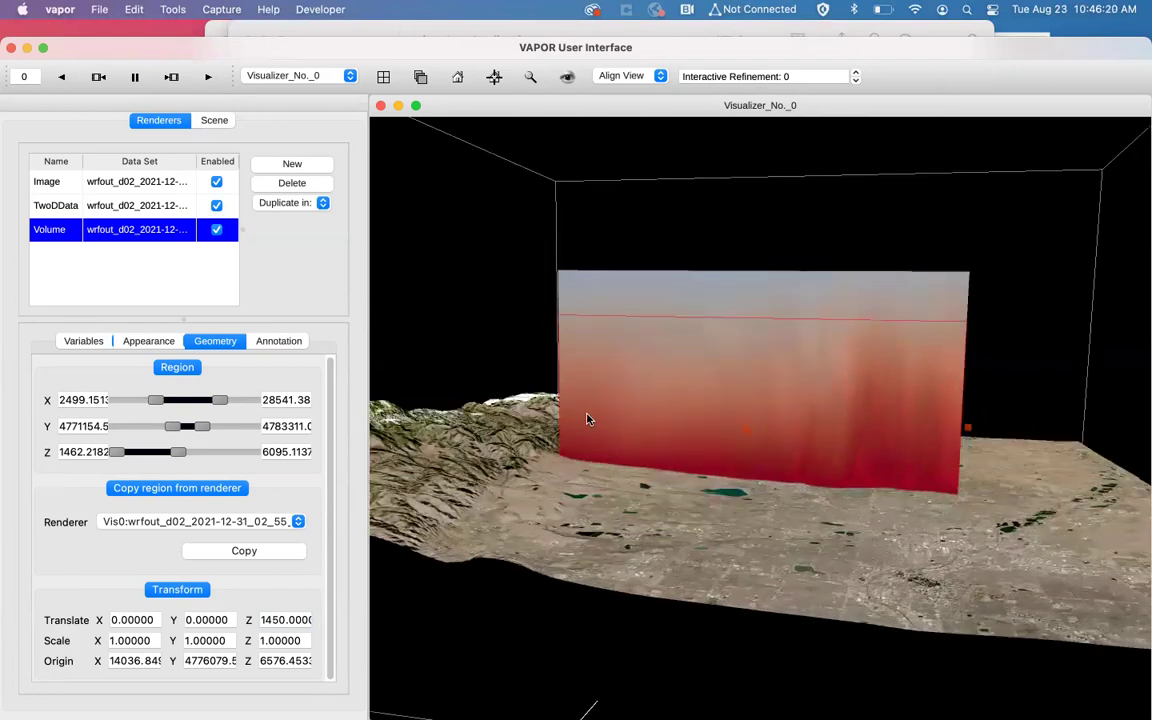
Step: Change the Volume renderer's variable to fire_smoke
{"action": "left_click", "coordinate": [150, 341]}
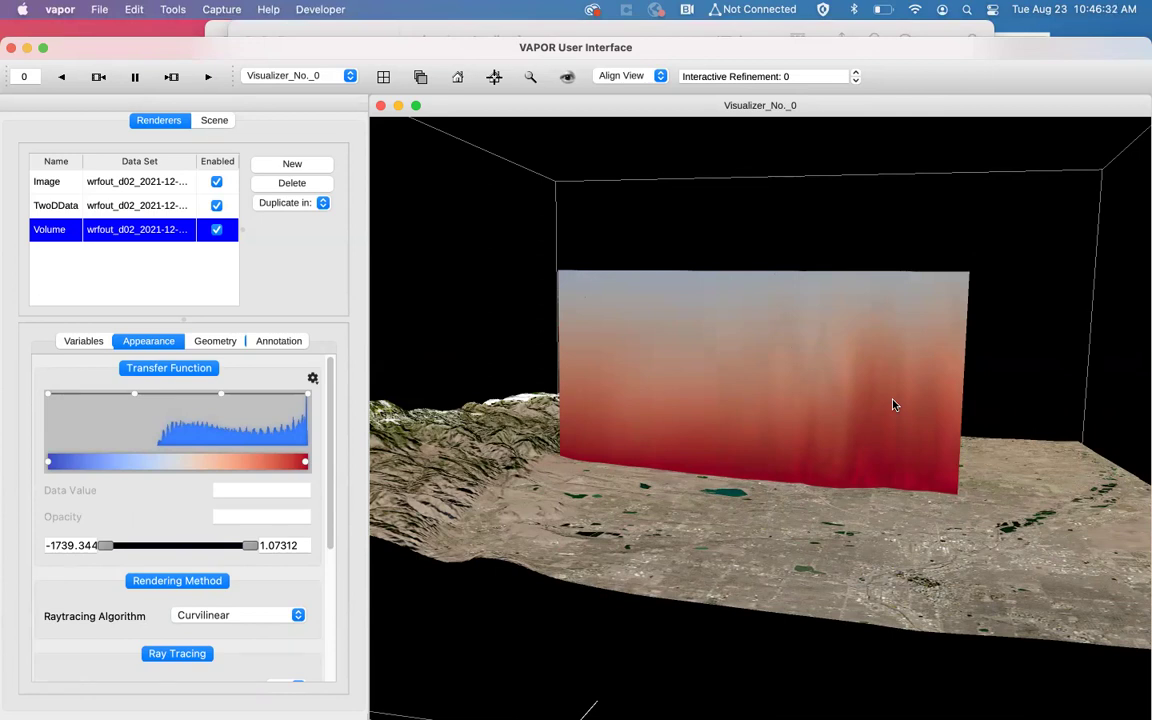
{"action": "left_click_drag", "start_coordinate": [848, 458], "coordinate": [770, 403]}
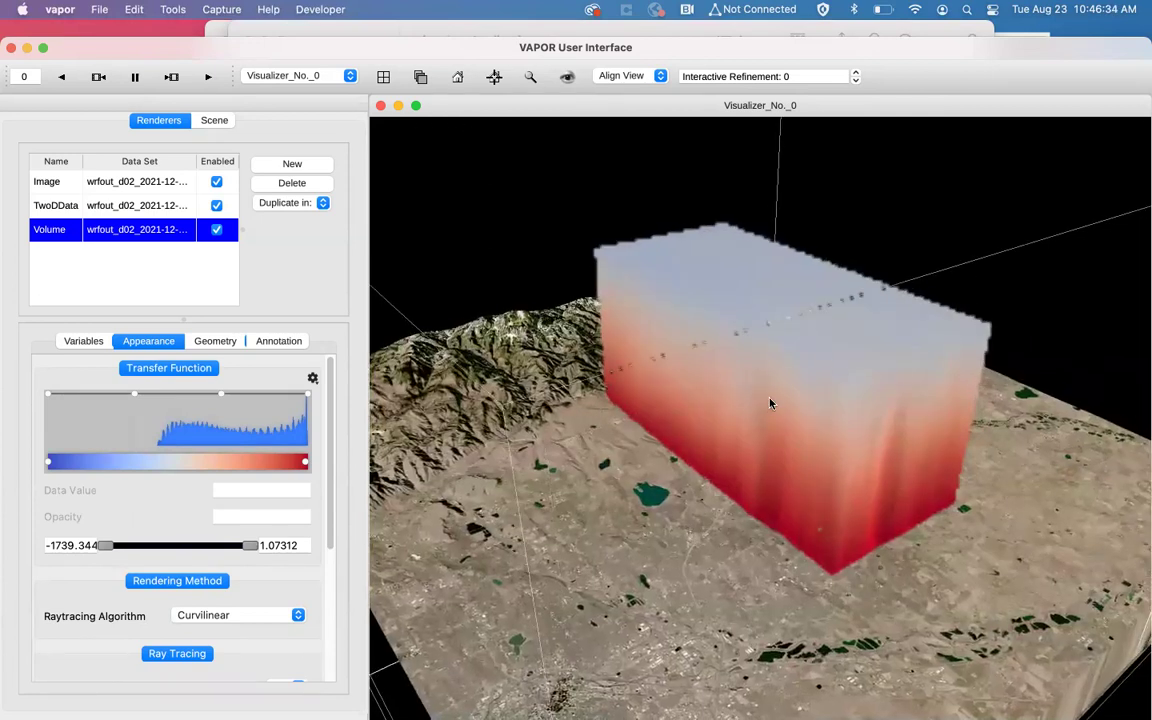
{"action": "left_click", "coordinate": [95, 346]}
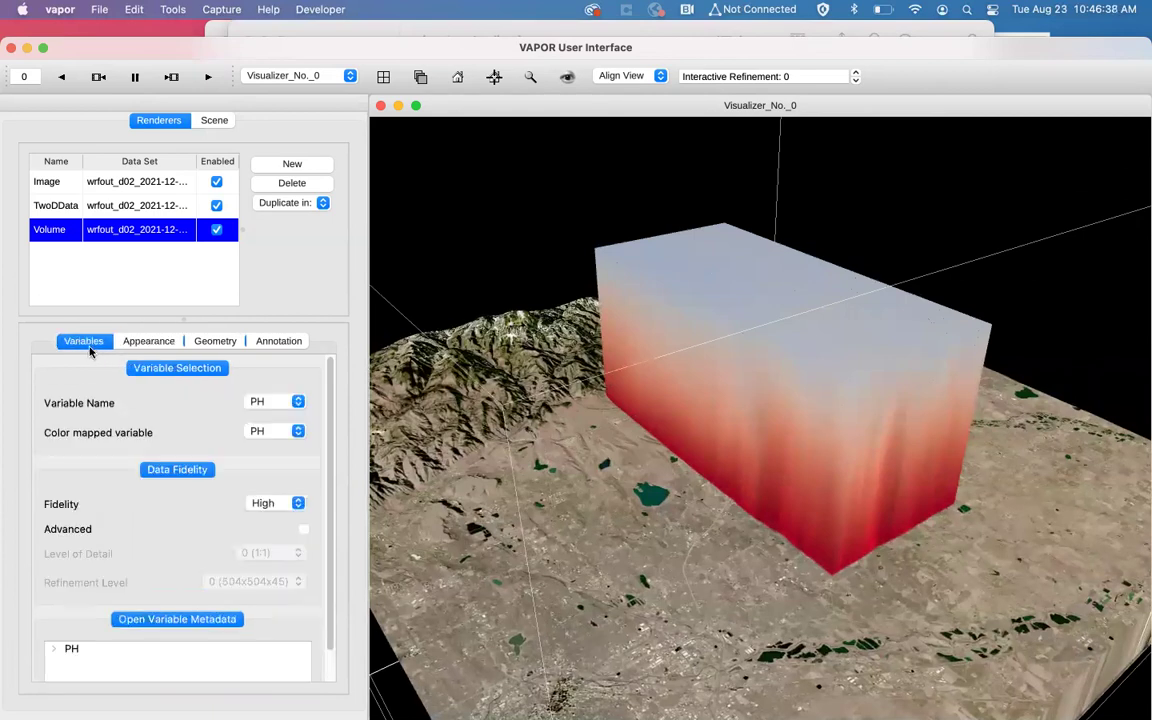
{"action": "left_click", "coordinate": [267, 403]}
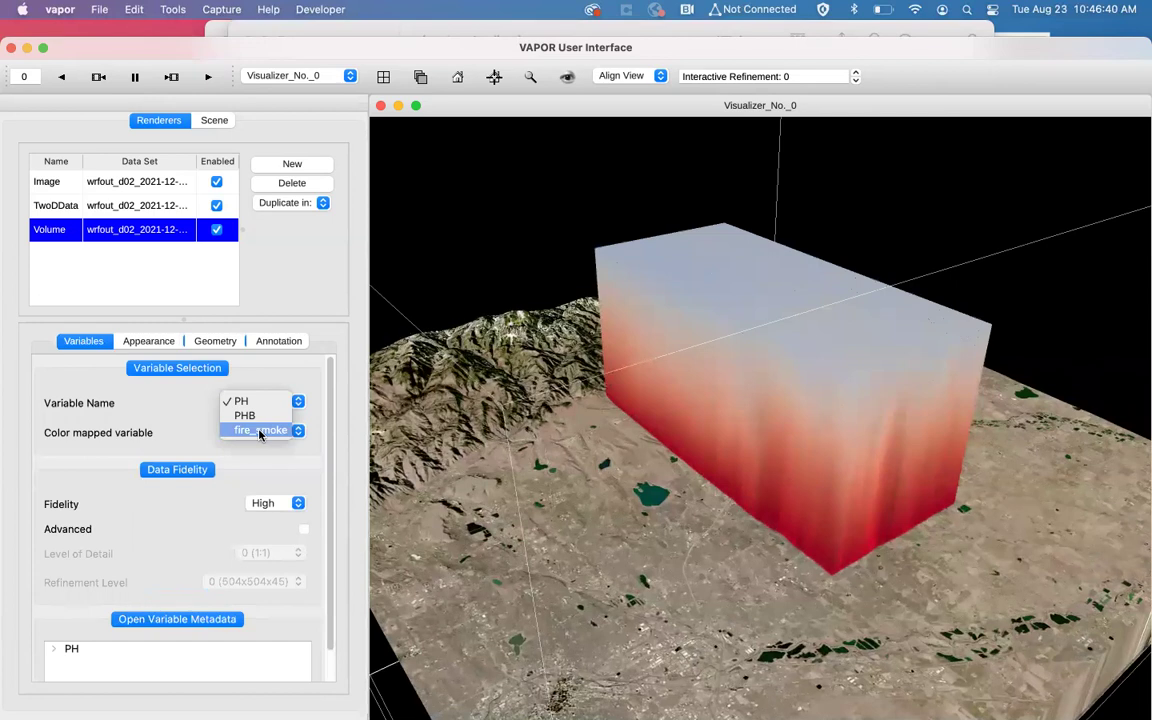
{"action": "left_click", "coordinate": [259, 377]}
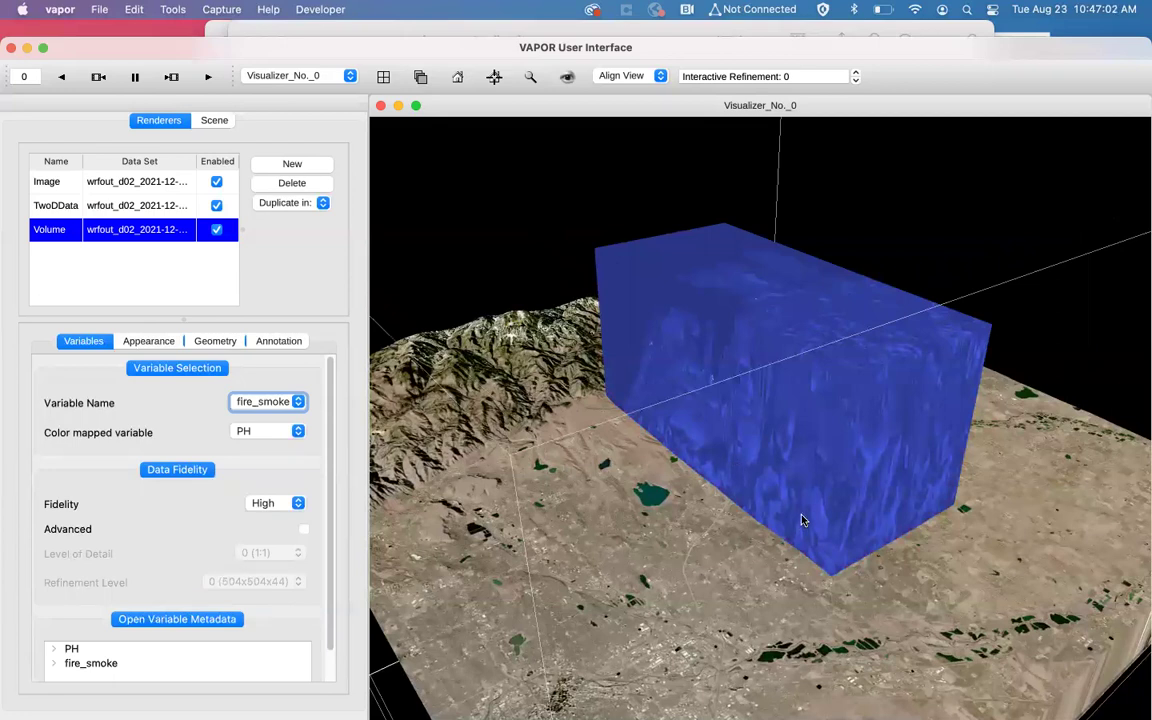
Step: Lower the opacity at the smallest fire_smoke value to 0 in the Volume renderer's transfer function
{"action": "right_click_drag", "start_coordinate": [791, 400], "coordinate": [702, 401]}
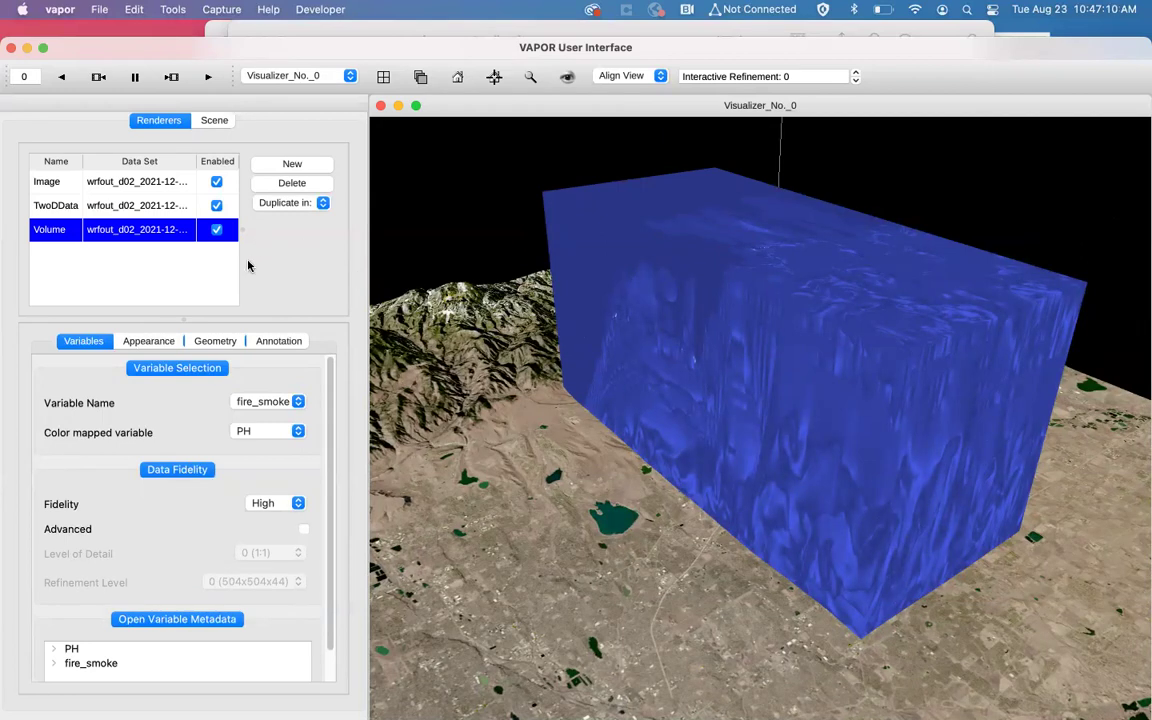
{"action": "left_click", "coordinate": [155, 340]}
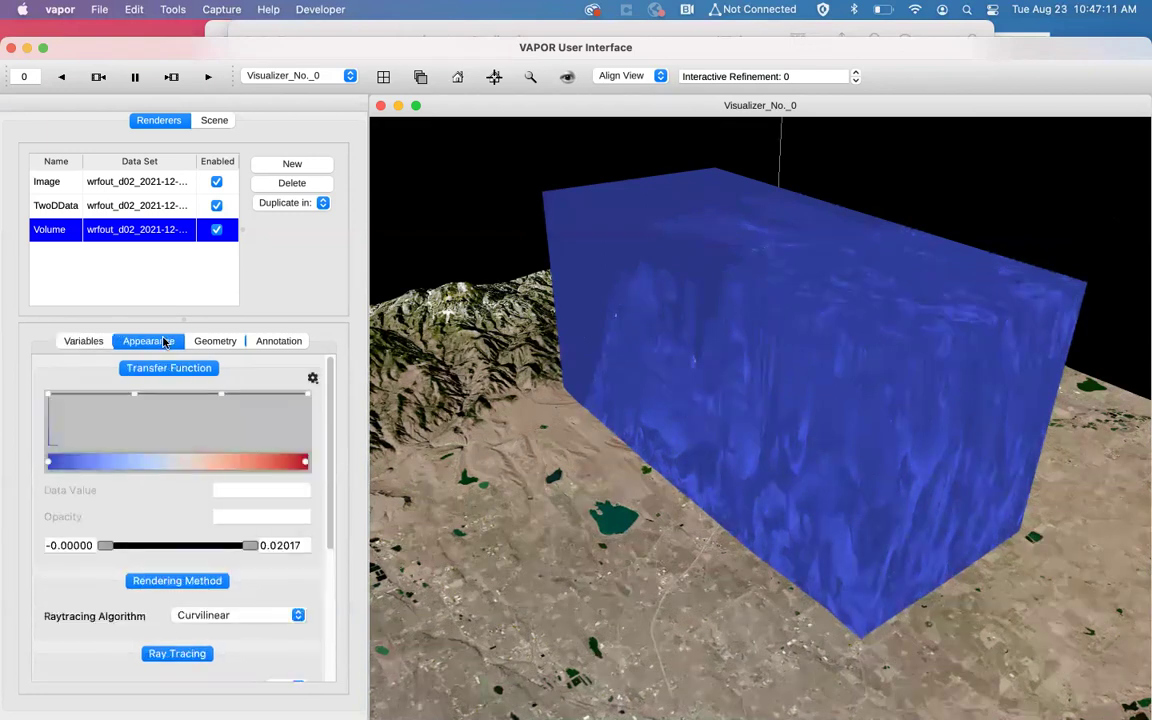
{"action": "left_click", "coordinate": [48, 396]}
{"action": "left_click_drag", "start_coordinate": [48, 396], "coordinate": [41, 458]}
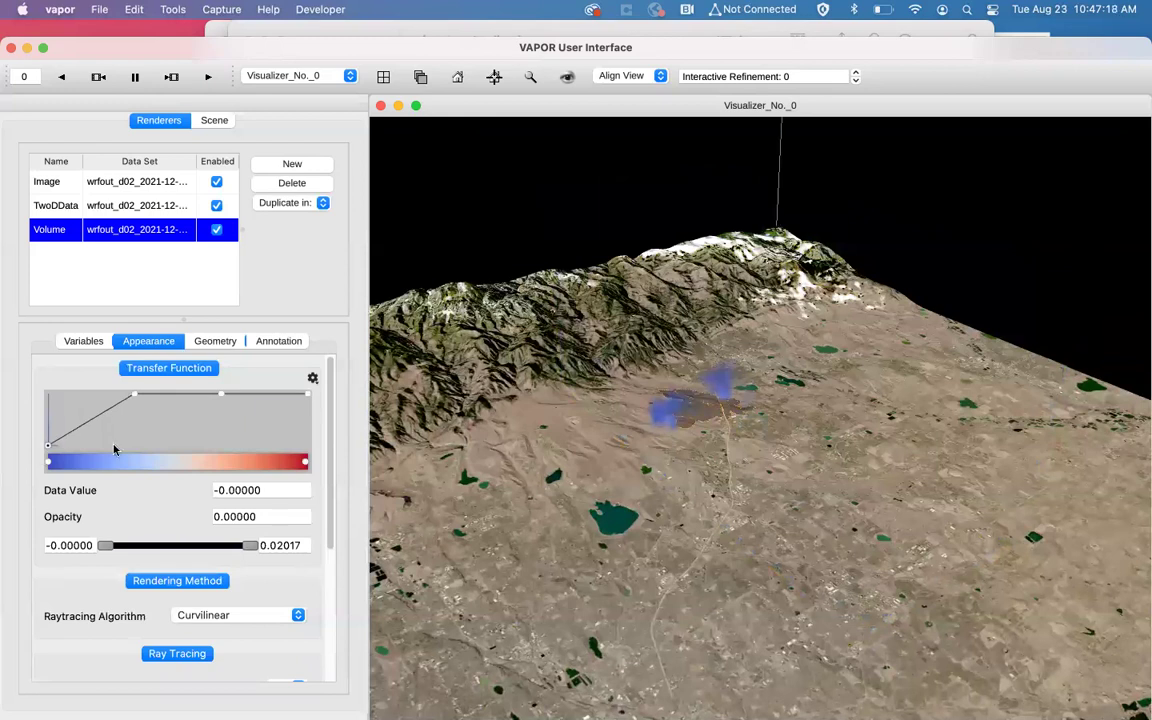
Step: Examine the smoke plumes around the fire perimeter up close and from several angles
{"action": "left_click_drag", "start_coordinate": [736, 455], "coordinate": [698, 430]}
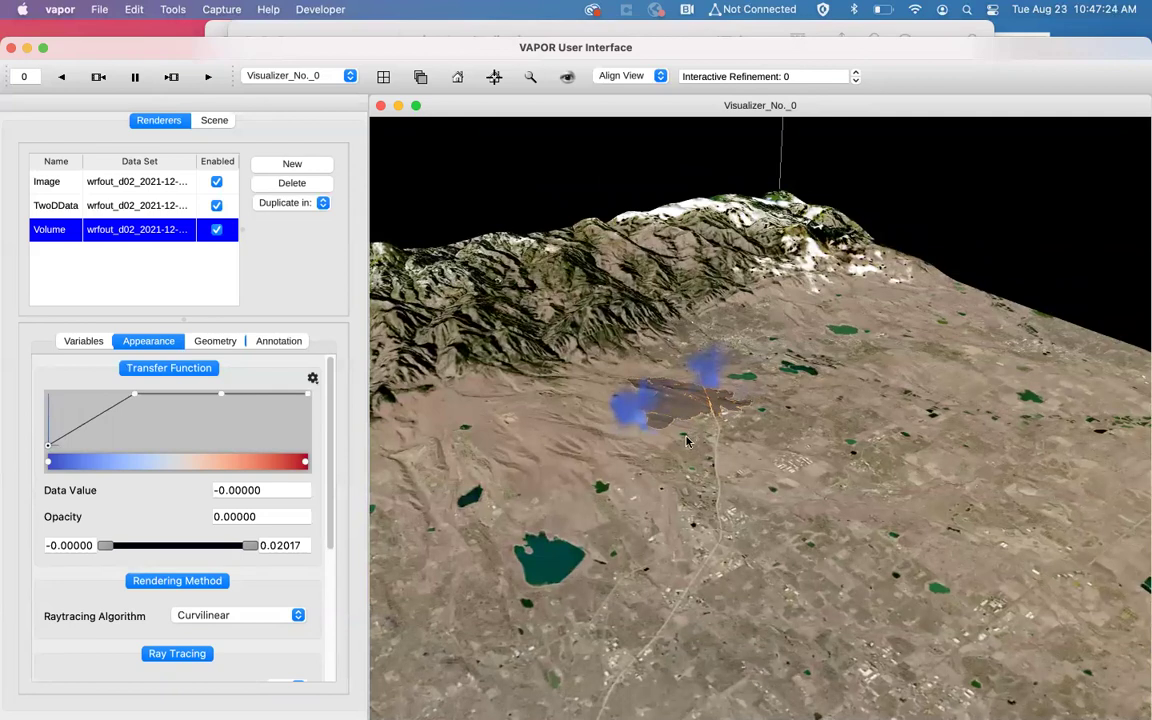
{"action": "left_click_drag", "start_coordinate": [689, 437], "coordinate": [686, 427]}
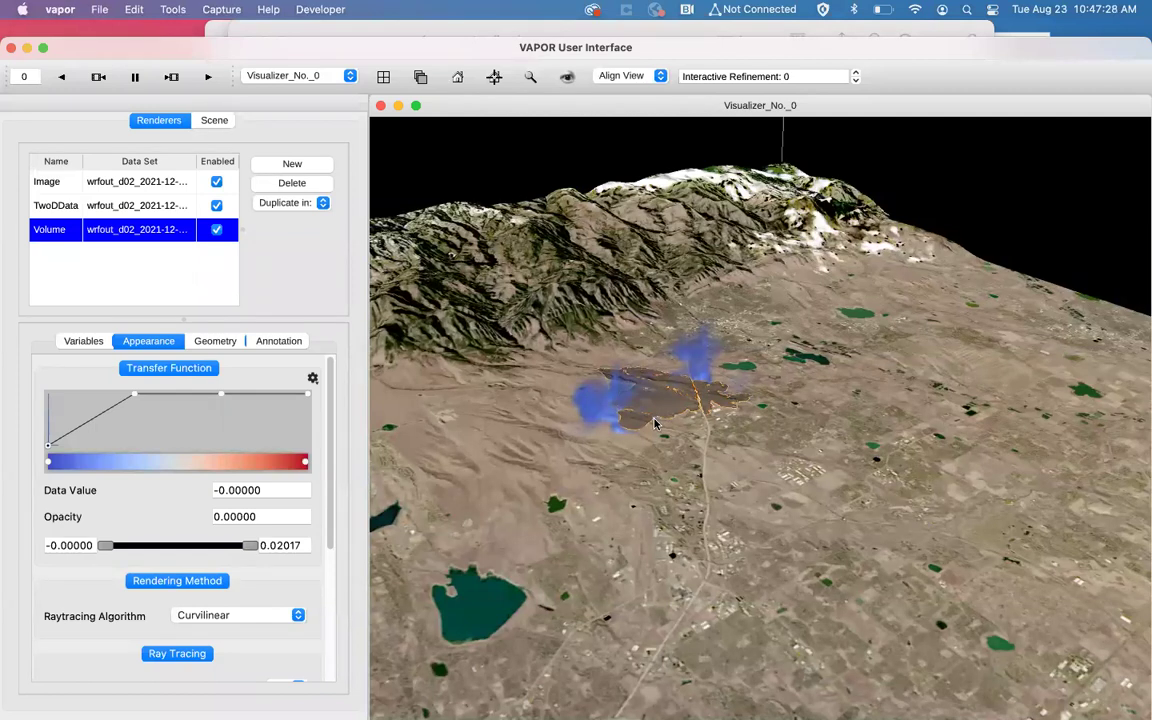
{"action": "scroll", "coordinate": [655, 424], "scroll_direction": "up", "scroll_amount": 1}
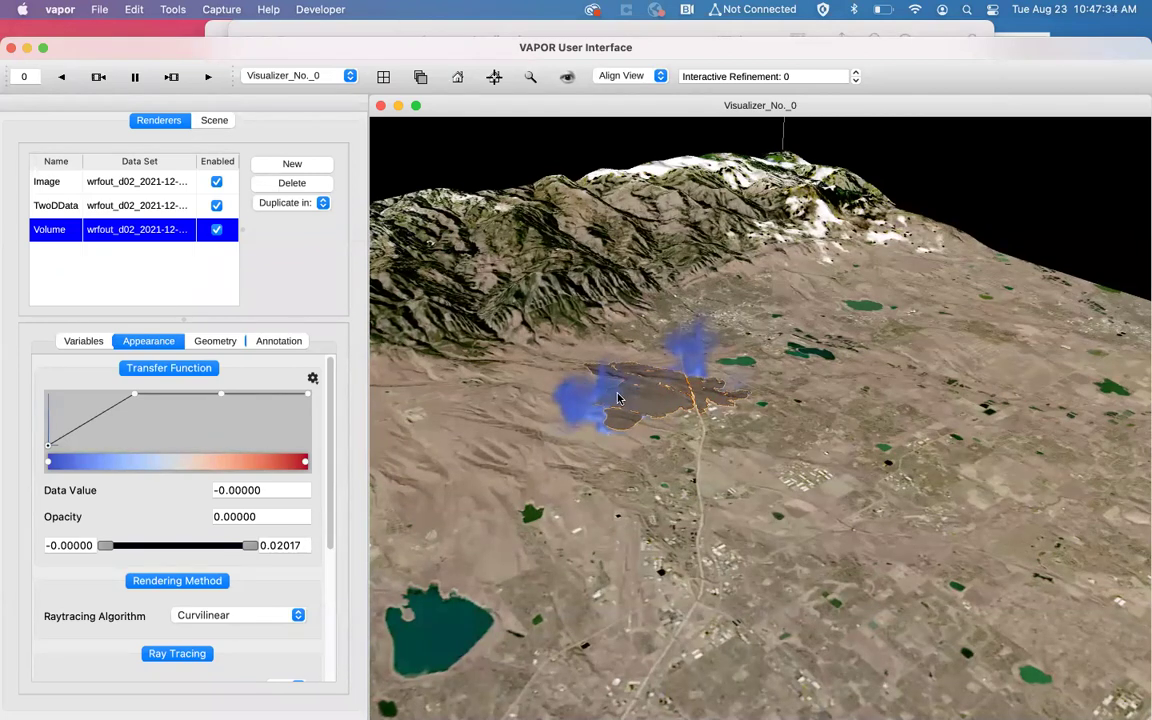
{"action": "scroll", "coordinate": [620, 423], "scroll_direction": "up", "scroll_amount": 1}
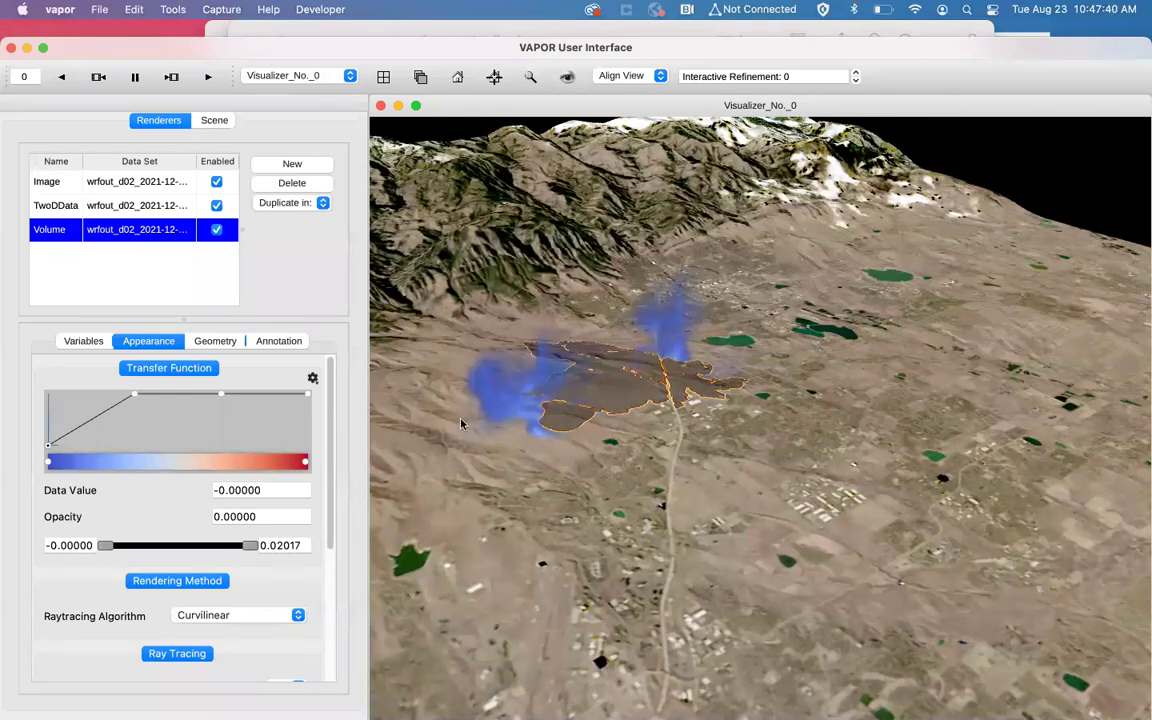
{"action": "left_click_drag", "start_coordinate": [461, 424], "coordinate": [638, 483]}
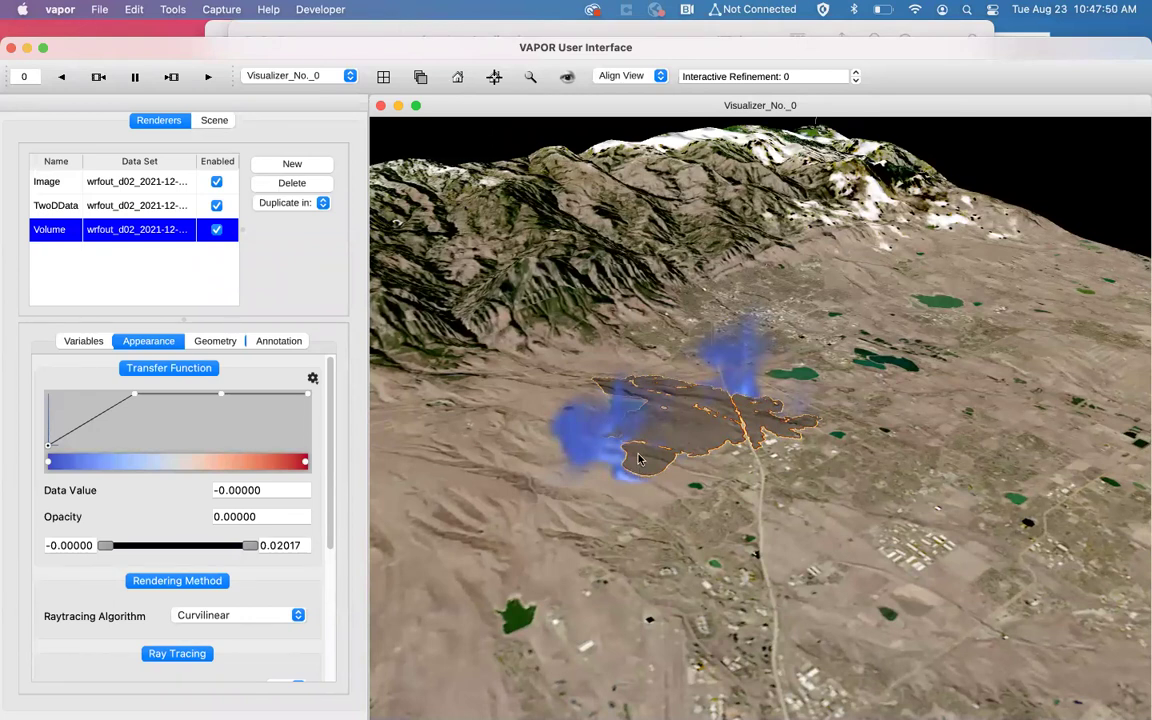
{"action": "scroll", "coordinate": [635, 467], "scroll_direction": "up", "scroll_amount": 2}
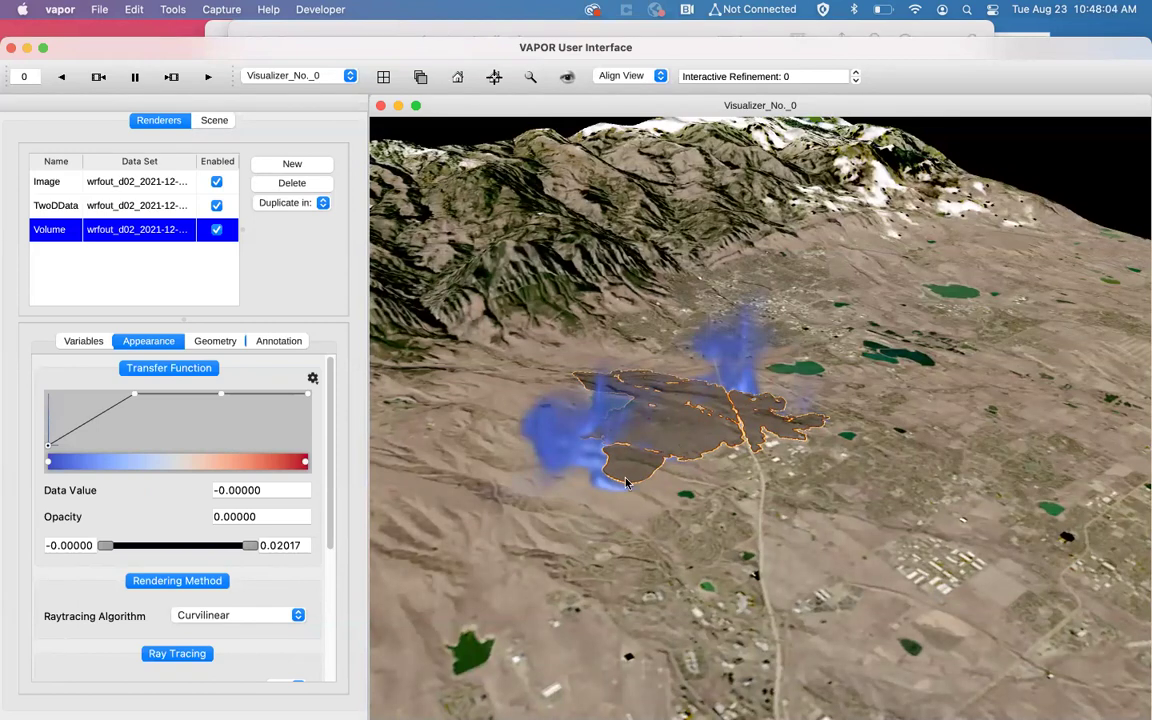
{"action": "scroll", "coordinate": [733, 393], "scroll_direction": "up", "scroll_amount": 3}
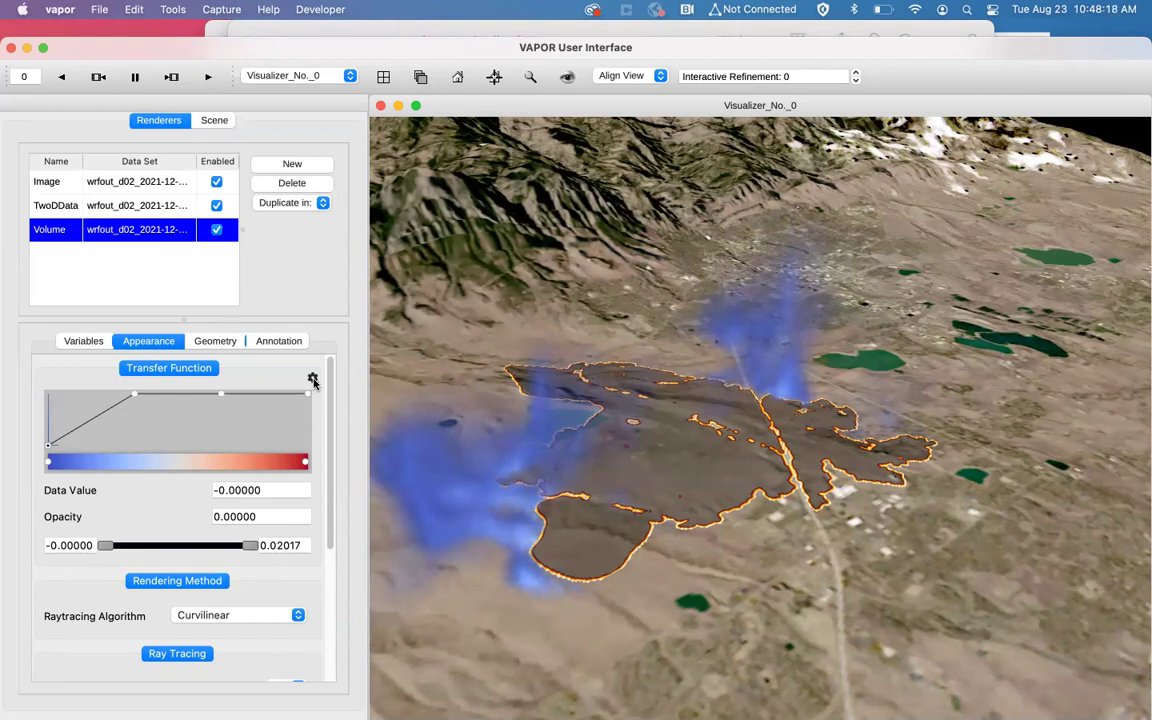
Step: Load a saved transfer function for the fire_smoke volume from a recently used folder
{"action": "left_click", "coordinate": [312, 379]}
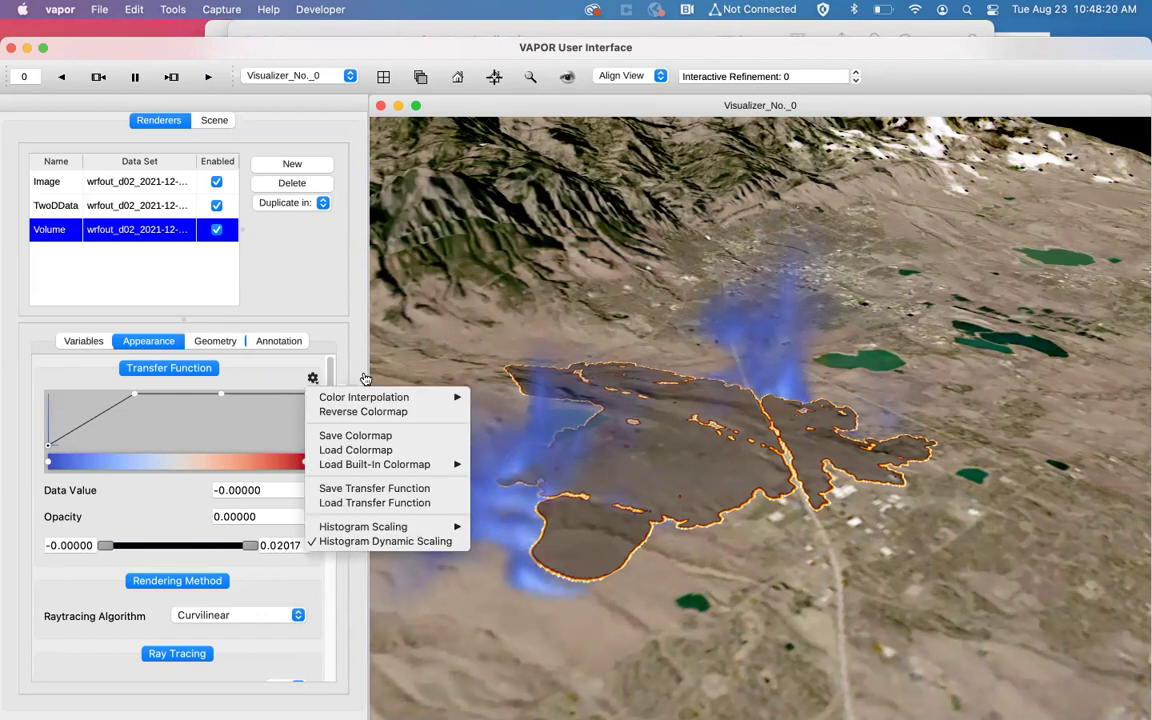
{"action": "left_click", "coordinate": [350, 507]}
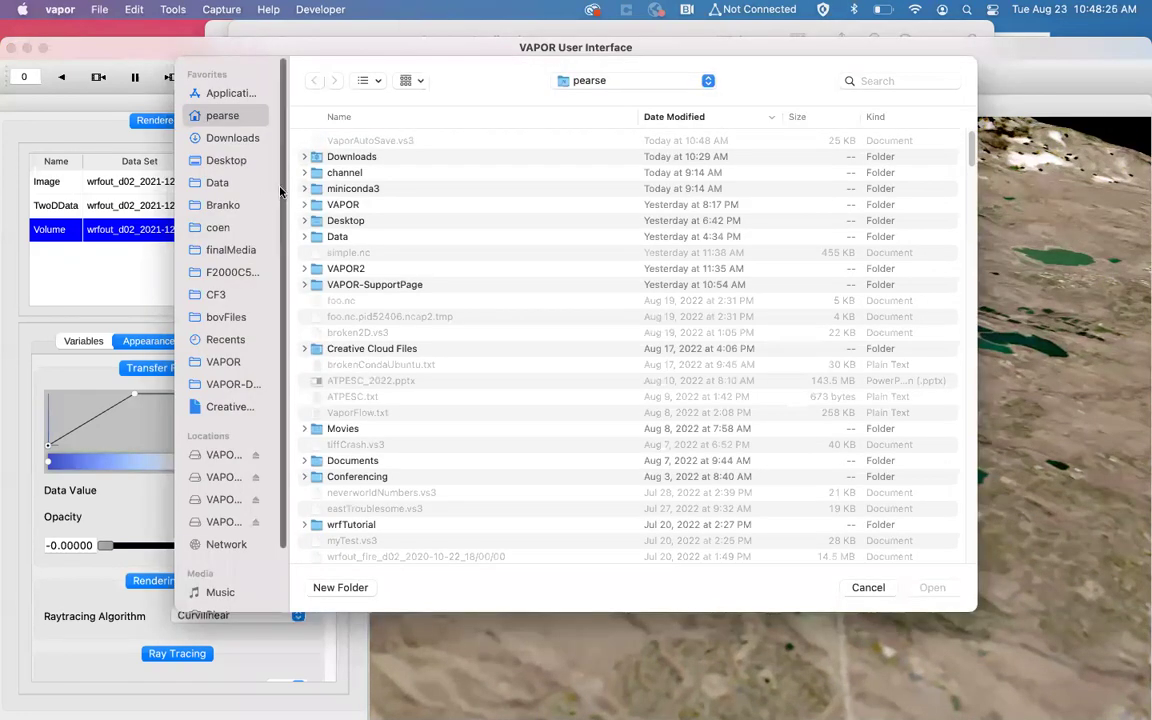
{"action": "left_click", "coordinate": [246, 140]}
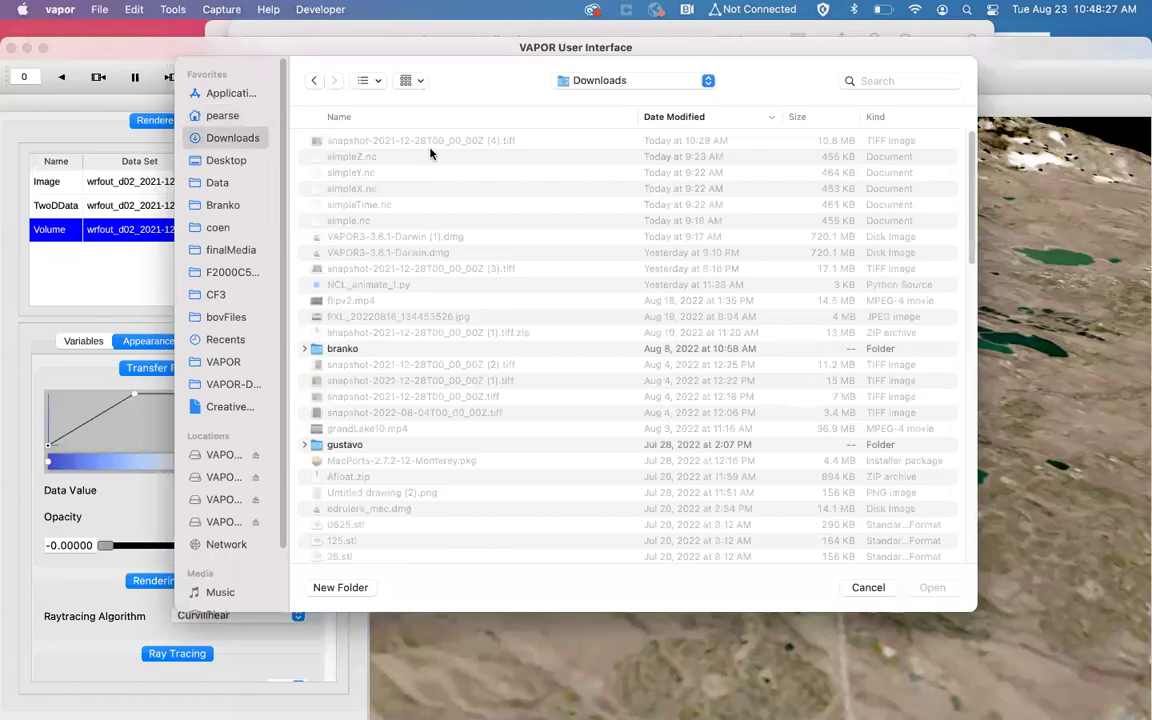
{"action": "left_click", "coordinate": [568, 80]}
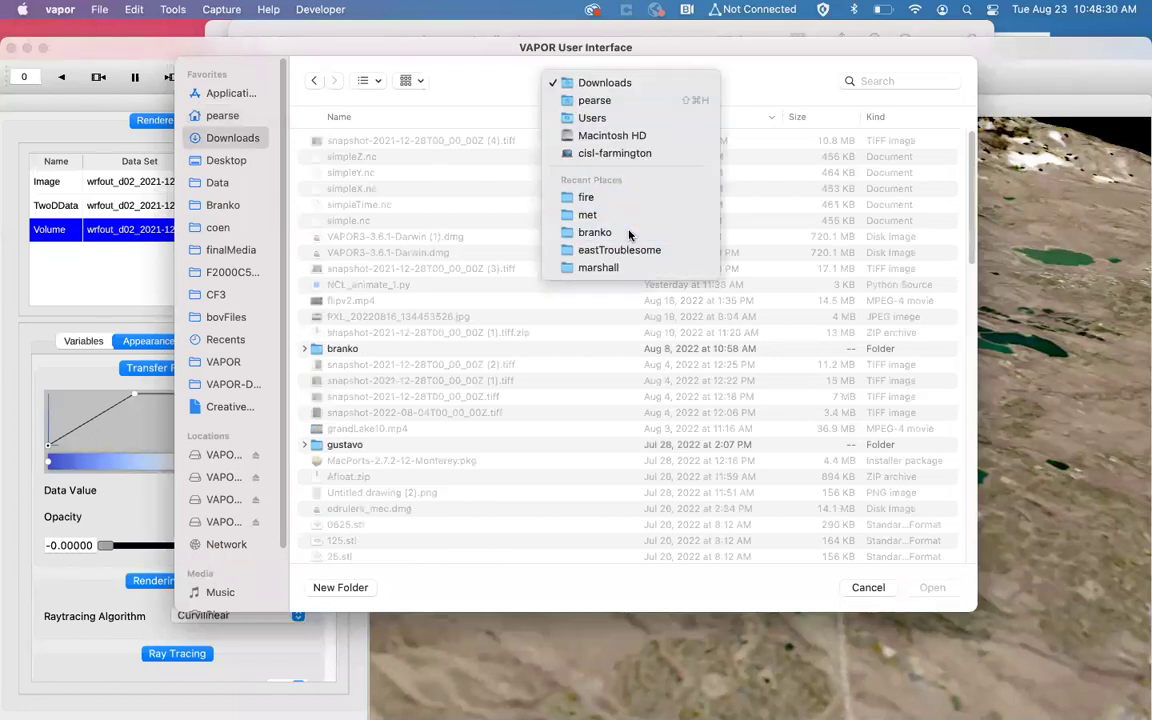
{"action": "left_click", "coordinate": [632, 232]}
{"action": "double_click", "coordinate": [347, 158]}
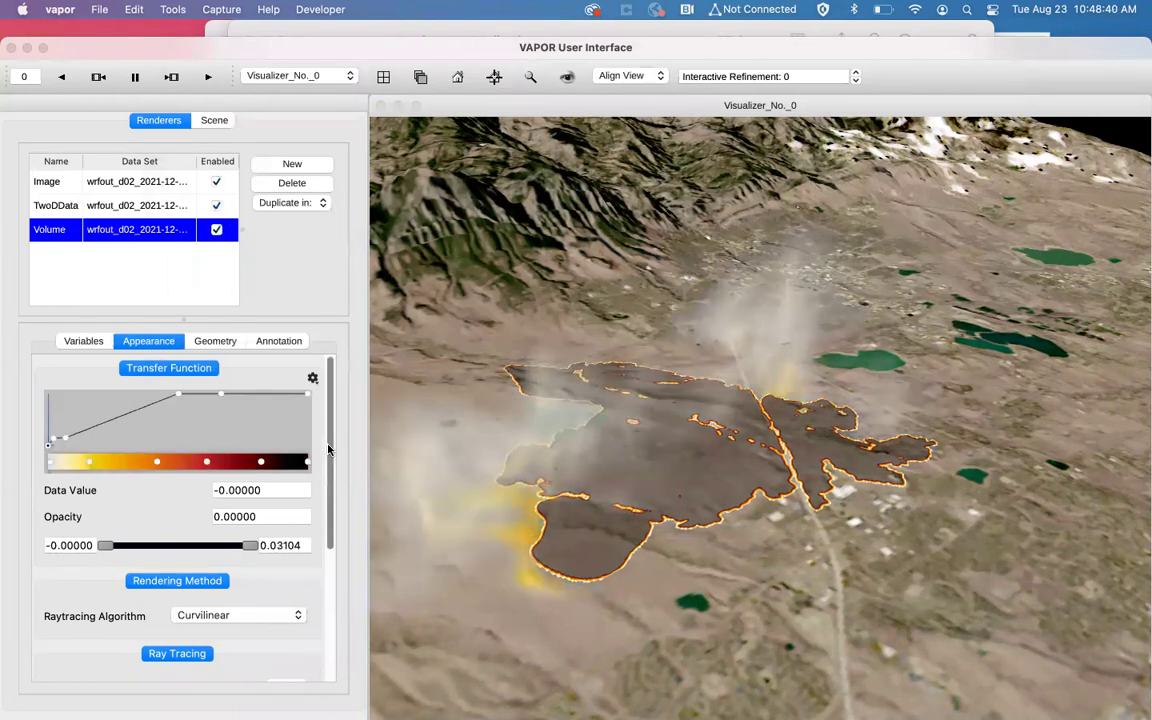
Step: Examine the recolored smoke against the fire area and mountains from near and far
{"action": "left_click_drag", "start_coordinate": [683, 441], "coordinate": [747, 452]}
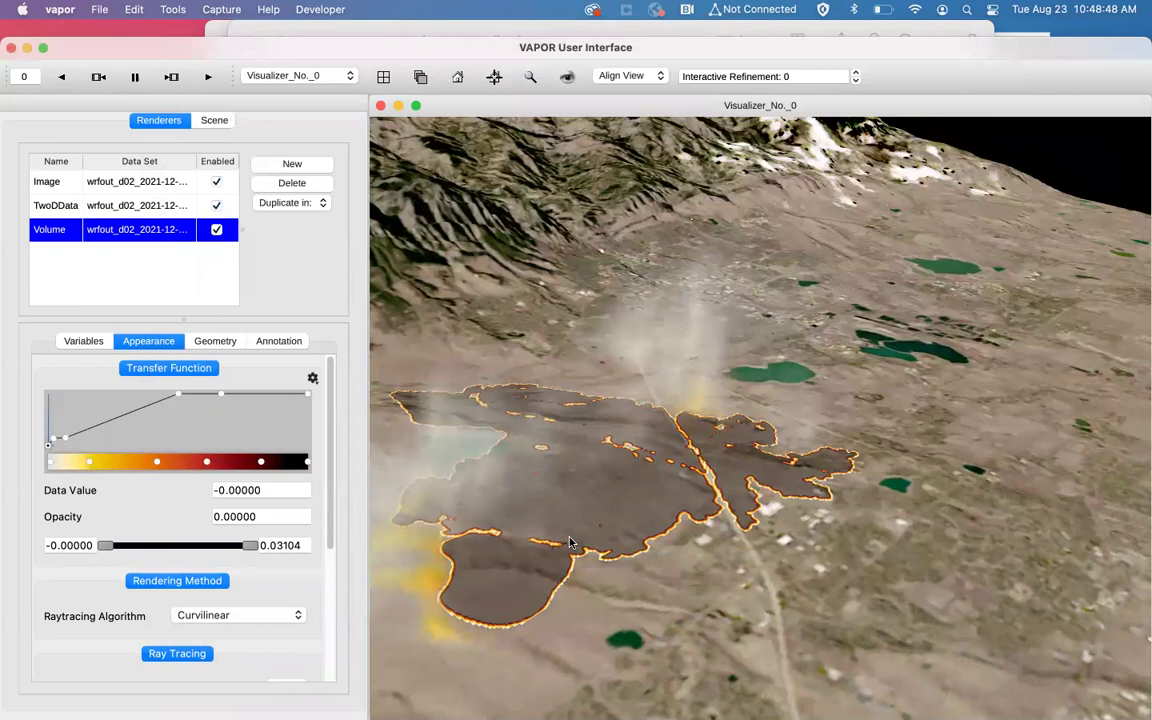
{"action": "left_click_drag", "start_coordinate": [570, 543], "coordinate": [586, 483]}
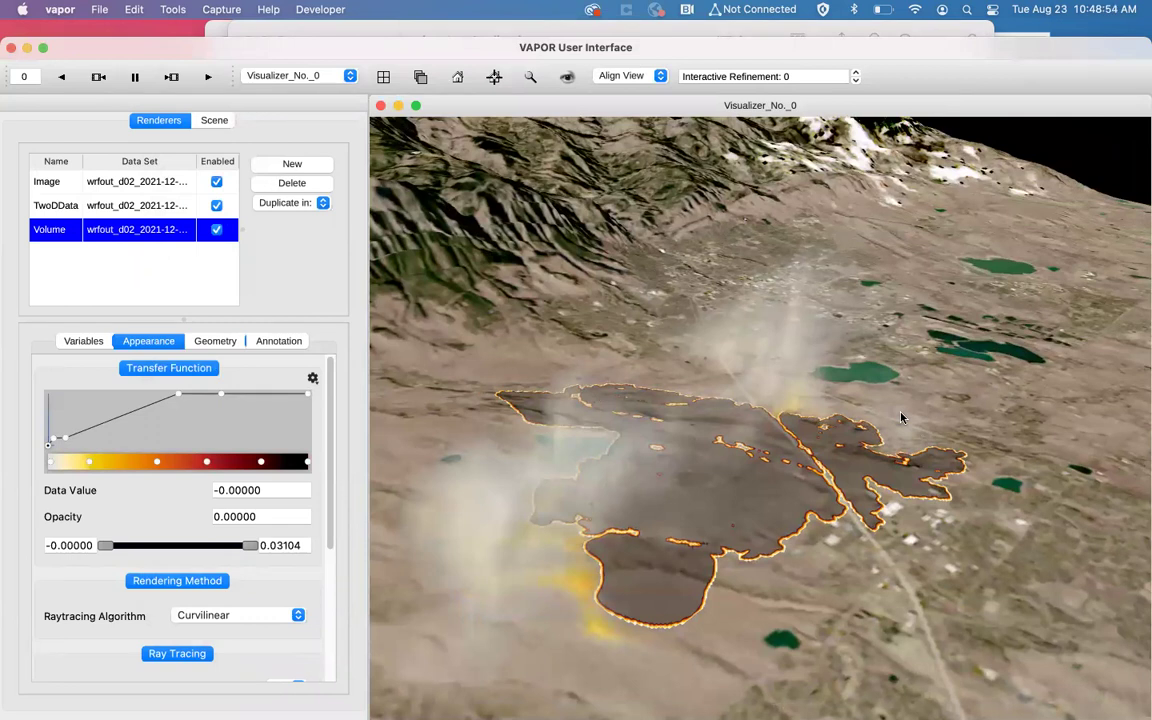
{"action": "left_click_drag", "start_coordinate": [901, 418], "coordinate": [950, 356]}
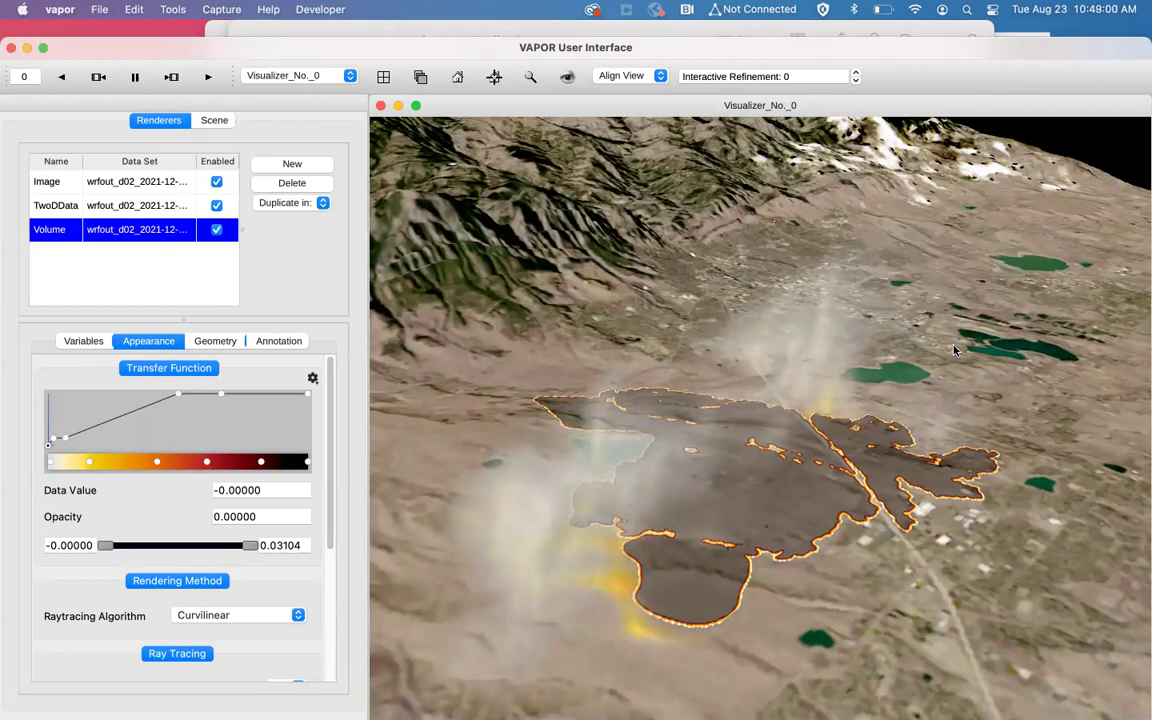
{"action": "scroll", "coordinate": [955, 350], "scroll_direction": "down", "scroll_amount": 3}
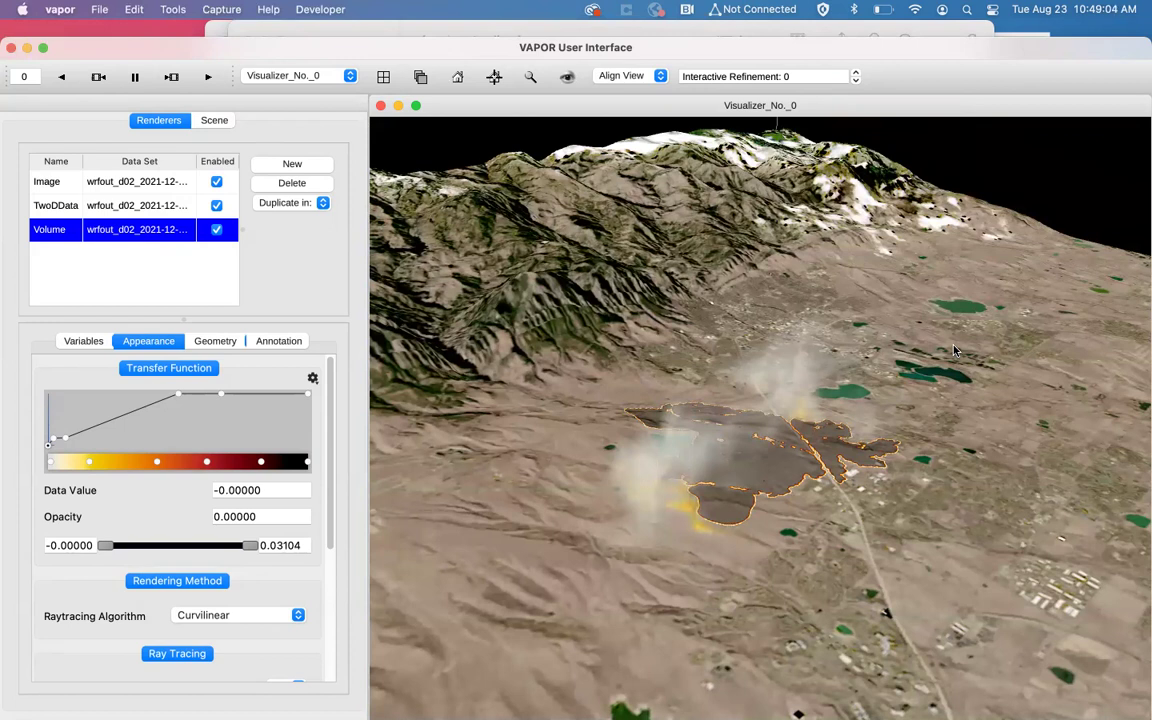
{"action": "left_click_drag", "start_coordinate": [955, 350], "coordinate": [420, 262]}
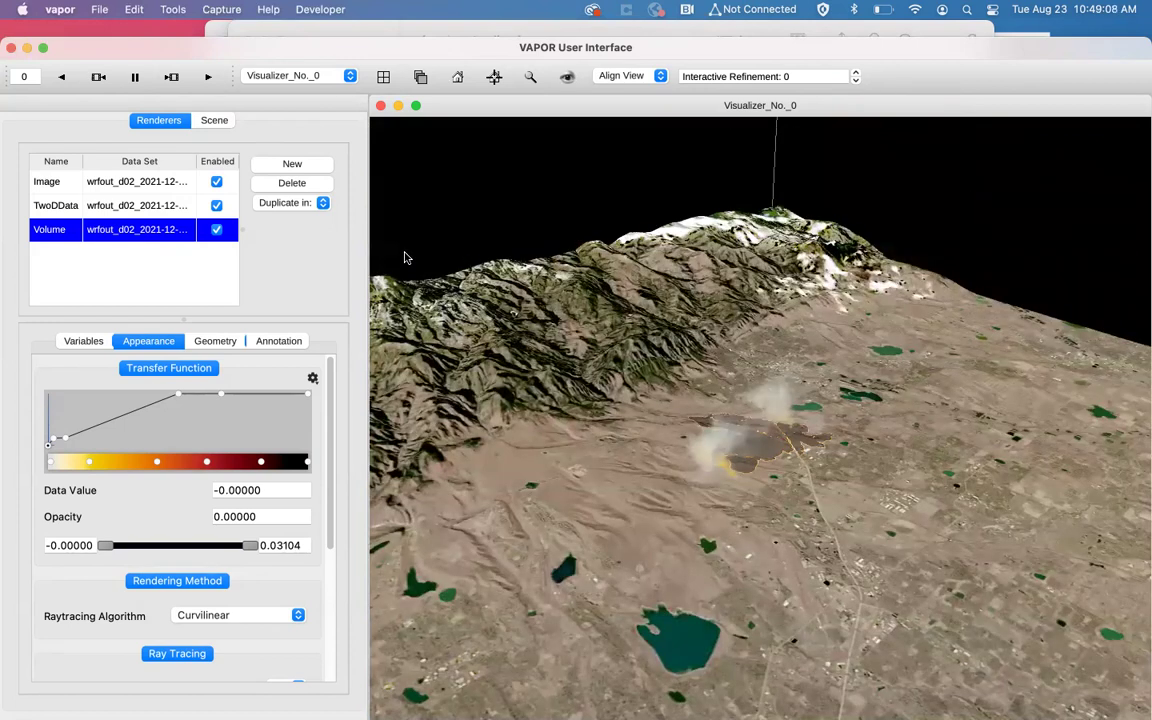
{"action": "scroll", "coordinate": [405, 258], "scroll_direction": "up", "scroll_amount": 2}
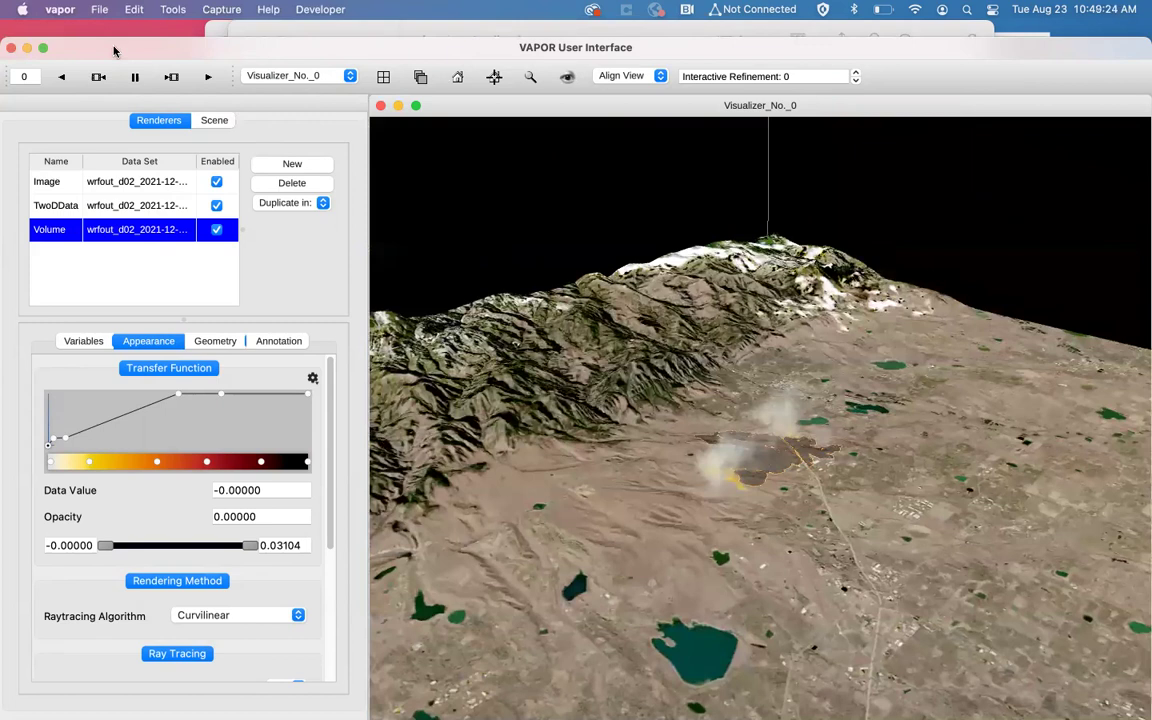
Step: Switch to iTerm, open a new shell tab and enlarge the terminal window to fill the screen
{"action": "mouse_move", "coordinate": [436, 698]}
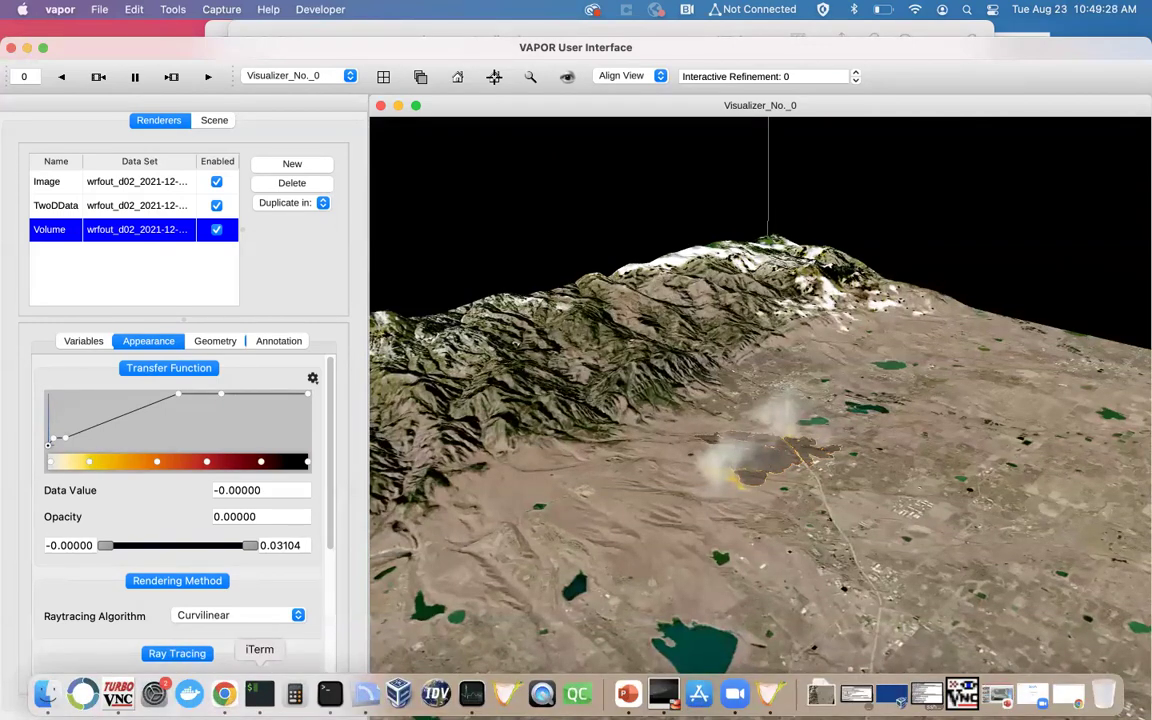
{"action": "left_click", "coordinate": [259, 694]}
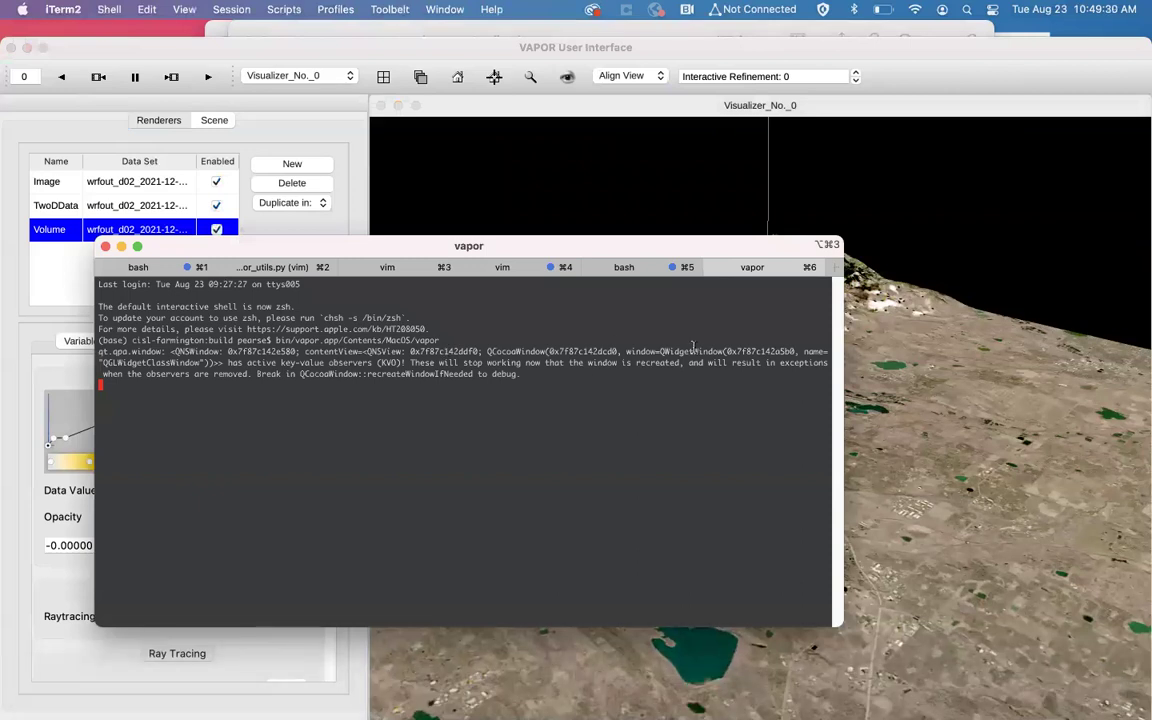
{"action": "key", "text": "super+t"}
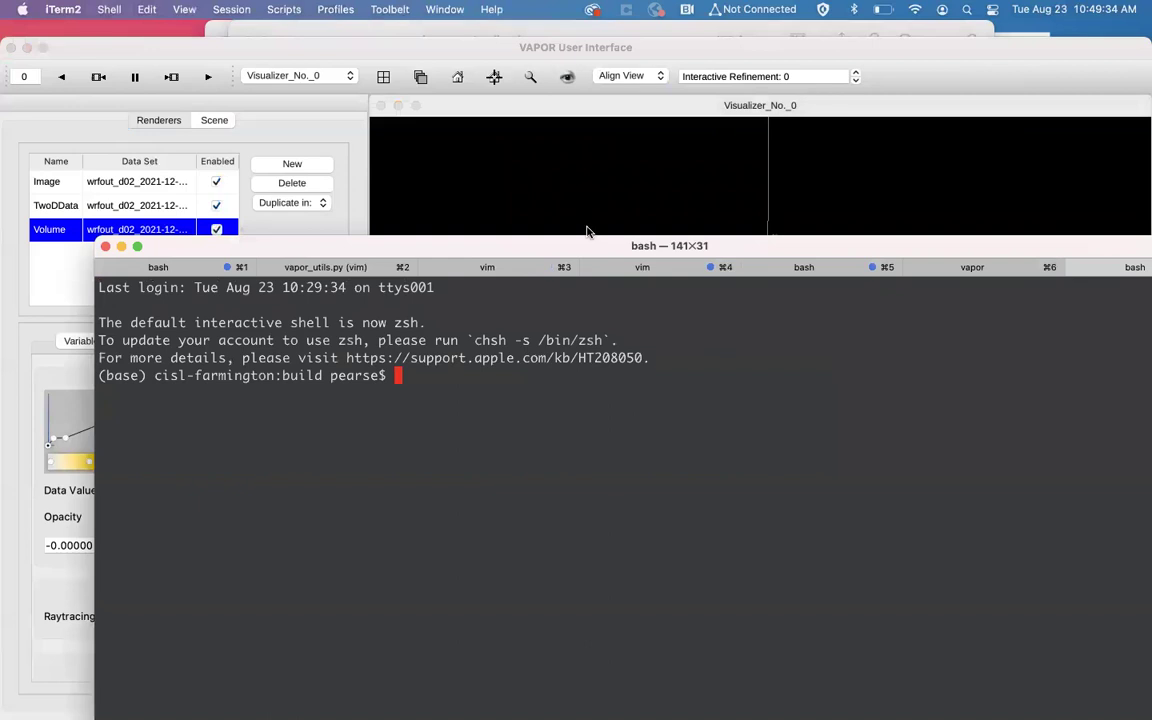
{"action": "left_click_drag", "start_coordinate": [592, 252], "coordinate": [507, 62]}
{"action": "double_click", "coordinate": [507, 62]}
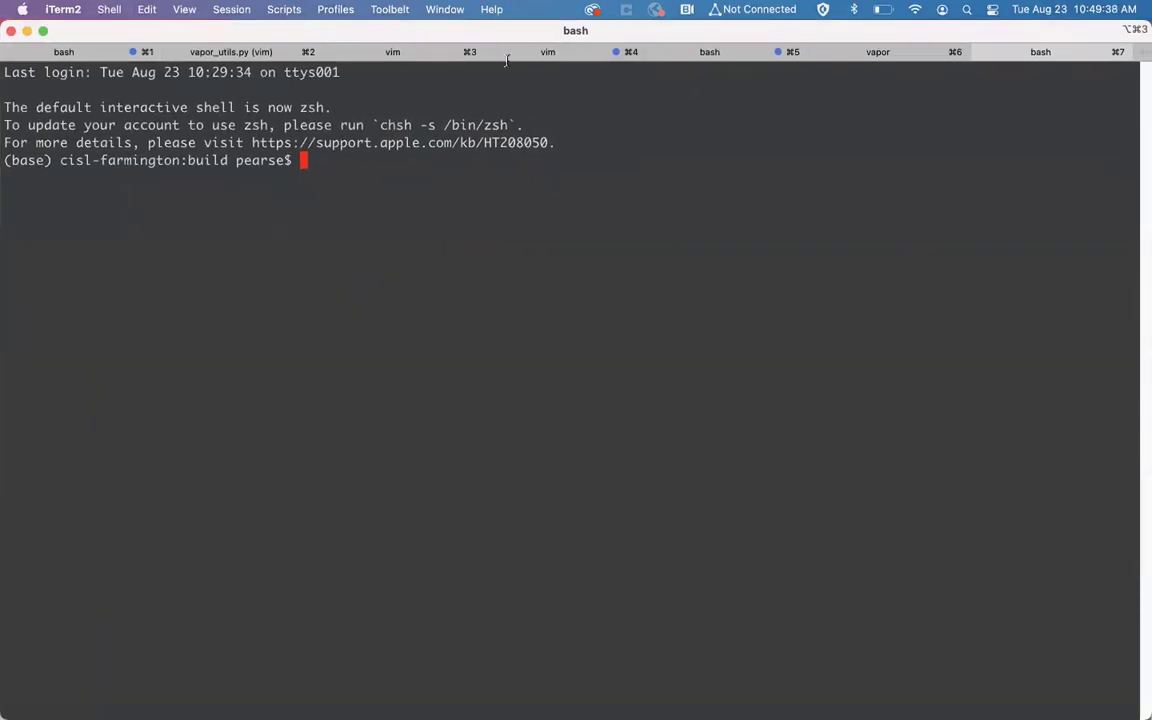
Step: Change to the ~/Downloads/branko/ folder, list its contents and enter its marshall subfolder
{"action": "type", "text": "cd ~/Downloads/branko/"}
{"action": "key", "text": "Return"}
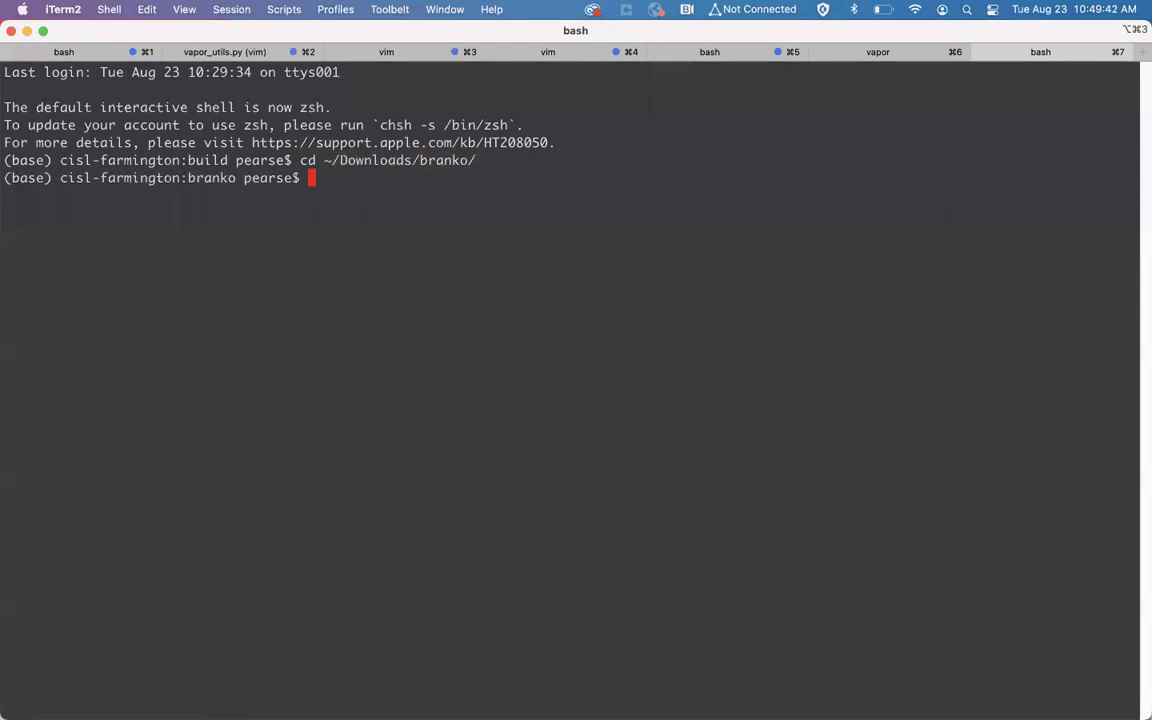
{"action": "type", "text": "ls"}
{"action": "key", "text": "Return"}
{"action": "type", "text": "cd marshall/"}
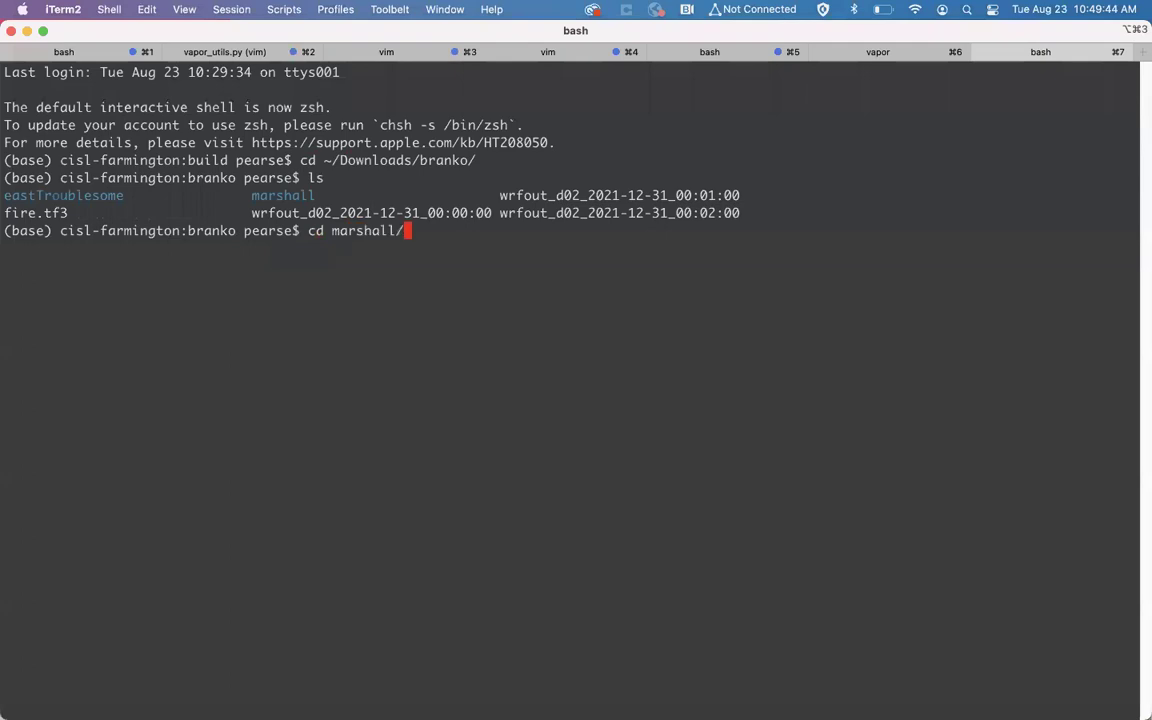
{"action": "key", "text": "Return"}
Step: Clear the terminal and list the contents of the marshall folder
{"action": "type", "text": "ls"}
{"action": "key", "text": "Return"}
{"action": "type", "text": "clear"}
{"action": "key", "text": "Return"}
{"action": "type", "text": "ls"}
{"action": "key", "text": "Return"}
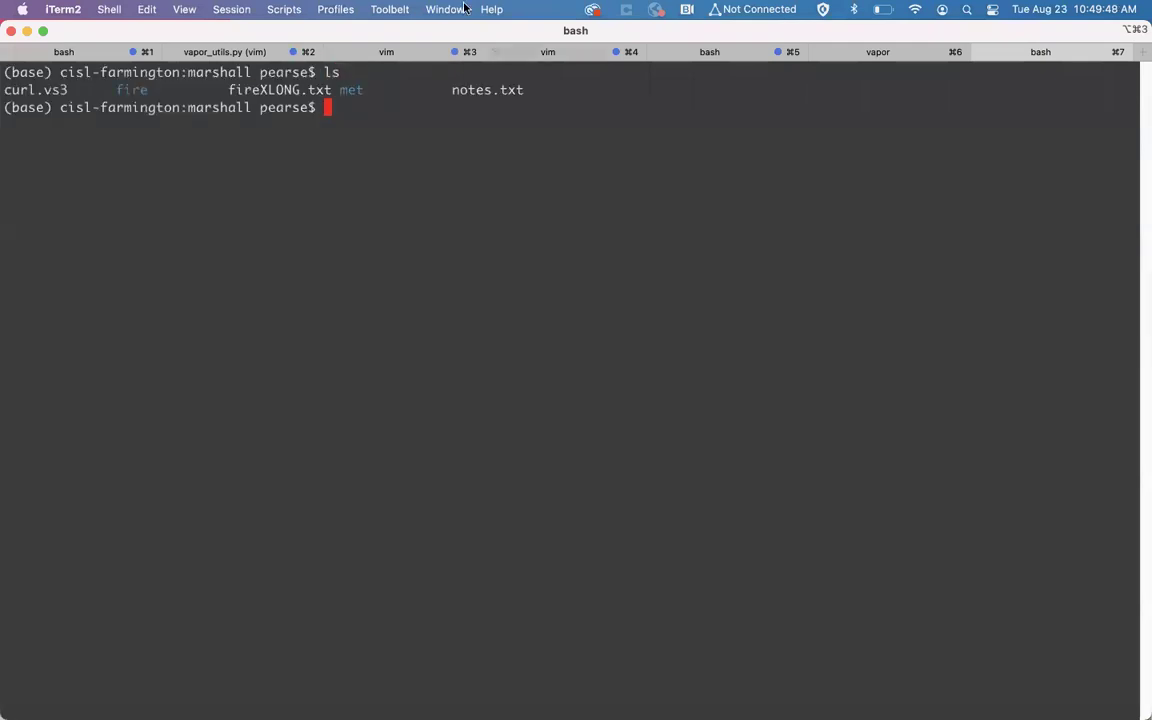
Step: Enter the met folder and list its WRF output files
{"action": "double_click", "coordinate": [130, 90]}
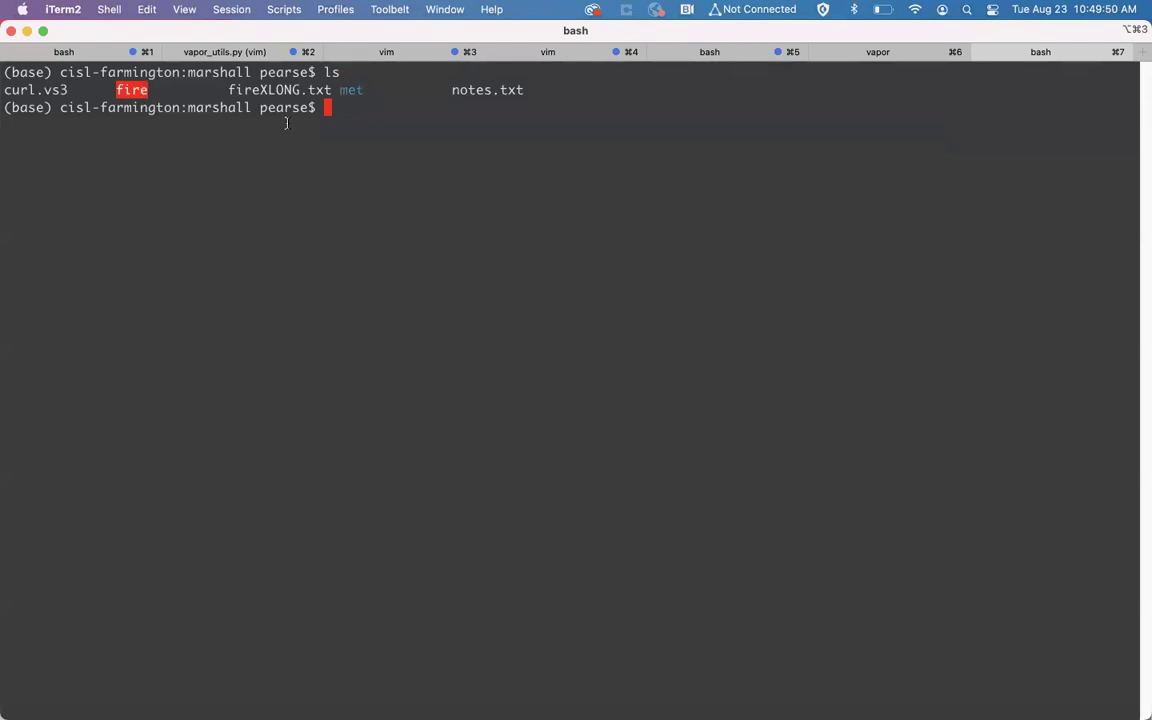
{"action": "double_click", "coordinate": [367, 89]}
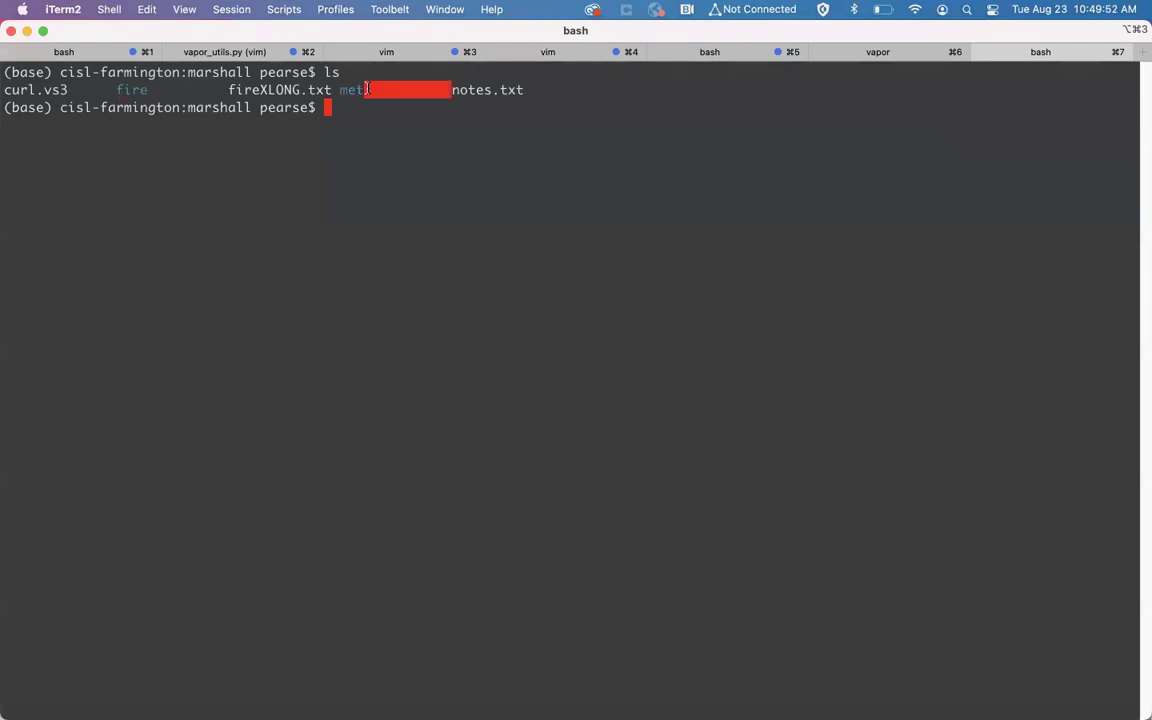
{"action": "double_click", "coordinate": [350, 89]}
{"action": "type", "text": "cd me"}
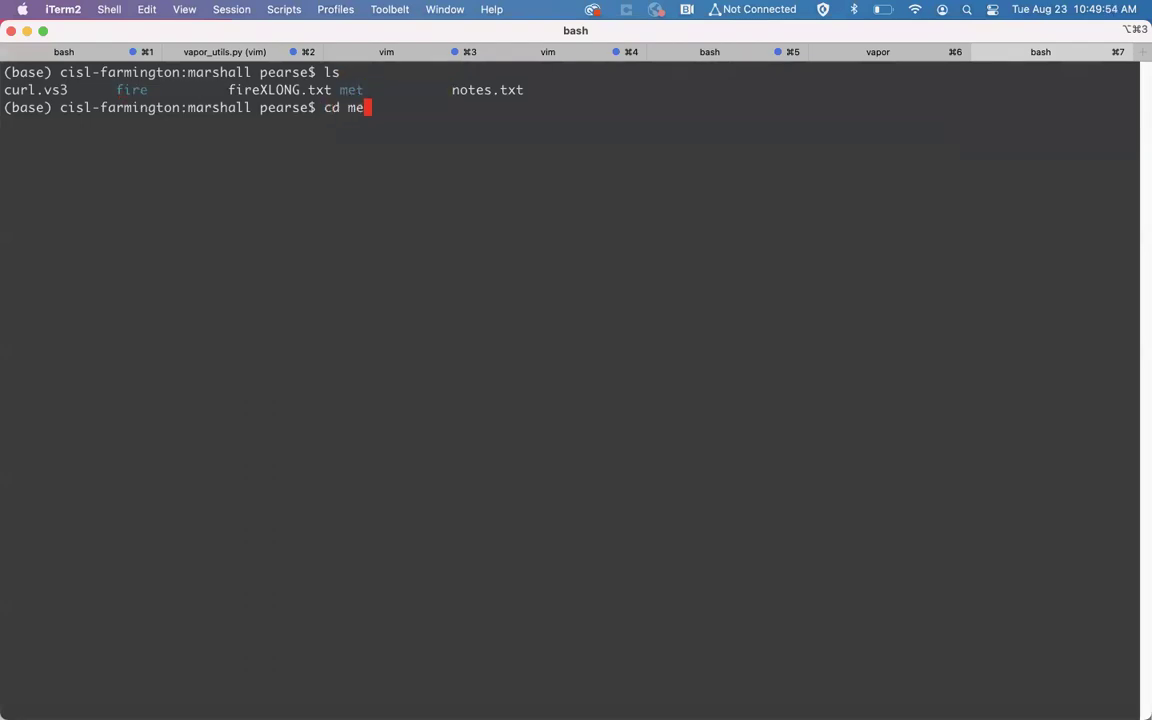
{"action": "key", "text": "Tab"}
{"action": "key", "text": "Return"}
{"action": "type", "text": "ls"}
{"action": "key", "text": "Return"}
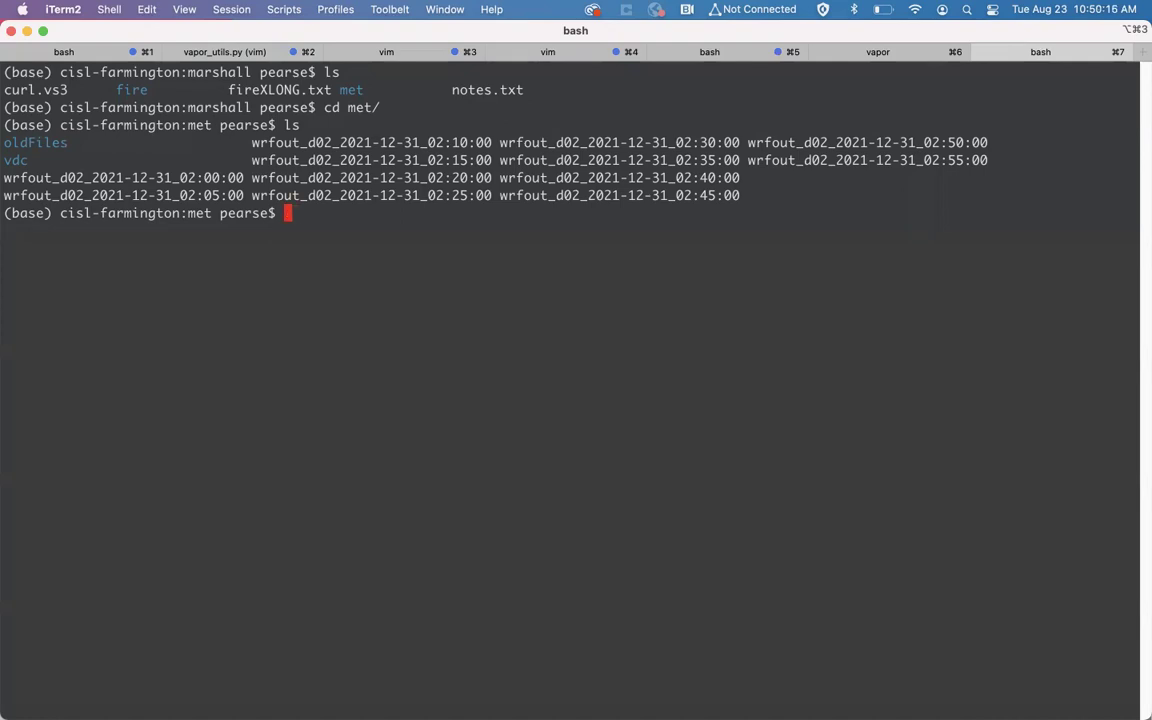
Step: List the VAPOR command-line tools in /Applications/vapor.app/Contents/MacOS/
{"action": "type", "text": "ls /Applications/"}
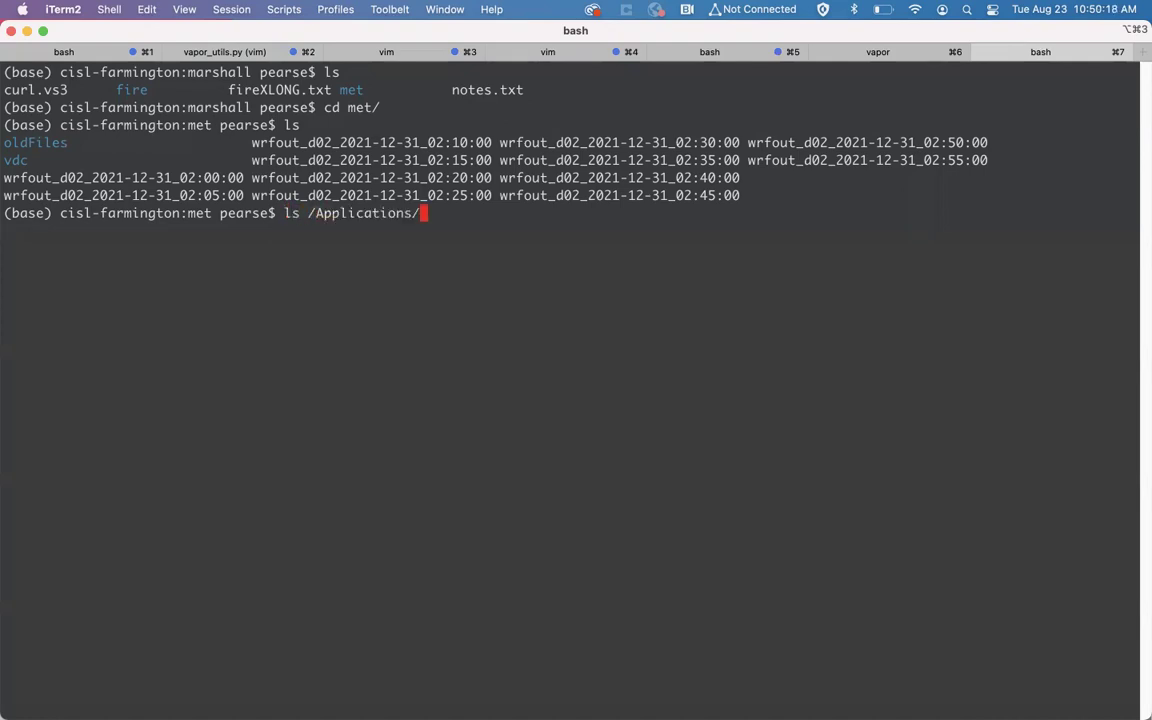
{"action": "type", "text": "va"}
{"action": "key", "text": "Tab"}
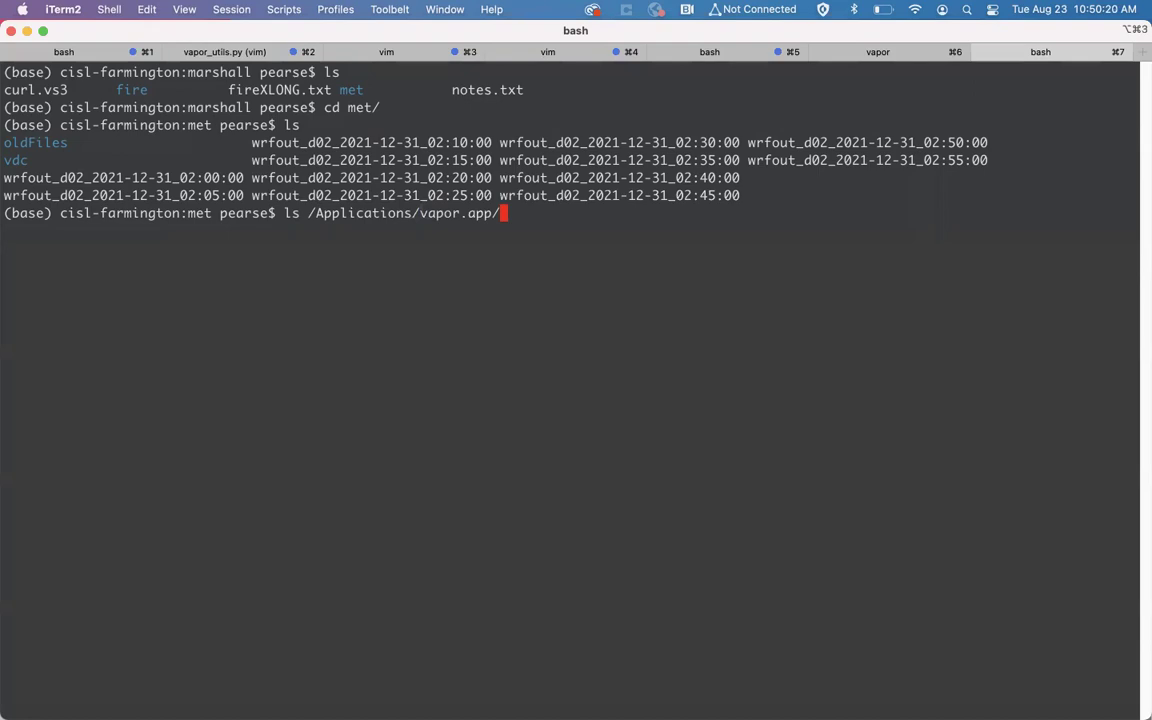
{"action": "key", "text": "Tab"}
{"action": "type", "text": "M"}
{"action": "key", "text": "Tab"}
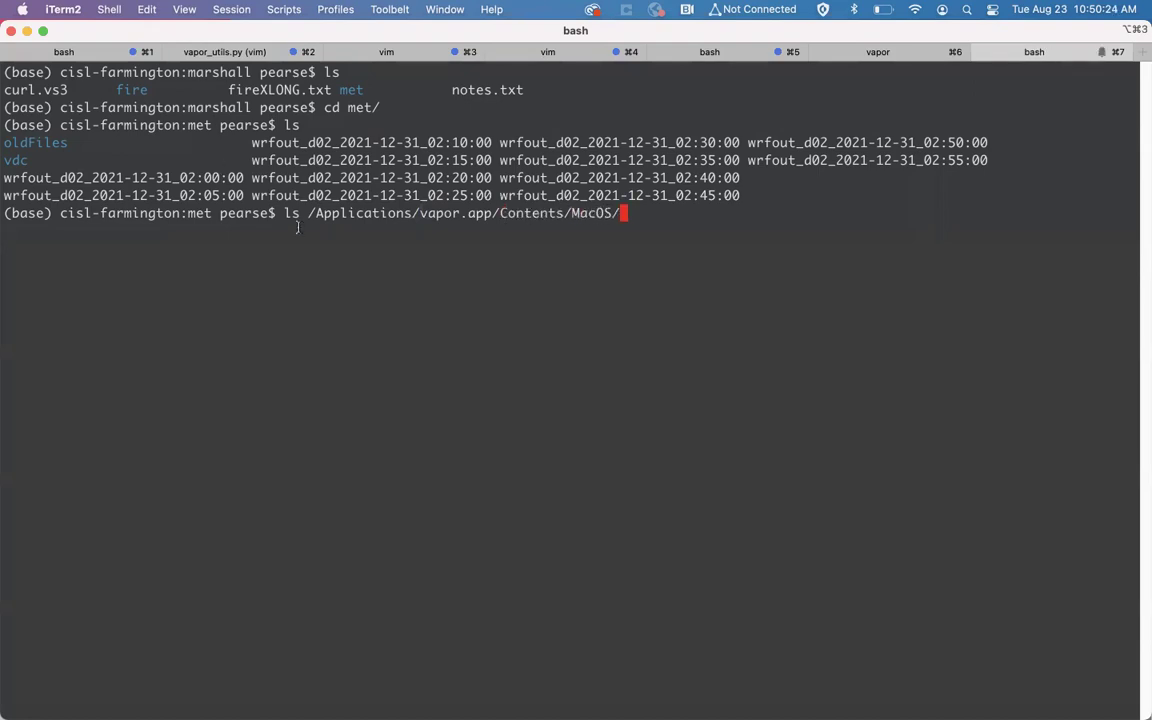
{"action": "left_click_drag", "start_coordinate": [308, 213], "coordinate": [612, 213]}
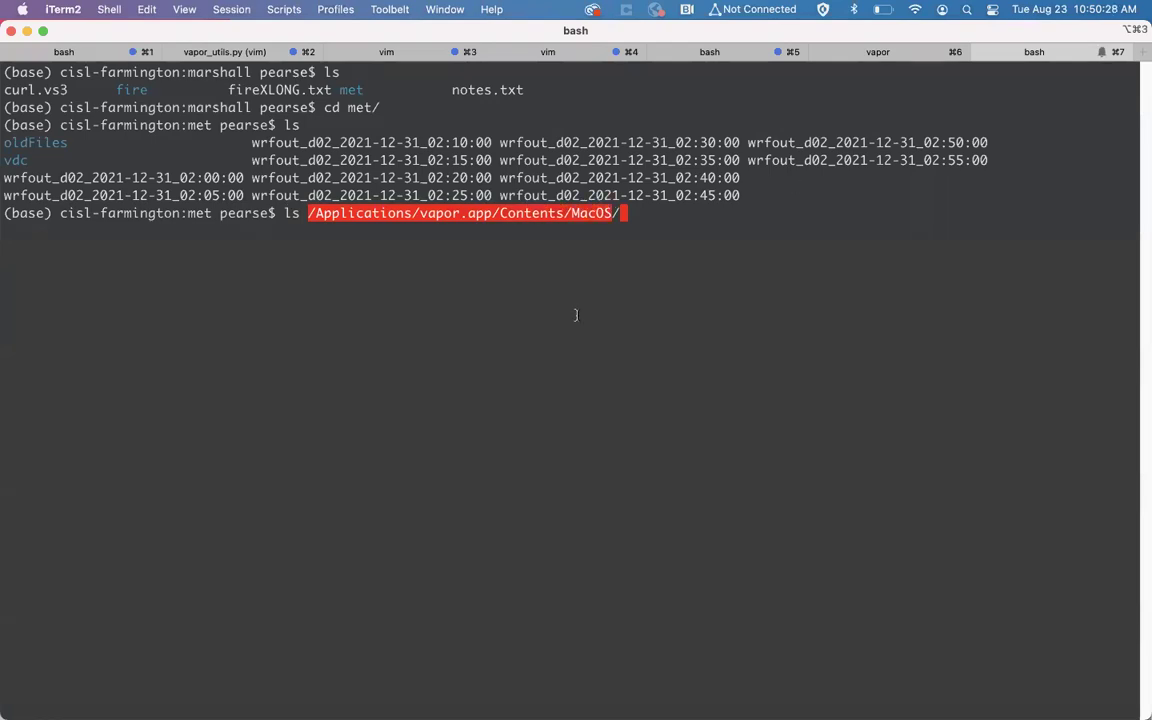
{"action": "key", "text": "Return"}
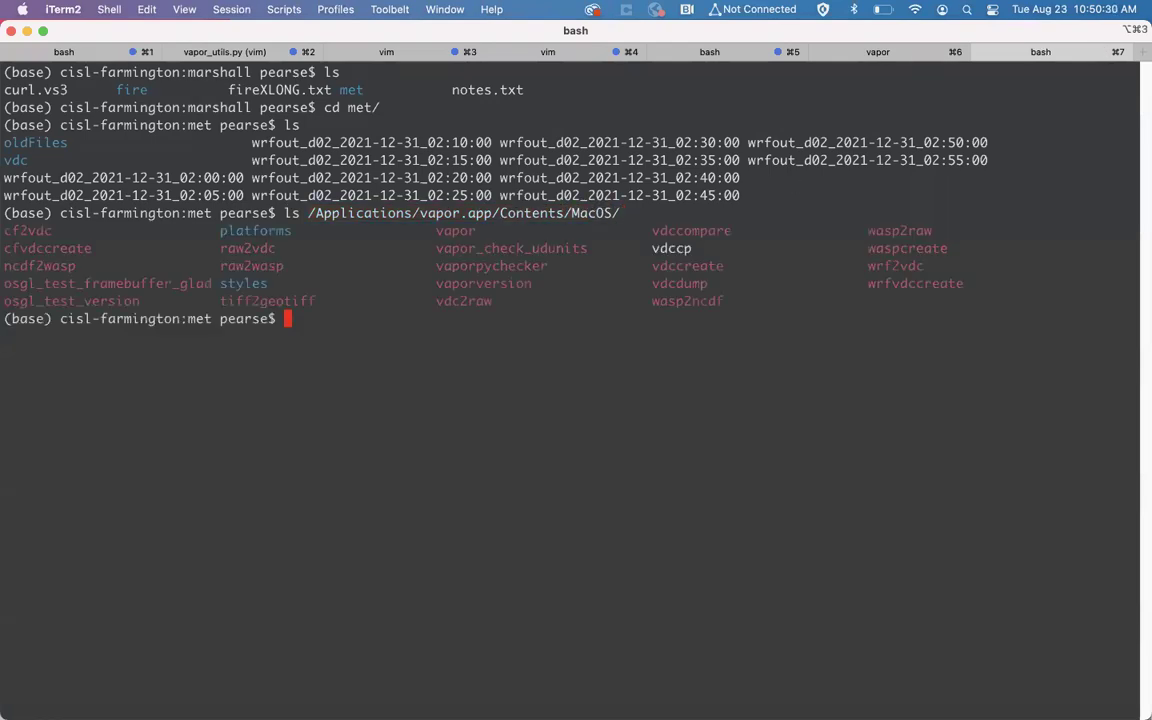
Step: Highlight the MacOS folder path and the wrfvdccreate and wrf2vdc tools in the listing
{"action": "left_click_drag", "start_coordinate": [308, 213], "coordinate": [612, 214]}
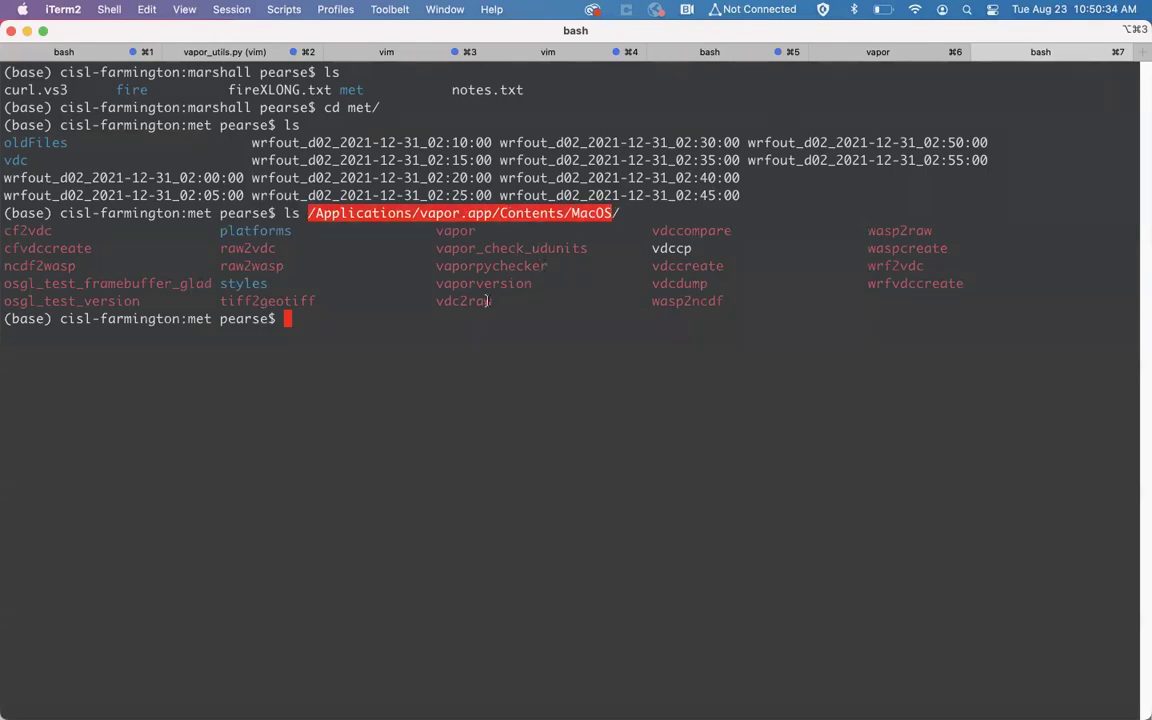
{"action": "double_click", "coordinate": [900, 283]}
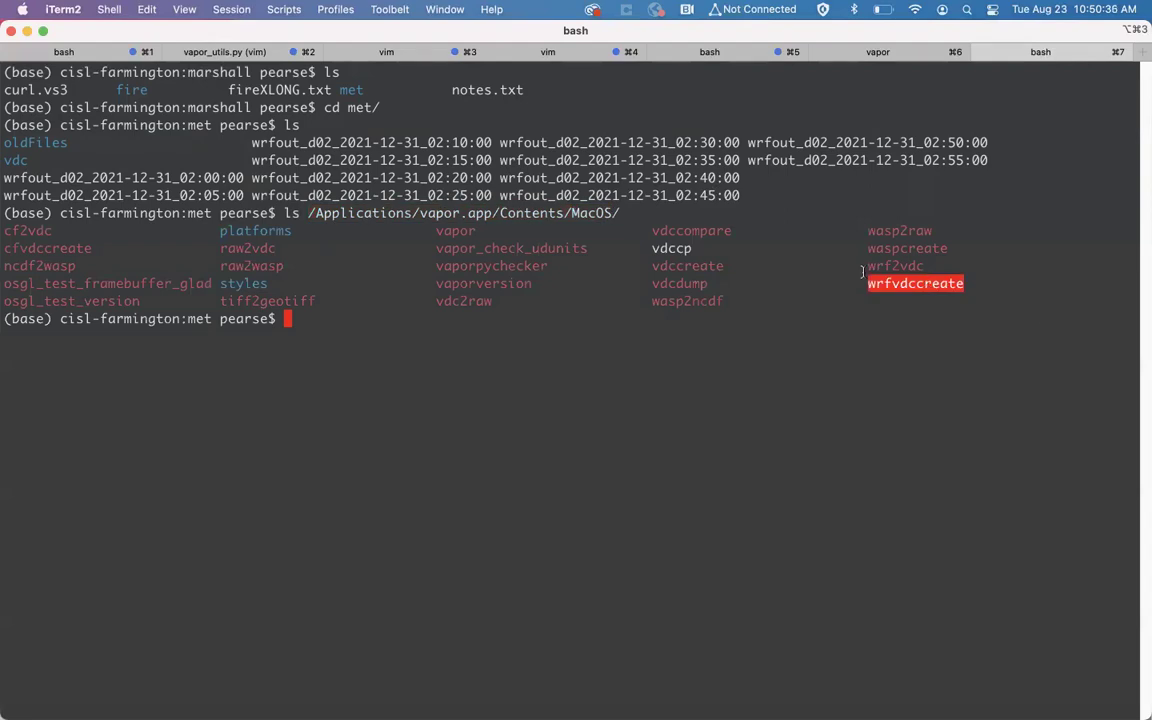
{"action": "double_click", "coordinate": [895, 266]}
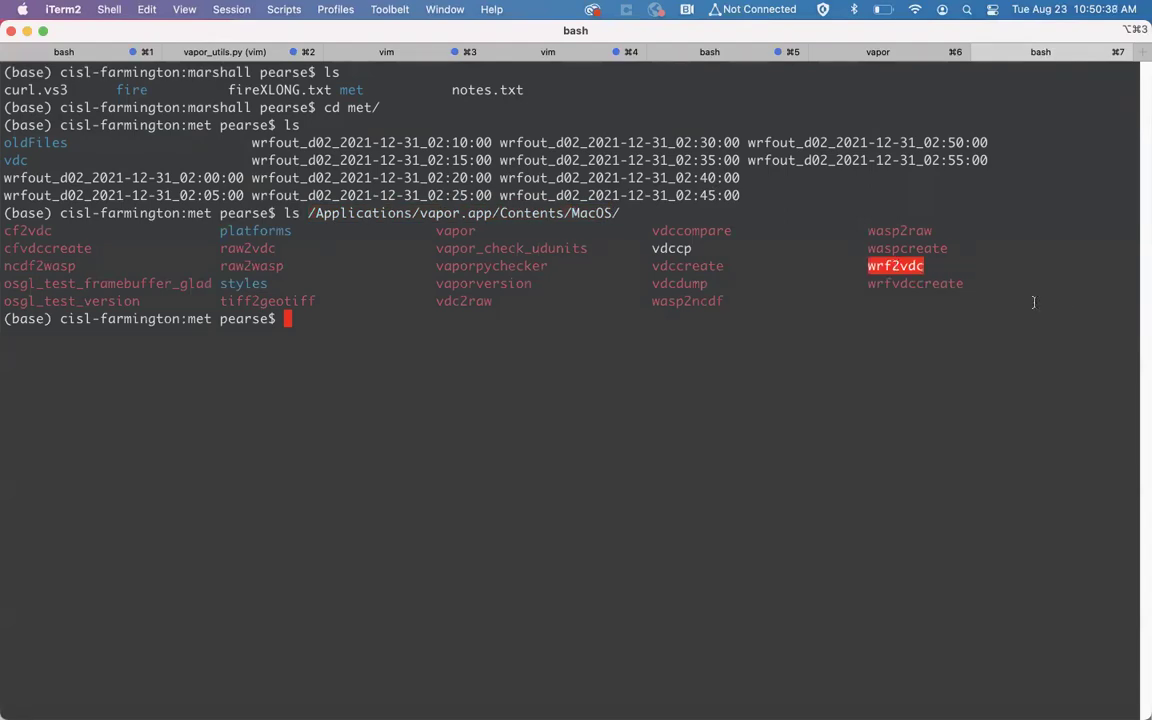
Step: Try to run wrfvdccreate by name alone on wrfout_d02_2021-12-31_02\:* with met.vdc as the output file
{"action": "double_click", "coordinate": [912, 284]}
{"action": "key", "text": "super+c"}
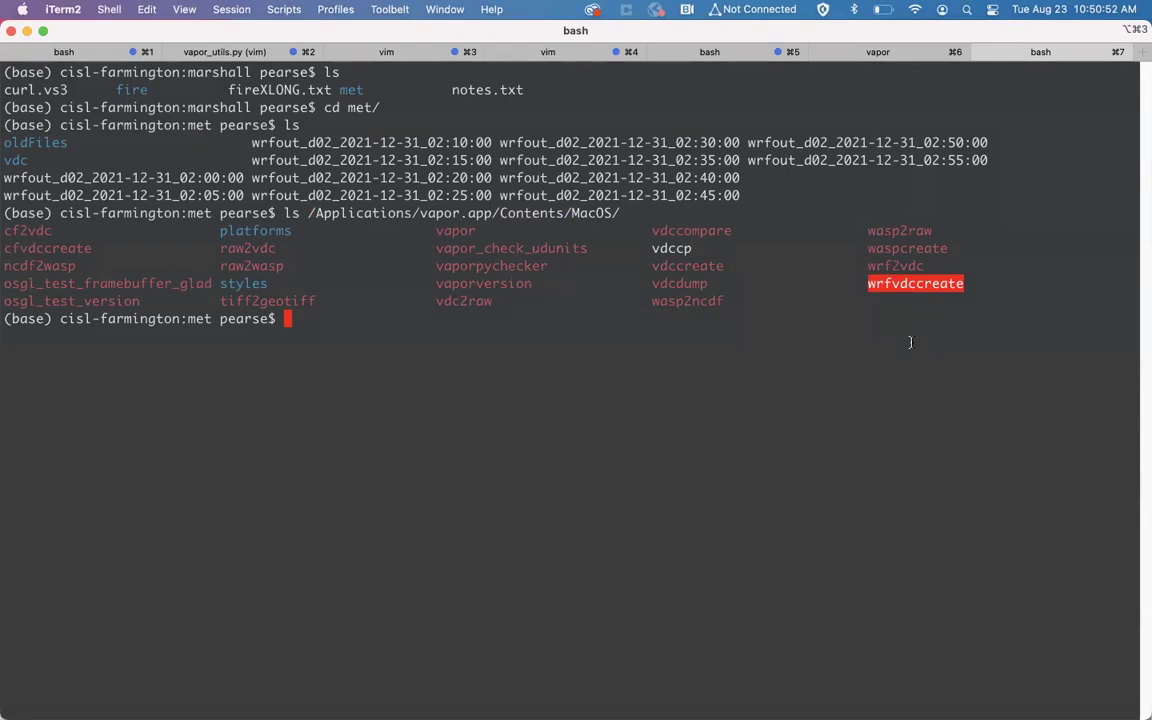
{"action": "double_click", "coordinate": [895, 266]}
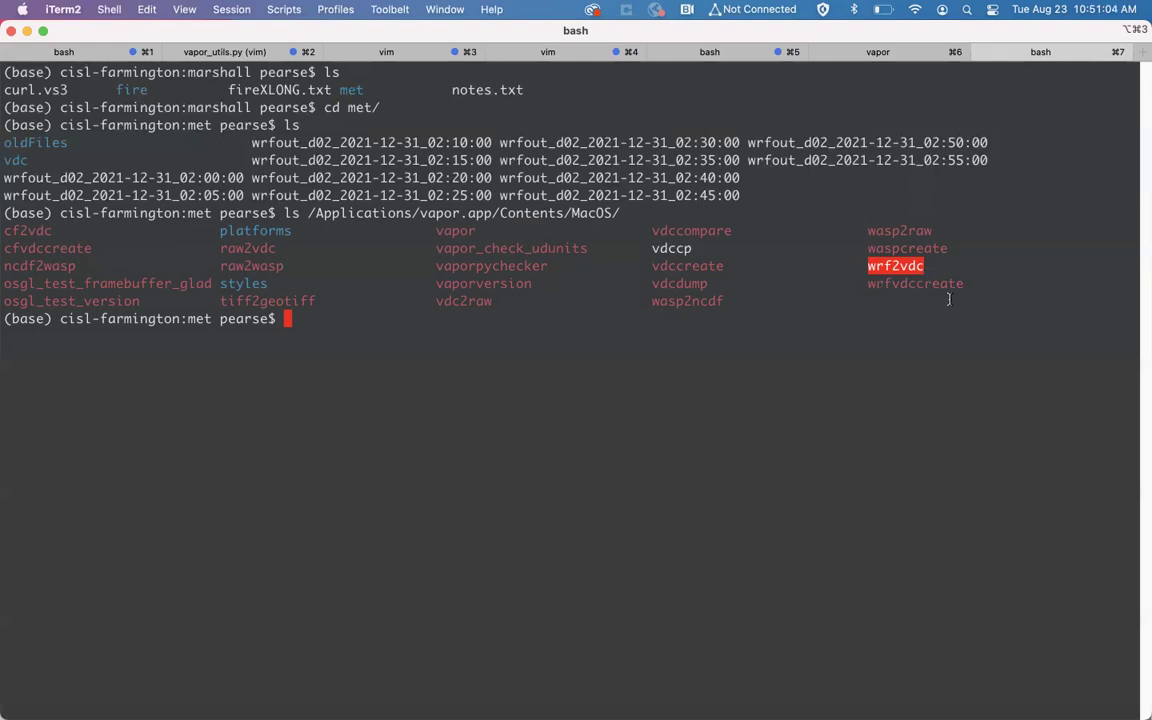
{"action": "double_click", "coordinate": [948, 285]}
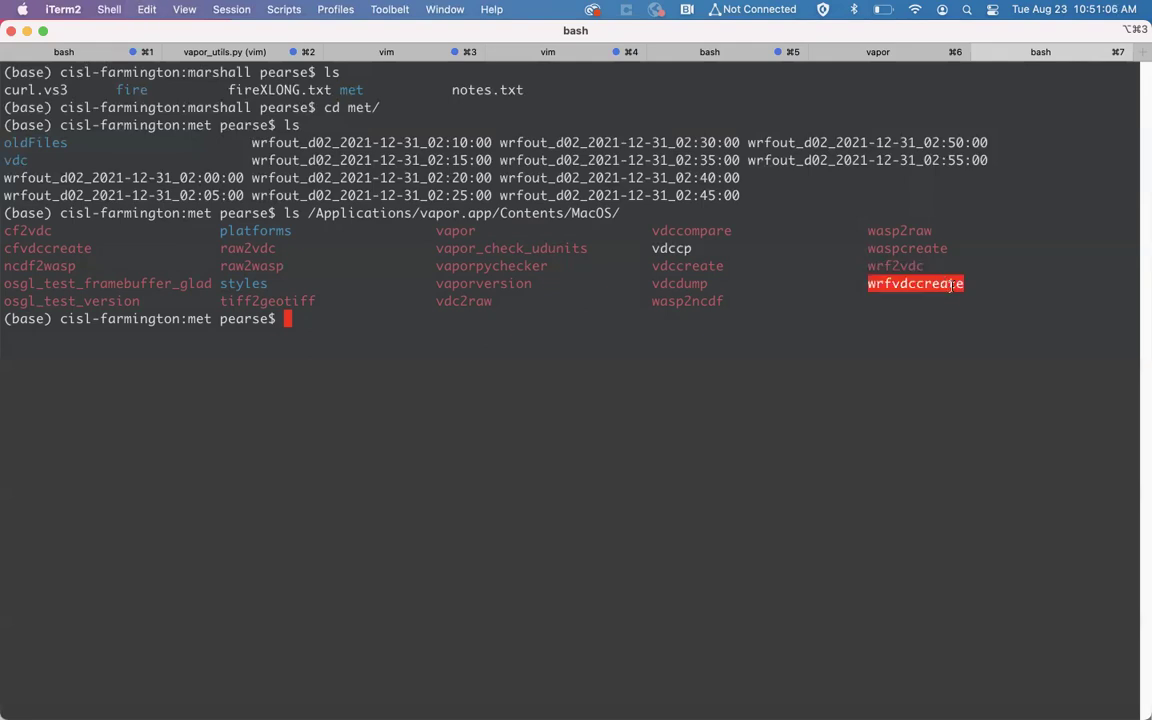
{"action": "key", "text": "super+v"}
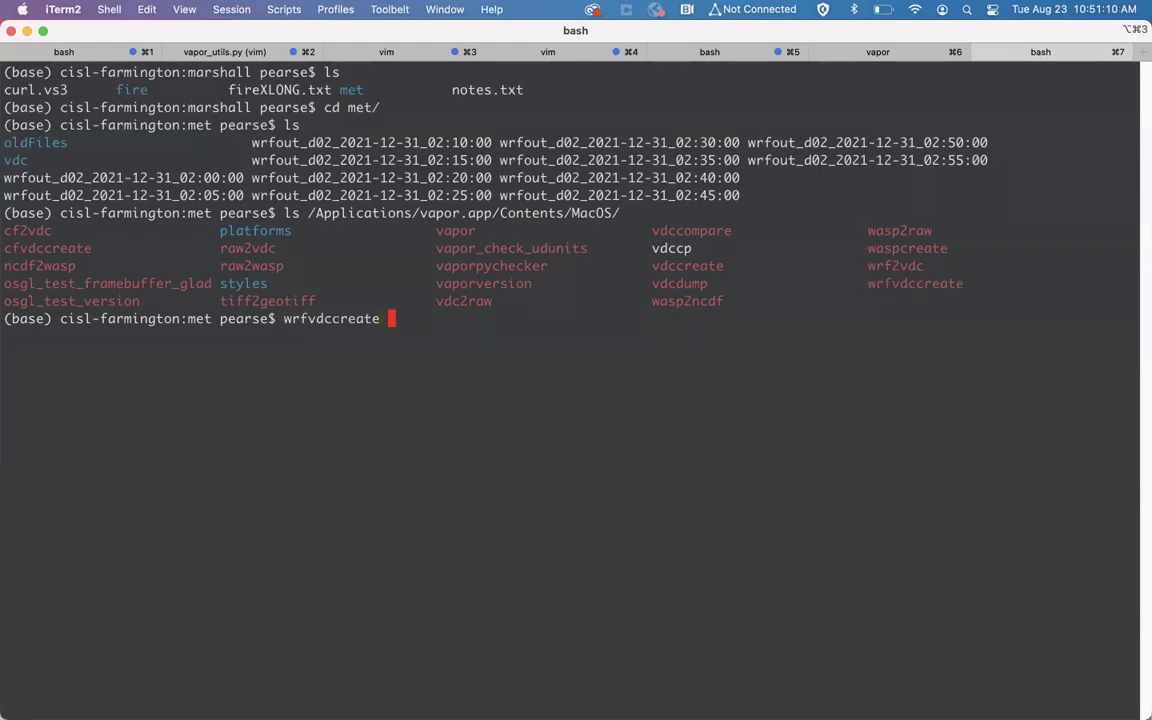
{"action": "type", "text": "wr"}
{"action": "key", "text": "Tab"}
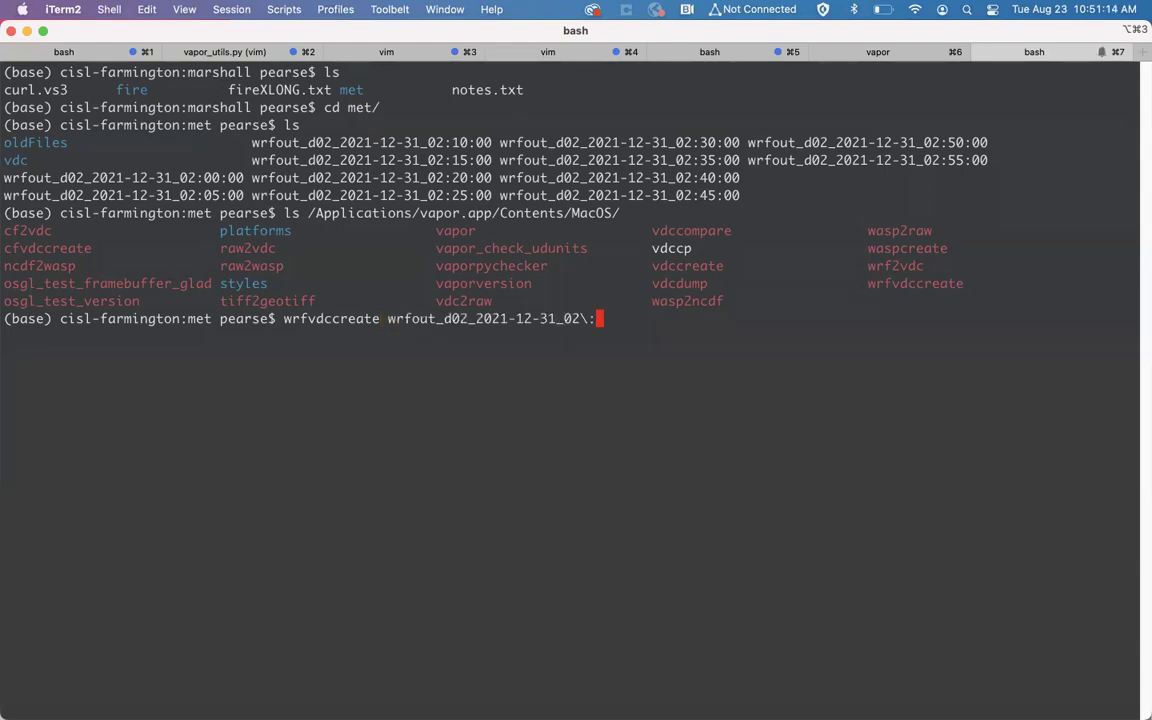
{"action": "type", "text": "*"}
{"action": "type", "text": "met.vdc"}
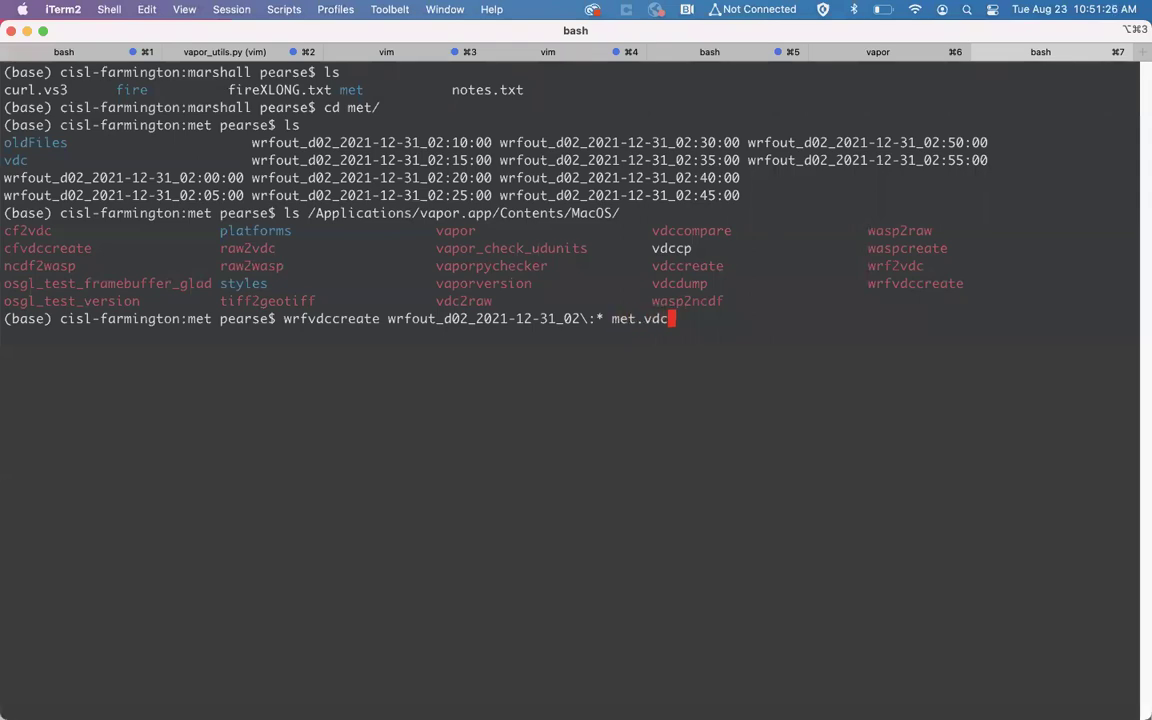
{"action": "key", "text": "Return"}
Step: Rerun the wrfvdccreate command with the prefix /Applications/vapor.app/Contents/MacOS/ before the tool name
{"action": "key", "text": "Up"}
{"action": "key", "text": "ctrl+a"}
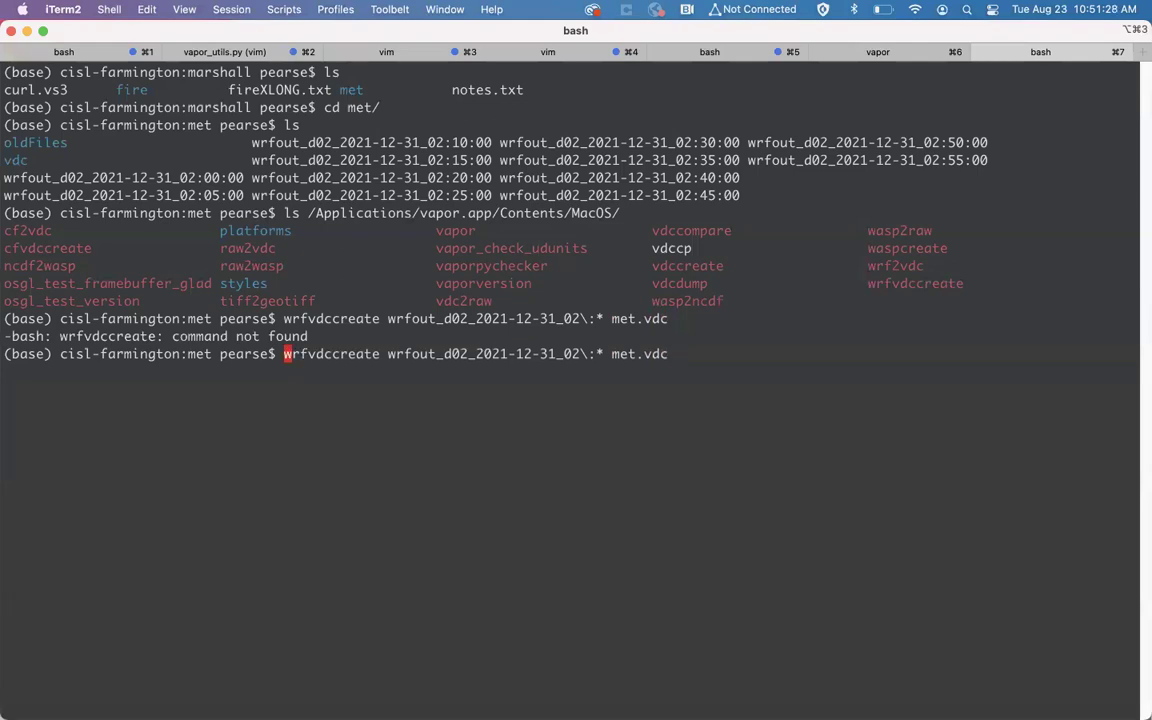
{"action": "left_click_drag", "start_coordinate": [309, 213], "coordinate": [622, 211]}
{"action": "type", "text": "/Applications/vapor.app/Contents/MacOS/"}
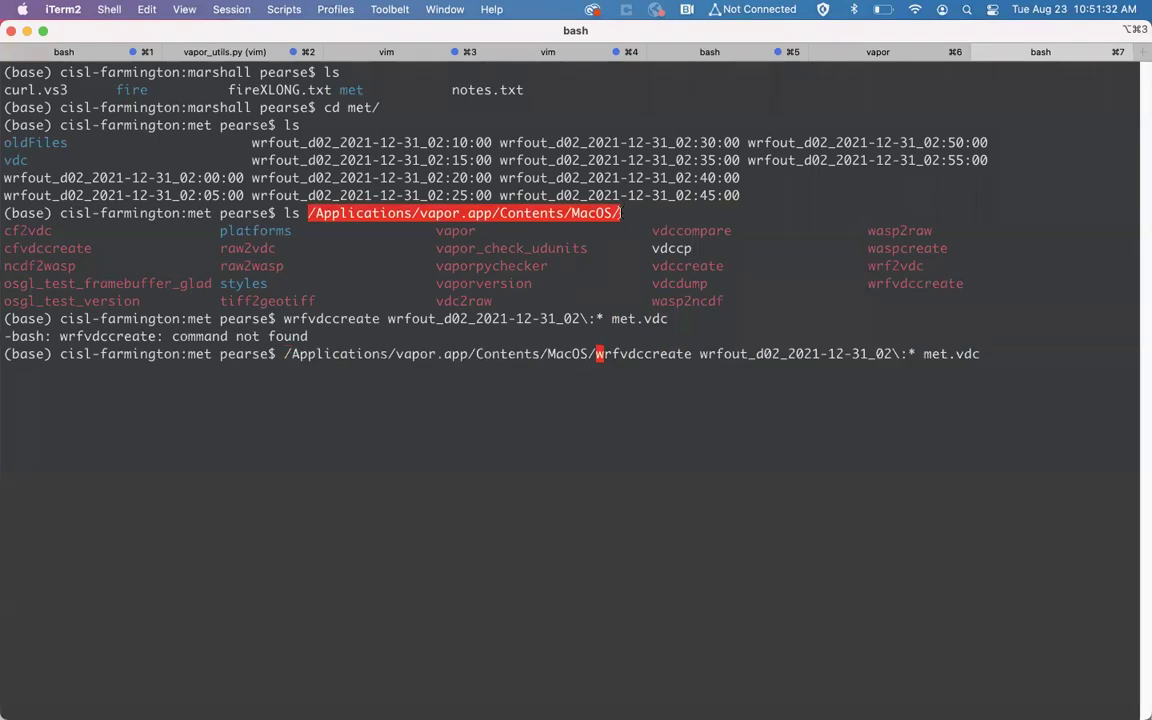
{"action": "key", "text": "Return"}
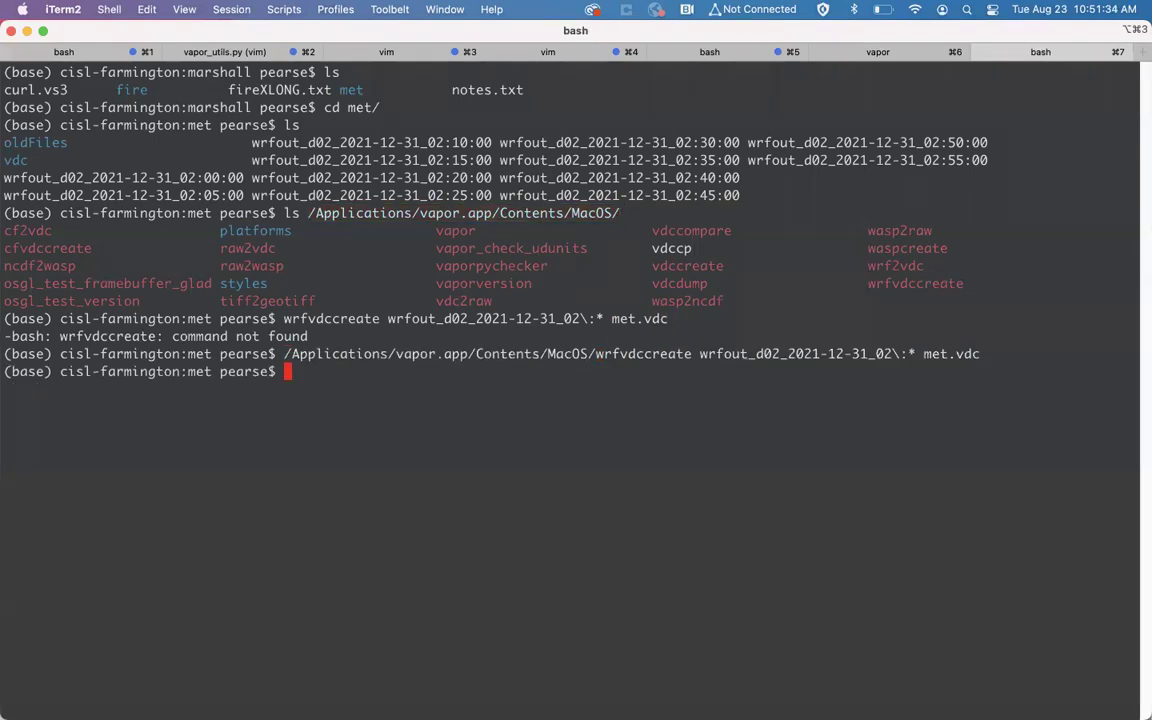
Step: List the met folder in detail with ls -lrtrh and highlight the new met.vdc file
{"action": "type", "text": "ls -lrtrh"}
{"action": "key", "text": "Return"}
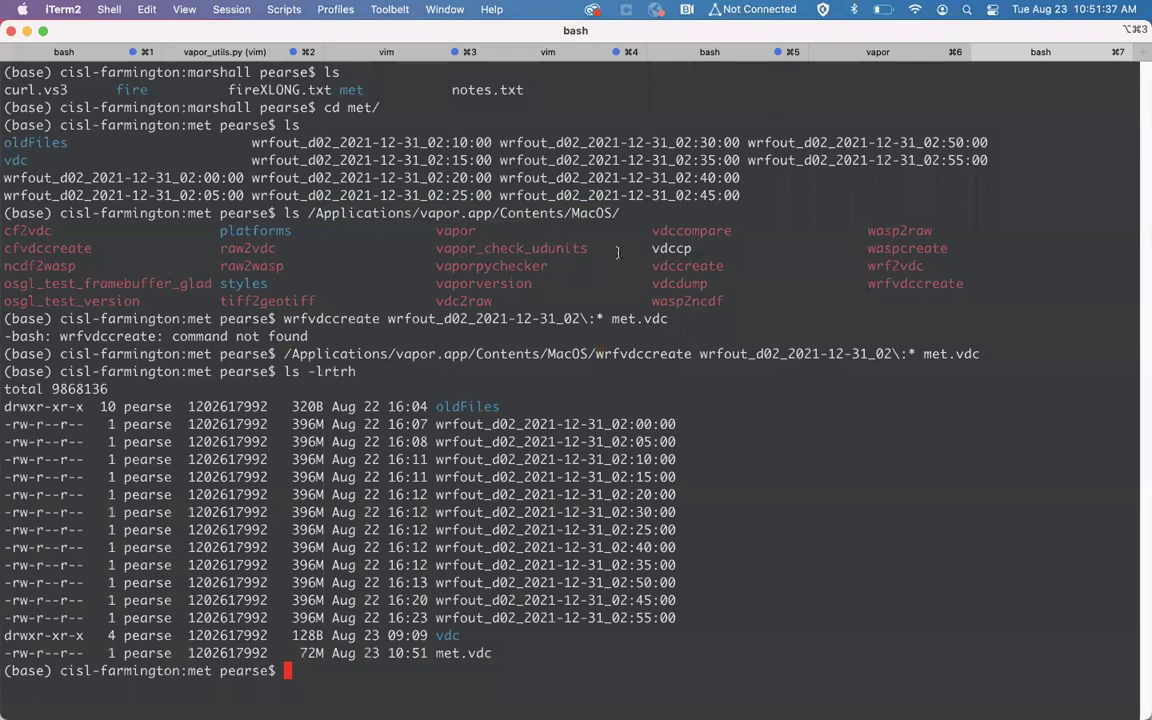
{"action": "double_click", "coordinate": [463, 652]}
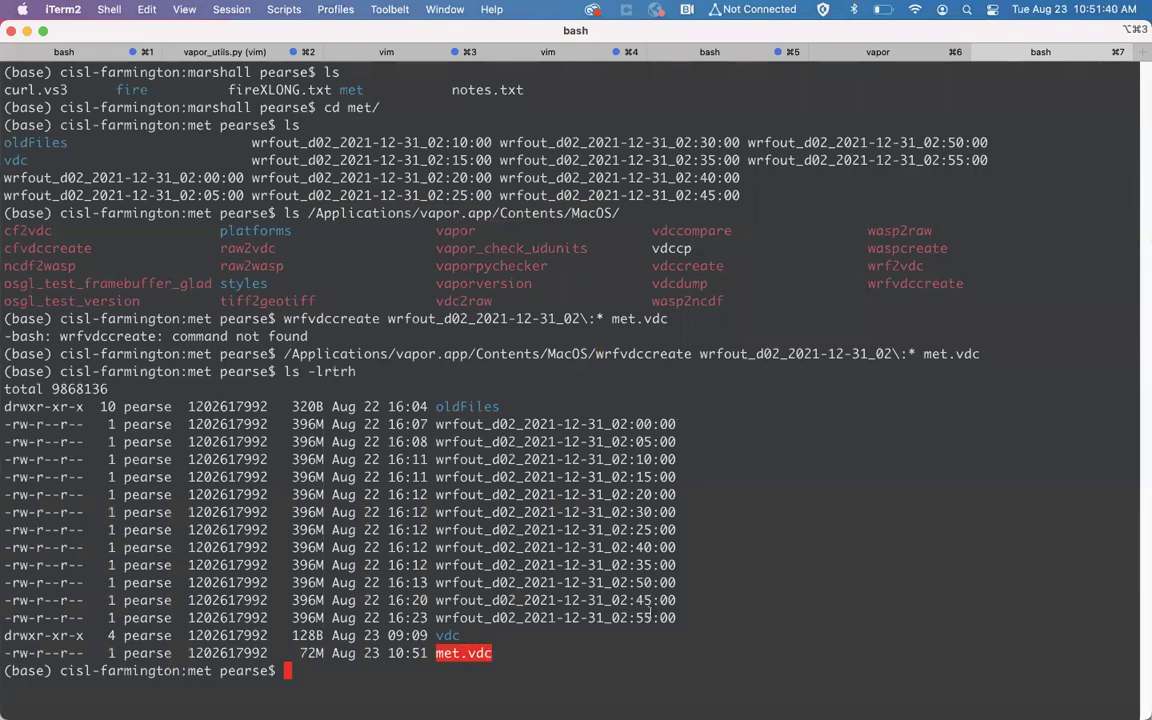
Step: Recall the full-path wrfvdccreate command, change the tool to wrf2vdc and run it with the same wrfout files and met.vdc
{"action": "type", "text": "w"}
{"action": "key", "text": "Up"}
{"action": "key", "text": "Up"}
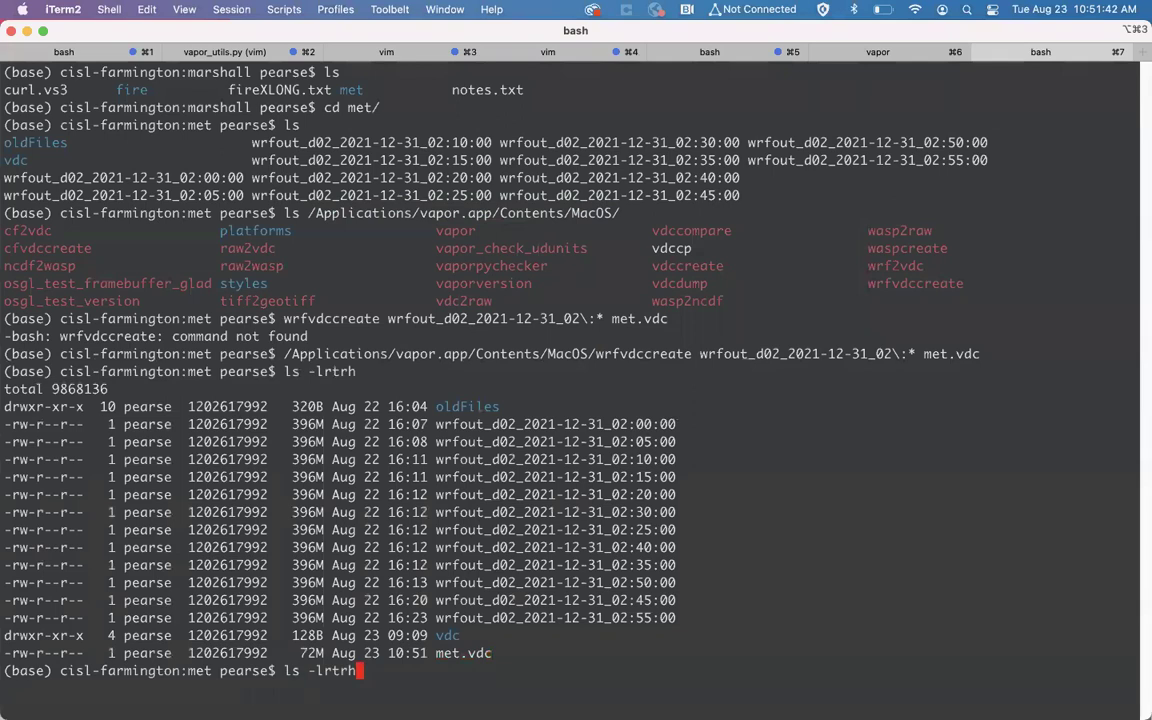
{"action": "key", "text": "ctrl+a"}
{"action": "key", "text": "Right"}
{"action": "key", "text": "Right"}
{"action": "key", "text": "Right"}
{"action": "key", "text": "Right"}
{"action": "key", "text": "Right"}
{"action": "key", "text": "Right"}
{"action": "key", "text": "Right"}
{"action": "key", "text": "Right"}
{"action": "key", "text": "Right"}
{"action": "key", "text": "Right"}
{"action": "key", "text": "Right"}
{"action": "key", "text": "Right"}
{"action": "key", "text": "Right"}
{"action": "key", "text": "Right"}
{"action": "key", "text": "Right"}
{"action": "key", "text": "Right"}
{"action": "key", "text": "Right"}
{"action": "key", "text": "Right"}
{"action": "key", "text": "Right"}
{"action": "key", "text": "Right"}
{"action": "key", "text": "Right"}
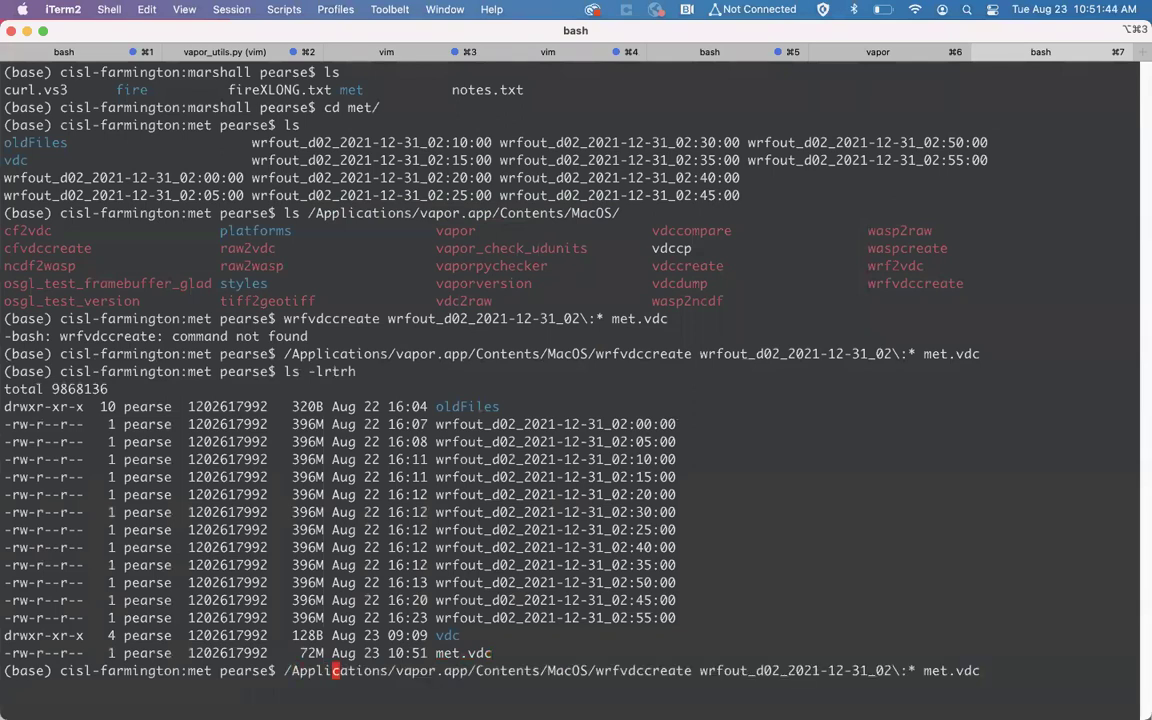
{"action": "key", "text": "Right"}
{"action": "key", "text": "Right"}
{"action": "key", "text": "Right"}
{"action": "key", "text": "Right"}
{"action": "key", "text": "Right"}
{"action": "key", "text": "Right"}
{"action": "key", "text": "Right"}
{"action": "key", "text": "Right"}
{"action": "key", "text": "Right"}
{"action": "key", "text": "Right"}
{"action": "key", "text": "Right"}
{"action": "key", "text": "Right"}
{"action": "key", "text": "Right"}
{"action": "key", "text": "Right"}
{"action": "key", "text": "Right"}
{"action": "key", "text": "Right"}
{"action": "key", "text": "Right"}
{"action": "key", "text": "Right"}
{"action": "type", "text": "2"}
{"action": "key", "text": "Right"}
{"action": "key", "text": "Right"}
{"action": "key", "text": "Right"}
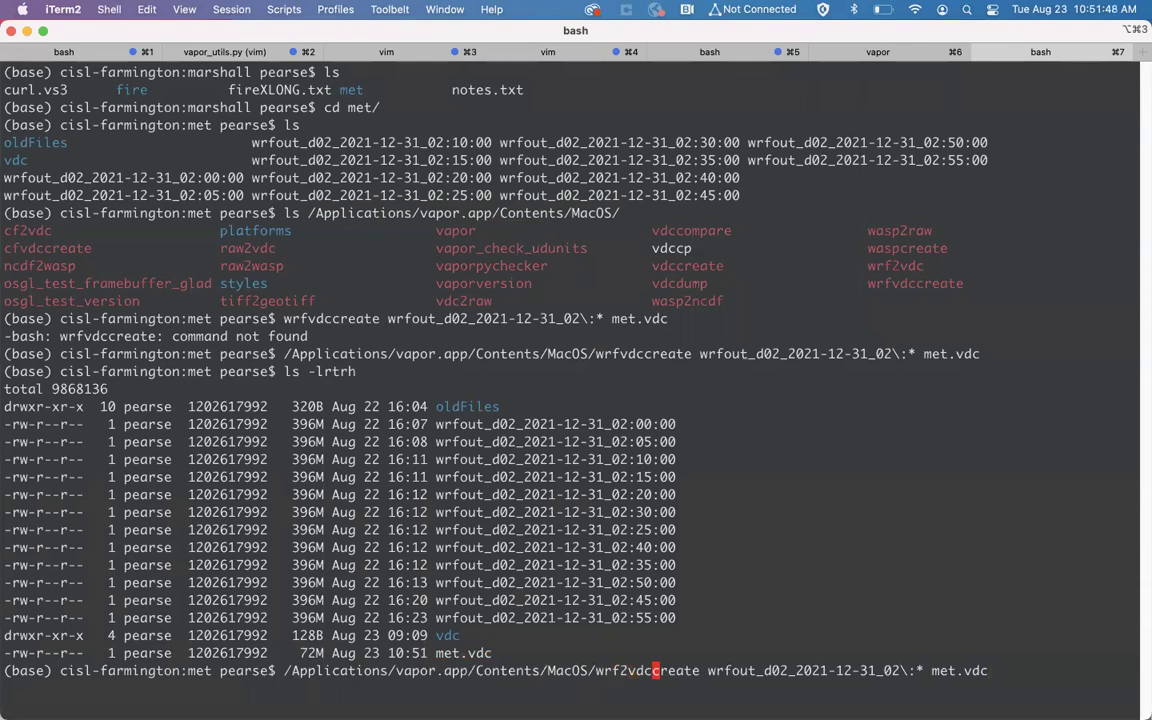
{"action": "key", "text": "Delete"}
{"action": "key", "text": "Delete"}
{"action": "key", "text": "Delete"}
{"action": "key", "text": "Delete"}
{"action": "key", "text": "Delete"}
{"action": "key", "text": "Delete"}
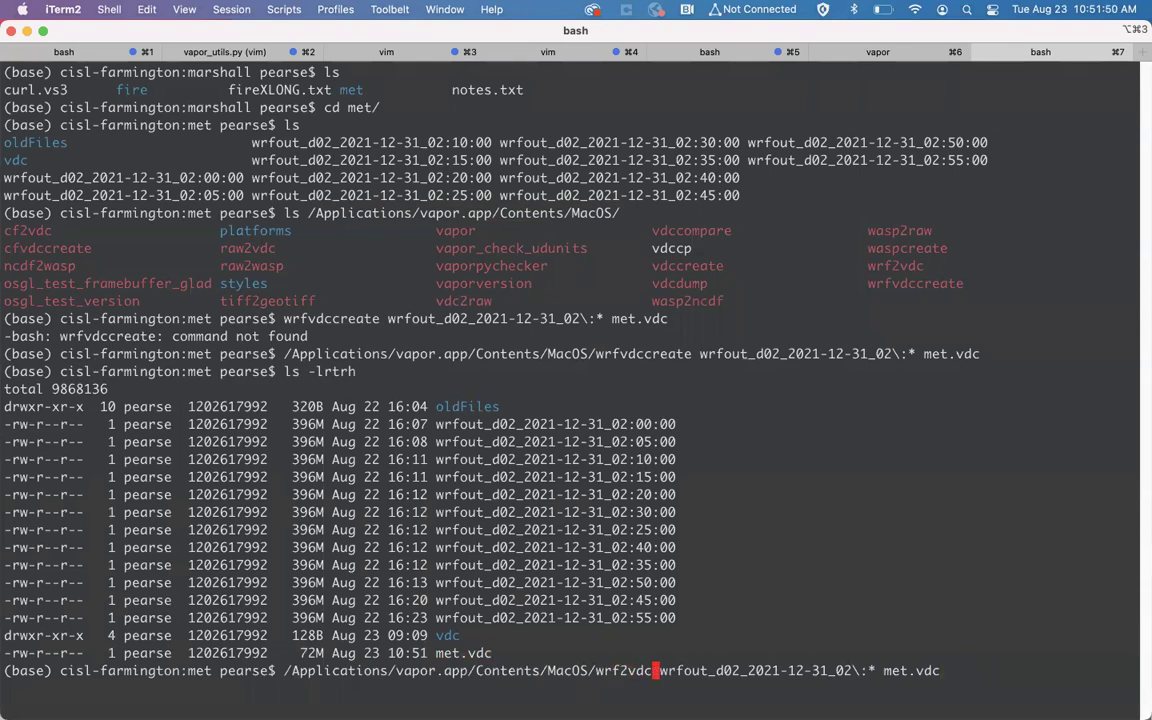
{"action": "key", "text": "Return"}
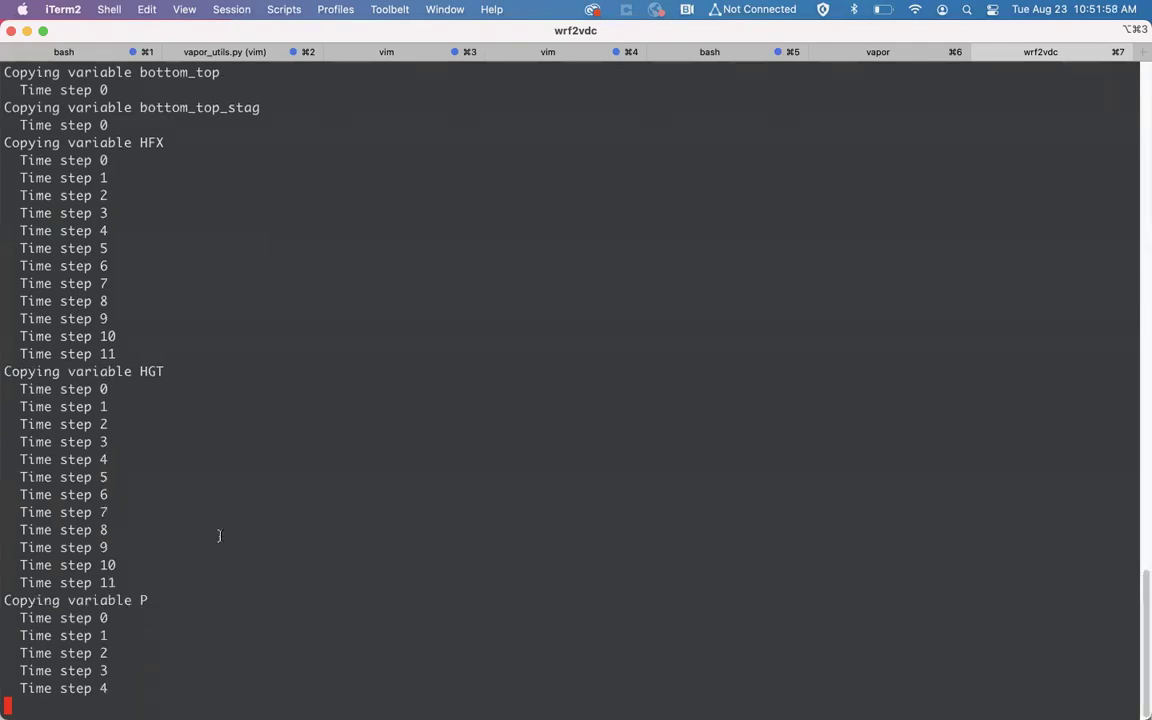
Step: Interrupt the running wrf2vdc conversion, list the met folder and highlight the existing vdc folder
{"action": "key", "text": "ctrl+c"}
{"action": "type", "text": "ls"}
{"action": "key", "text": "Return"}
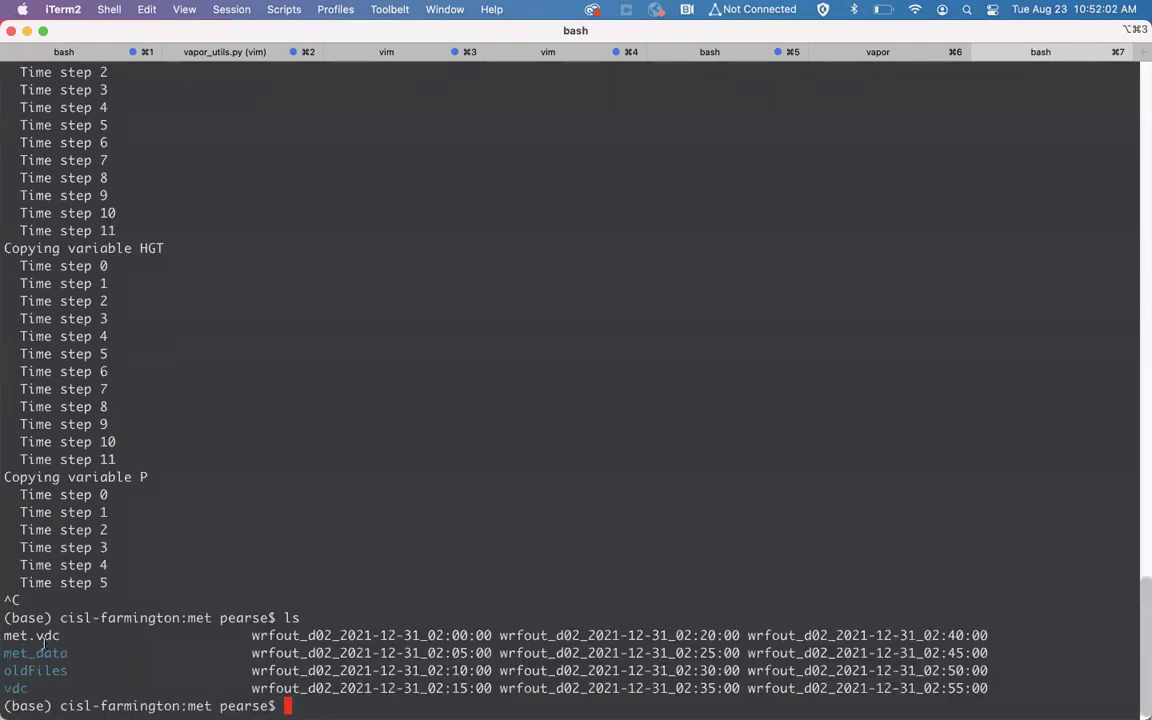
{"action": "left_click_drag", "start_coordinate": [26, 688], "coordinate": [250, 688]}
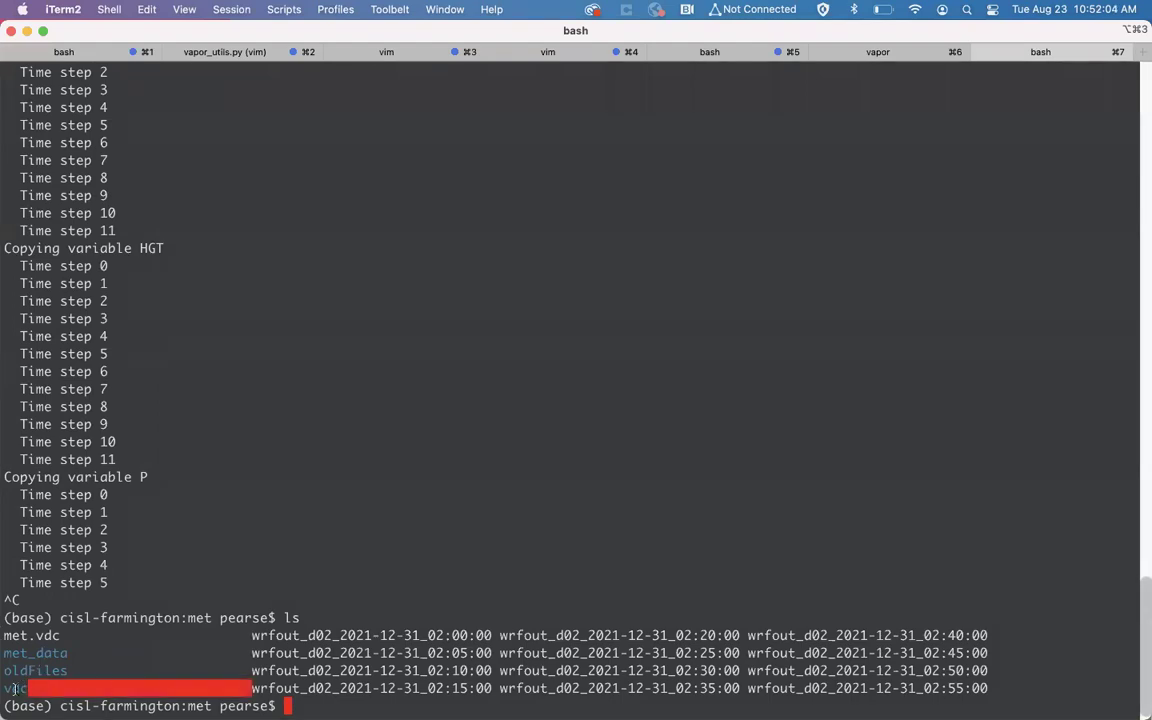
{"action": "double_click", "coordinate": [15, 688]}
Step: Switch back to the VAPOR window with the wildfire scene
{"action": "mouse_move", "coordinate": [471, 692]}
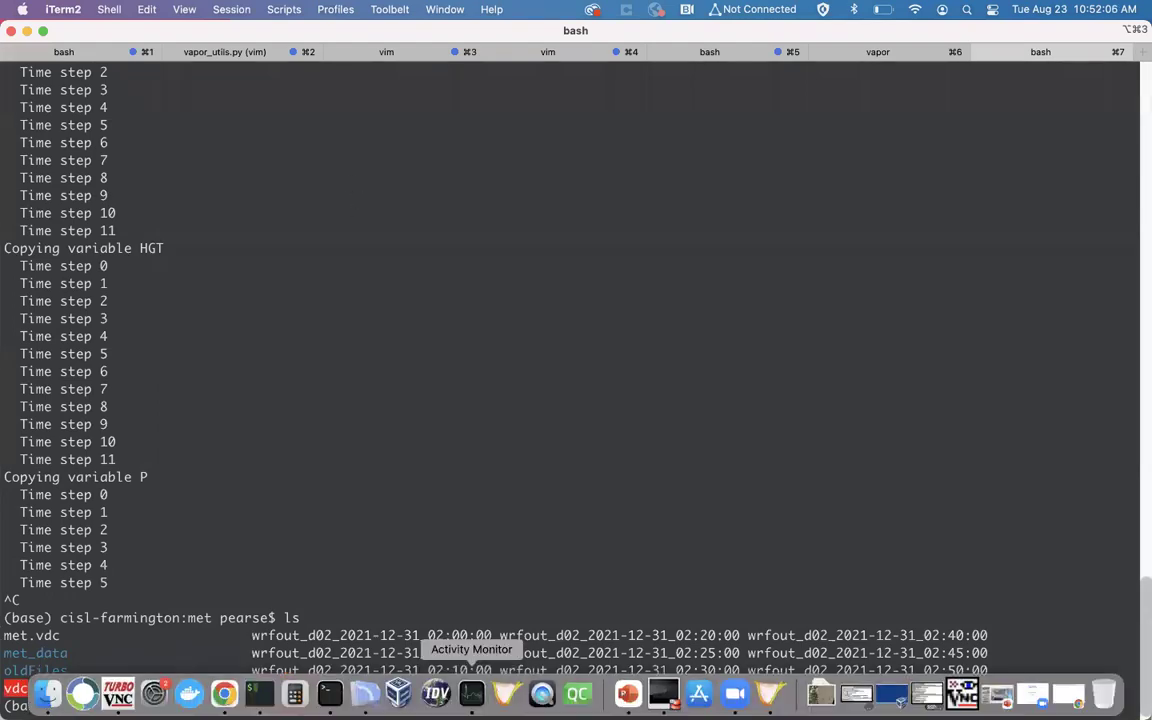
{"action": "left_click", "coordinate": [767, 694]}
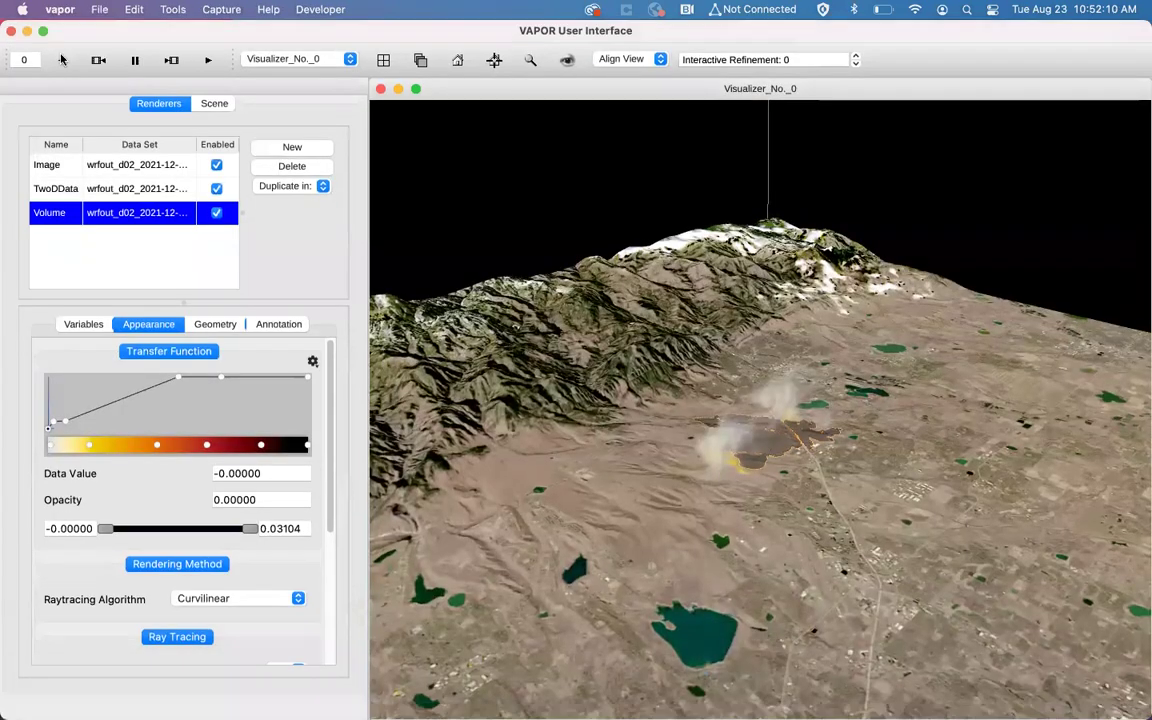
Step: Start opening a VDC dataset and browse to the vdc folder inside the met folder
{"action": "left_click", "coordinate": [99, 9]}
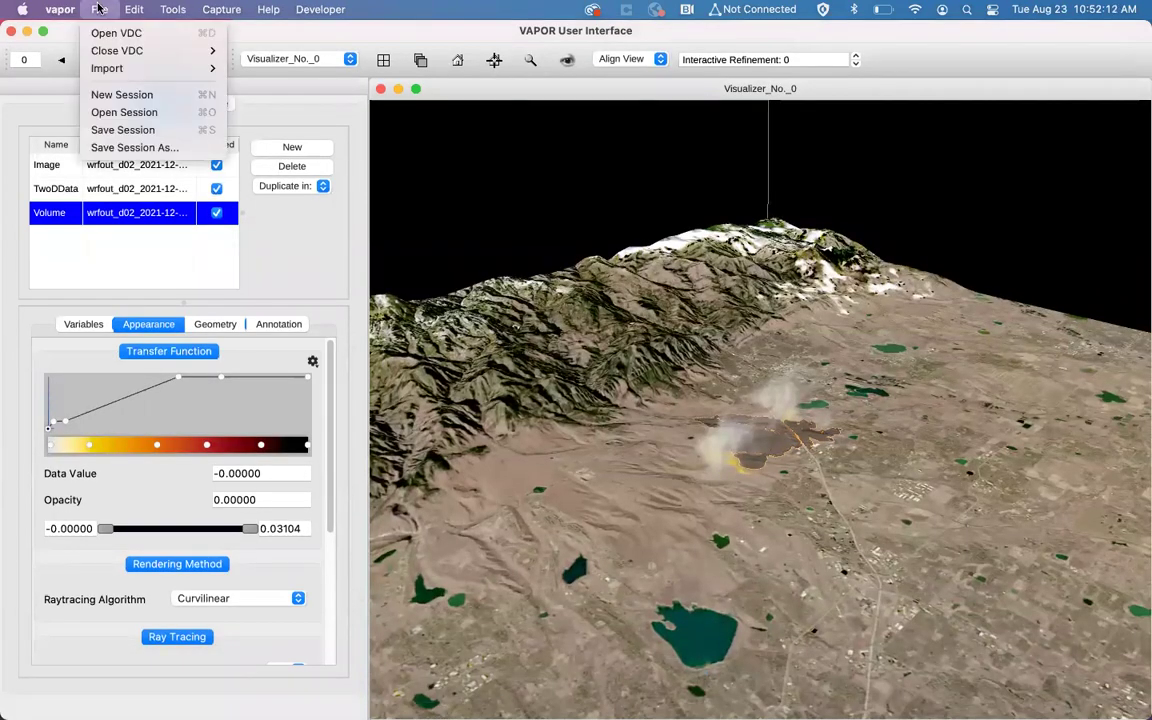
{"action": "left_click", "coordinate": [157, 38]}
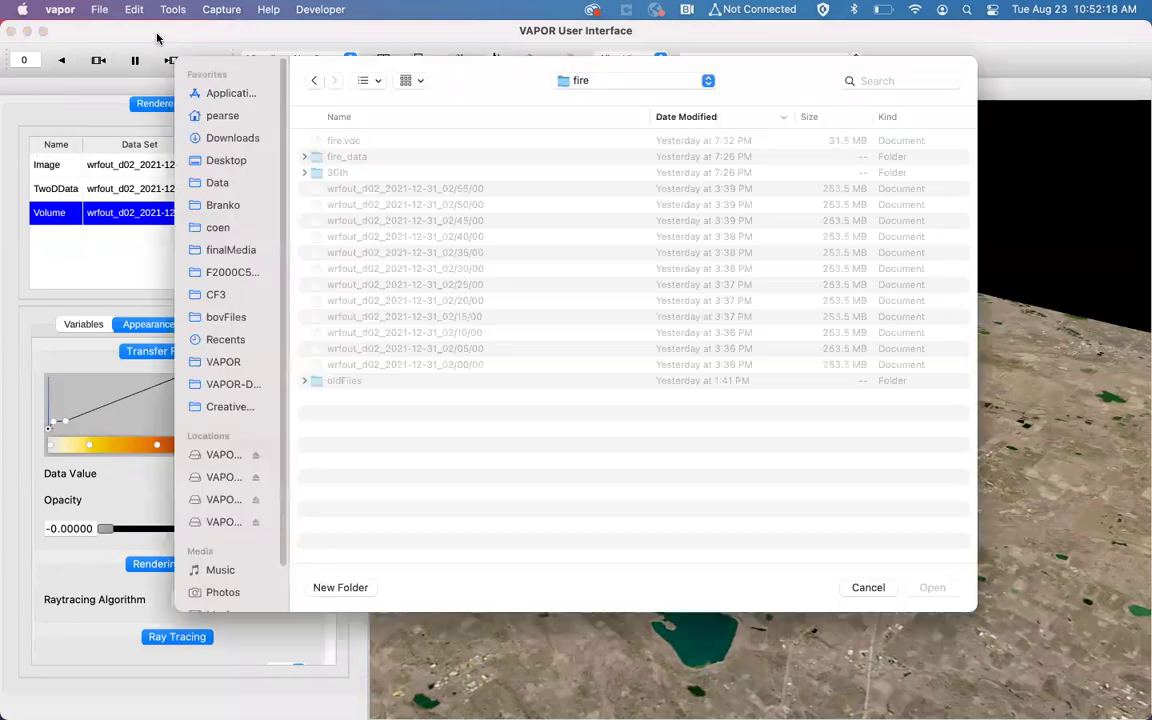
{"action": "left_click", "coordinate": [625, 84]}
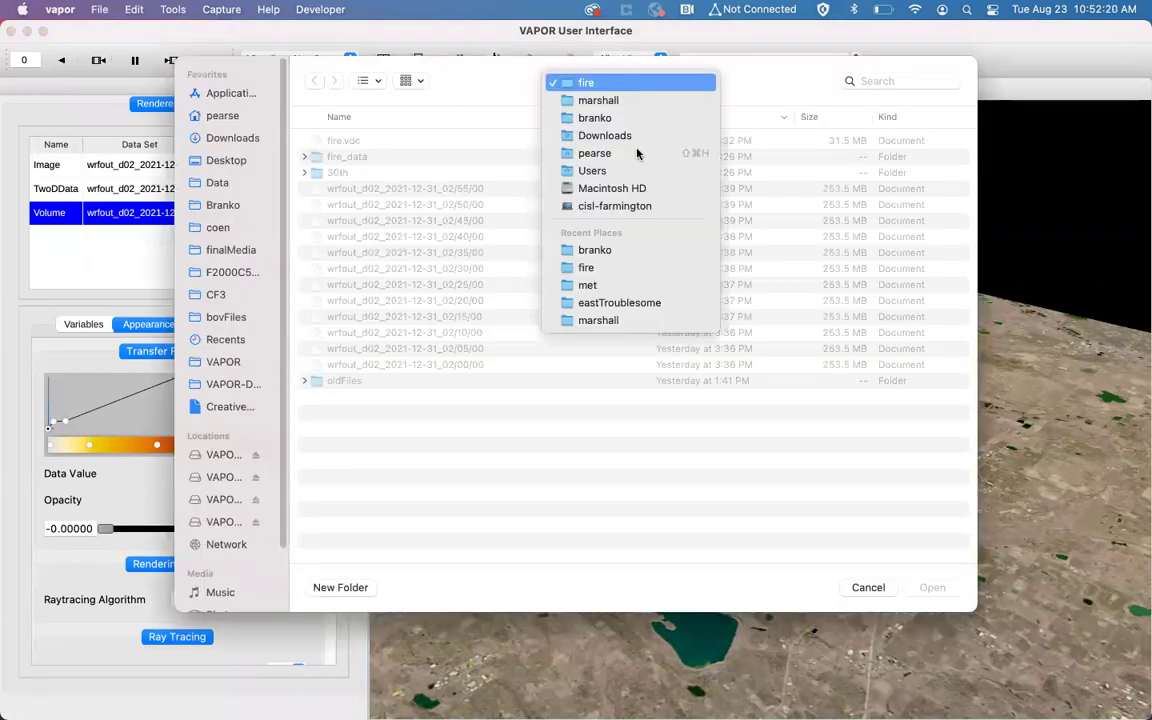
{"action": "left_click", "coordinate": [653, 286]}
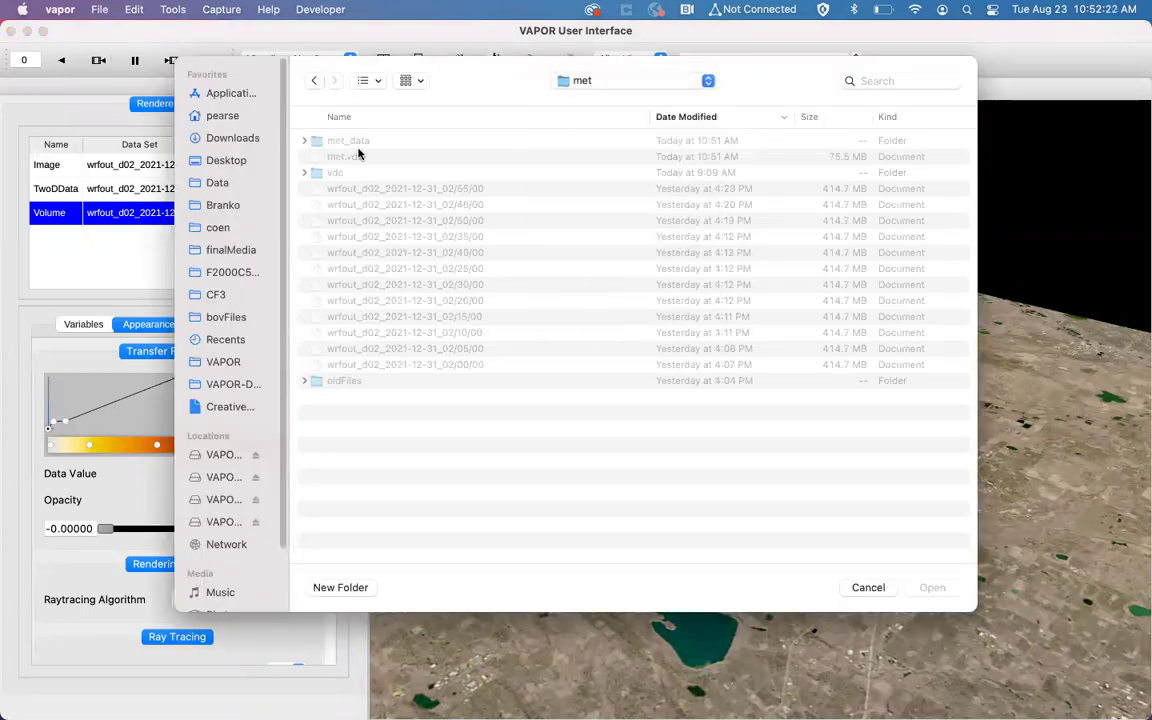
{"action": "double_click", "coordinate": [335, 172]}
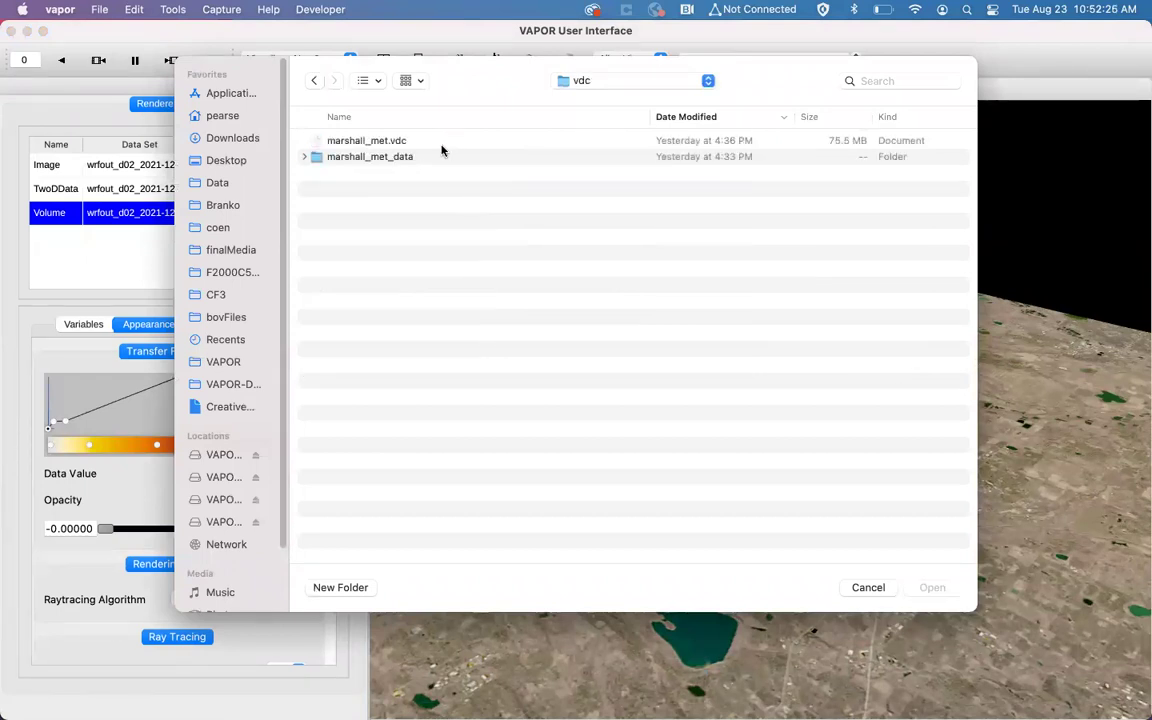
Step: Expand the marshall_met_data folder to view its variables, and load marshall_met.vdc as a new dataset
{"action": "left_click", "coordinate": [358, 142]}
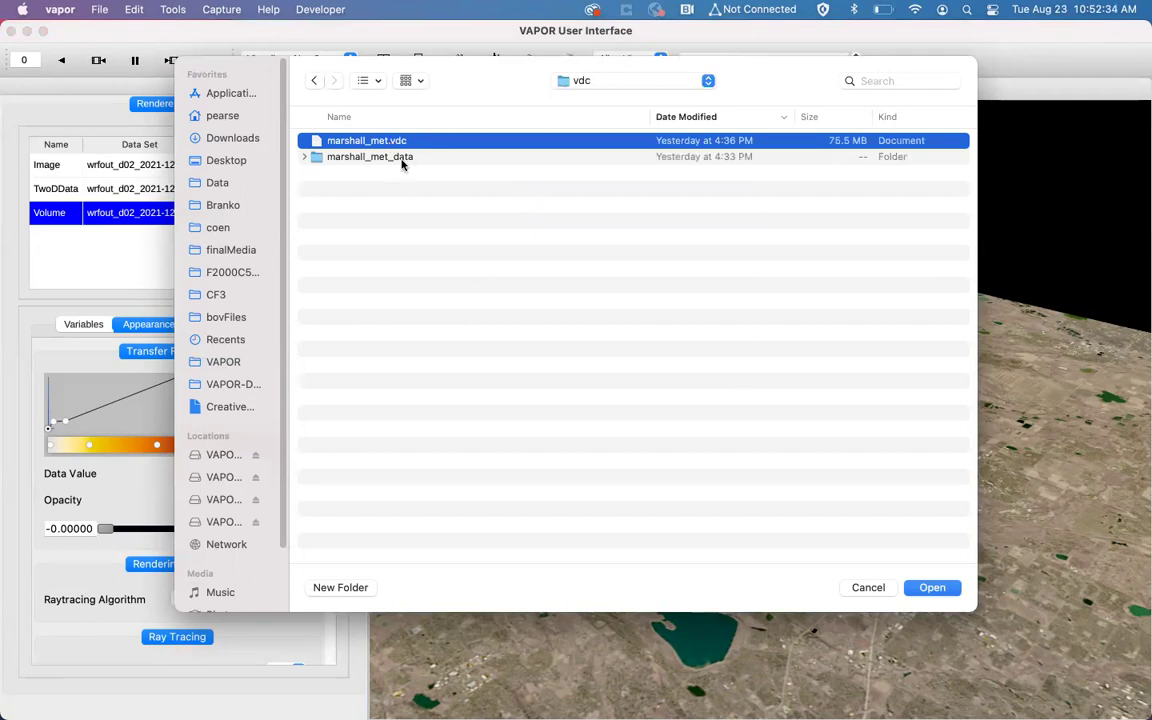
{"action": "left_click", "coordinate": [398, 158]}
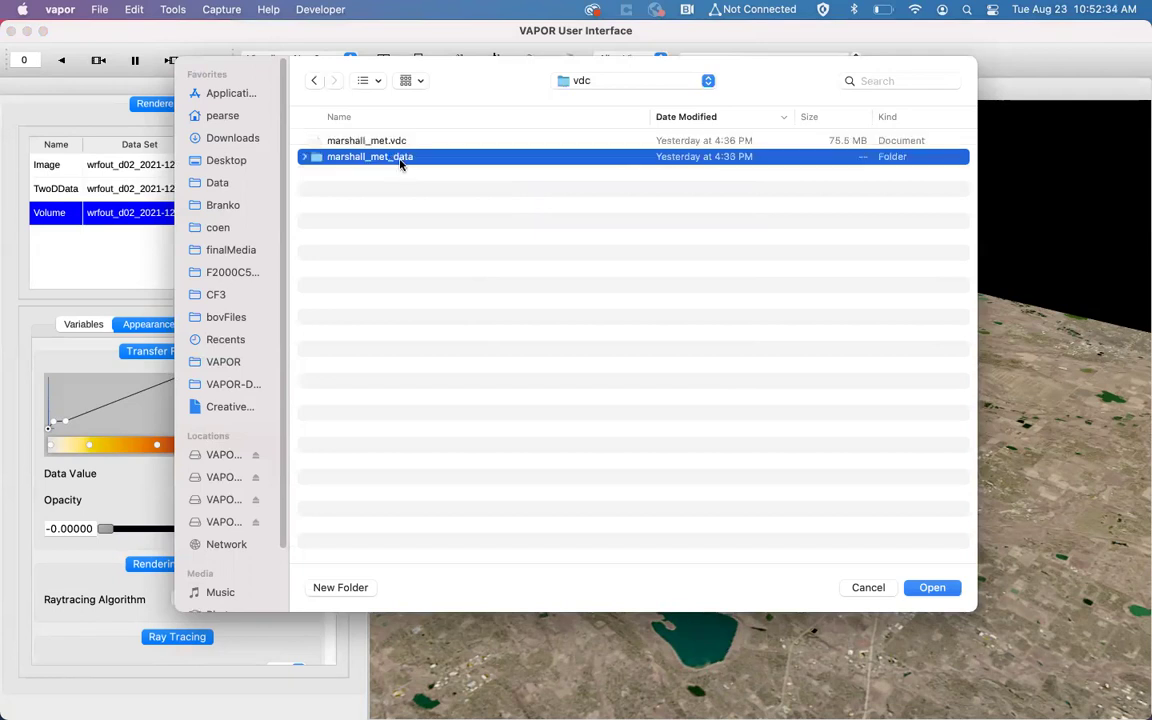
{"action": "left_click", "coordinate": [304, 157]}
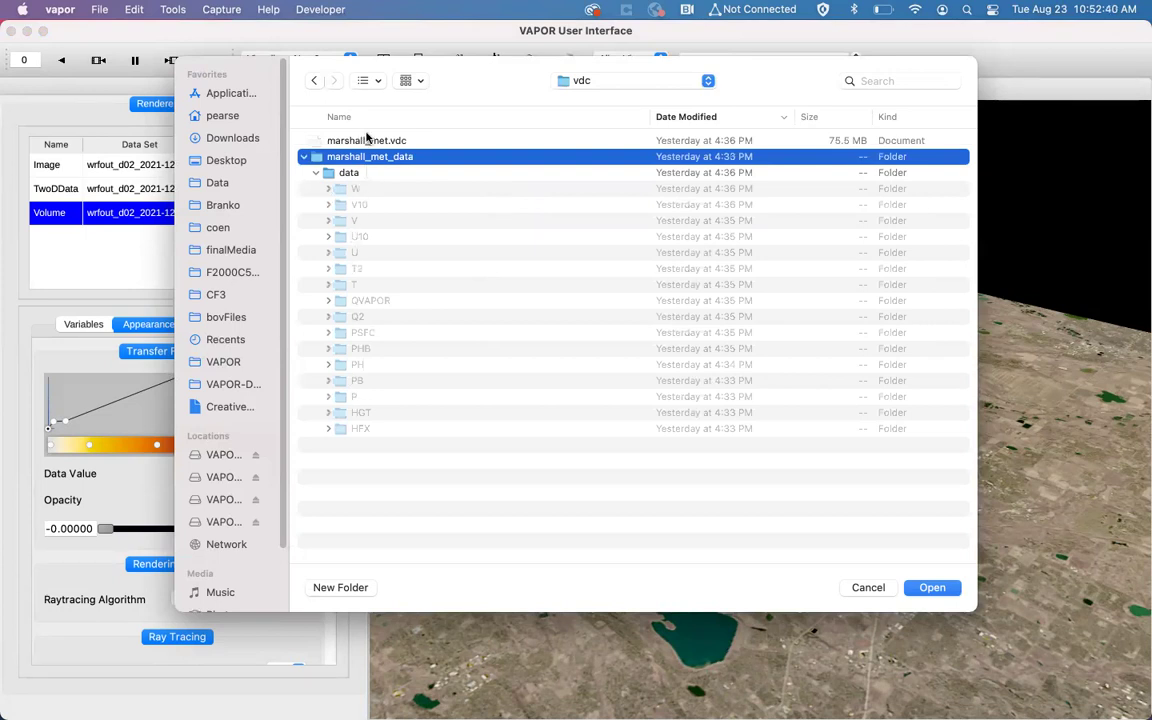
{"action": "left_click", "coordinate": [450, 145]}
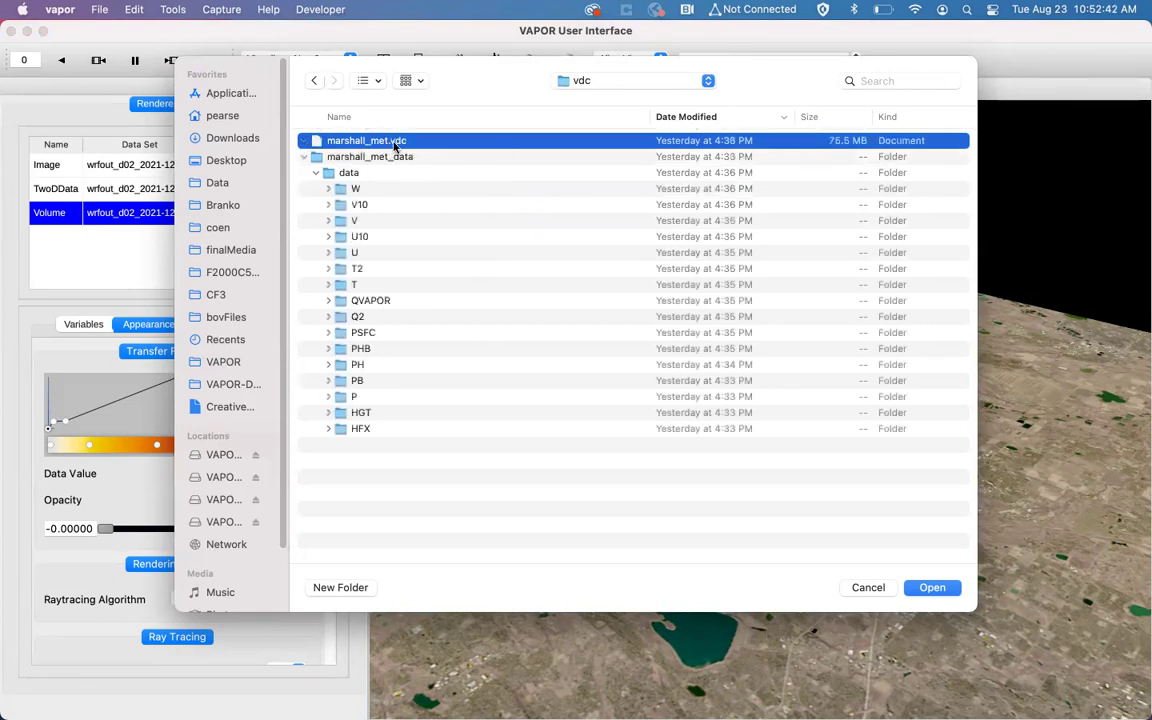
{"action": "left_click", "coordinate": [940, 587]}
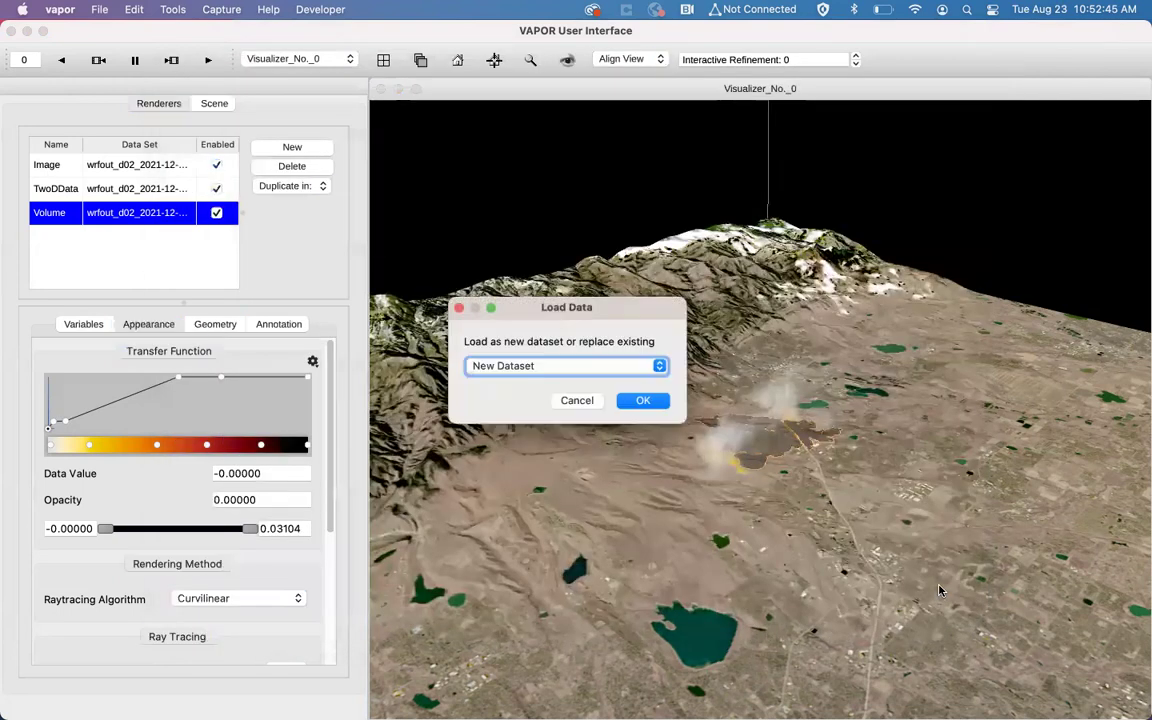
{"action": "left_click", "coordinate": [643, 401]}
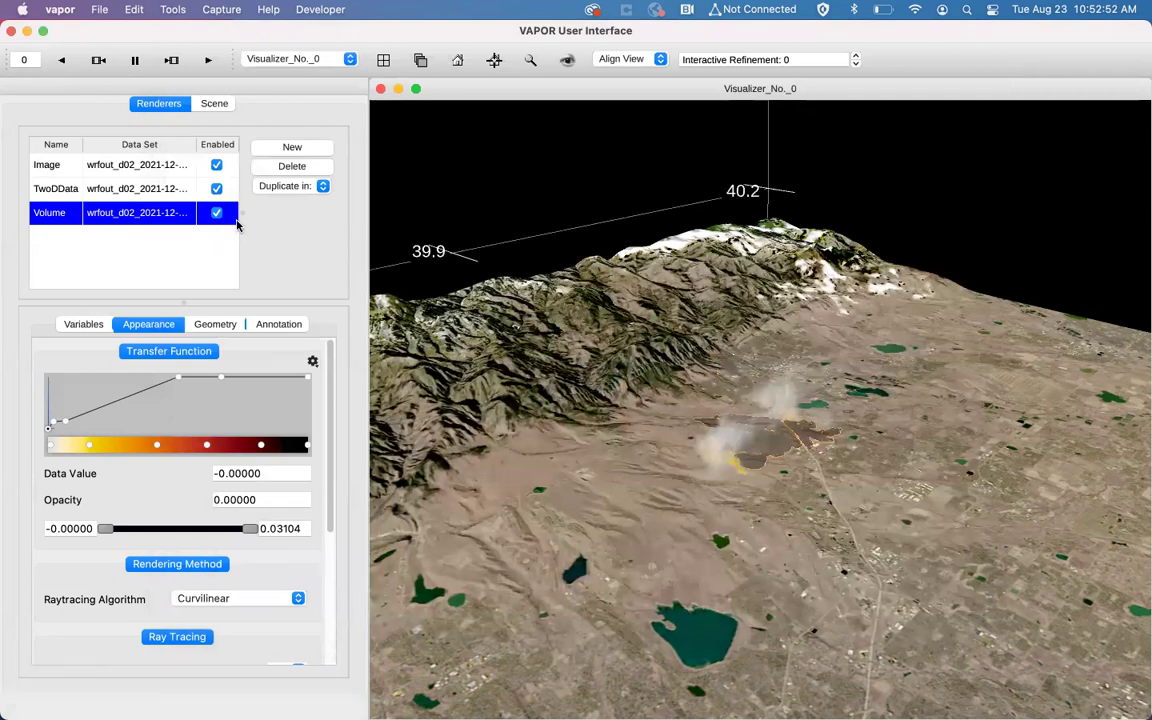
Step: Set the Z scale of the marshall_met.vdc dataset to 3 in the scene's viewpoint transform
{"action": "left_click_drag", "start_coordinate": [557, 344], "coordinate": [557, 357]}
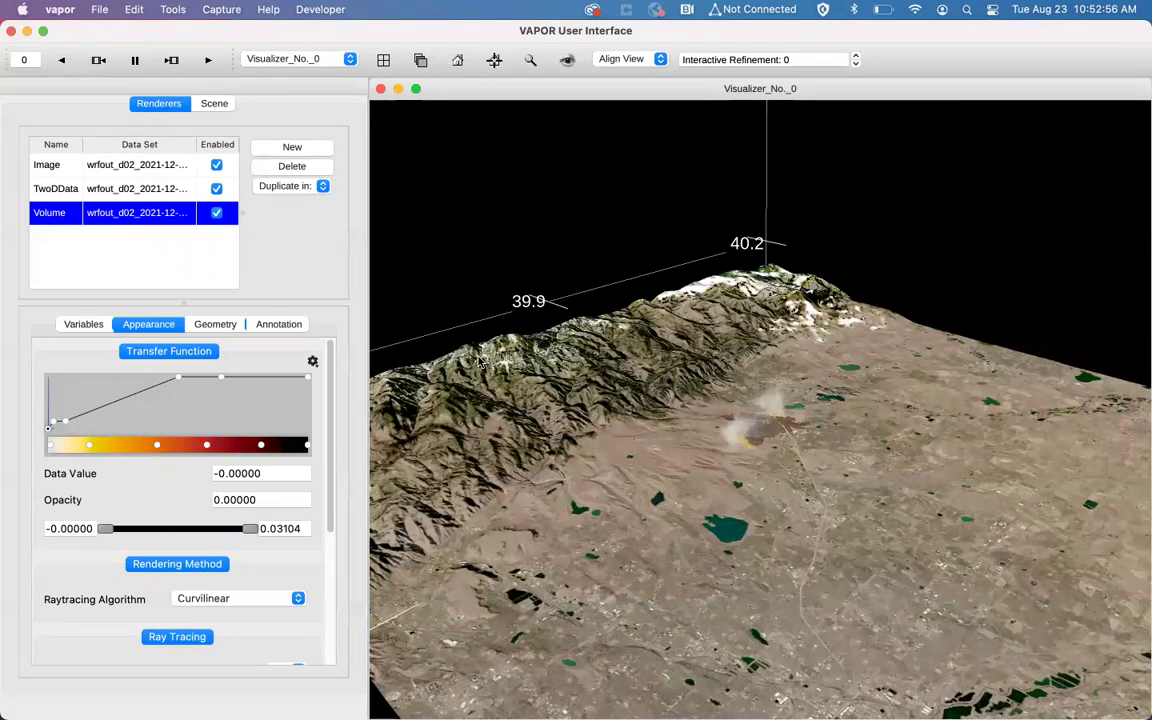
{"action": "mouse_move", "coordinate": [680, 317]}
{"action": "left_mouse_down"}
{"action": "mouse_move", "coordinate": [748, 320]}
{"action": "mouse_move", "coordinate": [676, 292]}
{"action": "left_mouse_up"}
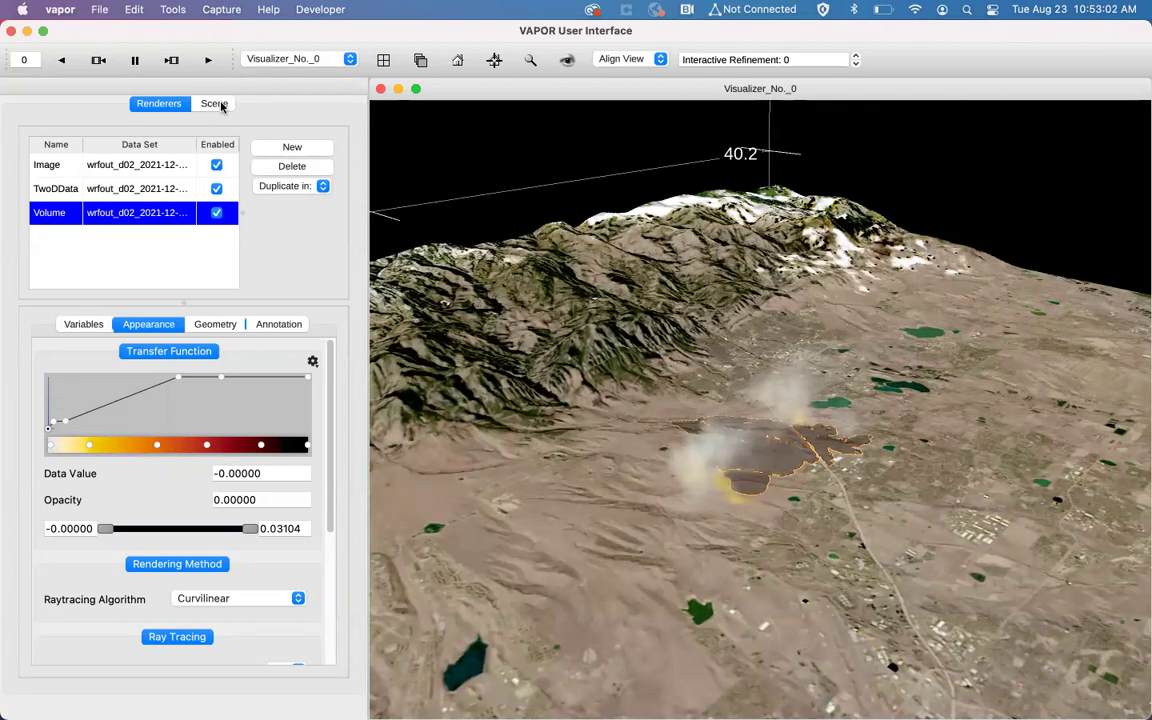
{"action": "left_click", "coordinate": [216, 104]}
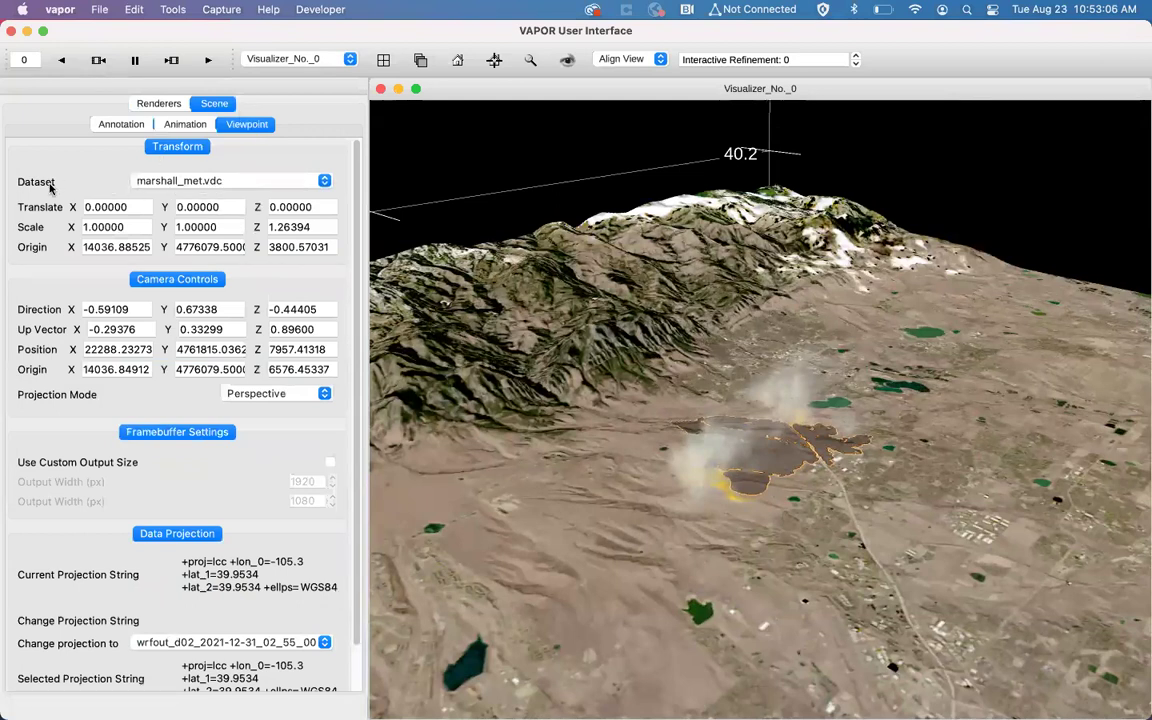
{"action": "left_click", "coordinate": [191, 184]}
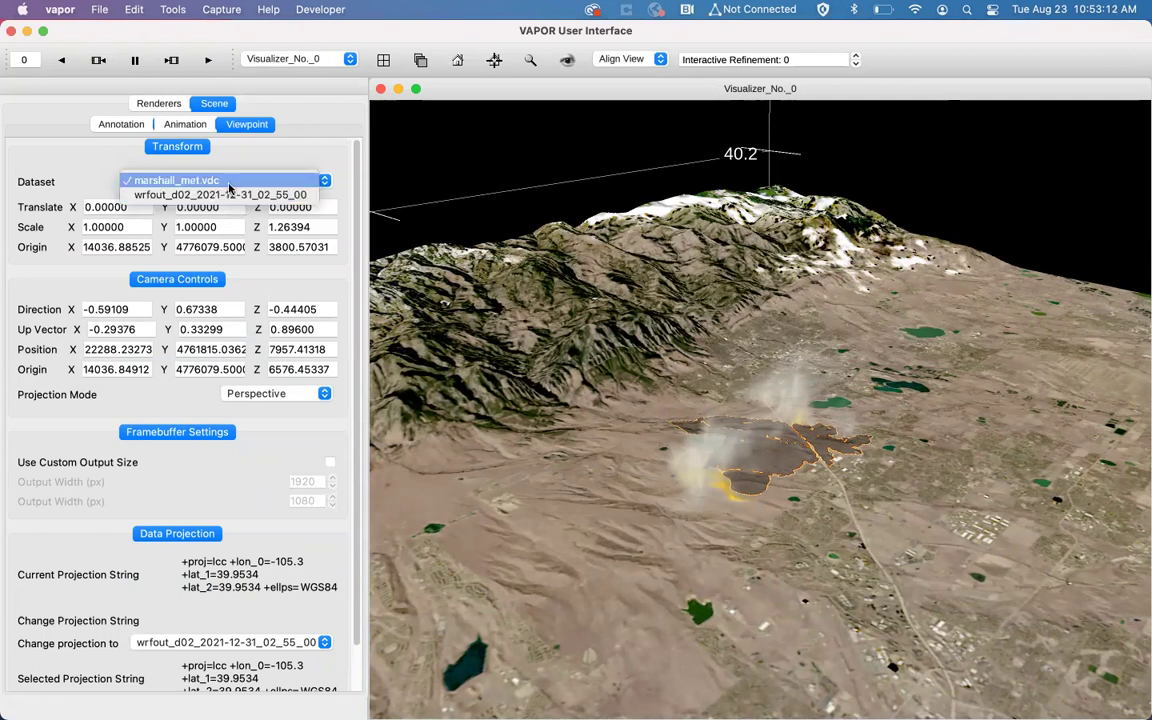
{"action": "left_click", "coordinate": [229, 186]}
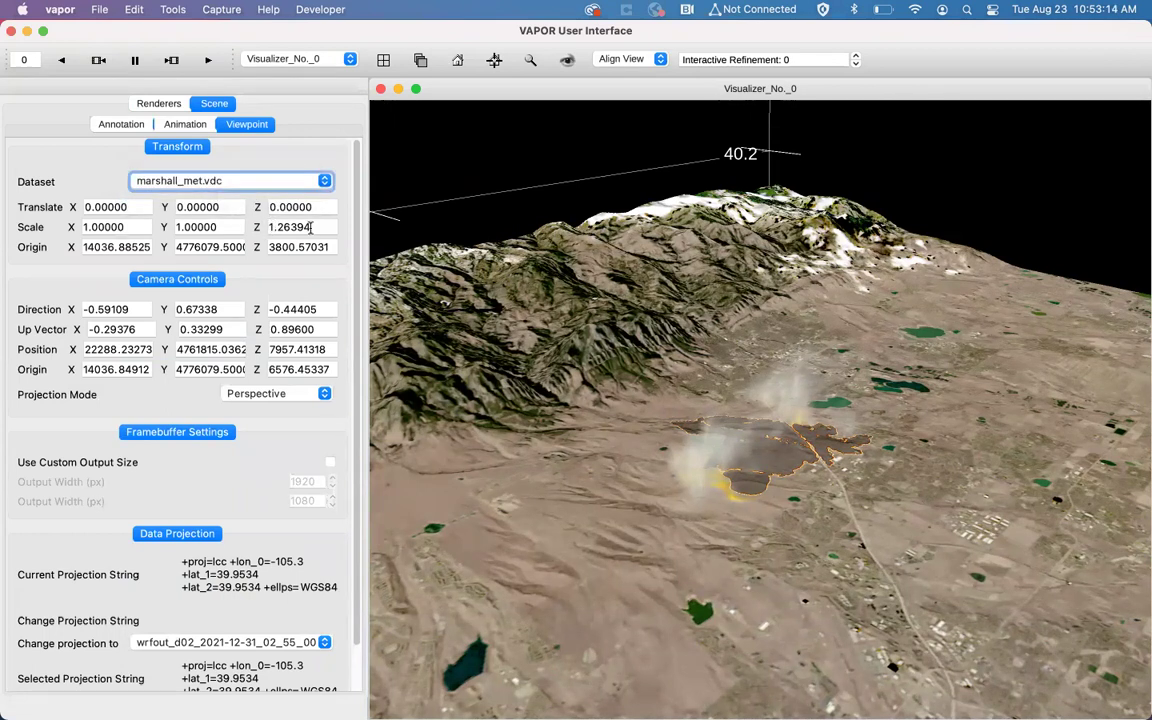
{"action": "key", "text": "super+a"}
{"action": "type", "text": "3"}
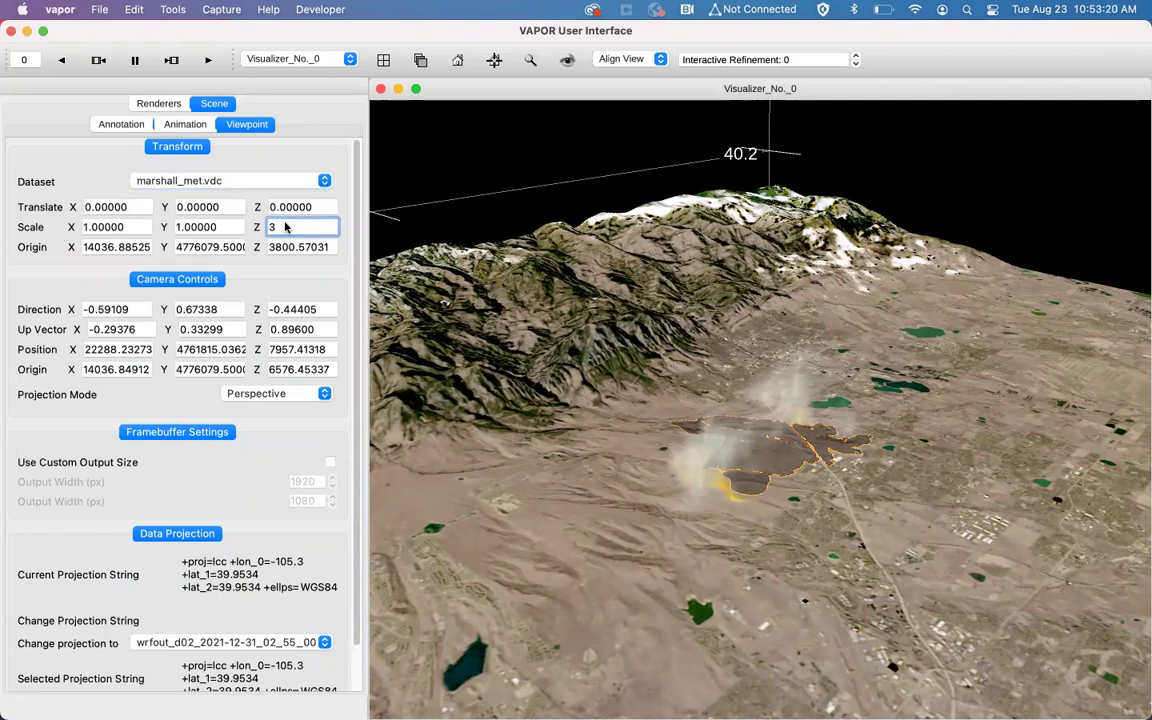
{"action": "key", "text": "Return"}
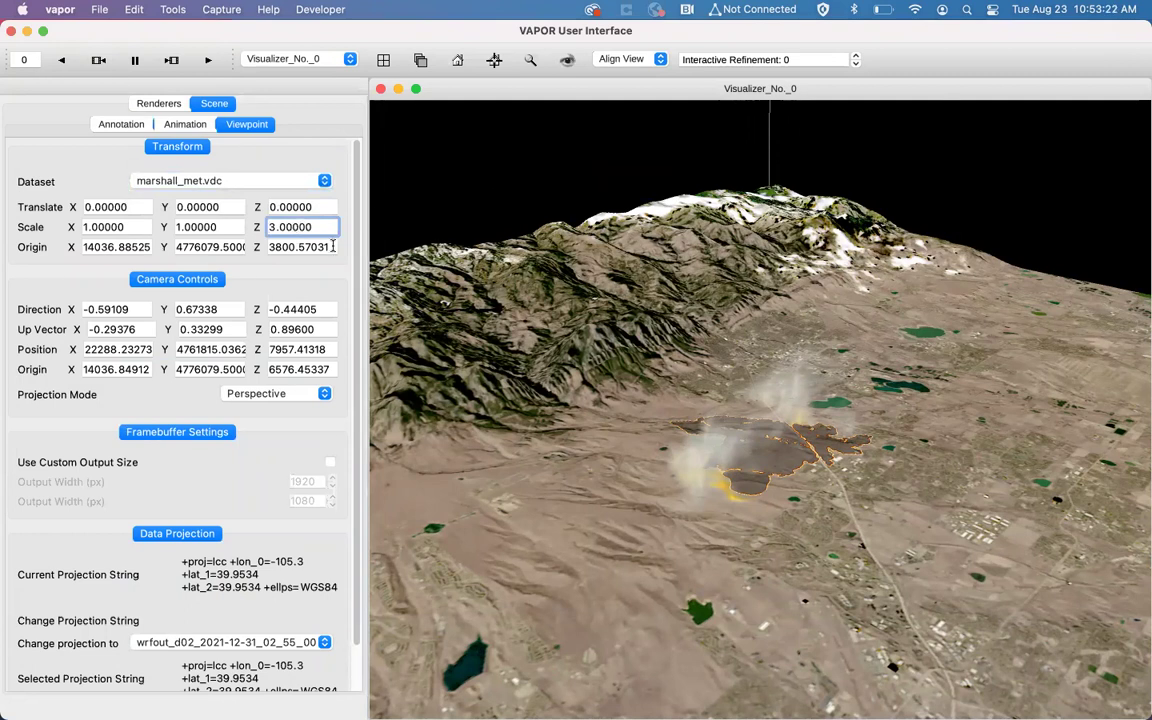
Step: Create a new Barb renderer with marshall_met.vdc as its data source
{"action": "left_click", "coordinate": [160, 104]}
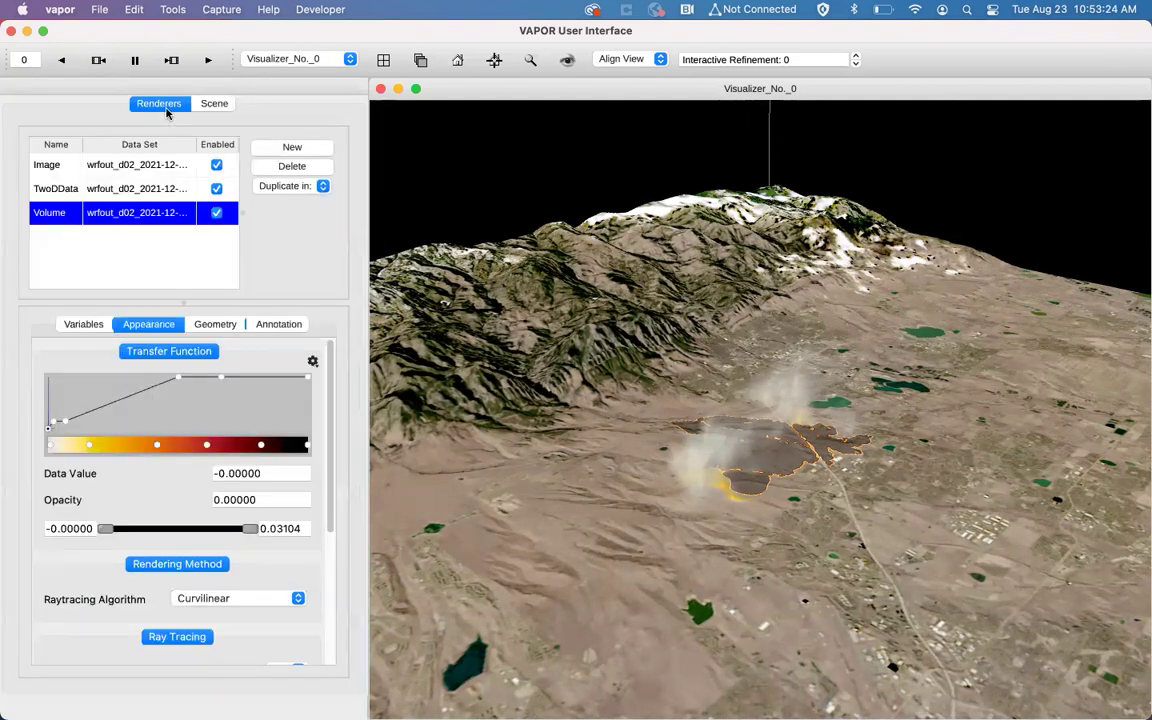
{"action": "left_click", "coordinate": [265, 150]}
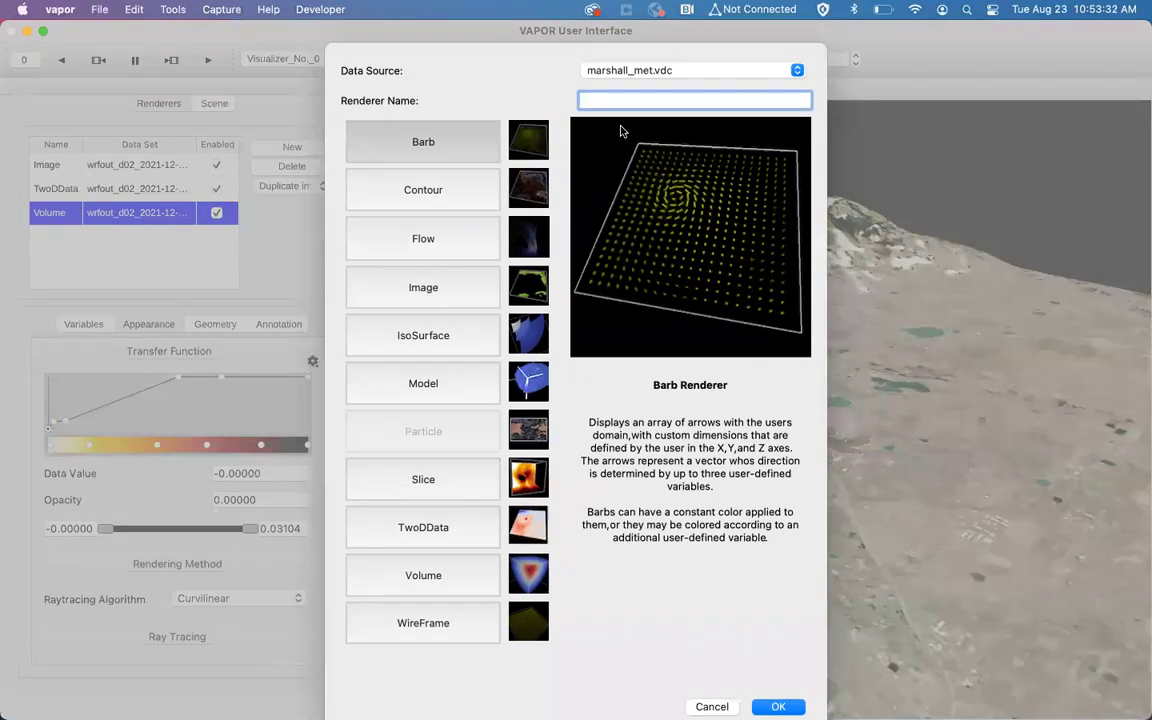
{"action": "left_click", "coordinate": [668, 70]}
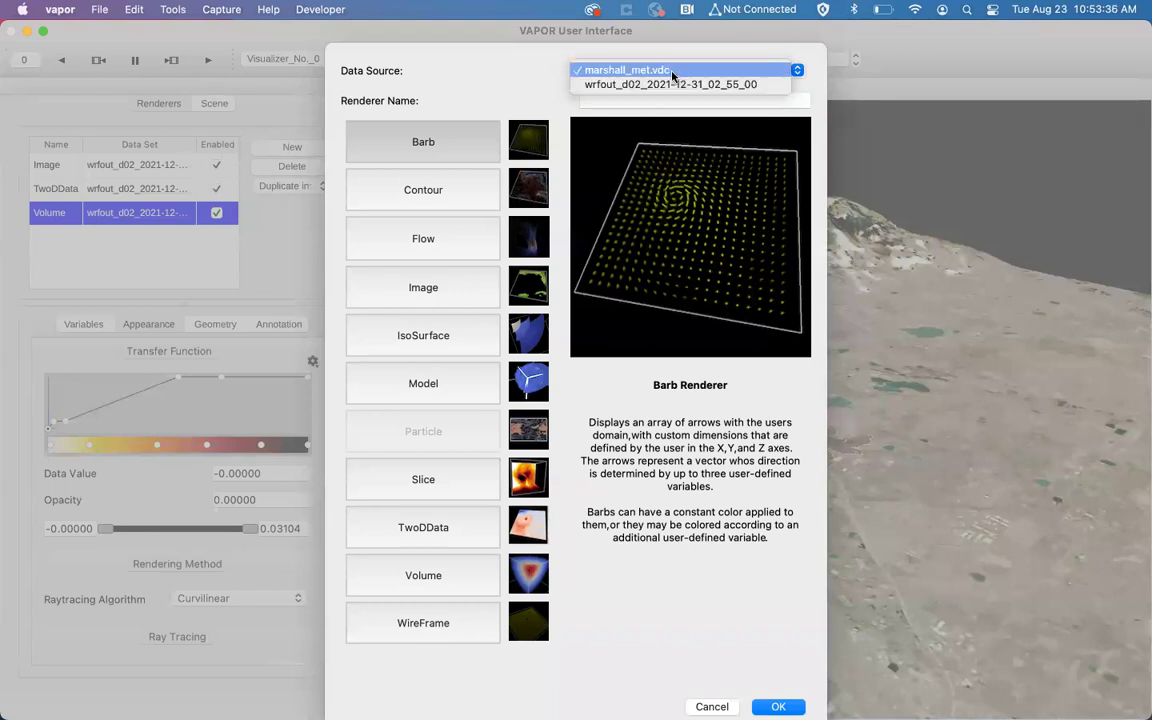
{"action": "left_click", "coordinate": [671, 72]}
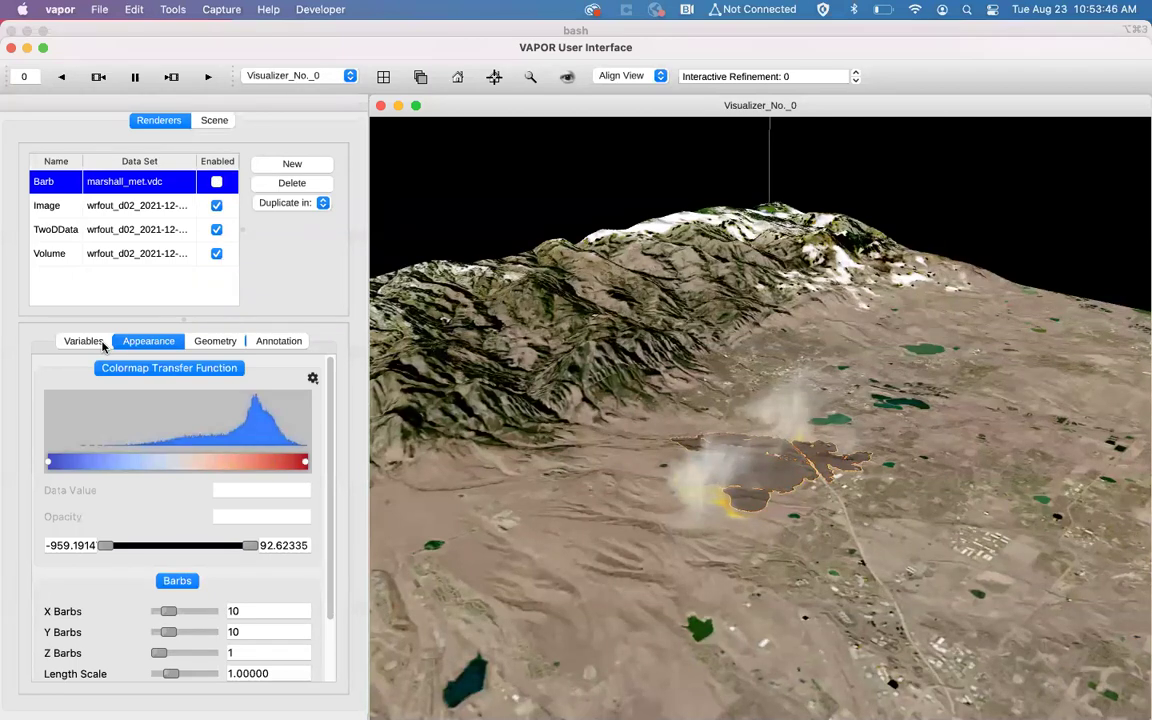
Step: Set the barb renderer's variable dimension to 2D, with U10 as X field and V10 as Y field
{"action": "left_click", "coordinate": [98, 343]}
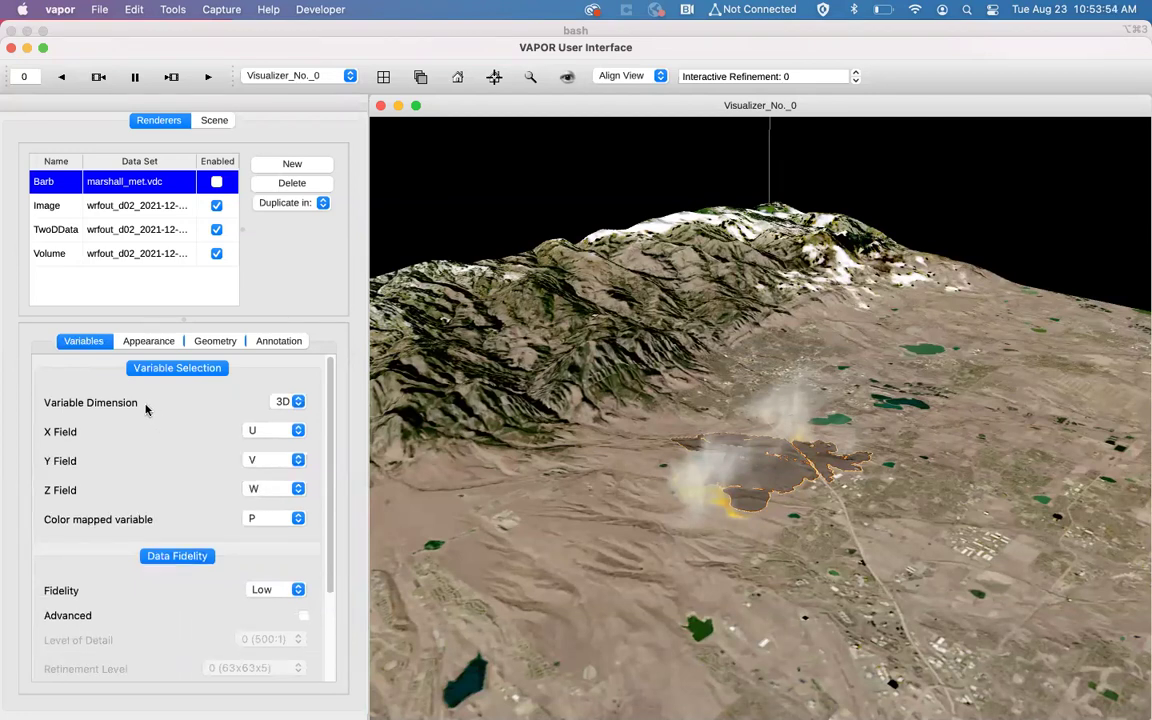
{"action": "left_click", "coordinate": [292, 401]}
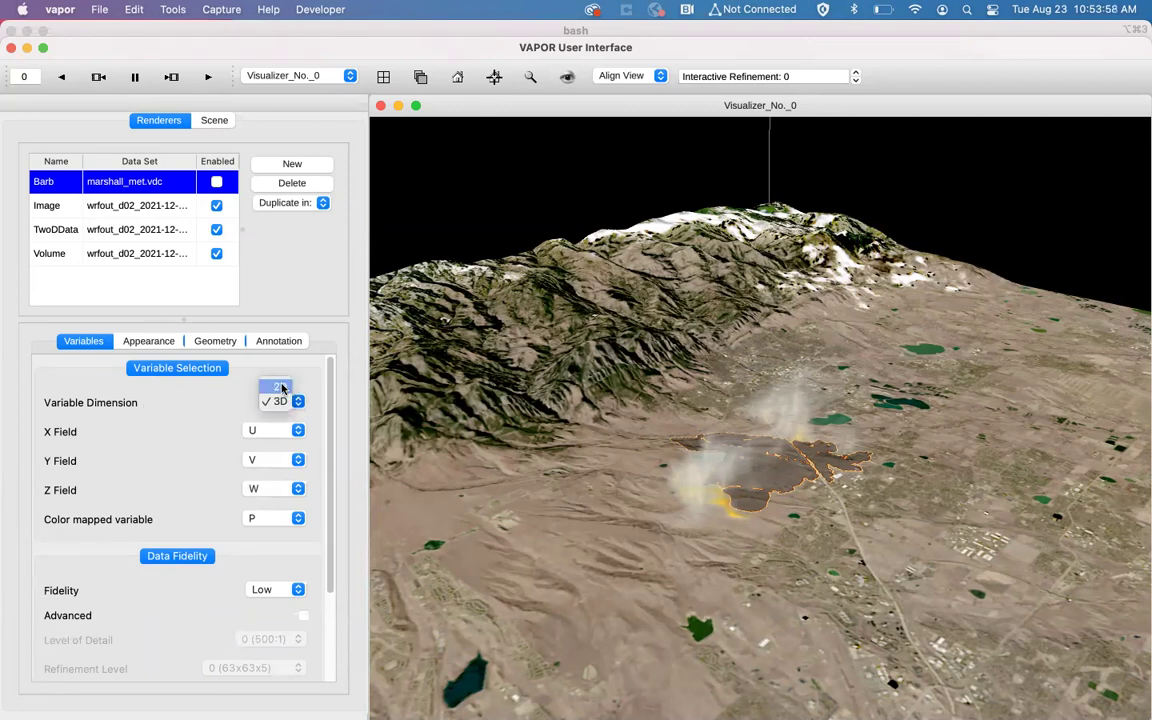
{"action": "left_click", "coordinate": [278, 389]}
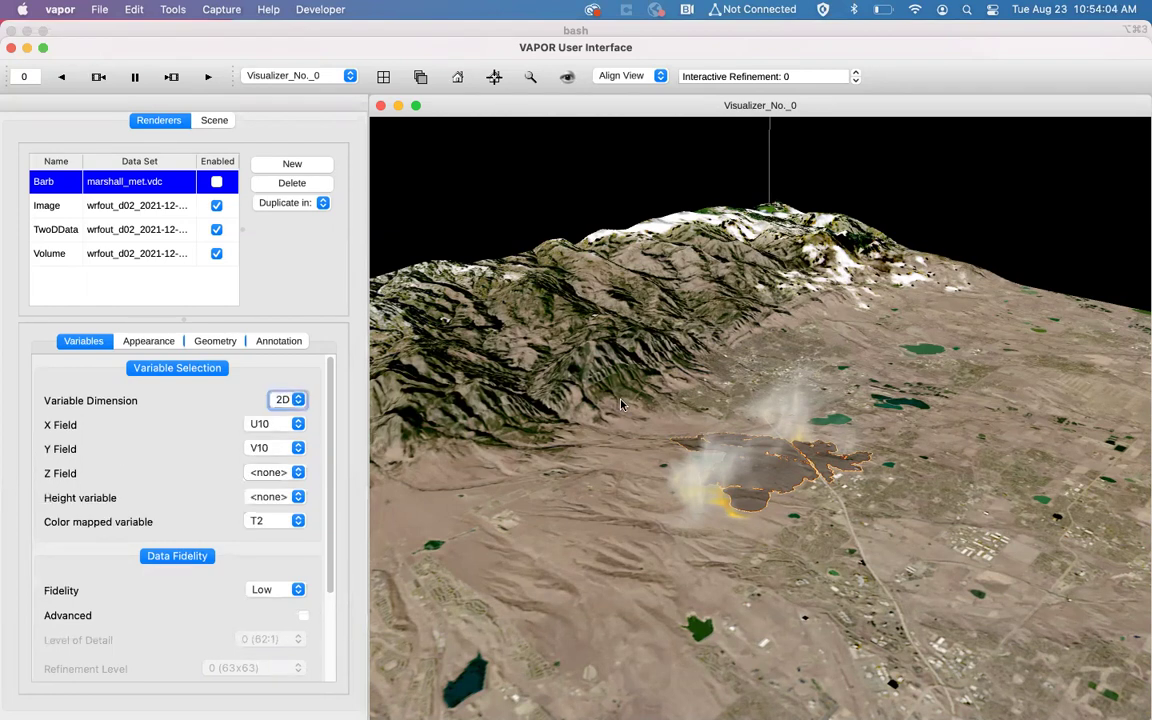
{"action": "left_click", "coordinate": [283, 434]}
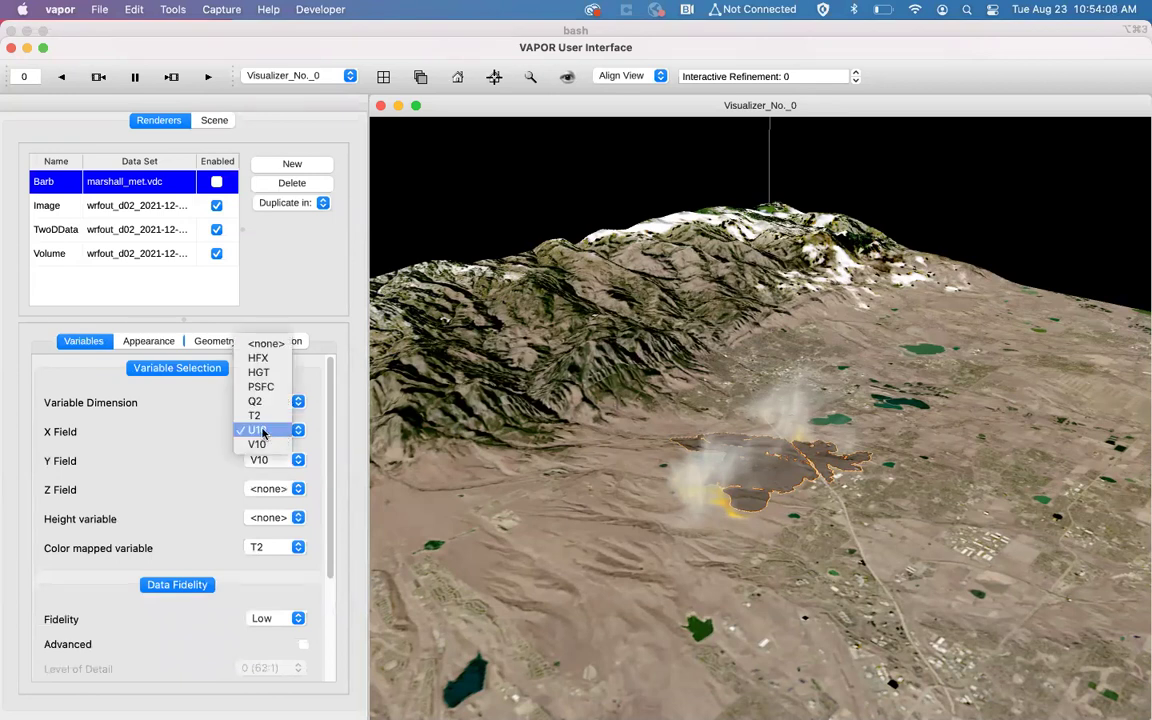
{"action": "left_click", "coordinate": [268, 430]}
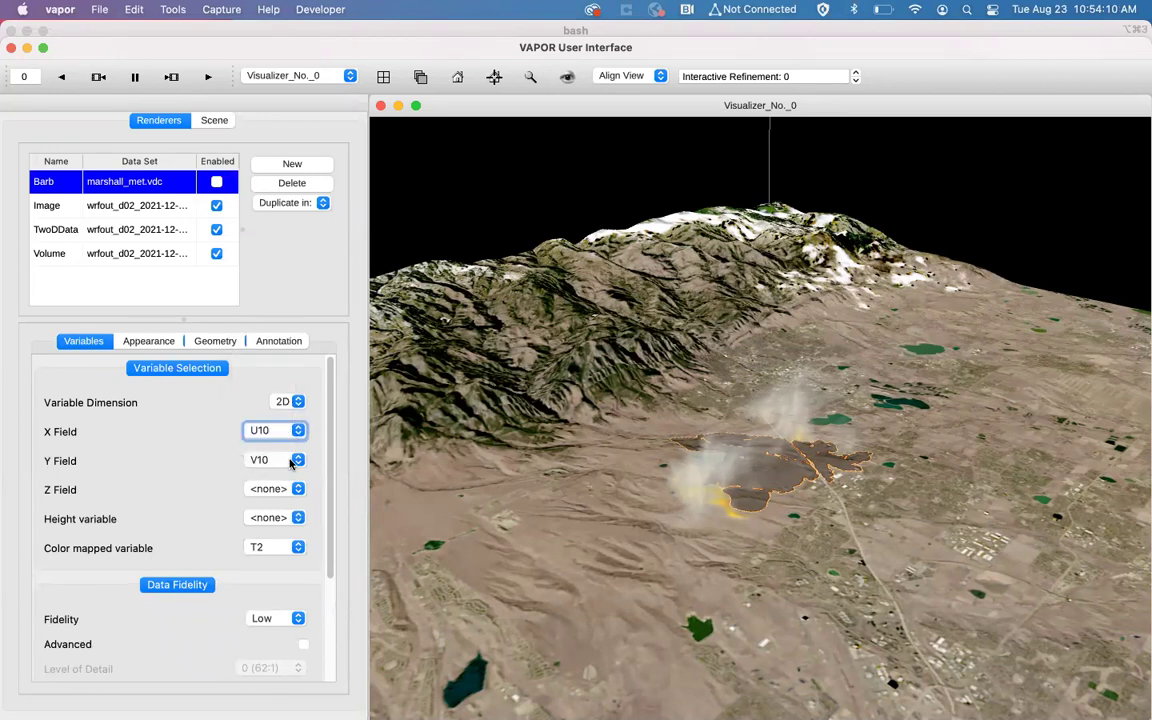
{"action": "left_click", "coordinate": [290, 461]}
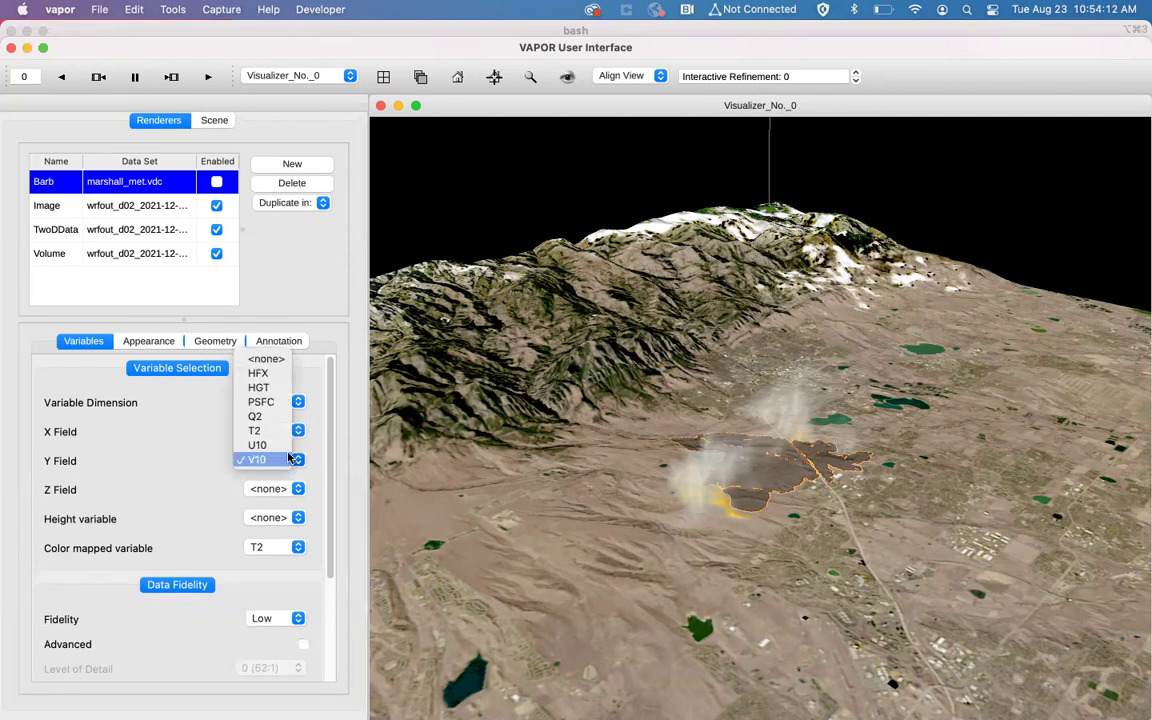
{"action": "left_click", "coordinate": [287, 459]}
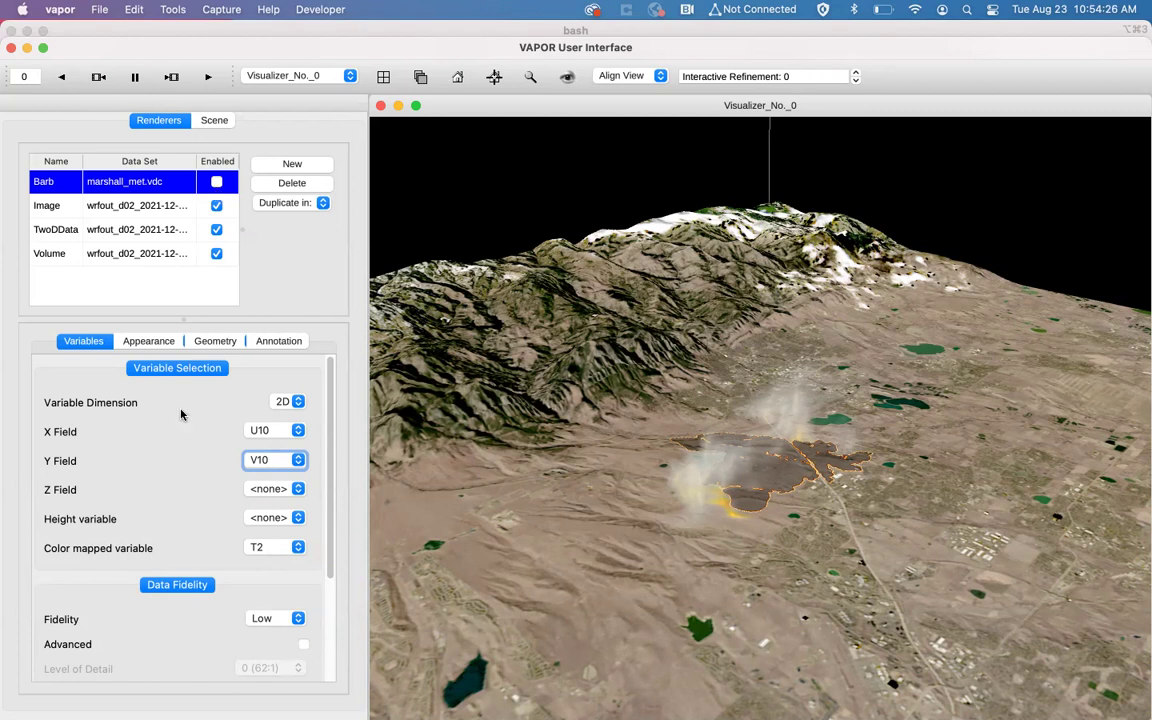
Step: Set the barbs' height variable to HGT and enable the Barb renderer in the scene
{"action": "left_click", "coordinate": [285, 519]}
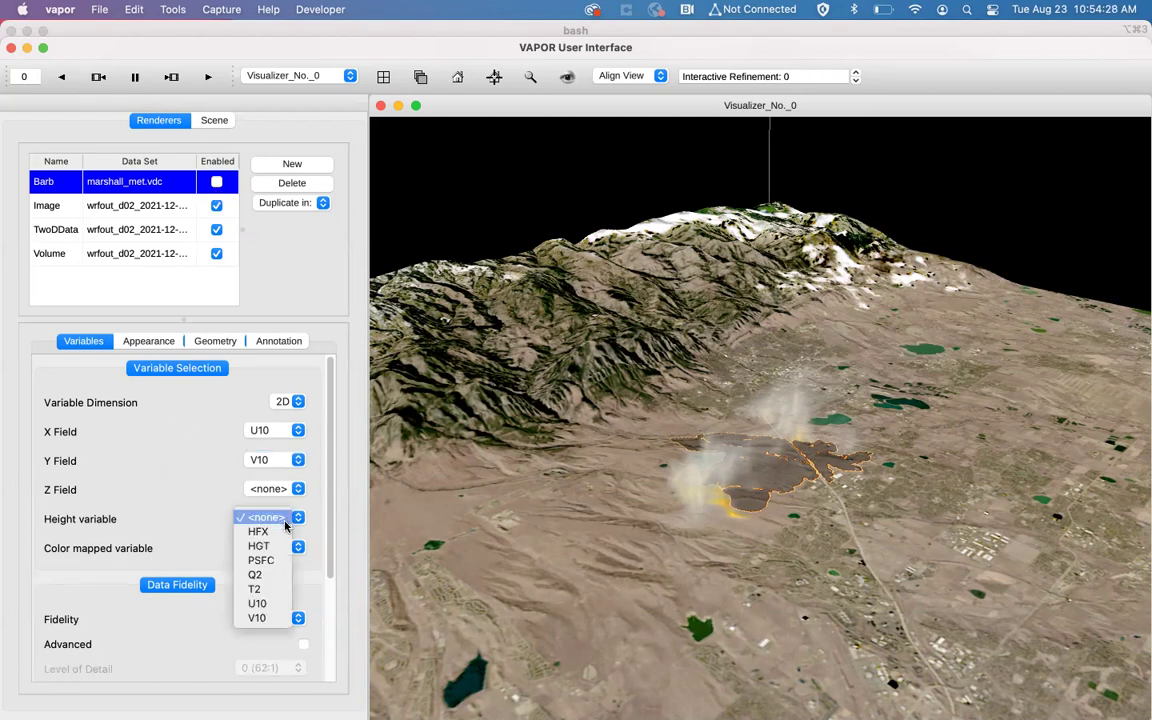
{"action": "key", "text": "Escape"}
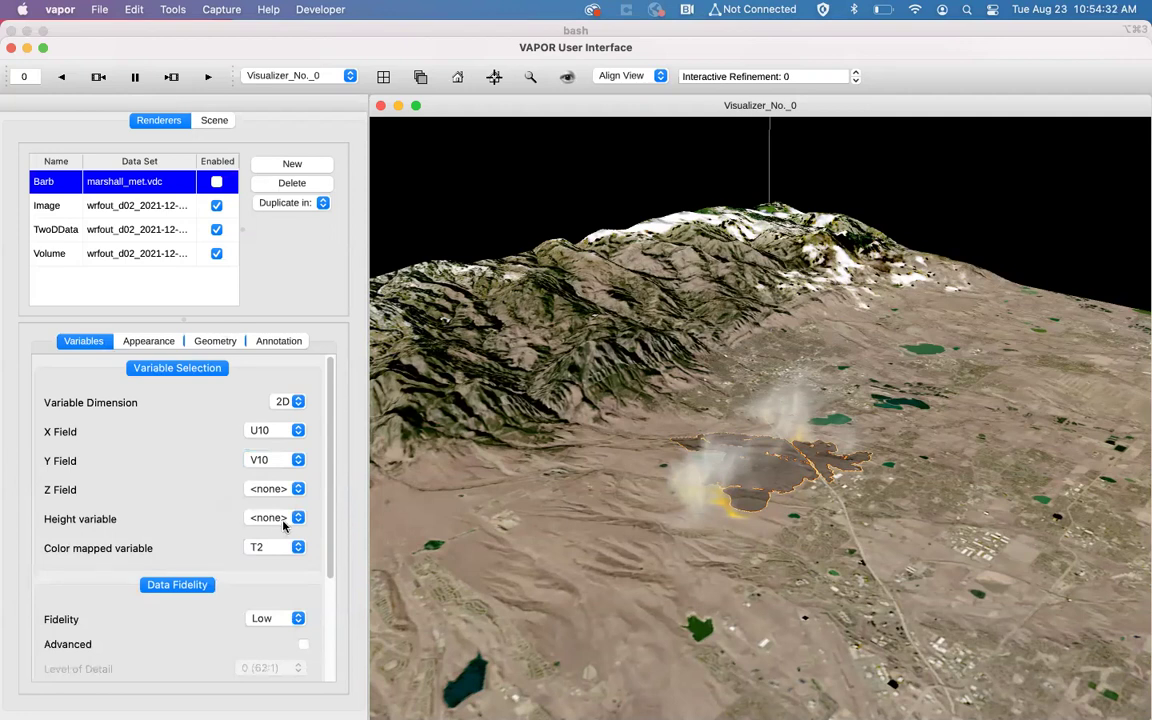
{"action": "left_click", "coordinate": [216, 183]}
{"action": "left_click_drag", "start_coordinate": [743, 538], "coordinate": [772, 609]}
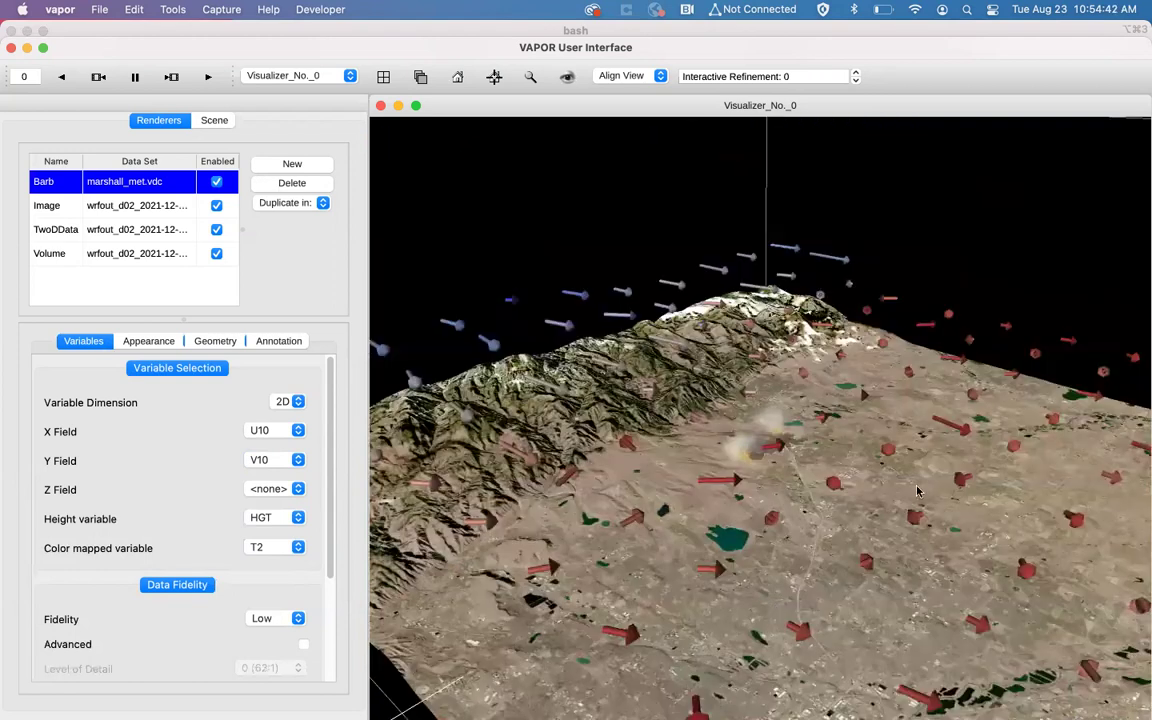
Step: Set the Barb renderer's Z translation to -1400 in its geometry transform to lower the barbs toward the terrain
{"action": "left_click_drag", "start_coordinate": [793, 407], "coordinate": [562, 322]}
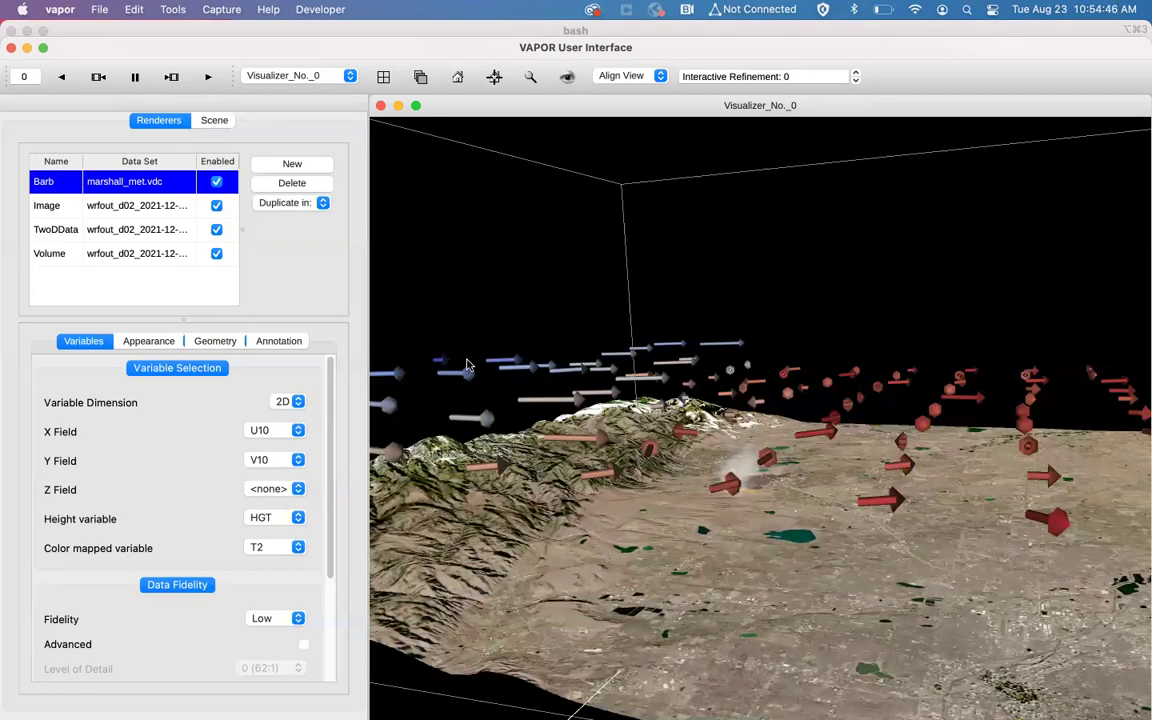
{"action": "left_click", "coordinate": [211, 342]}
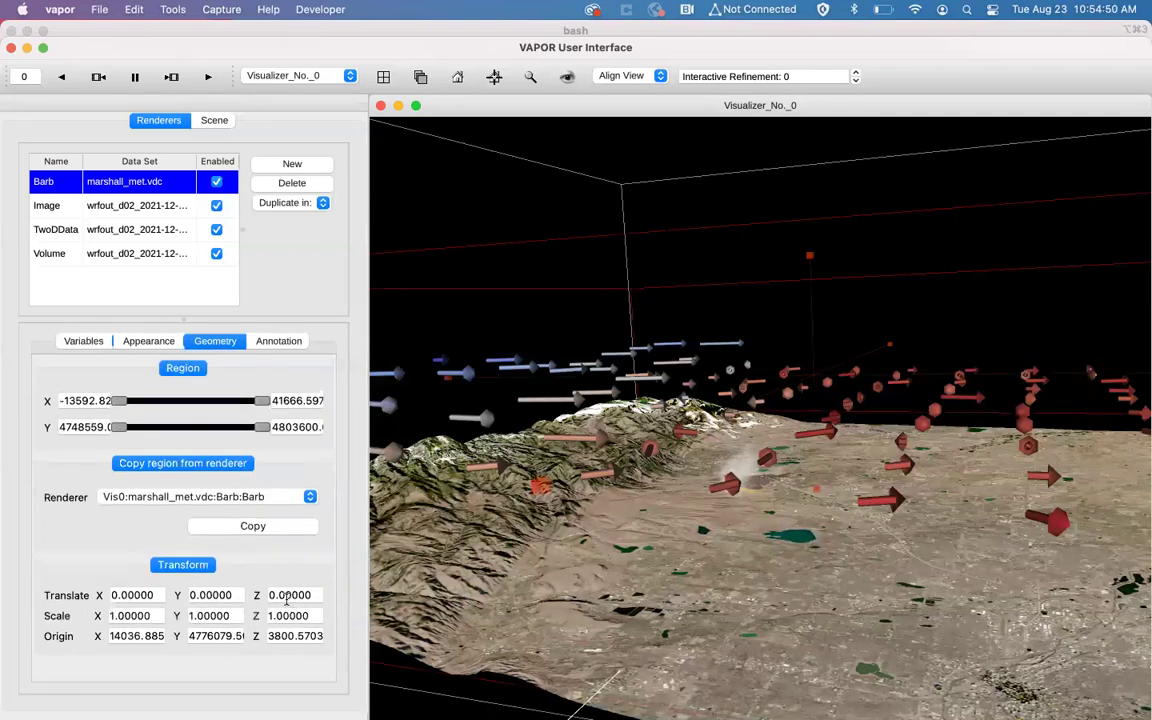
{"action": "scroll", "coordinate": [693, 463], "scroll_direction": "down", "scroll_amount": 3}
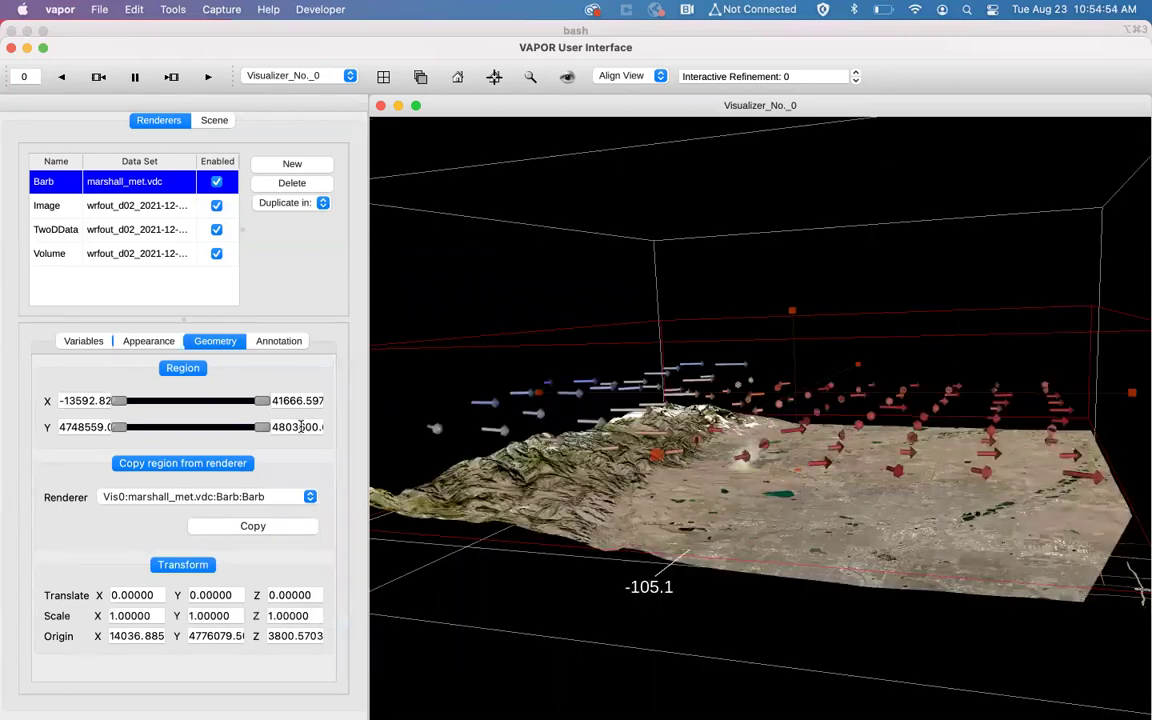
{"action": "left_click", "coordinate": [83, 341]}
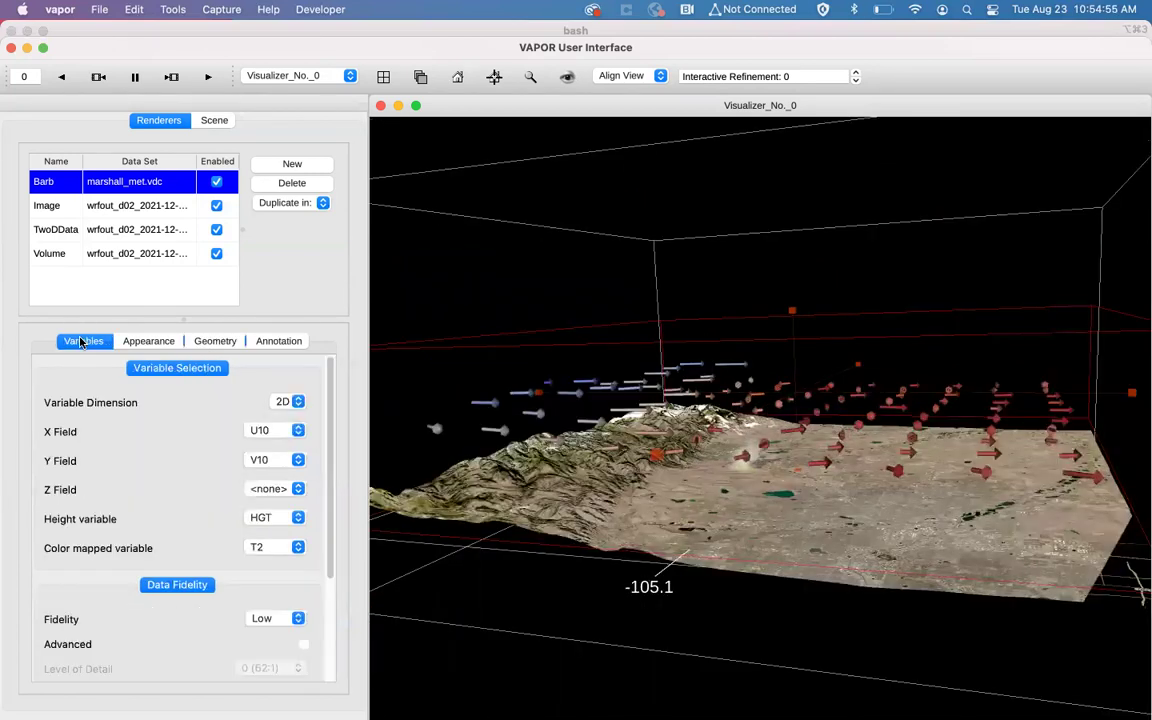
{"action": "left_click", "coordinate": [216, 341]}
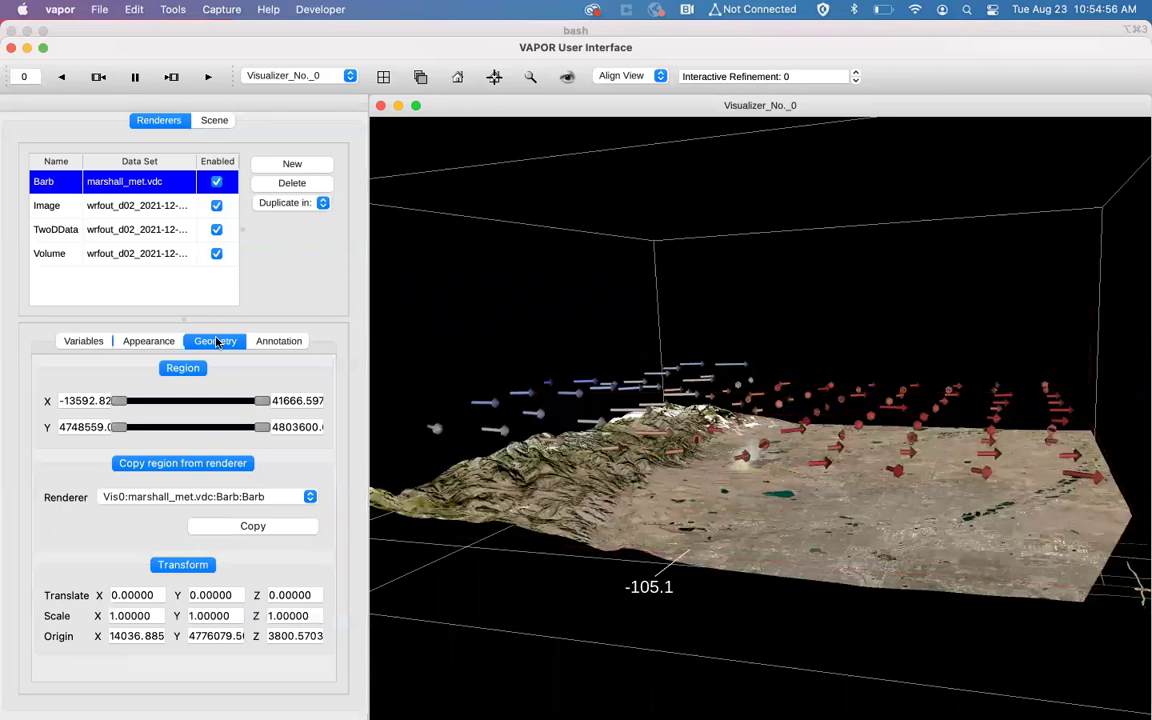
{"action": "left_click", "coordinate": [292, 595]}
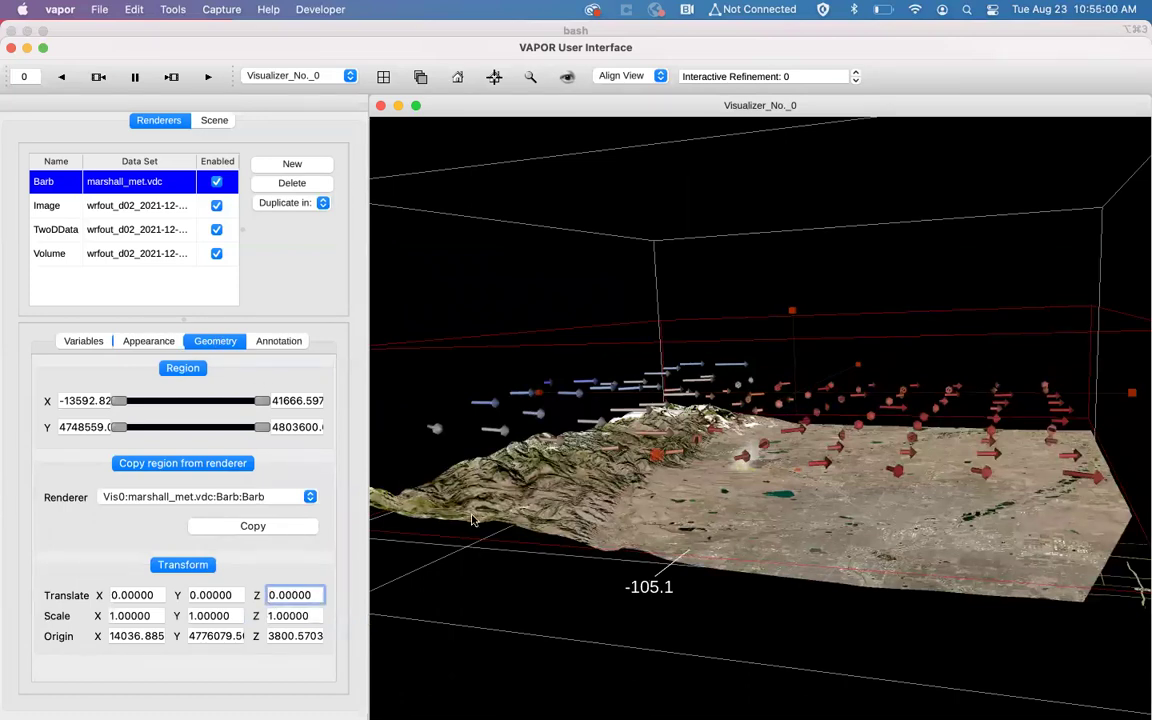
{"action": "type", "text": "-14"}
{"action": "key", "text": "Delete"}
{"action": "type", "text": "0"}
{"action": "key", "text": "Return"}
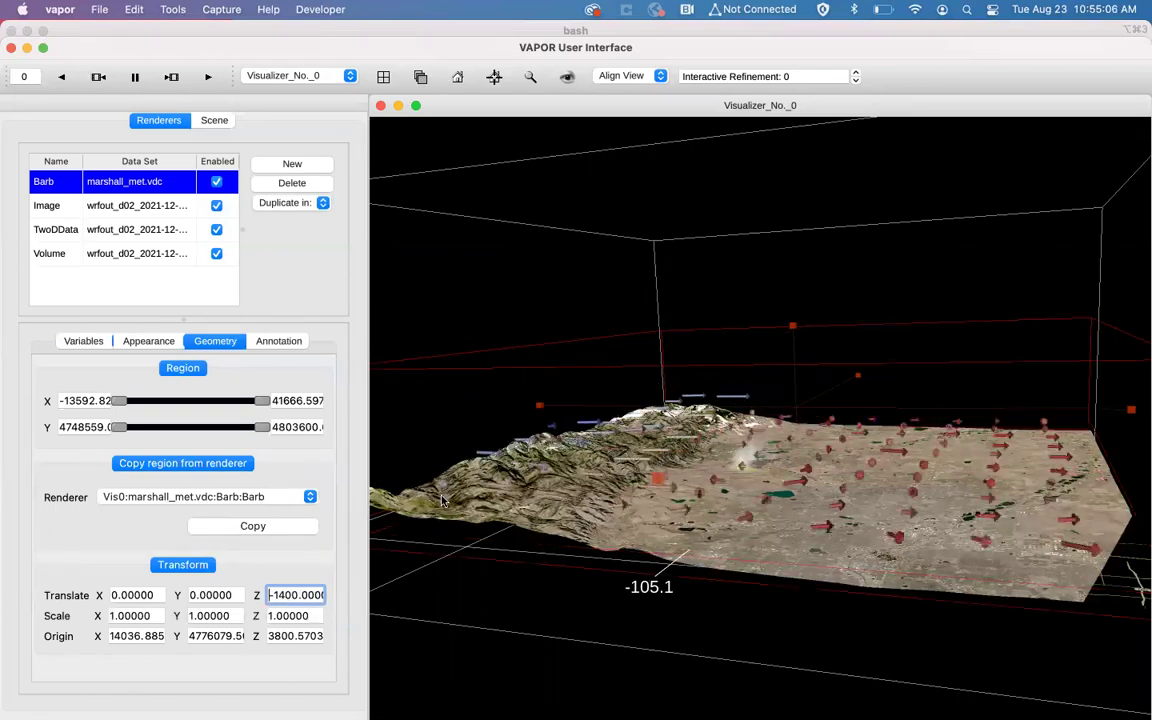
Step: Lower the barbs further onto the terrain by setting the Barb renderer's Z translation to -1800
{"action": "left_click_drag", "start_coordinate": [843, 380], "coordinate": [720, 419]}
{"action": "left_click", "coordinate": [278, 595]}
{"action": "key", "text": "Return"}
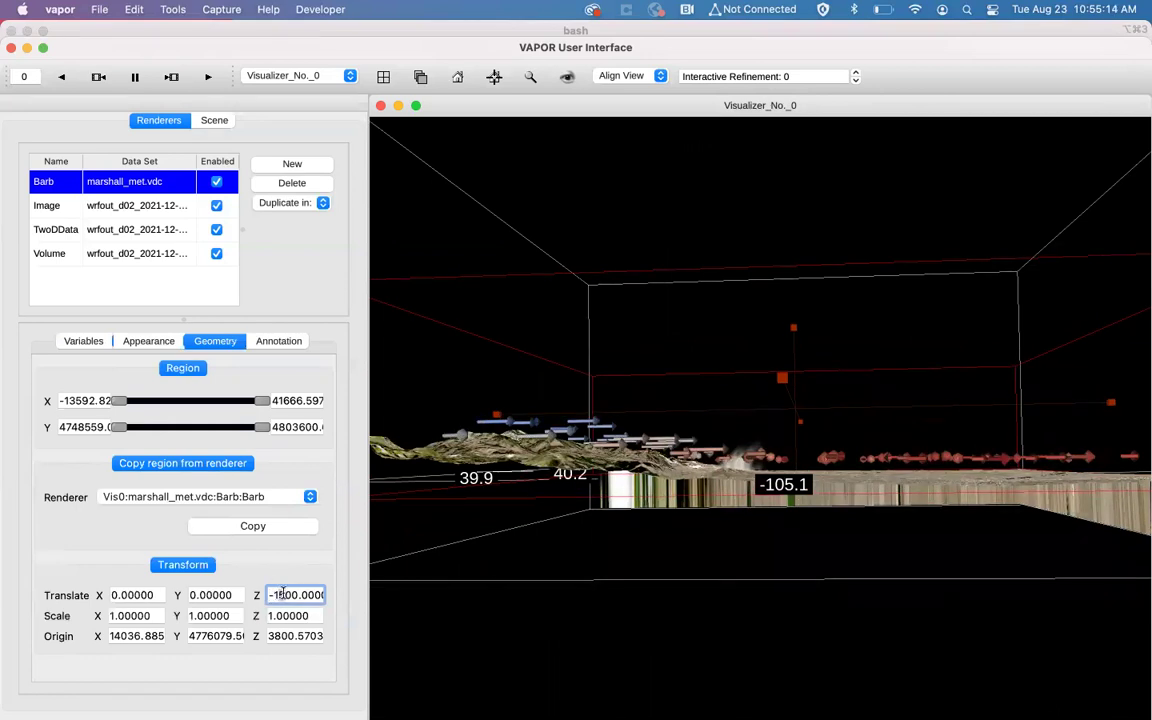
{"action": "key", "text": "Return"}
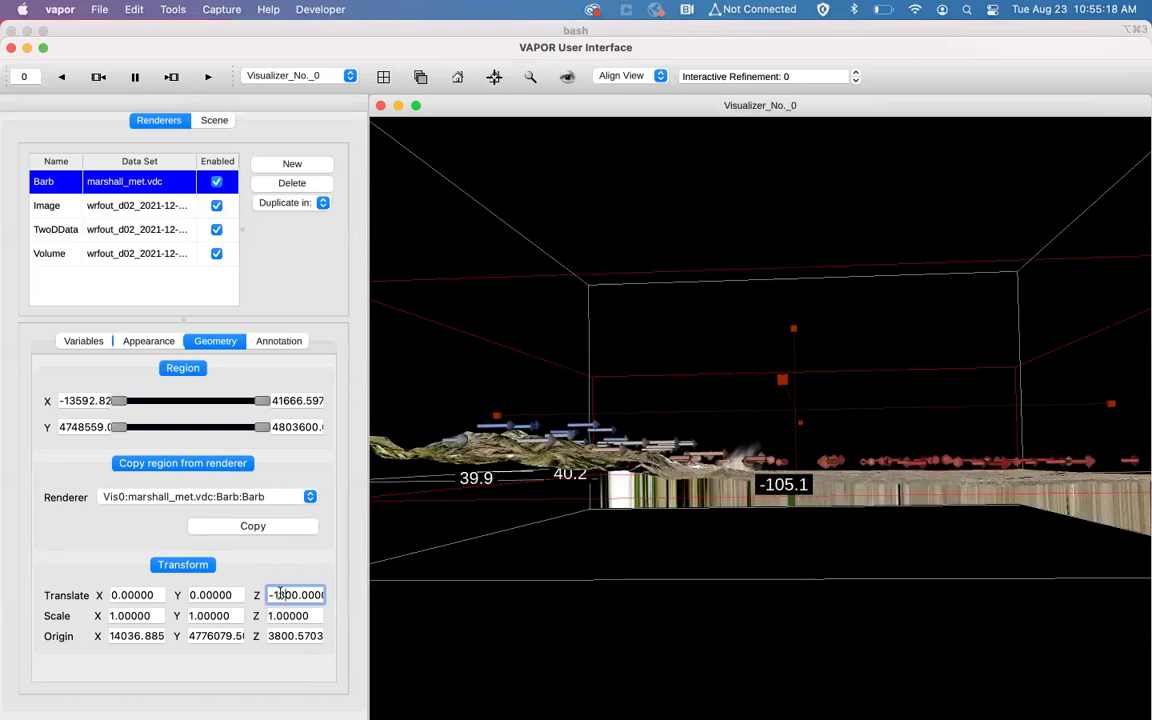
{"action": "key", "text": "Return"}
{"action": "left_click_drag", "start_coordinate": [735, 440], "coordinate": [737, 640]}
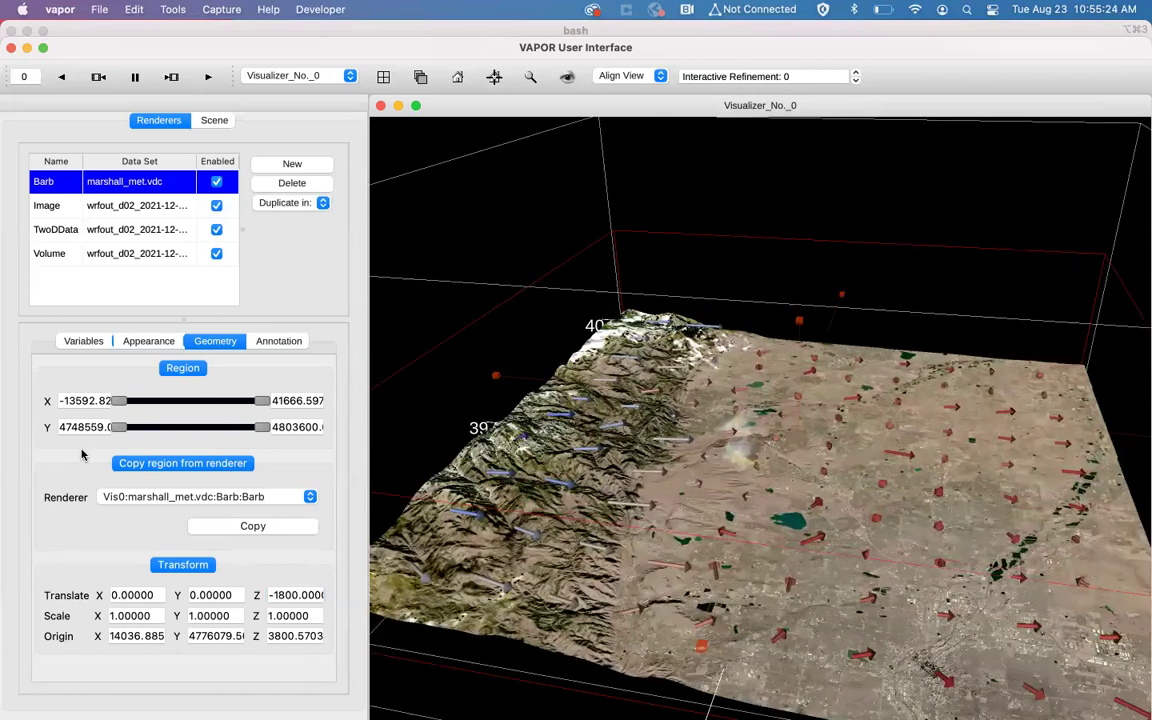
Step: Examine the barbs' colormap and count settings and the variables available for their color mapping
{"action": "left_click", "coordinate": [86, 341]}
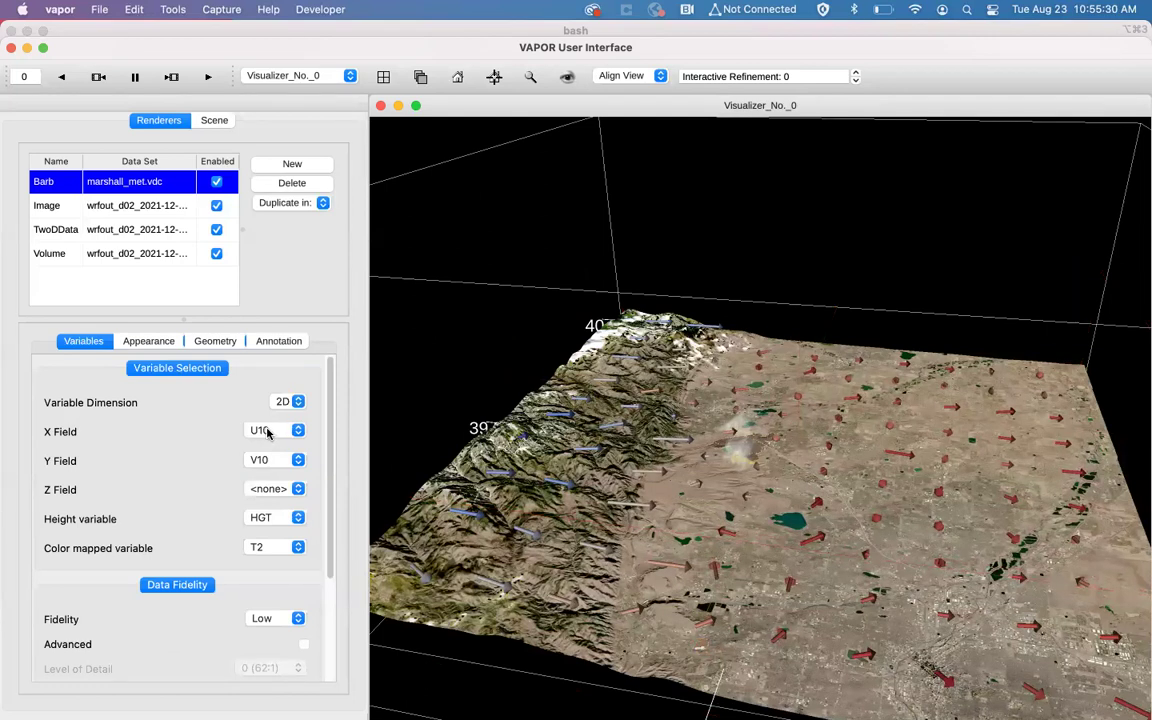
{"action": "left_click", "coordinate": [153, 341]}
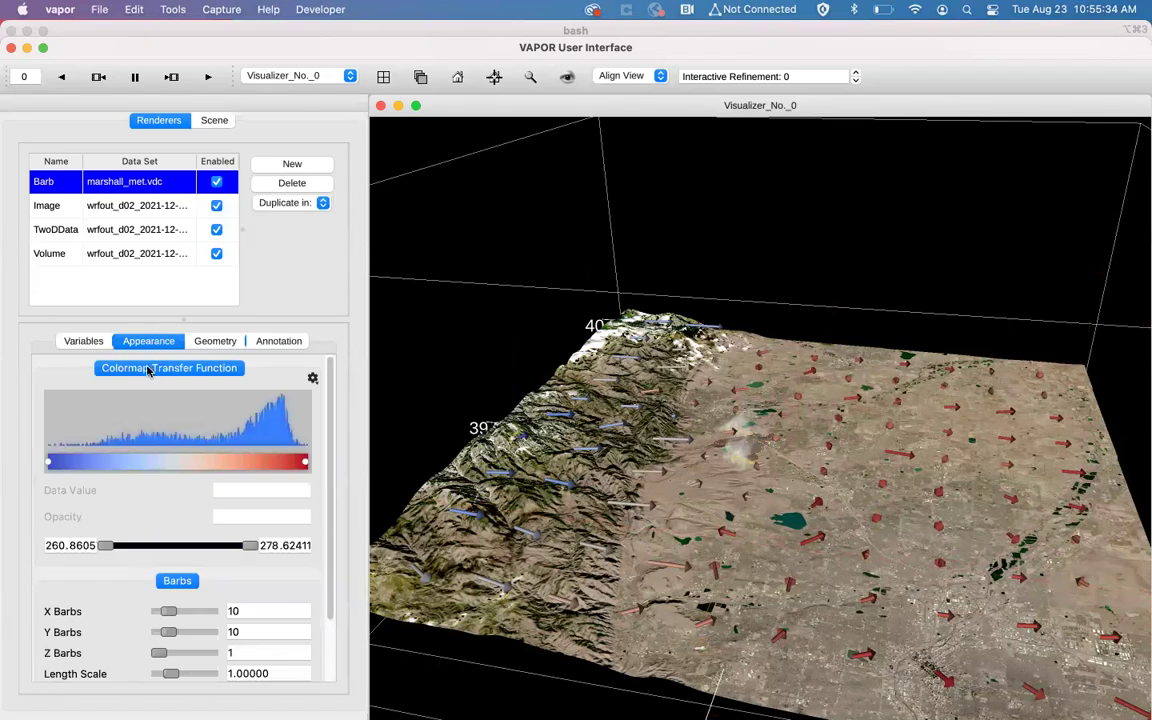
{"action": "left_click", "coordinate": [88, 341]}
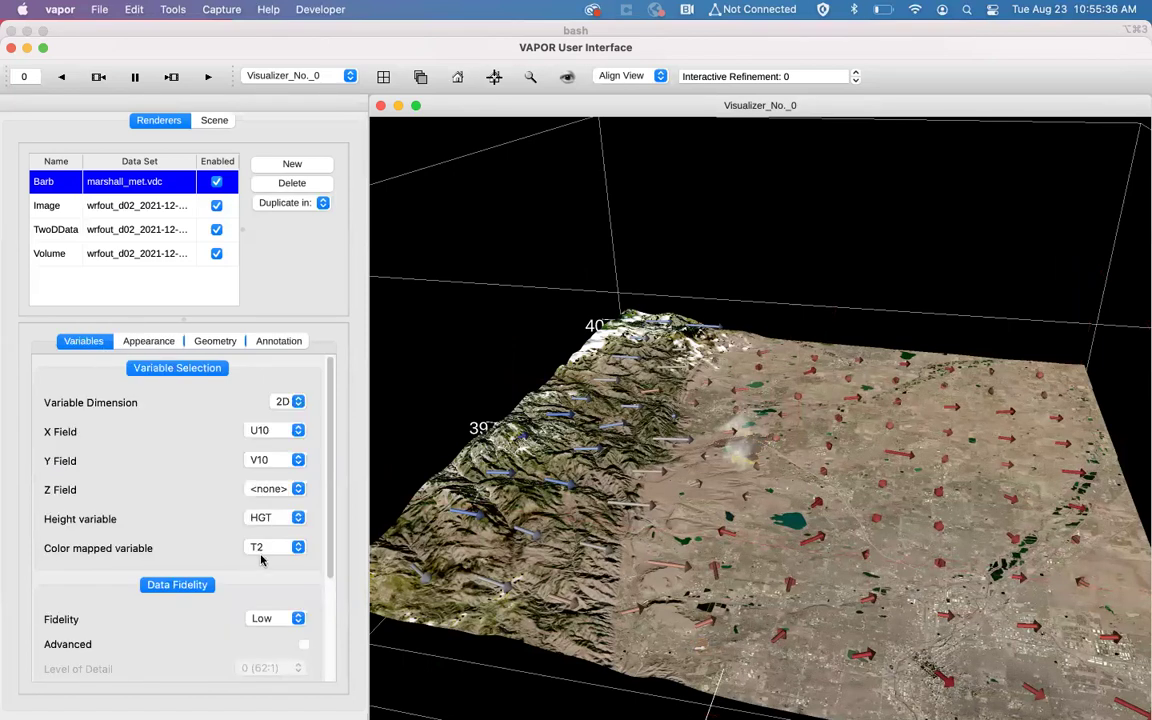
{"action": "left_click", "coordinate": [261, 552]}
{"action": "left_click", "coordinate": [260, 547]}
{"action": "scroll", "coordinate": [749, 526], "scroll_direction": "up", "scroll_amount": 3}
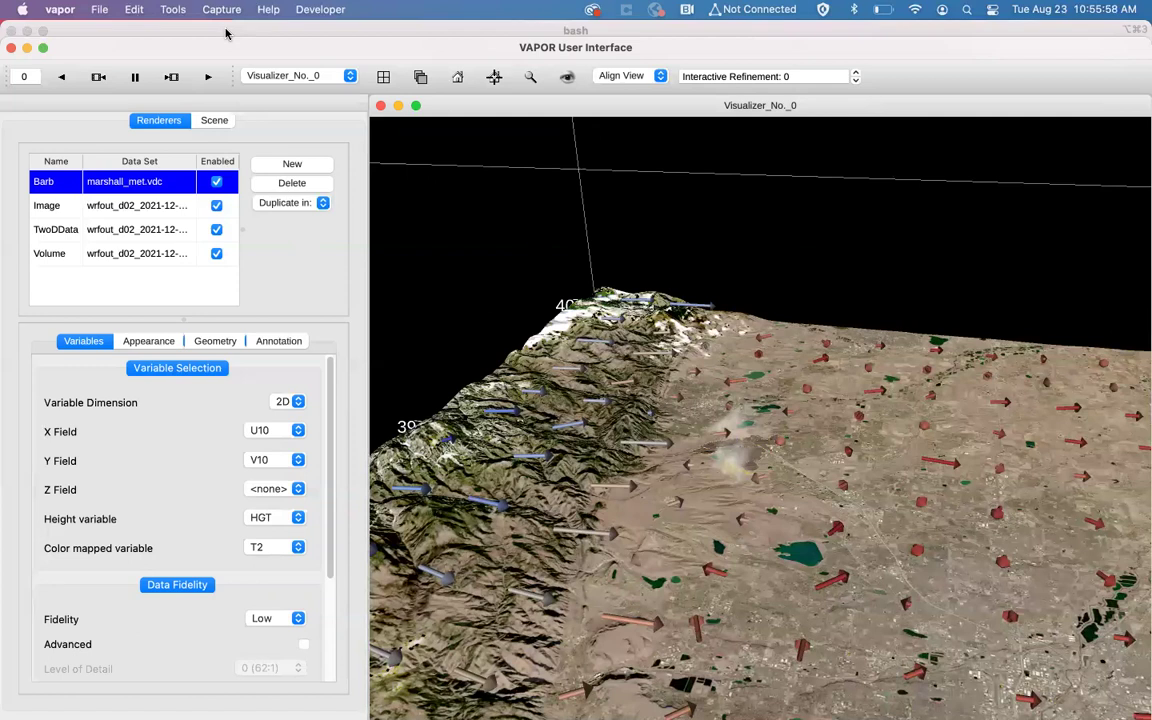
{"action": "left_click", "coordinate": [275, 548]}
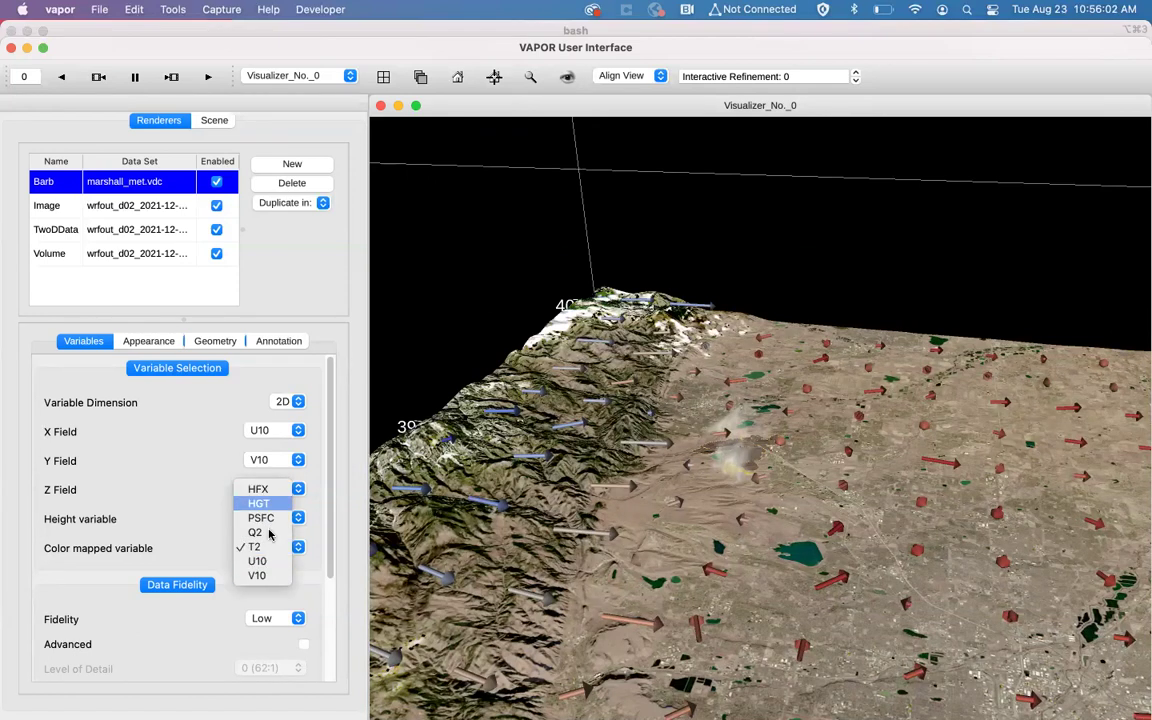
{"action": "left_click", "coordinate": [183, 485]}
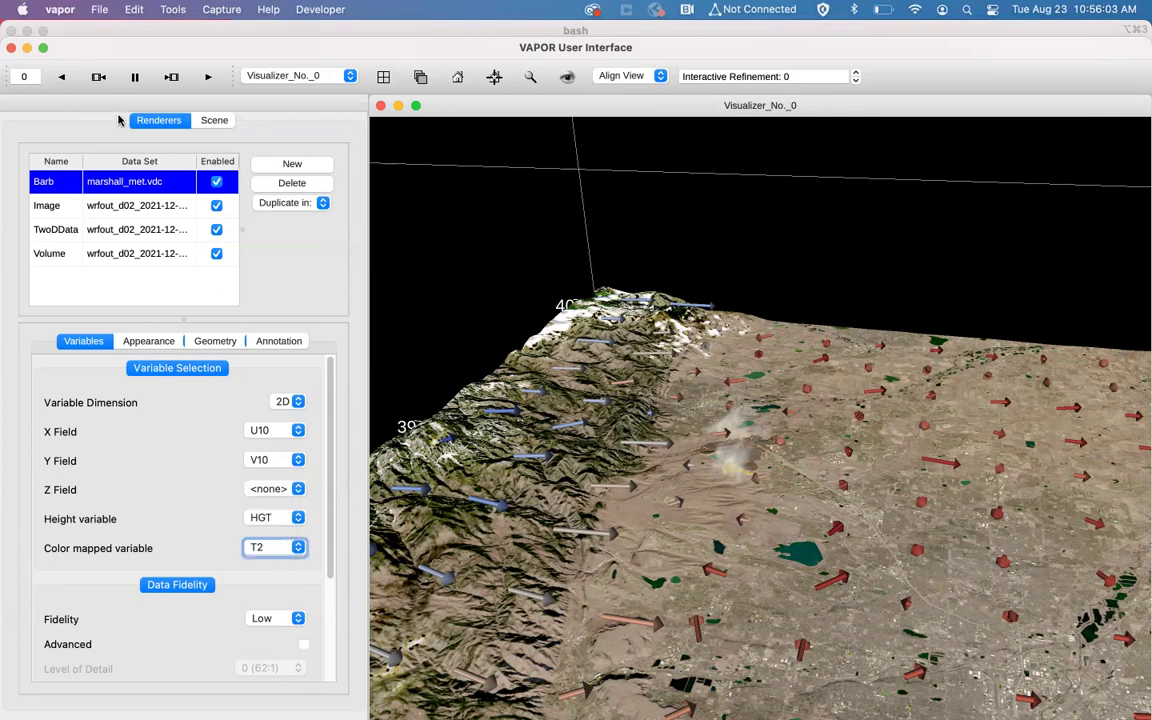
Step: Create a new Python variable script named speed for the marshall_met.vdc data set
{"action": "left_click", "coordinate": [180, 9]}
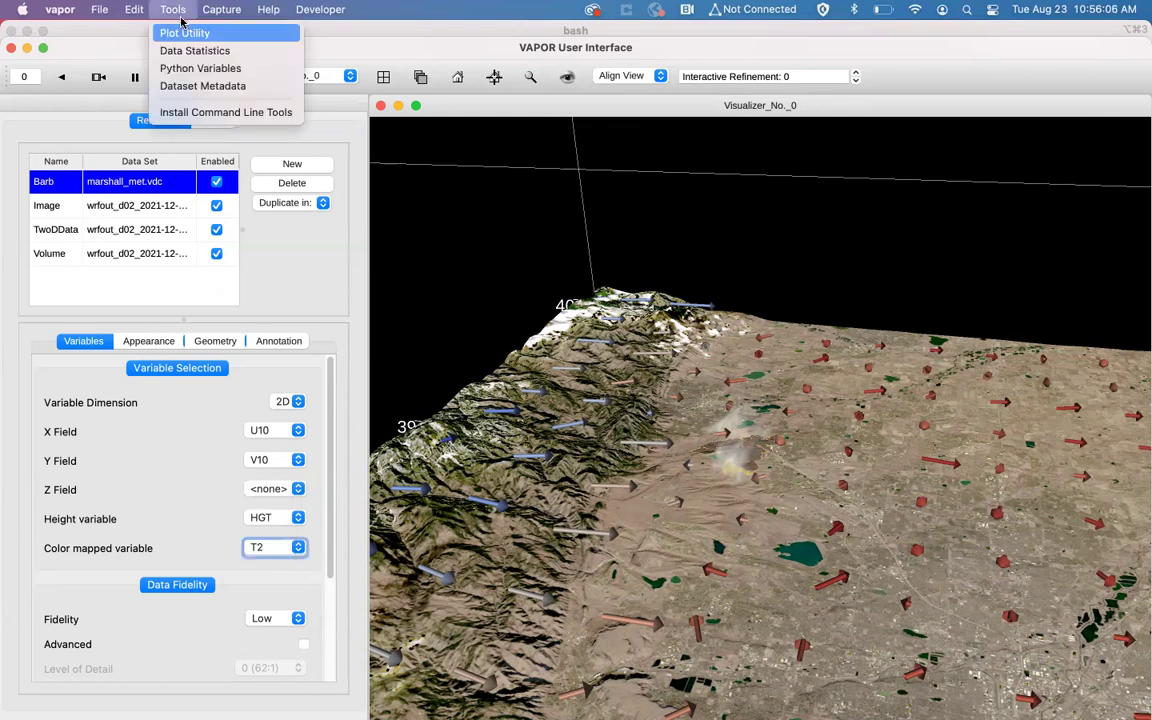
{"action": "left_click", "coordinate": [200, 69]}
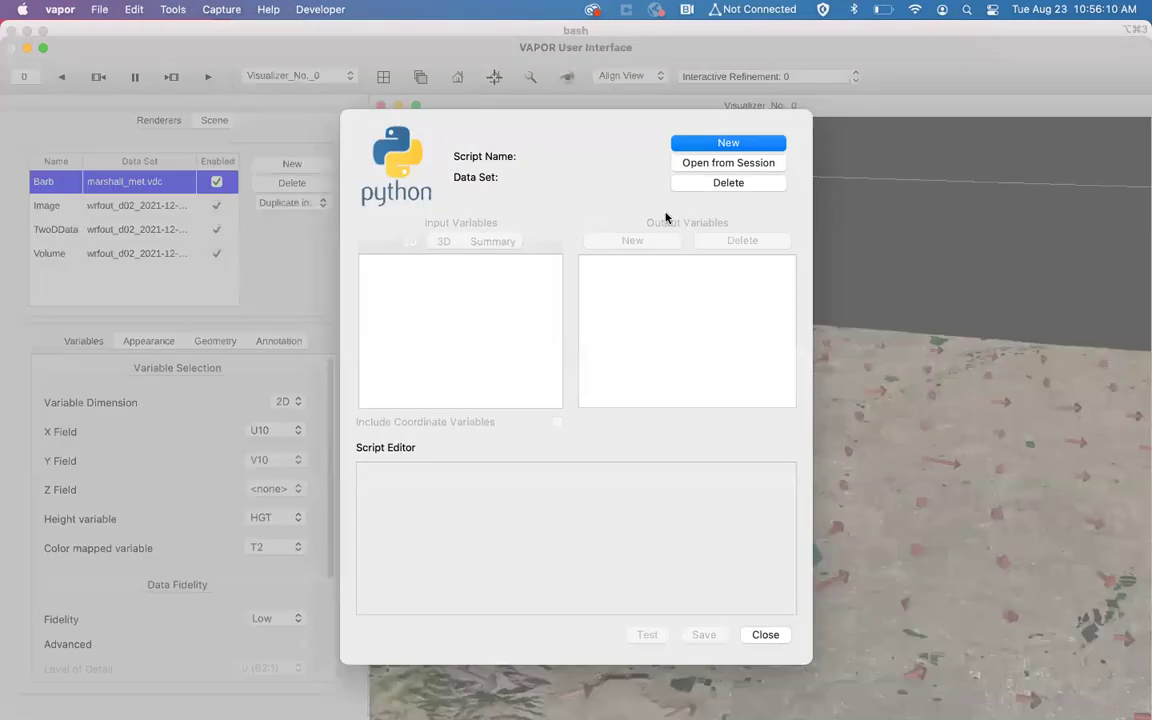
{"action": "left_click", "coordinate": [695, 146]}
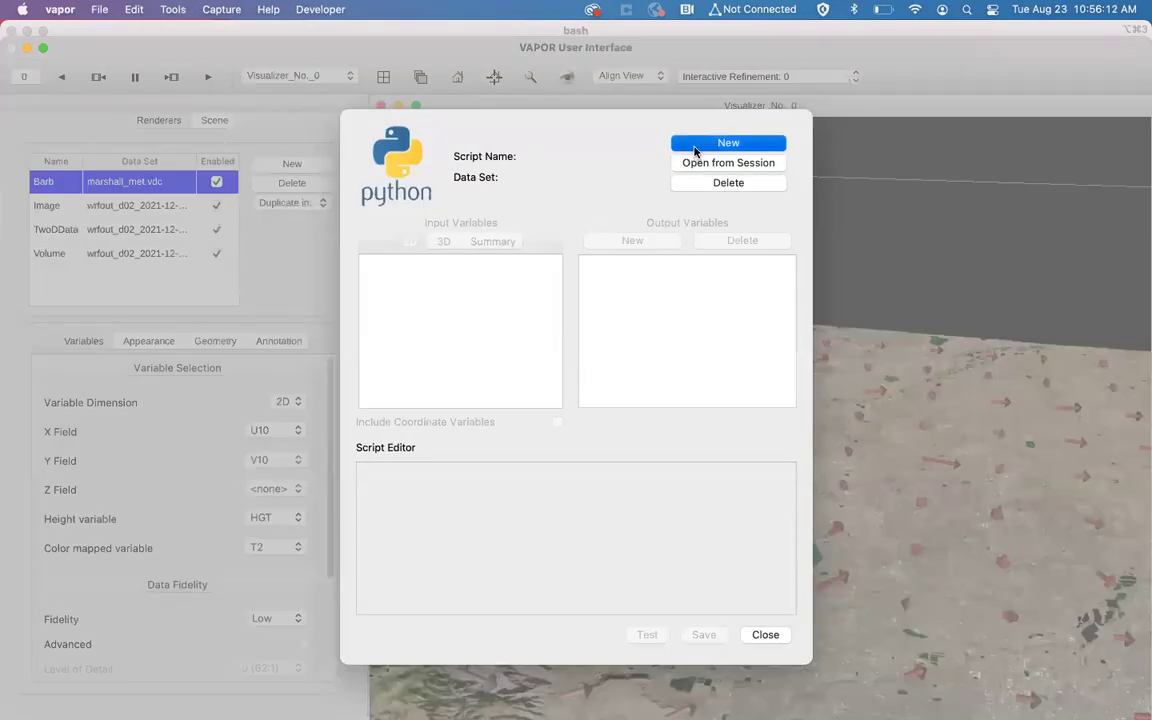
{"action": "type", "text": "speed"}
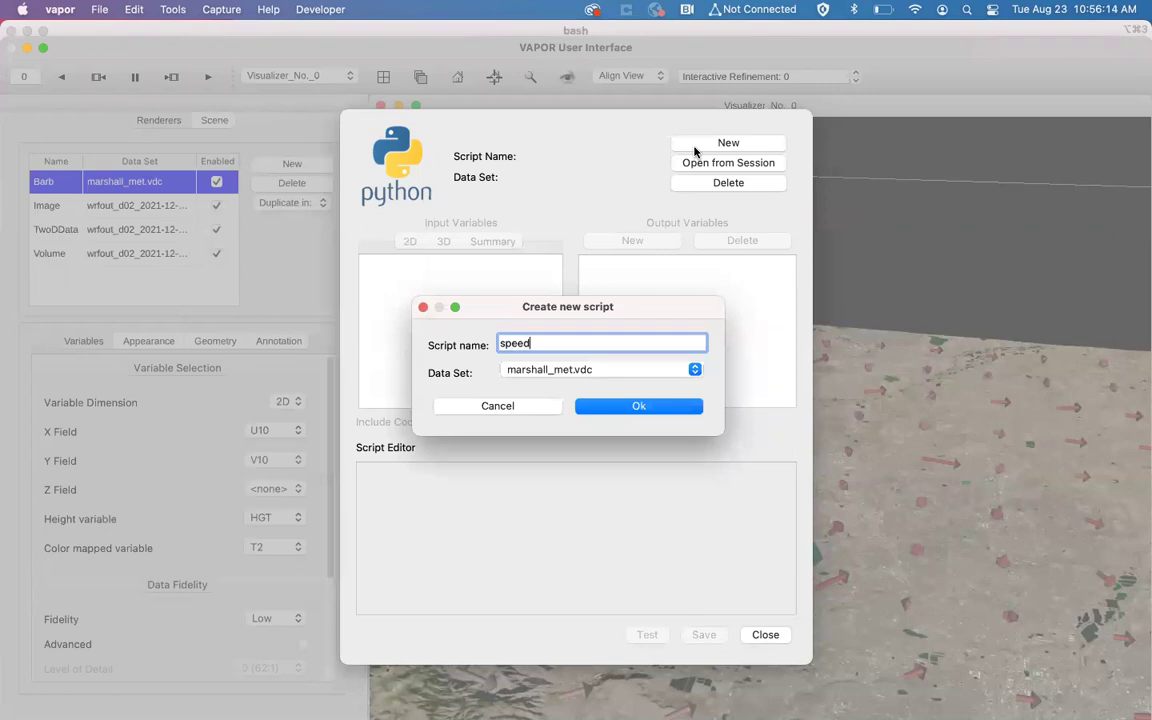
{"action": "left_click", "coordinate": [665, 404]}
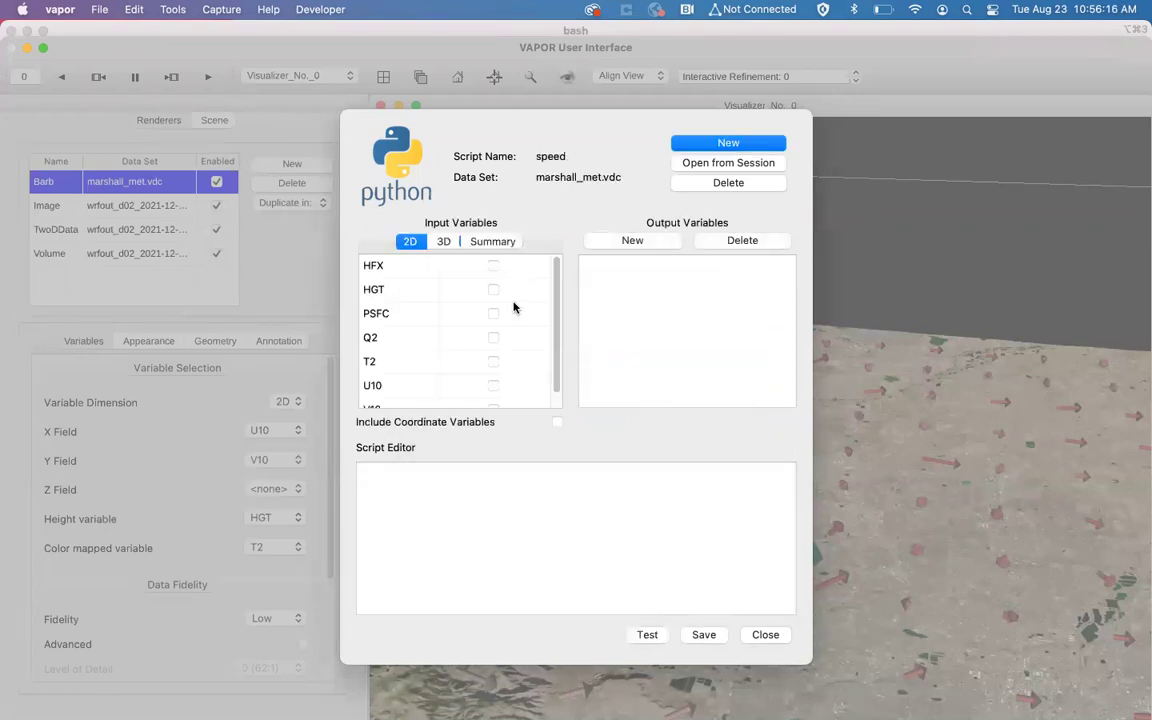
Step: Browse the 3D input variables available to the speed script, down to U, V and W
{"action": "left_click", "coordinate": [441, 242]}
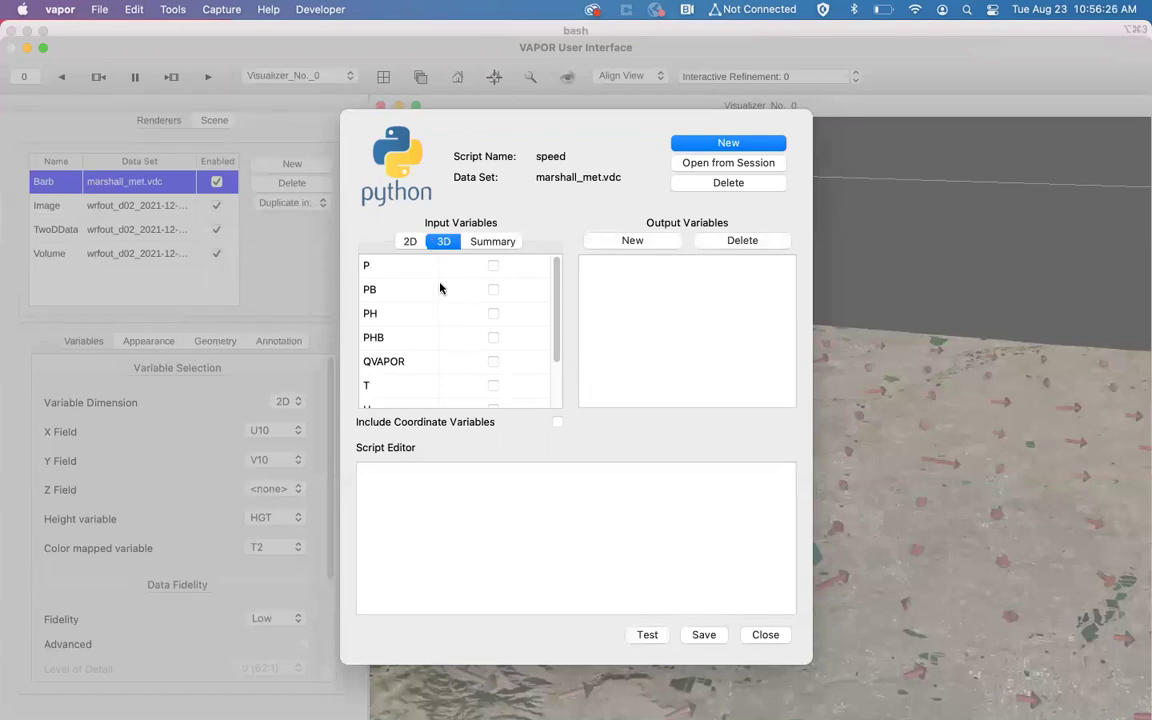
{"action": "scroll", "coordinate": [445, 384], "scroll_direction": "down", "scroll_amount": 3}
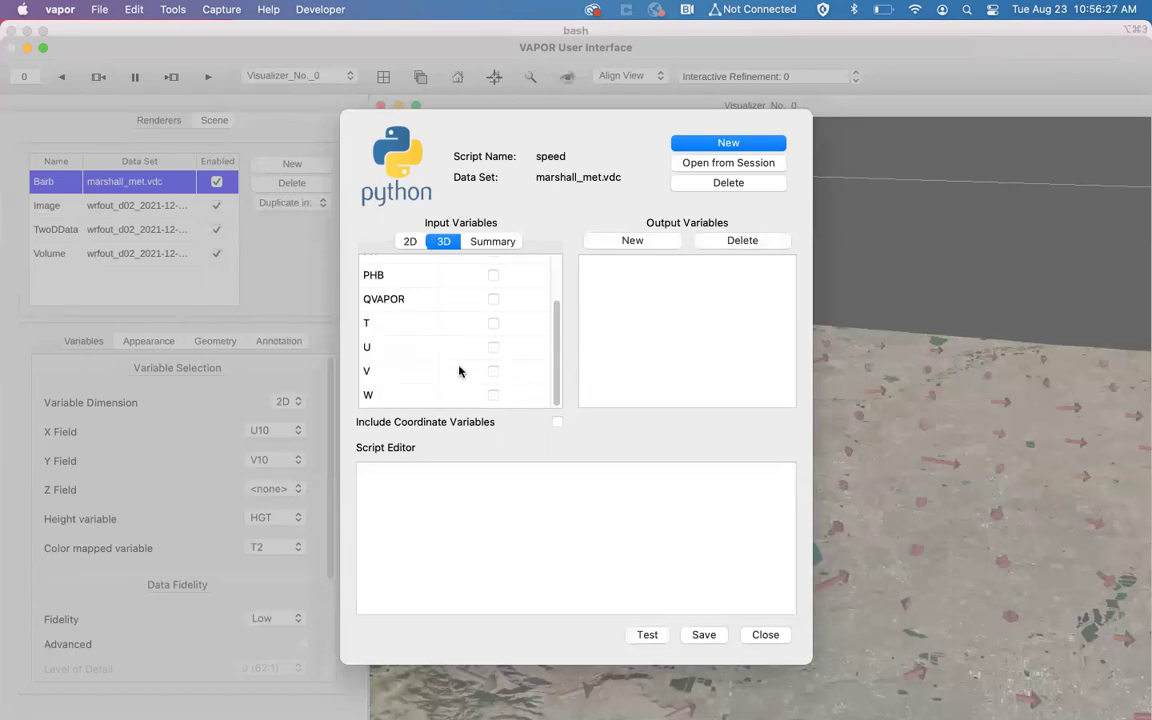
Step: Select the 2D variables U10 and V10 as inputs for the speed script
{"action": "left_click", "coordinate": [411, 243]}
{"action": "scroll", "coordinate": [451, 336], "scroll_direction": "down", "scroll_amount": 1}
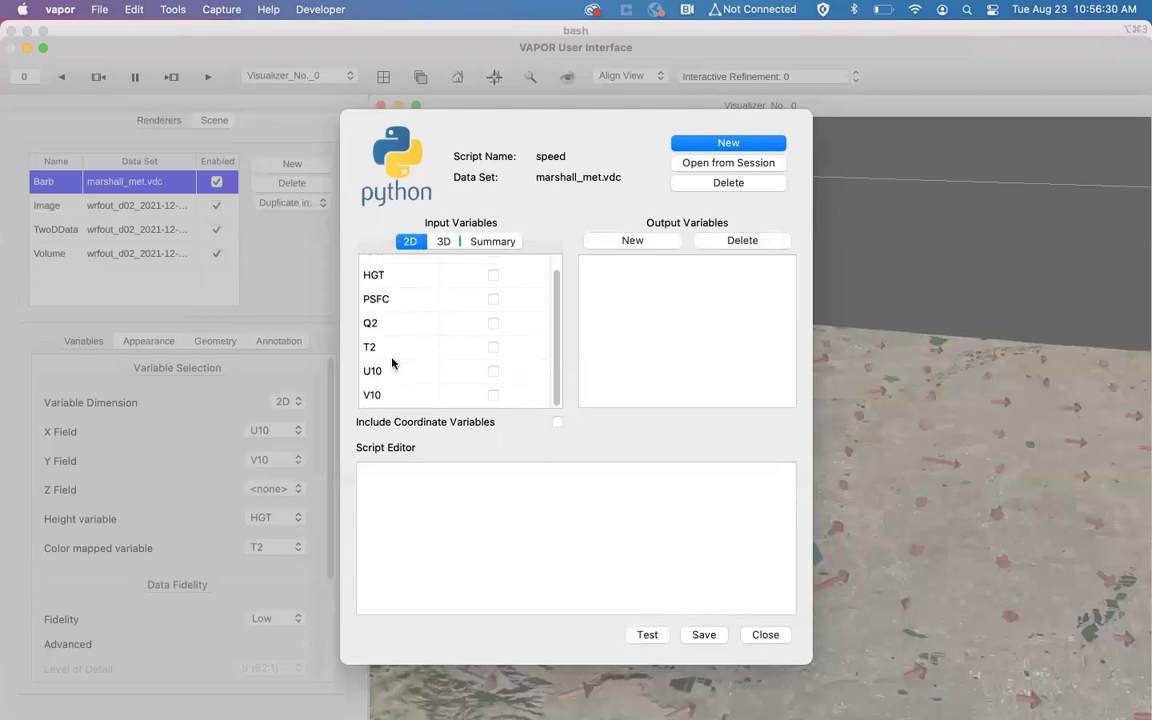
{"action": "left_click", "coordinate": [493, 371]}
{"action": "left_click", "coordinate": [493, 396]}
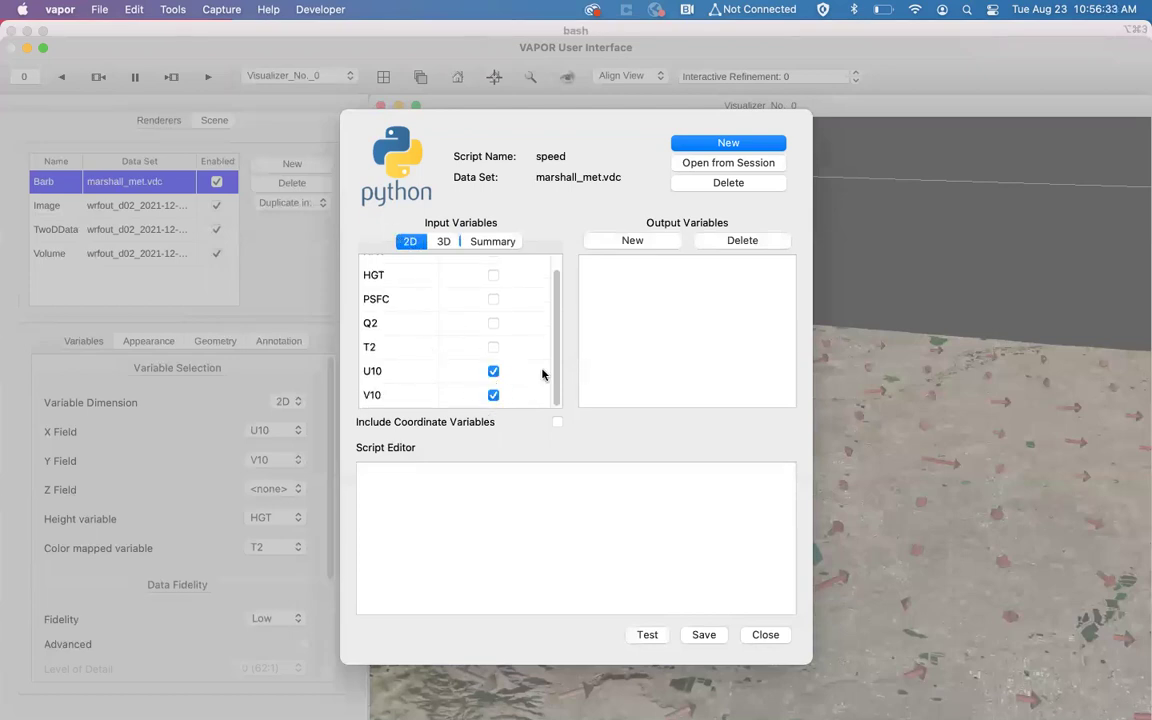
Step: Add an output variable named speed on the west_eastXsouth_north grid and begin the script with "from vapor _utils import *"
{"action": "left_click", "coordinate": [641, 244]}
{"action": "type", "text": "speed"}
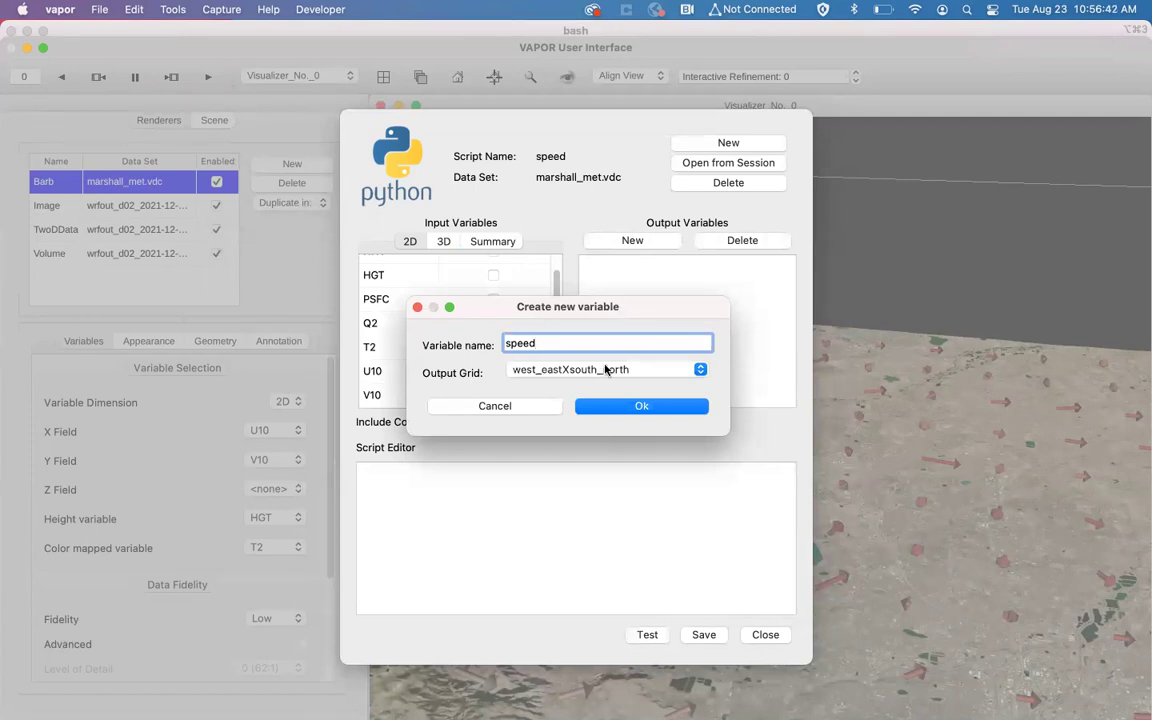
{"action": "left_click", "coordinate": [605, 370]}
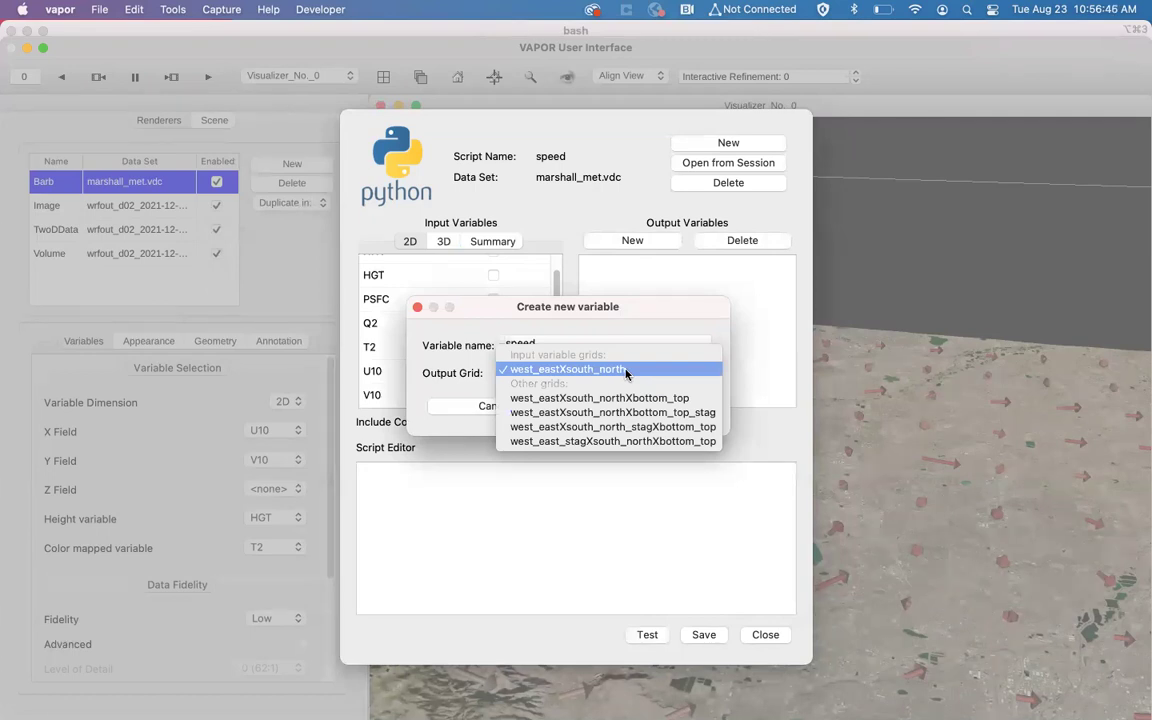
{"action": "left_click", "coordinate": [626, 370]}
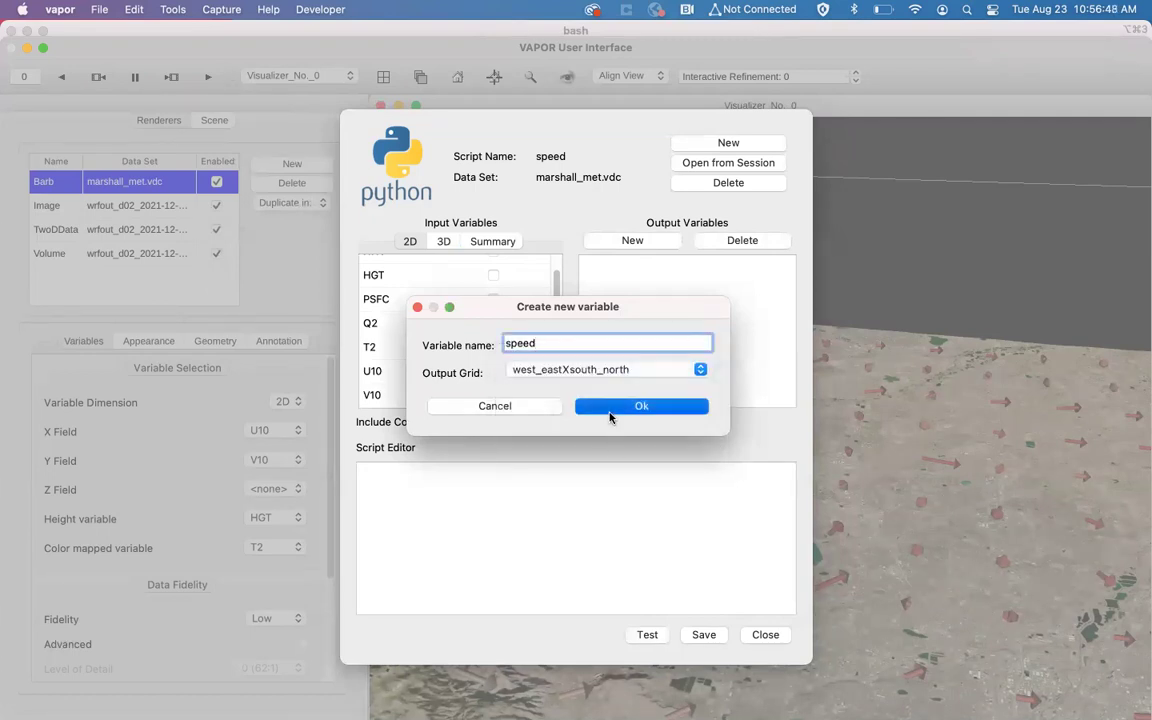
{"action": "left_click", "coordinate": [610, 407]}
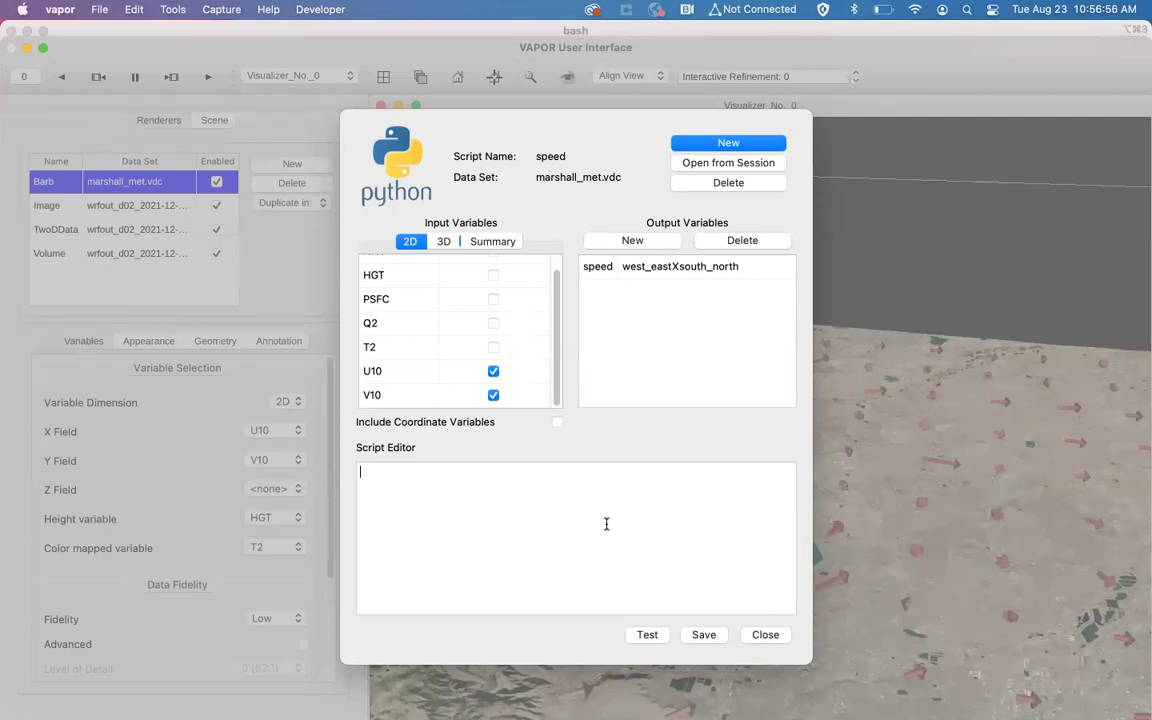
{"action": "type", "text": "from vapor _utils import *"}
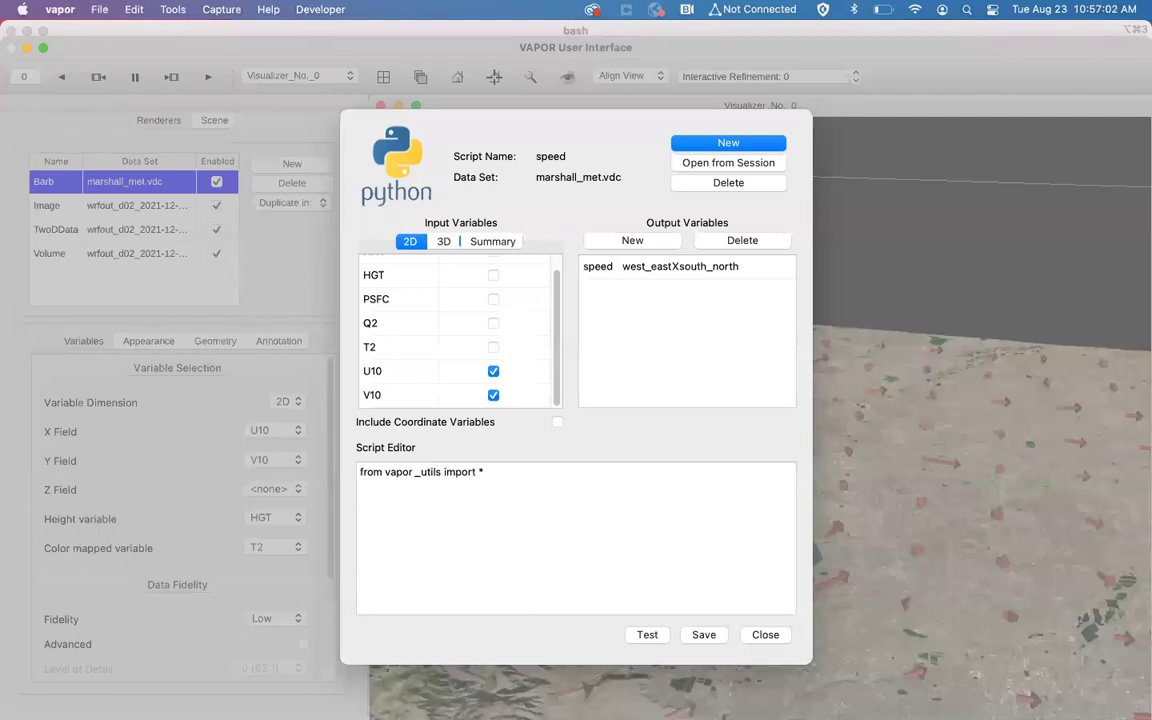
Step: Switch to iTerm and review the functions listed at the start of vapor_utils.py, including StaggeredToUnstaggeredGrid and CurlFinDiff, and minimize the terminal
{"action": "left_click", "coordinate": [259, 697]}
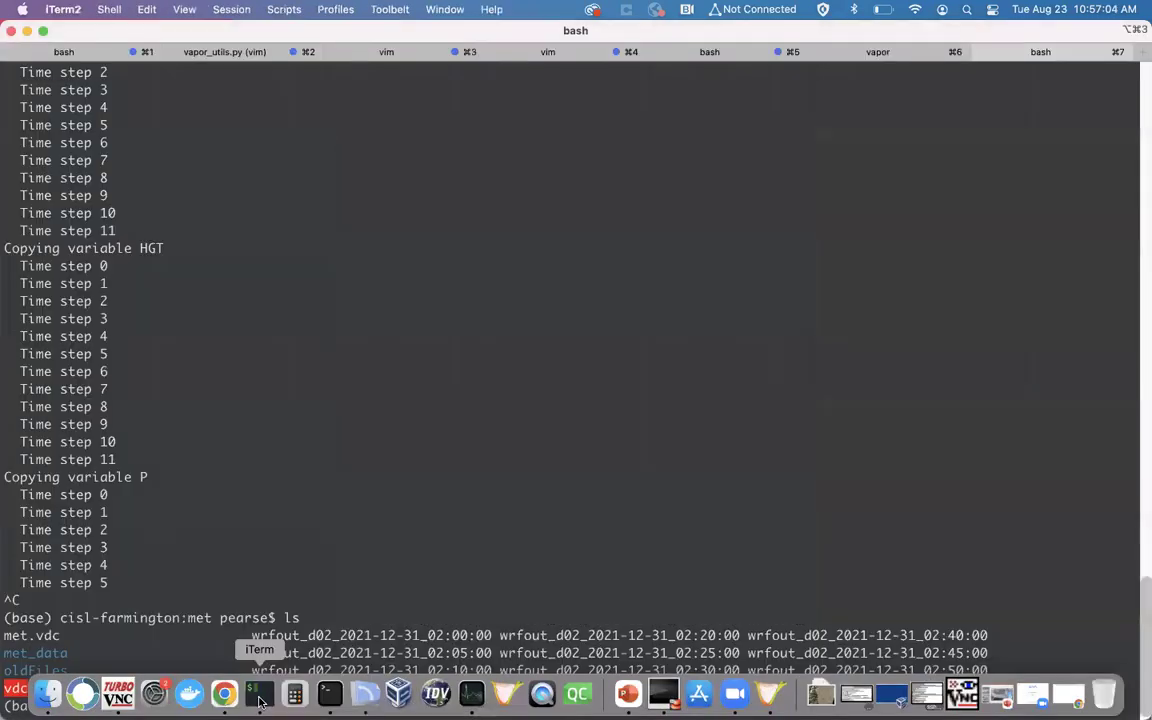
{"action": "key", "text": "super+shift+bracketright"}
{"action": "key", "text": "super+shift+bracketright"}
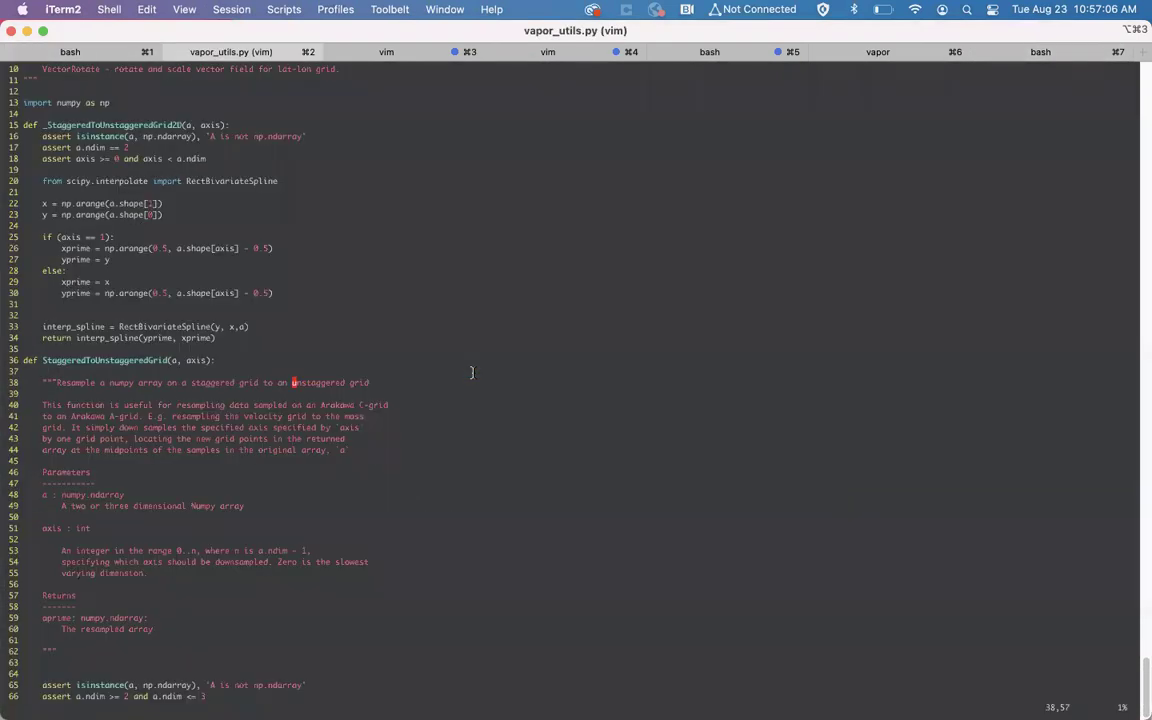
{"action": "key", "text": "g"}
{"action": "key", "text": "g"}
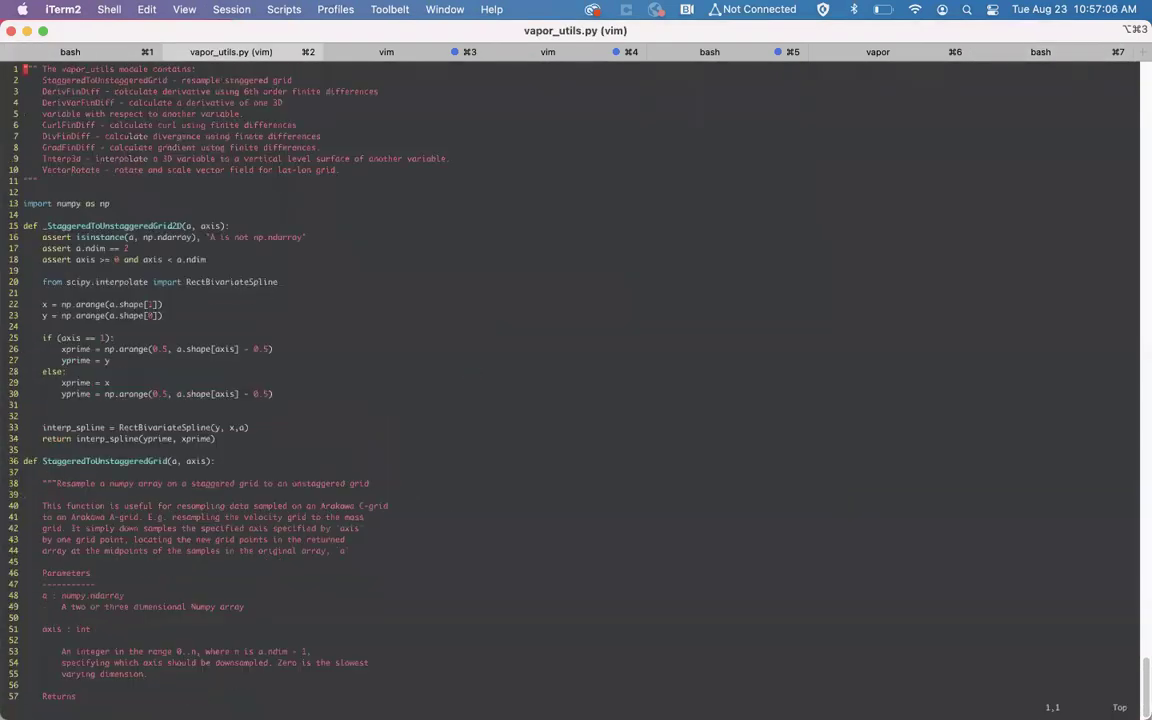
{"action": "left_click_drag", "start_coordinate": [340, 171], "coordinate": [43, 84]}
{"action": "left_click", "coordinate": [43, 84]}
{"action": "double_click", "coordinate": [105, 79]}
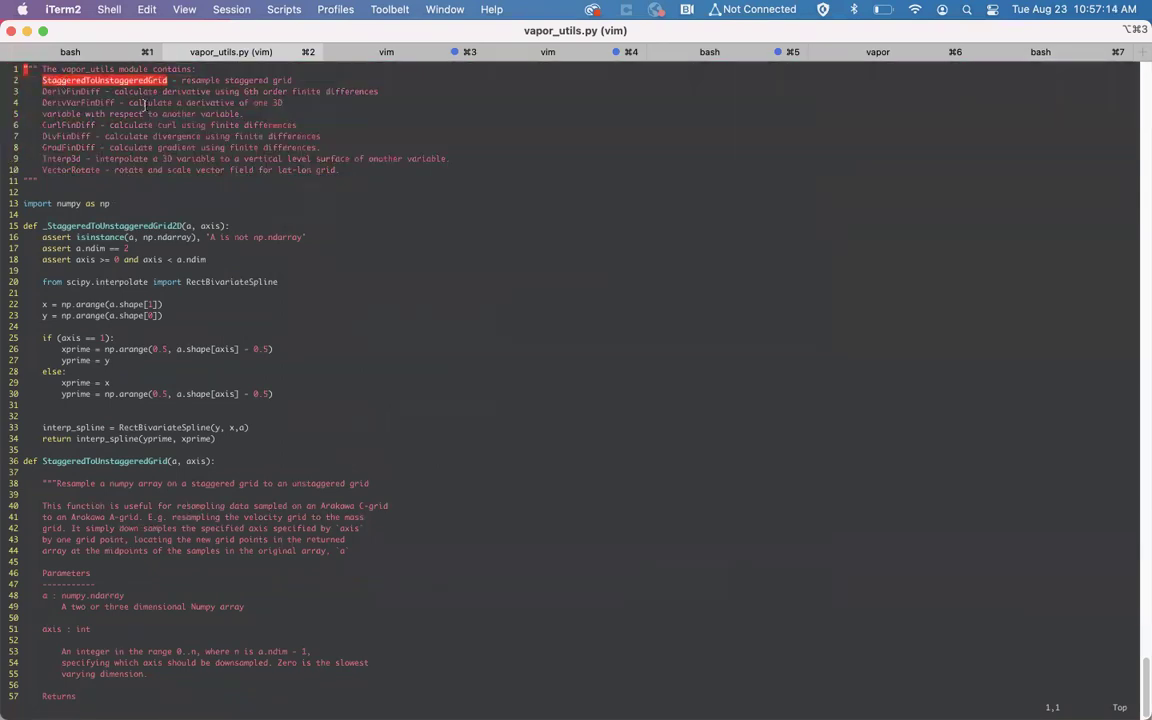
{"action": "left_click_drag", "start_coordinate": [150, 84], "coordinate": [89, 89]}
{"action": "left_click", "coordinate": [95, 85]}
{"action": "double_click", "coordinate": [97, 84]}
{"action": "double_click", "coordinate": [78, 125]}
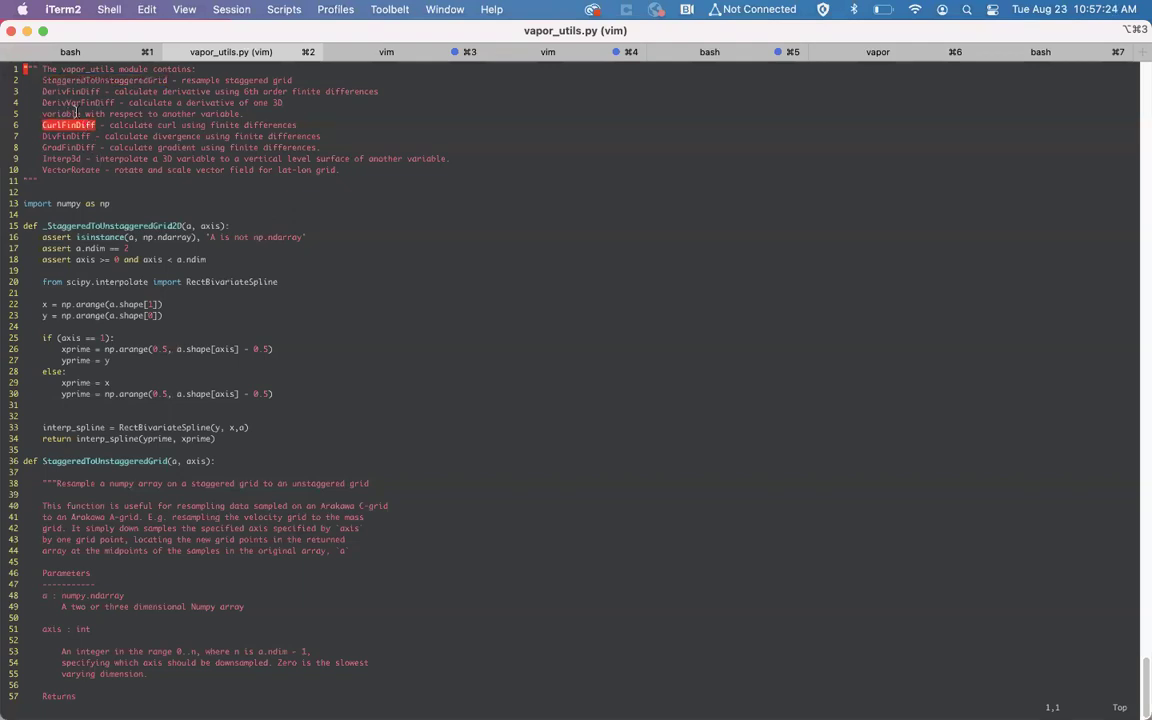
{"action": "left_click", "coordinate": [27, 31]}
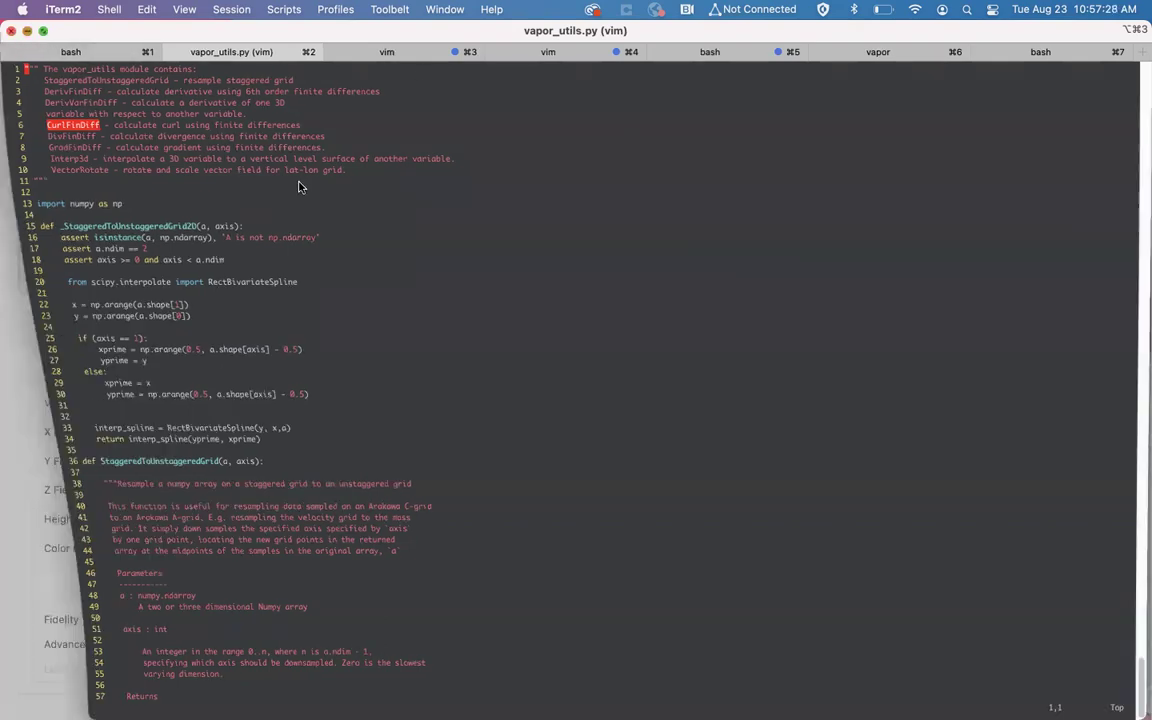
Step: Add the script line "speed=Mag(U10,V10)" and test the script
{"action": "type", "text": "speed="}
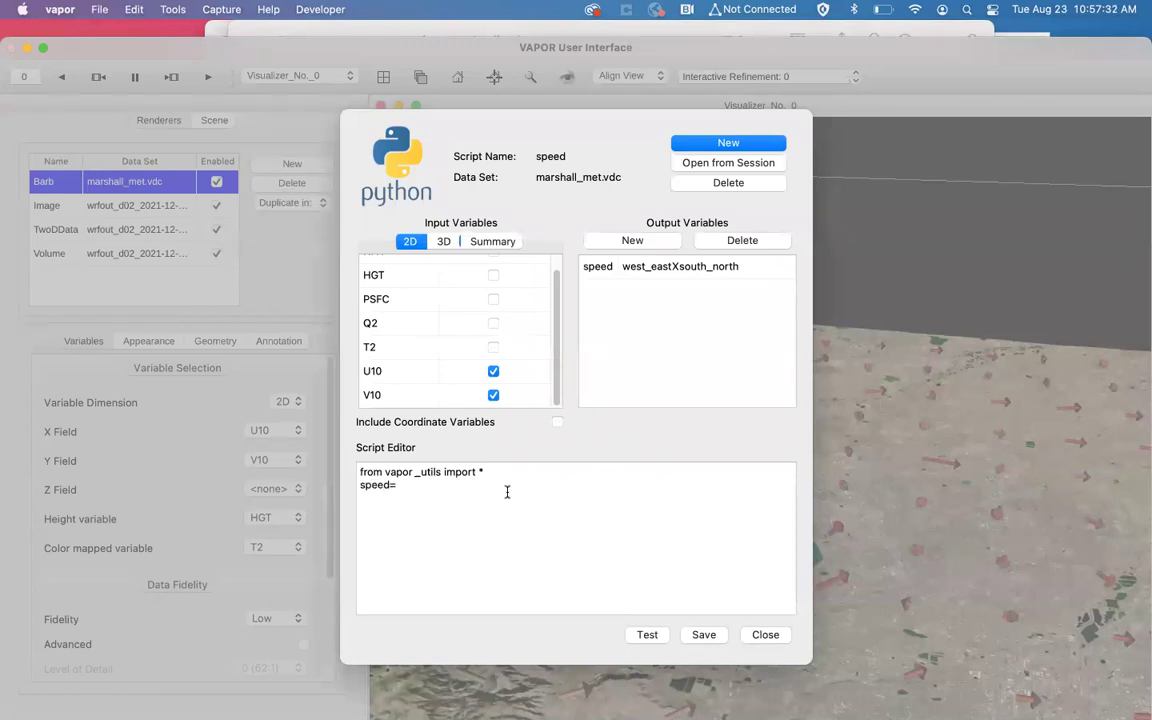
{"action": "type", "text": "Mag(U10,V10)"}
{"action": "left_click", "coordinate": [655, 636]}
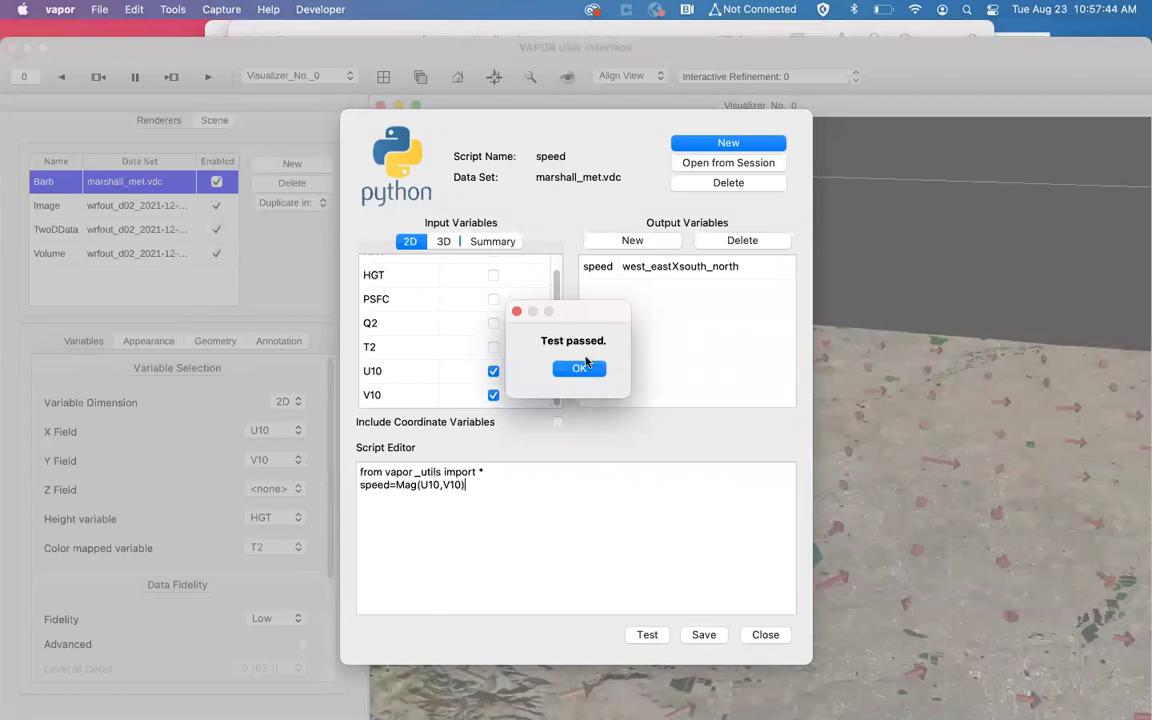
{"action": "left_click_drag", "start_coordinate": [566, 318], "coordinate": [582, 289]}
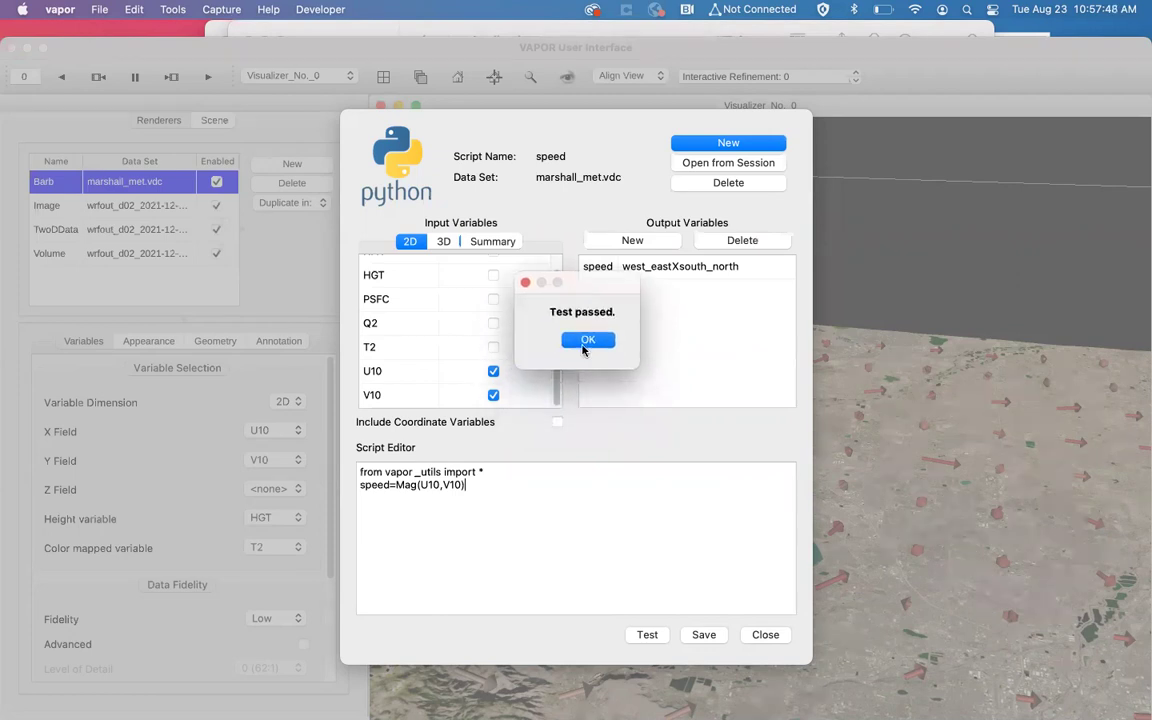
{"action": "left_click", "coordinate": [589, 342]}
{"action": "left_click_drag", "start_coordinate": [571, 287], "coordinate": [568, 327]}
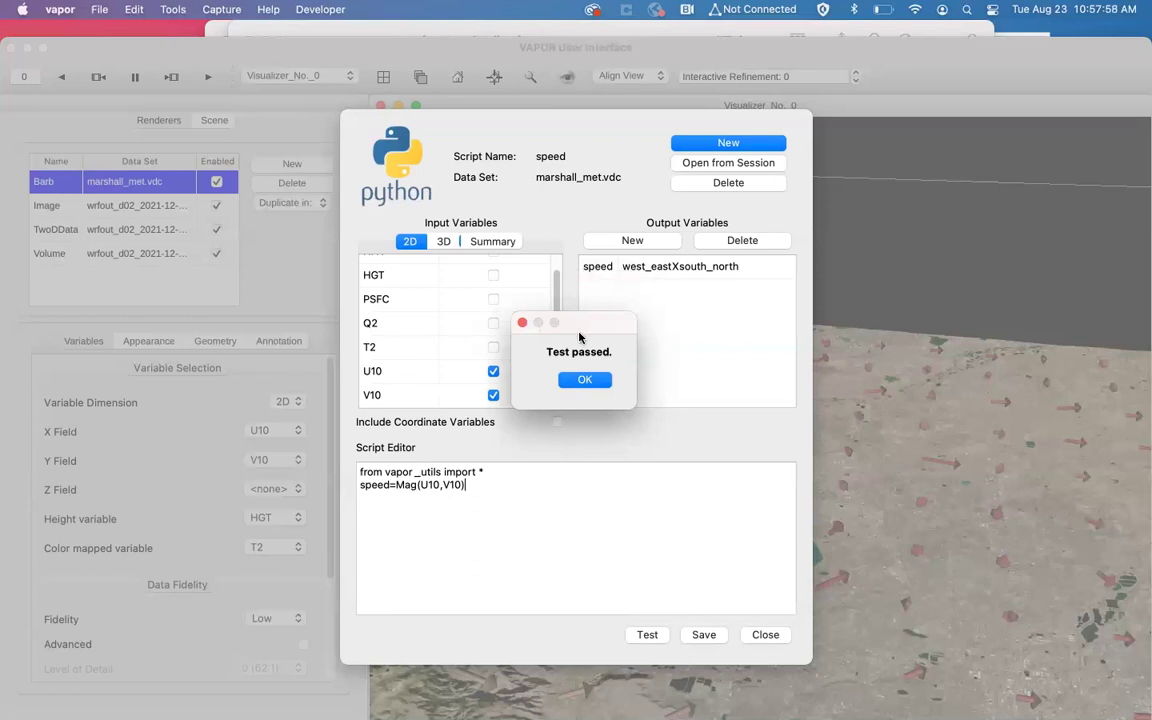
{"action": "left_click", "coordinate": [578, 381]}
{"action": "key", "text": "Return"}
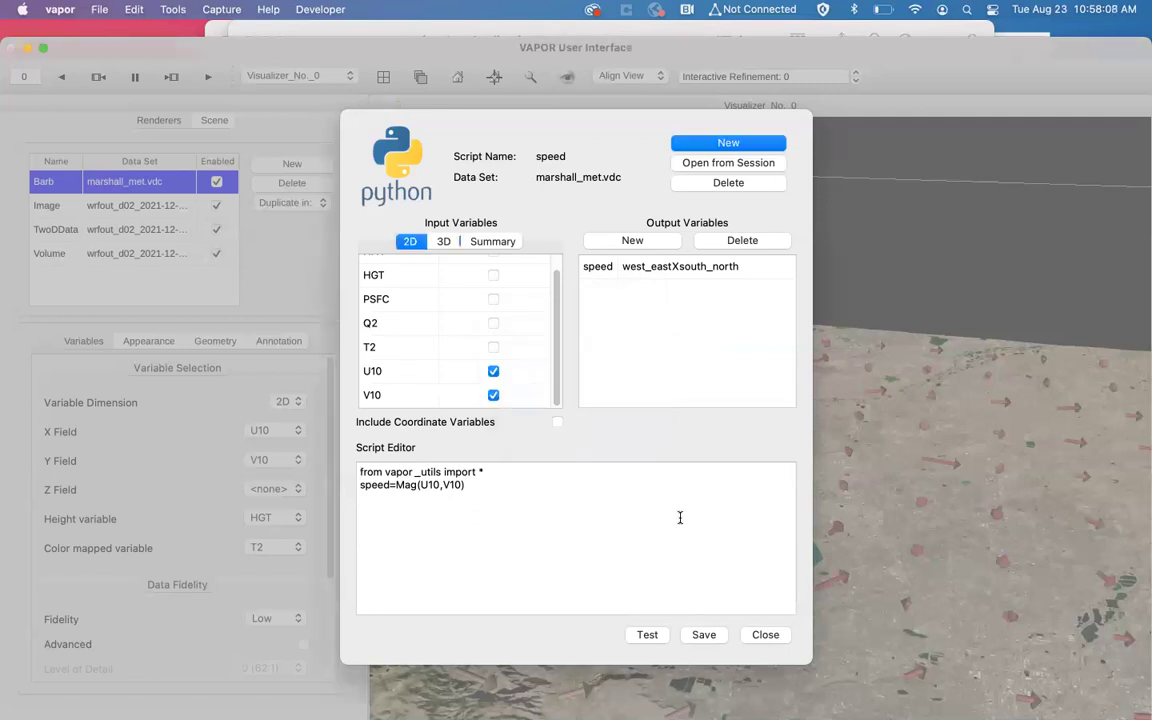
Step: Save the speed script to the session and close the Python script editor
{"action": "left_click", "coordinate": [705, 637]}
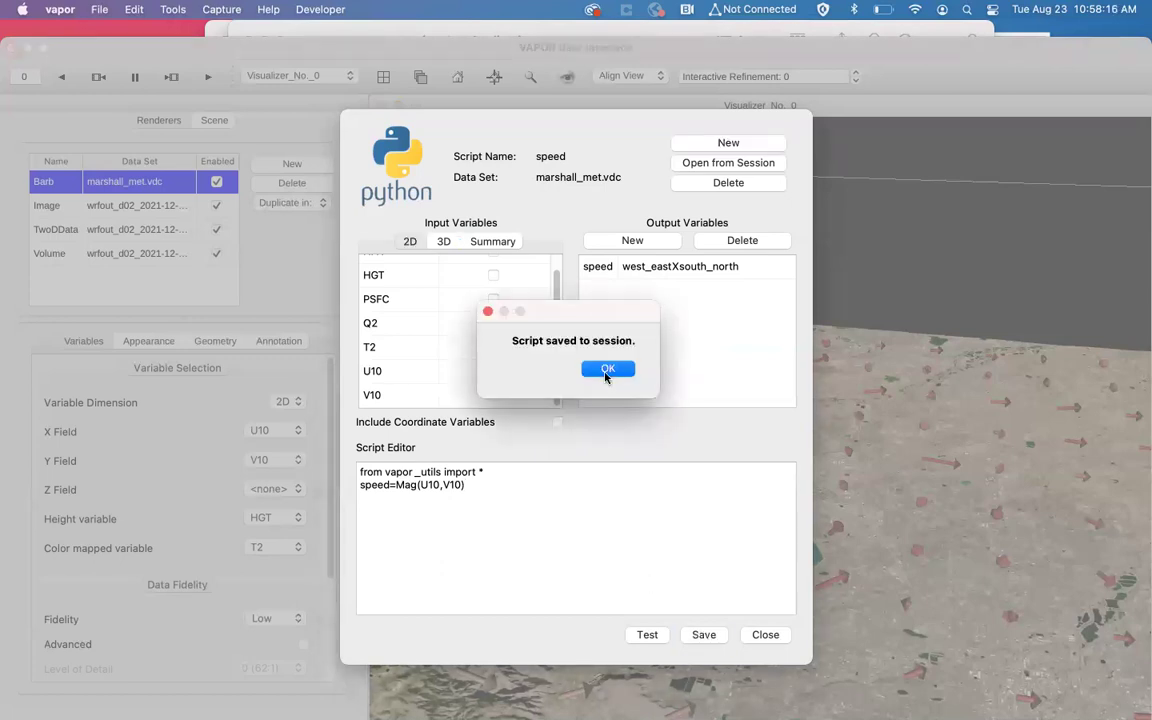
{"action": "left_click", "coordinate": [609, 369]}
{"action": "left_click", "coordinate": [768, 638]}
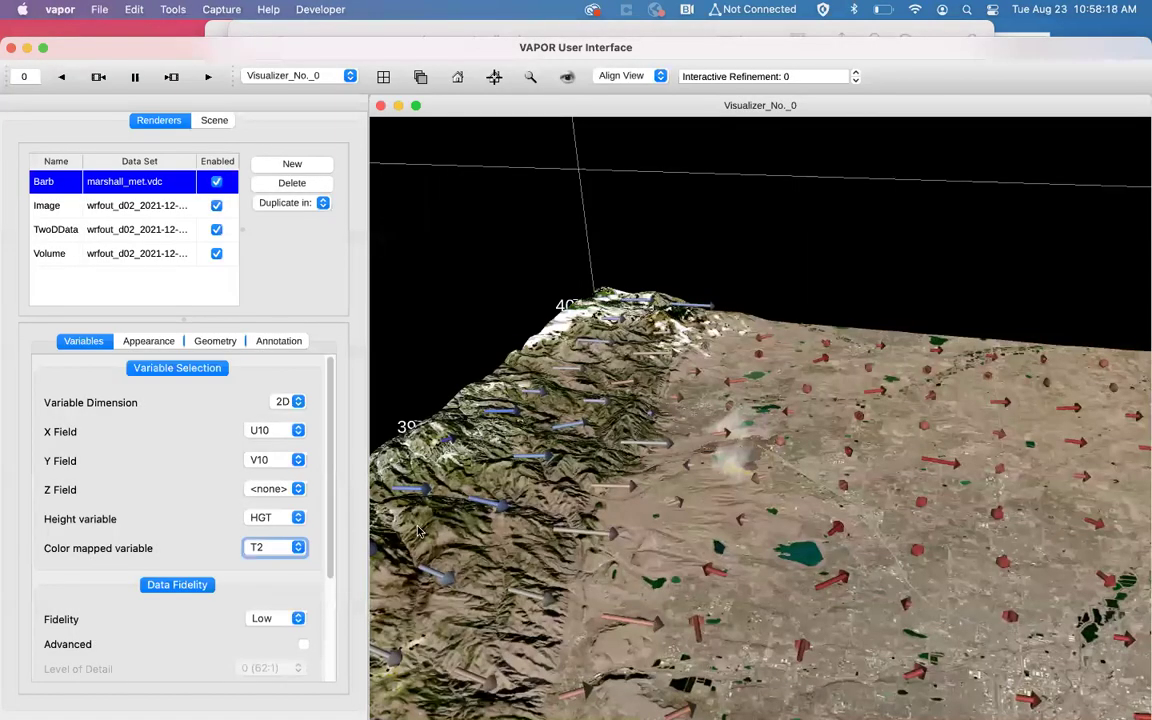
Step: Set the Barb renderer's color mapped variable to speed
{"action": "left_click", "coordinate": [253, 549]}
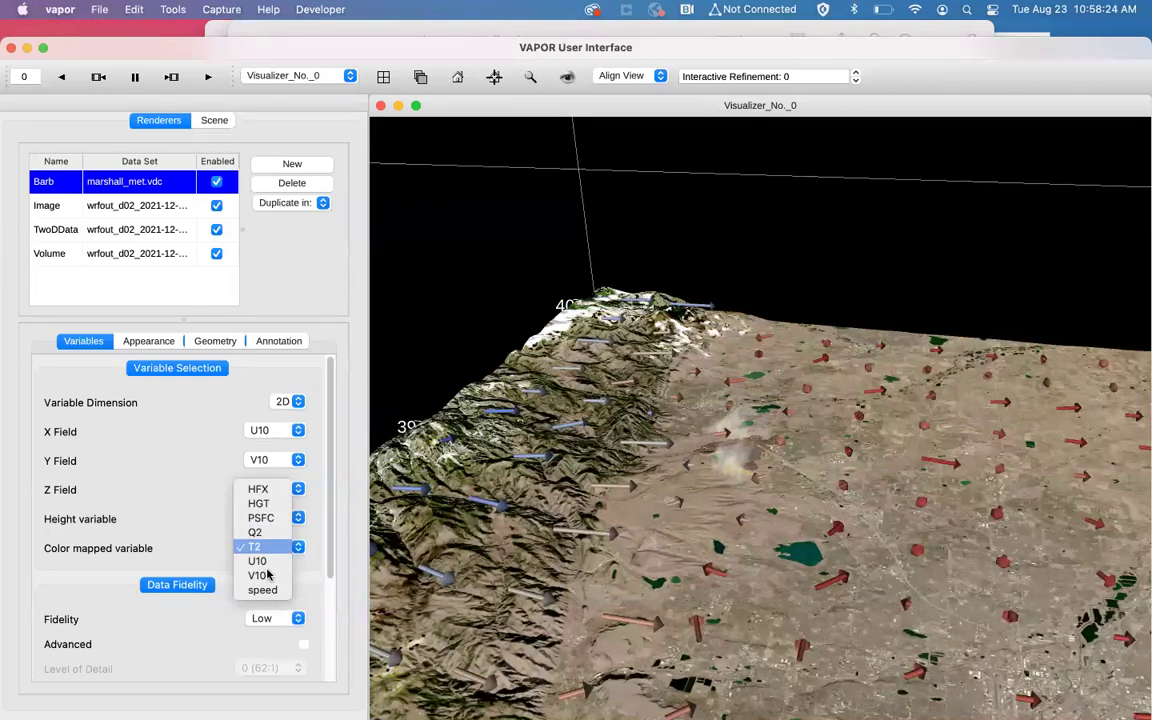
{"action": "left_click", "coordinate": [276, 591]}
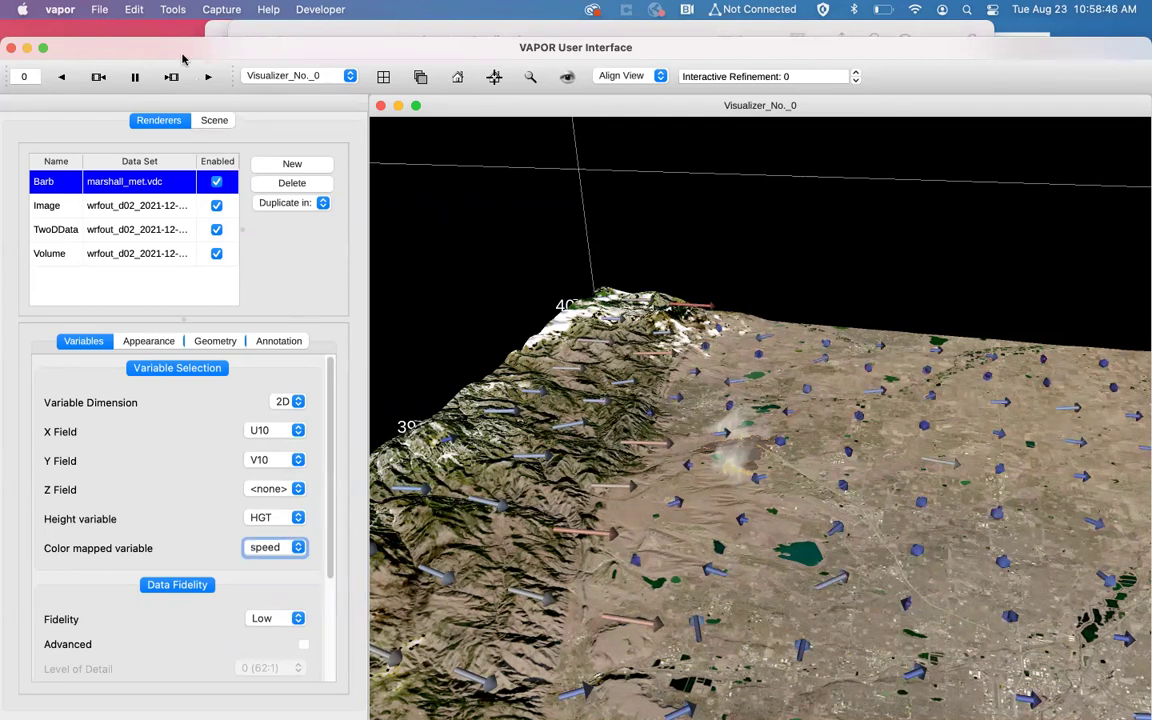
Step: Save the session under the name test in the branko folder
{"action": "left_click", "coordinate": [99, 10]}
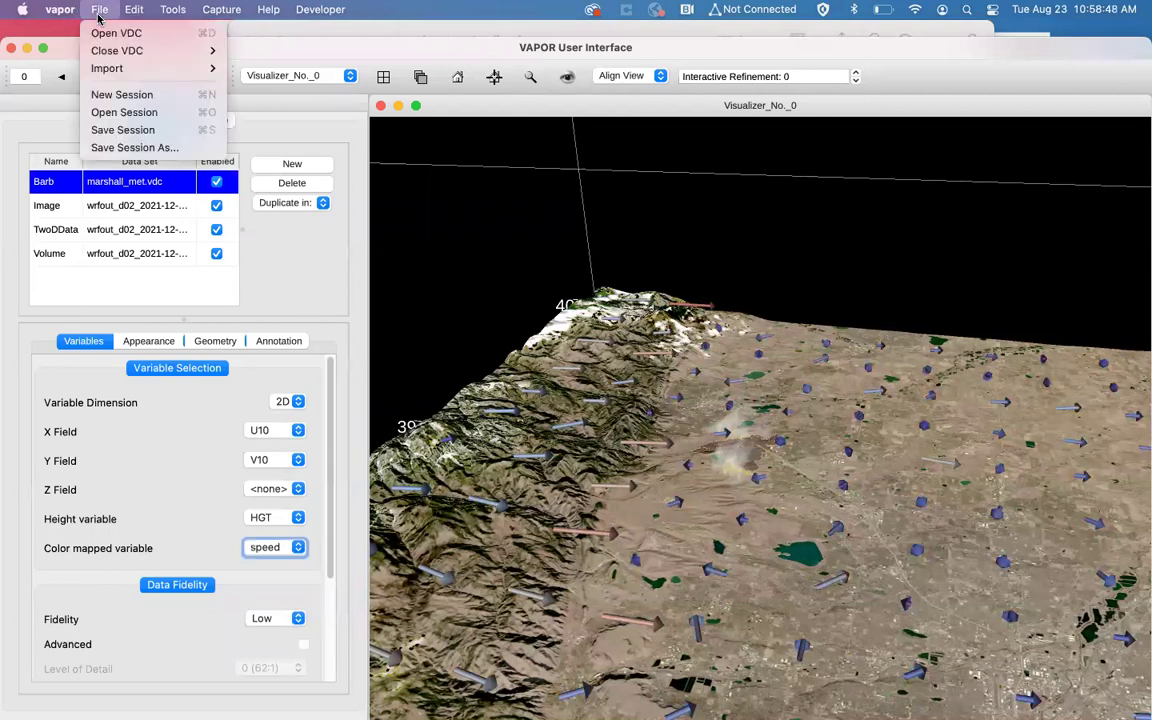
{"action": "left_click", "coordinate": [177, 148]}
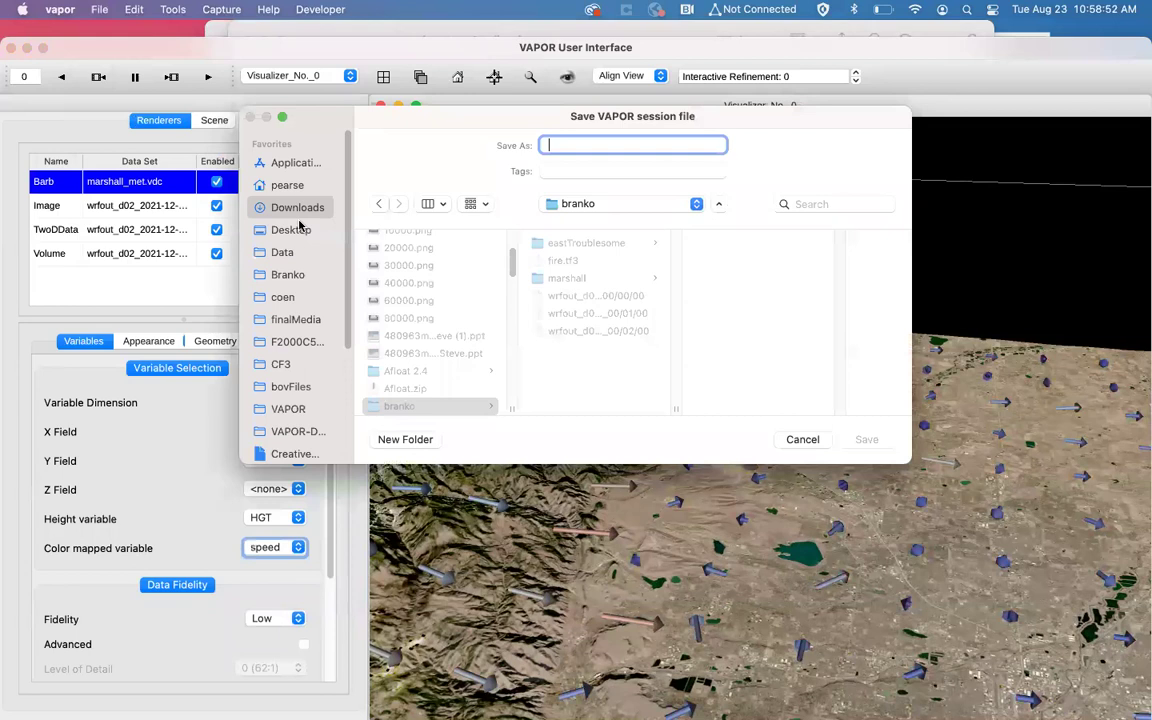
{"action": "type", "text": "test"}
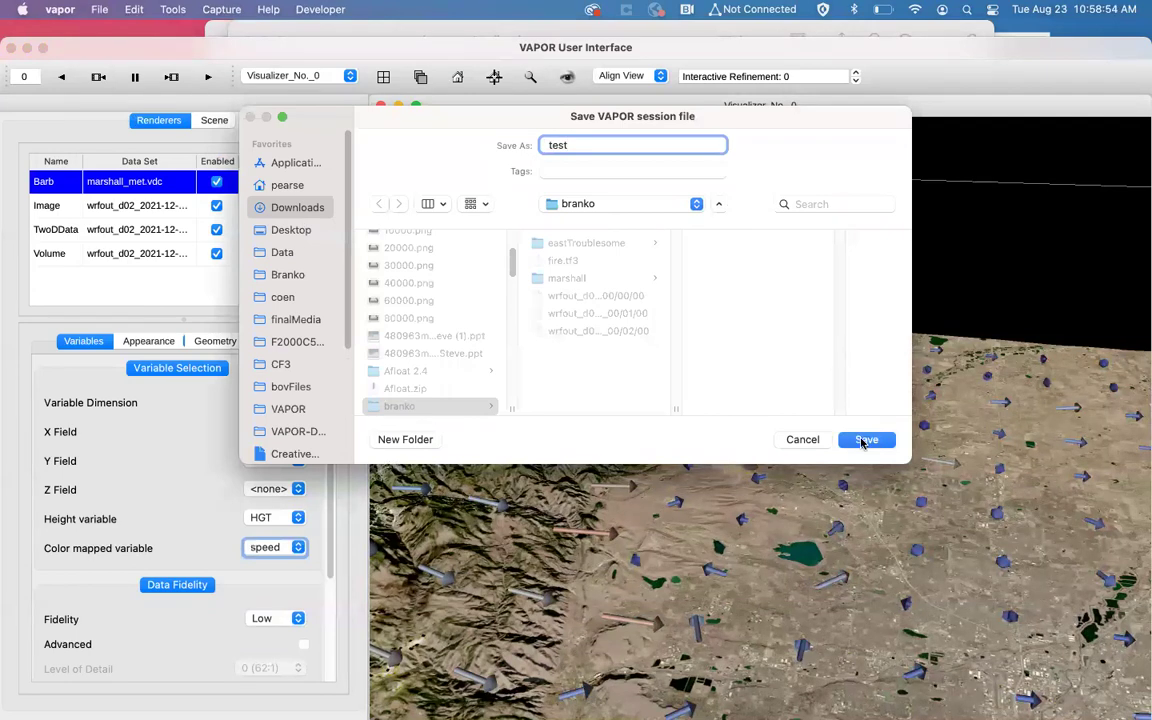
{"action": "left_click", "coordinate": [866, 439]}
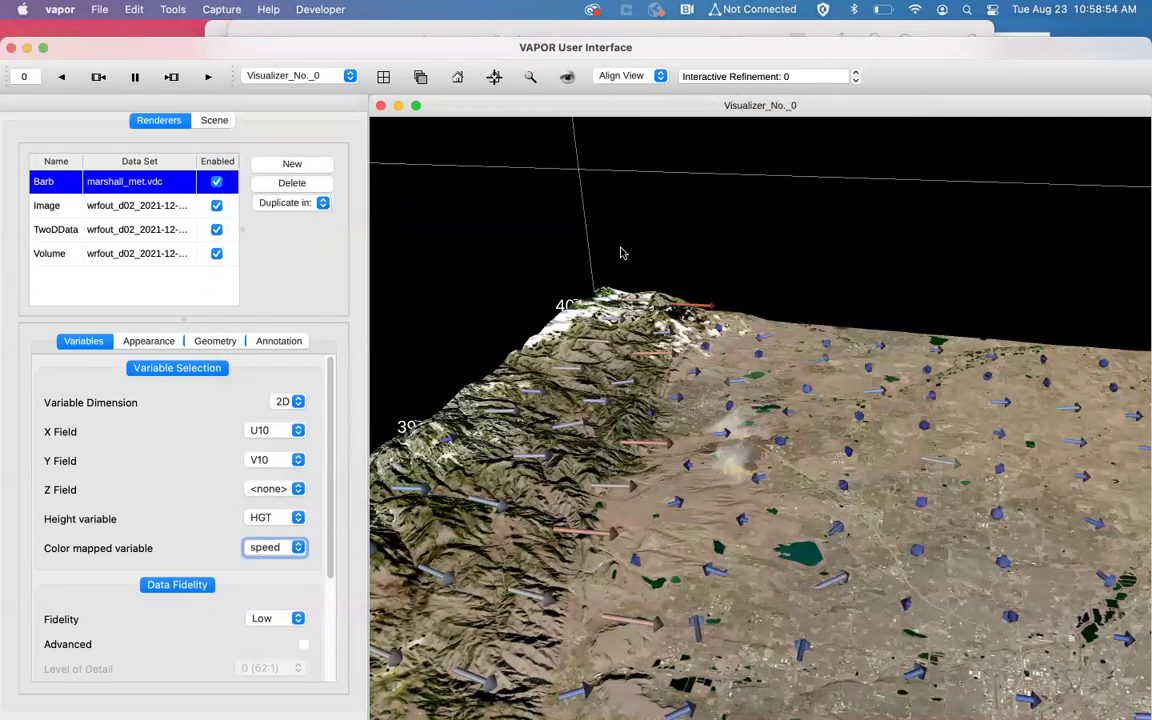
Step: Locate the auto-saved session file VaporAutoSave.vs3 in the home folder while browsing for a session, without opening it
{"action": "left_click", "coordinate": [101, 10]}
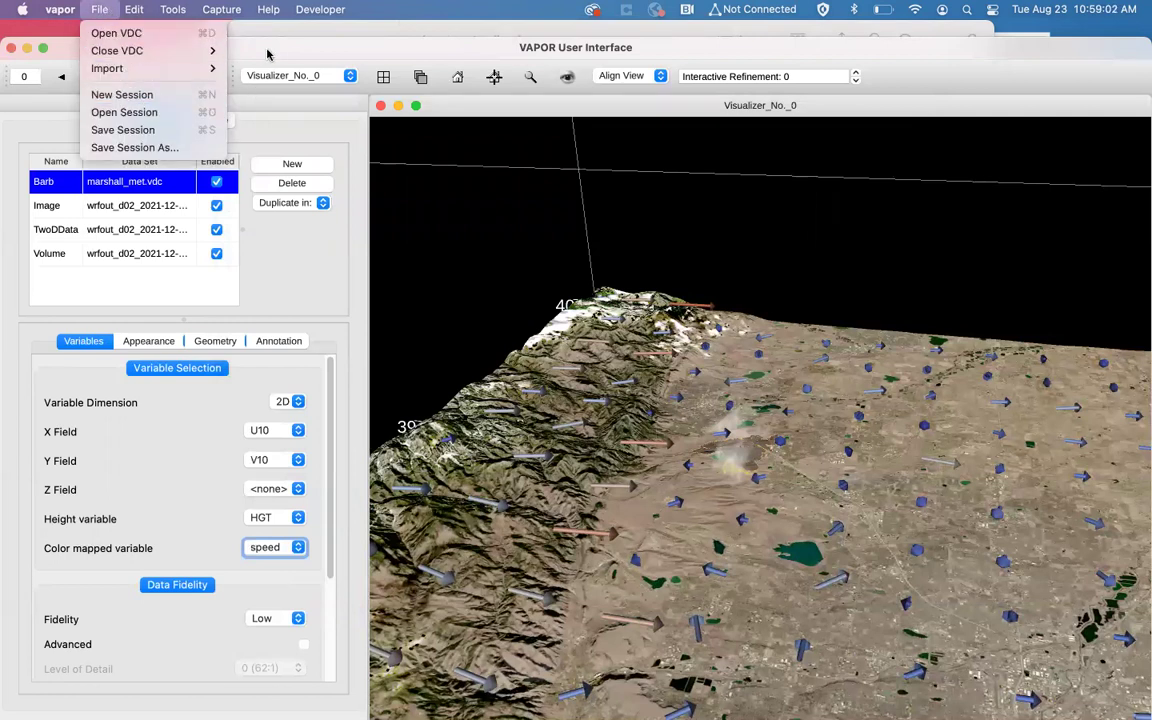
{"action": "left_click", "coordinate": [165, 112]}
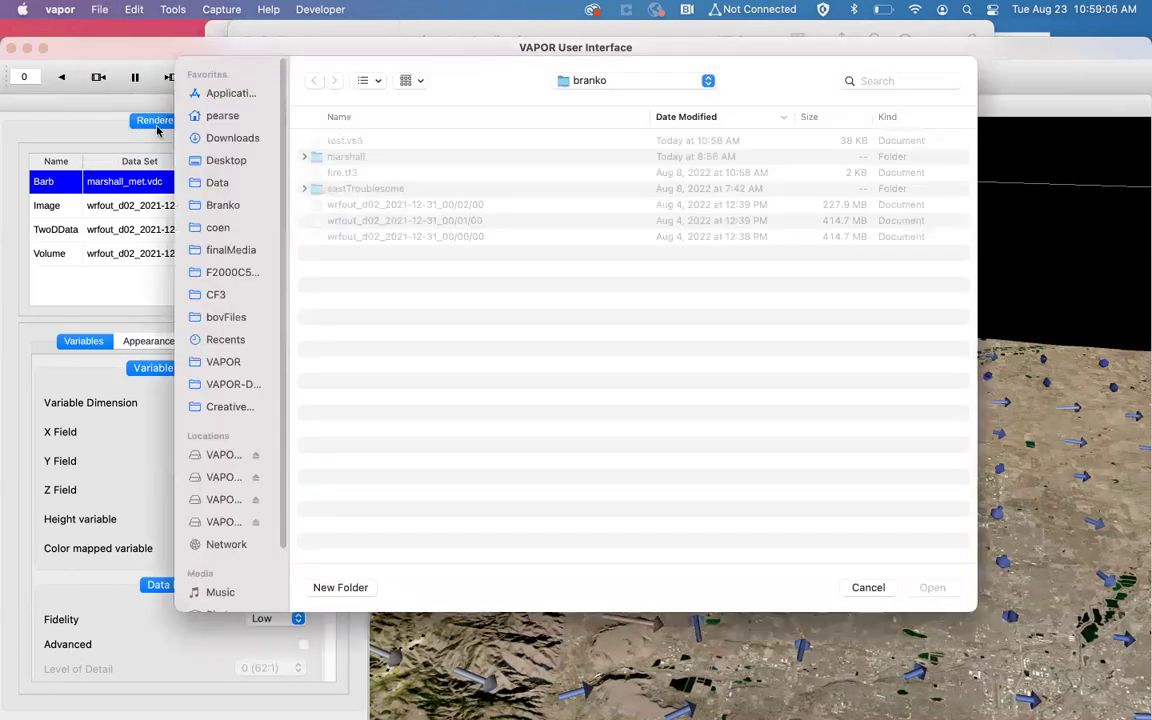
{"action": "left_click", "coordinate": [214, 117]}
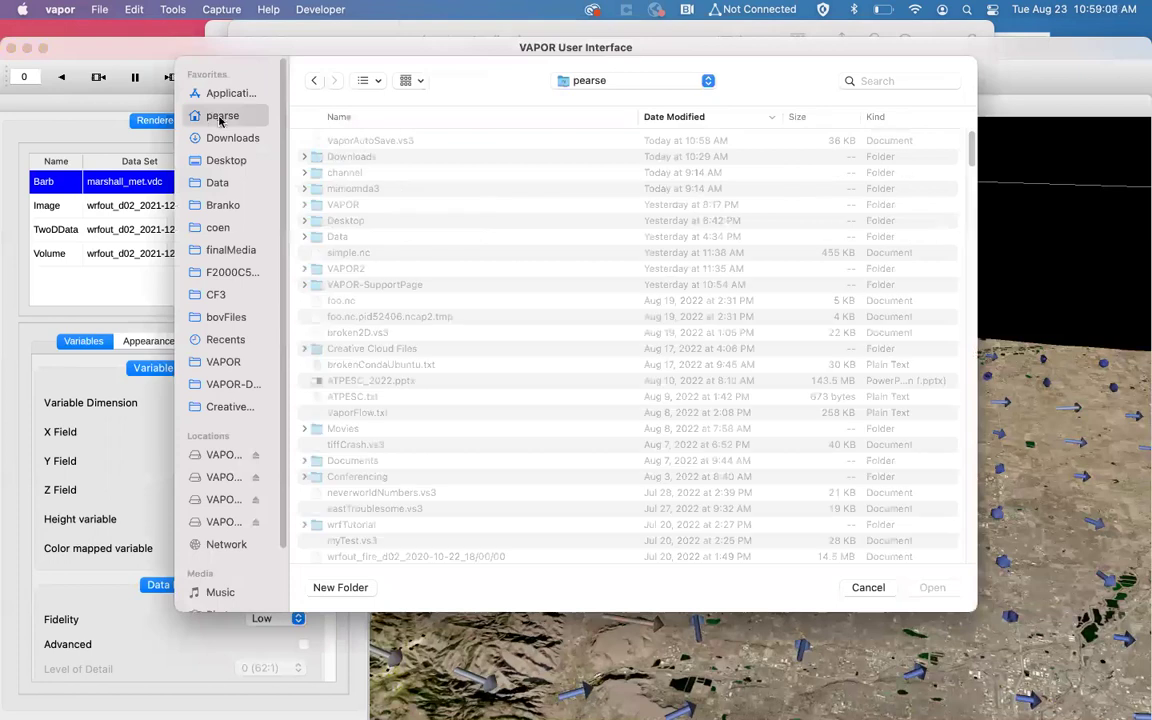
{"action": "left_click", "coordinate": [356, 142]}
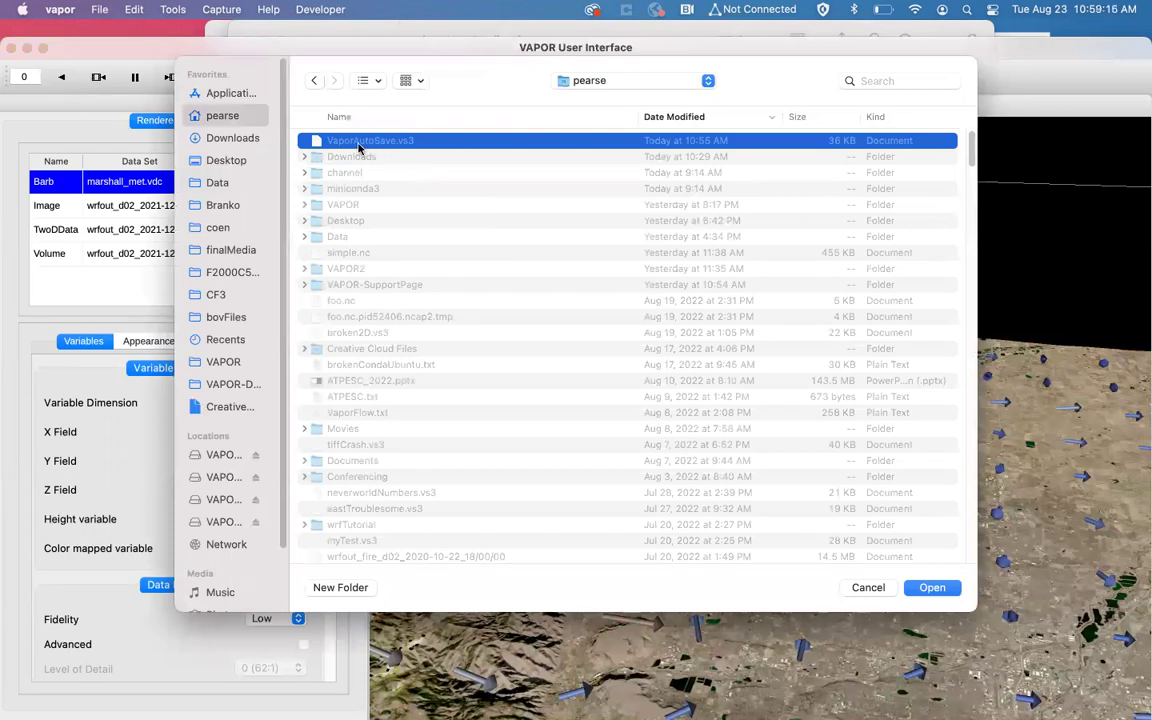
{"action": "left_click", "coordinate": [884, 590]}
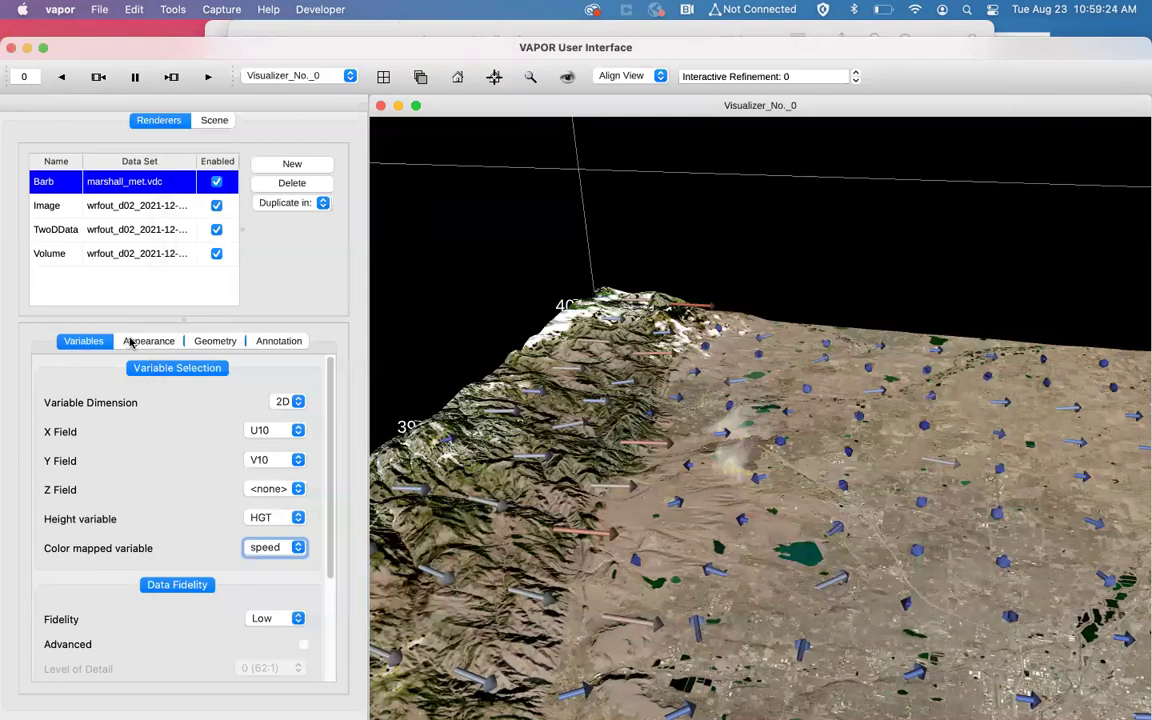
Step: Examine the data fidelity choices for the Barb renderer, keeping Low selected
{"action": "scroll", "coordinate": [83, 421], "scroll_direction": "down", "scroll_amount": 3}
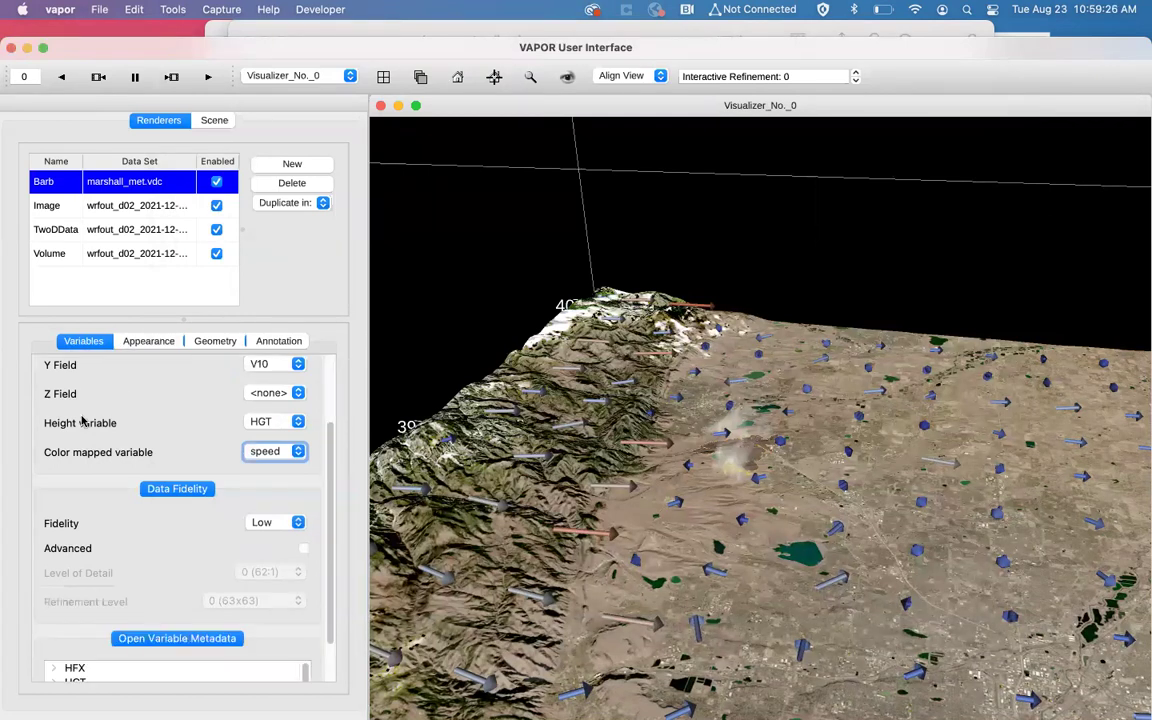
{"action": "scroll", "coordinate": [83, 421], "scroll_direction": "down", "scroll_amount": 2}
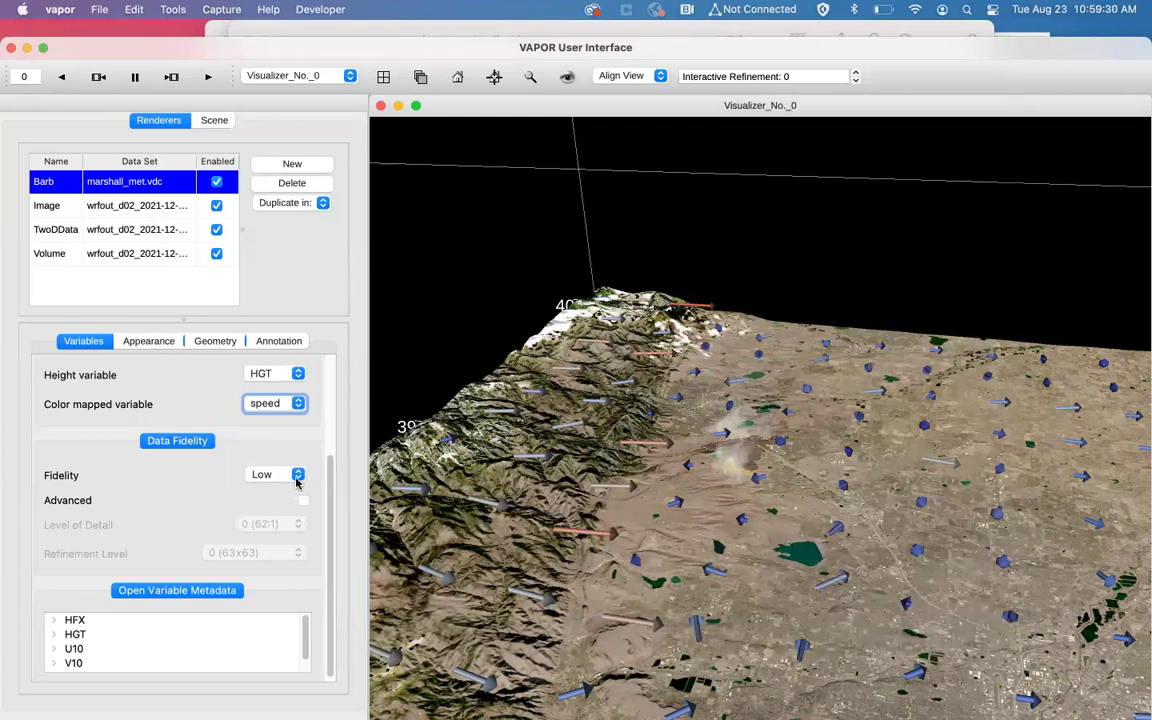
{"action": "left_click", "coordinate": [296, 481]}
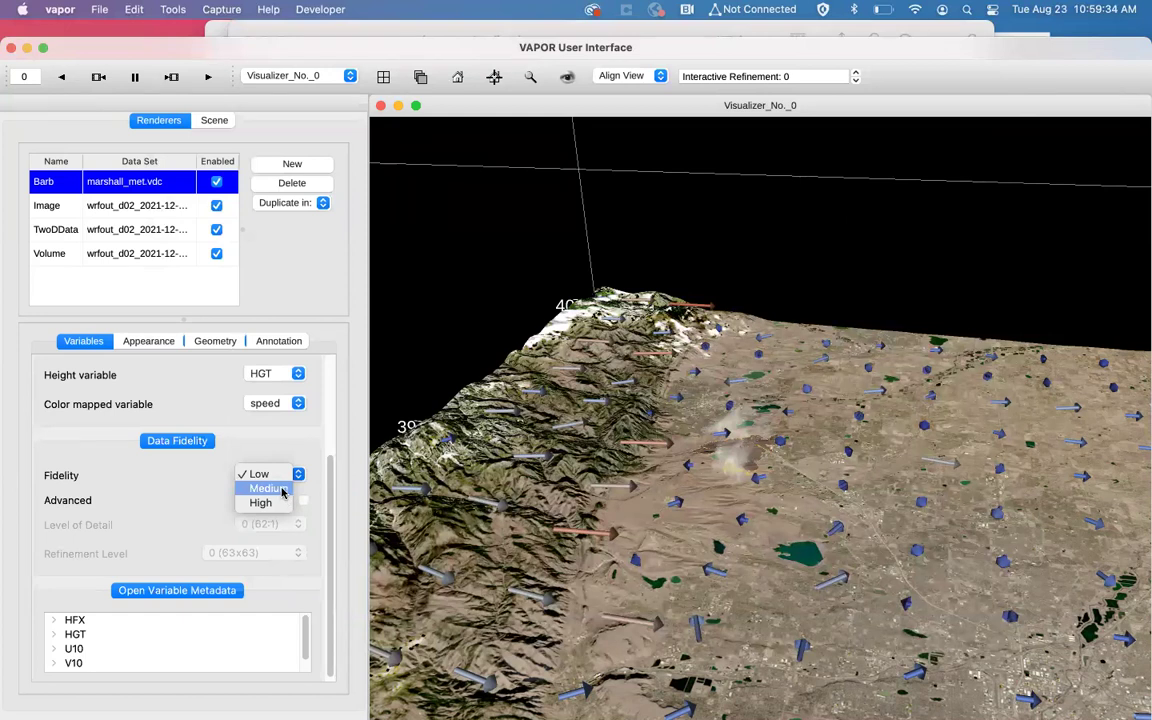
{"action": "left_click", "coordinate": [262, 474]}
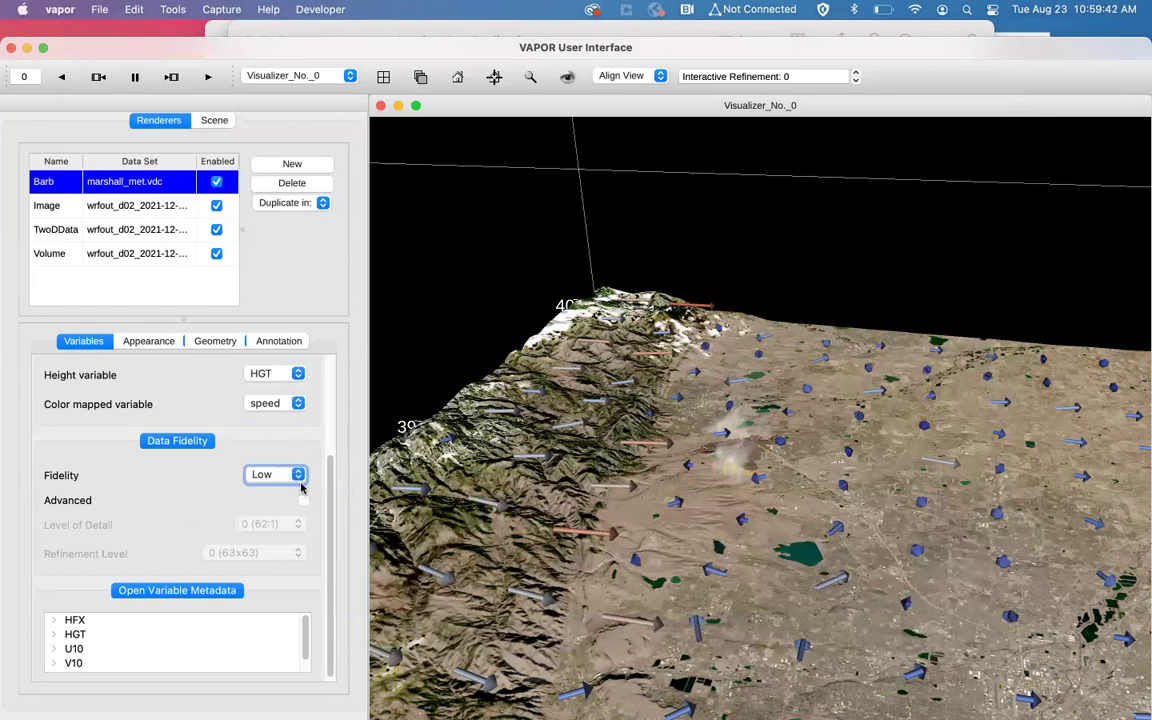
Step: Load the built-in sequential ice colormap for the Barb renderer and lower the colormap range maximum to about 14.80
{"action": "left_click", "coordinate": [150, 339]}
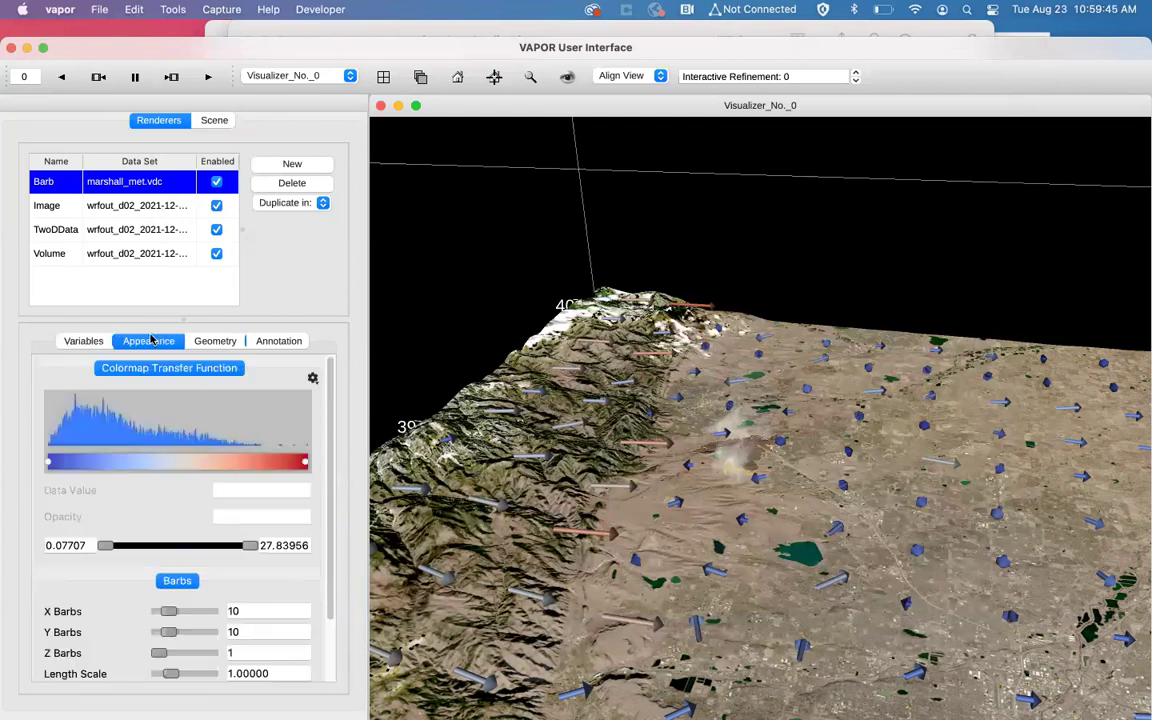
{"action": "left_click", "coordinate": [313, 378]}
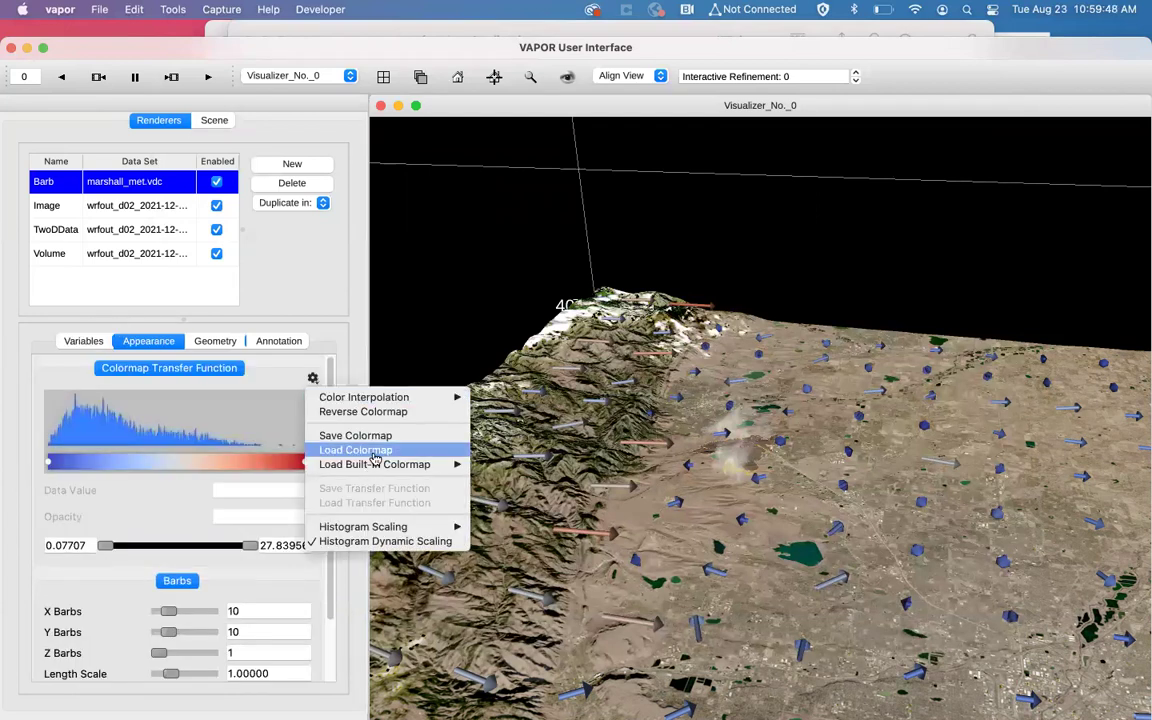
{"action": "mouse_move", "coordinate": [390, 464]}
{"action": "mouse_move", "coordinate": [512, 493]}
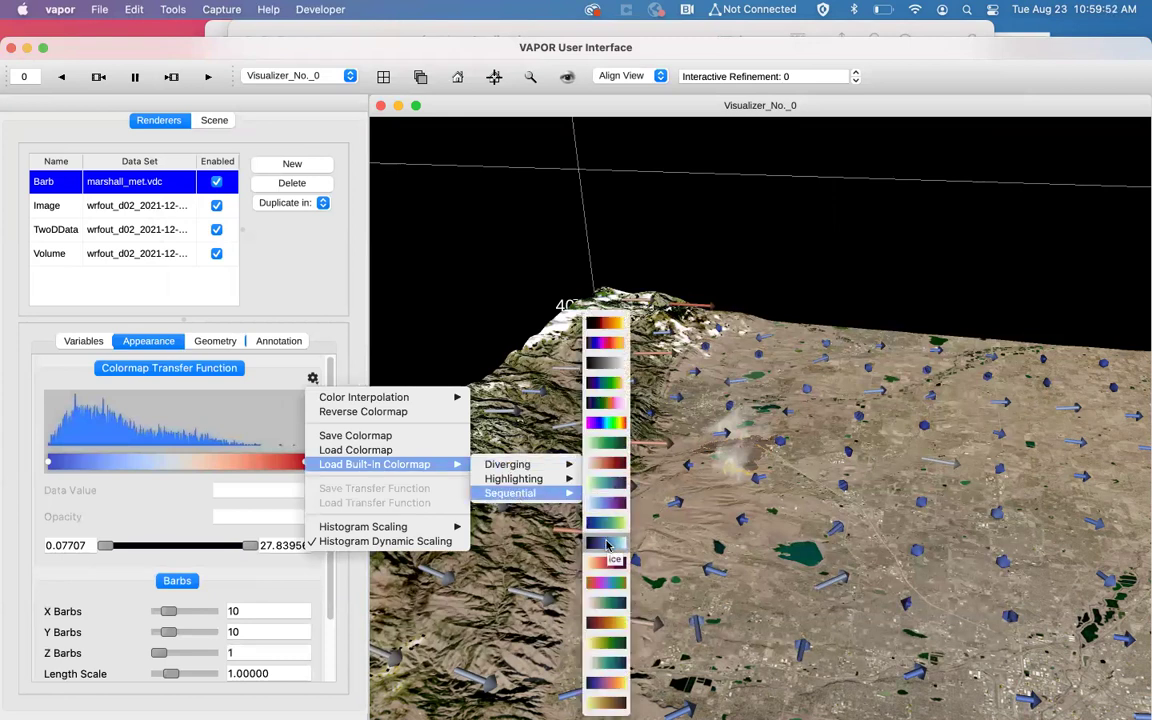
{"action": "left_click", "coordinate": [607, 545]}
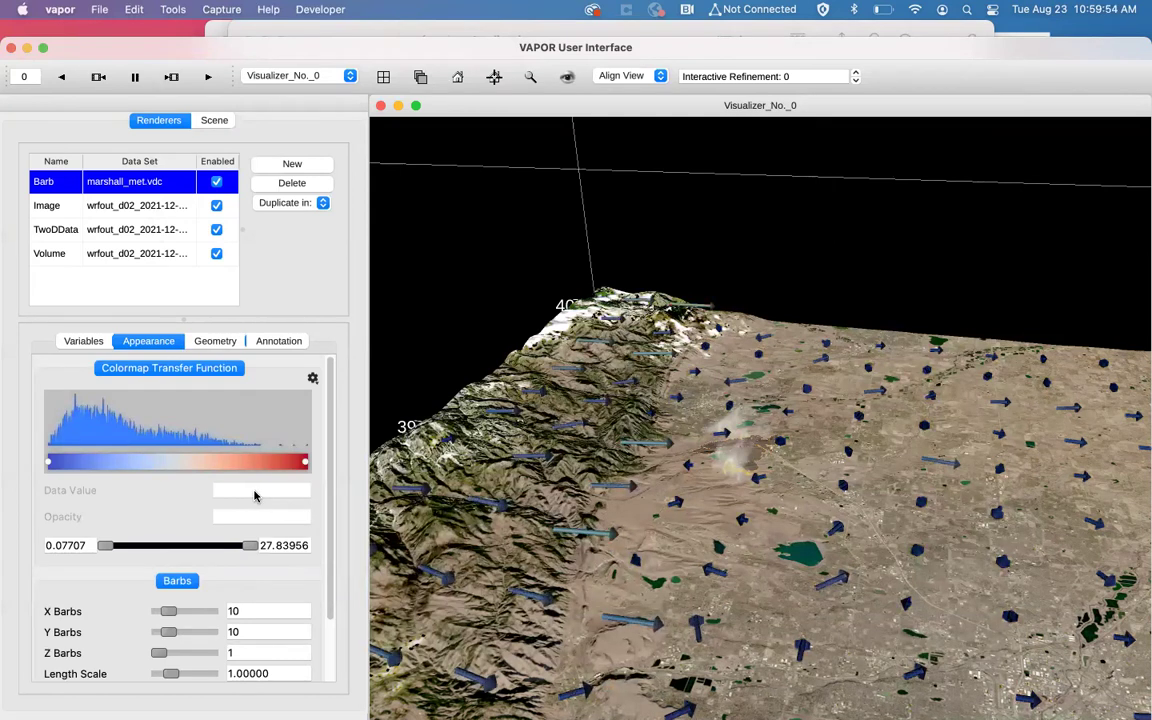
{"action": "left_click_drag", "start_coordinate": [251, 546], "coordinate": [181, 544]}
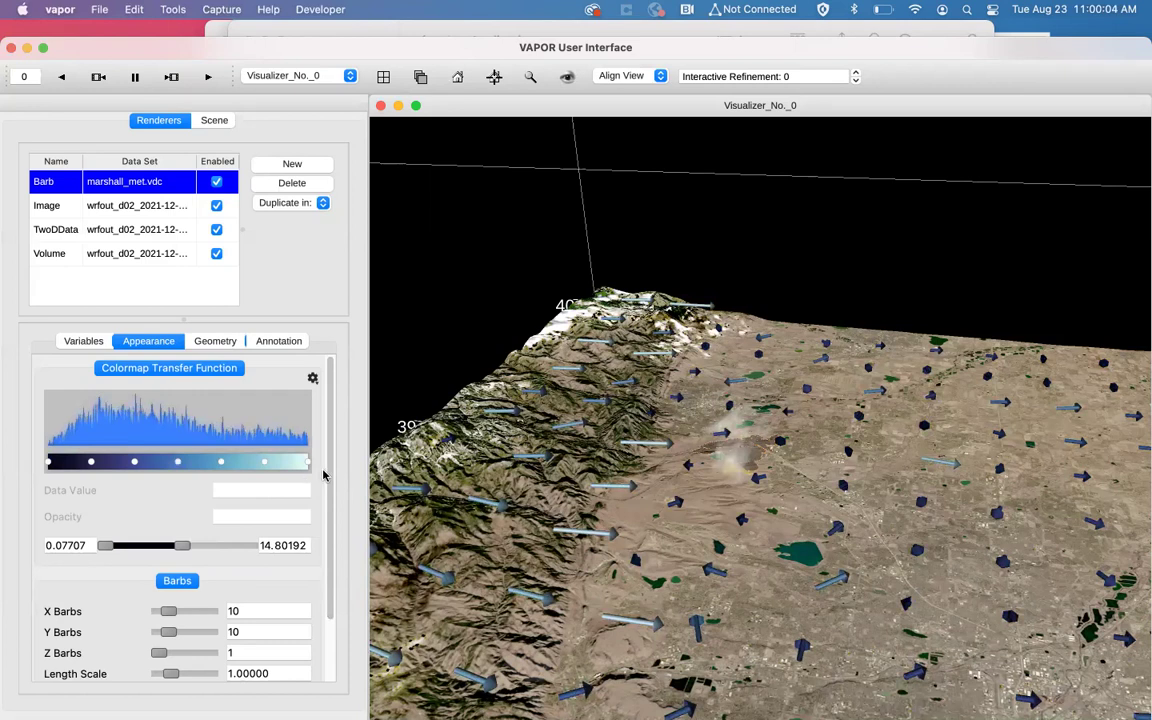
Step: Increase the barb density to 50 X barbs and 50 Y barbs
{"action": "scroll", "coordinate": [323, 474], "scroll_direction": "down", "scroll_amount": 3}
{"action": "left_click_drag", "start_coordinate": [843, 430], "coordinate": [836, 375]}
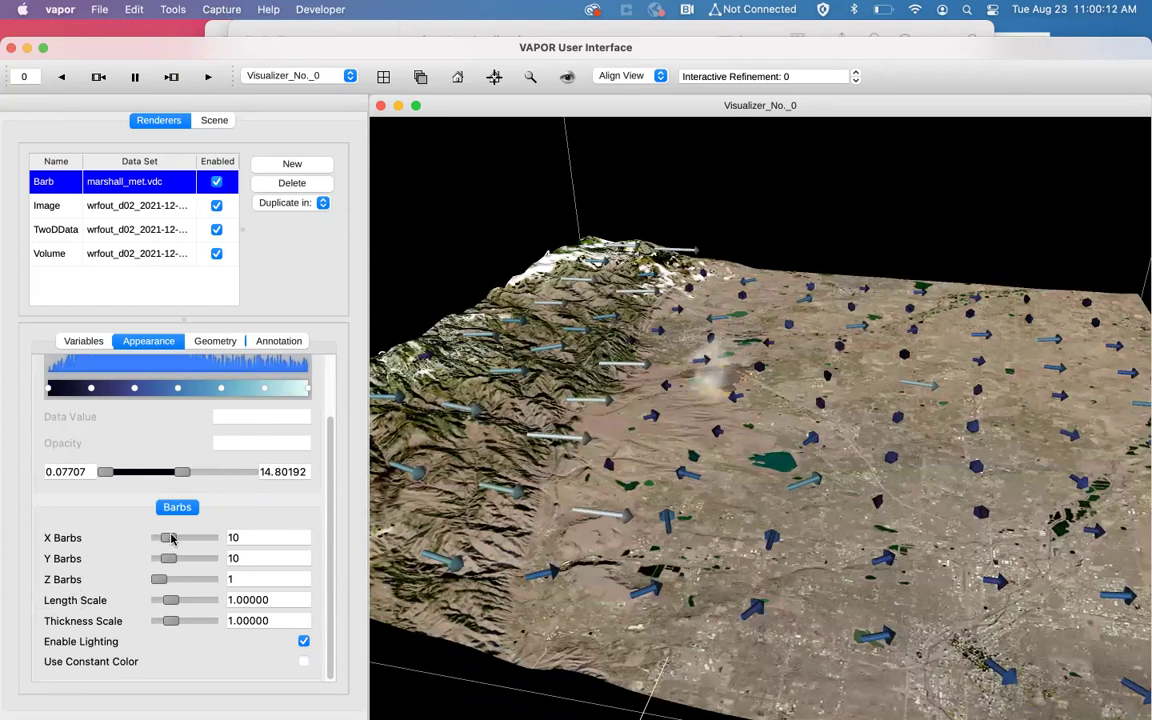
{"action": "left_click_drag", "start_coordinate": [170, 538], "coordinate": [347, 554]}
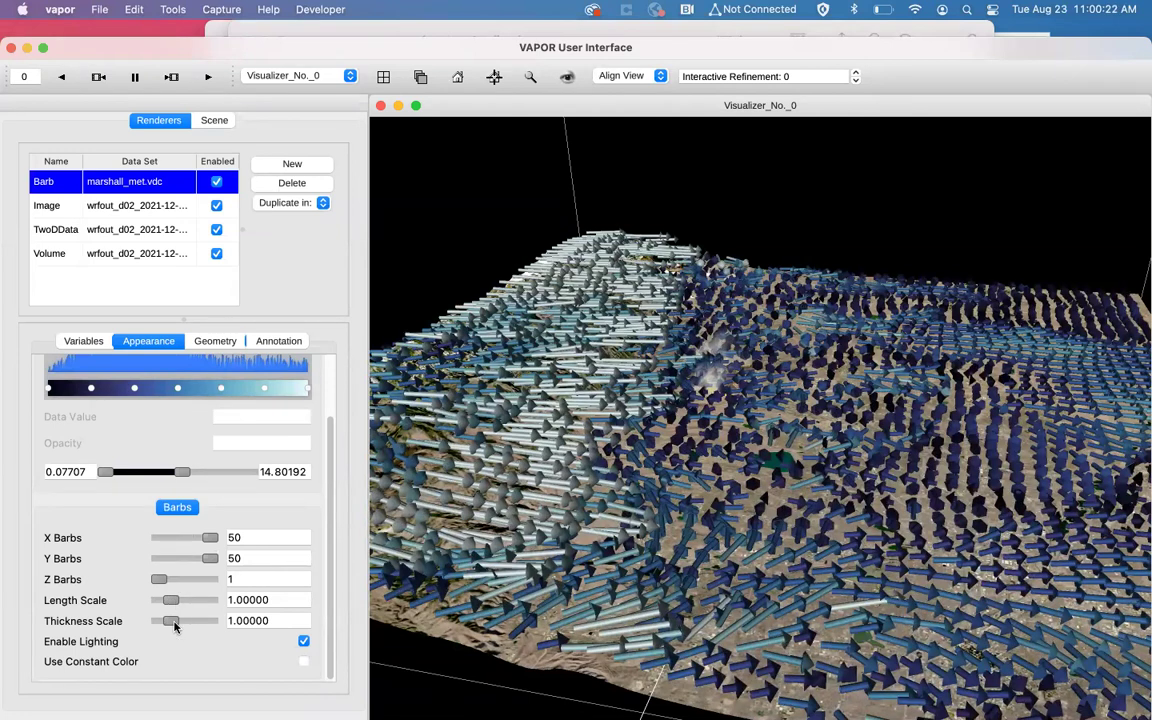
Step: Reduce the barbs' thickness scale to about 0.369 and set their length scale to 0.2
{"action": "mouse_move", "coordinate": [170, 624]}
{"action": "left_mouse_down"}
{"action": "mouse_move", "coordinate": [173, 600]}
{"action": "mouse_move", "coordinate": [160, 601]}
{"action": "left_mouse_up"}
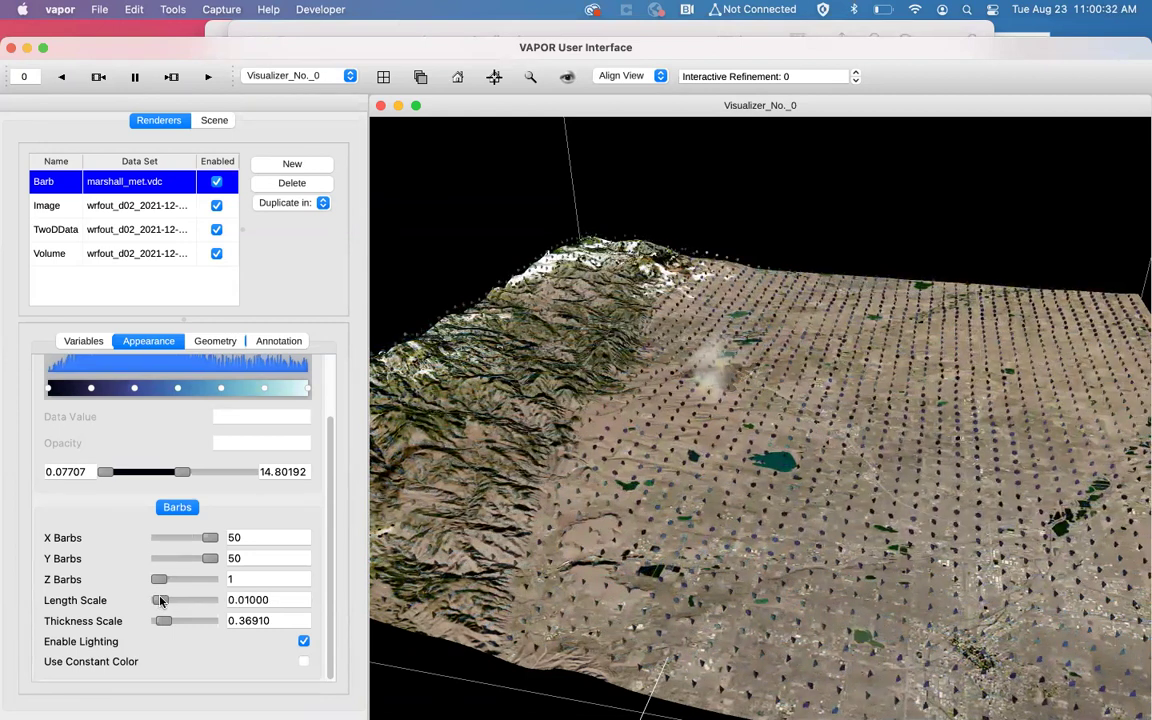
{"action": "double_click", "coordinate": [244, 597]}
{"action": "type", "text": "0.2"}
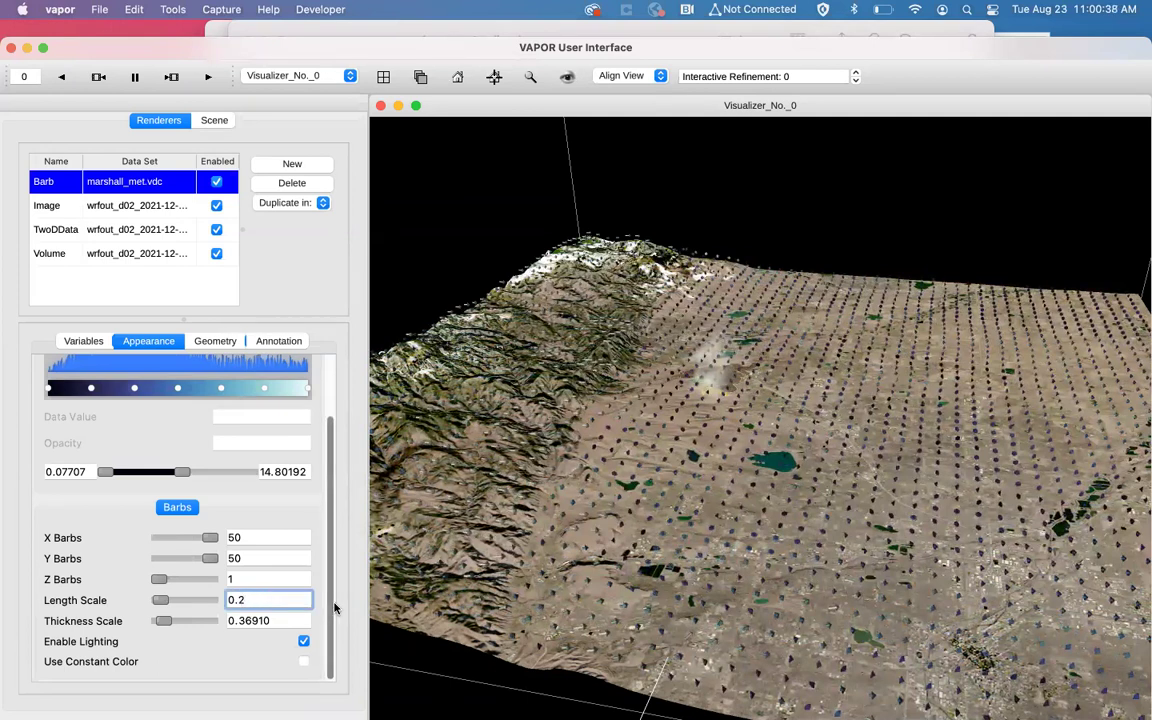
{"action": "key", "text": "Return"}
{"action": "left_click_drag", "start_coordinate": [565, 485], "coordinate": [482, 408]}
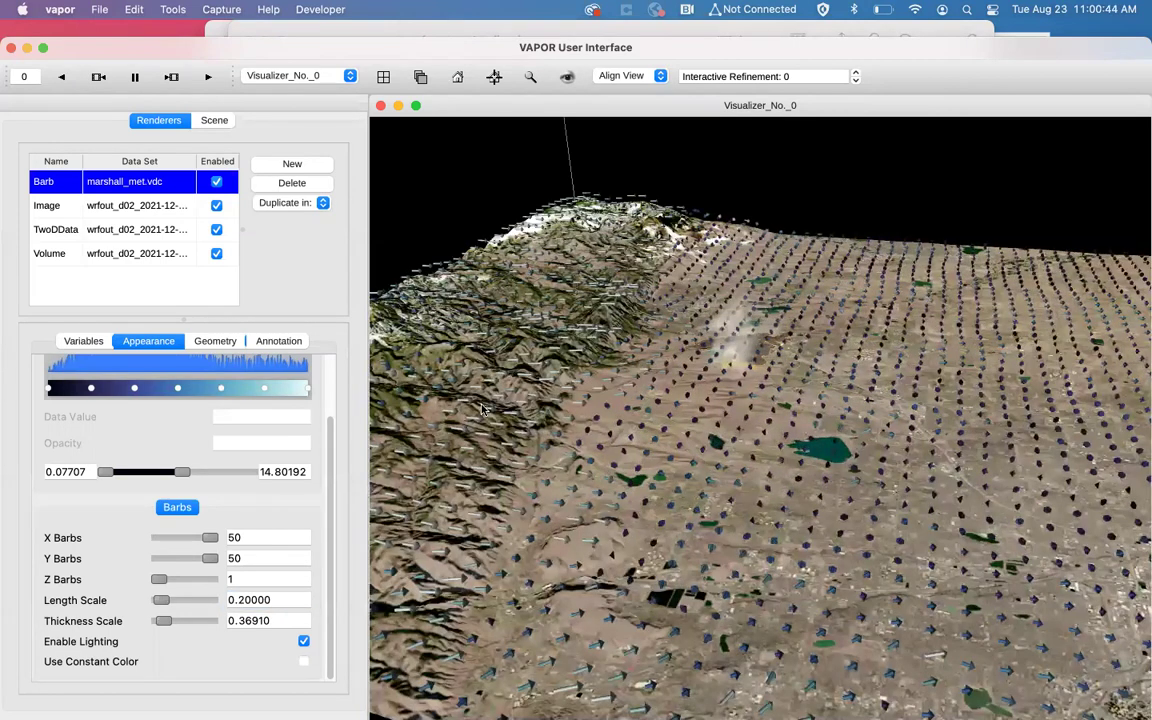
{"action": "left_click_drag", "start_coordinate": [396, 493], "coordinate": [508, 445]}
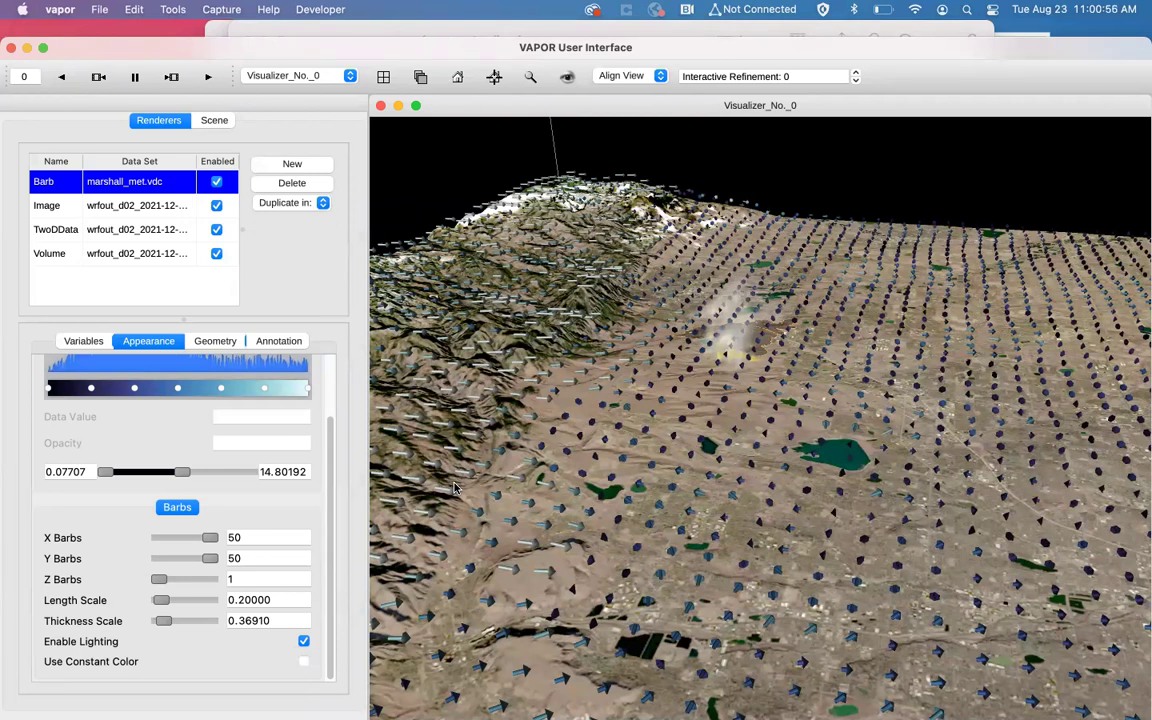
Step: Show the colorbar for the Barb renderer and turn off lighting on the barbs
{"action": "left_click", "coordinate": [278, 341]}
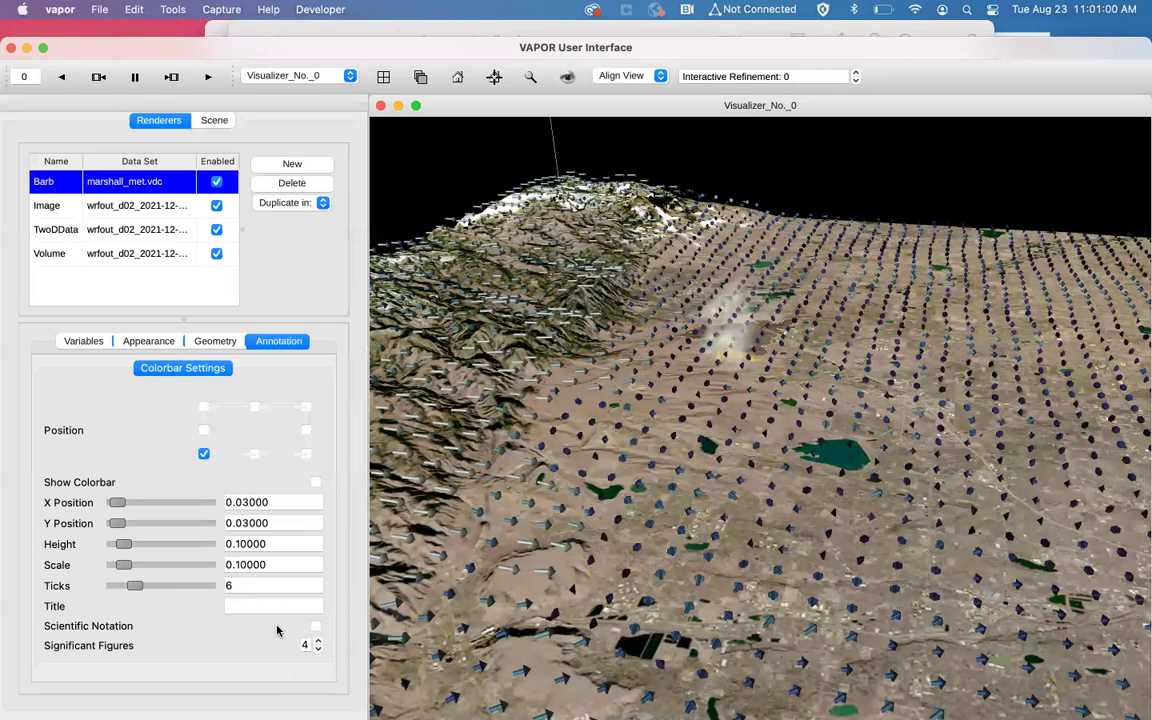
{"action": "left_click", "coordinate": [315, 483]}
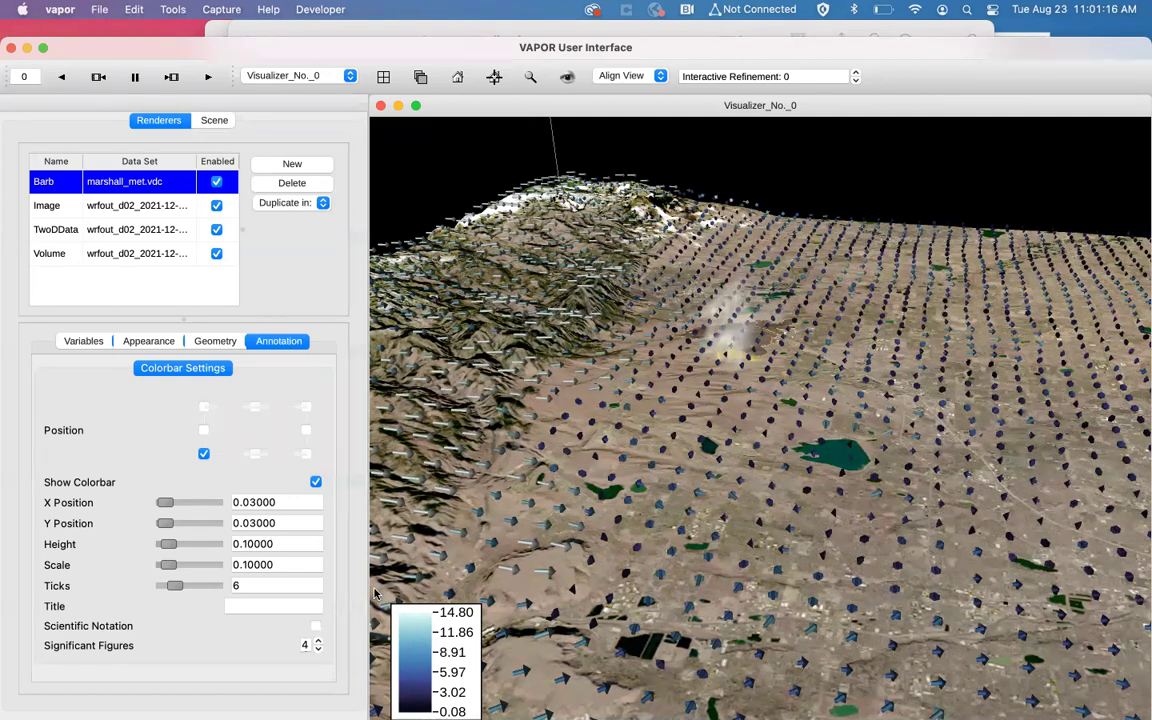
{"action": "left_click", "coordinate": [147, 340]}
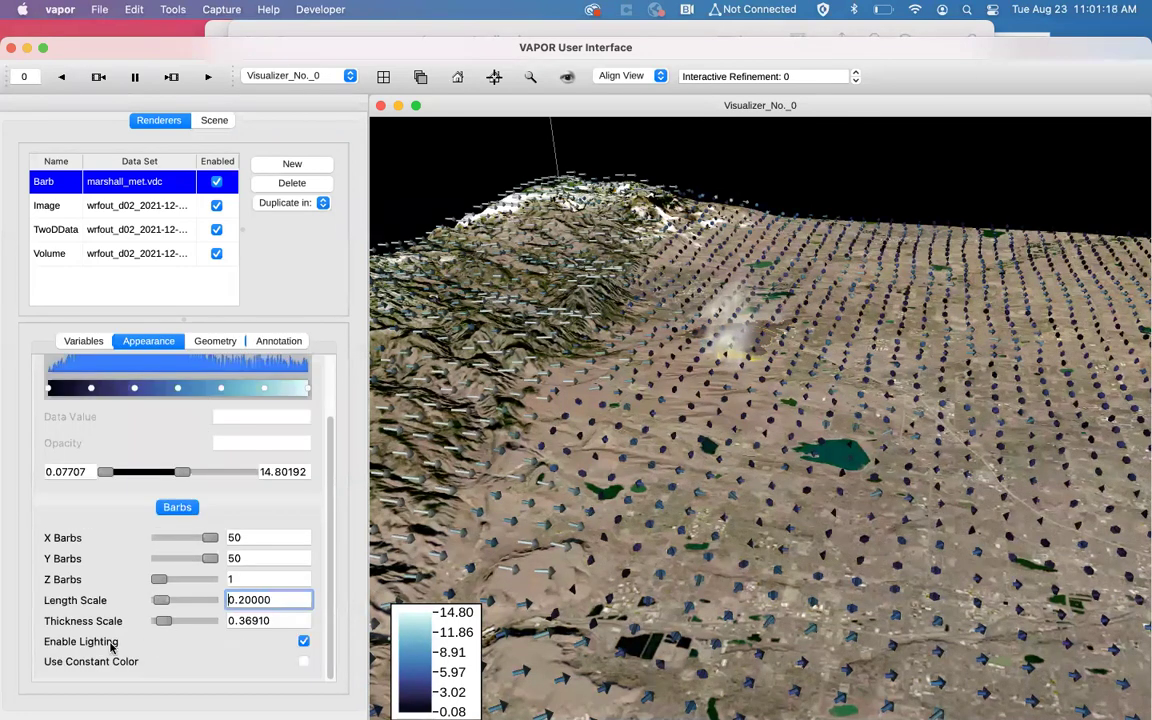
{"action": "left_click", "coordinate": [304, 642]}
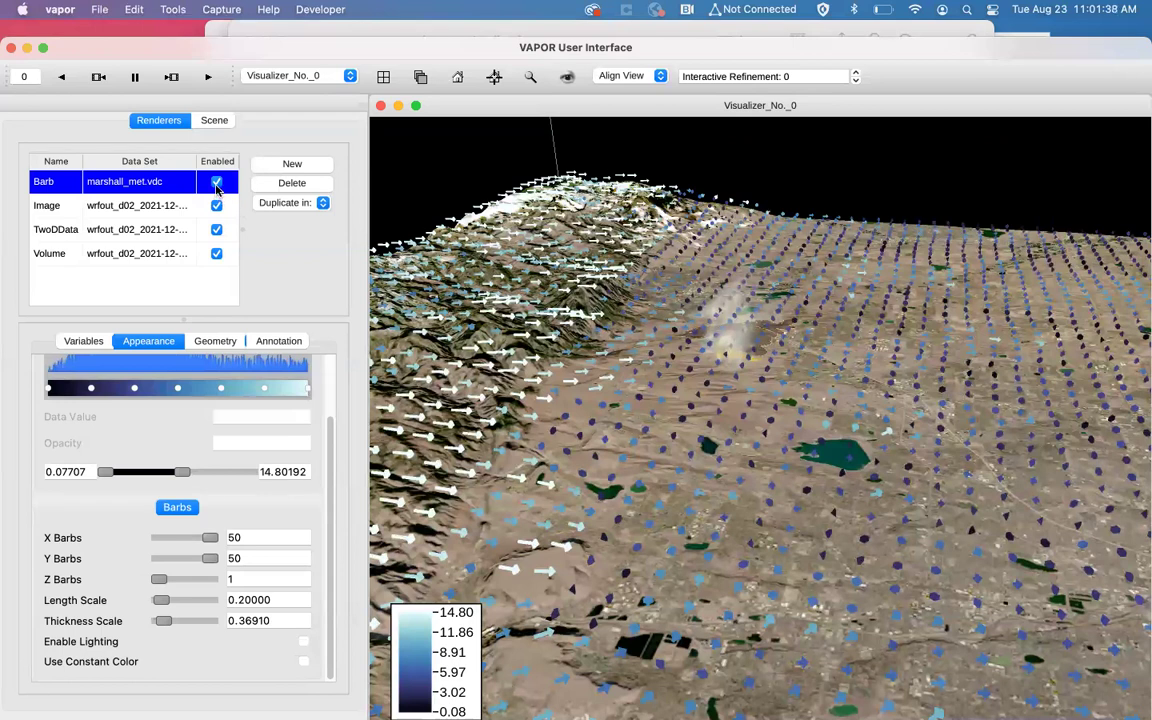
Step: Disable the Barb renderer and add a Slice renderer based on the marshall_met.vdc data set
{"action": "left_click", "coordinate": [216, 184]}
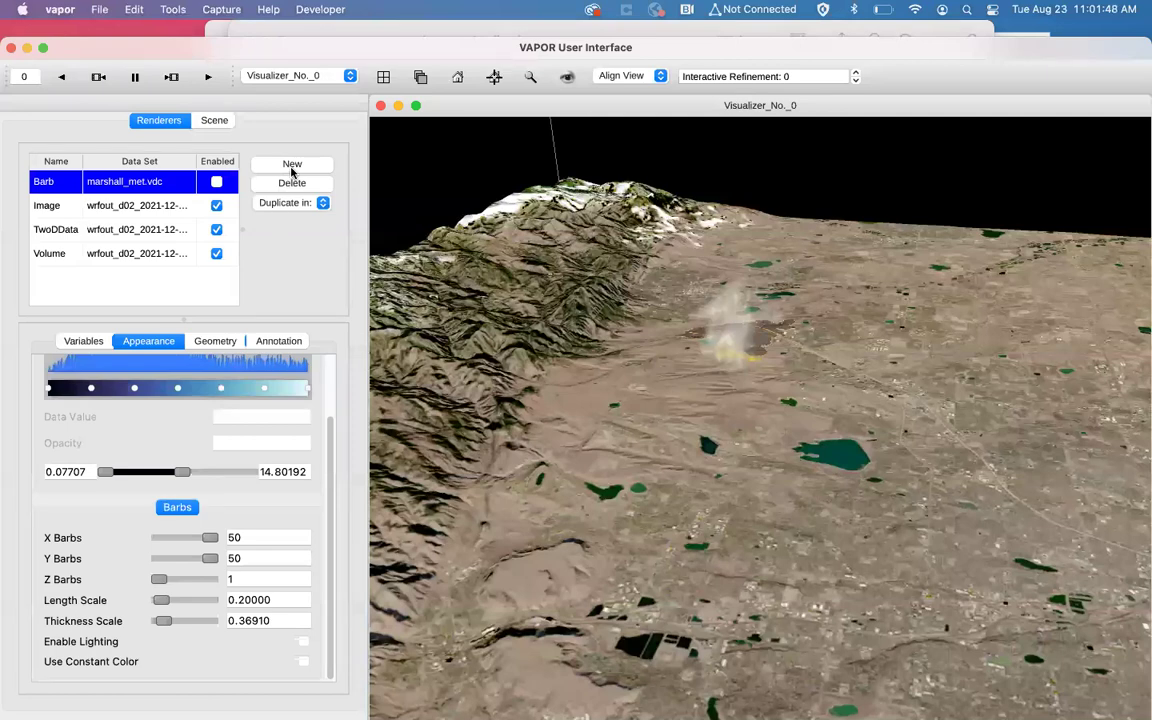
{"action": "left_click", "coordinate": [291, 164]}
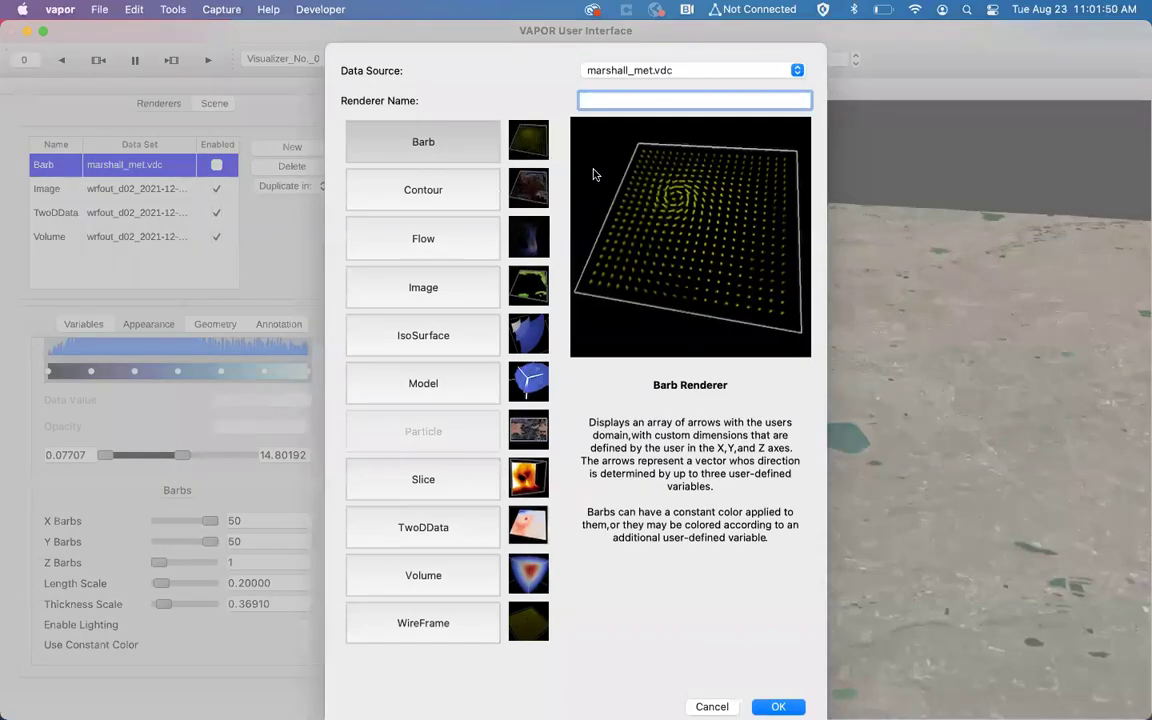
{"action": "left_click", "coordinate": [419, 489]}
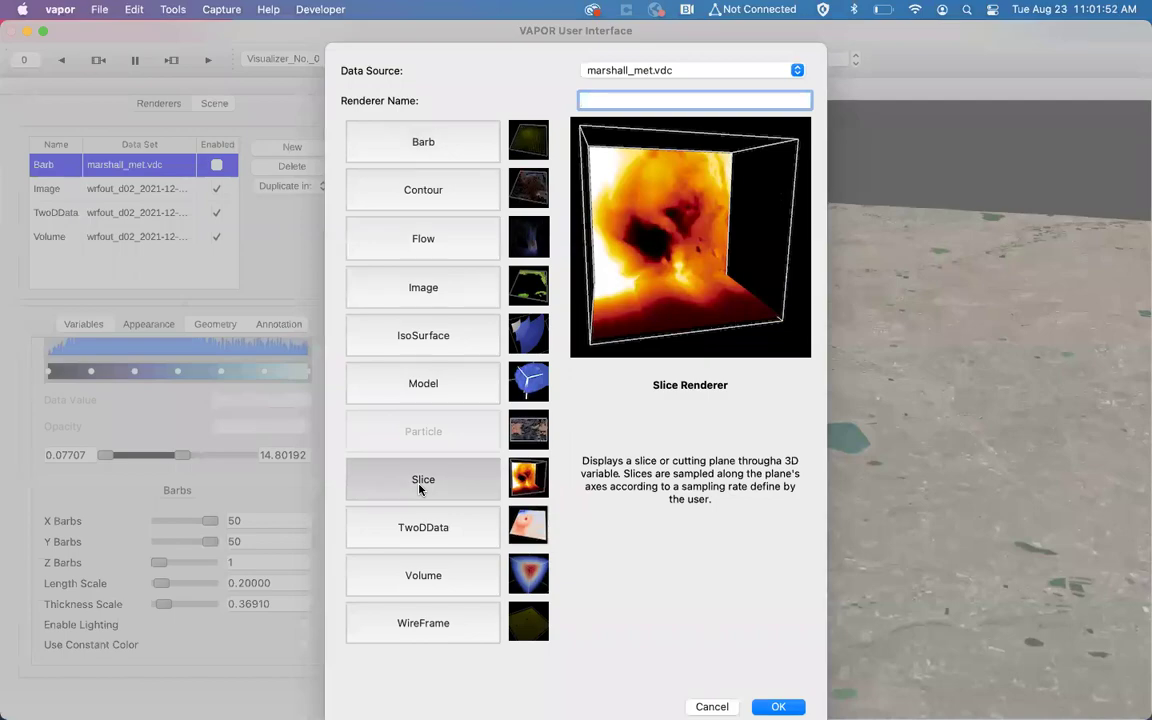
{"action": "key", "text": "Escape"}
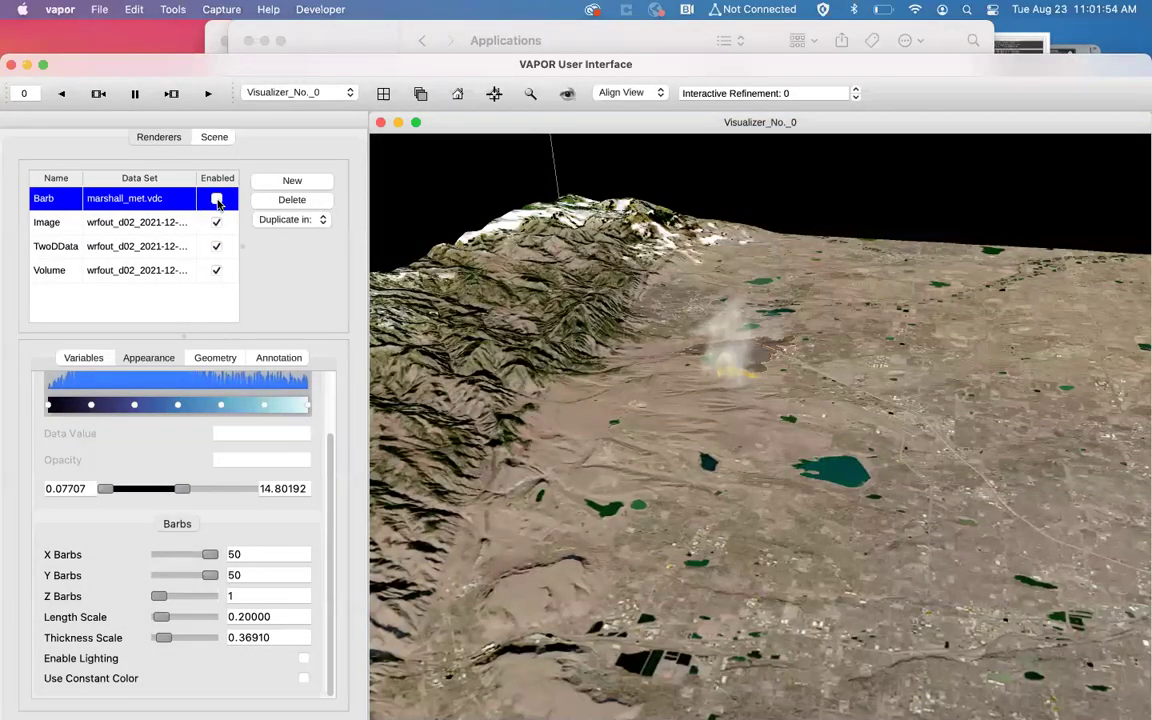
{"action": "left_click", "coordinate": [217, 200]}
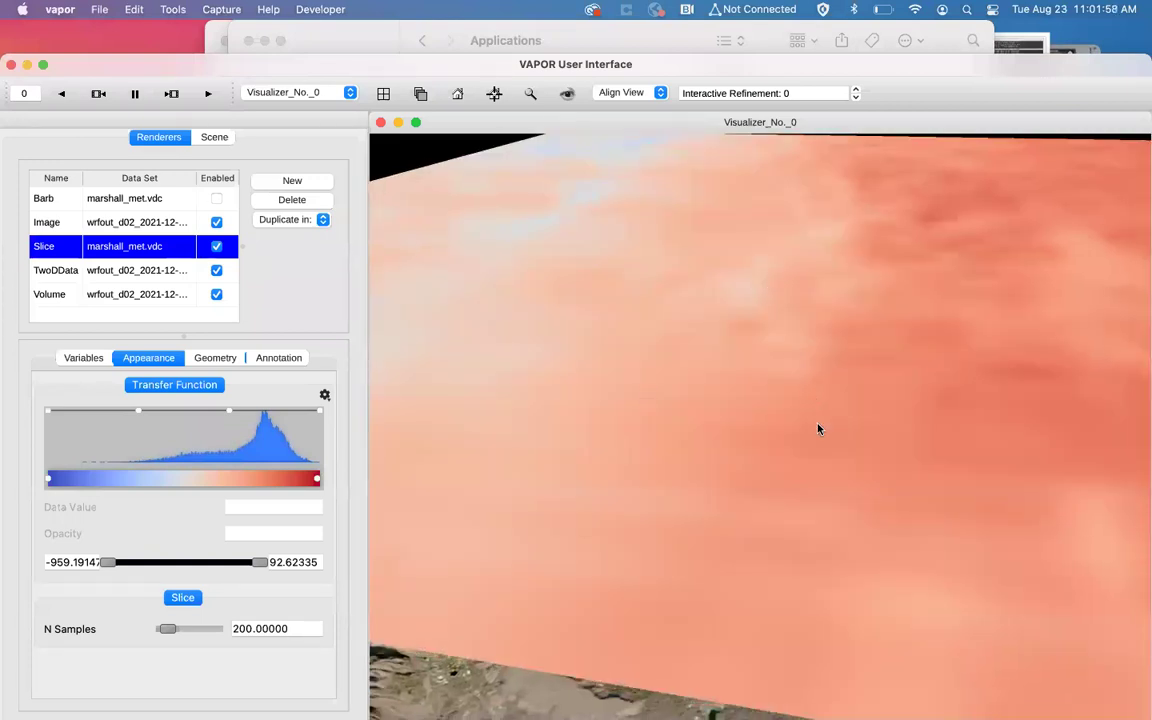
{"action": "right_click_drag", "start_coordinate": [820, 427], "coordinate": [815, 612]}
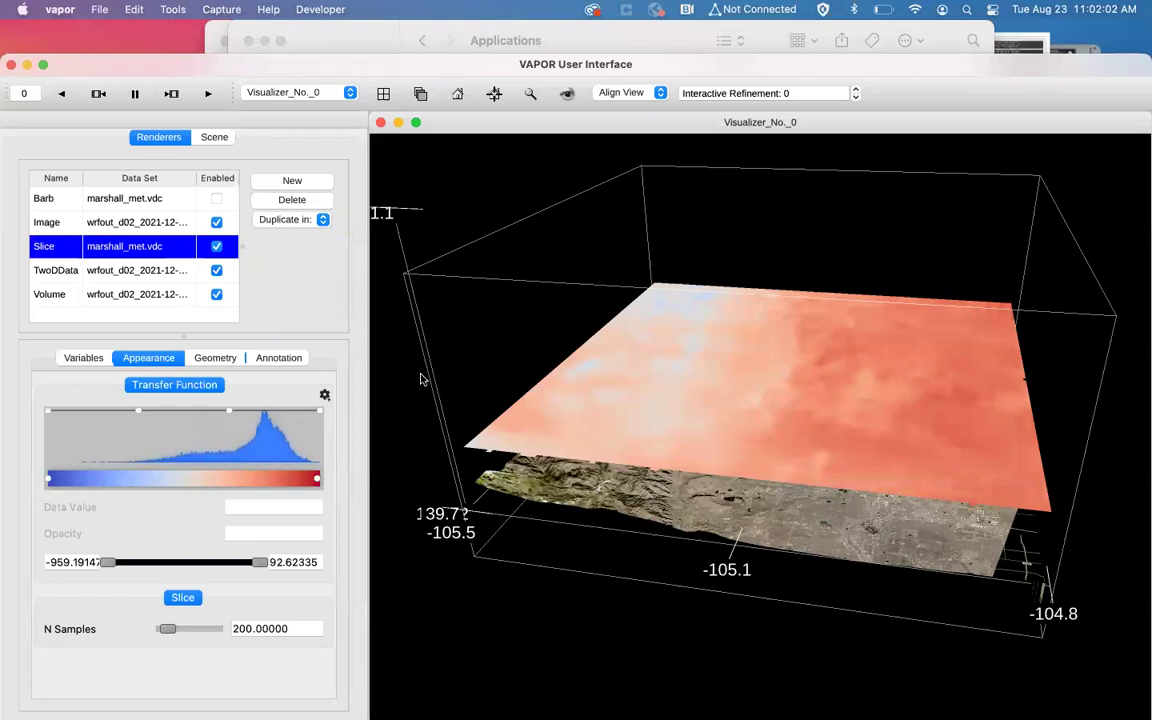
Step: Keep the slice's orientation mode on Rotation after trying Normal, and rotate the slice 90 degrees about X
{"action": "left_click", "coordinate": [226, 358]}
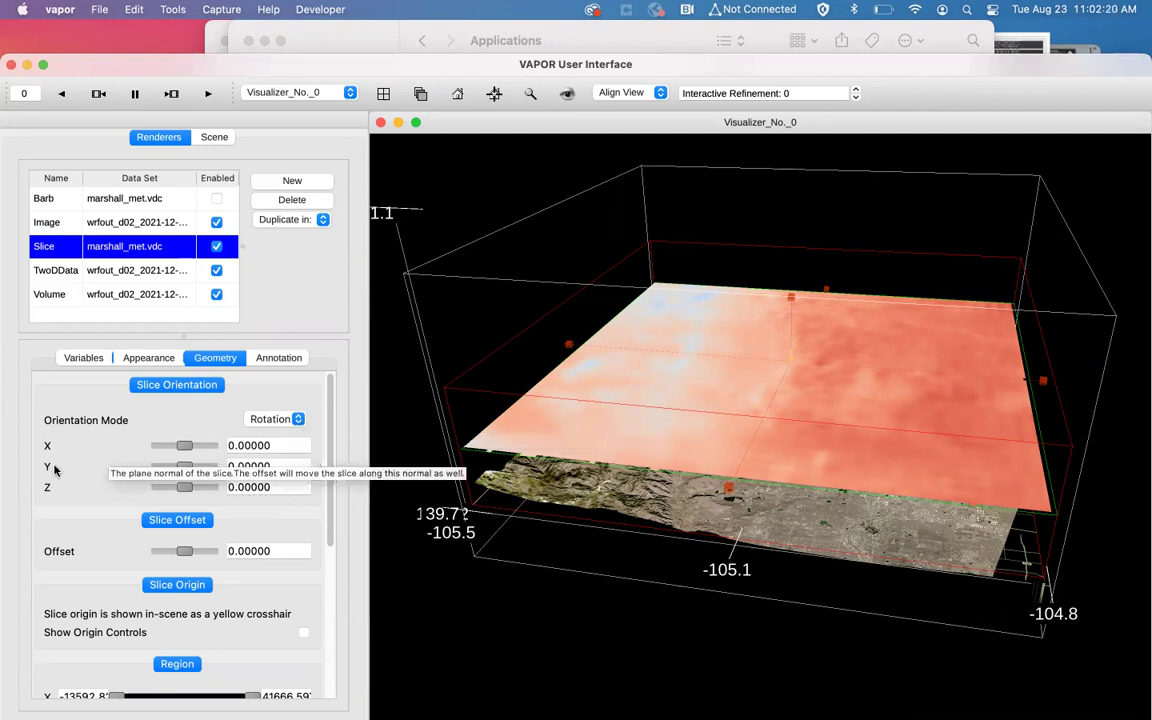
{"action": "left_click", "coordinate": [288, 419]}
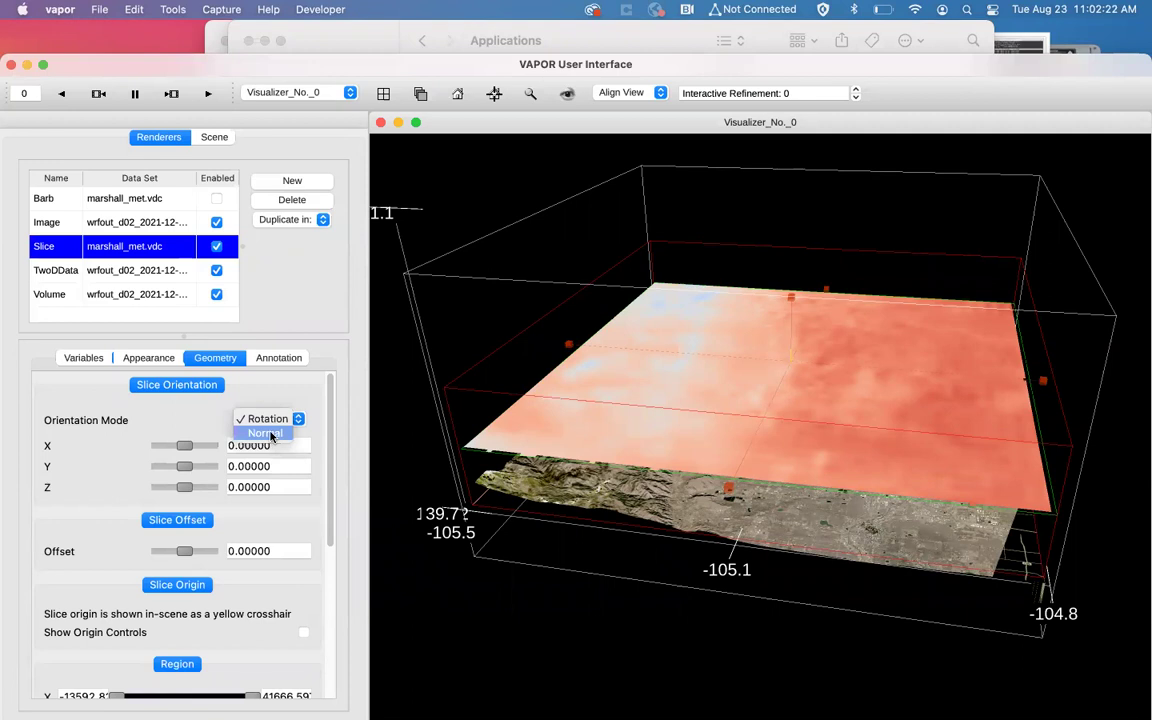
{"action": "left_click", "coordinate": [270, 435]}
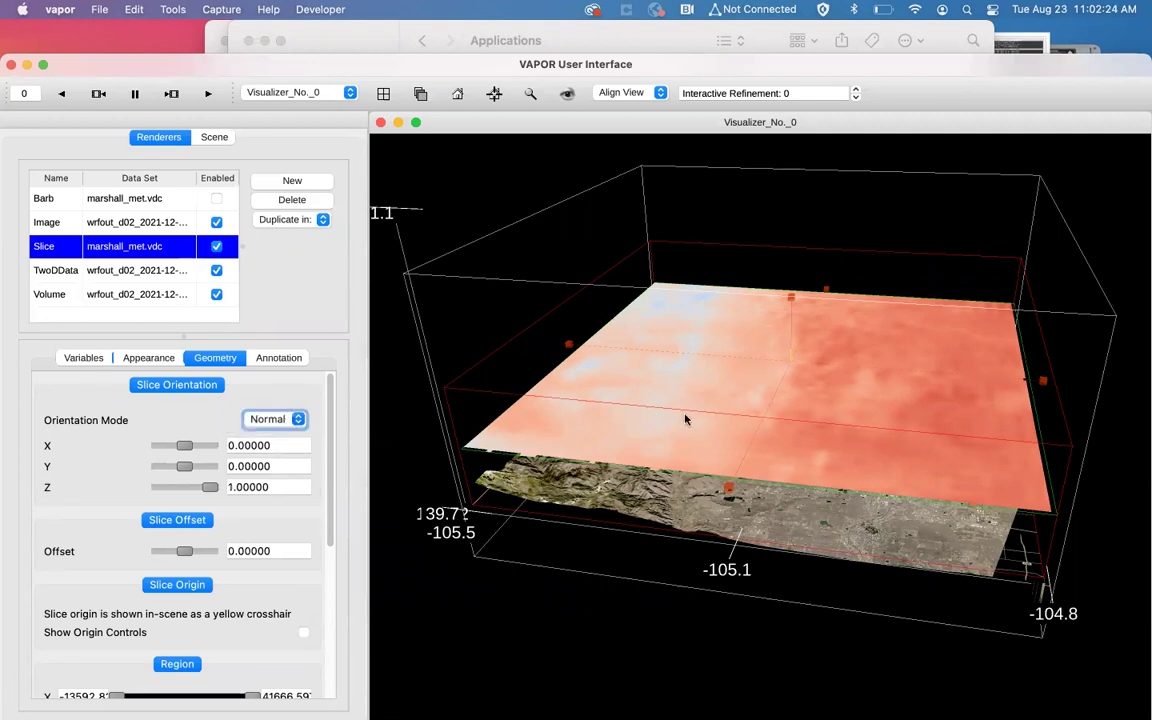
{"action": "left_click", "coordinate": [296, 419]}
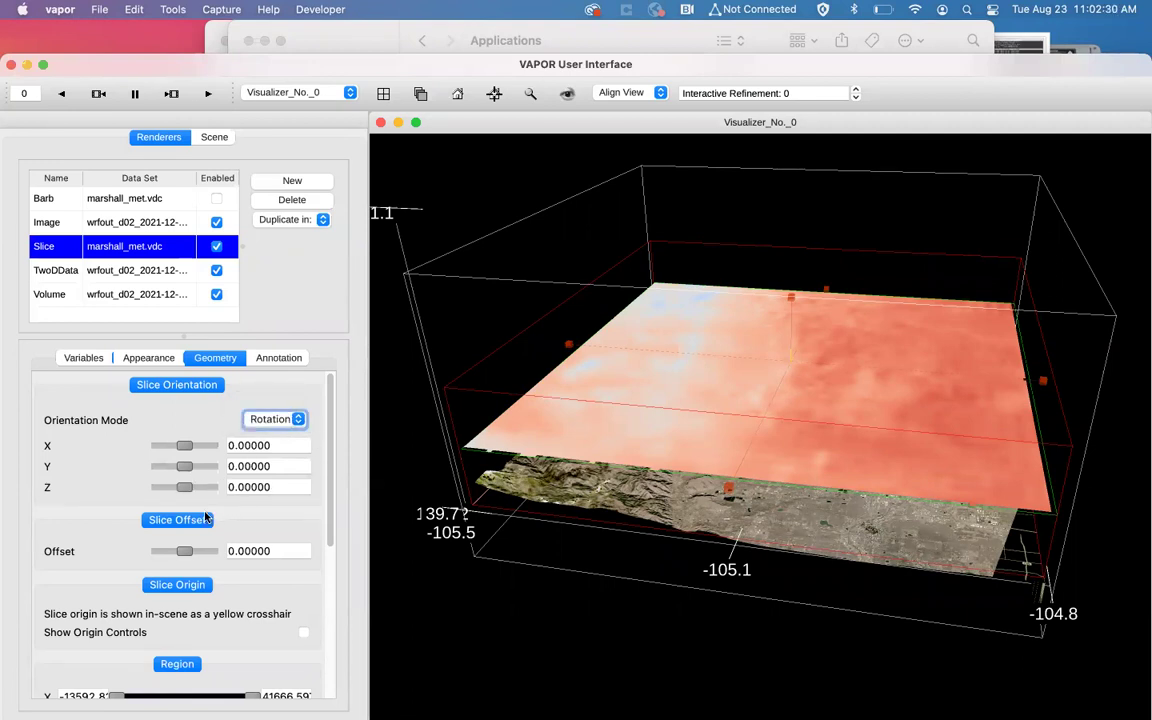
{"action": "left_click_drag", "start_coordinate": [182, 446], "coordinate": [234, 446]}
{"action": "left_click_drag", "start_coordinate": [808, 338], "coordinate": [856, 433]}
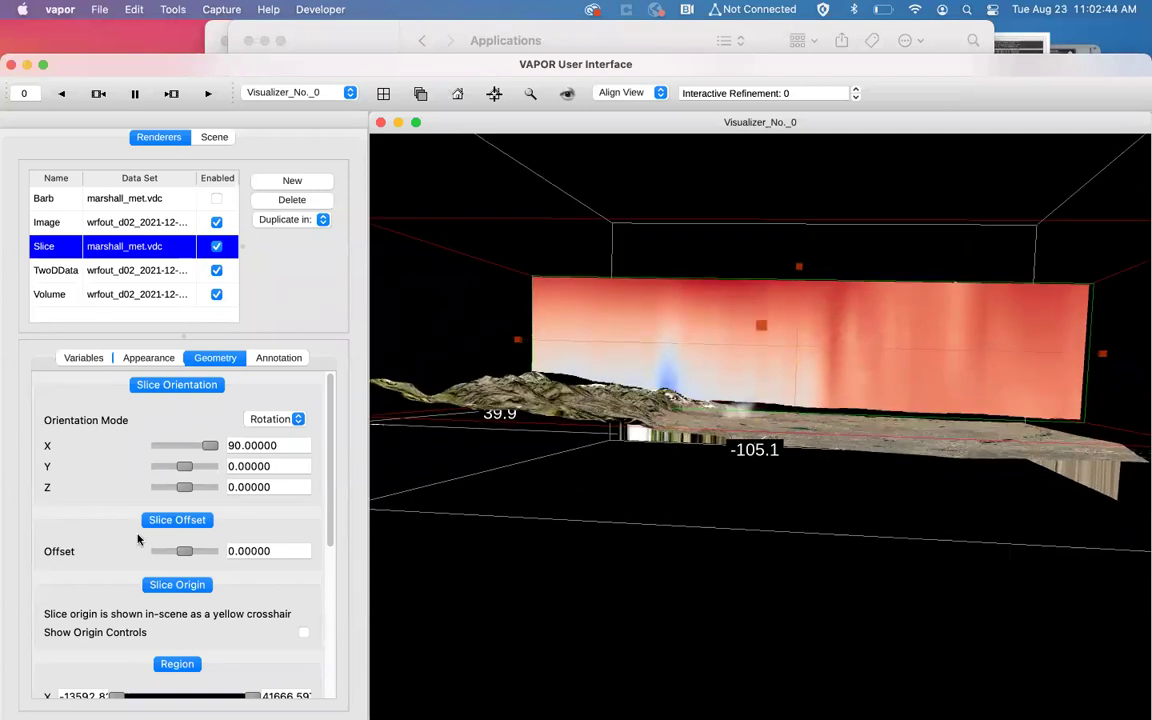
Step: Lower the vertical slice towards the terrain by setting its Z translation to -800
{"action": "left_click_drag", "start_coordinate": [332, 442], "coordinate": [325, 612]}
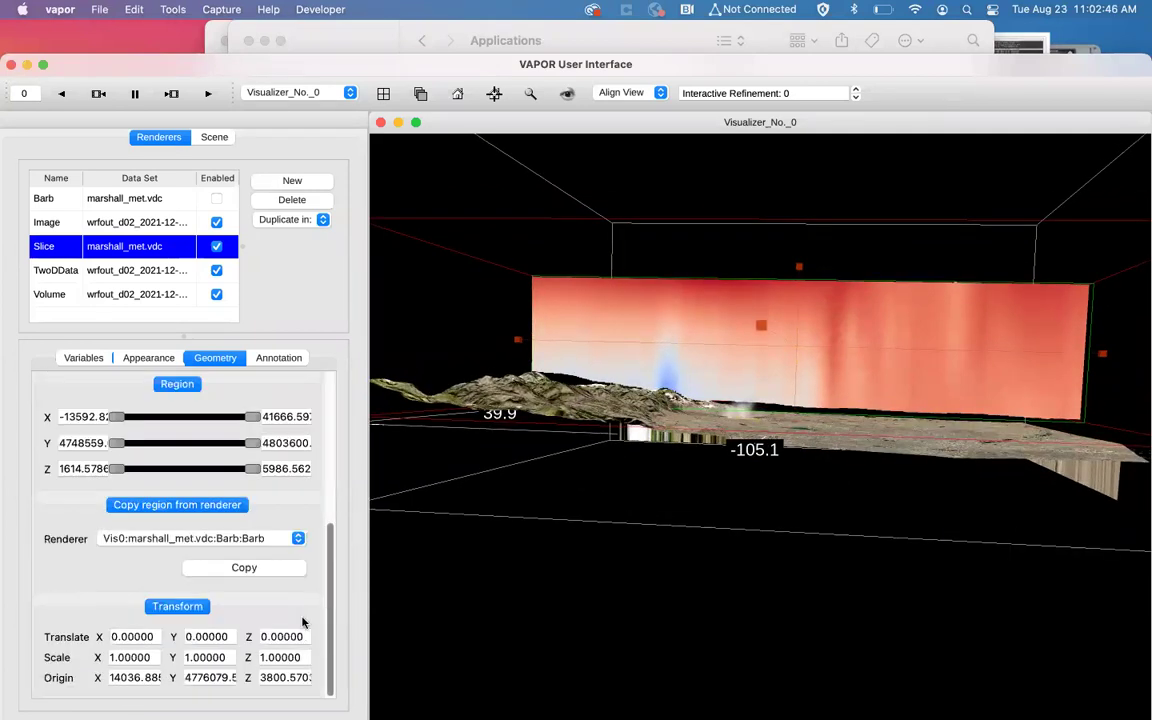
{"action": "left_click_drag", "start_coordinate": [265, 638], "coordinate": [214, 639]}
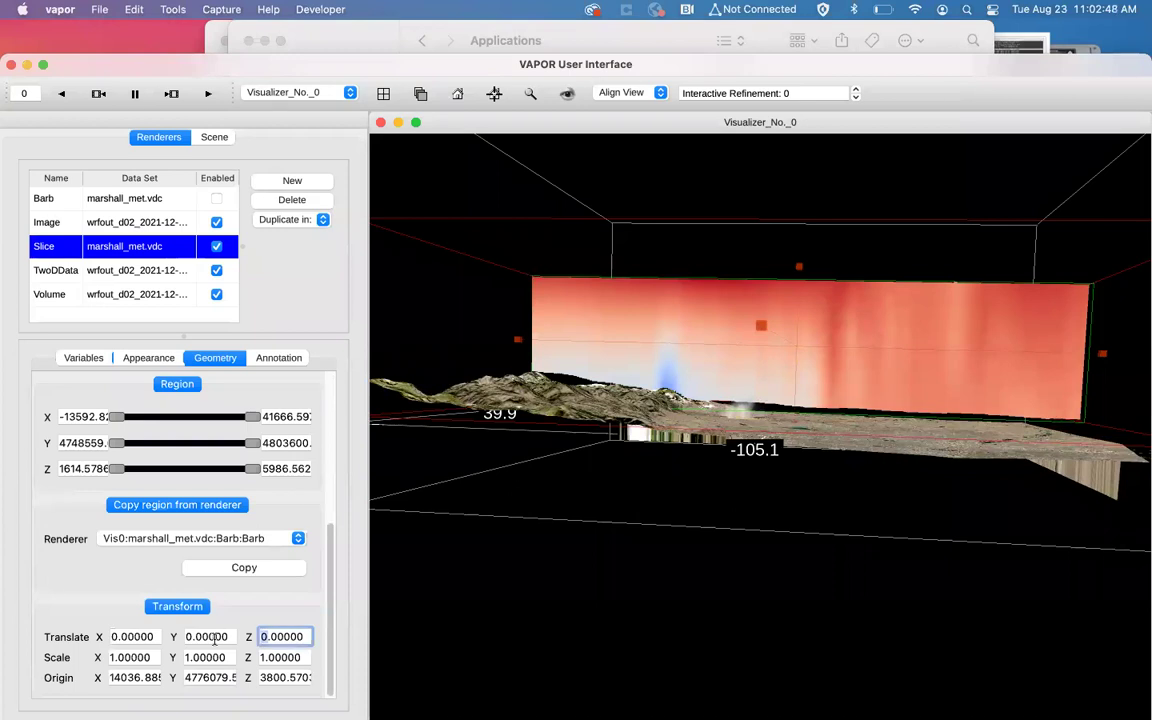
{"action": "type", "text": "-1800"}
{"action": "key", "text": "Return"}
{"action": "left_click", "coordinate": [271, 634]}
{"action": "key", "text": "BackSpace"}
{"action": "key", "text": "Delete"}
{"action": "type", "text": "90"}
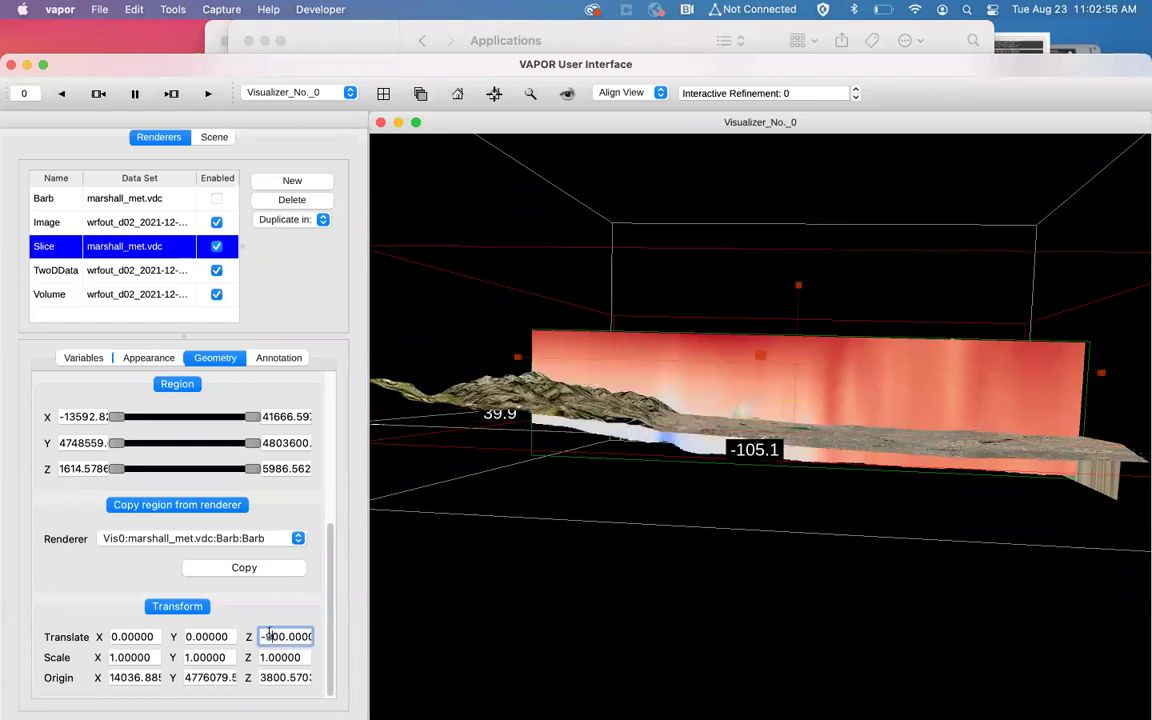
{"action": "key", "text": "Return"}
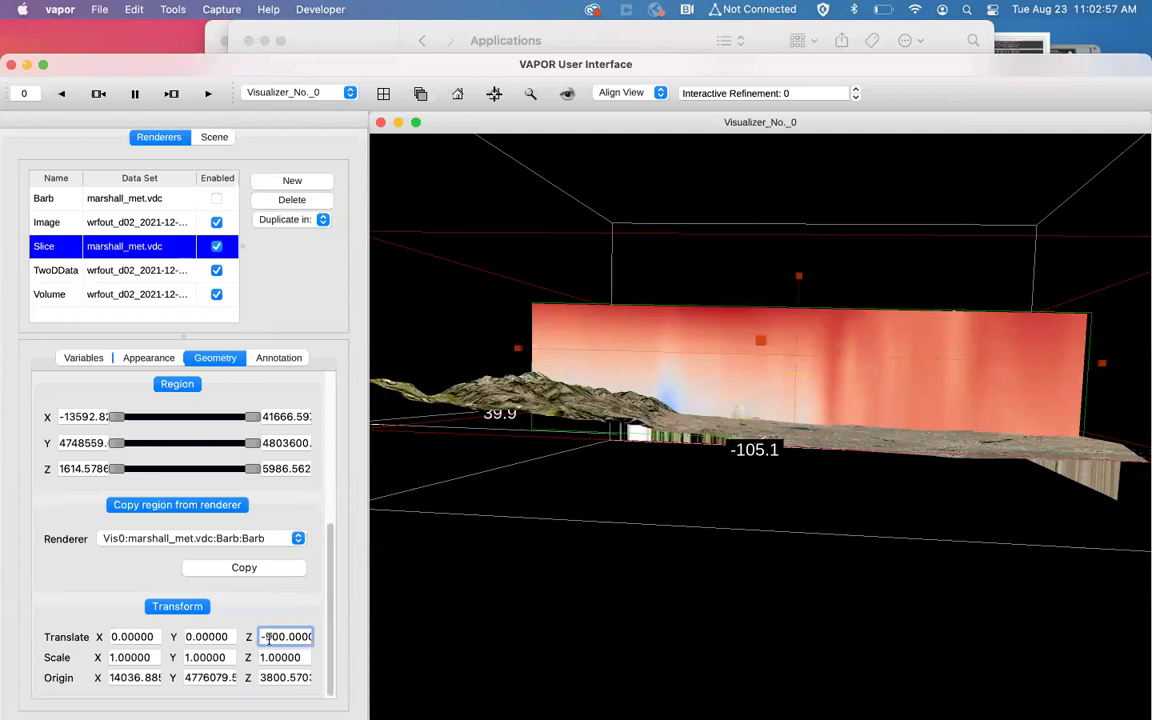
{"action": "key", "text": "Delete"}
{"action": "type", "text": "8"}
{"action": "key", "text": "Return"}
{"action": "left_click_drag", "start_coordinate": [839, 336], "coordinate": [830, 390]}
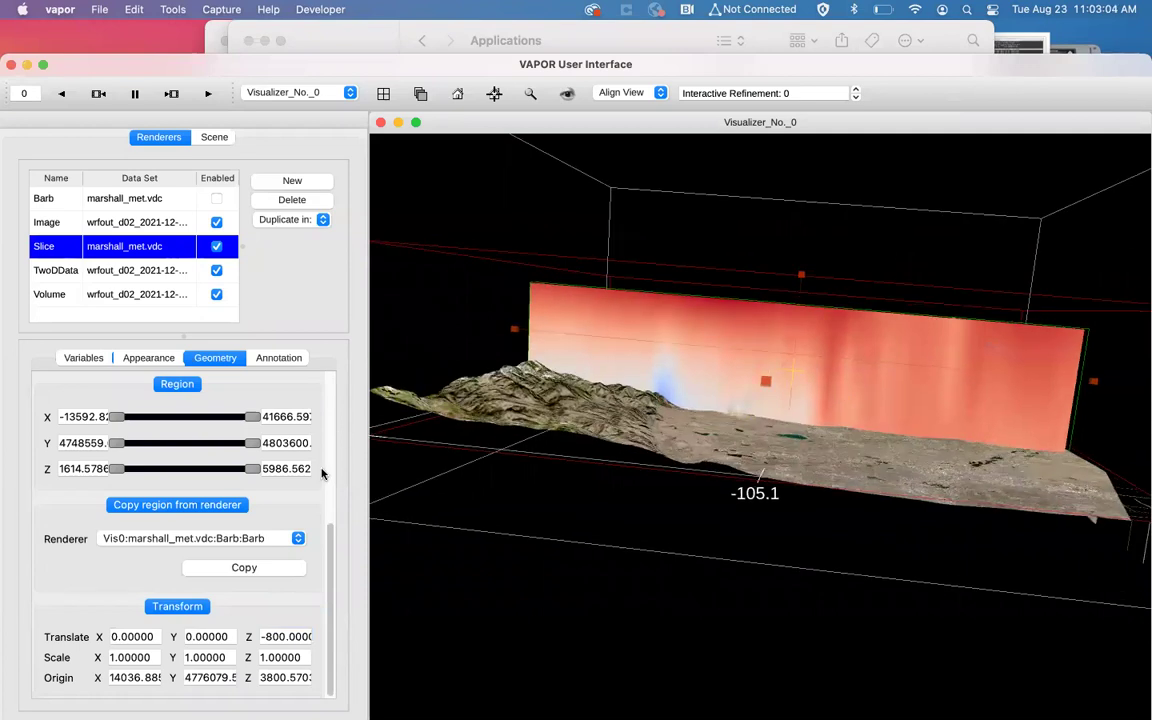
Step: Move the slice to an offset of about -22567 and rotate it about 30.6 degrees about Z
{"action": "scroll", "coordinate": [294, 428], "scroll_direction": "up", "scroll_amount": 10}
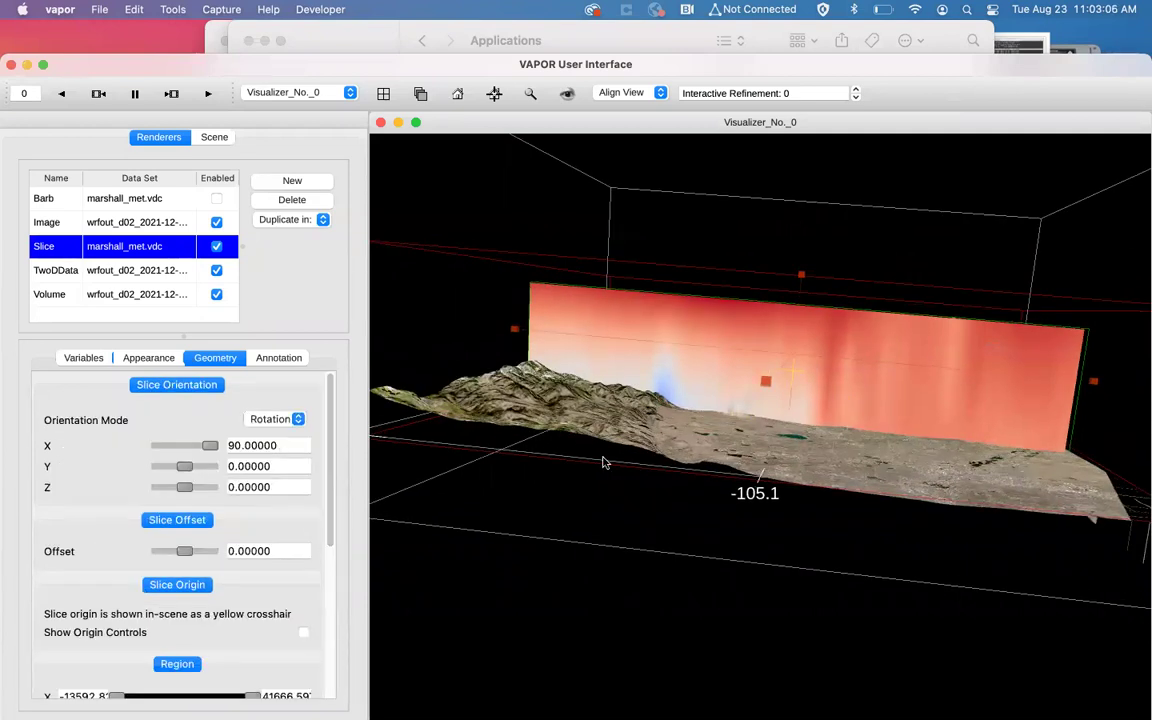
{"action": "left_click_drag", "start_coordinate": [545, 415], "coordinate": [552, 332]}
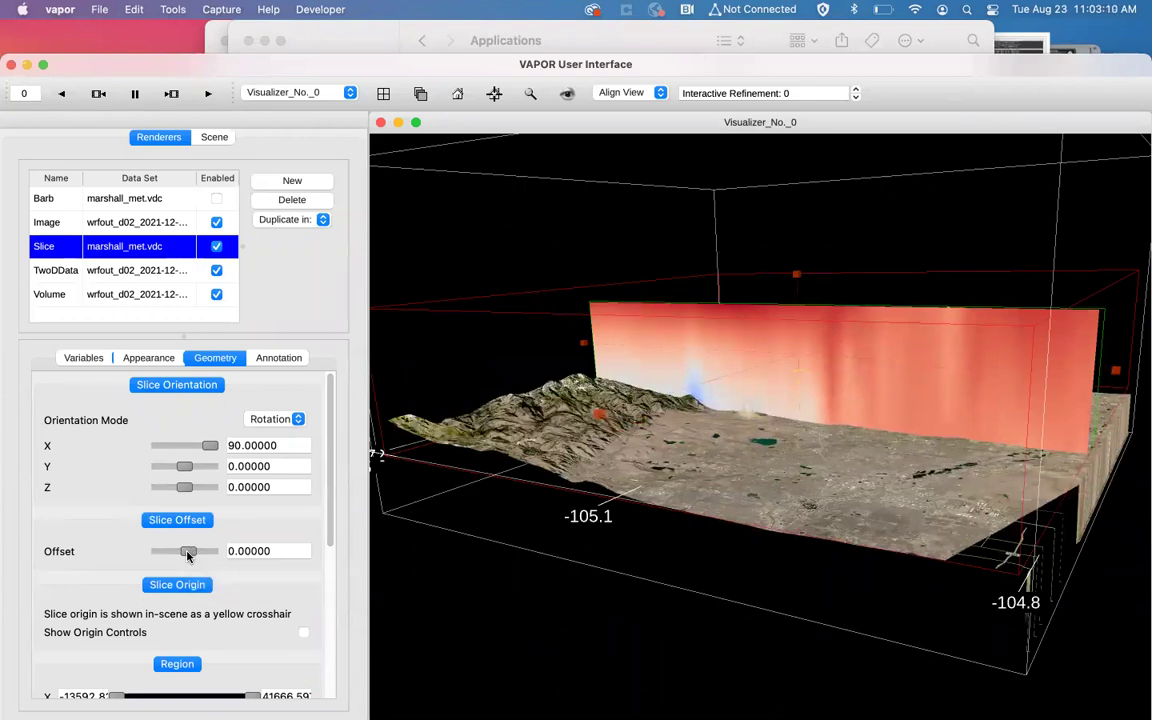
{"action": "left_click_drag", "start_coordinate": [186, 556], "coordinate": [160, 556]}
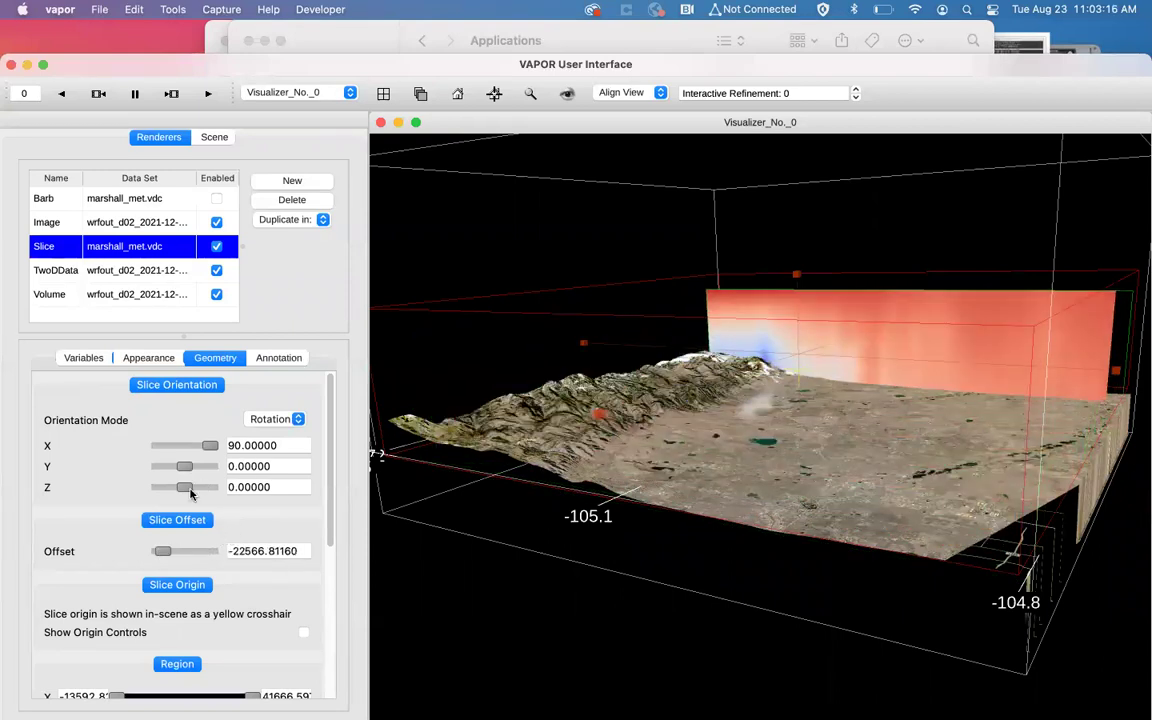
{"action": "left_click_drag", "start_coordinate": [184, 487], "coordinate": [195, 489]}
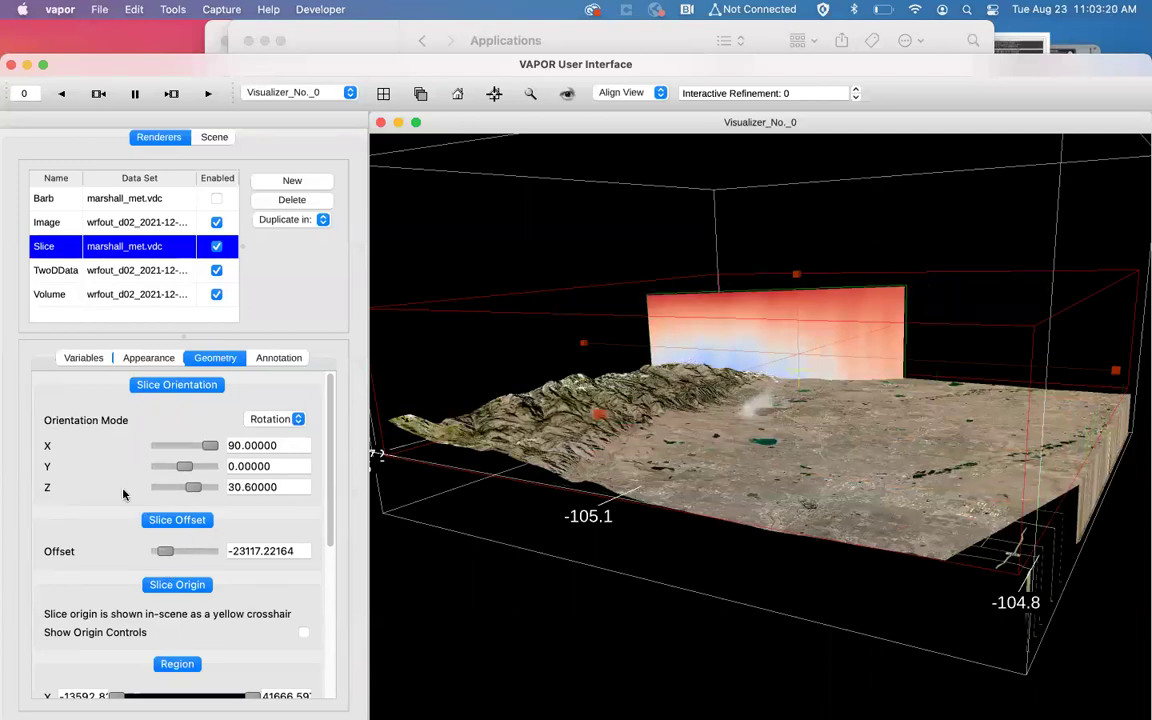
Step: Move the slice to an offset of about -1918 and reset its Z rotation to 0 degrees
{"action": "mouse_move", "coordinate": [165, 550]}
{"action": "left_mouse_down"}
{"action": "mouse_move", "coordinate": [199, 556]}
{"action": "mouse_move", "coordinate": [182, 552]}
{"action": "left_mouse_up"}
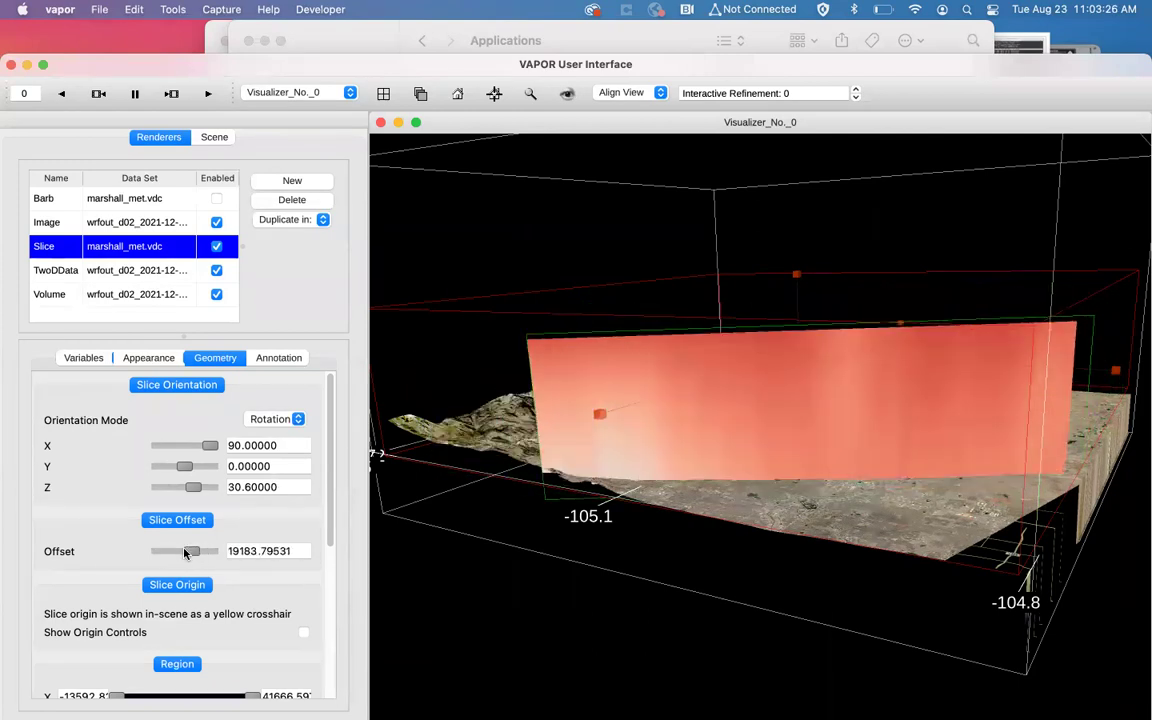
{"action": "left_click_drag", "start_coordinate": [277, 487], "coordinate": [190, 490]}
{"action": "type", "text": "0"}
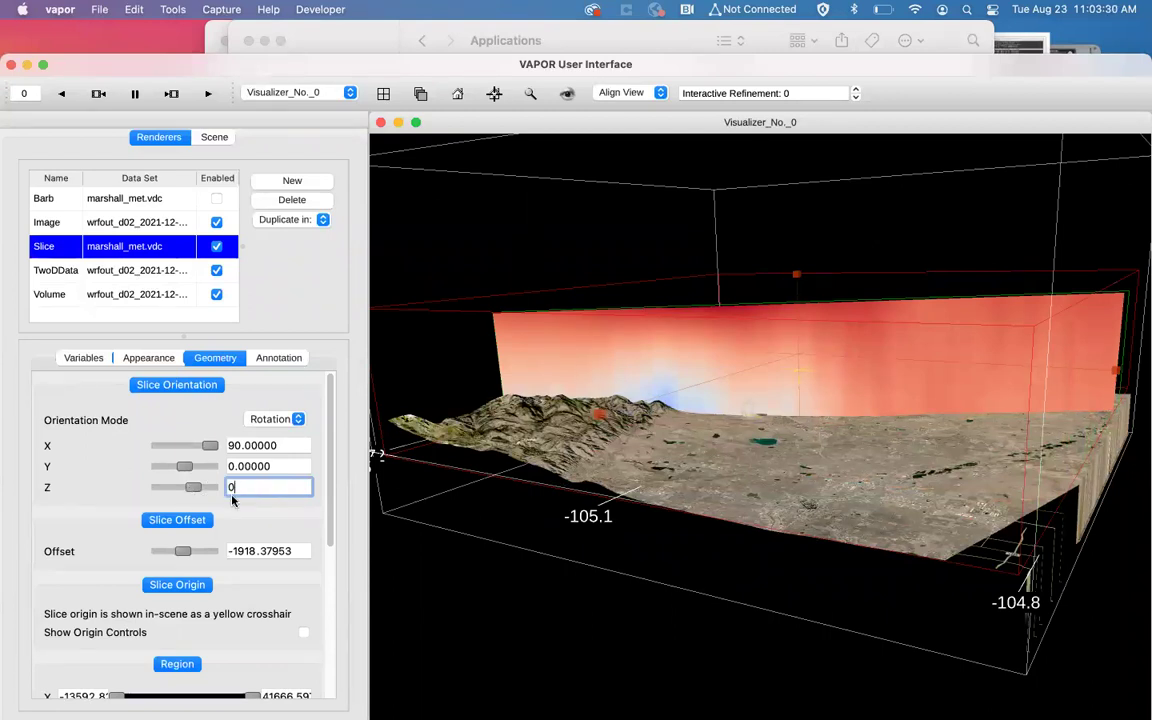
{"action": "key", "text": "Return"}
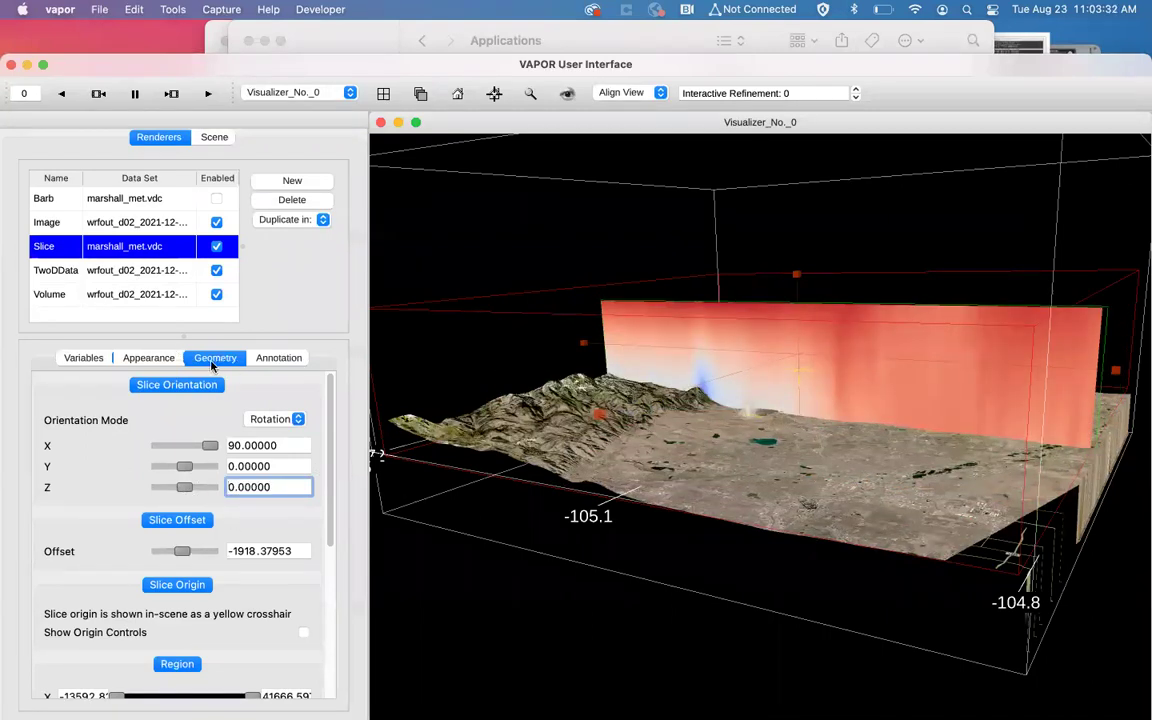
Step: Change the variable displayed on the slice to W
{"action": "left_click", "coordinate": [83, 357]}
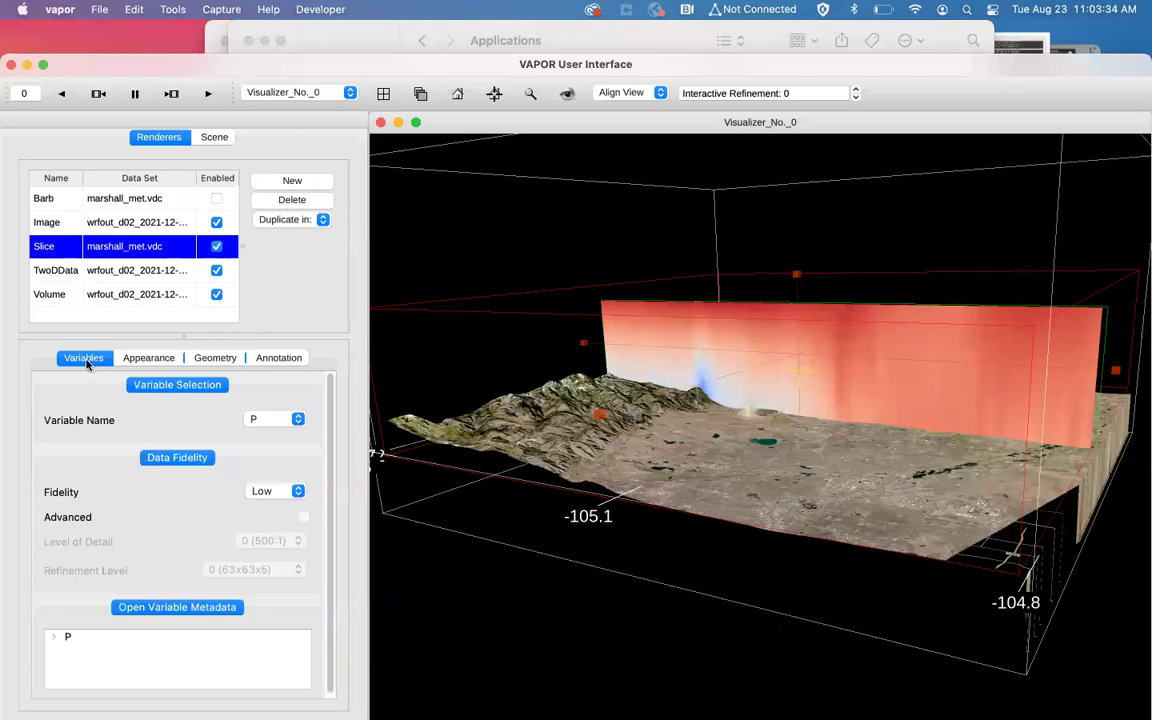
{"action": "left_click", "coordinate": [278, 422]}
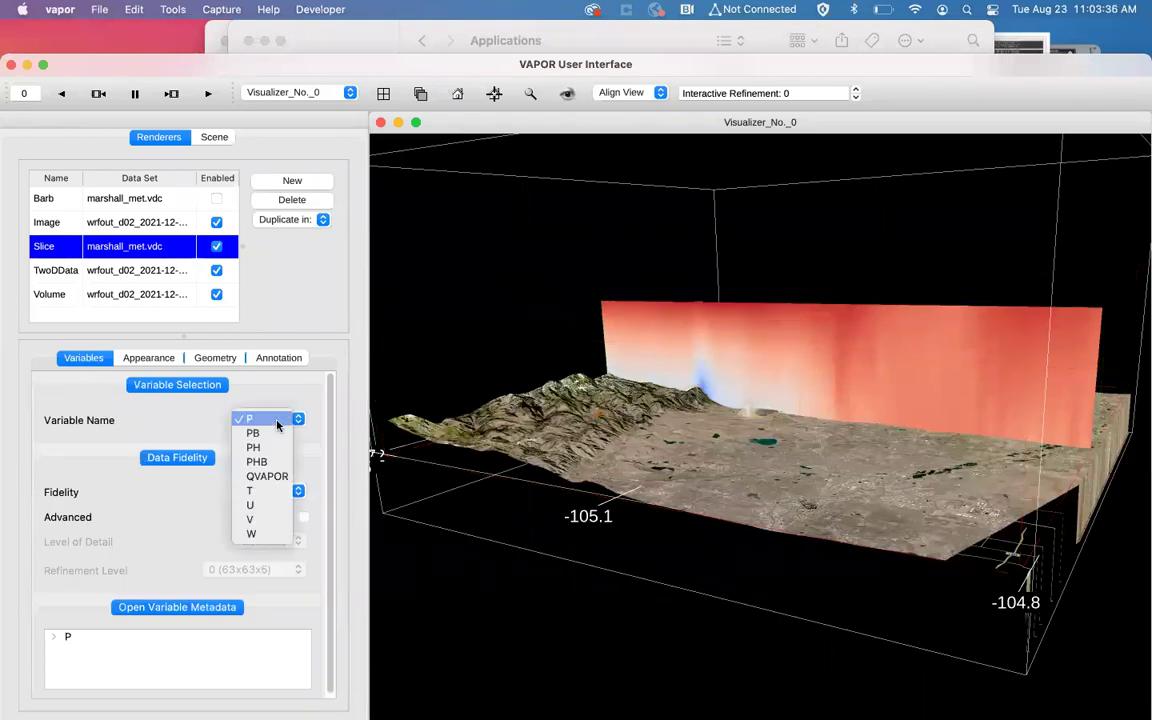
{"action": "left_click", "coordinate": [261, 535]}
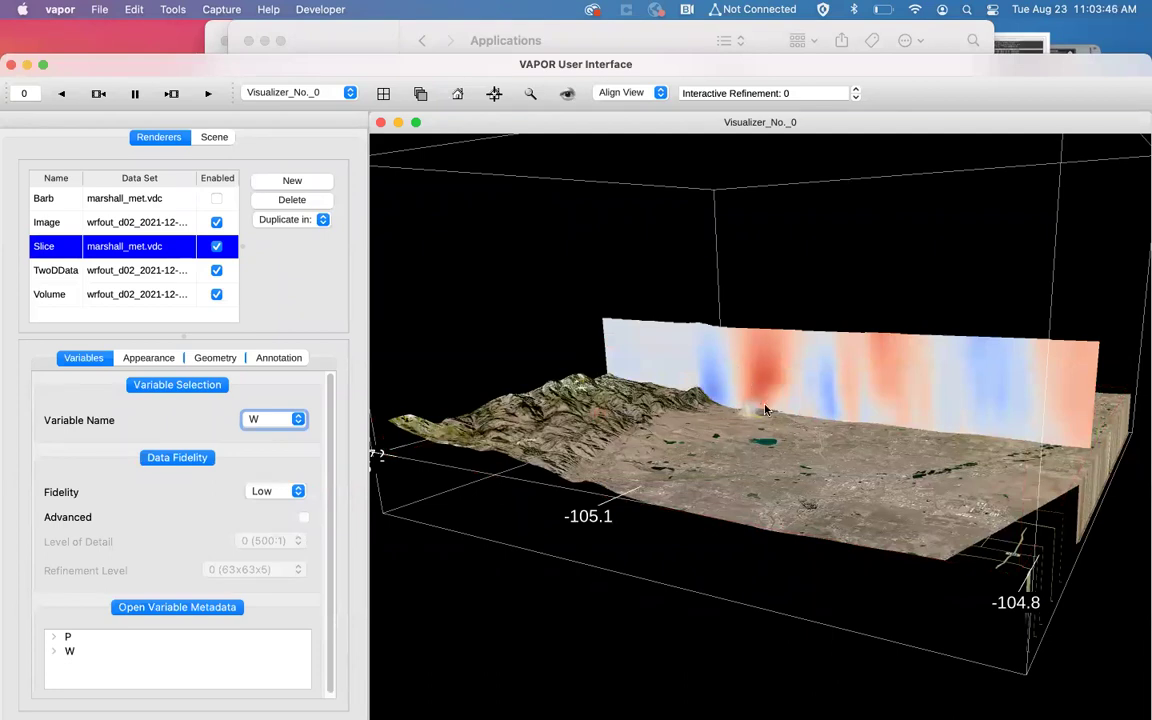
{"action": "left_click", "coordinate": [163, 362]}
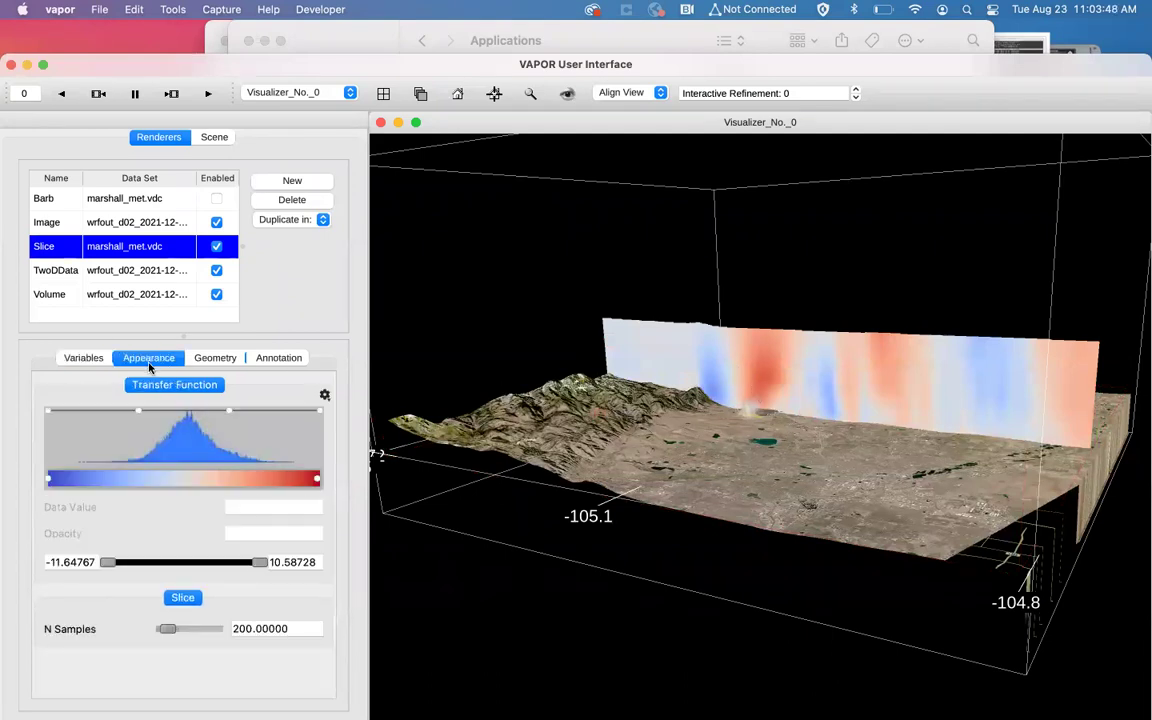
{"action": "left_click", "coordinate": [277, 563]}
{"action": "double_click", "coordinate": [277, 563]}
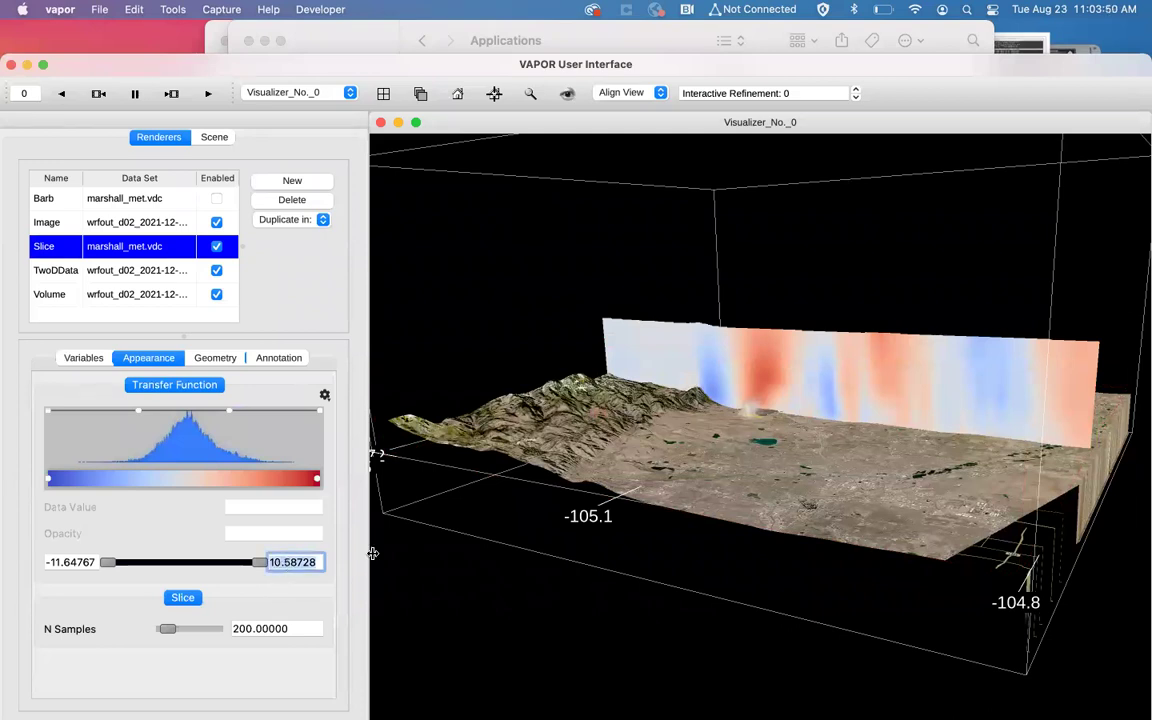
Step: Raise the slice's data fidelity to High
{"action": "right_click_drag", "start_coordinate": [761, 368], "coordinate": [720, 477]}
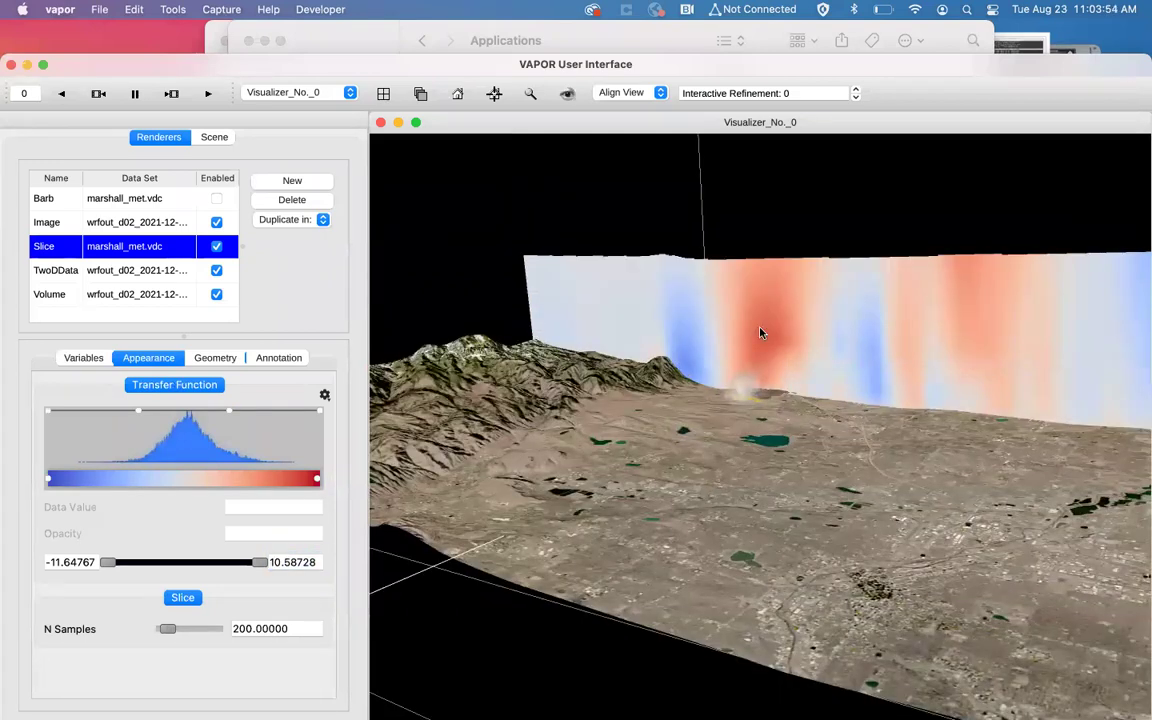
{"action": "left_click_drag", "start_coordinate": [760, 333], "coordinate": [790, 381]}
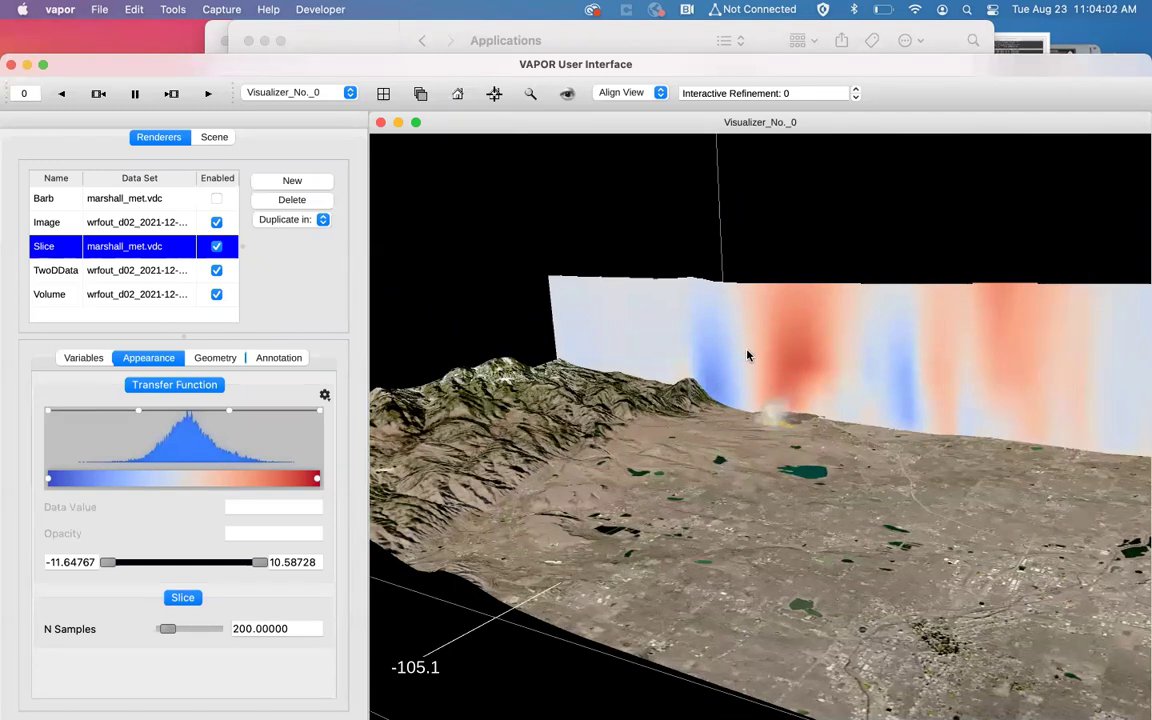
{"action": "left_click", "coordinate": [80, 362]}
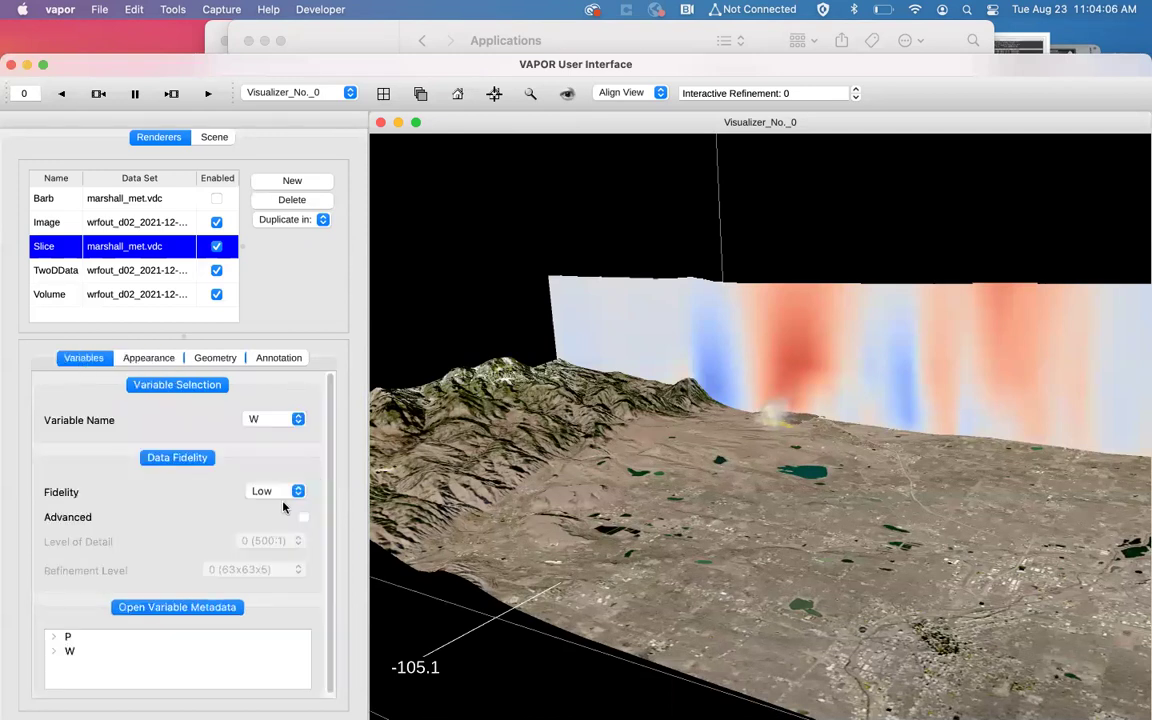
{"action": "left_click", "coordinate": [266, 494]}
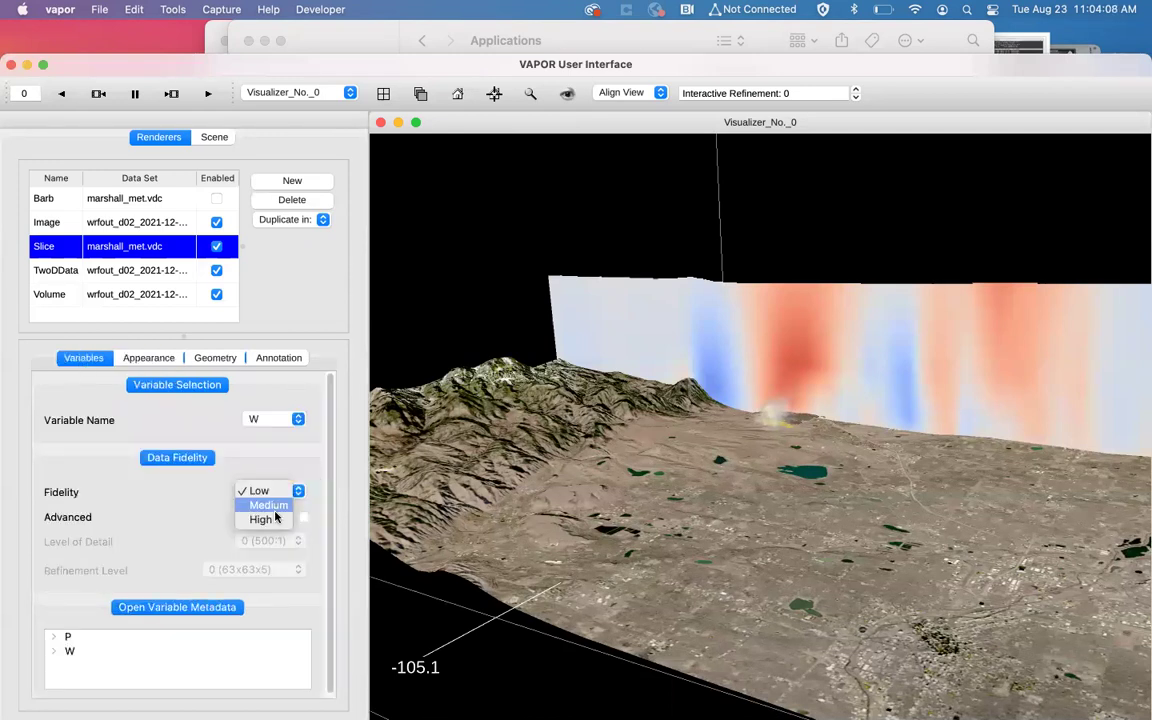
{"action": "left_click", "coordinate": [273, 521]}
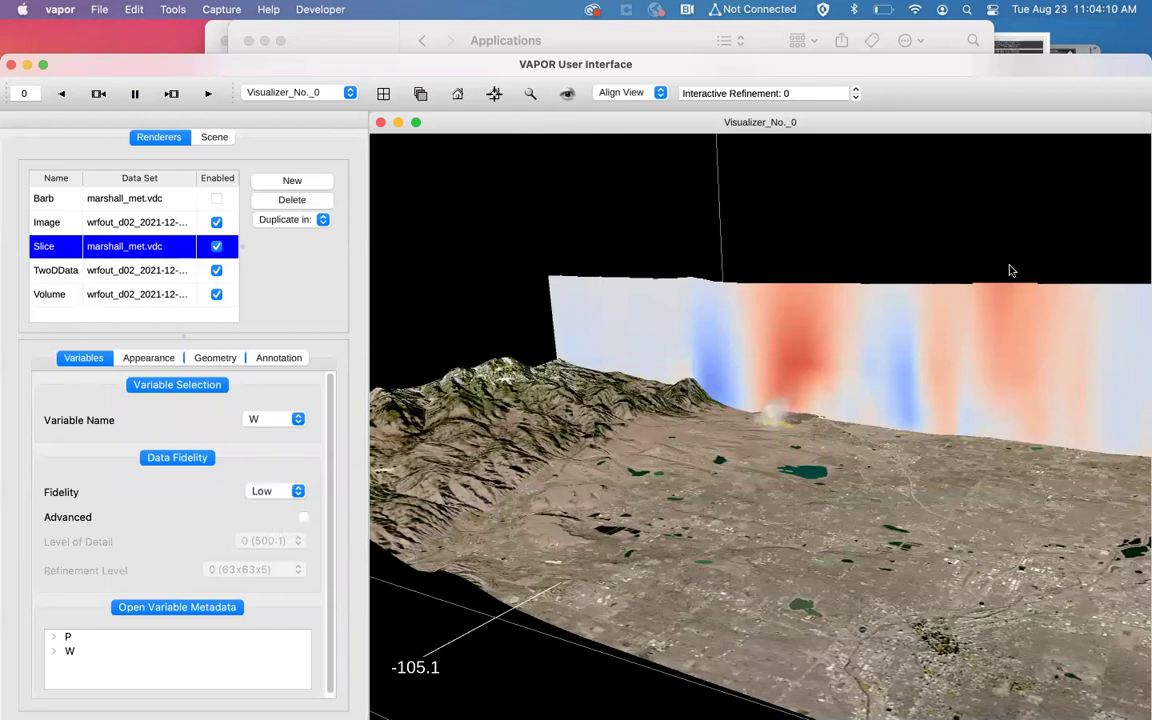
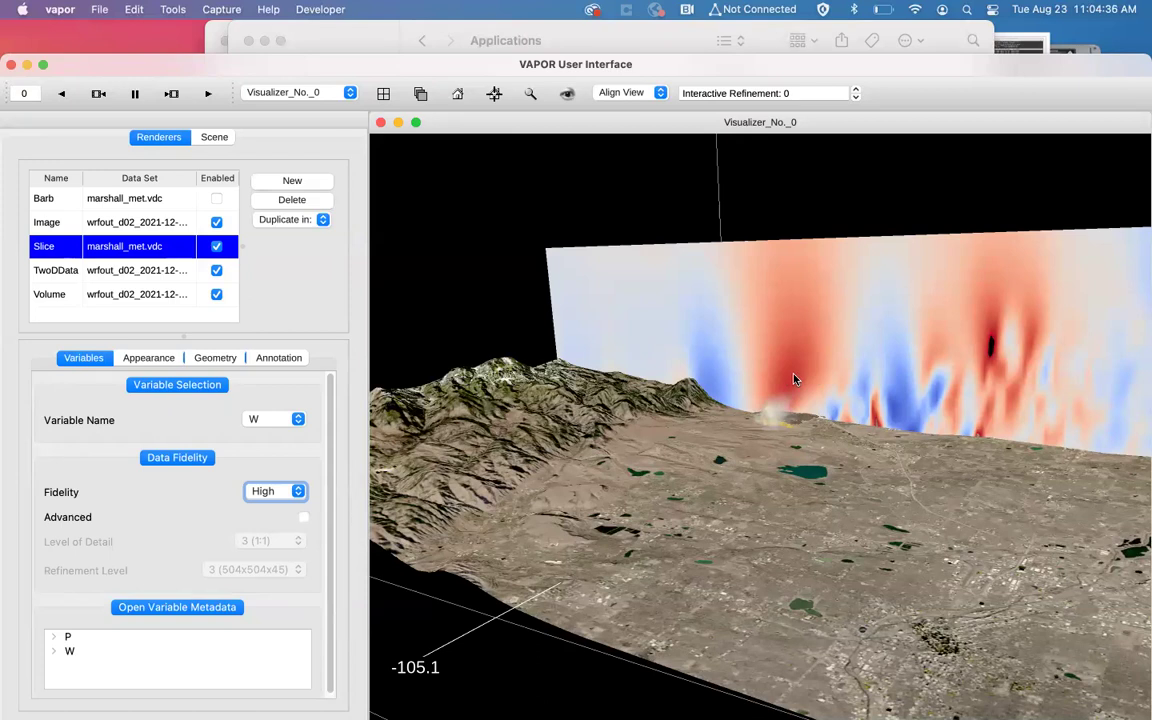
Step: Add a Flow renderer based on the marshall_met.vdc data set
{"action": "middle_click_drag", "start_coordinate": [776, 366], "coordinate": [762, 372]}
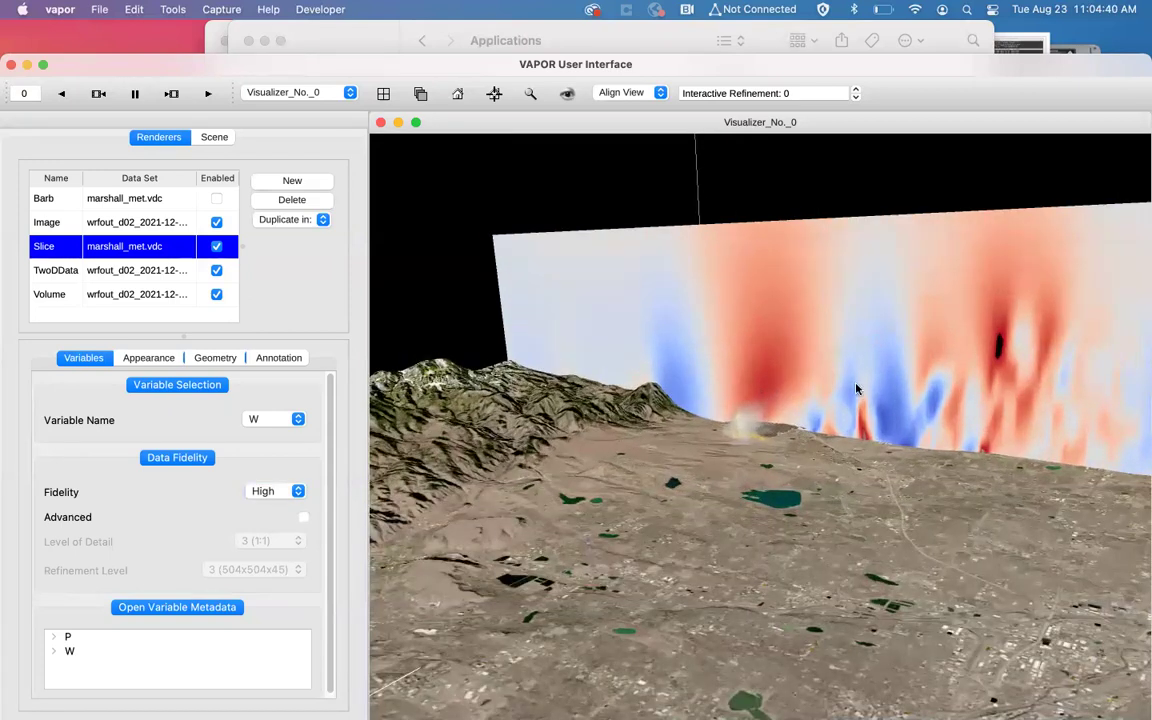
{"action": "left_click_drag", "start_coordinate": [859, 388], "coordinate": [868, 399]}
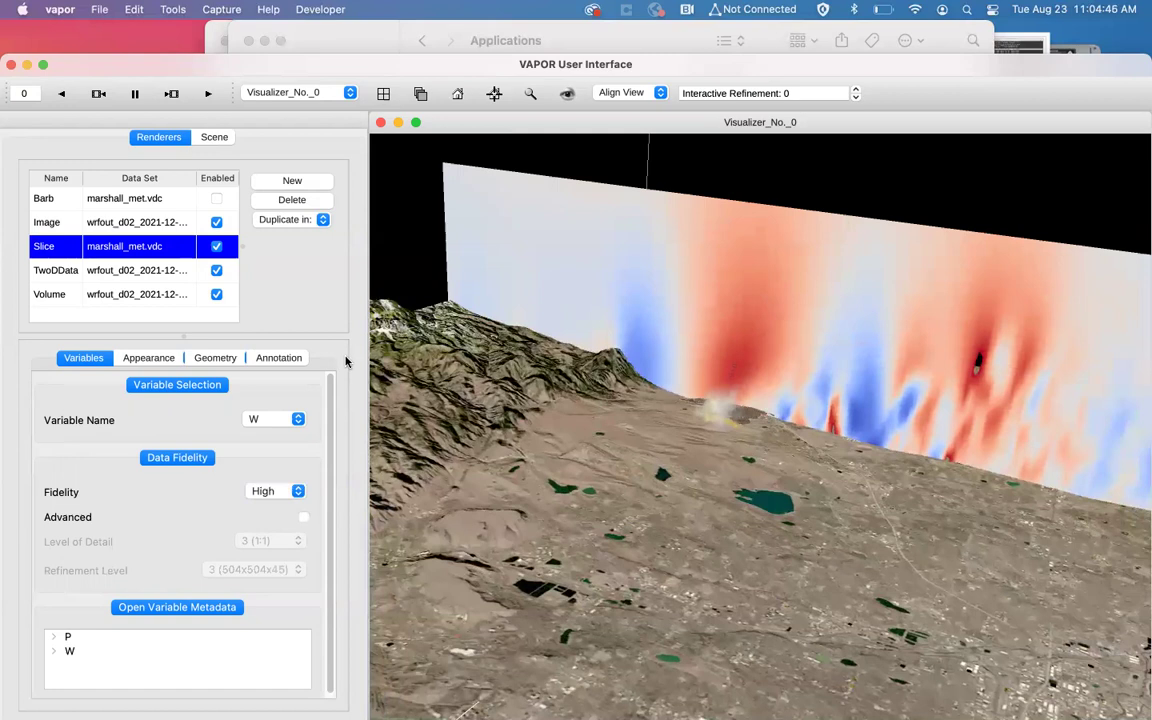
{"action": "left_click", "coordinate": [291, 180]}
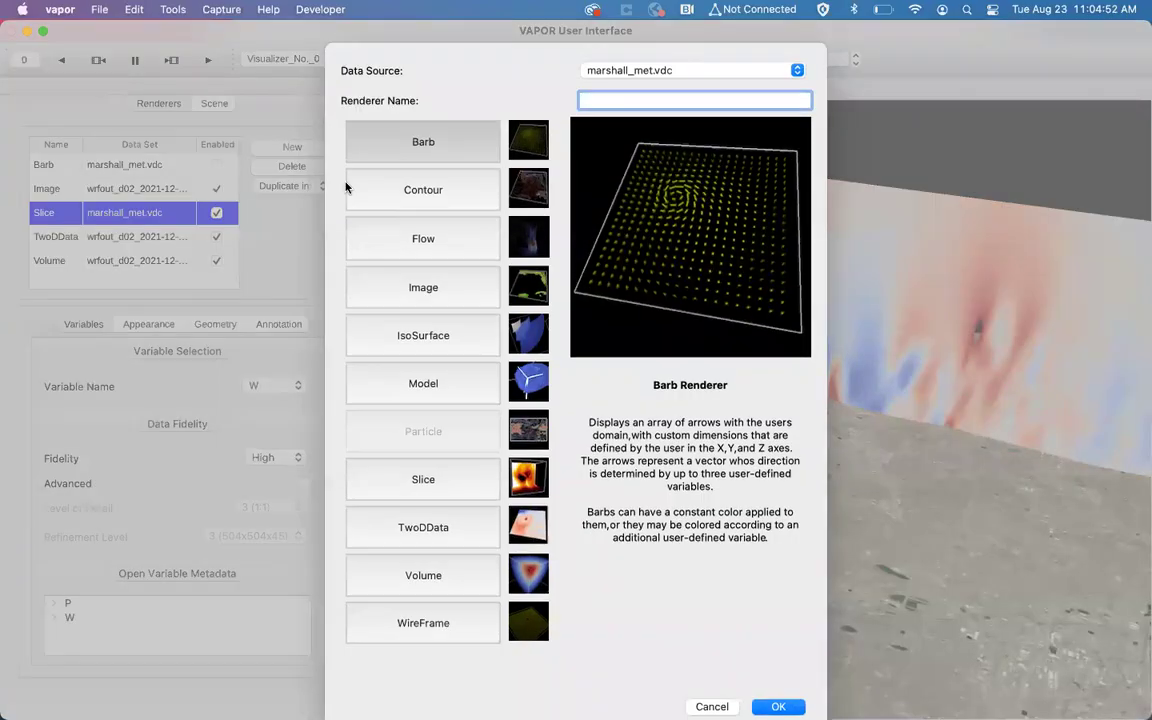
{"action": "left_click", "coordinate": [388, 225]}
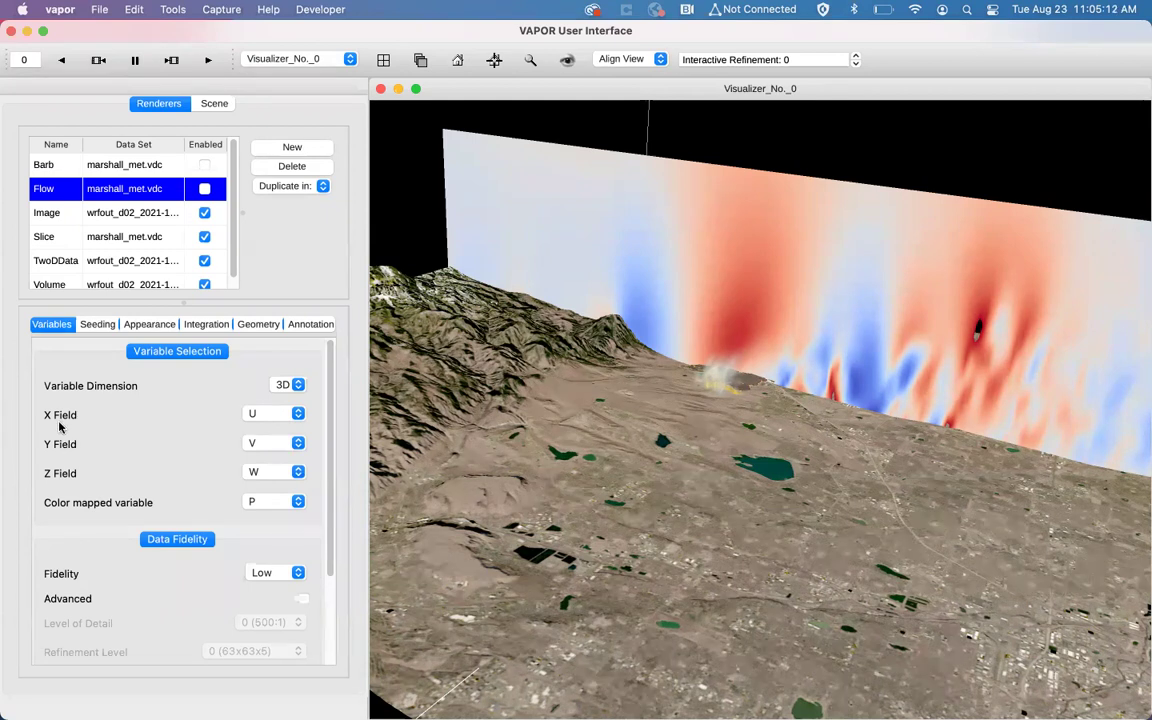
{"action": "left_click", "coordinate": [97, 328]}
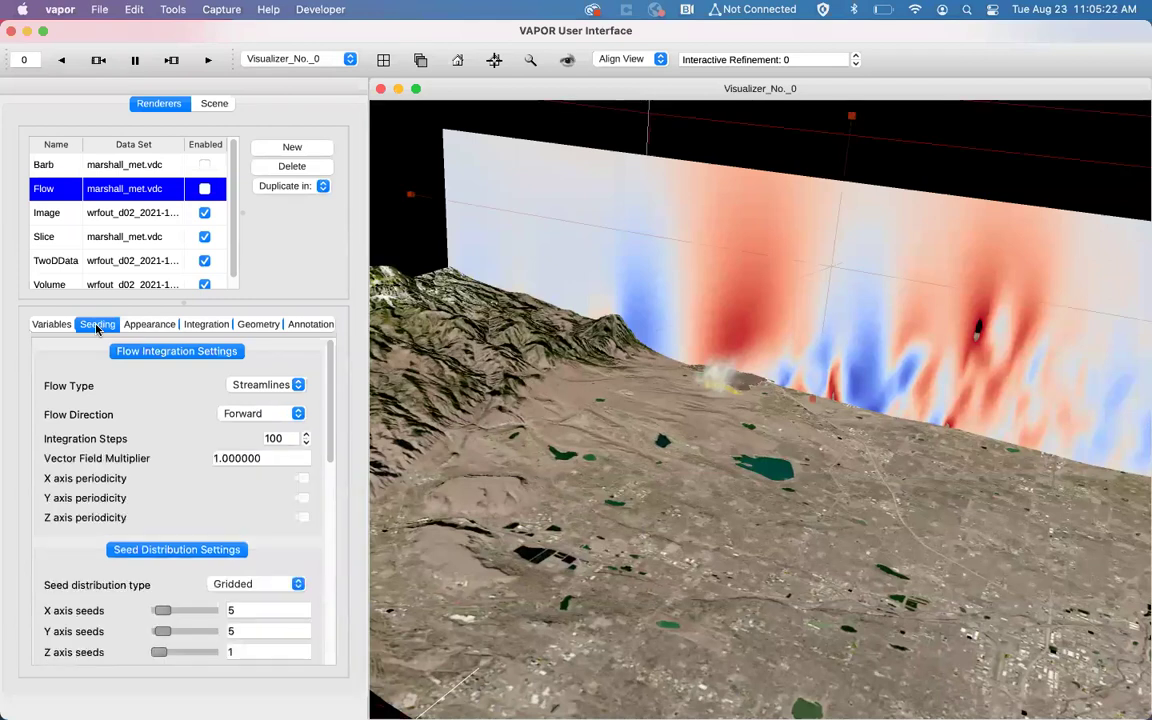
{"action": "left_click", "coordinate": [219, 328]}
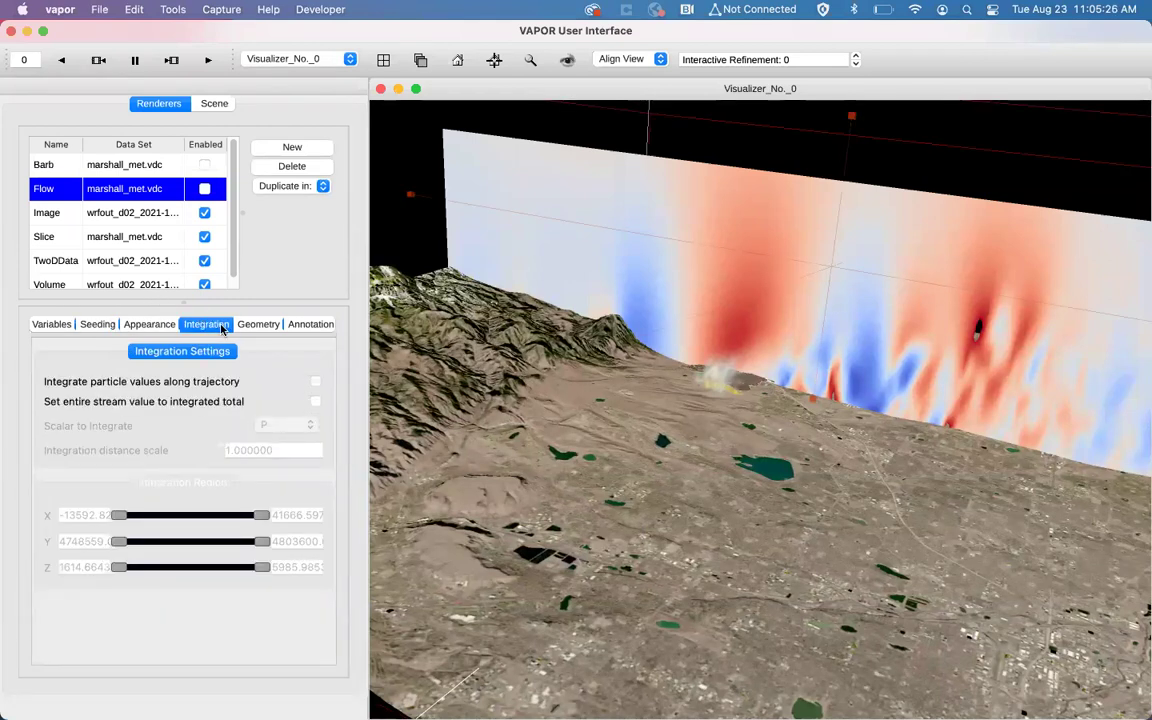
{"action": "left_click", "coordinate": [43, 328]}
{"action": "left_click", "coordinate": [148, 326]}
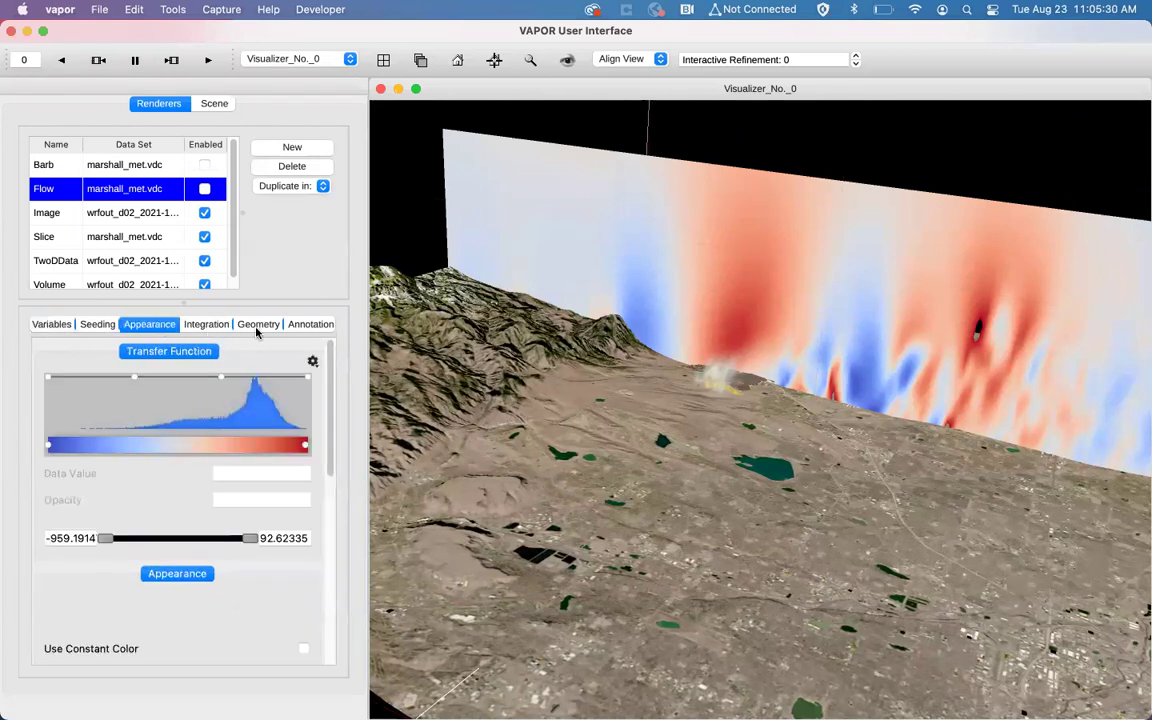
Step: Limit the Flow renderer's region by copying the region from the wrfout_d02_2021-12-31_02_55_00 Volume renderer
{"action": "left_click", "coordinate": [256, 328]}
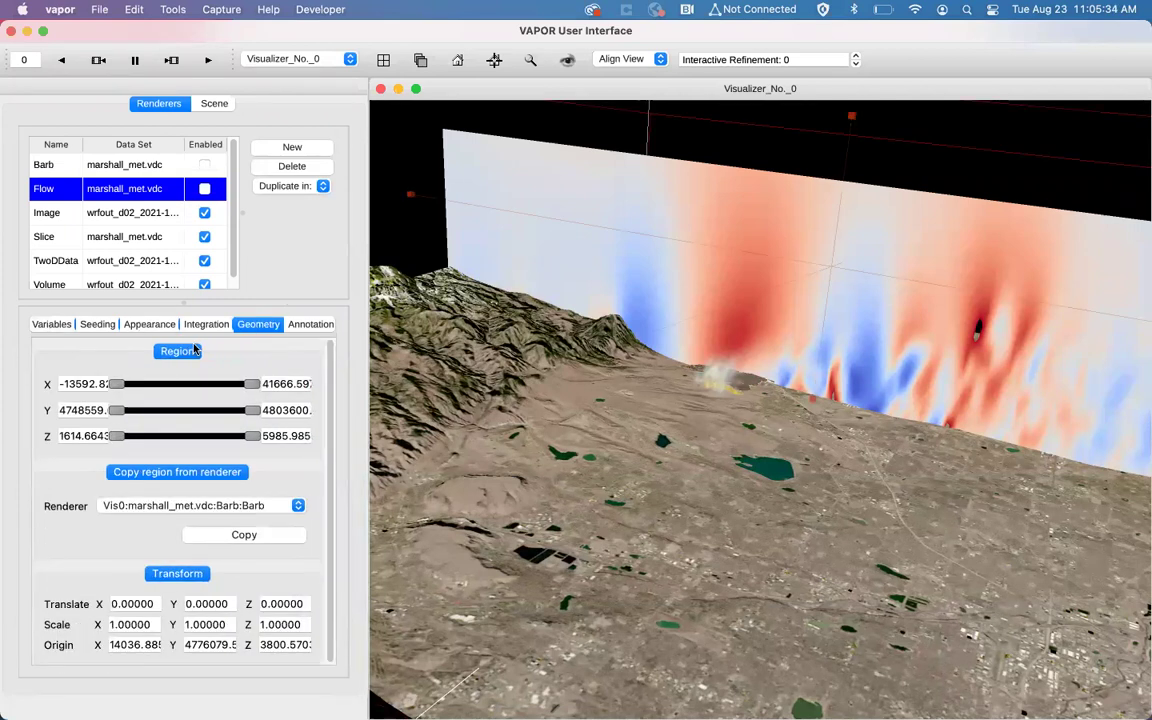
{"action": "mouse_move", "coordinate": [250, 415]}
{"action": "left_click_drag", "start_coordinate": [252, 410], "coordinate": [303, 404]}
{"action": "left_click", "coordinate": [254, 515]}
{"action": "left_click", "coordinate": [253, 509]}
{"action": "left_click", "coordinate": [225, 507]}
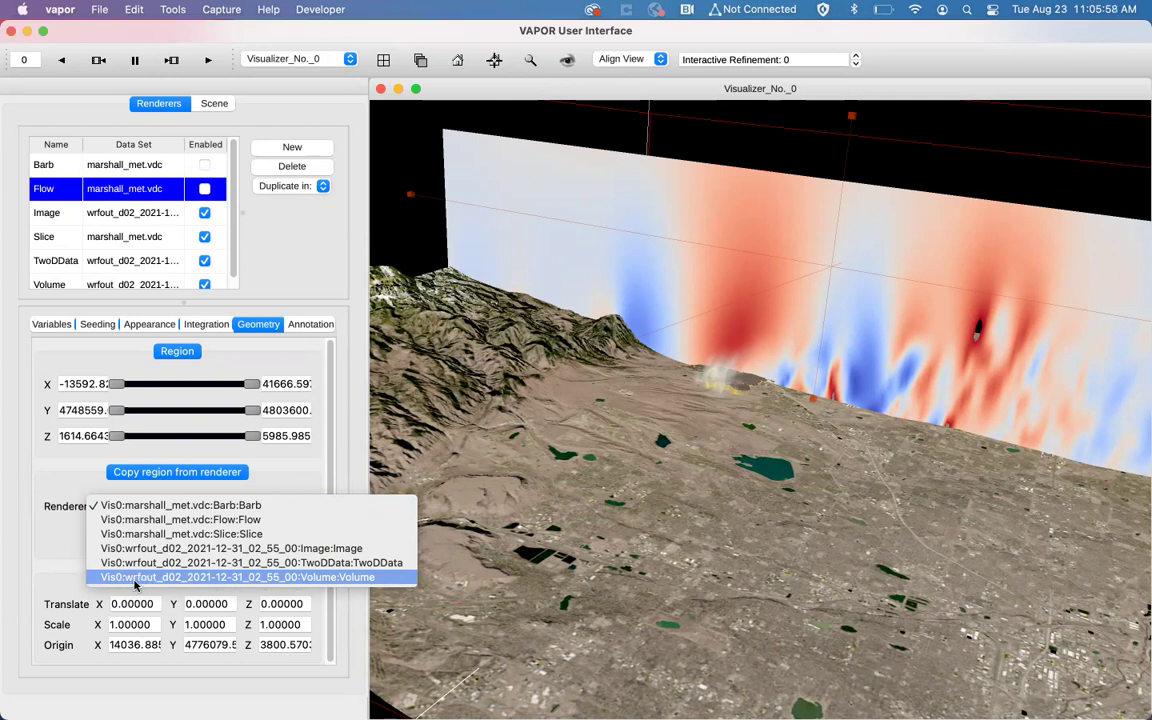
{"action": "left_click", "coordinate": [330, 578]}
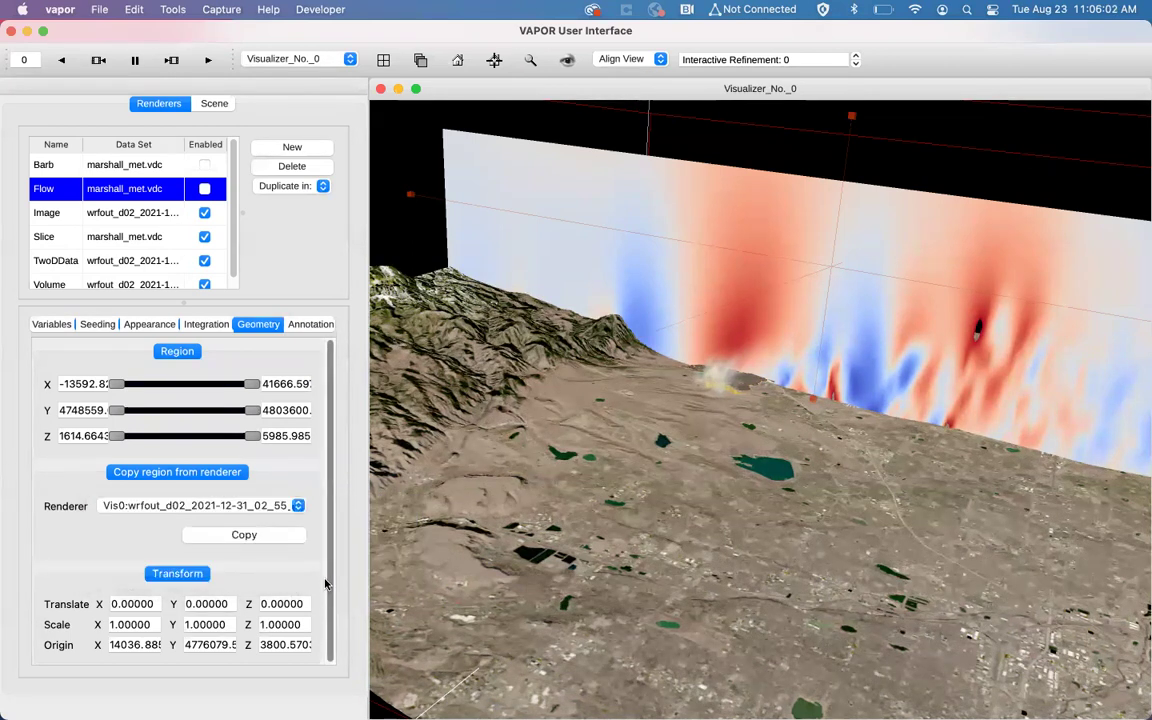
{"action": "left_click", "coordinate": [251, 537]}
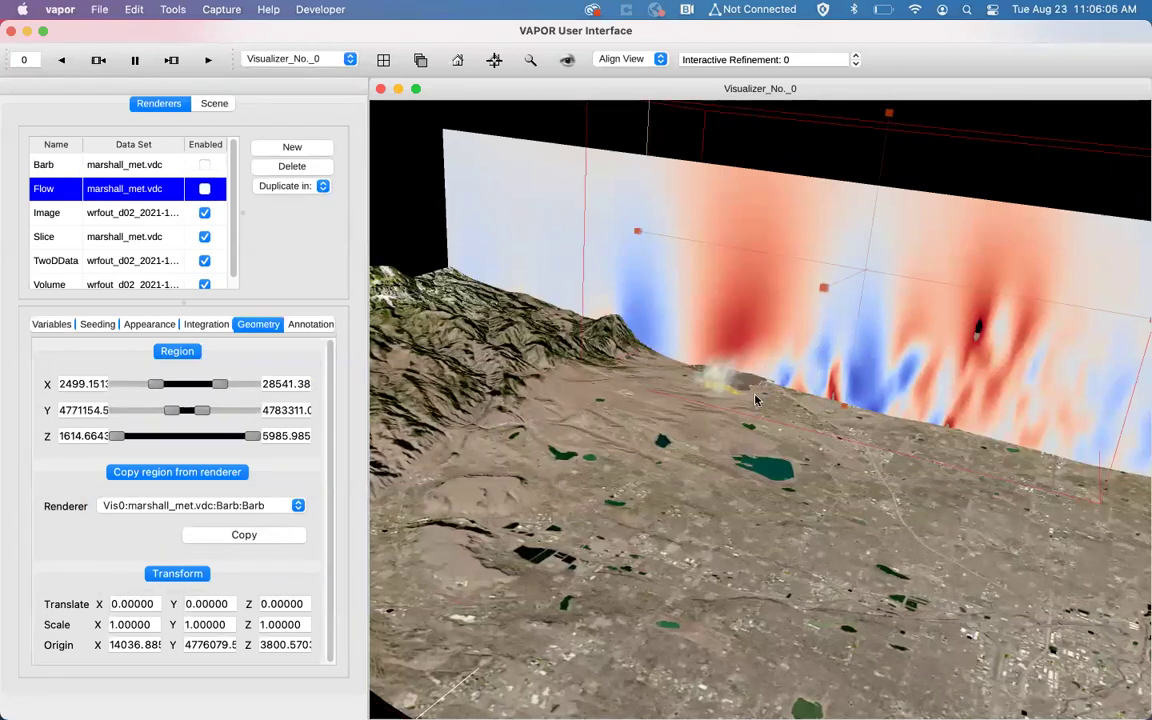
Step: Review the Flow renderer's integration settings: flow type and direction options, integration steps, vector field multiplier and axis periodicity
{"action": "left_click_drag", "start_coordinate": [722, 290], "coordinate": [660, 435]}
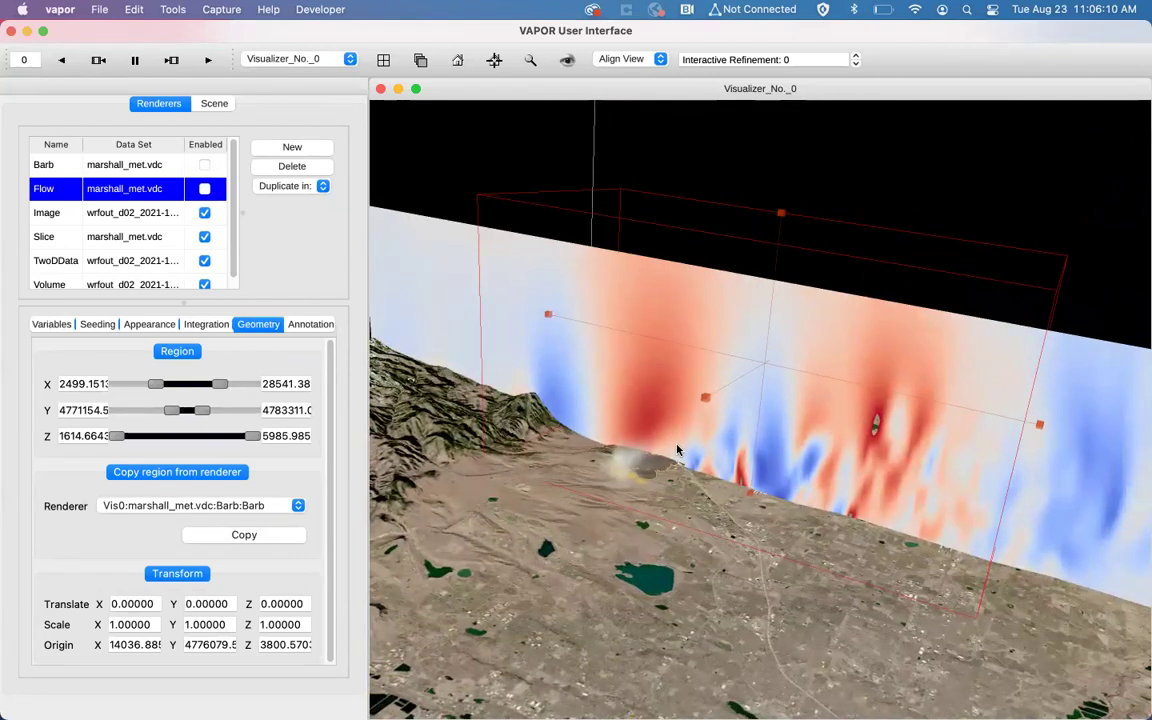
{"action": "left_click", "coordinate": [96, 327]}
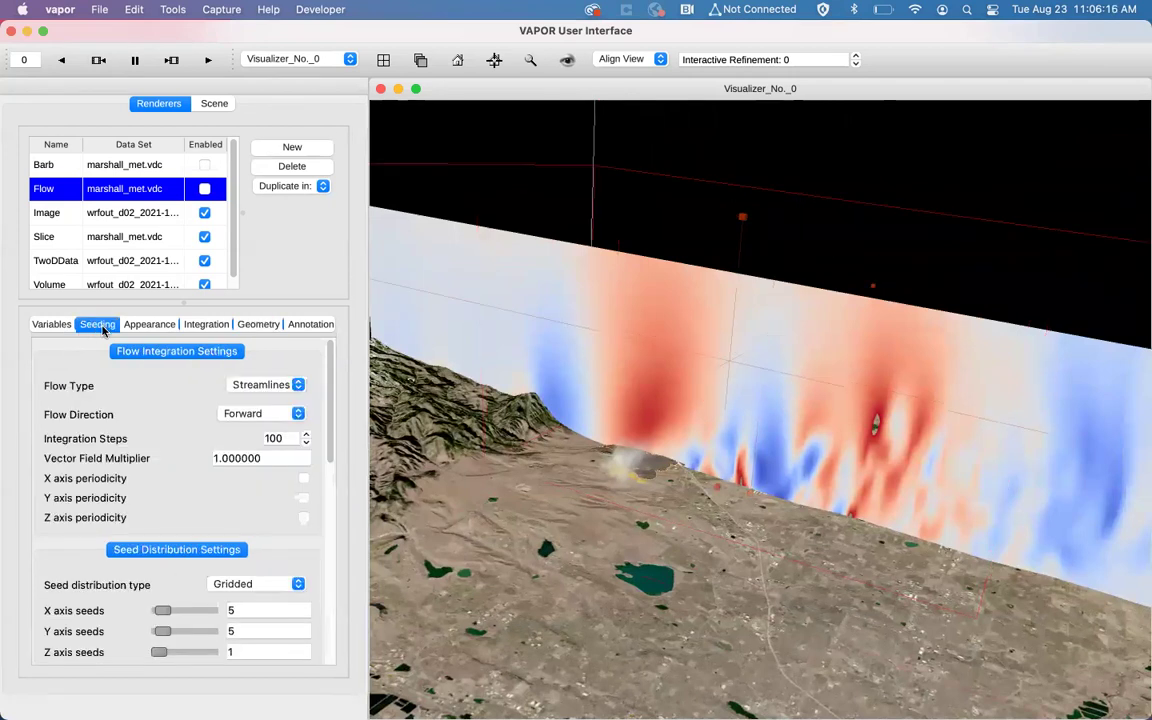
{"action": "left_click", "coordinate": [272, 386]}
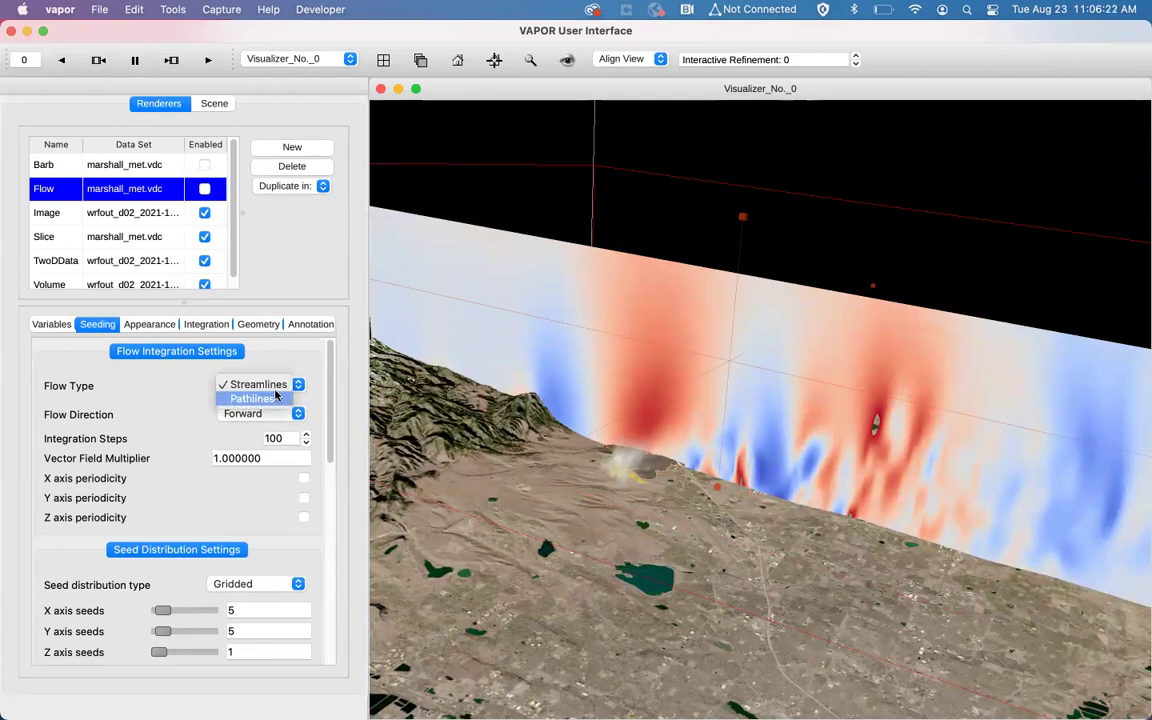
{"action": "left_click", "coordinate": [278, 387]}
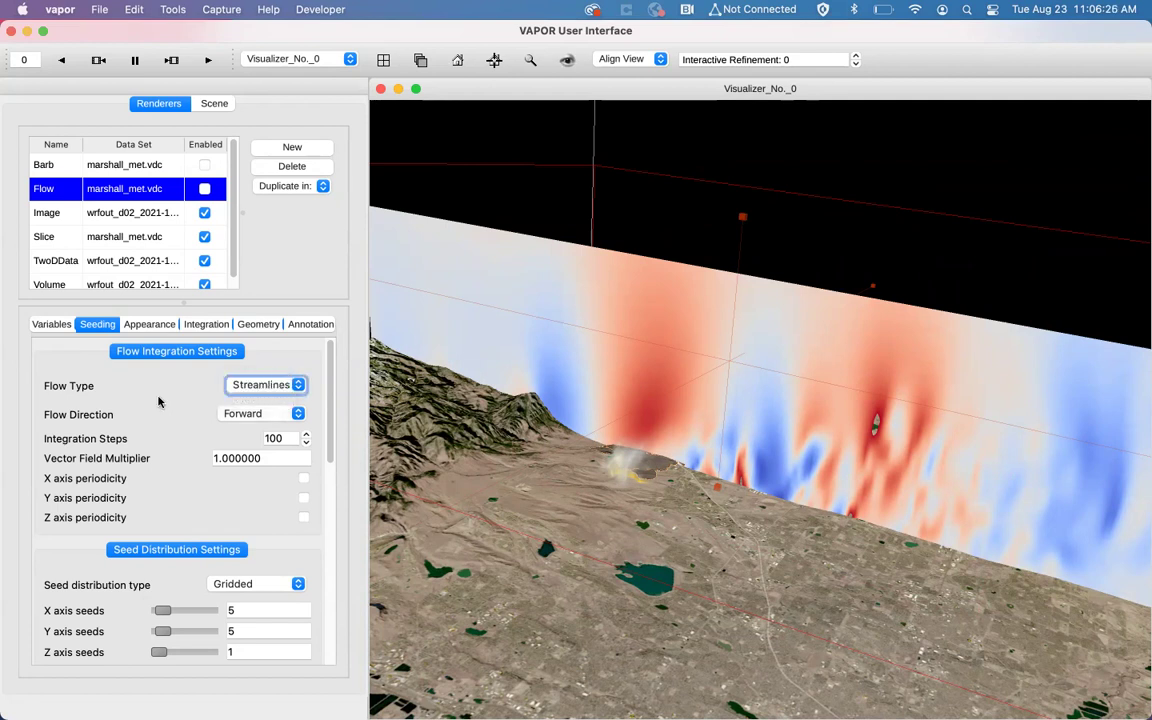
{"action": "left_click", "coordinate": [270, 414]}
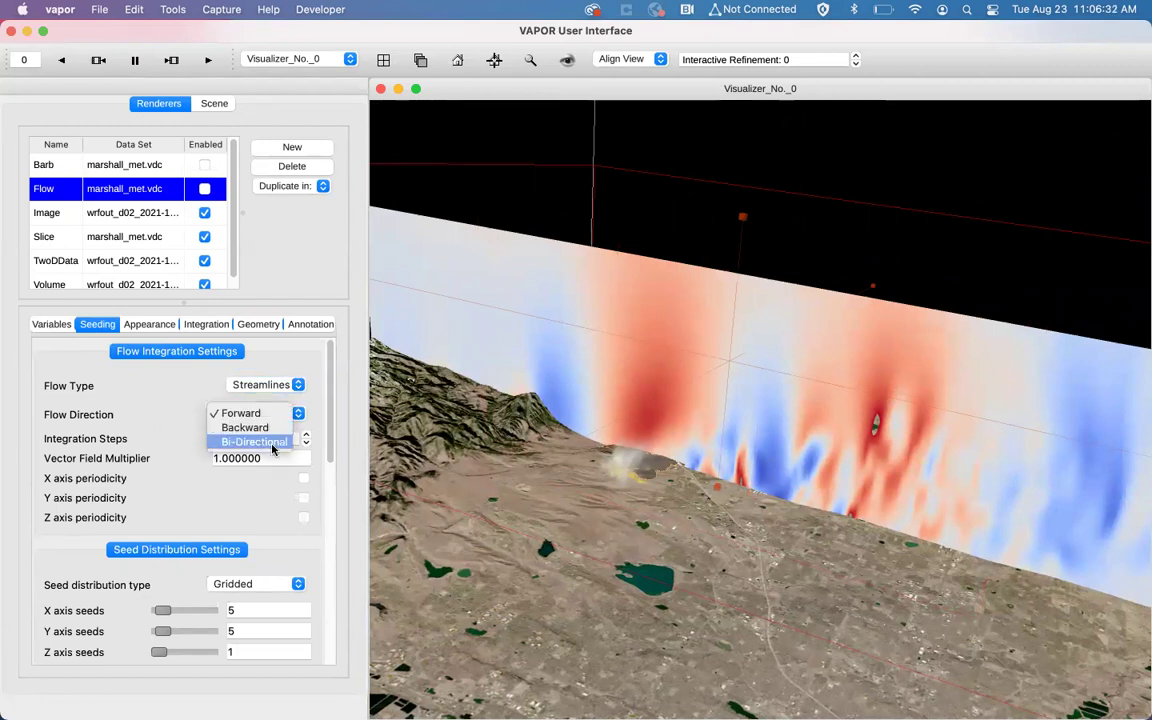
{"action": "key", "text": "Escape"}
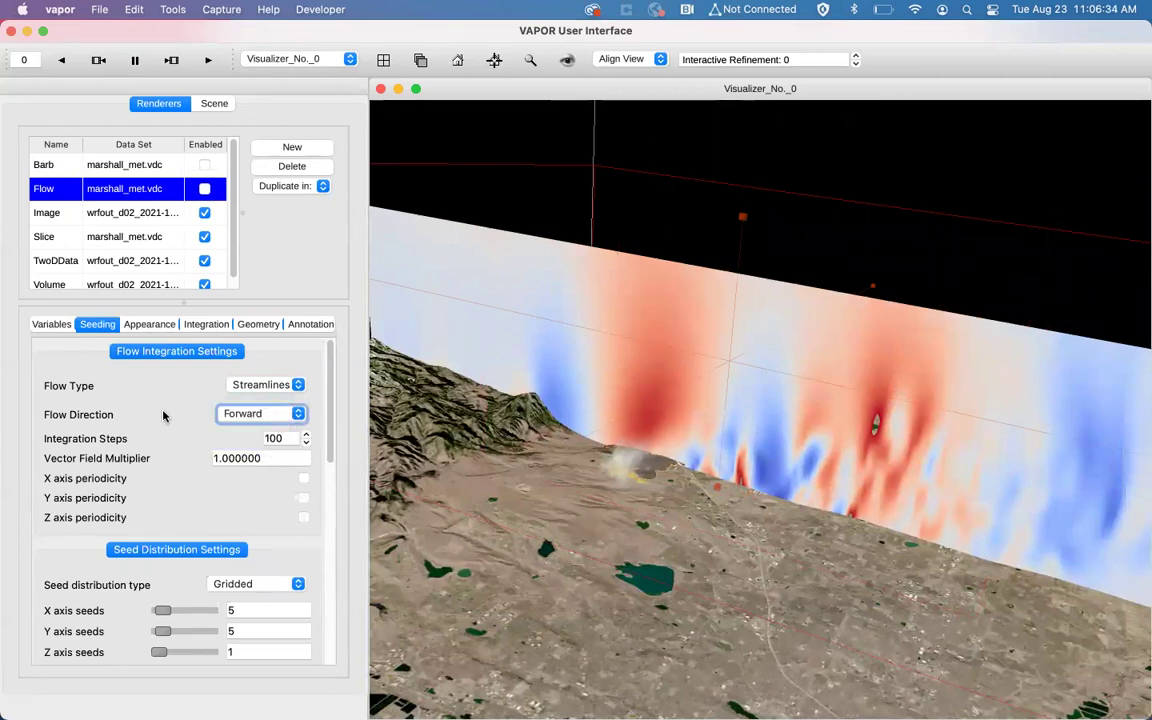
{"action": "key", "text": "Tab"}
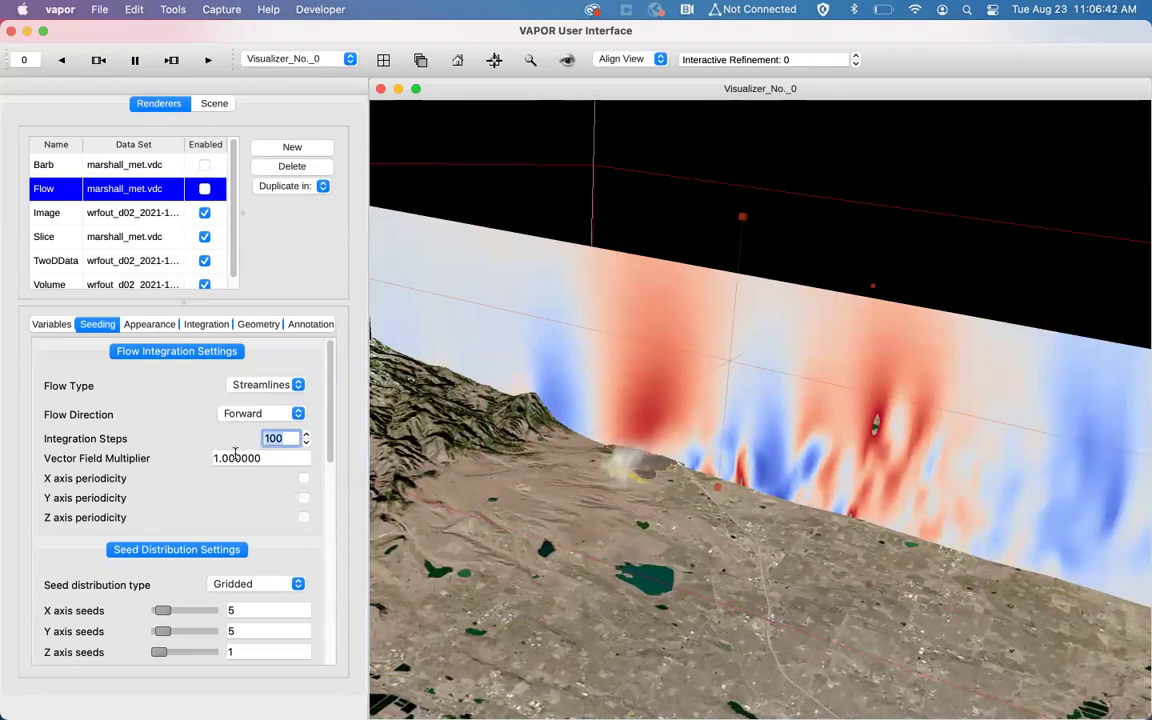
{"action": "key", "text": "Tab"}
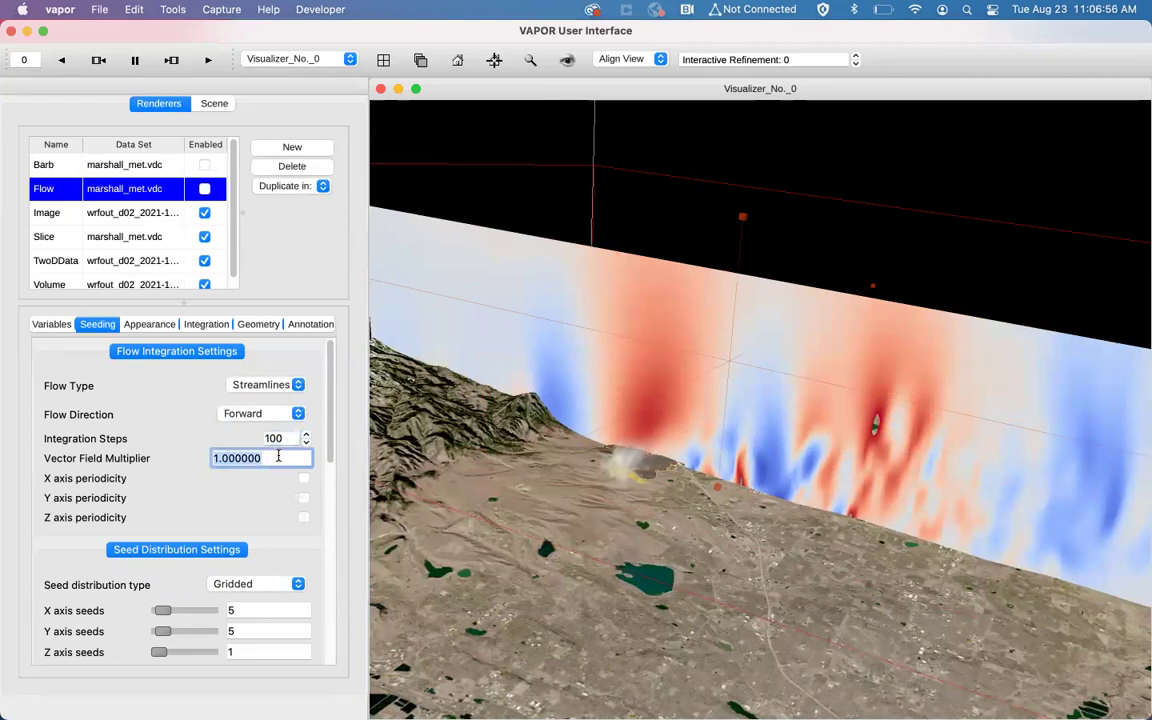
{"action": "left_click", "coordinate": [279, 457]}
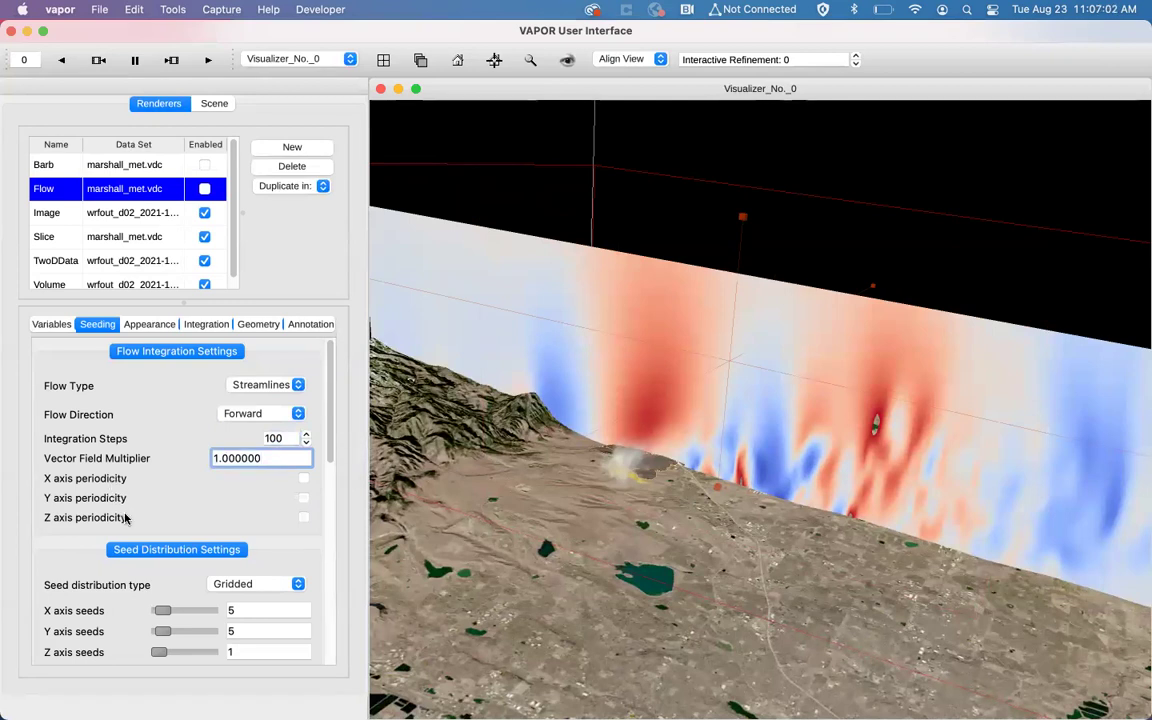
{"action": "scroll", "coordinate": [552, 420], "scroll_direction": "down", "scroll_amount": 3}
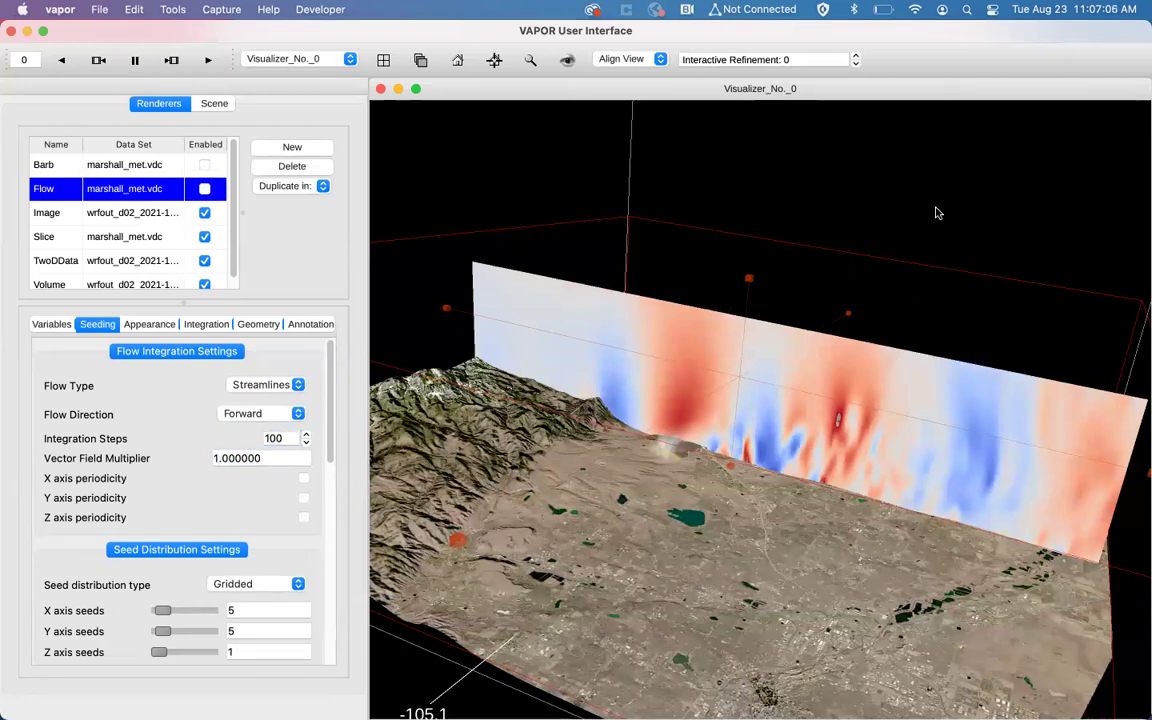
Step: Review the Flow renderer's seed distribution type and its X, Y and Z axis seed counts
{"action": "scroll", "coordinate": [679, 563], "scroll_direction": "down", "scroll_amount": 3}
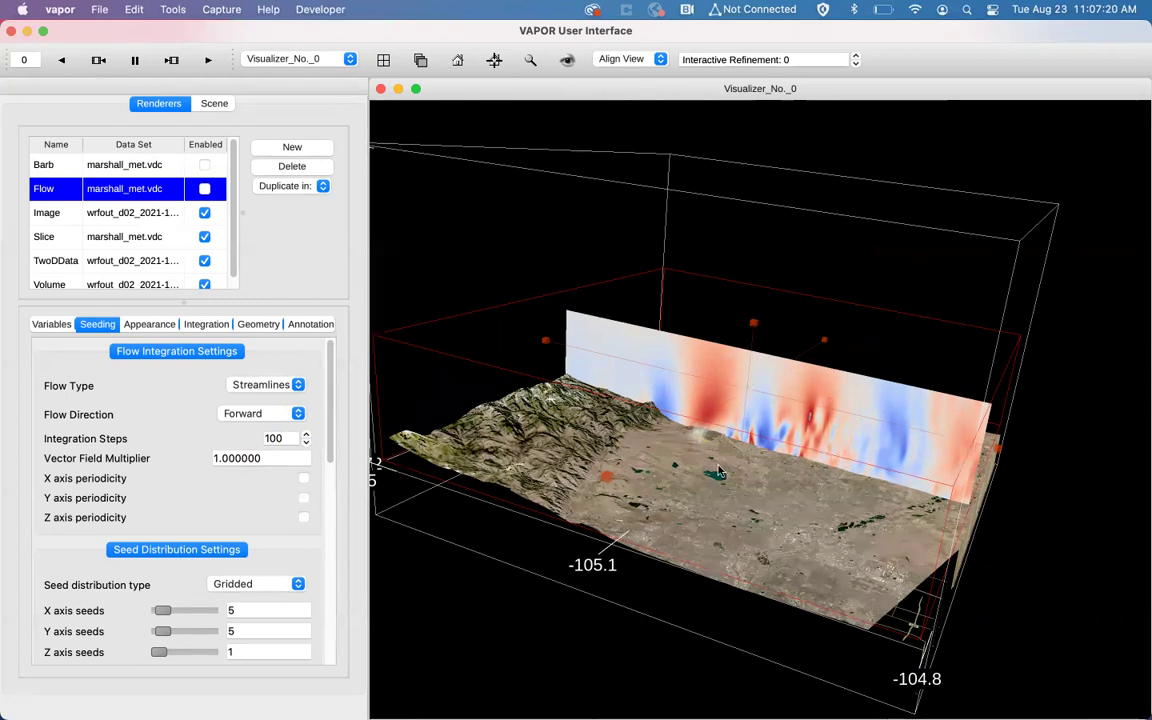
{"action": "scroll", "coordinate": [331, 391], "scroll_direction": "down", "scroll_amount": 3}
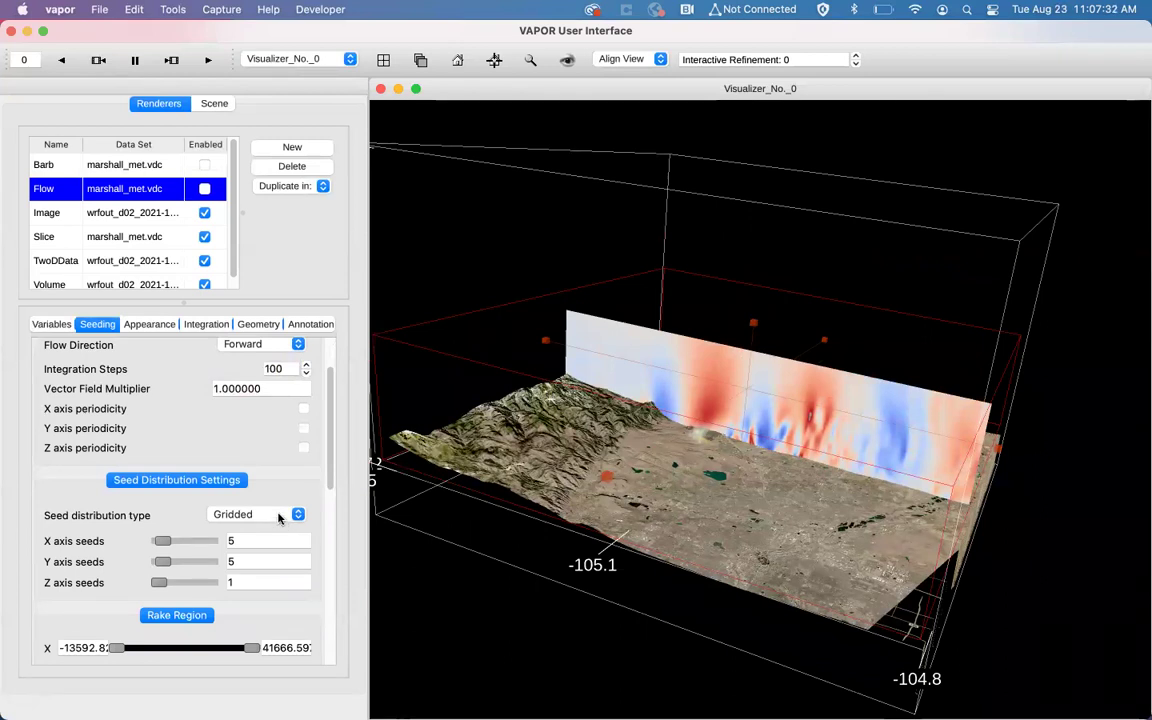
{"action": "double_click", "coordinate": [247, 540]}
{"action": "double_click", "coordinate": [250, 561]}
{"action": "left_click", "coordinate": [249, 582]}
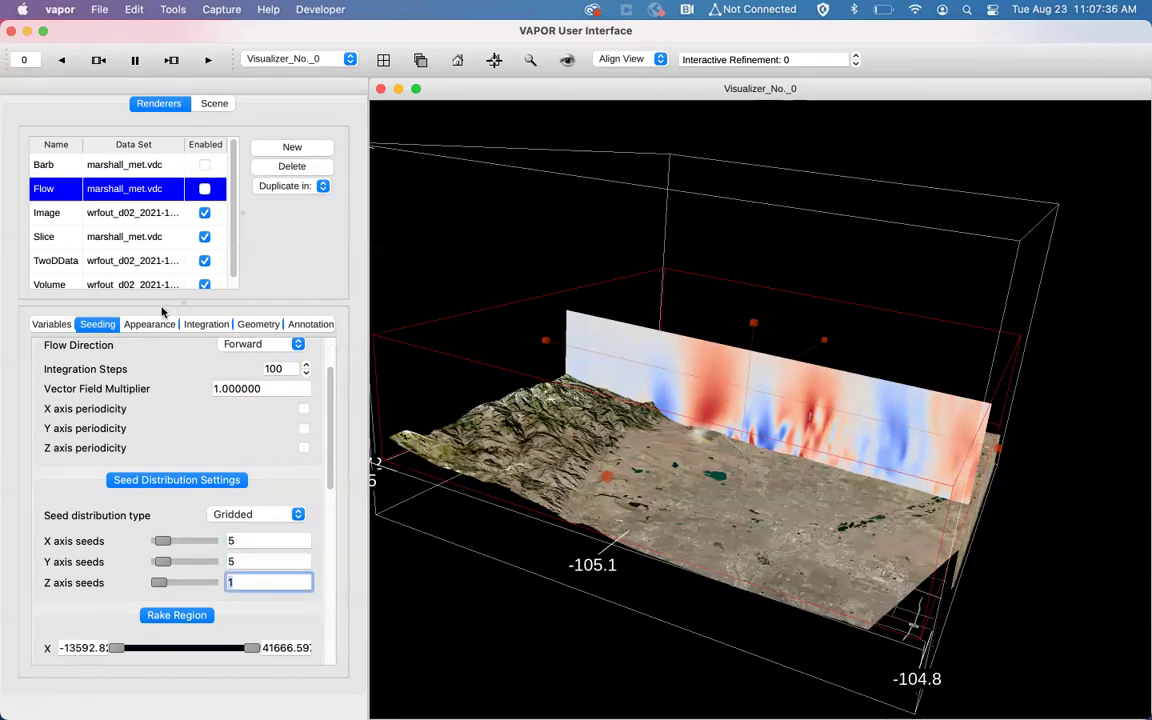
Step: Enable the Flow renderer and disable the marshall_met Slice renderer so the streamlines can be viewed alone
{"action": "left_click", "coordinate": [205, 190]}
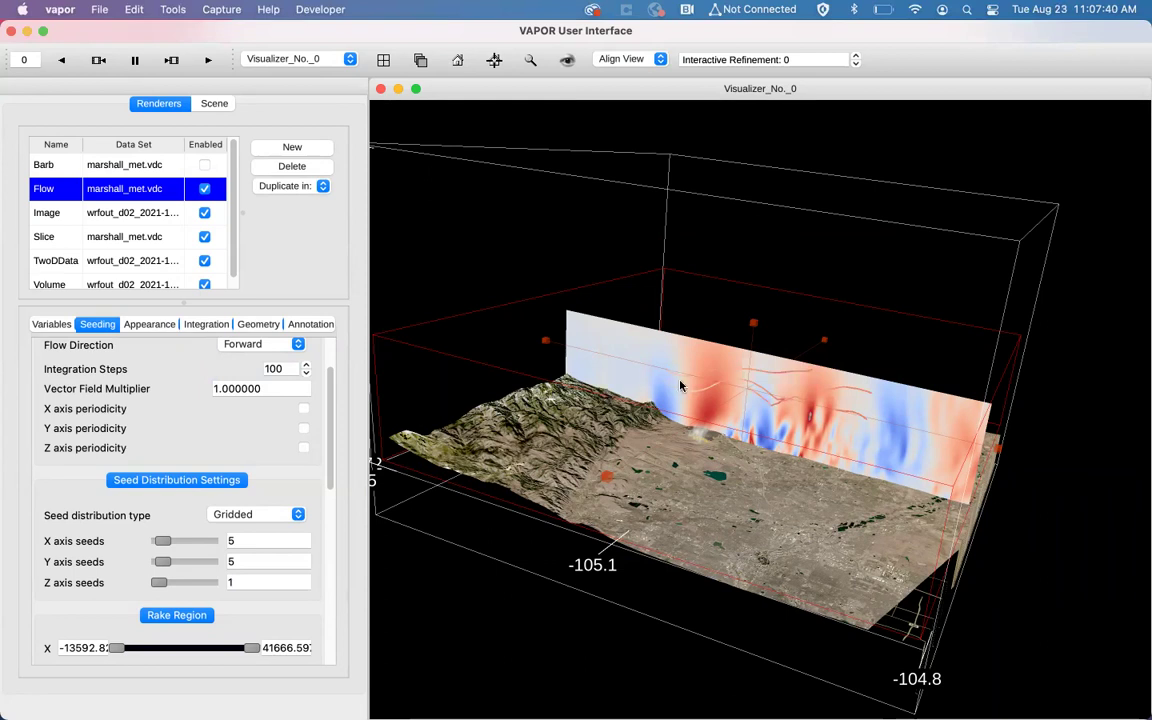
{"action": "left_click_drag", "start_coordinate": [720, 409], "coordinate": [709, 434]}
{"action": "right_click_drag", "start_coordinate": [709, 434], "coordinate": [702, 337]}
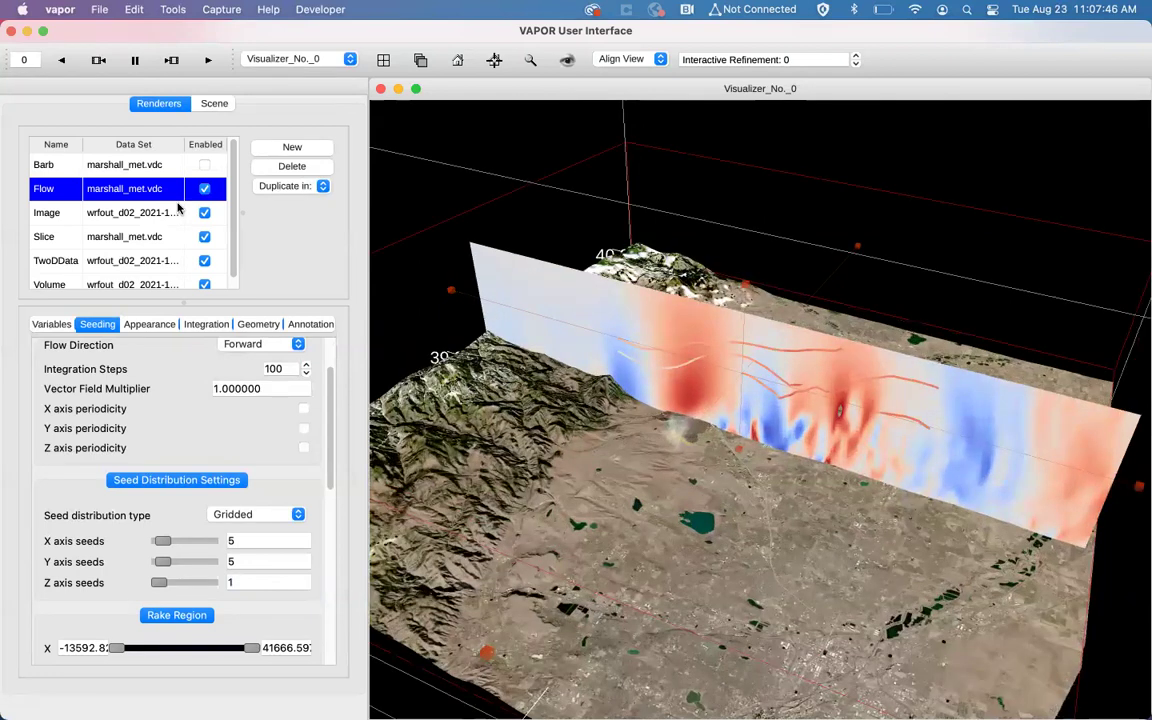
{"action": "left_click", "coordinate": [204, 237]}
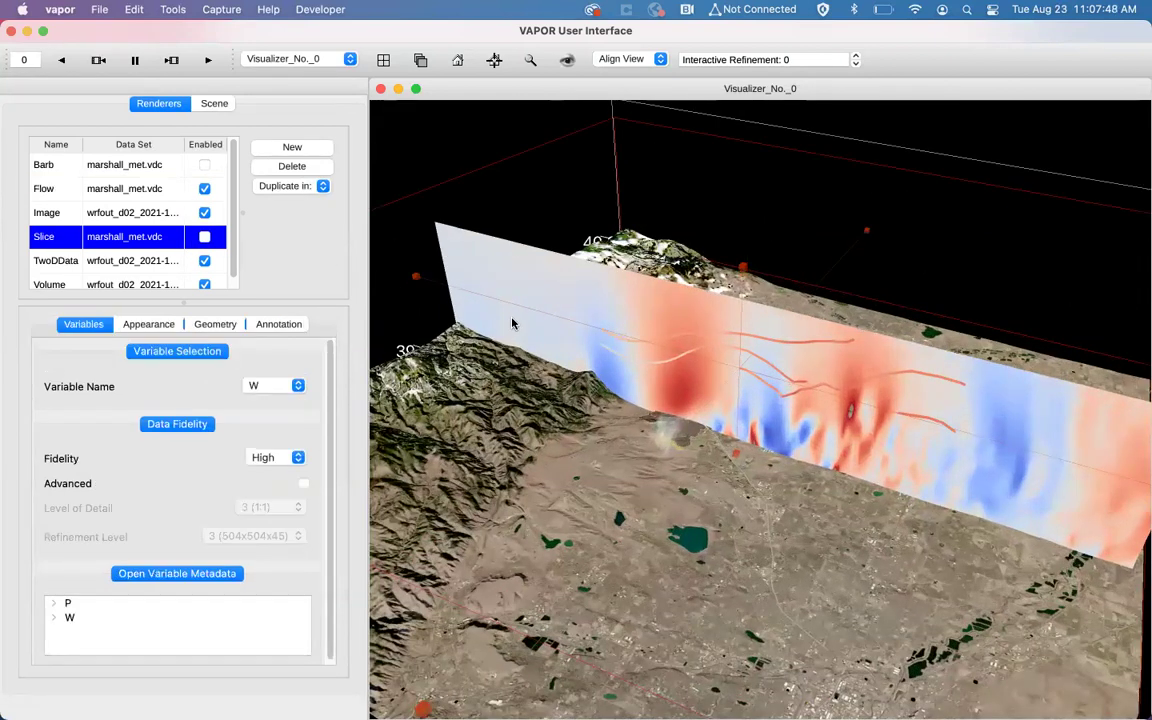
{"action": "left_click_drag", "start_coordinate": [828, 432], "coordinate": [761, 246]}
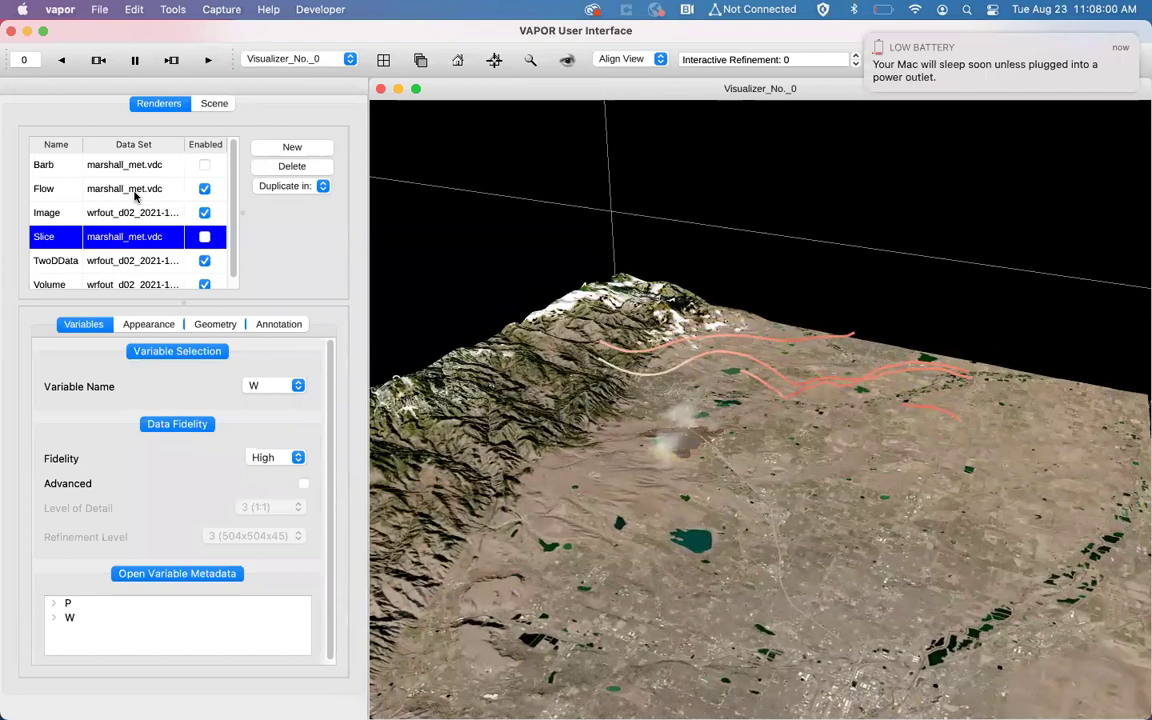
Step: Compare the Flow renderer's rake region for seeding with its geometry region
{"action": "left_click", "coordinate": [131, 188]}
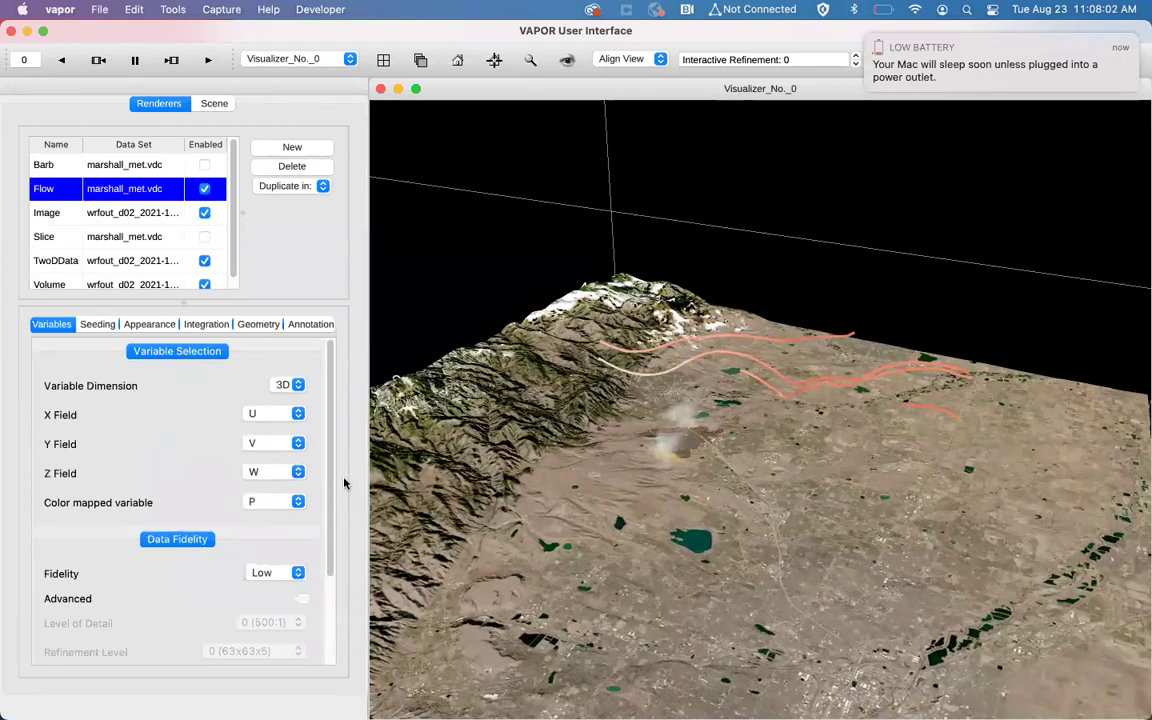
{"action": "left_click", "coordinate": [97, 324]}
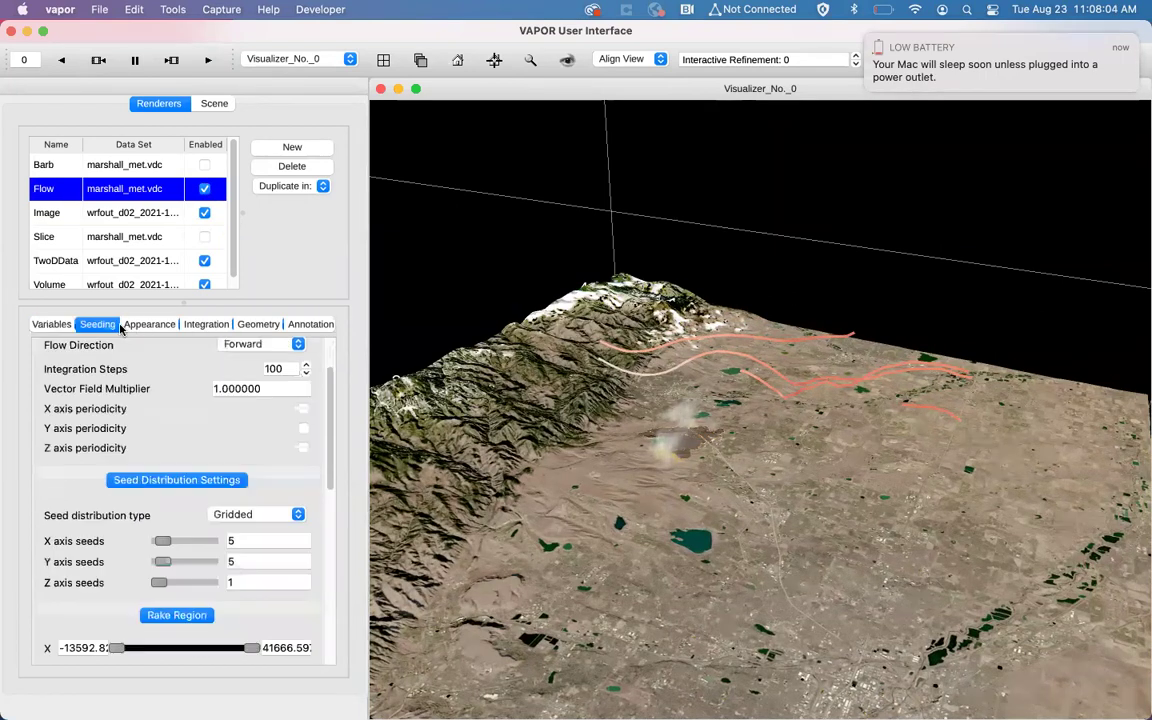
{"action": "scroll", "coordinate": [332, 424], "scroll_direction": "down", "scroll_amount": 3}
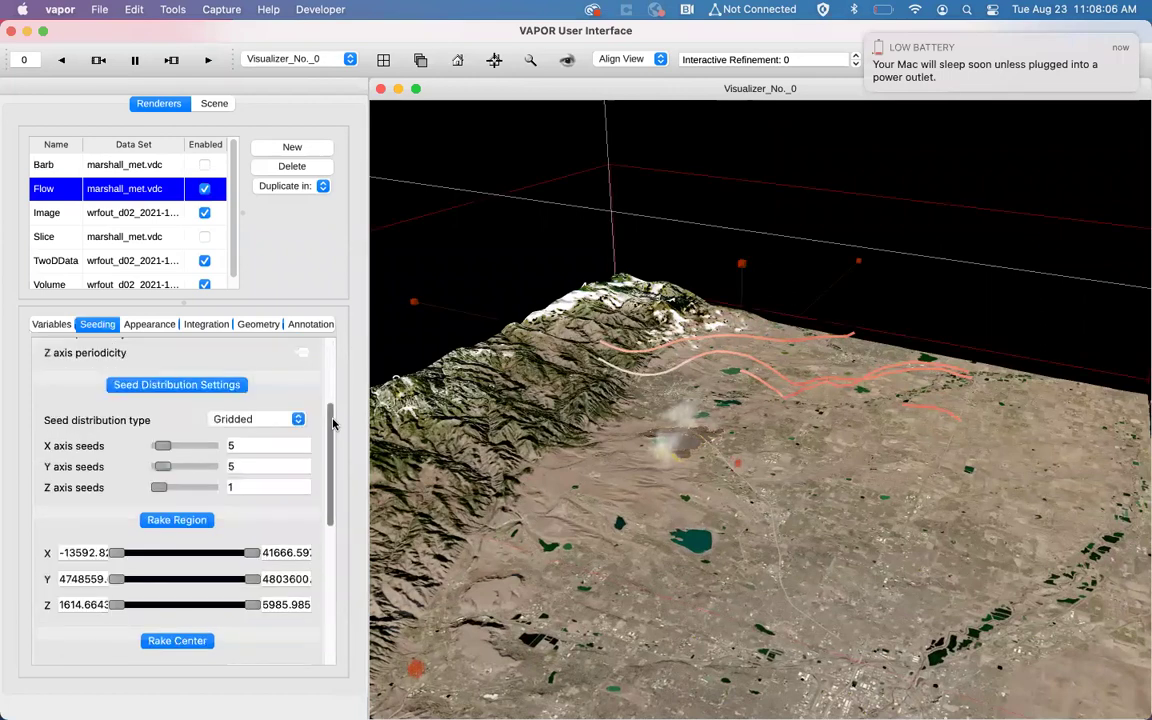
{"action": "scroll", "coordinate": [651, 446], "scroll_direction": "down", "scroll_amount": 5}
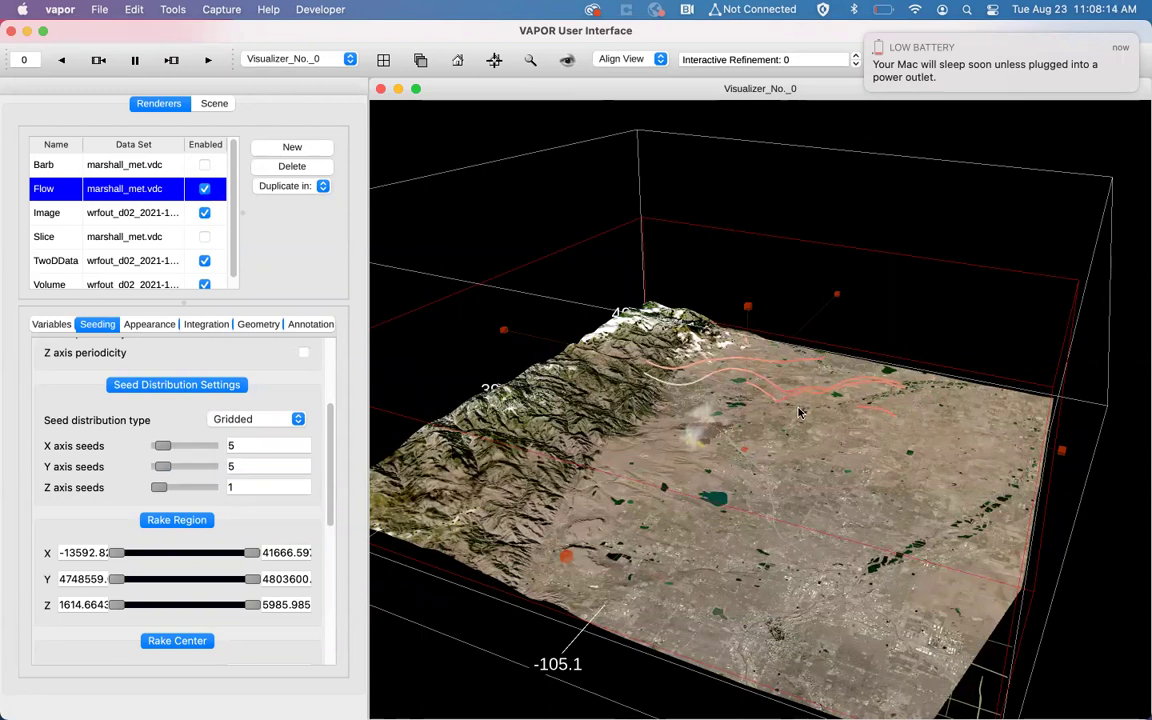
{"action": "left_click", "coordinate": [257, 325]}
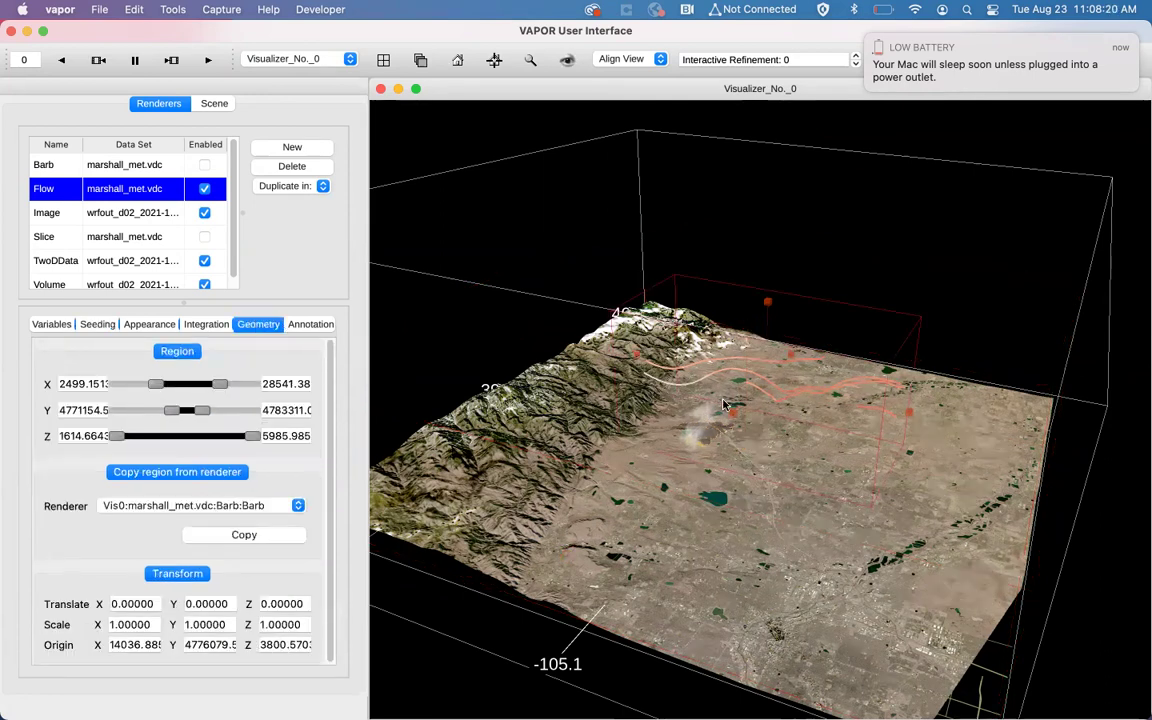
{"action": "left_click", "coordinate": [104, 324]}
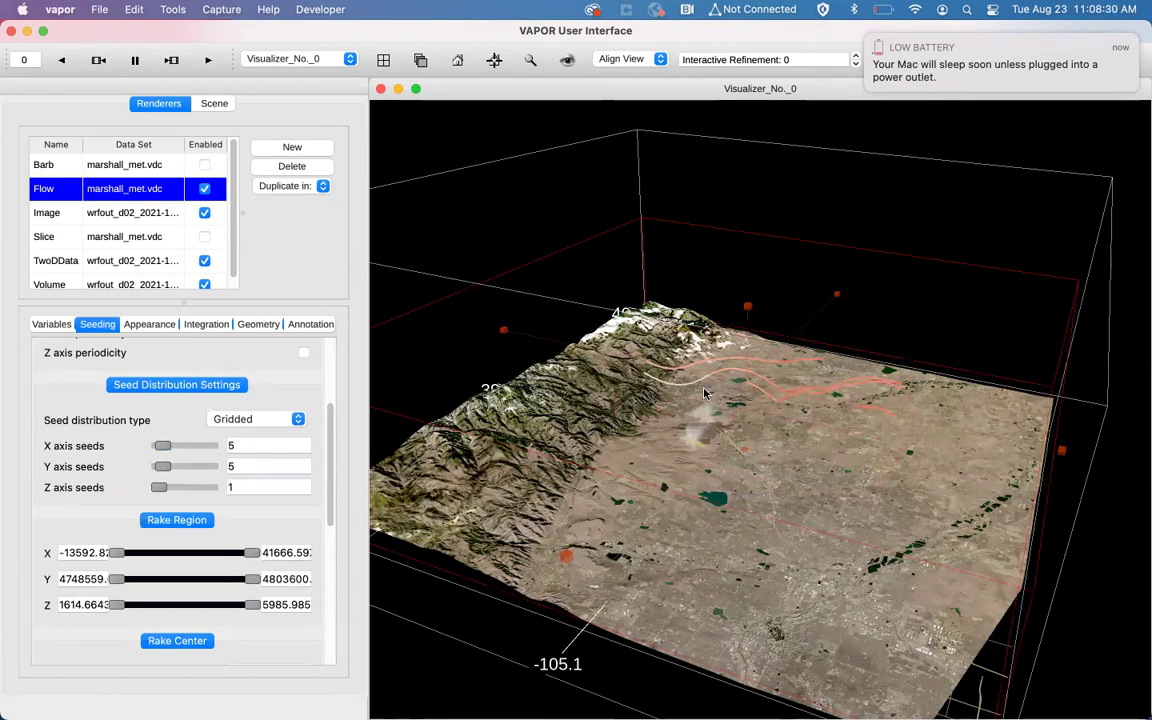
Step: Extend the Flow renderer's geometry region to the full X and Y extents of the data
{"action": "left_click", "coordinate": [252, 326]}
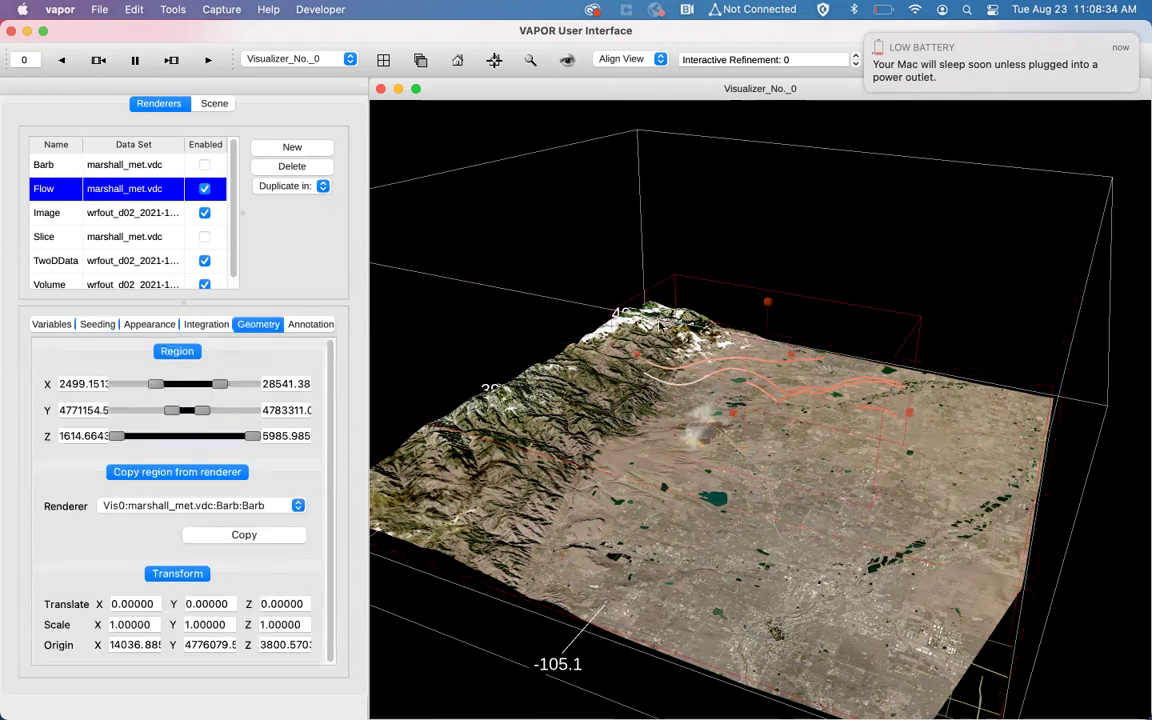
{"action": "left_click_drag", "start_coordinate": [200, 410], "coordinate": [334, 406]}
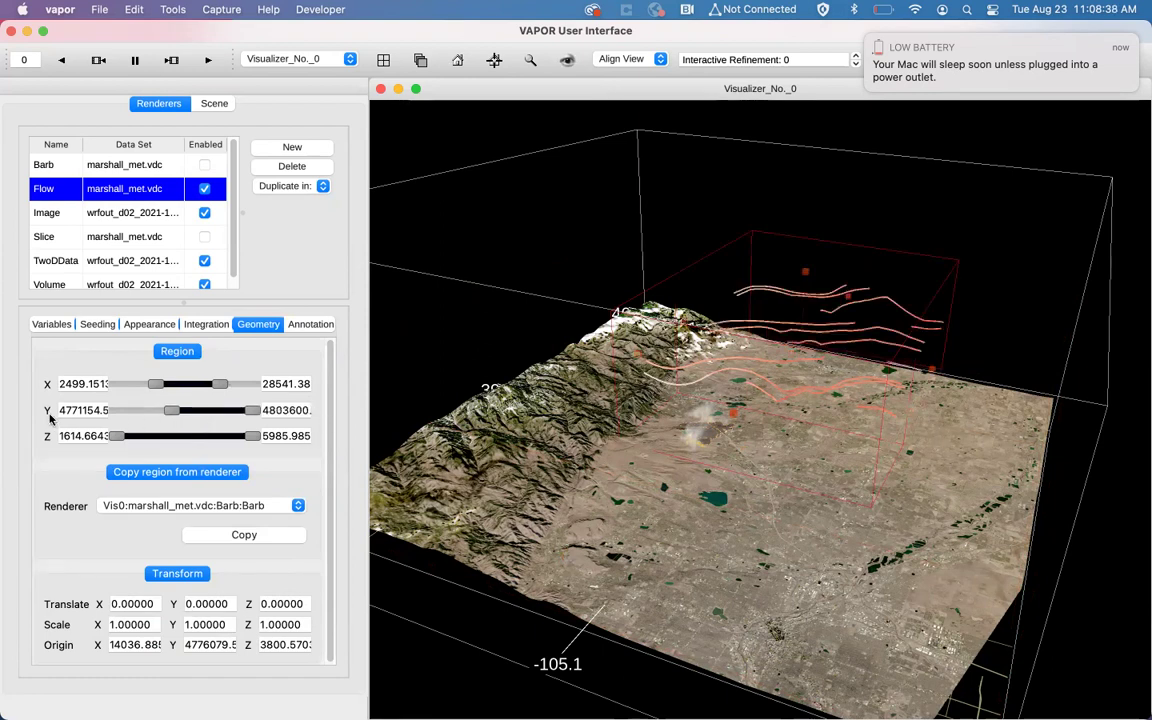
{"action": "left_click_drag", "start_coordinate": [173, 412], "coordinate": [118, 412]}
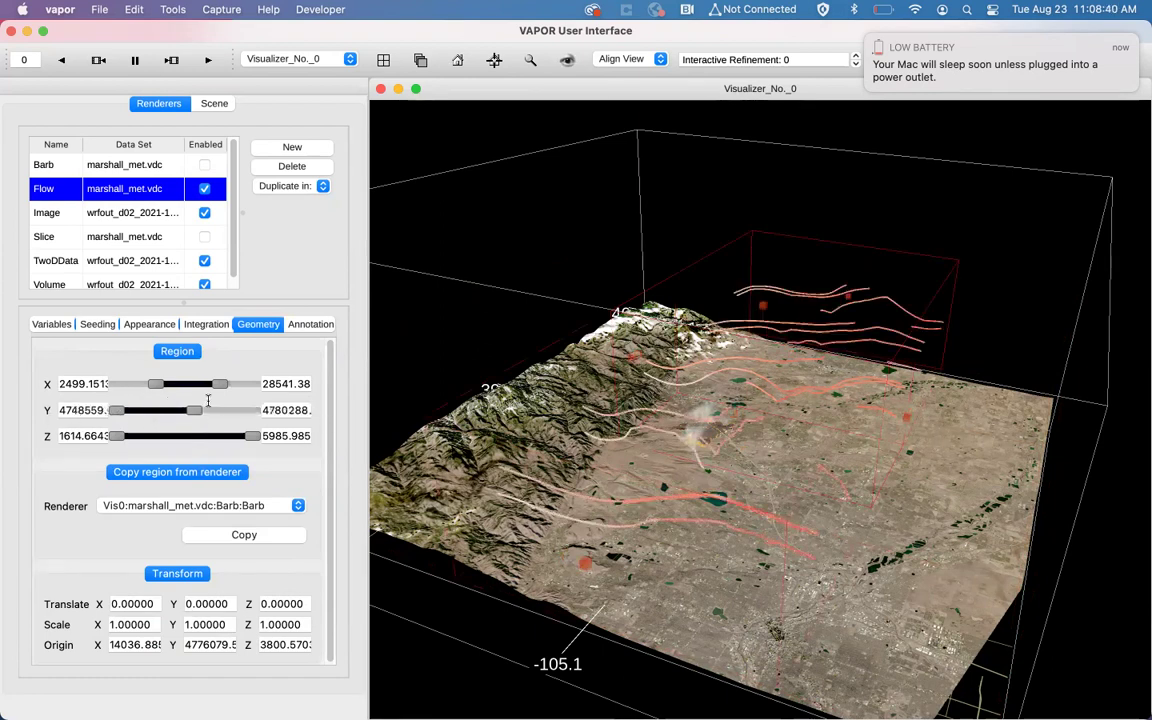
{"action": "left_click_drag", "start_coordinate": [198, 412], "coordinate": [253, 384]}
{"action": "left_click_drag", "start_coordinate": [124, 390], "coordinate": [112, 386]}
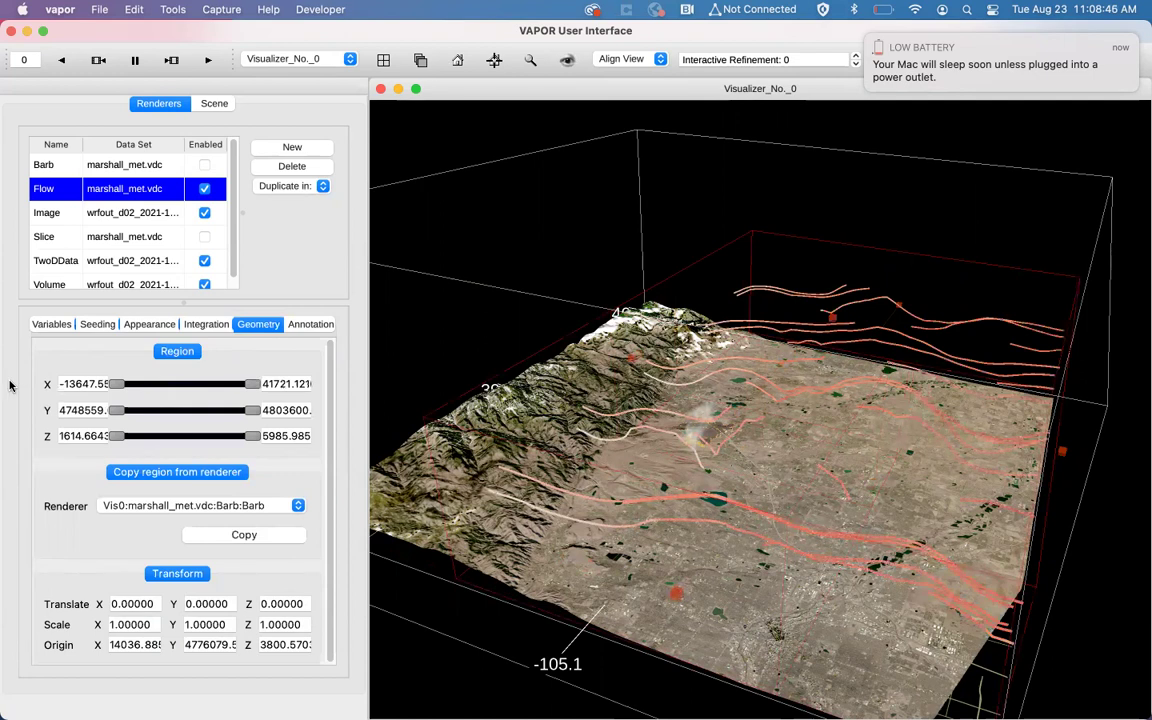
{"action": "left_click_drag", "start_coordinate": [644, 346], "coordinate": [705, 305]}
Step: Set the Flow renderer's integration steps to 50
{"action": "left_click", "coordinate": [96, 325]}
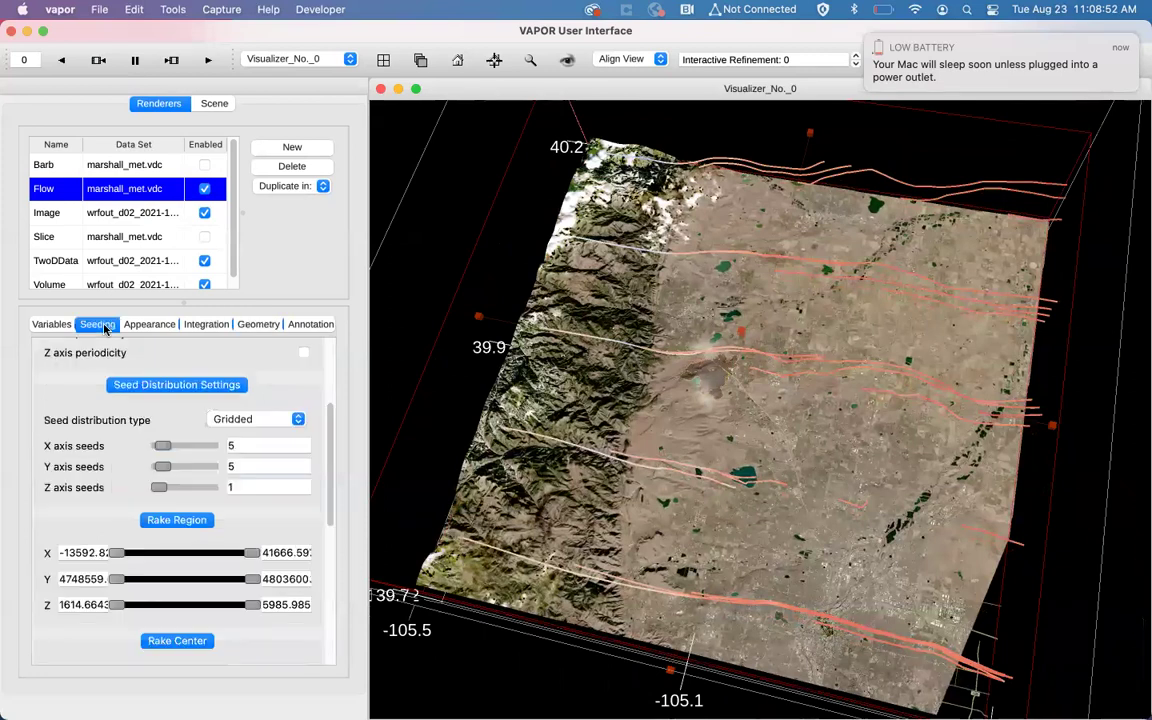
{"action": "left_click", "coordinate": [262, 446]}
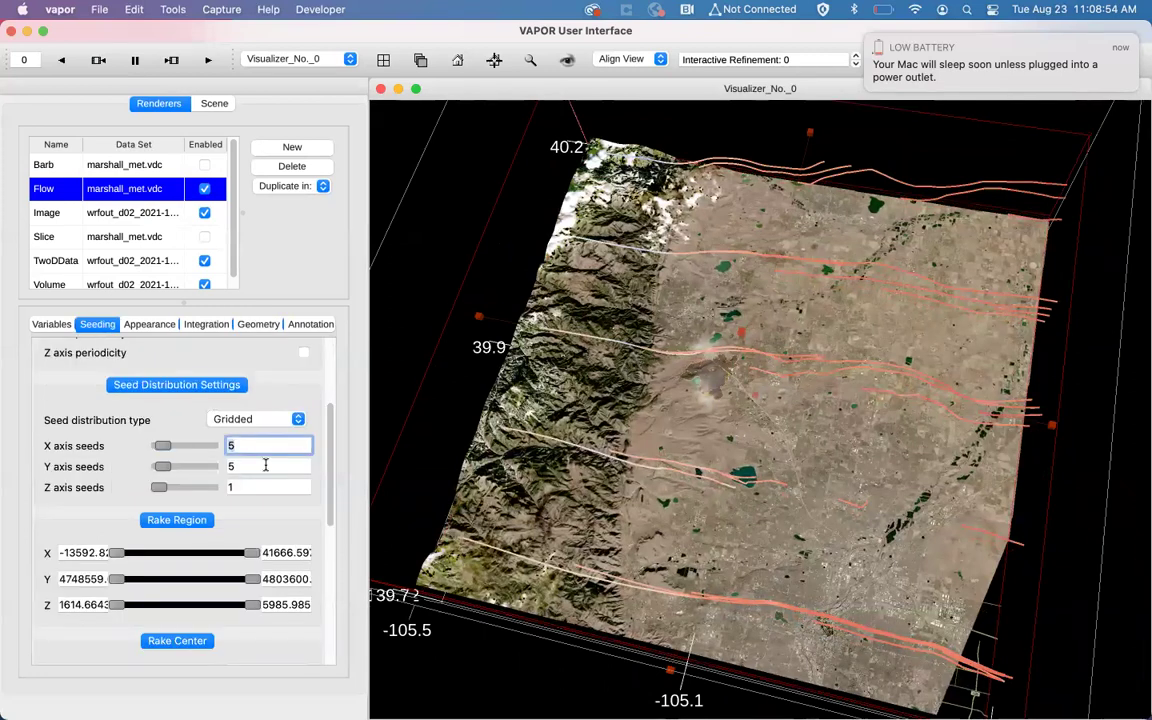
{"action": "left_click_drag", "start_coordinate": [329, 464], "coordinate": [326, 392]}
{"action": "double_click", "coordinate": [276, 438]}
{"action": "type", "text": "50"}
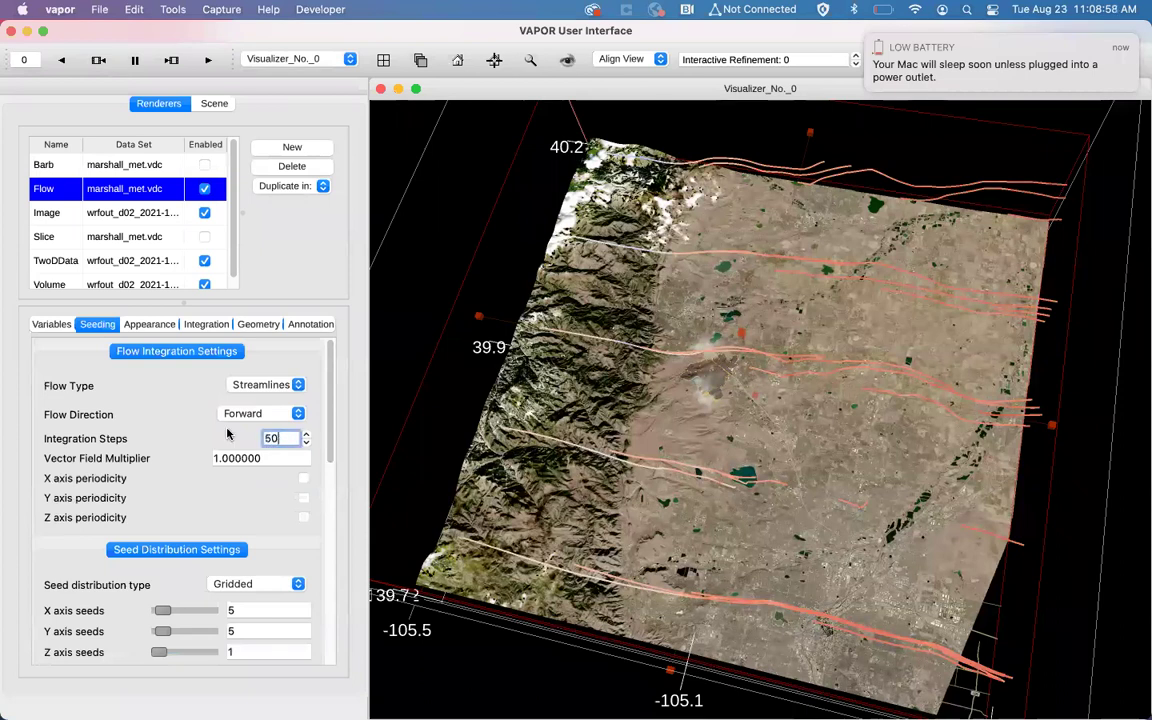
{"action": "key", "text": "Return"}
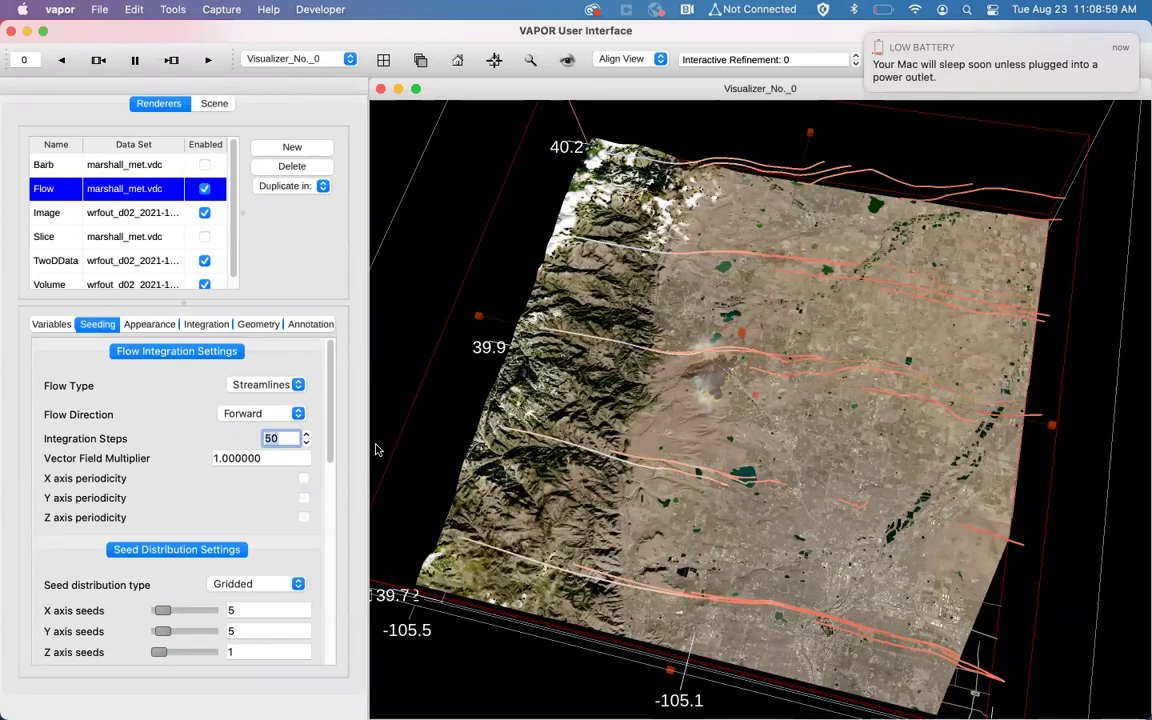
Step: Reduce the Flow renderer's integration steps to 5
{"action": "double_click", "coordinate": [276, 438]}
{"action": "type", "text": "5"}
{"action": "key", "text": "Return"}
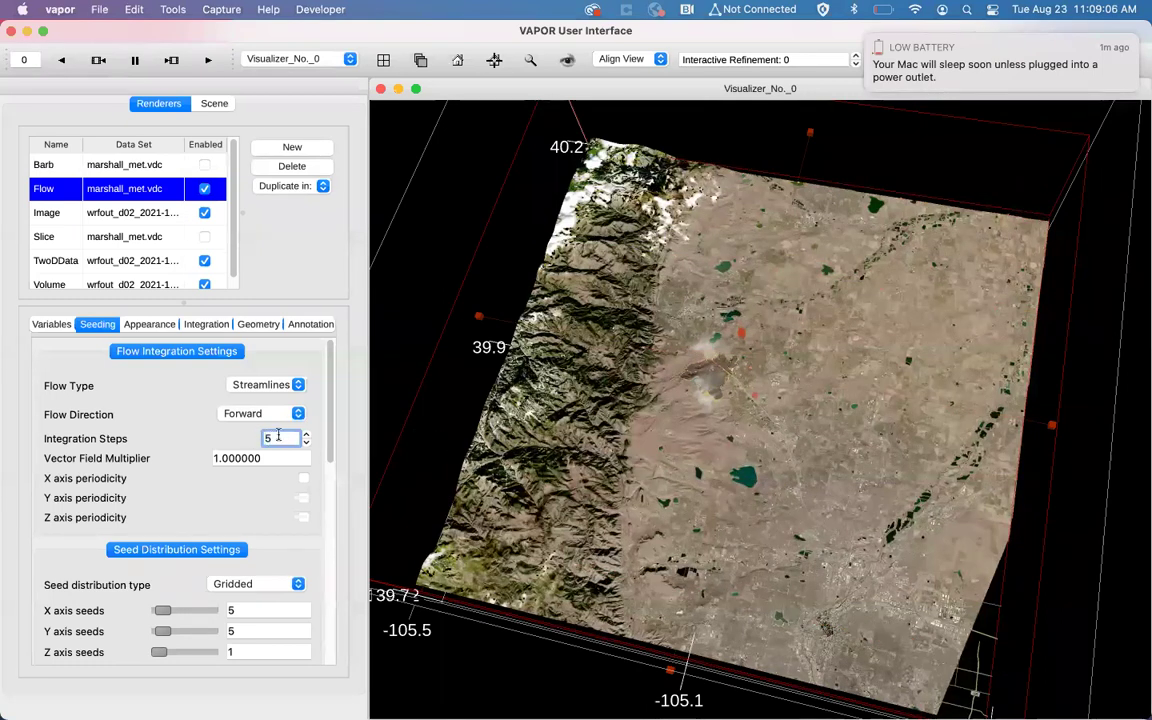
Step: Set the Flow renderer's integration steps to 25 and inspect the streamlines over the terrain
{"action": "type", "text": "25"}
{"action": "key", "text": "Return"}
{"action": "left_click_drag", "start_coordinate": [672, 481], "coordinate": [630, 325]}
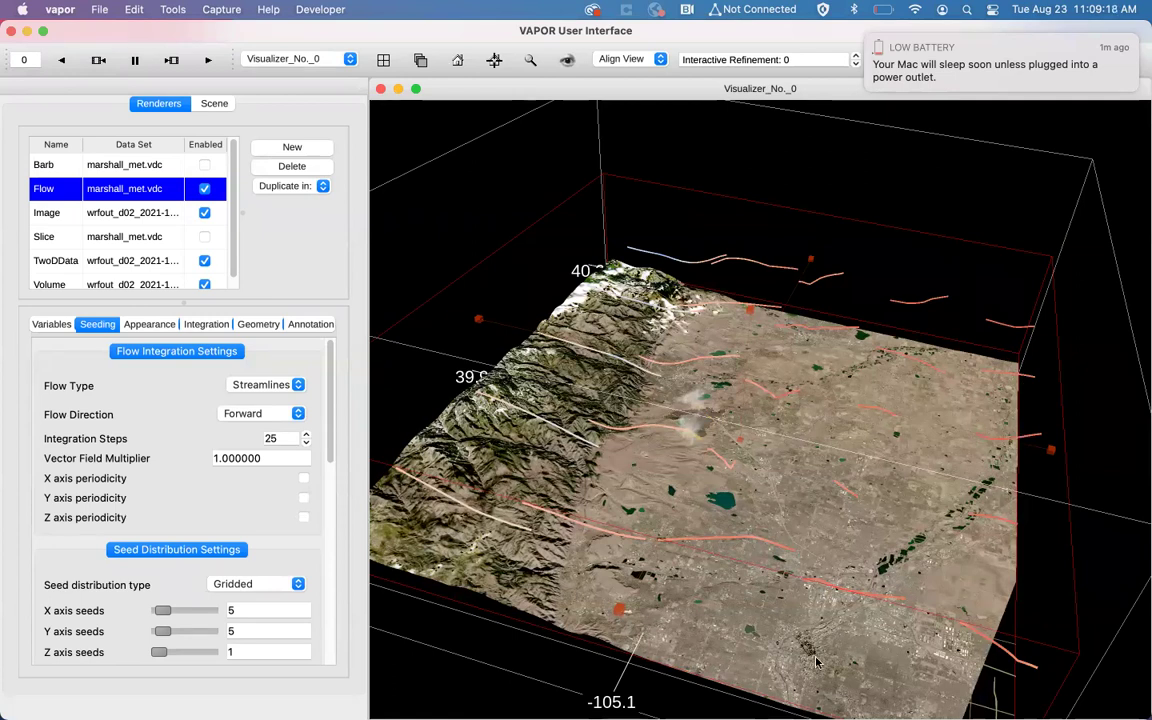
{"action": "left_click_drag", "start_coordinate": [940, 462], "coordinate": [742, 405]}
{"action": "left_click_drag", "start_coordinate": [700, 326], "coordinate": [875, 472]}
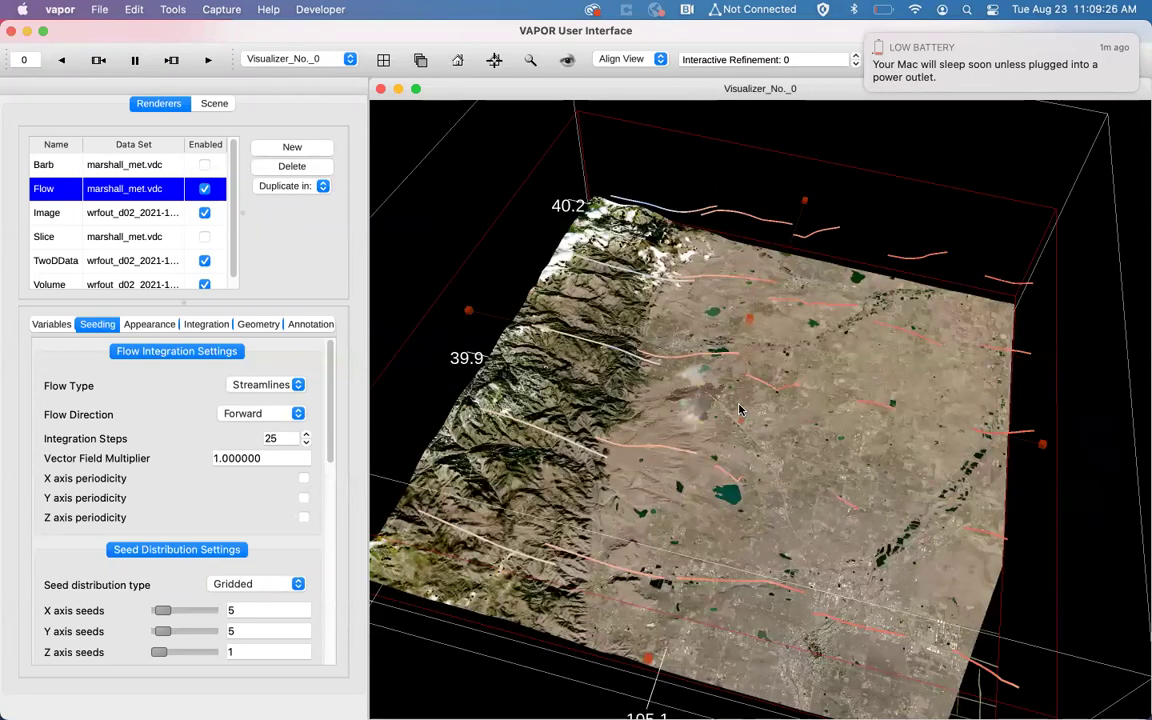
Step: Set both the X axis seeds and the Y axis seeds of the gridded distribution to 1
{"action": "double_click", "coordinate": [245, 610]}
{"action": "type", "text": "1"}
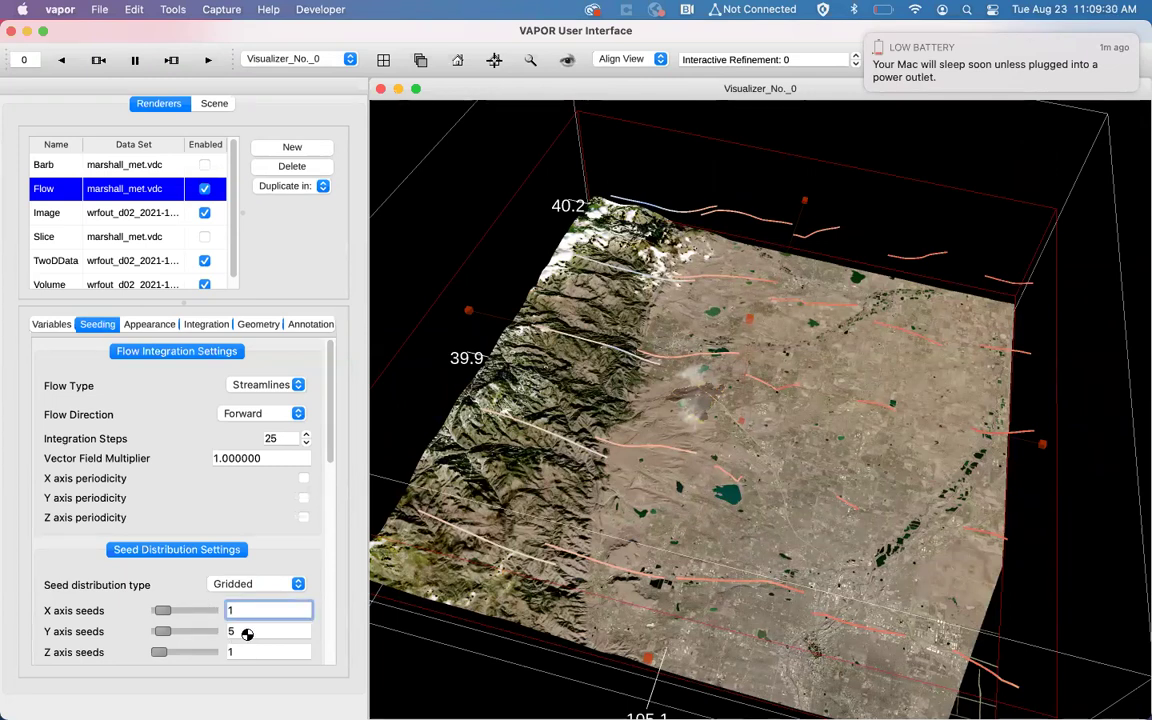
{"action": "double_click", "coordinate": [243, 631]}
{"action": "type", "text": "1"}
{"action": "key", "text": "Return"}
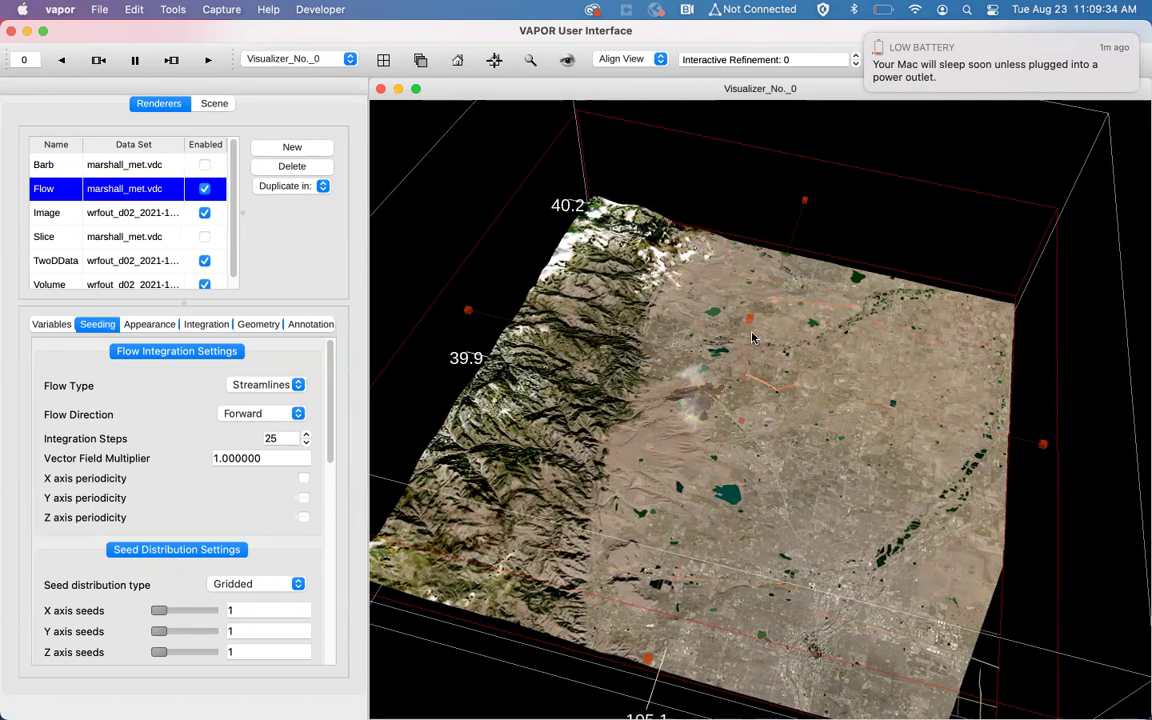
{"action": "scroll", "coordinate": [752, 338], "scroll_direction": "up", "scroll_amount": 3}
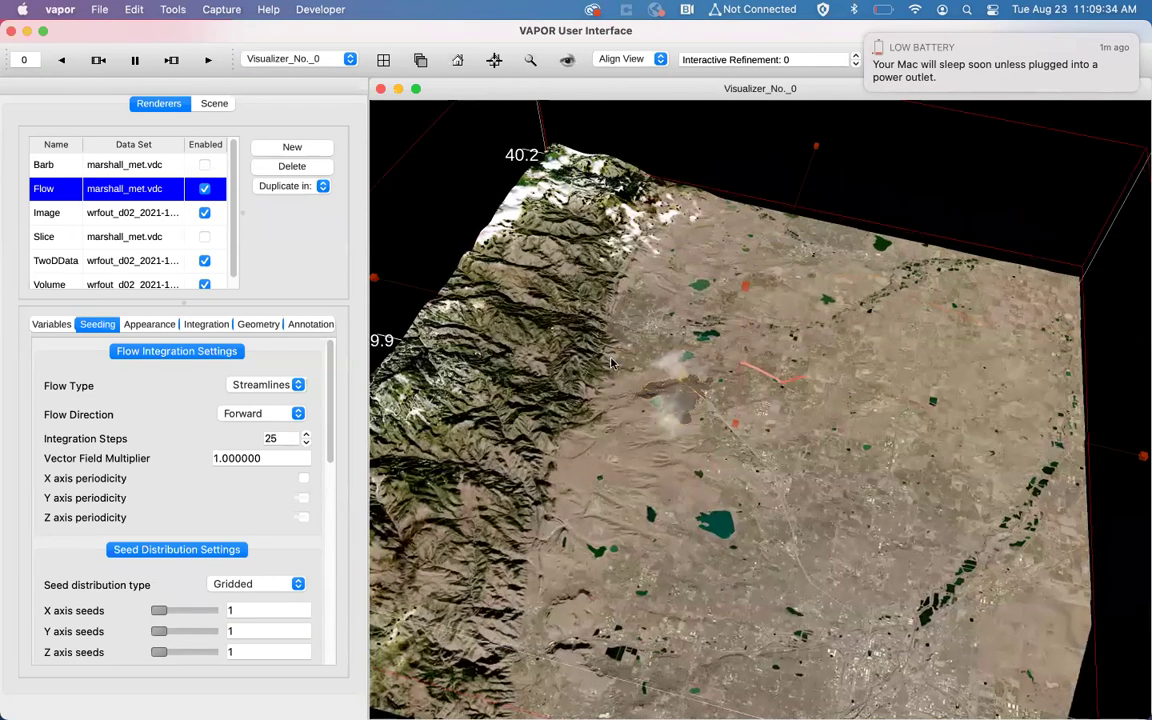
Step: Examine the Flow renderer's transfer function and the variables available for color mapping
{"action": "left_click", "coordinate": [52, 324]}
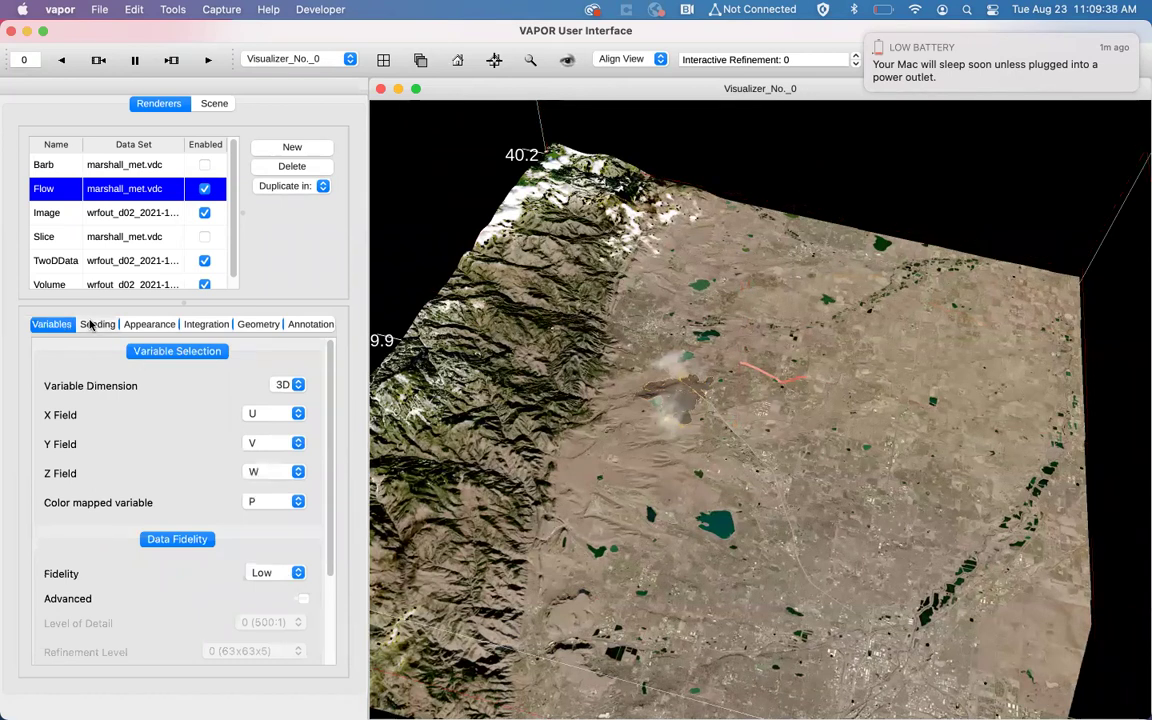
{"action": "left_click", "coordinate": [97, 324]}
{"action": "left_click_drag", "start_coordinate": [575, 253], "coordinate": [636, 240]}
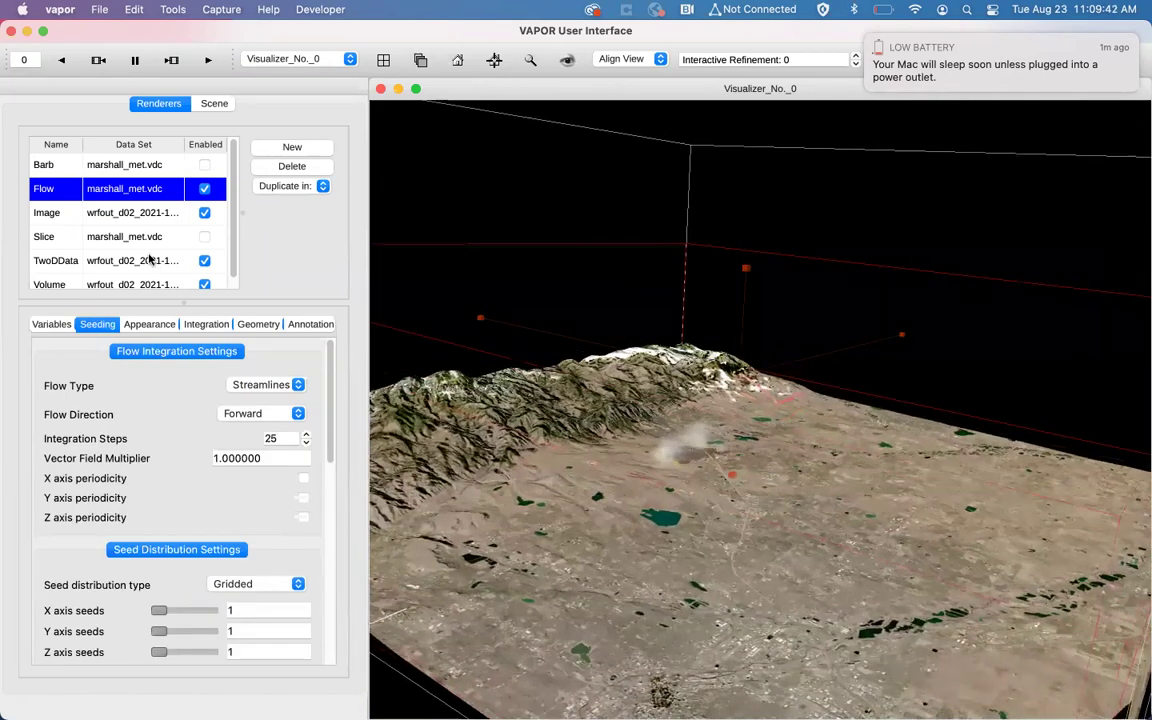
{"action": "left_click", "coordinate": [150, 324]}
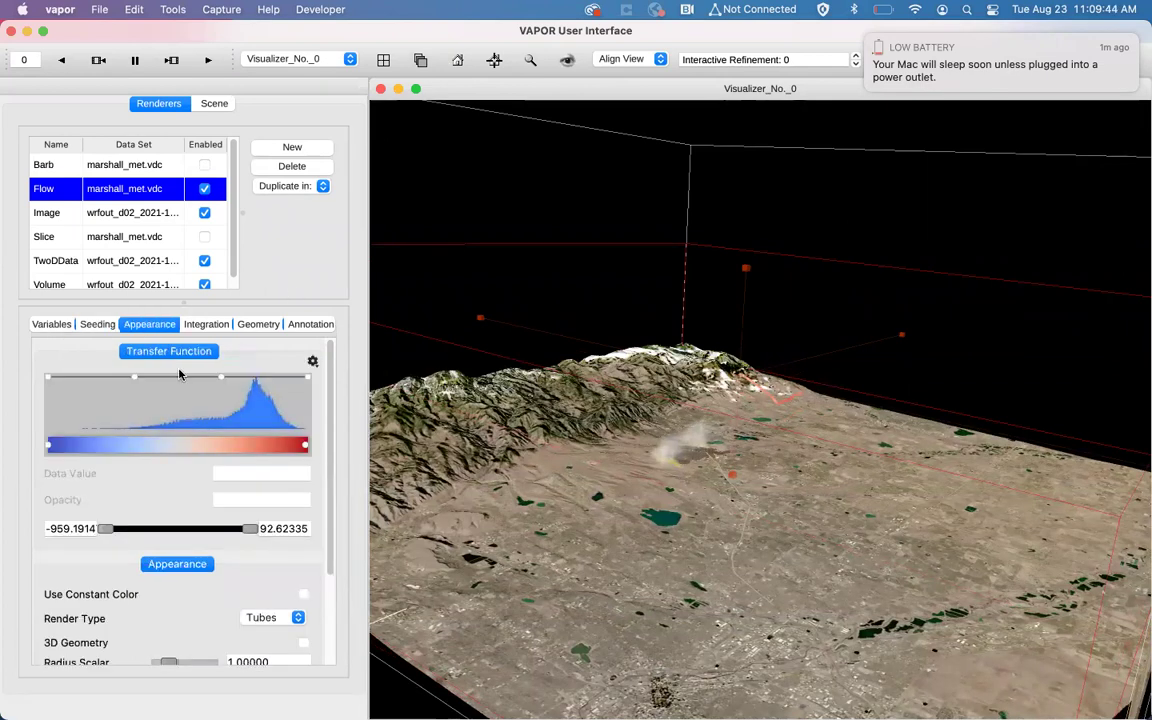
{"action": "left_click", "coordinate": [54, 327]}
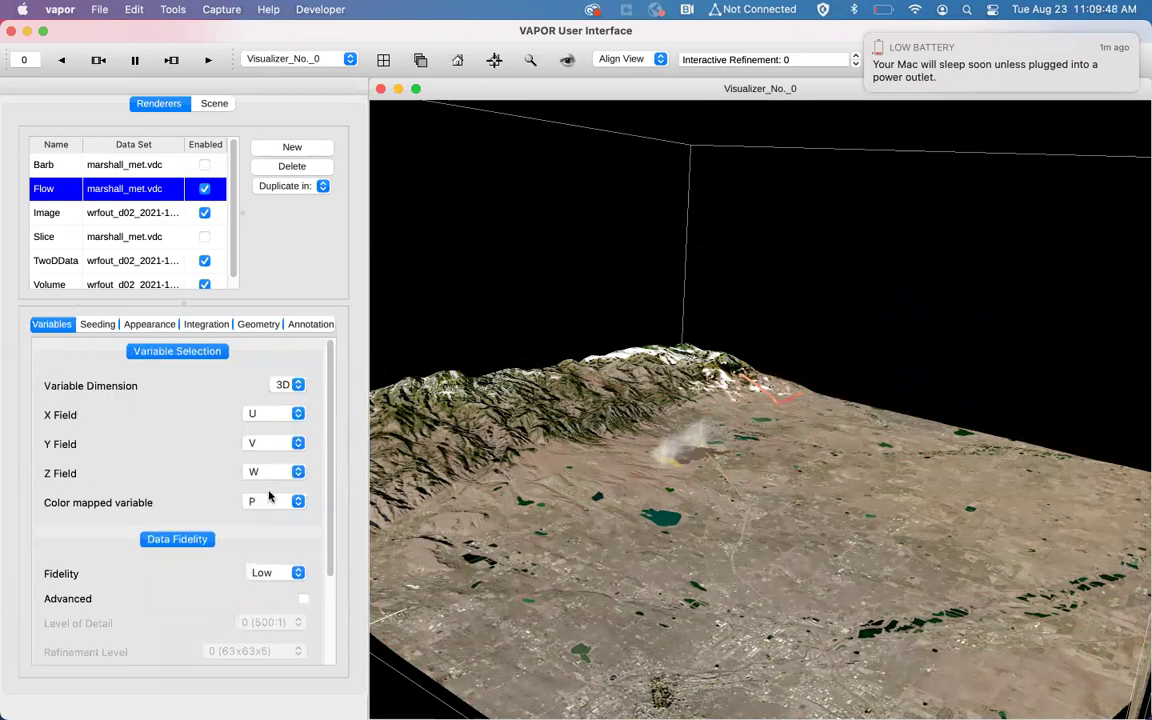
{"action": "left_click", "coordinate": [280, 509]}
{"action": "left_click", "coordinate": [209, 496]}
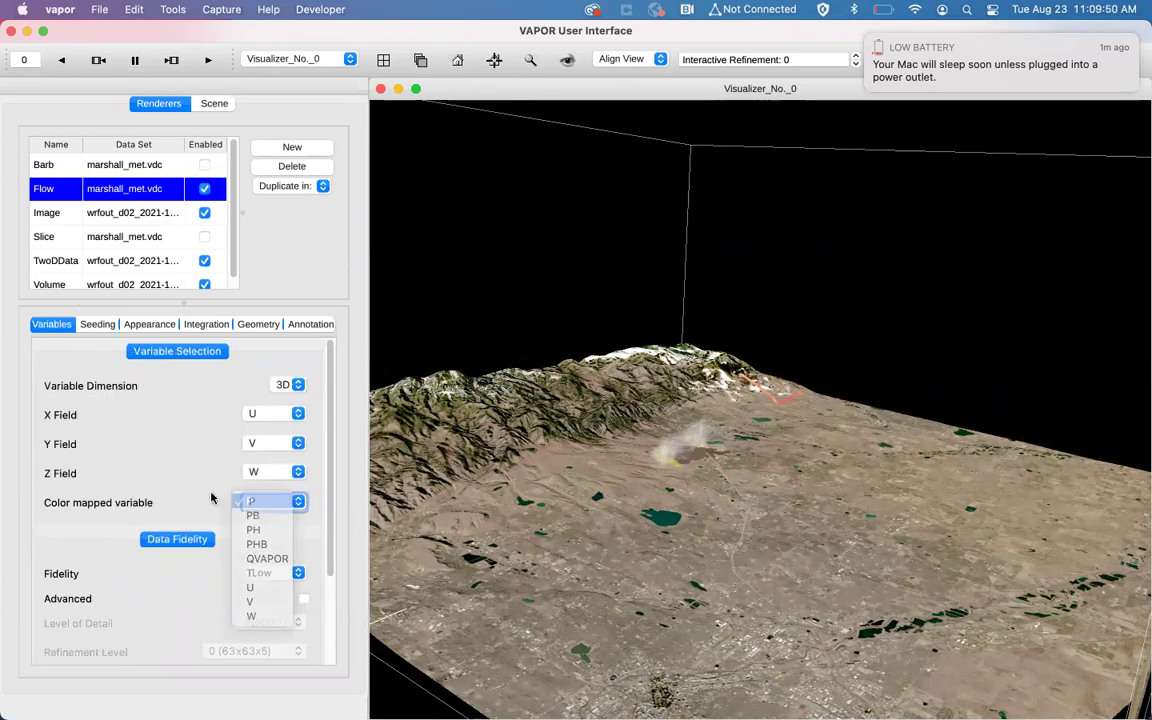
Step: Turn on constant color for the flow tubes and increase their radius scalar to 2.844
{"action": "left_click", "coordinate": [148, 324]}
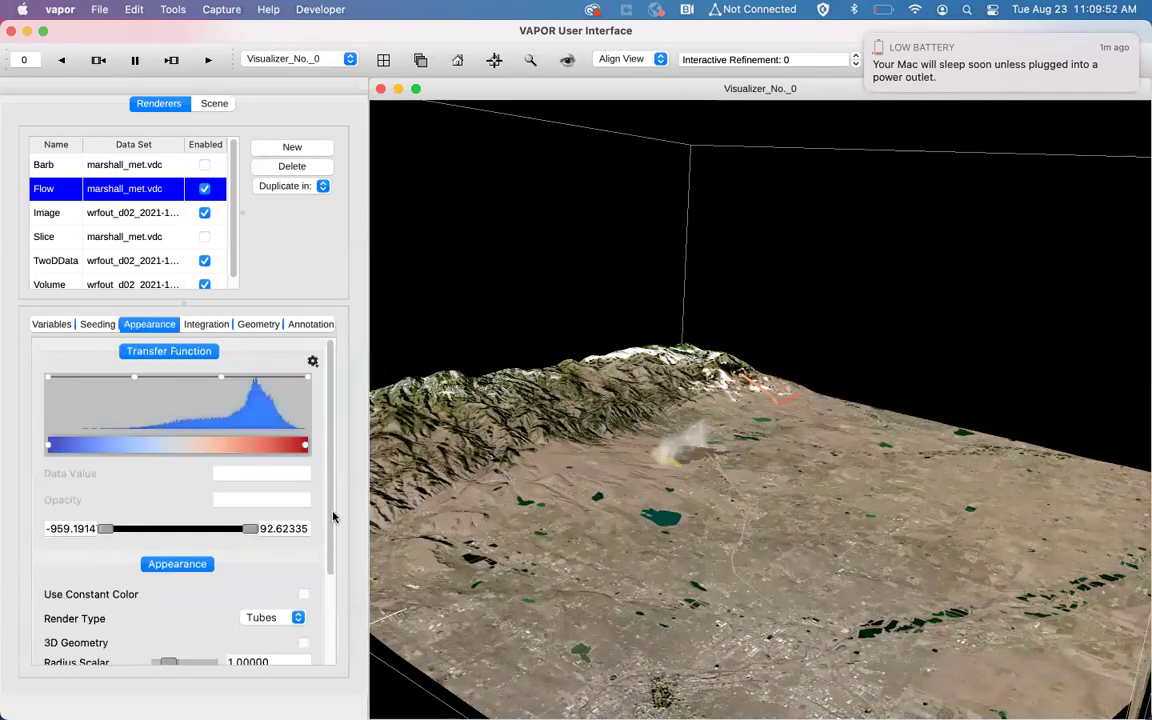
{"action": "scroll", "coordinate": [328, 513], "scroll_direction": "down", "scroll_amount": 3}
{"action": "left_click", "coordinate": [304, 505]}
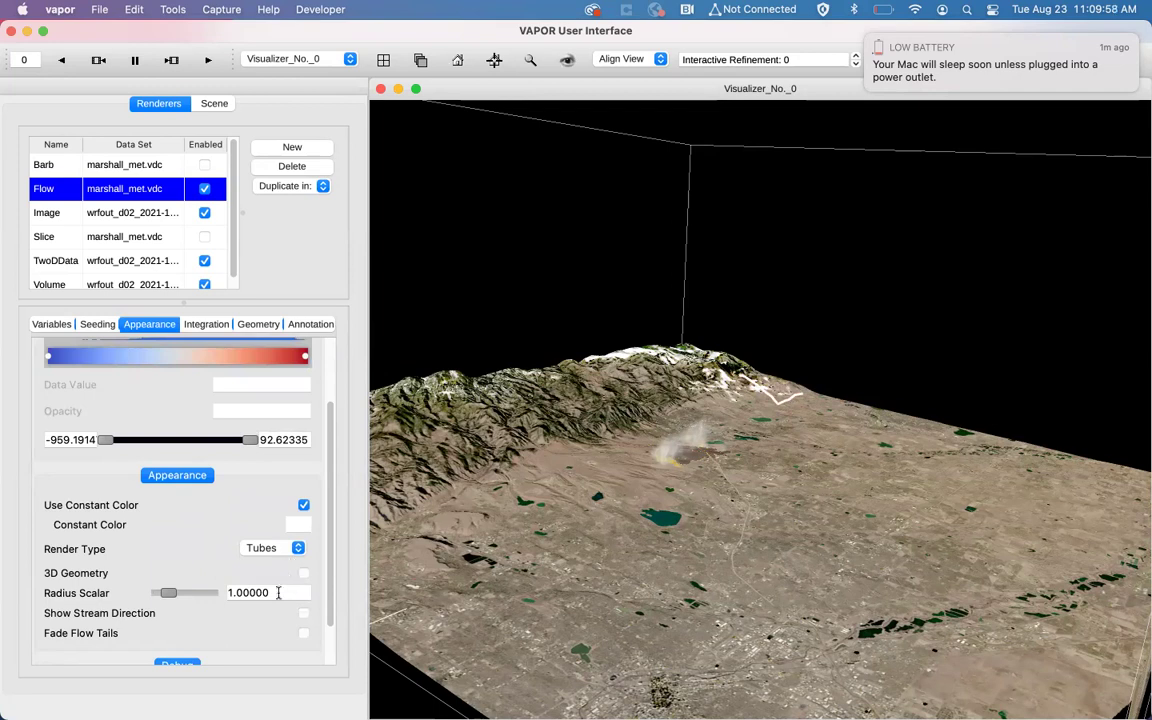
{"action": "left_click_drag", "start_coordinate": [168, 594], "coordinate": [187, 594]}
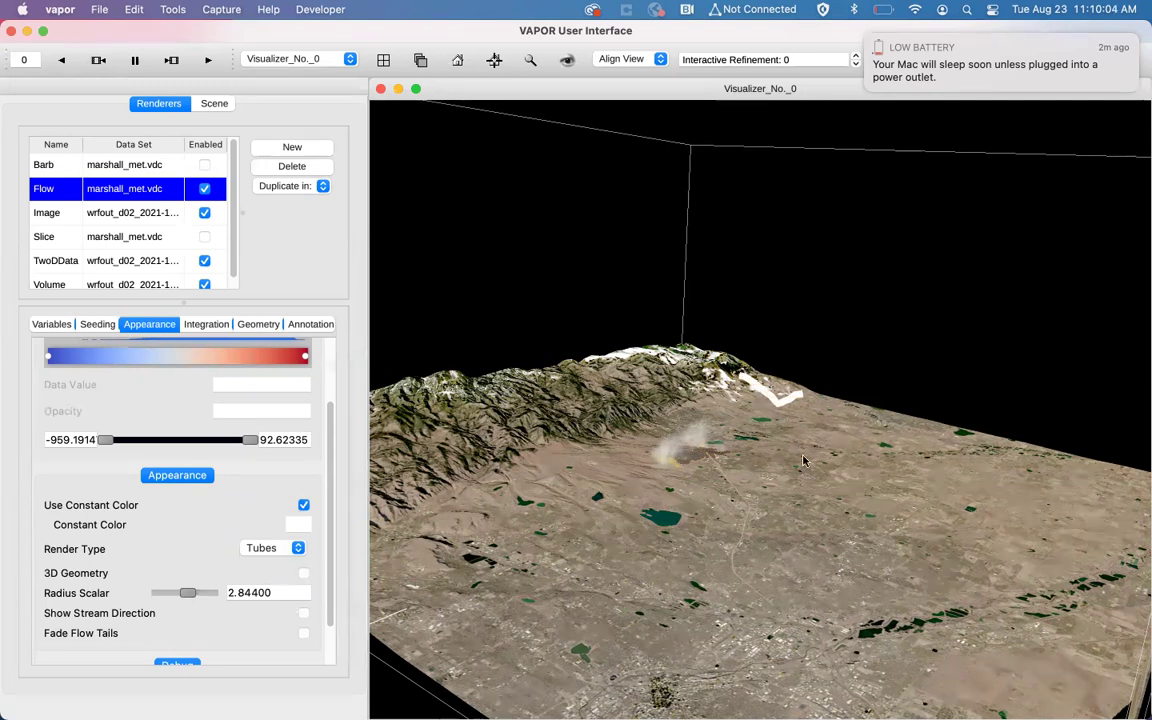
Step: Turn on 3D geometry for the flow tubes and inspect the streamline over the terrain
{"action": "mouse_move", "coordinate": [797, 337]}
{"action": "left_mouse_down"}
{"action": "mouse_move", "coordinate": [803, 370]}
{"action": "mouse_move", "coordinate": [801, 340]}
{"action": "left_mouse_up"}
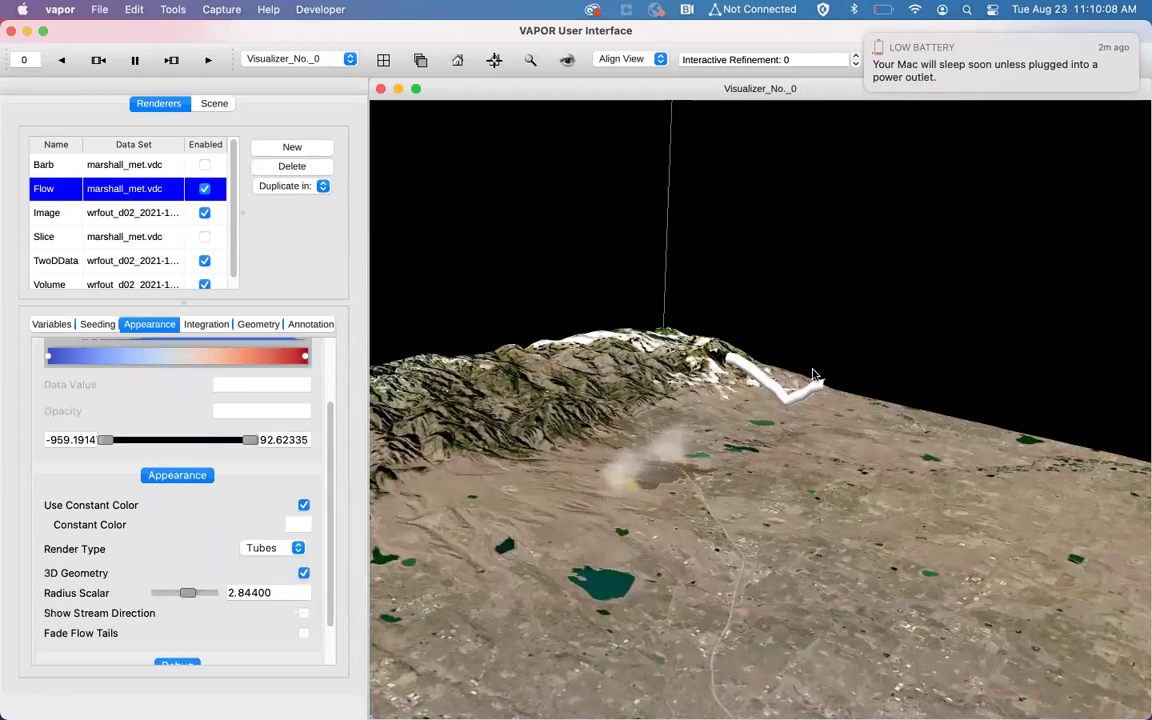
{"action": "left_click_drag", "start_coordinate": [701, 502], "coordinate": [640, 470]}
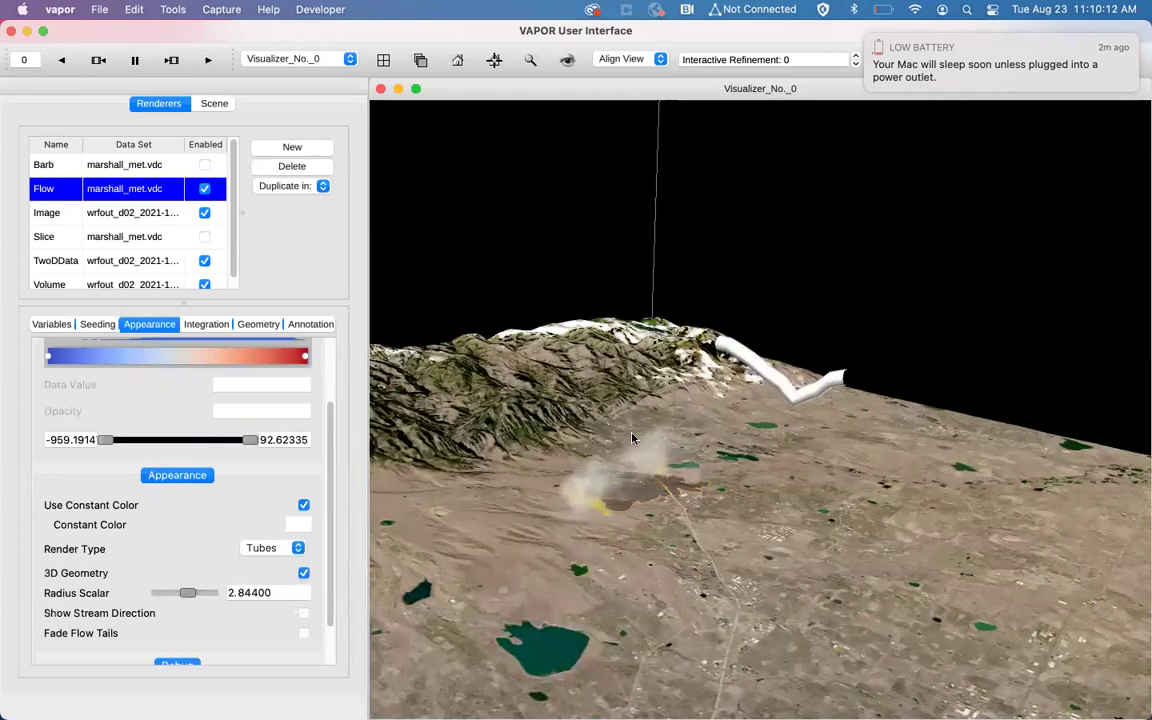
{"action": "left_click_drag", "start_coordinate": [633, 441], "coordinate": [461, 396]}
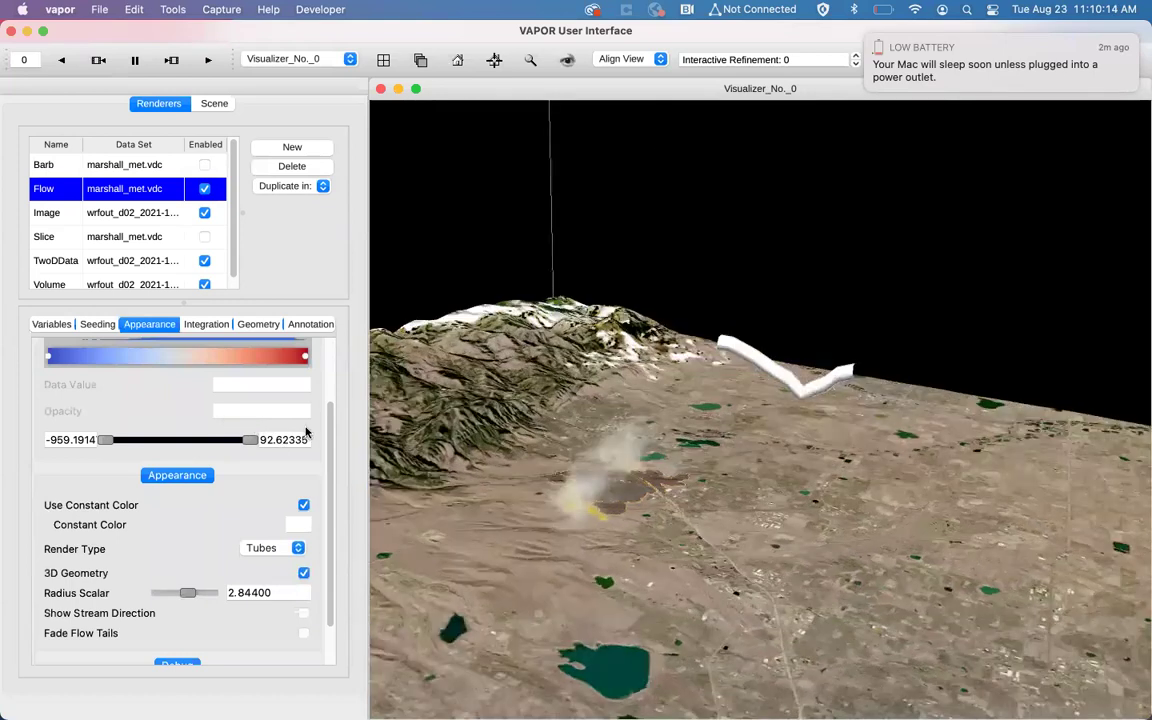
Step: Enable the marshall_met Slice renderer so the vertical wind slice shows along with the streamline
{"action": "left_click", "coordinate": [98, 325]}
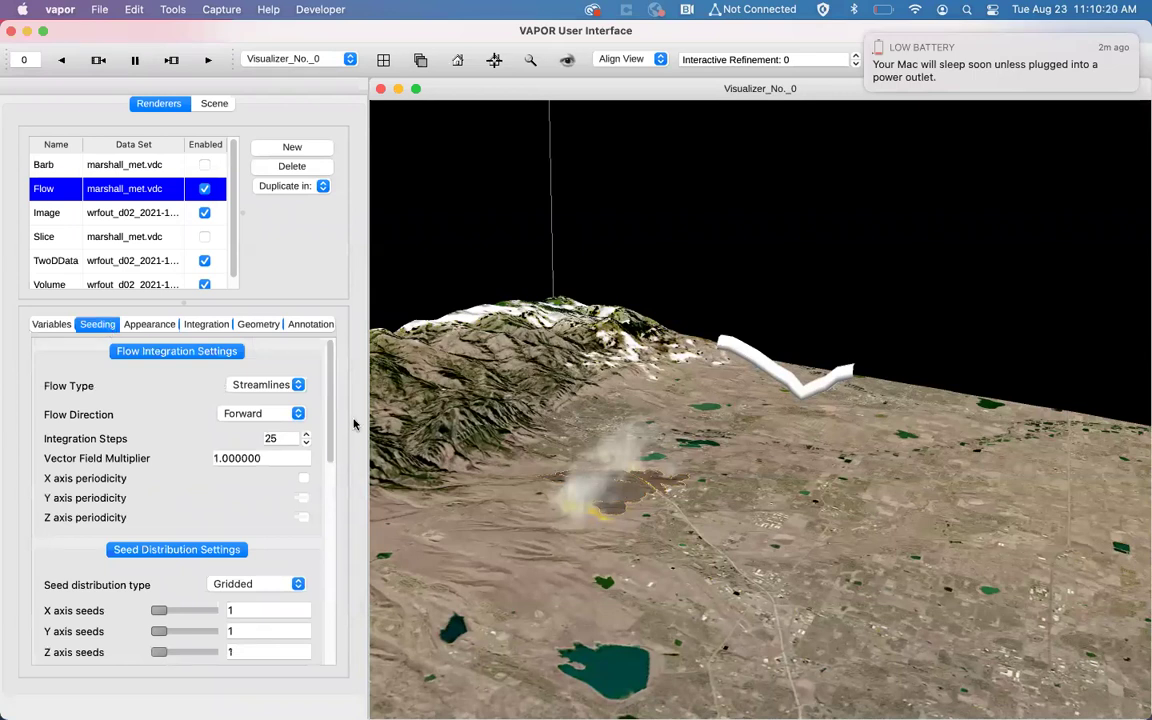
{"action": "left_click", "coordinate": [204, 236]}
{"action": "left_click", "coordinate": [185, 236]}
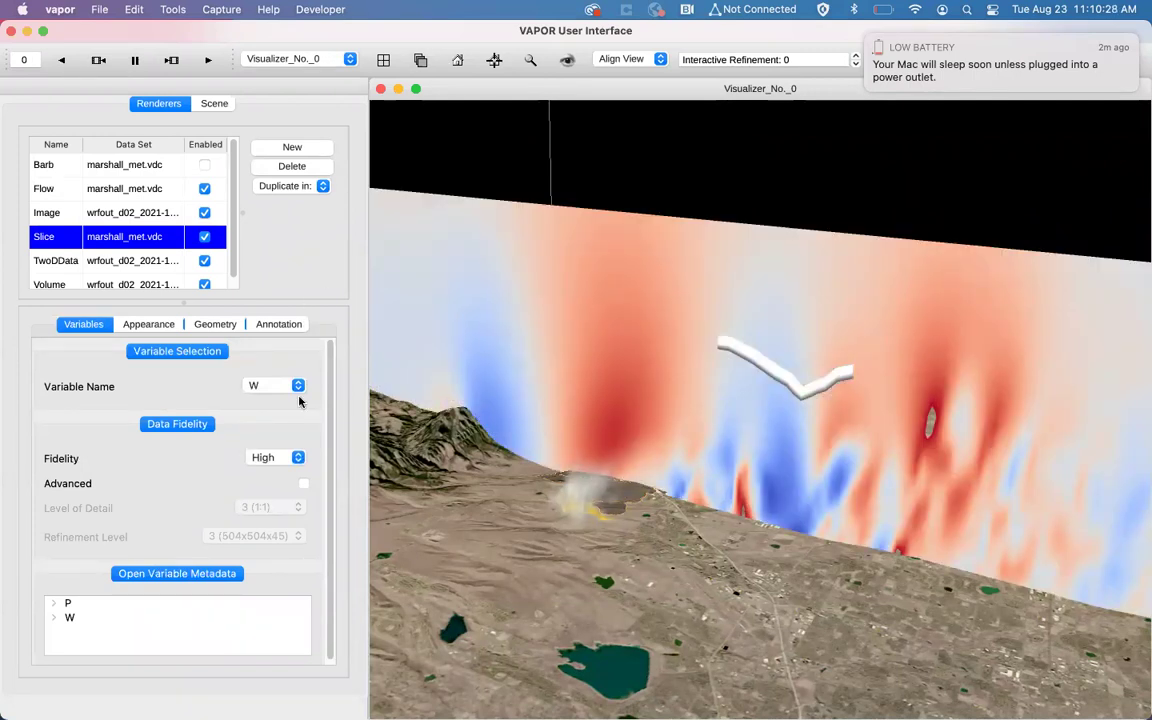
Step: Move the Flow renderer's rake center along X to about -3127.5
{"action": "left_click", "coordinate": [113, 189]}
{"action": "left_click", "coordinate": [110, 325]}
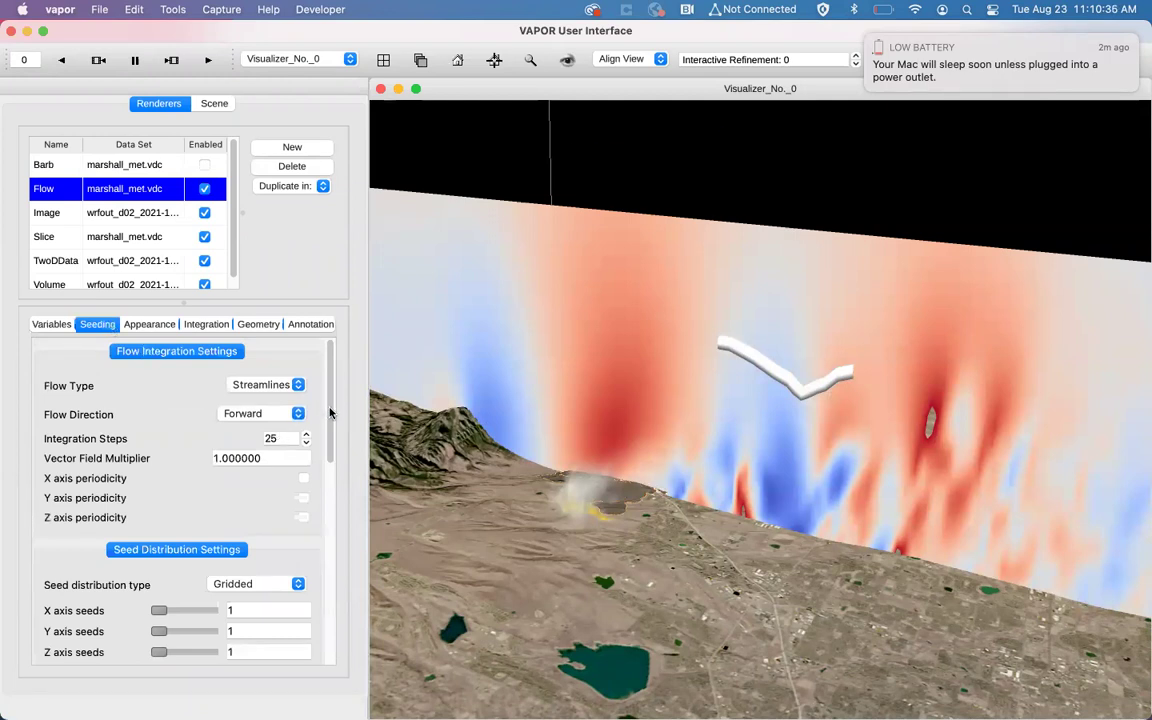
{"action": "scroll", "coordinate": [330, 413], "scroll_direction": "down", "scroll_amount": 5}
{"action": "left_click_drag", "start_coordinate": [338, 445], "coordinate": [339, 518]}
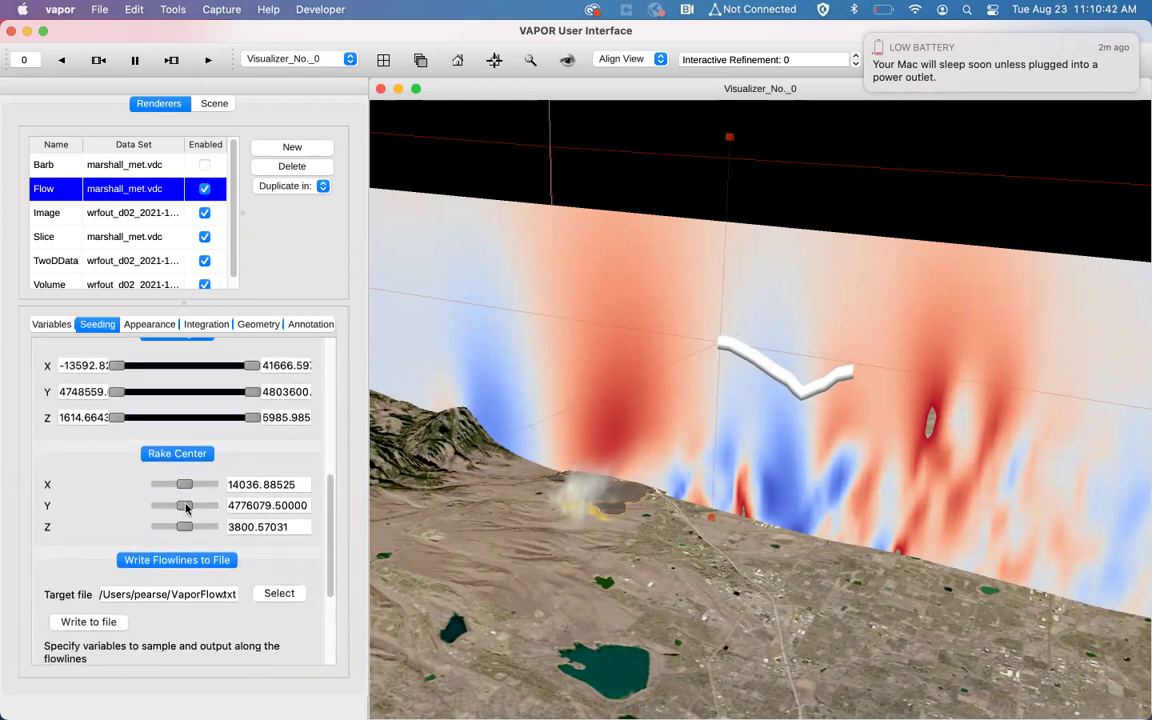
{"action": "left_click_drag", "start_coordinate": [184, 485], "coordinate": [168, 487]}
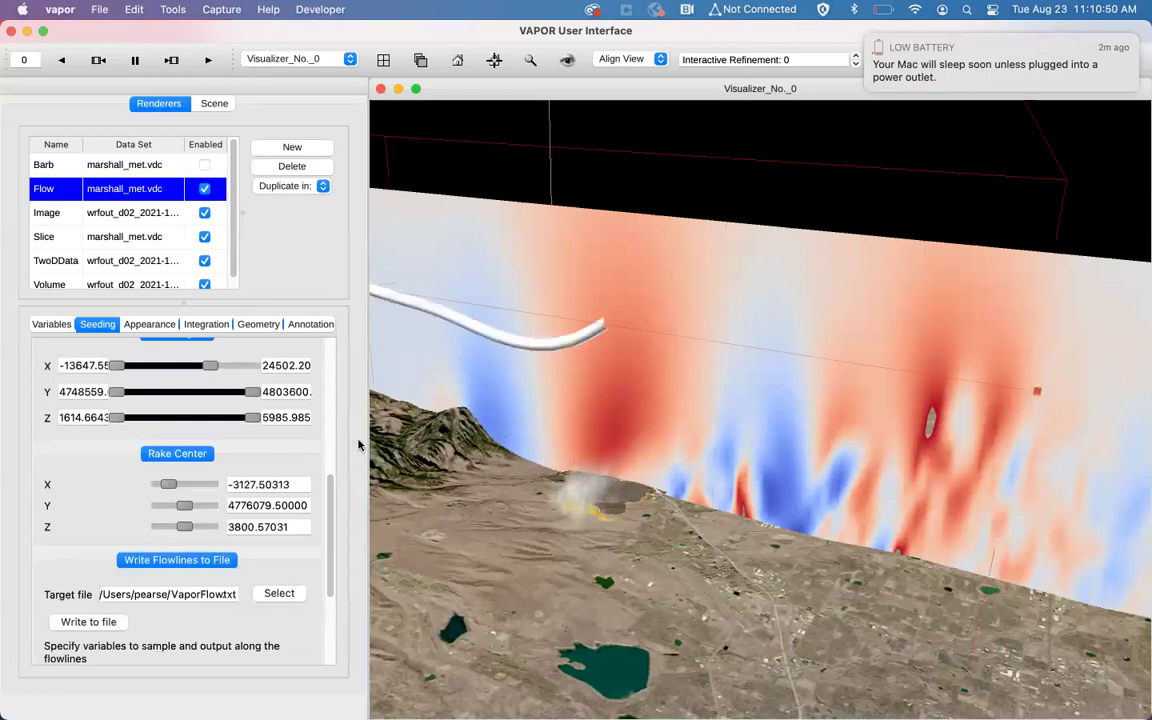
Step: Adjust the Flow rake center along Y to about 4778831.55, checking its position relative to the slice
{"action": "right_click_drag", "start_coordinate": [704, 506], "coordinate": [719, 499]}
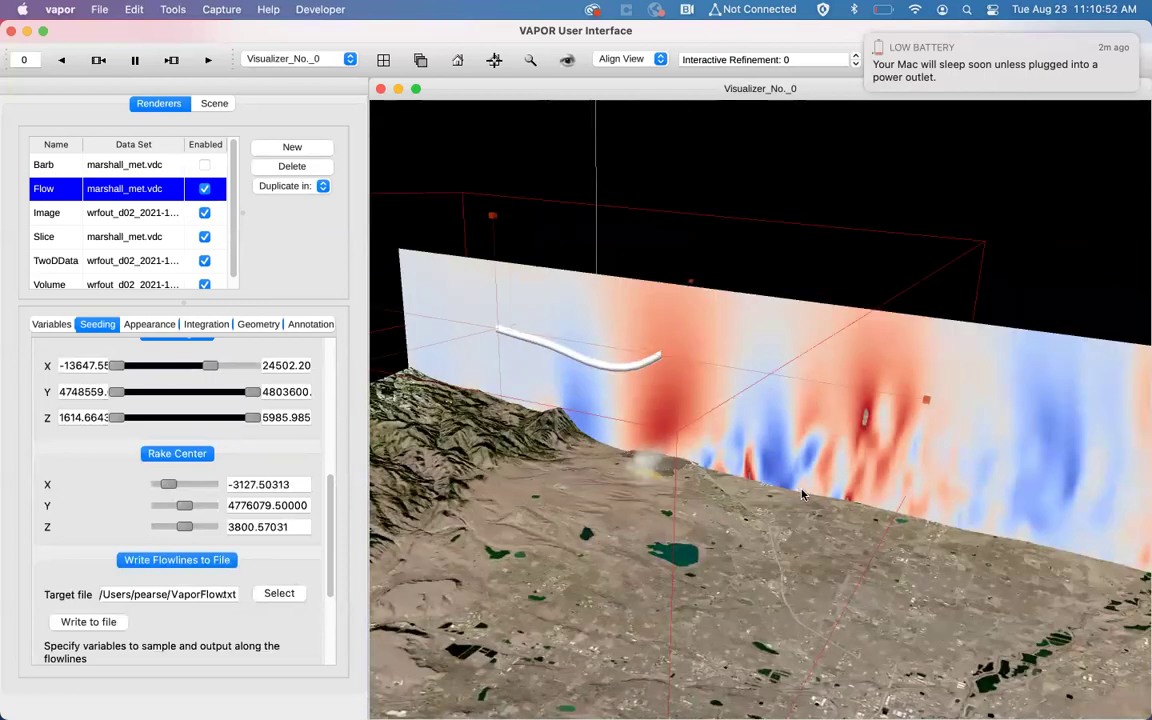
{"action": "left_click_drag", "start_coordinate": [800, 494], "coordinate": [792, 417]}
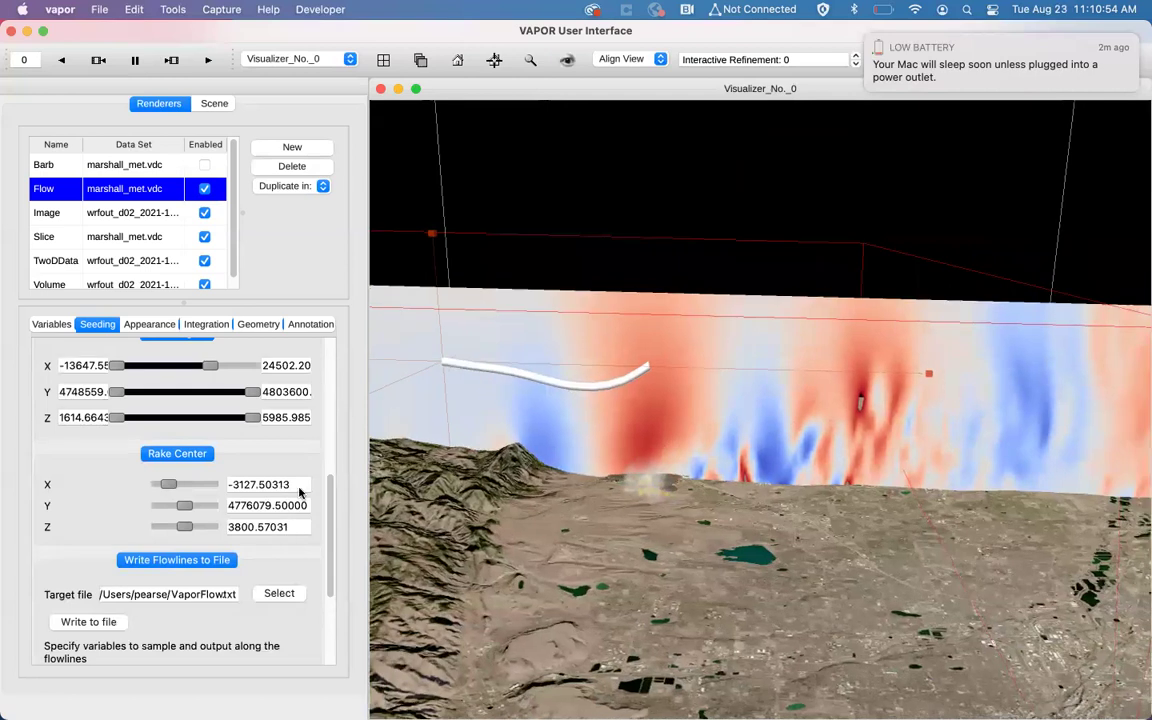
{"action": "left_click_drag", "start_coordinate": [187, 507], "coordinate": [192, 508]}
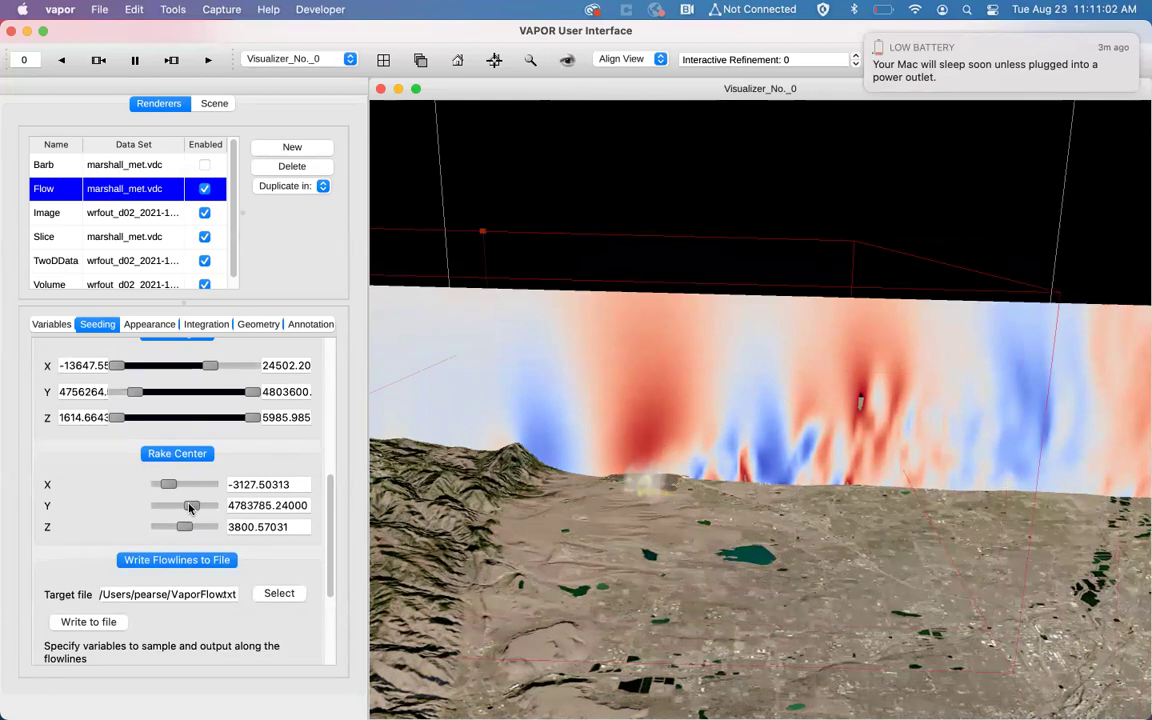
{"action": "left_click_drag", "start_coordinate": [190, 511], "coordinate": [186, 510]}
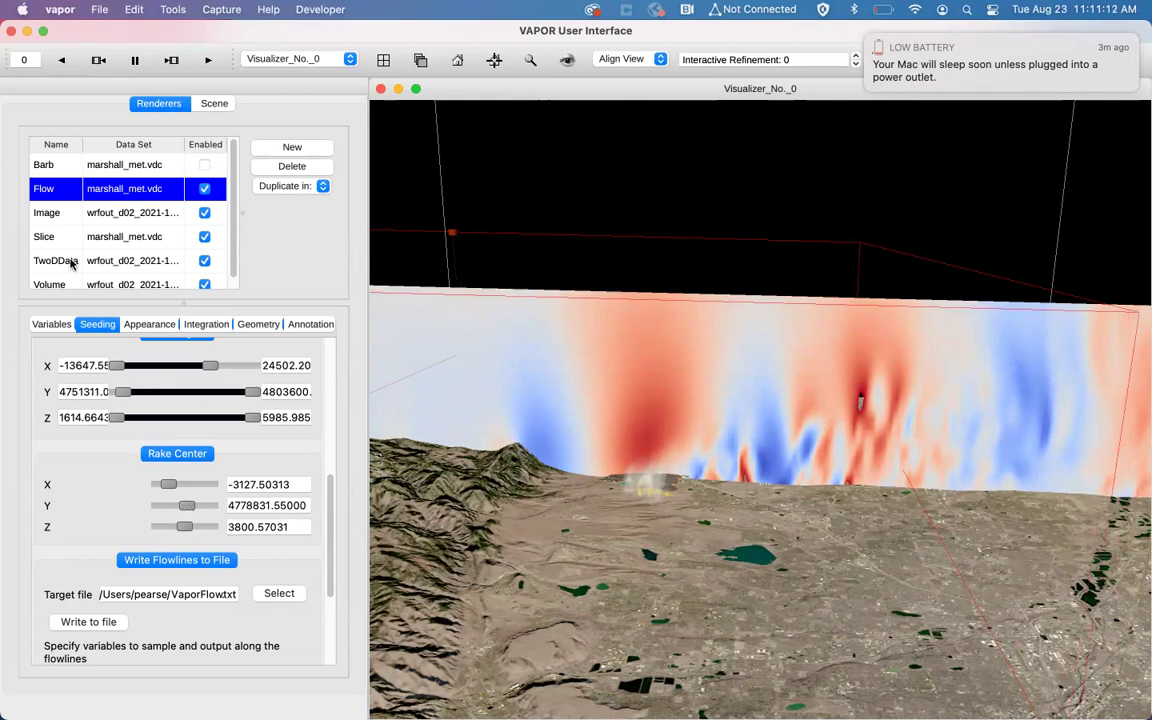
Step: Lower the two middle opacity points of the Slice's transfer function to zero and move them inward, the negative-side one to about -1.62
{"action": "left_click", "coordinate": [128, 237]}
{"action": "left_click", "coordinate": [148, 326]}
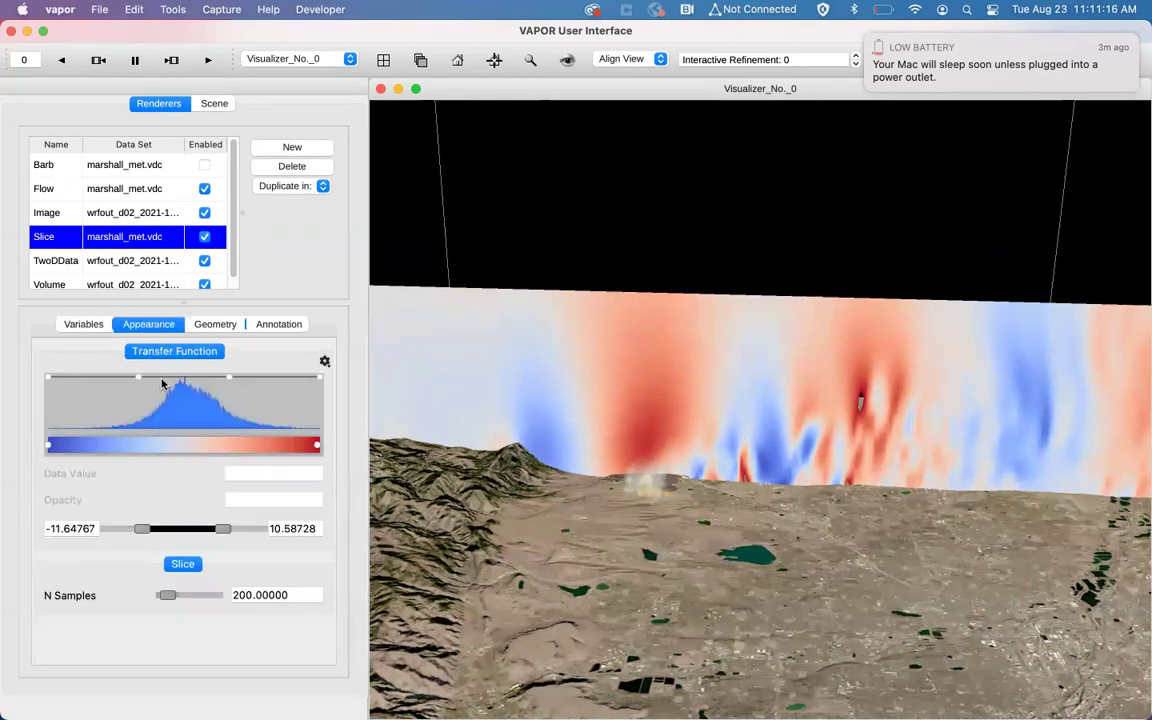
{"action": "left_click_drag", "start_coordinate": [184, 391], "coordinate": [186, 396]}
{"action": "left_click_drag", "start_coordinate": [184, 423], "coordinate": [184, 429]}
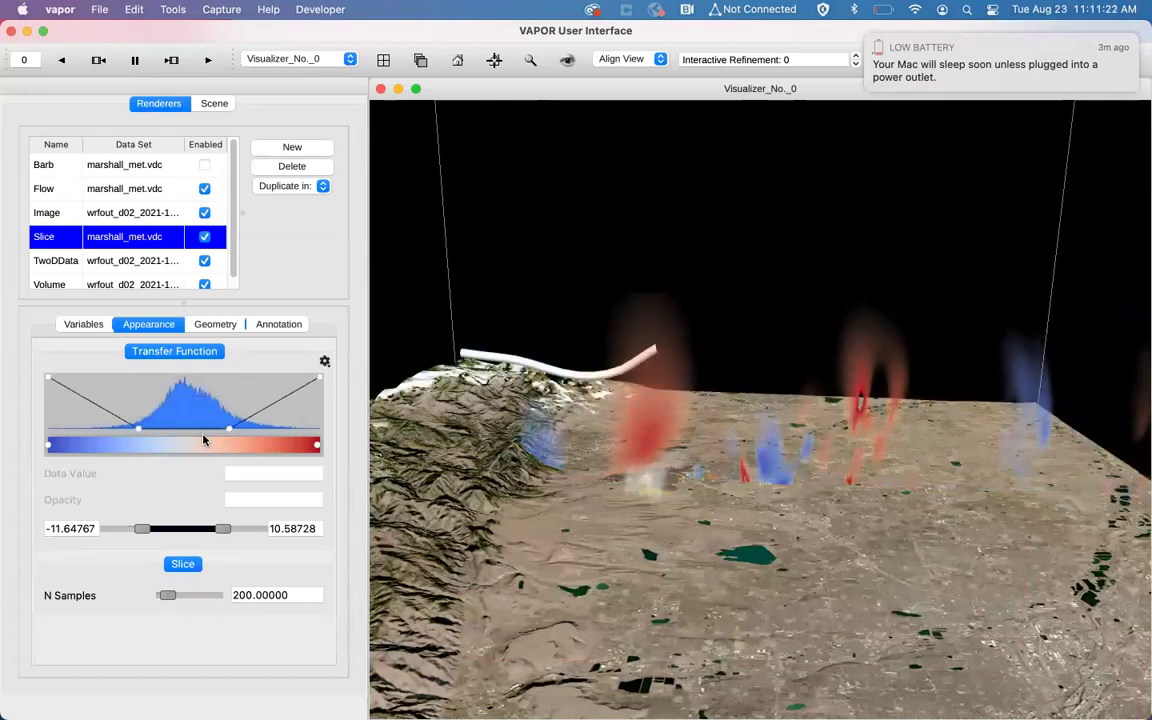
{"action": "left_click_drag", "start_coordinate": [230, 429], "coordinate": [174, 440]}
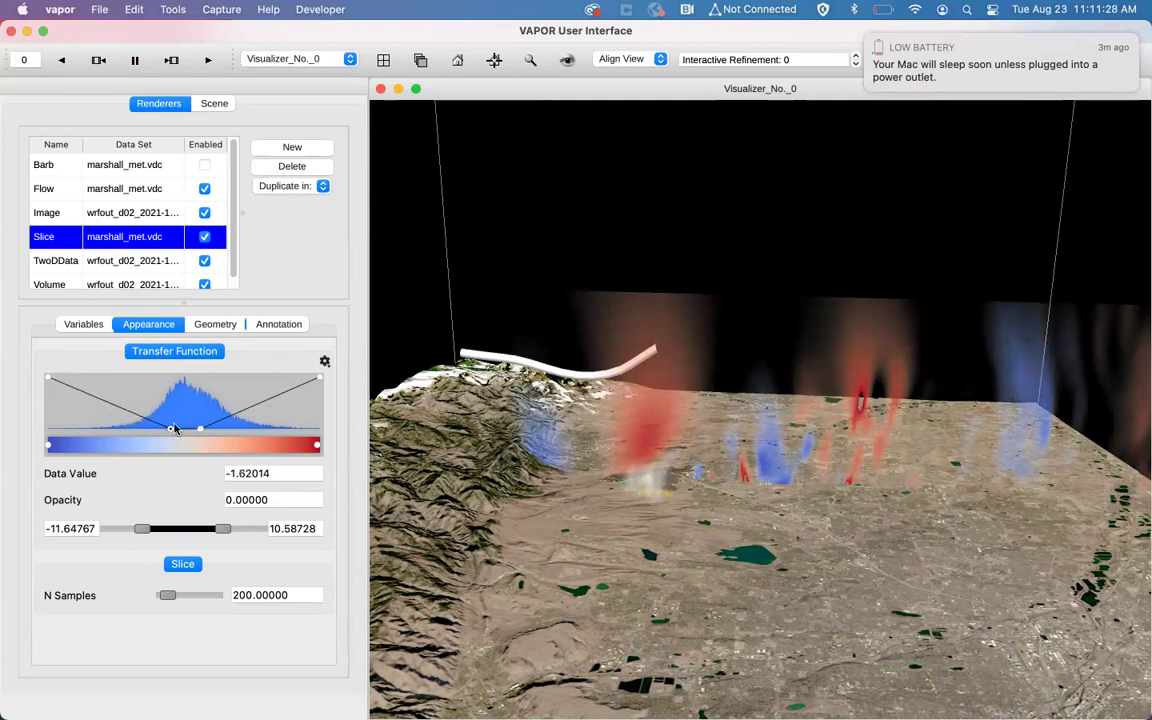
Step: Shift the Slice's positive-side zero-opacity point slightly outward, and add and delete a trial opacity point on the negative side
{"action": "left_click", "coordinate": [102, 403]}
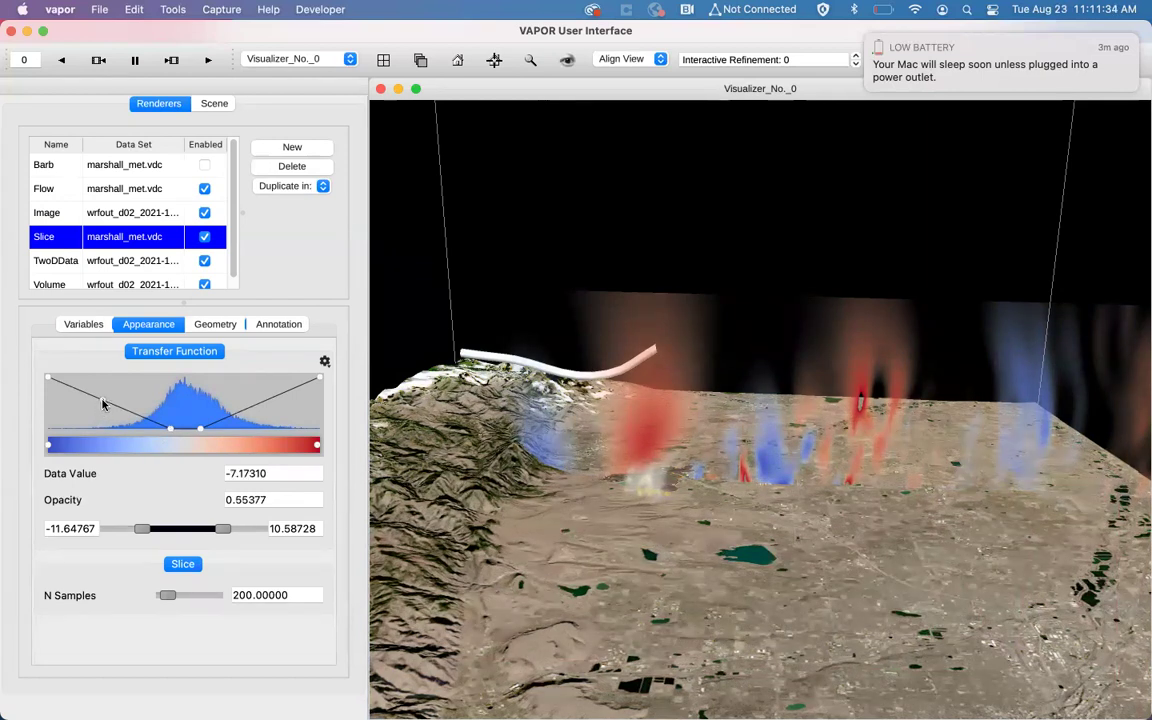
{"action": "left_click_drag", "start_coordinate": [102, 403], "coordinate": [203, 436]}
{"action": "left_click", "coordinate": [141, 429]}
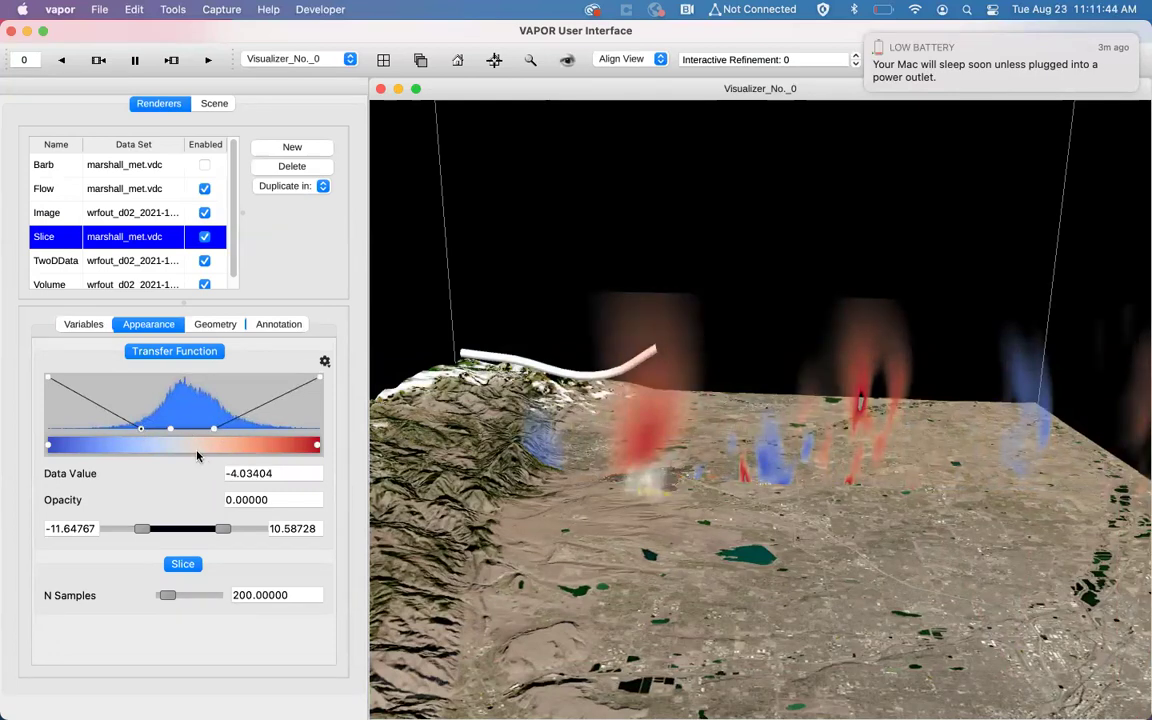
{"action": "key", "text": "BackSpace"}
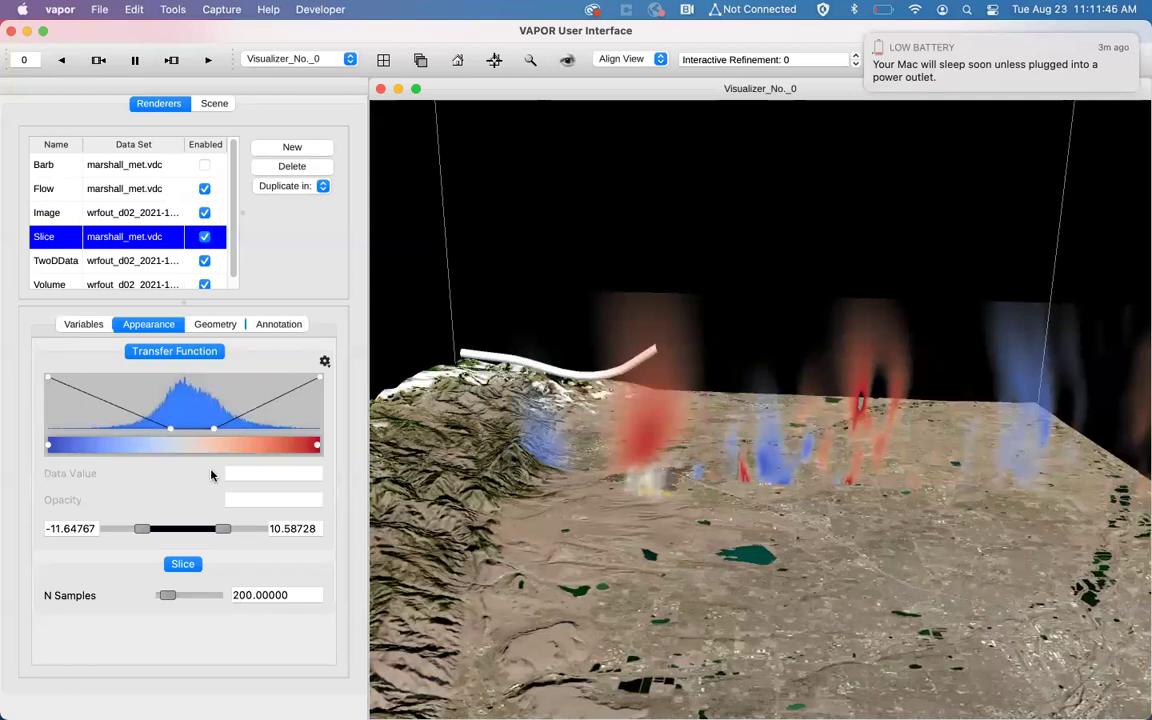
Step: Lower the Flow renderer's rake center along Z to about 2713.1
{"action": "left_click_drag", "start_coordinate": [651, 400], "coordinate": [632, 395]}
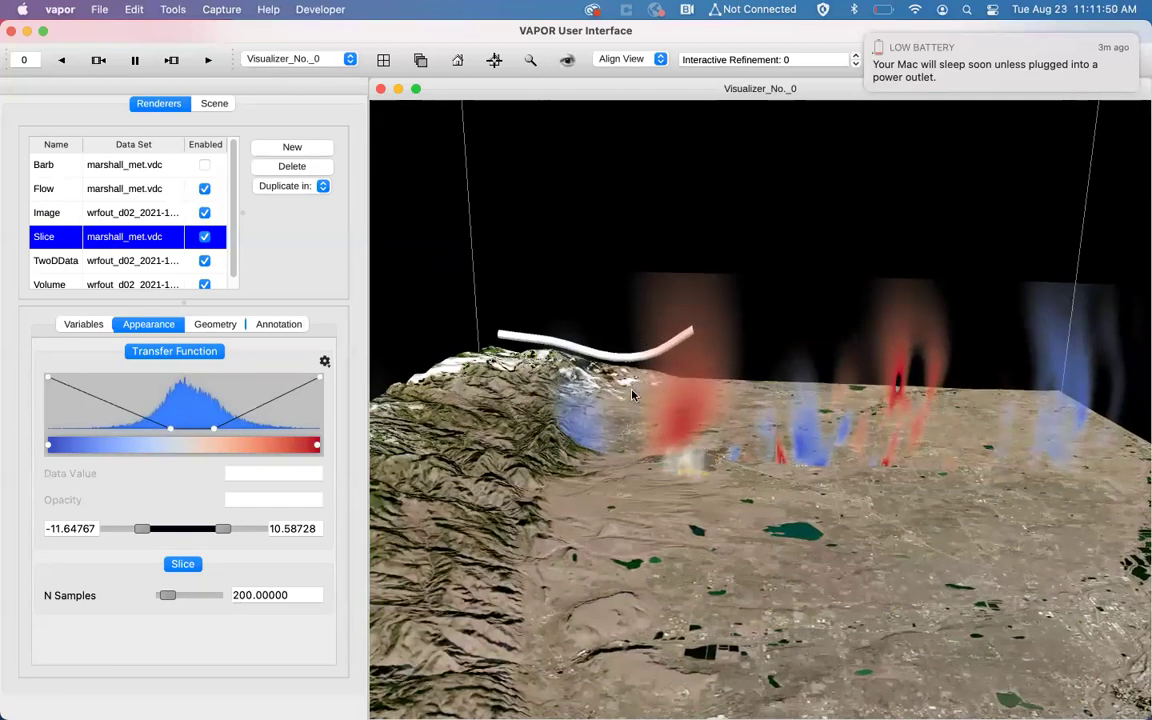
{"action": "scroll", "coordinate": [632, 395], "scroll_direction": "up", "scroll_amount": 3}
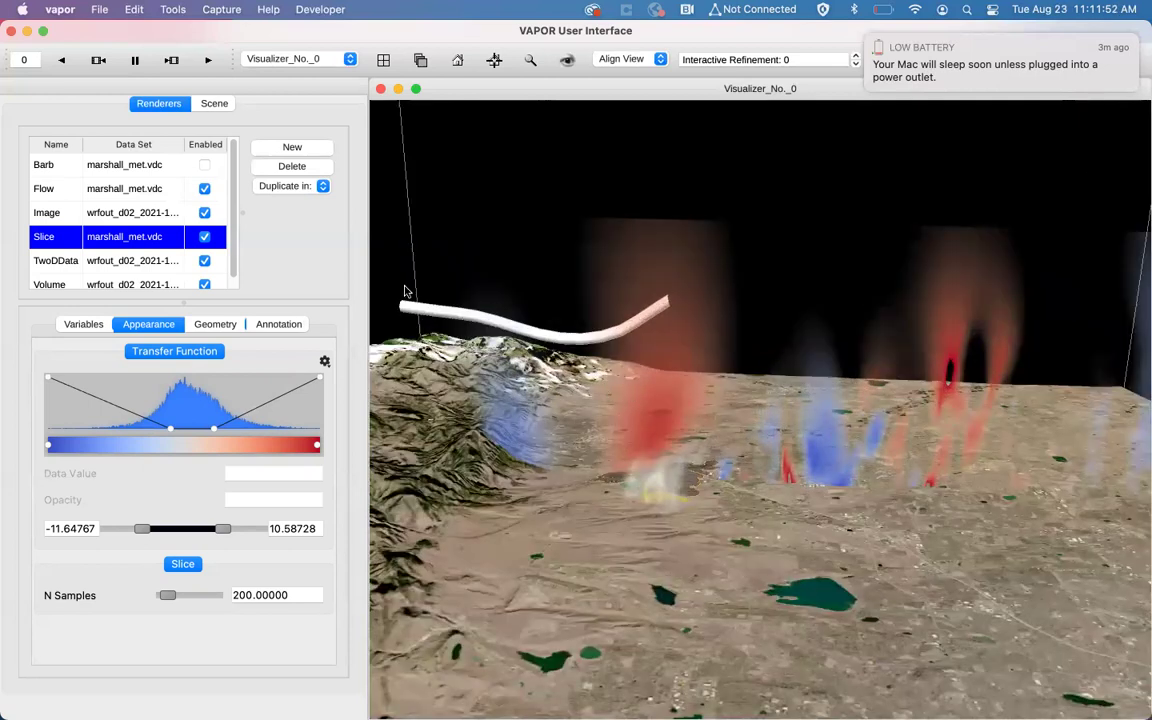
{"action": "left_click", "coordinate": [108, 192]}
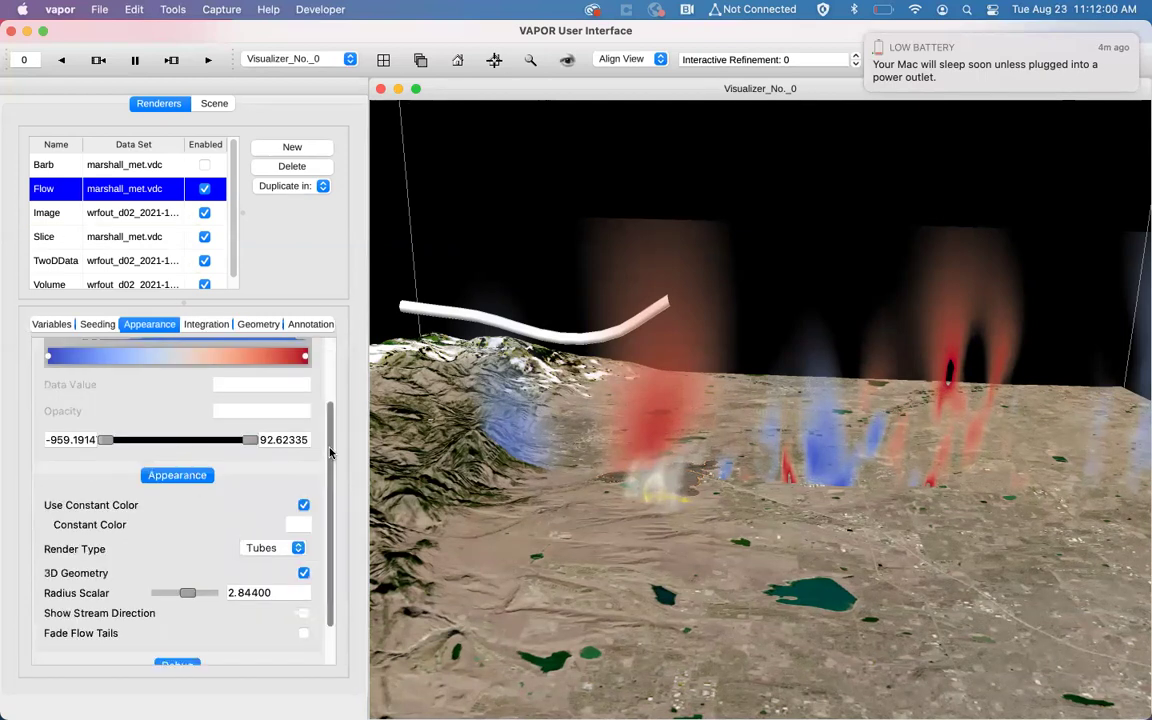
{"action": "scroll", "coordinate": [335, 528], "scroll_direction": "down", "scroll_amount": 2}
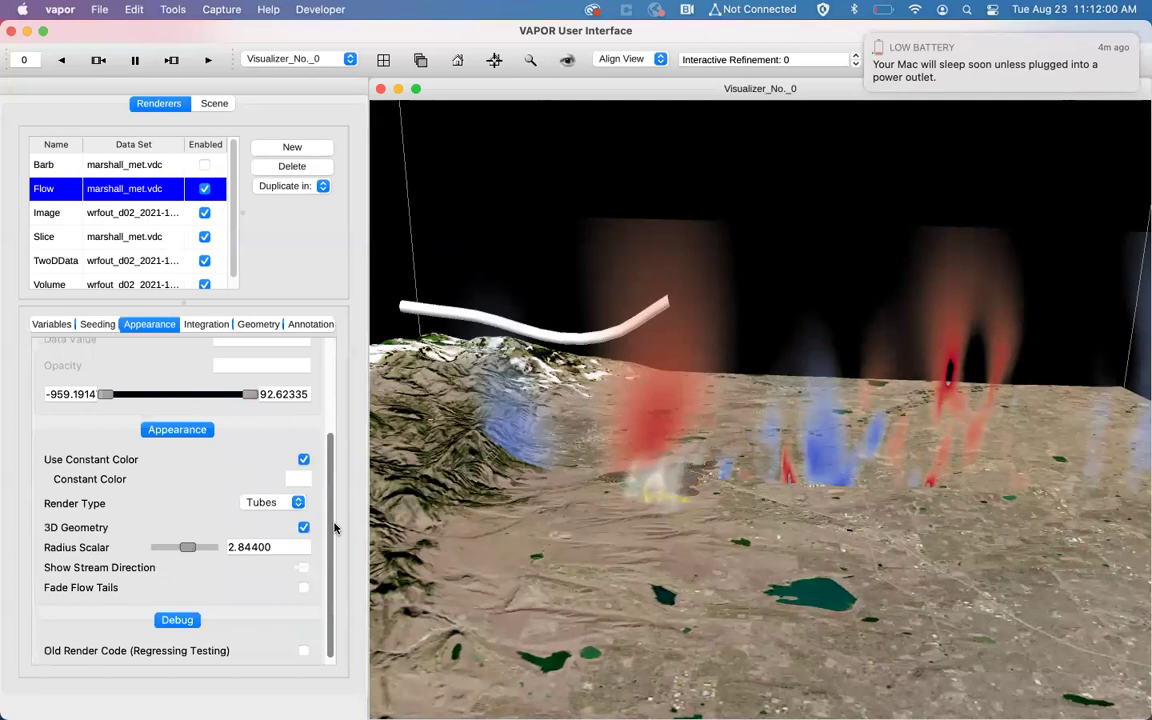
{"action": "left_click", "coordinate": [95, 324]}
{"action": "left_click", "coordinate": [184, 528]}
{"action": "left_click_drag", "start_coordinate": [184, 530], "coordinate": [179, 530]}
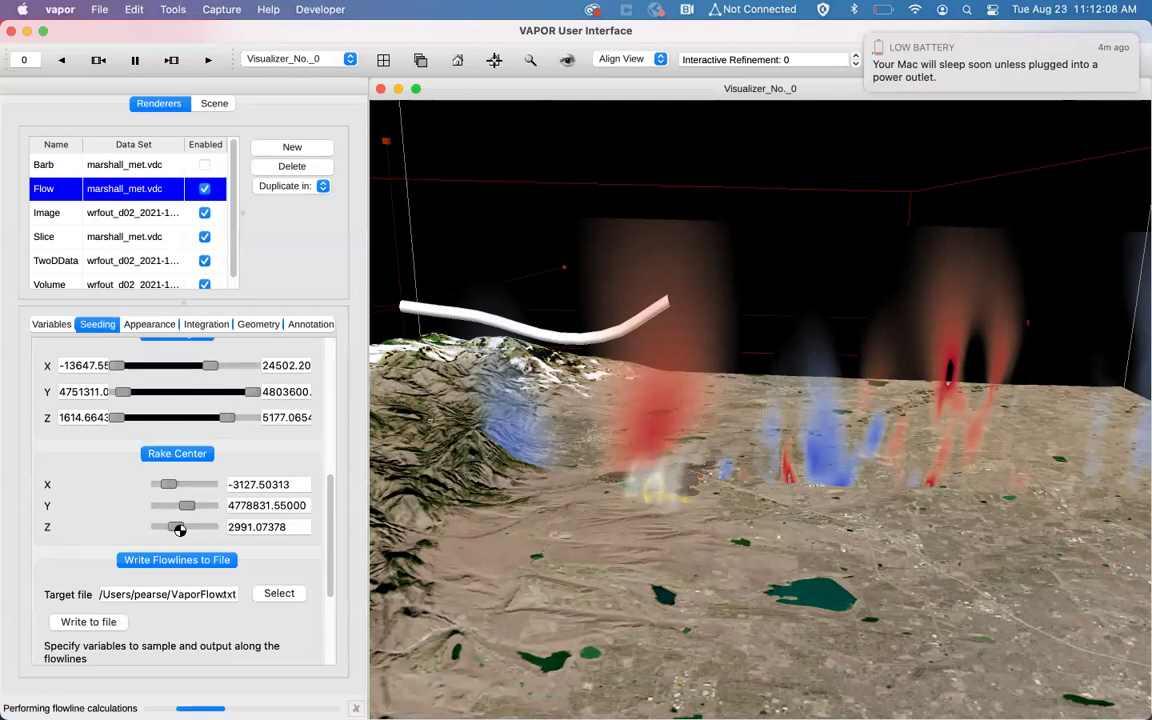
{"action": "left_click_drag", "start_coordinate": [175, 530], "coordinate": [181, 532]}
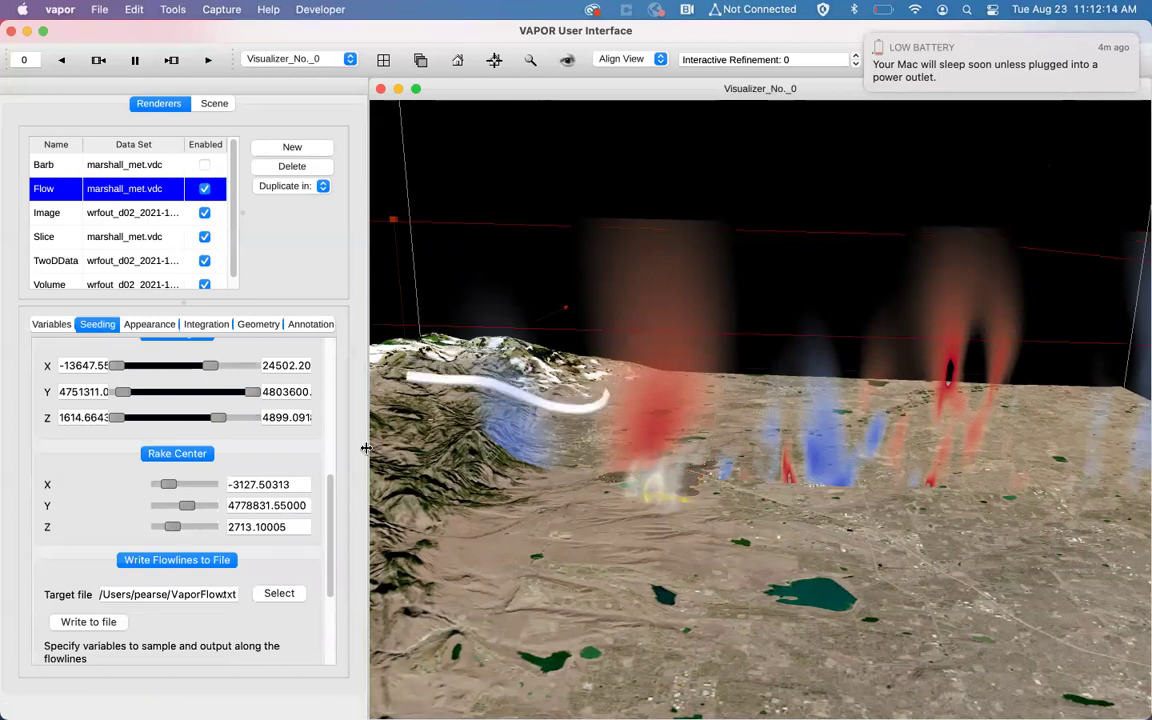
Step: Set the Flow renderer's integration steps to 50 to lengthen the streamline
{"action": "left_click_drag", "start_coordinate": [553, 499], "coordinate": [618, 336]}
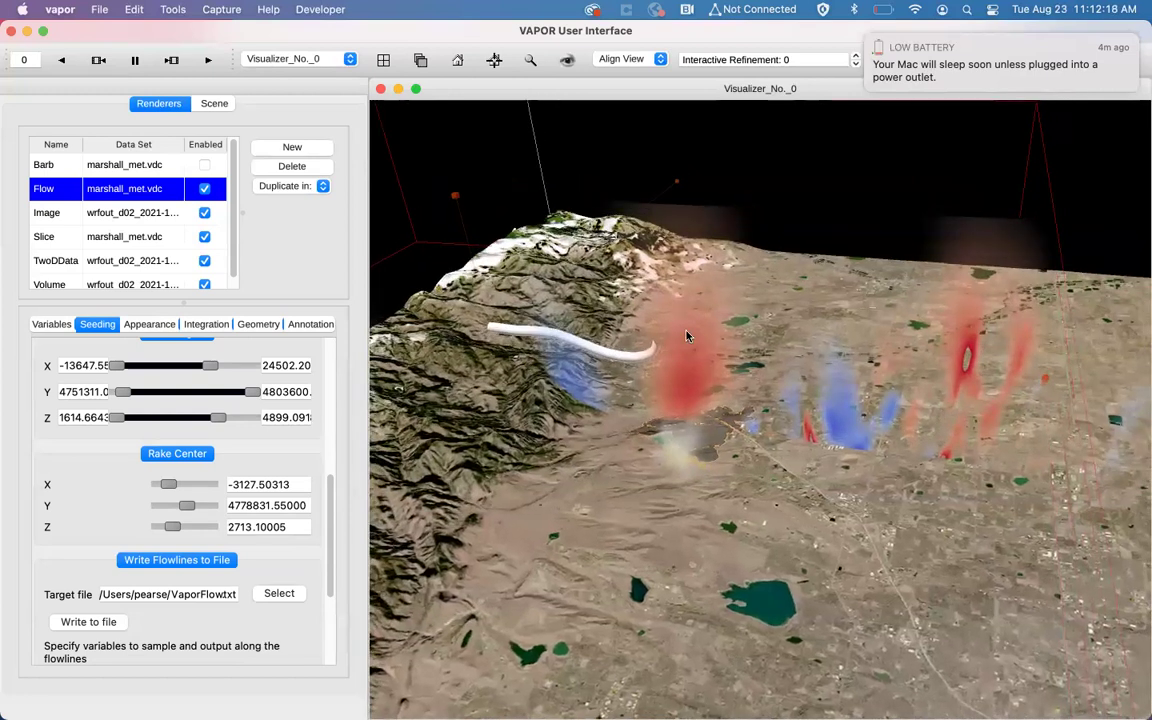
{"action": "left_click", "coordinate": [130, 325]}
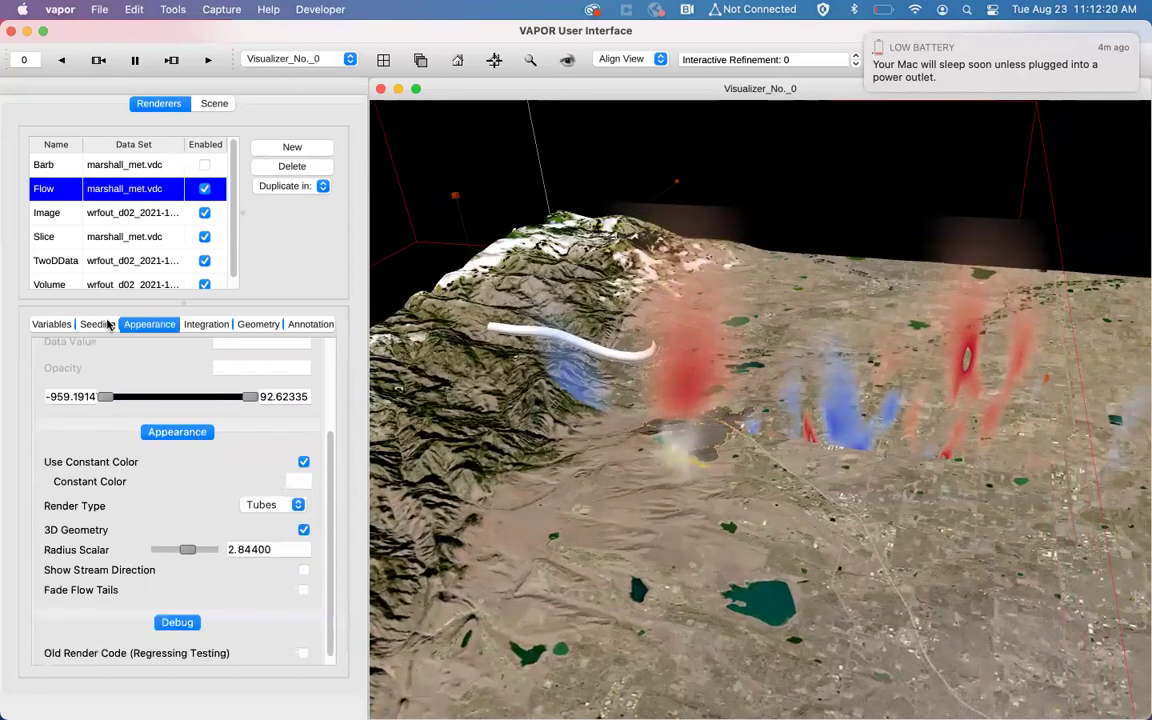
{"action": "left_click", "coordinate": [330, 428]}
{"action": "double_click", "coordinate": [270, 413]}
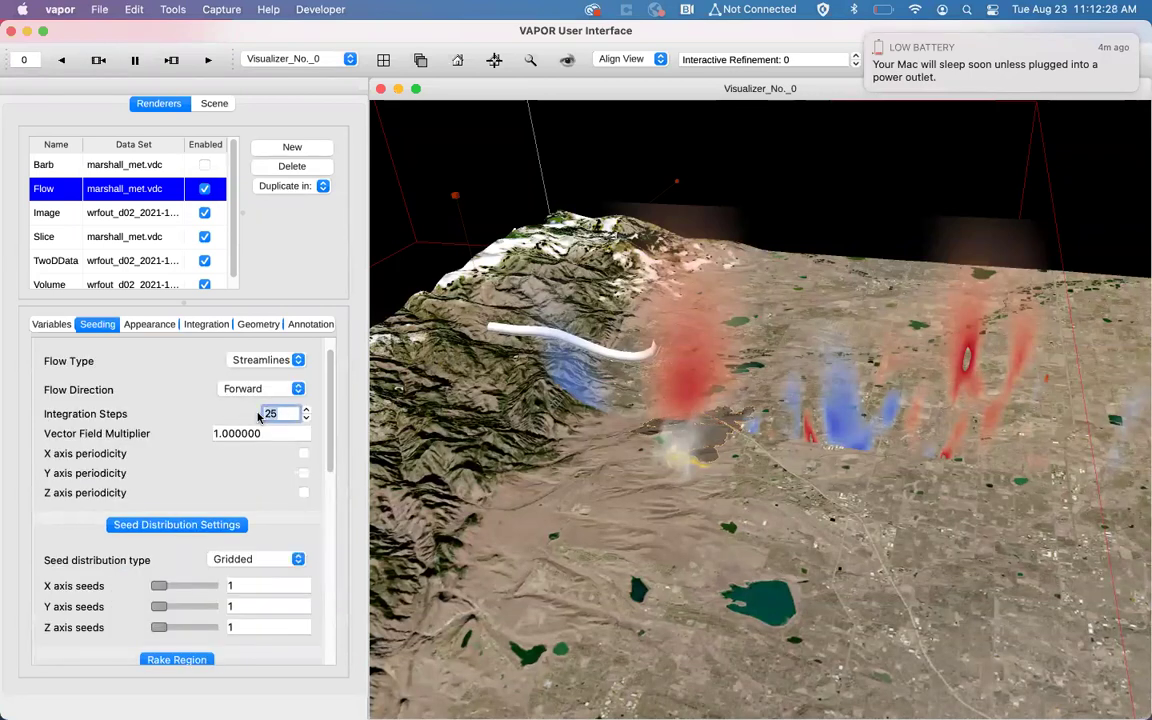
{"action": "type", "text": "50"}
{"action": "key", "text": "Return"}
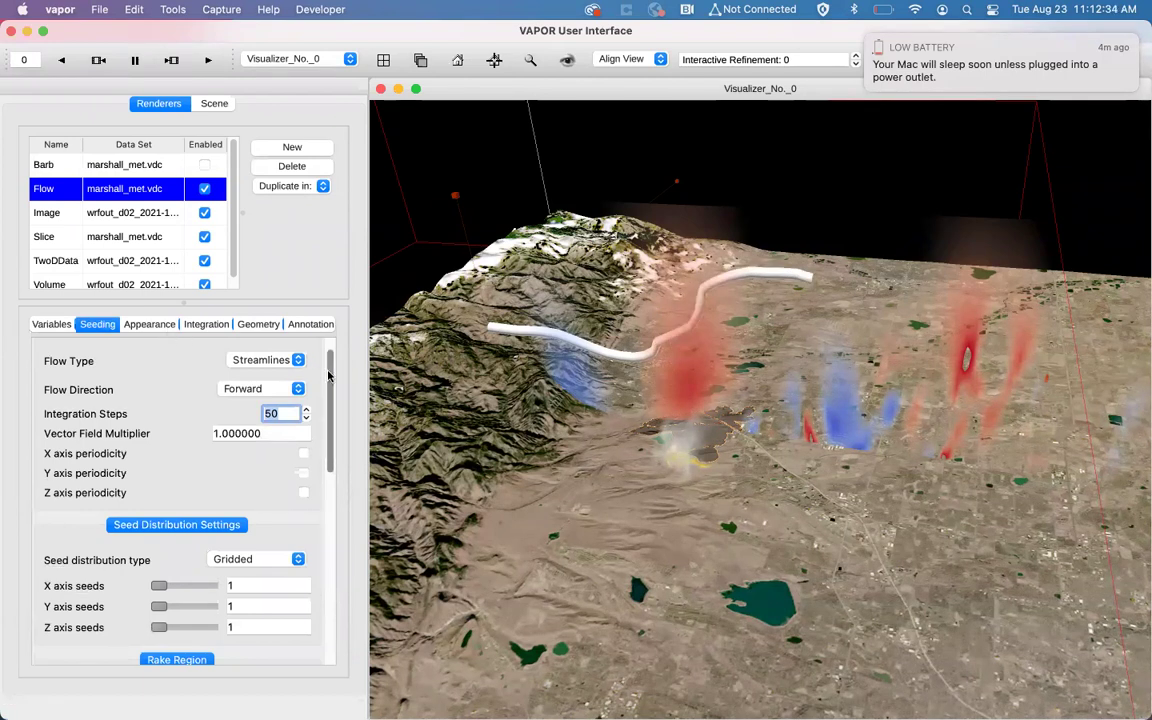
Step: Set the Z axis seeds of the gridded distribution to 10 and inspect the stacked streamlines from a lower angle
{"action": "scroll", "coordinate": [328, 375], "scroll_direction": "down", "scroll_amount": 3}
{"action": "left_click", "coordinate": [236, 563]}
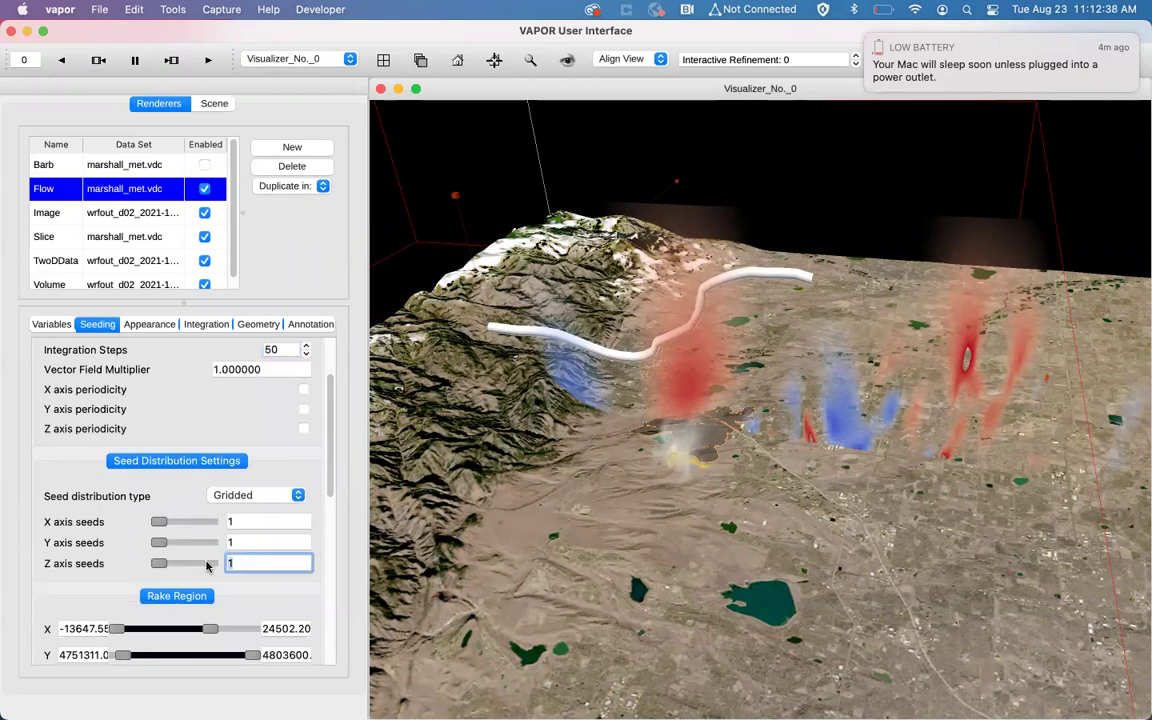
{"action": "type", "text": "0"}
{"action": "key", "text": "Return"}
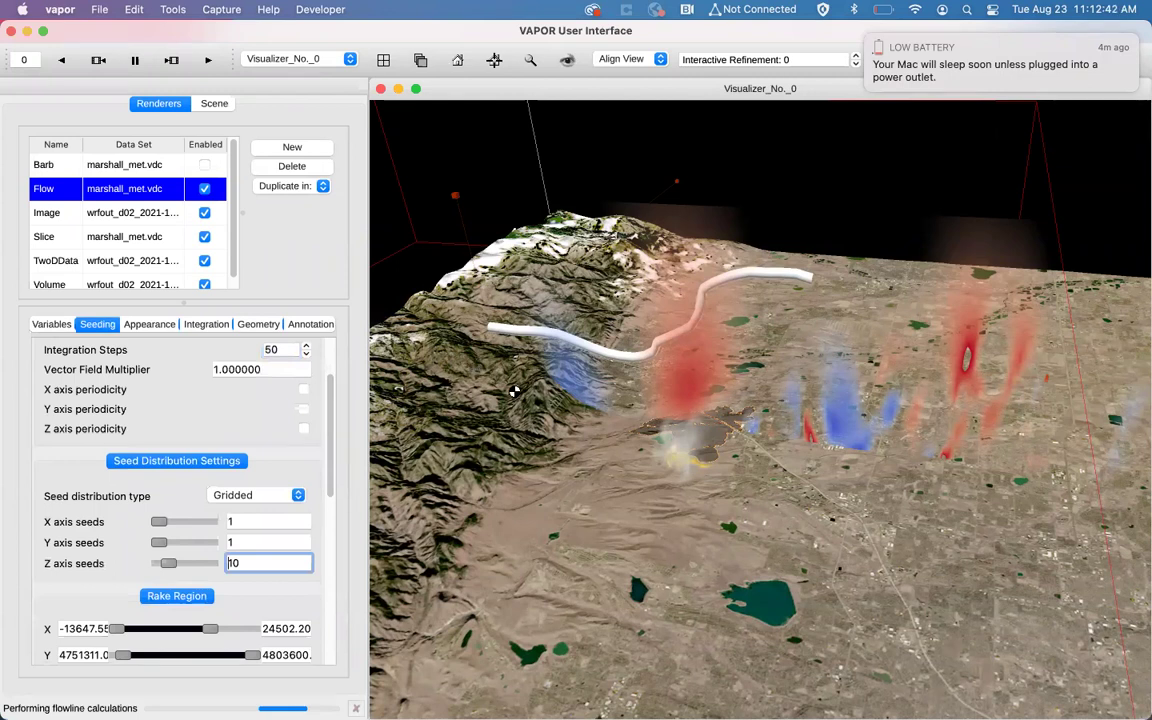
{"action": "left_click_drag", "start_coordinate": [670, 360], "coordinate": [608, 323]}
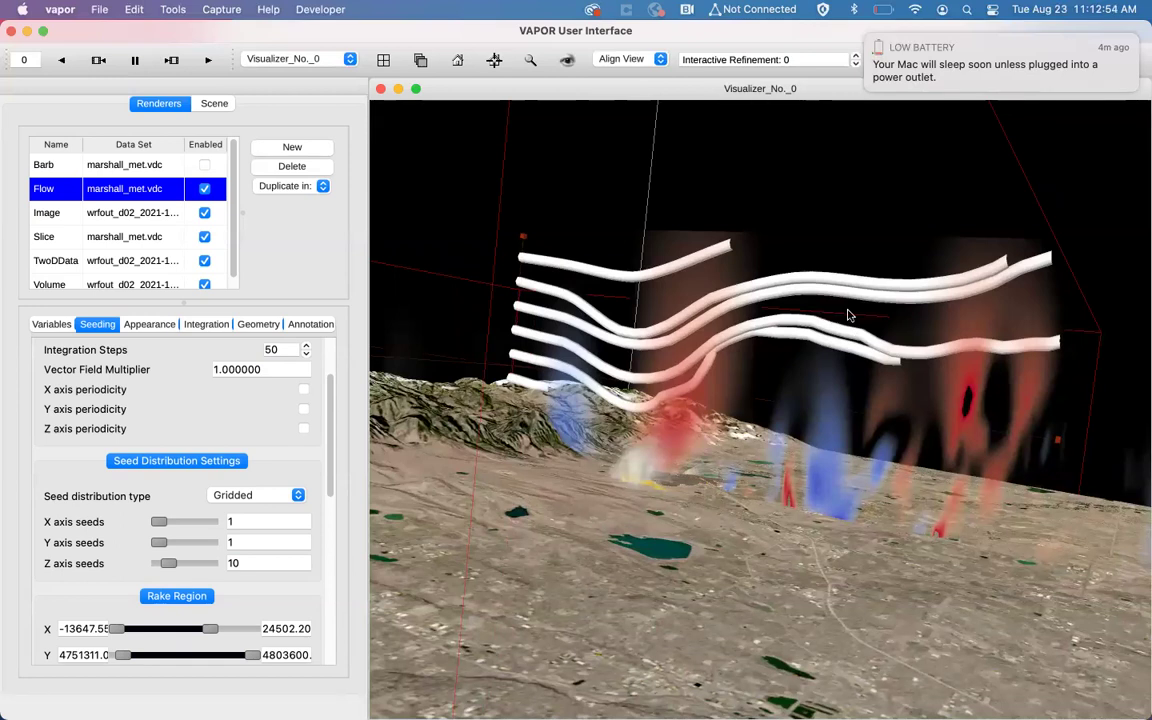
Step: Switch to PowerPoint and bring up slide 8 of ATPESC_2022, the photo of smoke over the neighborhood
{"action": "mouse_move", "coordinate": [527, 700]}
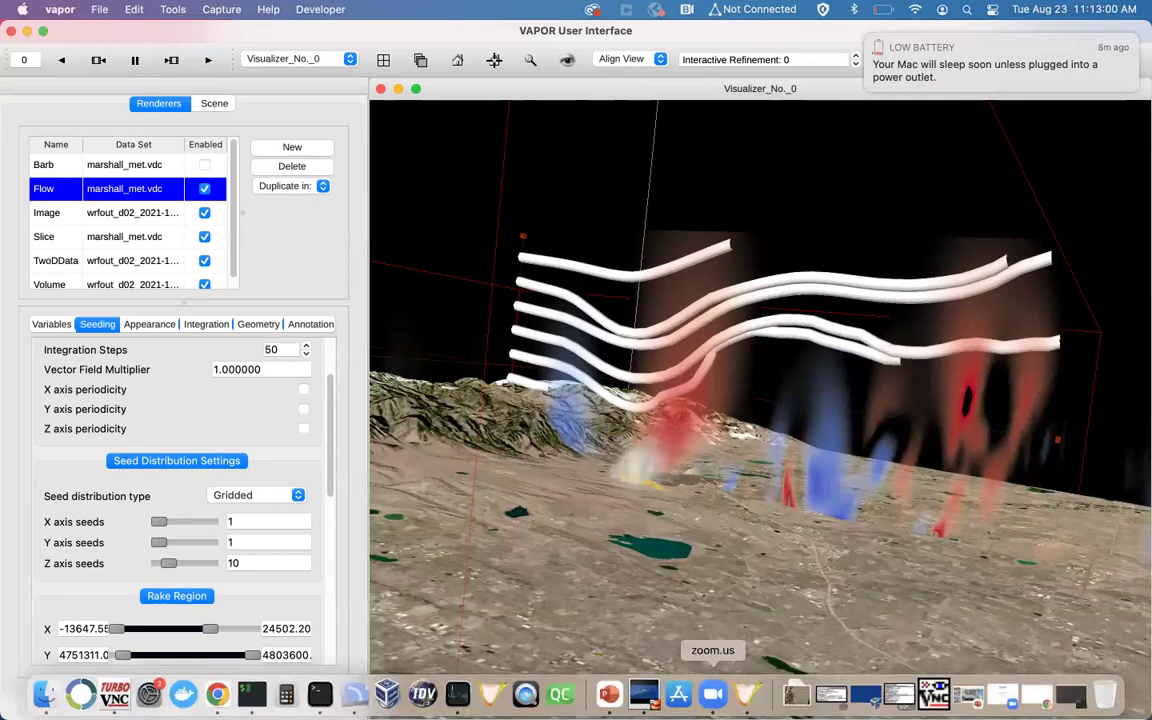
{"action": "left_click", "coordinate": [618, 693]}
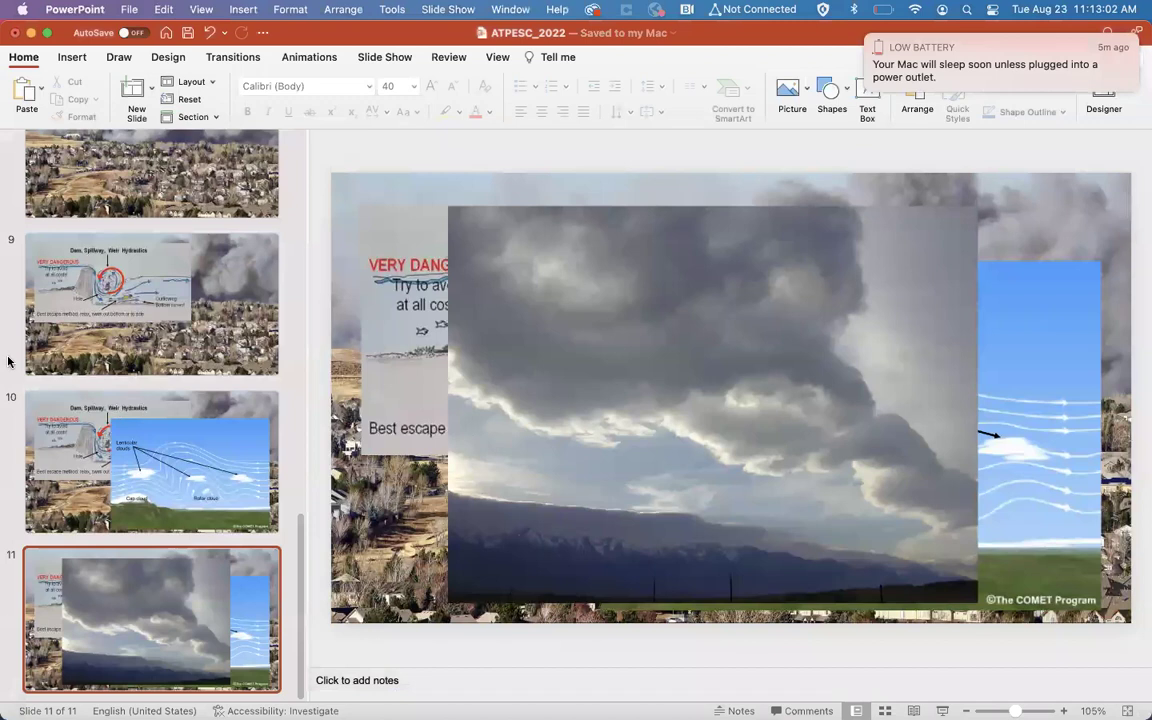
{"action": "left_click", "coordinate": [190, 190]}
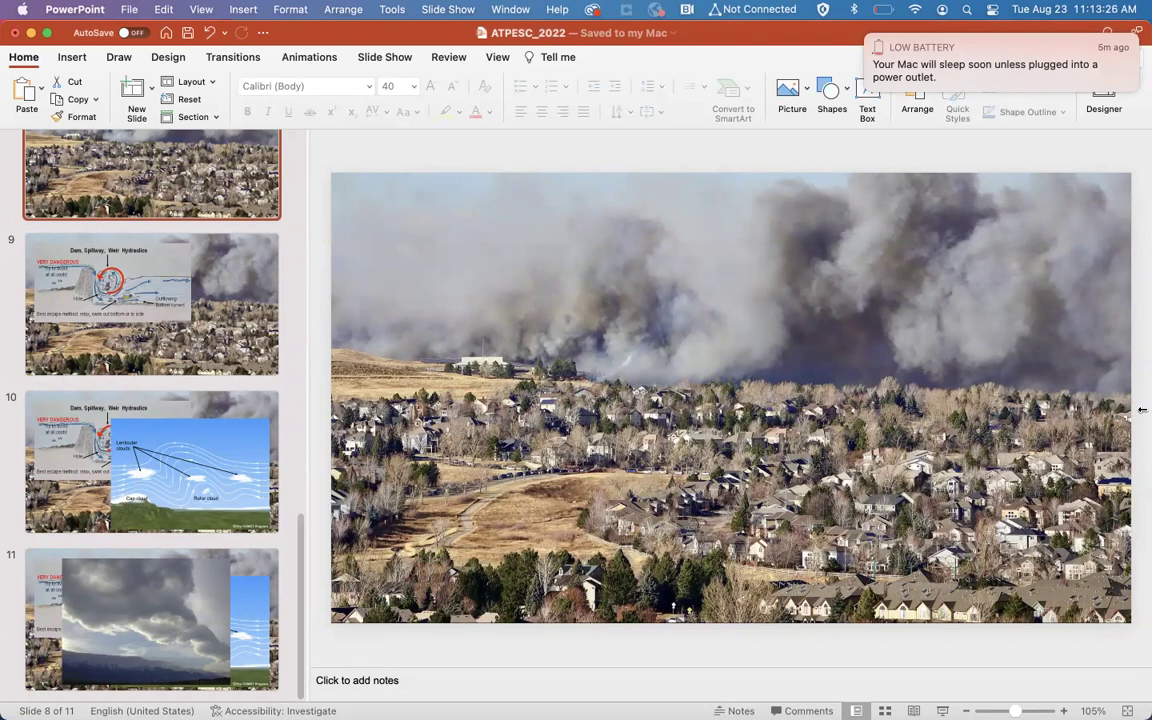
{"action": "mouse_move", "coordinate": [1100, 700]}
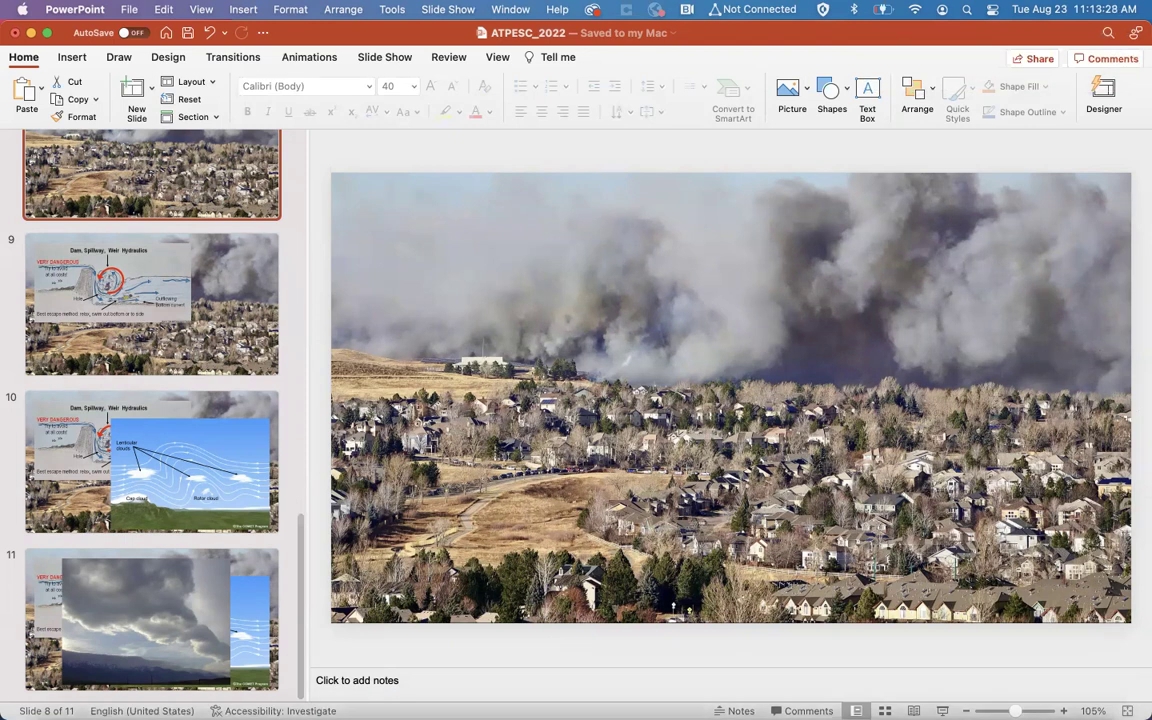
Step: Return to VAPOR and review the Flow renderer's variable, appearance and geometry settings
{"action": "left_click", "coordinate": [31, 33]}
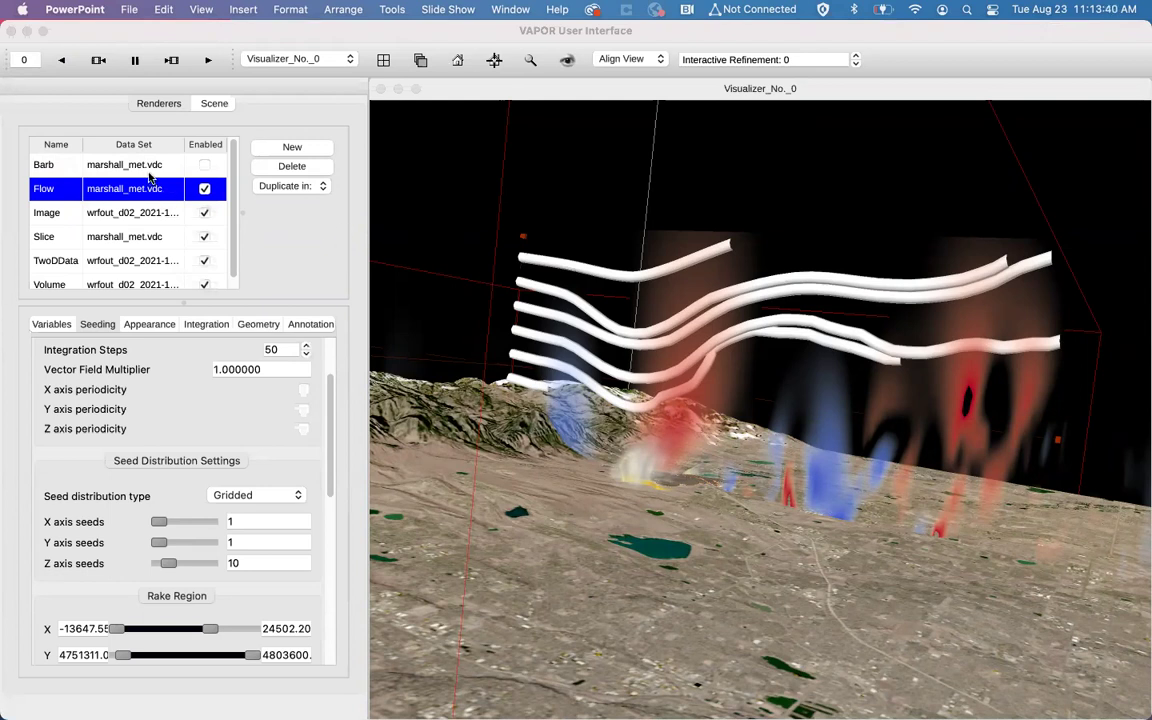
{"action": "left_click", "coordinate": [53, 332]}
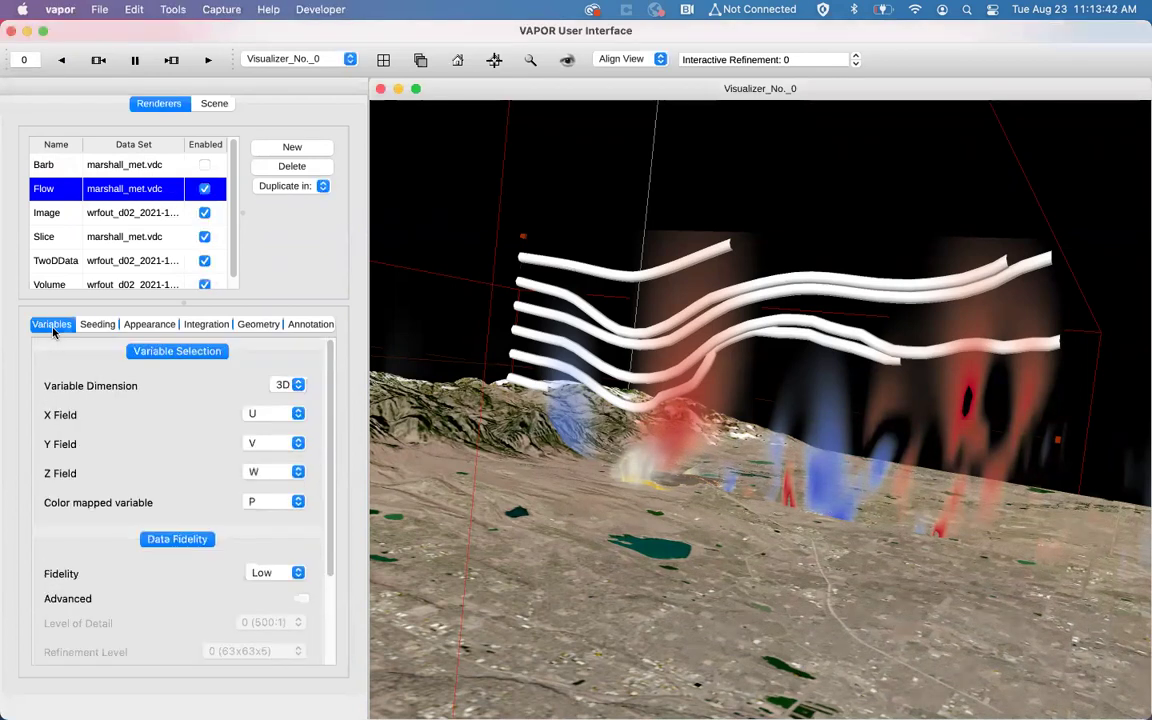
{"action": "left_click", "coordinate": [150, 327]}
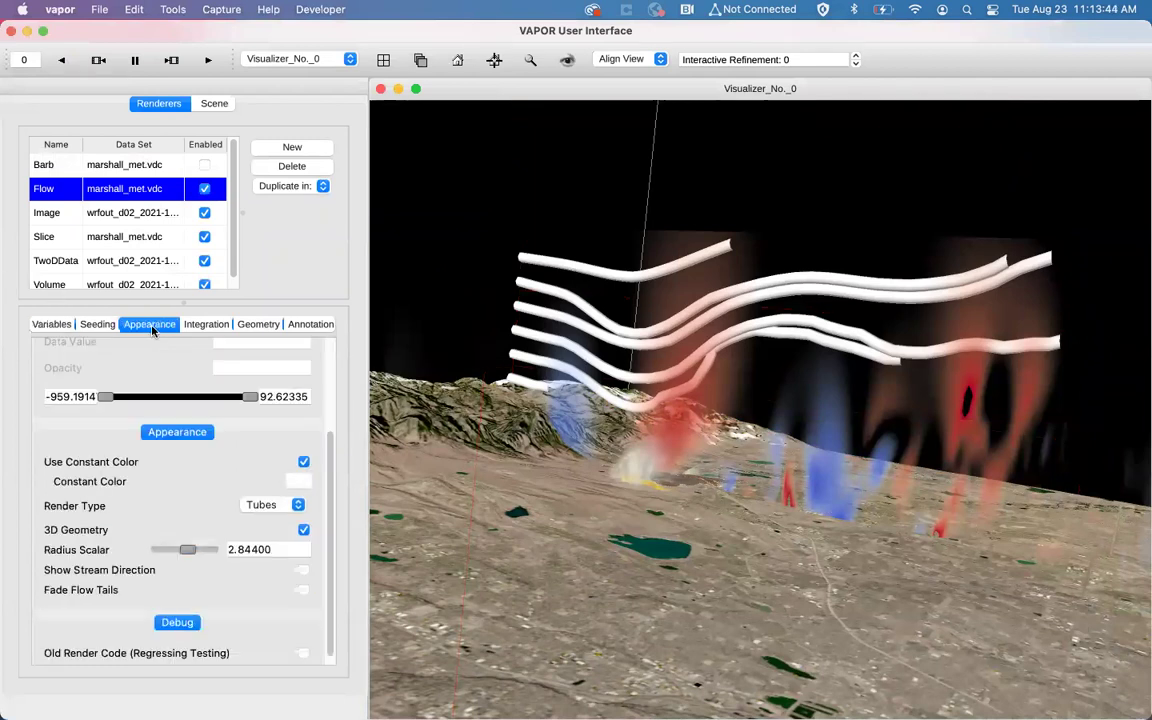
{"action": "left_click", "coordinate": [253, 325]}
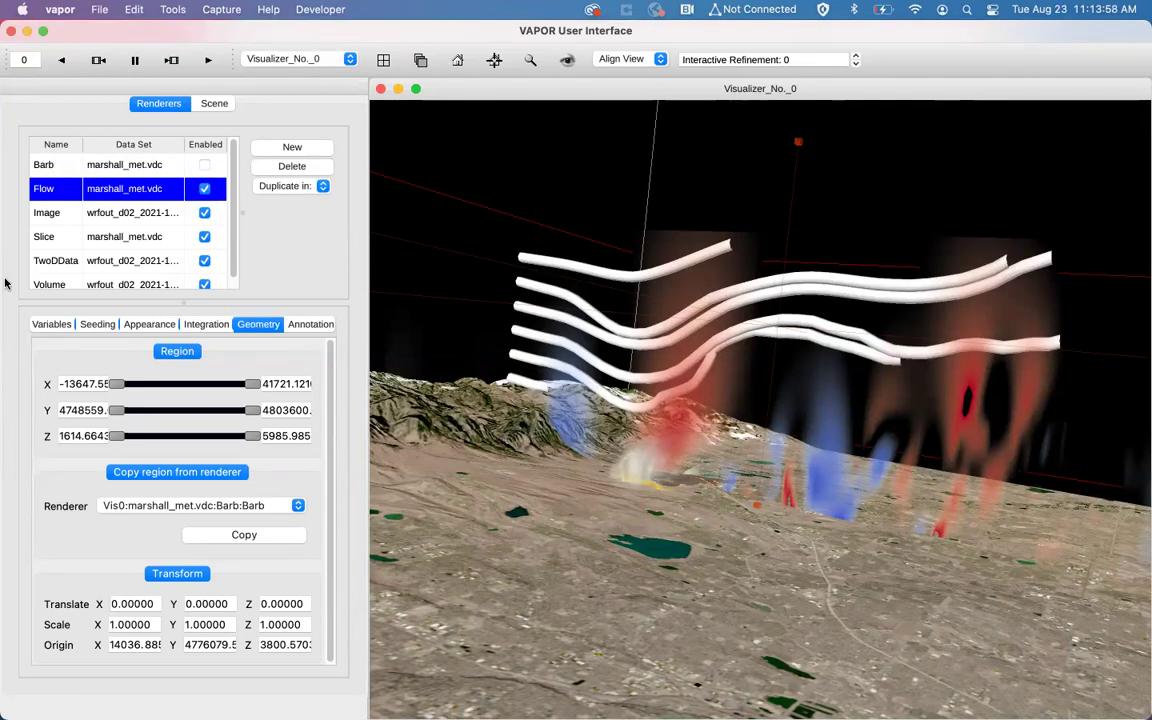
Step: Switch to iTerm2 and bring up the first bash session
{"action": "left_click", "coordinate": [27, 32]}
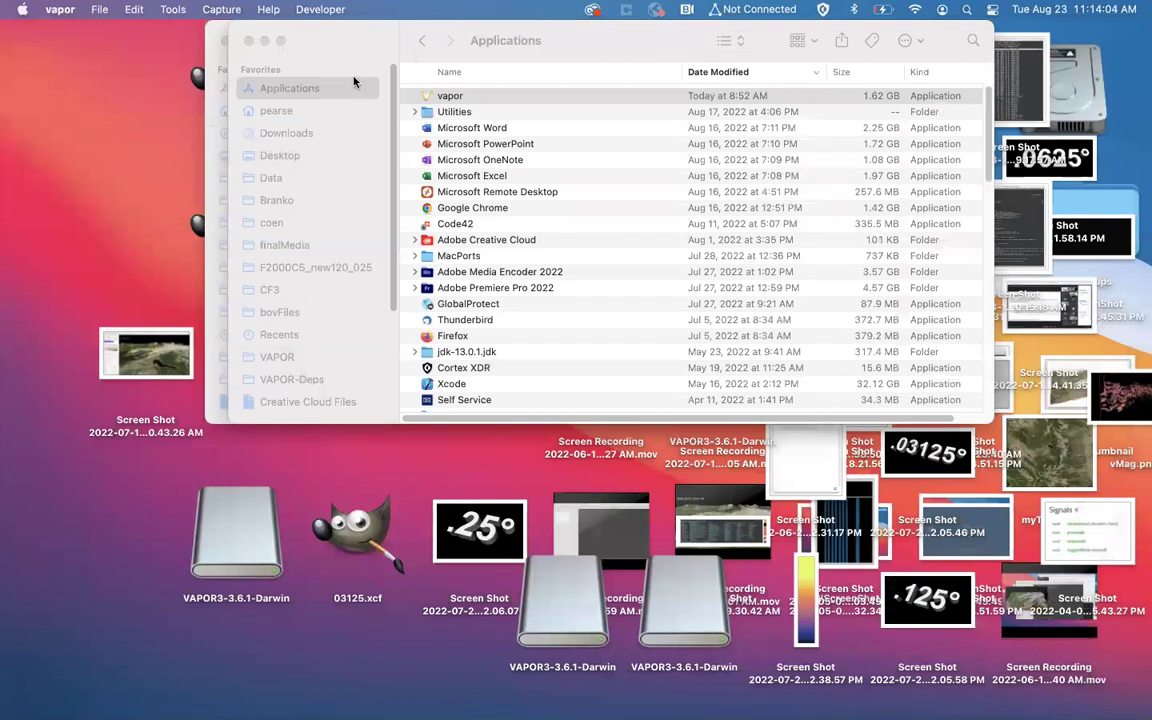
{"action": "mouse_move", "coordinate": [609, 693]}
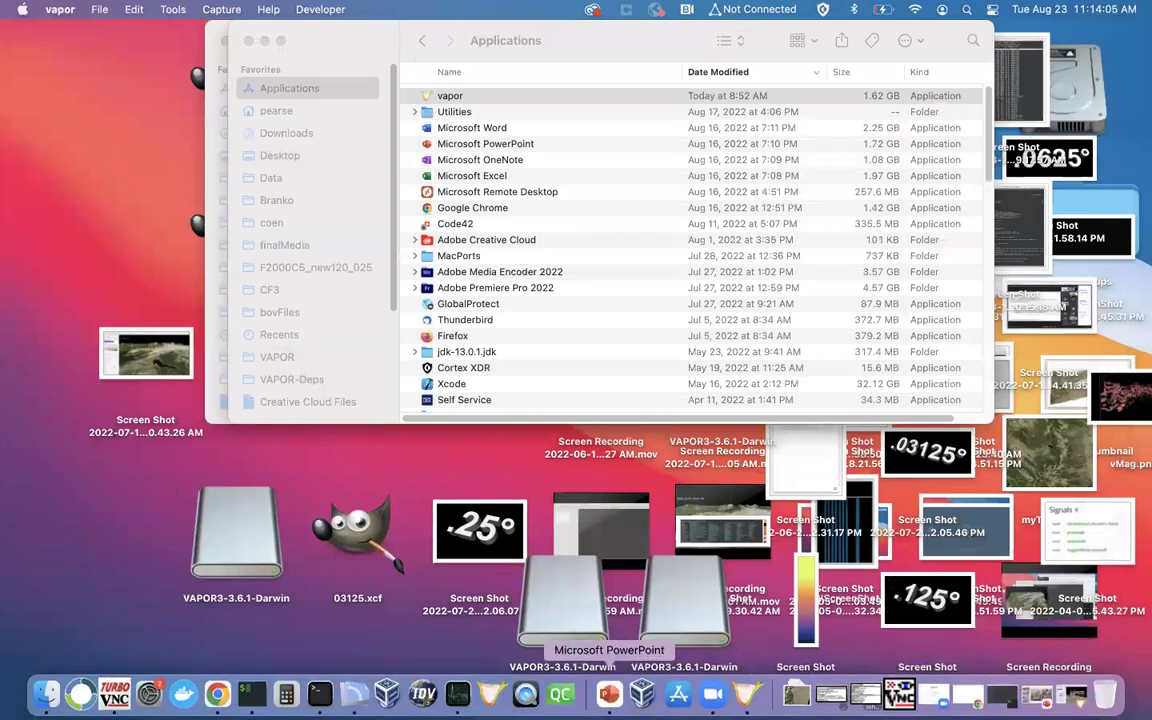
{"action": "left_click", "coordinate": [252, 693]}
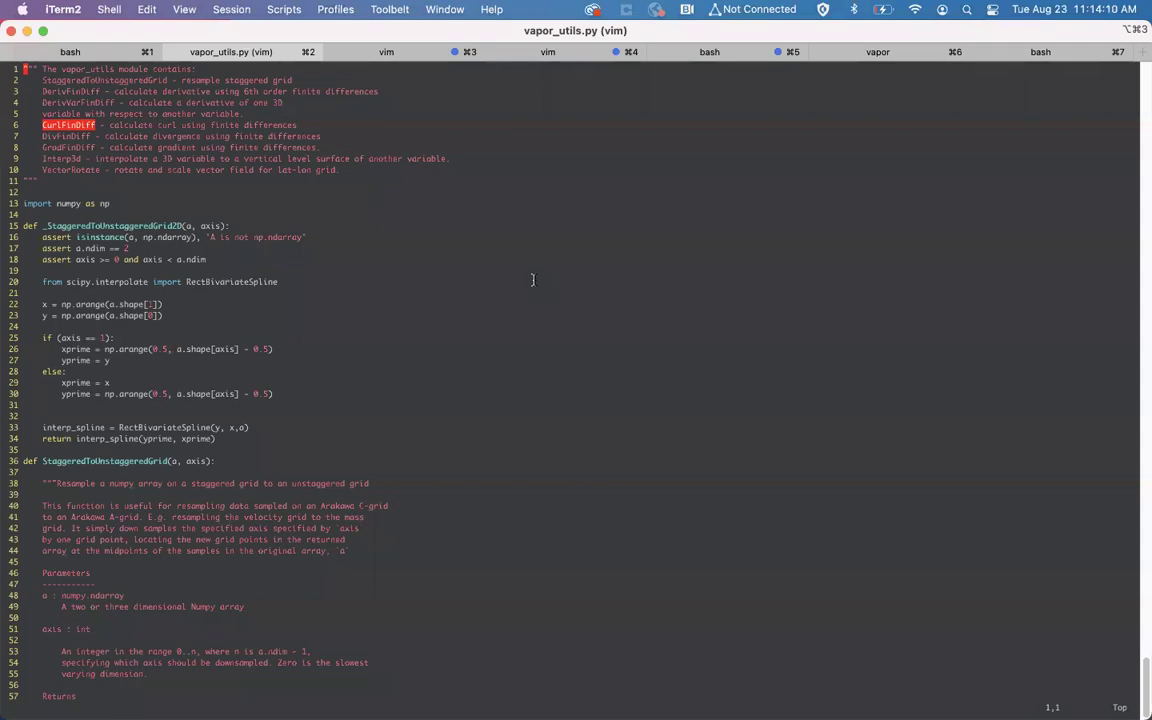
{"action": "key", "text": "super+1"}
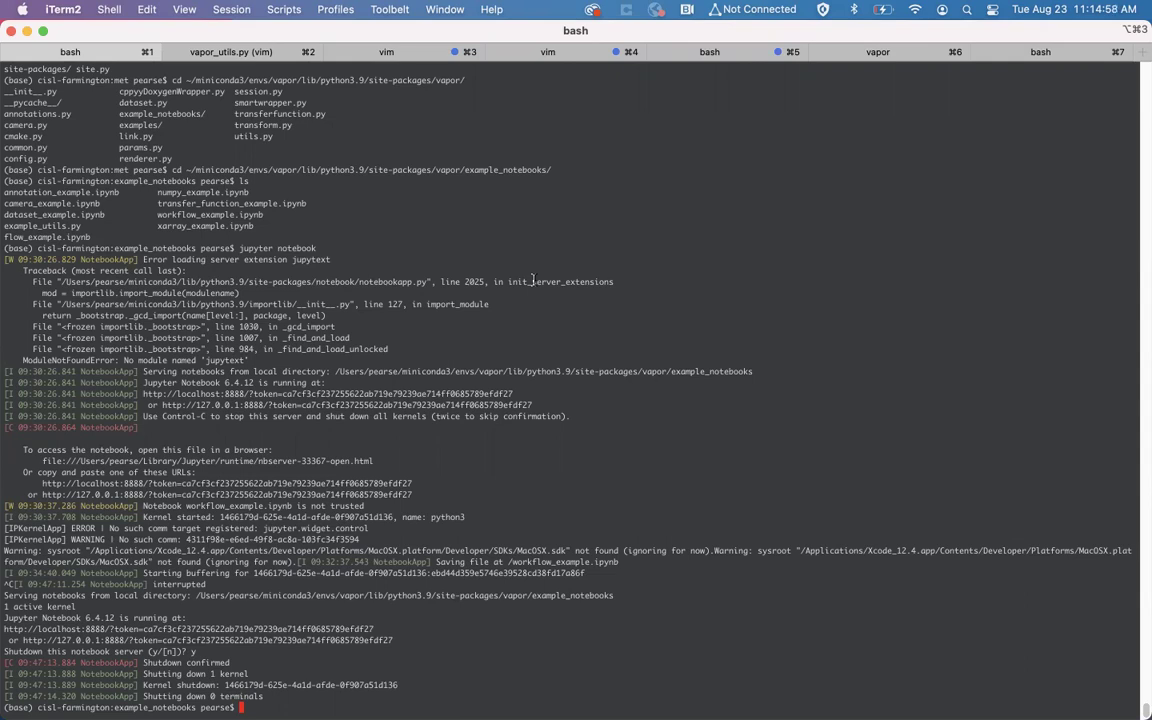
Step: Enter "conda install vapor" at the prompt without running it and enlarge the terminal text for readability
{"action": "type", "text": "conda install vapo"}
{"action": "key", "text": "super+equal"}
{"action": "key", "text": "super+equal"}
{"action": "key", "text": "super+equal"}
{"action": "key", "text": "super+equal"}
{"action": "key", "text": "super+equal"}
{"action": "key", "text": "super+equal"}
{"action": "key", "text": "super+equal"}
{"action": "type", "text": "r"}
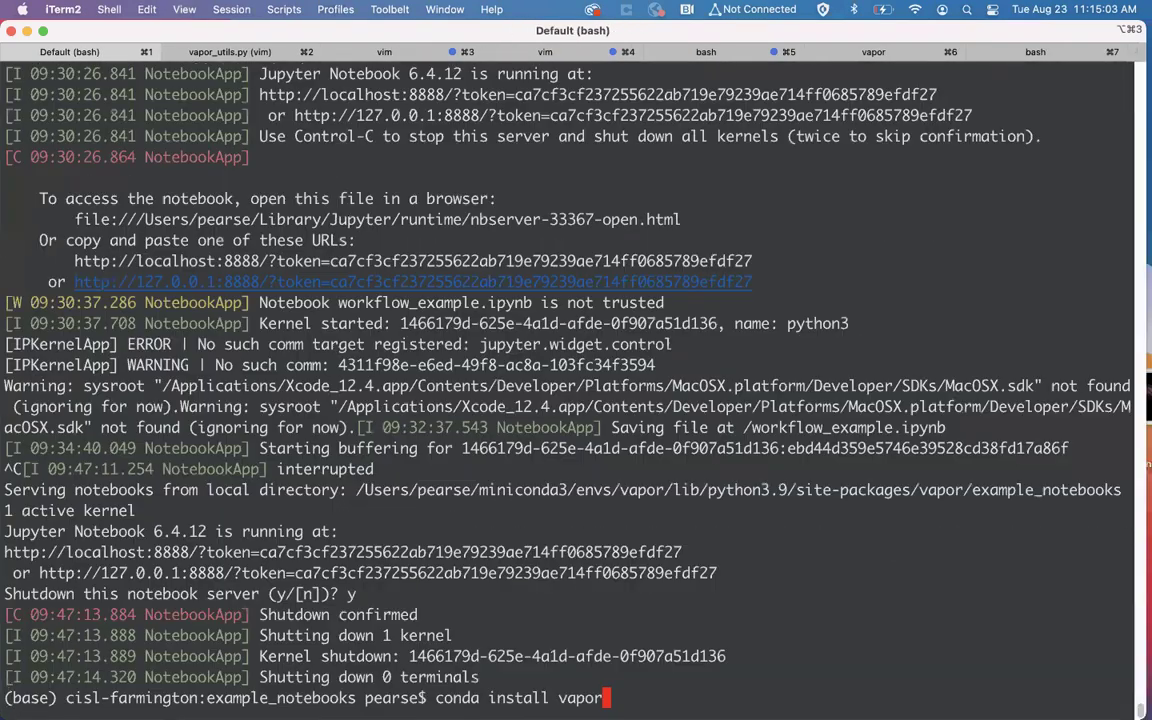
Step: Clear the terminal, write "conda install vapor" at the fresh prompt, and abandon it without running the install
{"action": "key", "text": "ctrl+c"}
{"action": "type", "text": "clear"}
{"action": "key", "text": "Return"}
{"action": "type", "text": "conda install vapor"}
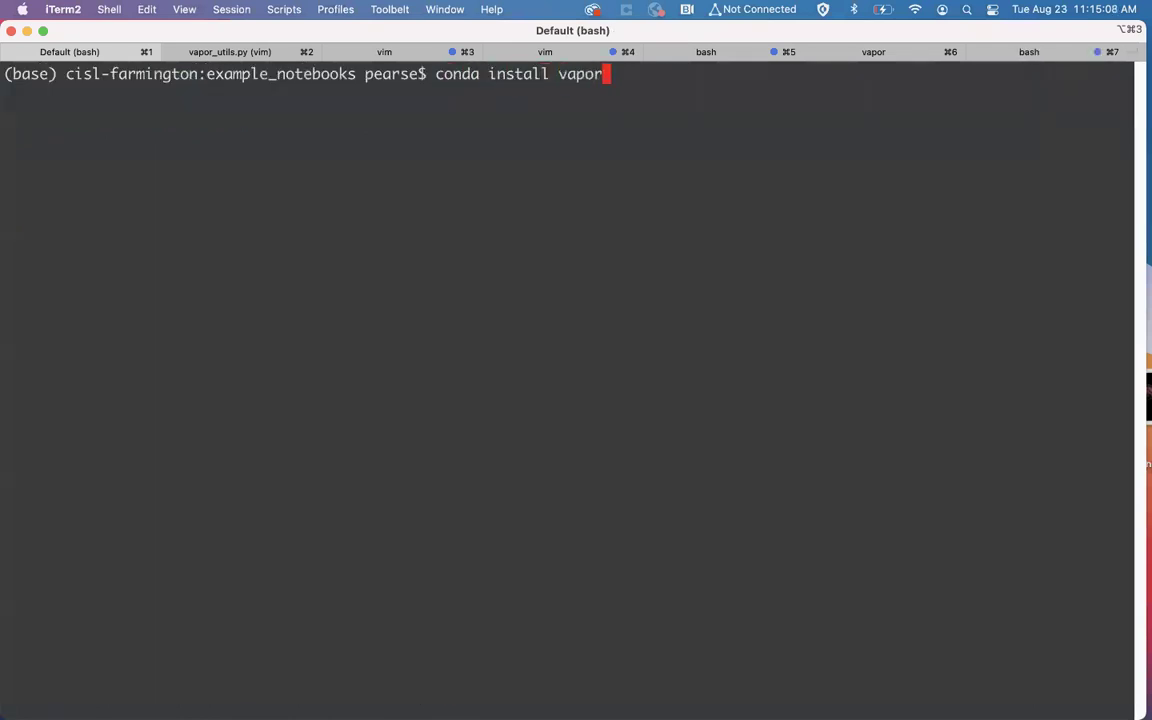
{"action": "key", "text": "ctrl+c"}
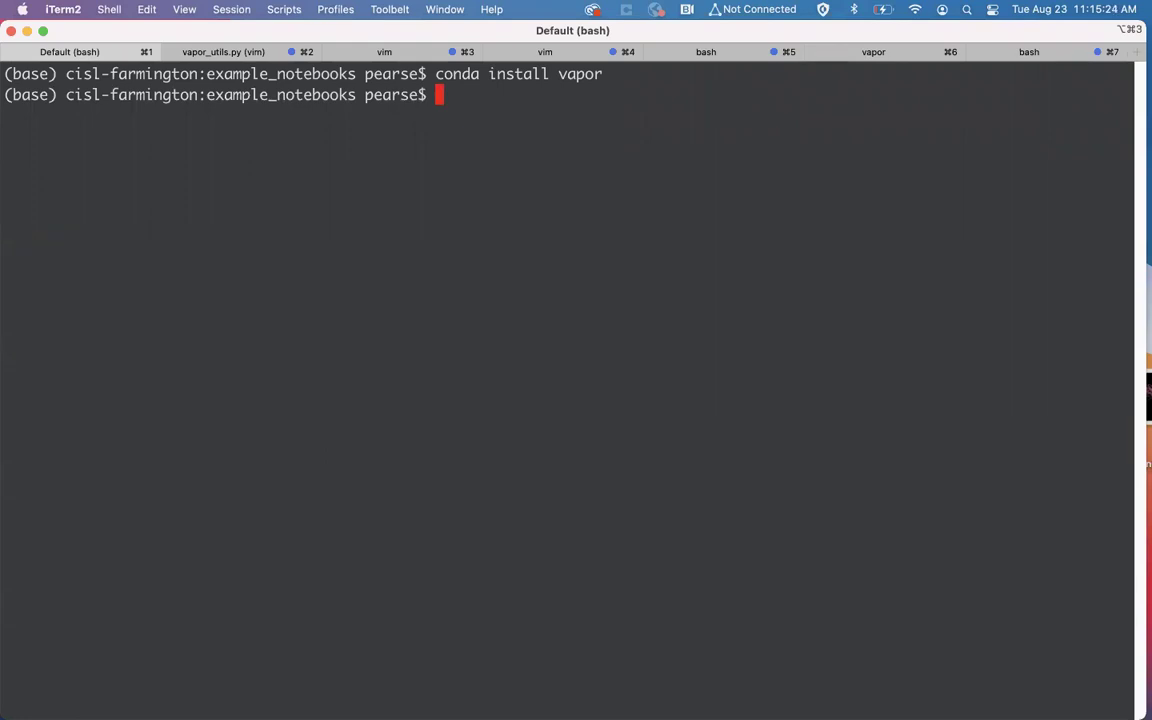
{"action": "double_click", "coordinate": [466, 75]}
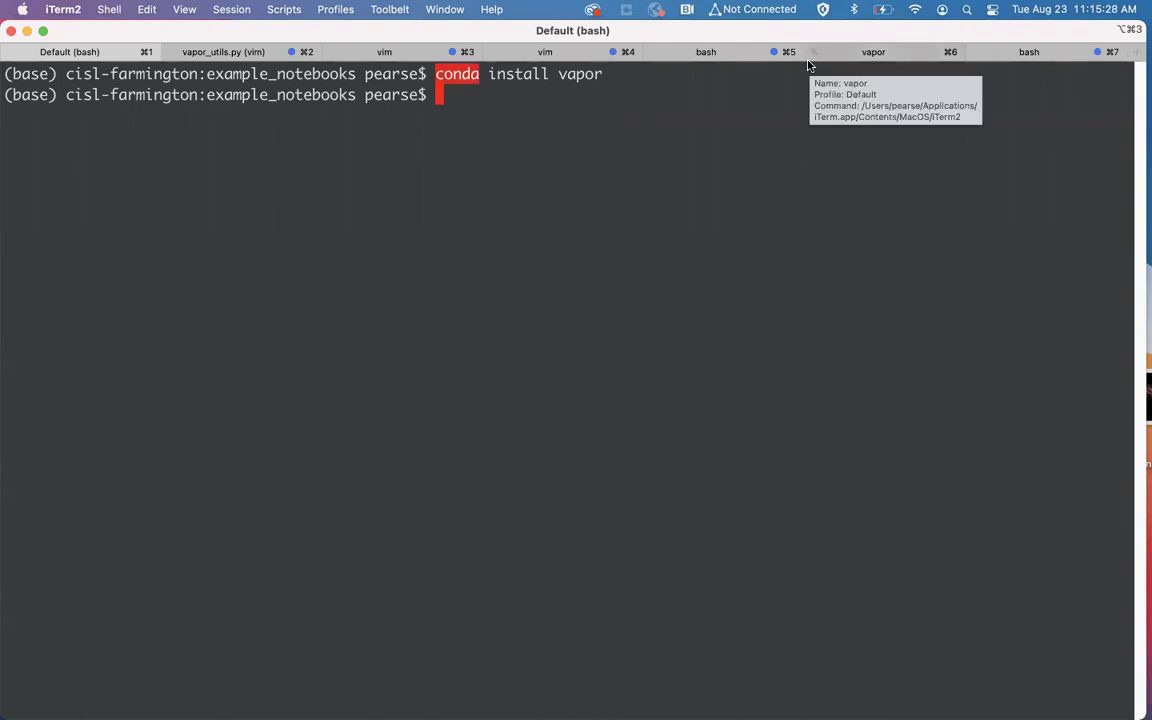
Step: Print the current working directory and examine the path to the example_notebooks folder
{"action": "type", "text": "pwd"}
{"action": "key", "text": "Return"}
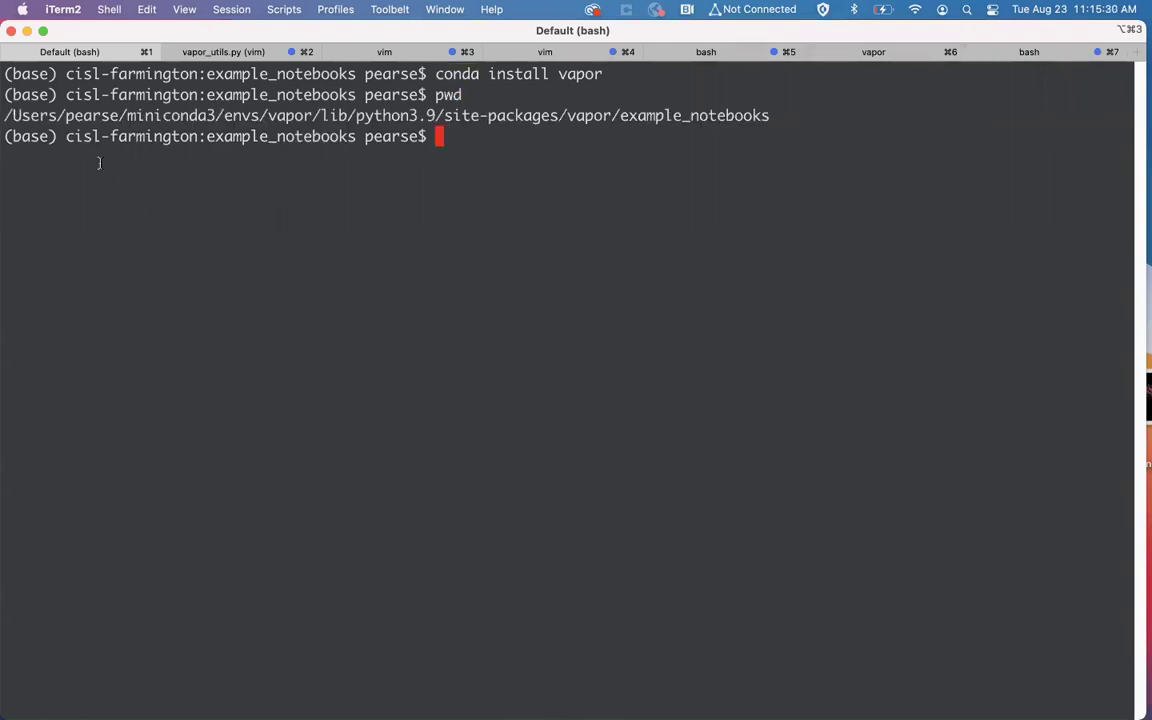
{"action": "left_click_drag", "start_coordinate": [8, 115], "coordinate": [772, 115]}
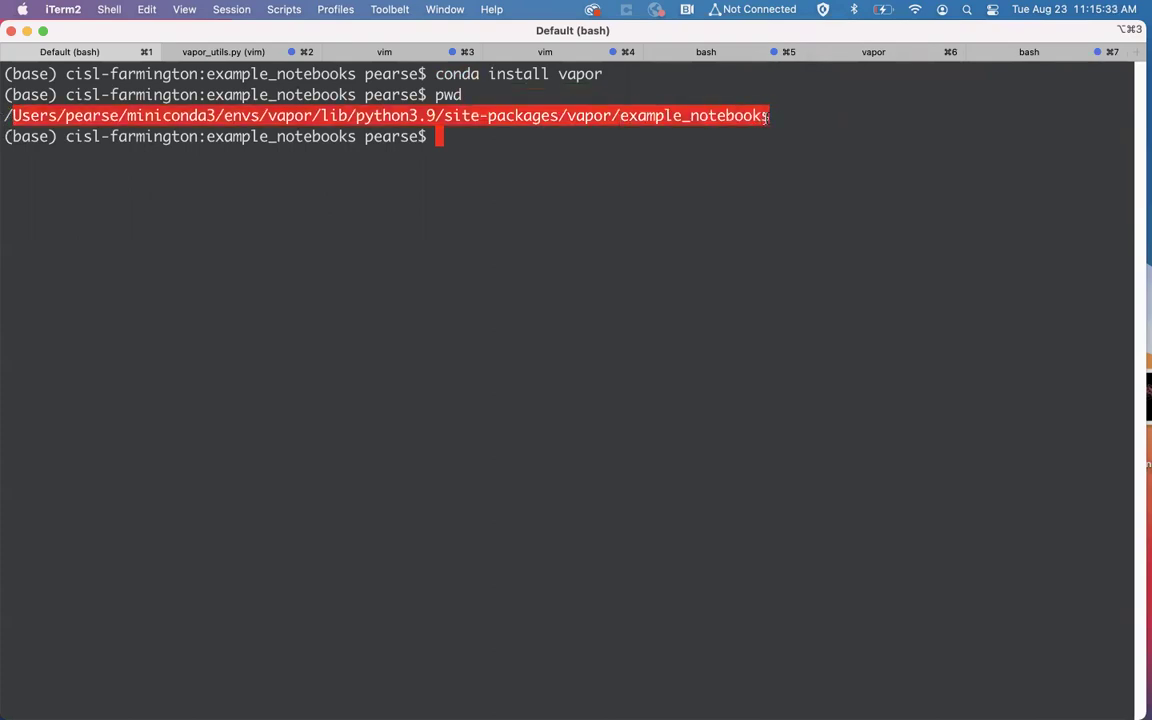
{"action": "left_click", "coordinate": [900, 155]}
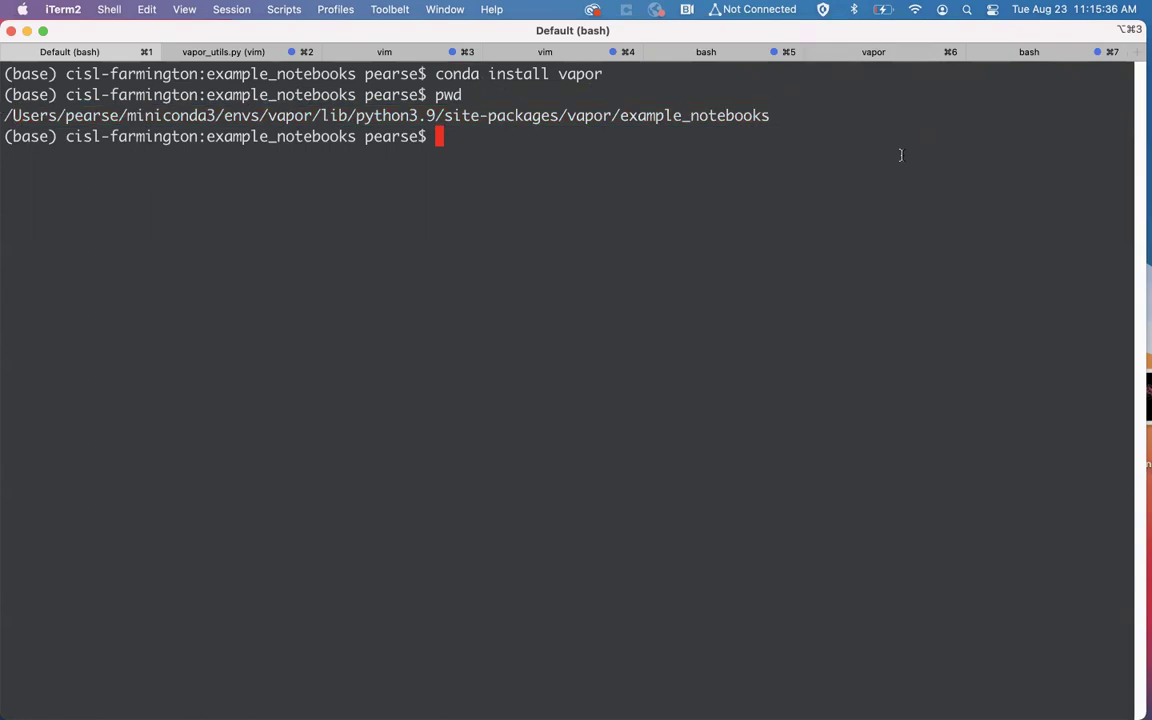
Step: Try to start Jupyter with "jupyter notbook" and rerun "cd met/" from the command history
{"action": "type", "text": "jupyter notbook"}
{"action": "key", "text": "Return"}
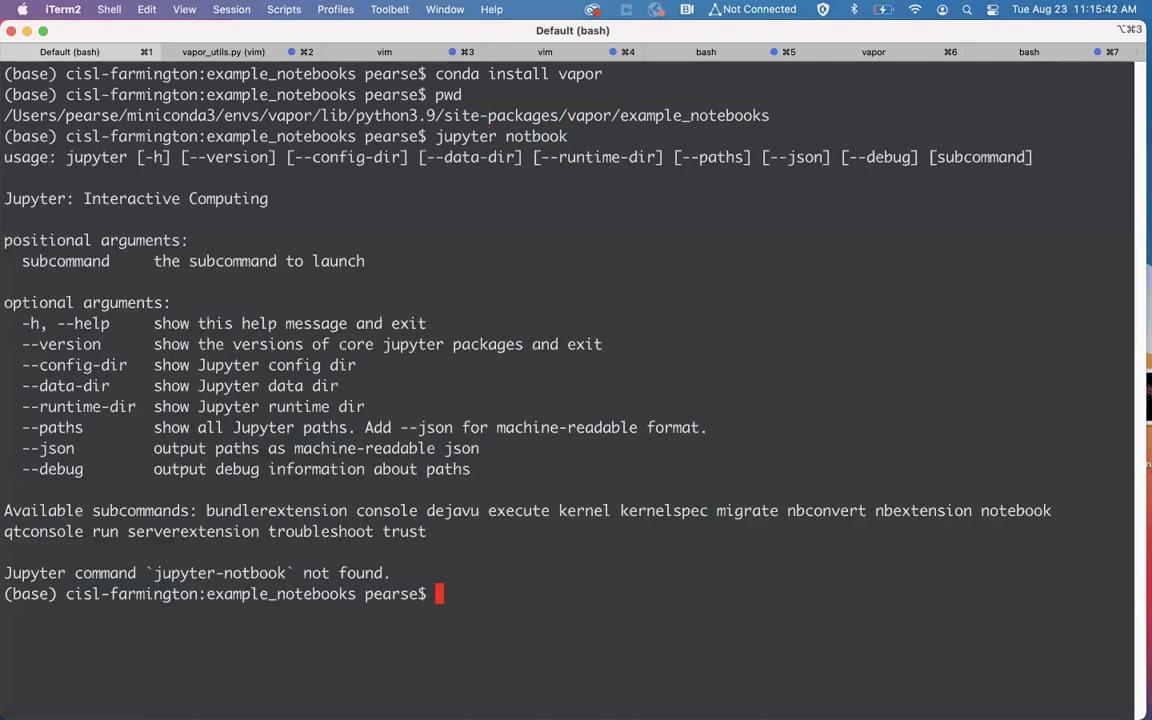
{"action": "key", "text": "Up"}
{"action": "key", "text": "Up"}
{"action": "key", "text": "Up"}
{"action": "key", "text": "Up"}
{"action": "key", "text": "Up"}
{"action": "key", "text": "Up"}
{"action": "key", "text": "Up"}
{"action": "key", "text": "Up"}
{"action": "key", "text": "Up"}
{"action": "key", "text": "Up"}
{"action": "key", "text": "Up"}
{"action": "key", "text": "Up"}
{"action": "key", "text": "Return"}
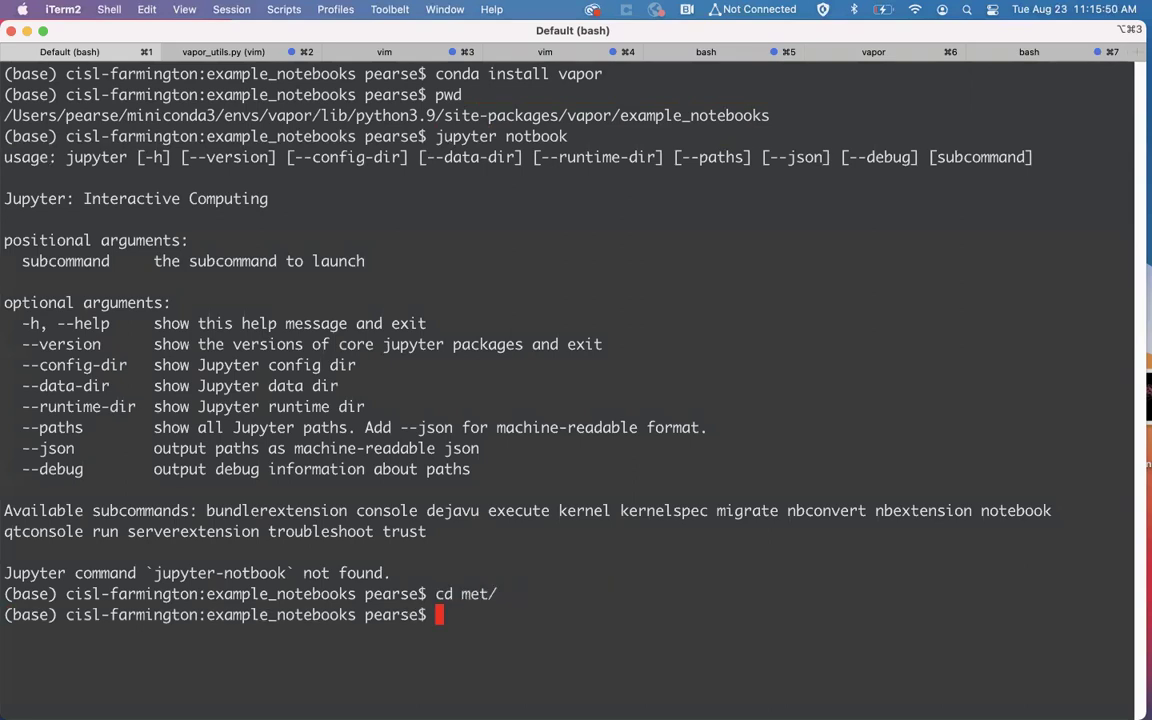
Step: Recall the misspelled Jupyter command, correct it to "jupyter notebook" and run it to launch the notebook server
{"action": "key", "text": "Up"}
{"action": "key", "text": "Up"}
{"action": "key", "text": "Left"}
{"action": "key", "text": "Left"}
{"action": "key", "text": "Left"}
{"action": "key", "text": "Left"}
{"action": "type", "text": "e"}
{"action": "key", "text": "Return"}
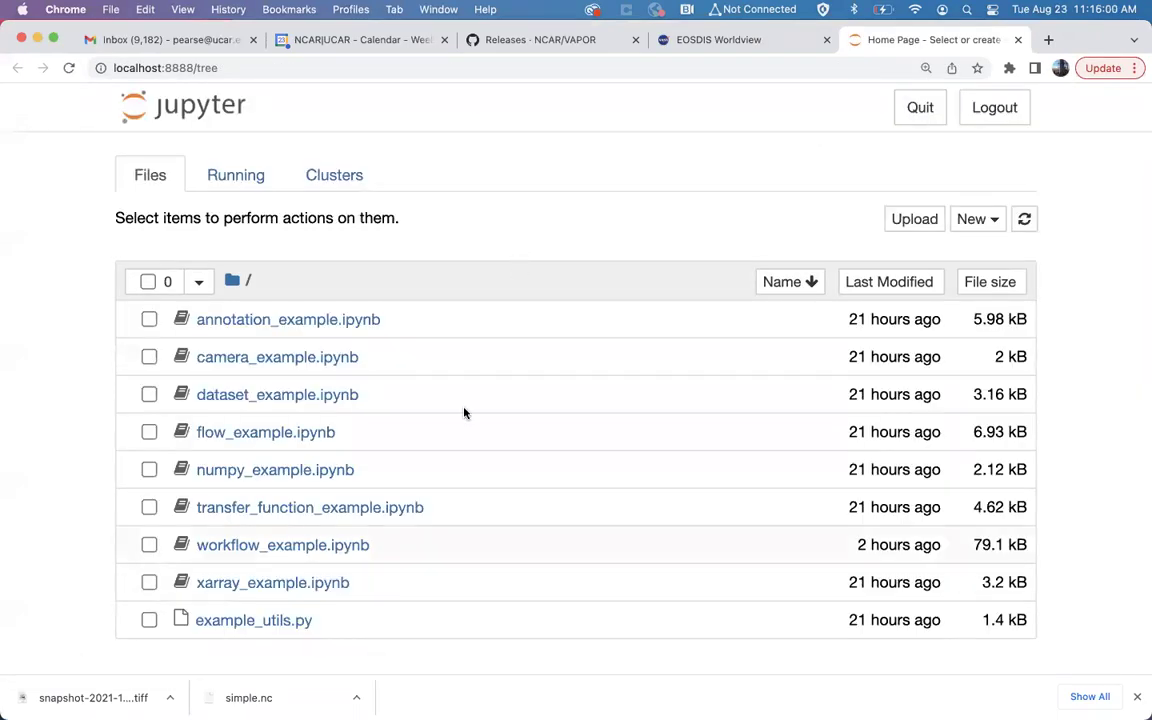
Step: Open workflow_example.ipynb and restart its kernel with all outputs cleared
{"action": "left_click", "coordinate": [325, 546]}
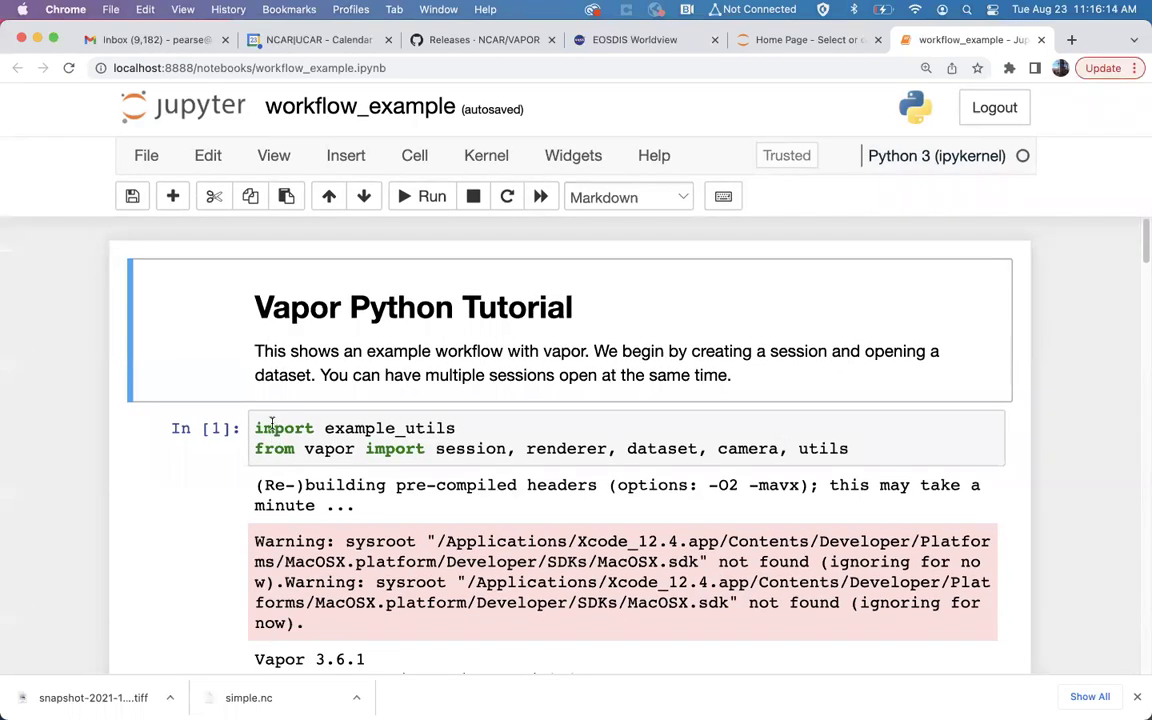
{"action": "scroll", "coordinate": [429, 391], "scroll_direction": "down", "scroll_amount": 5}
{"action": "scroll", "coordinate": [430, 391], "scroll_direction": "up", "scroll_amount": 5}
{"action": "left_click", "coordinate": [472, 155]}
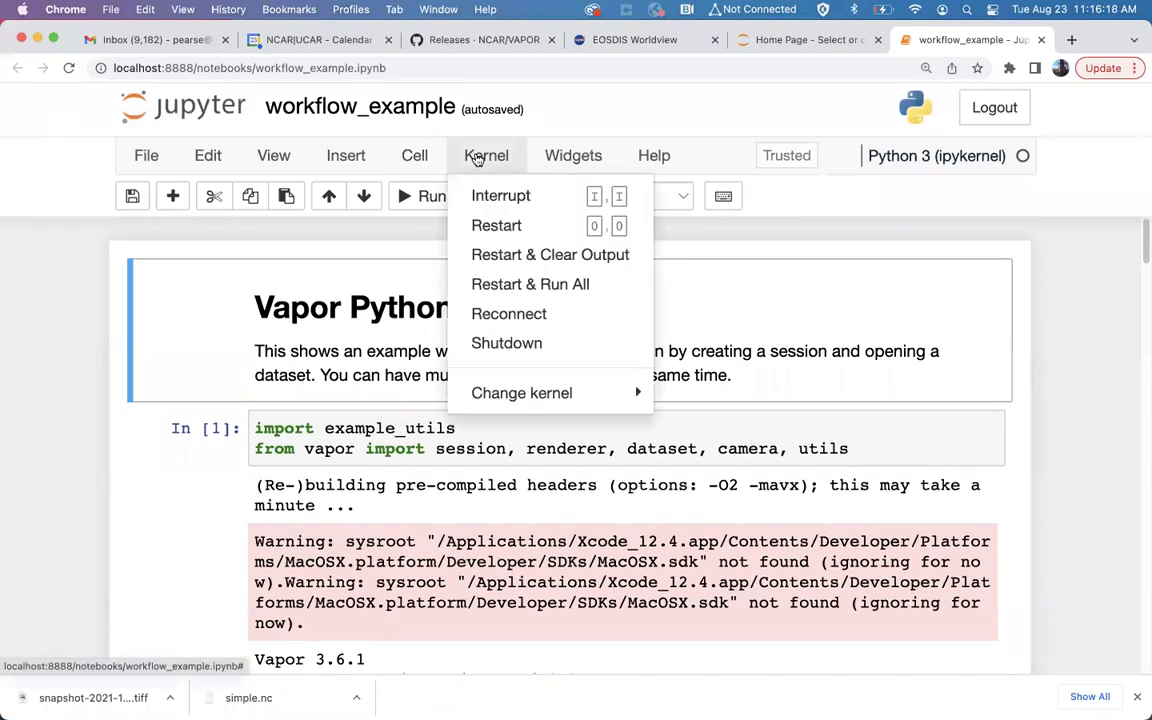
{"action": "left_click", "coordinate": [533, 256]}
{"action": "left_click", "coordinate": [841, 289]}
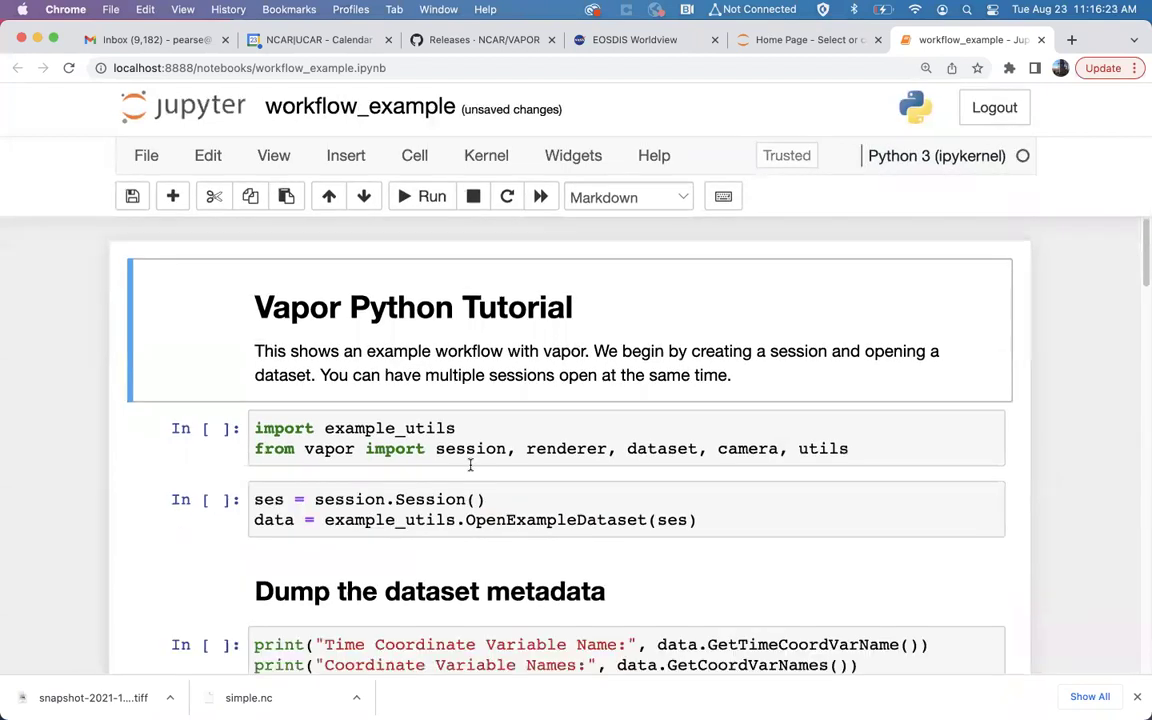
Step: Examine the first code cell's imports: example_utils and vapor's session, renderer, dataset, camera and utils modules
{"action": "left_click", "coordinate": [525, 414]}
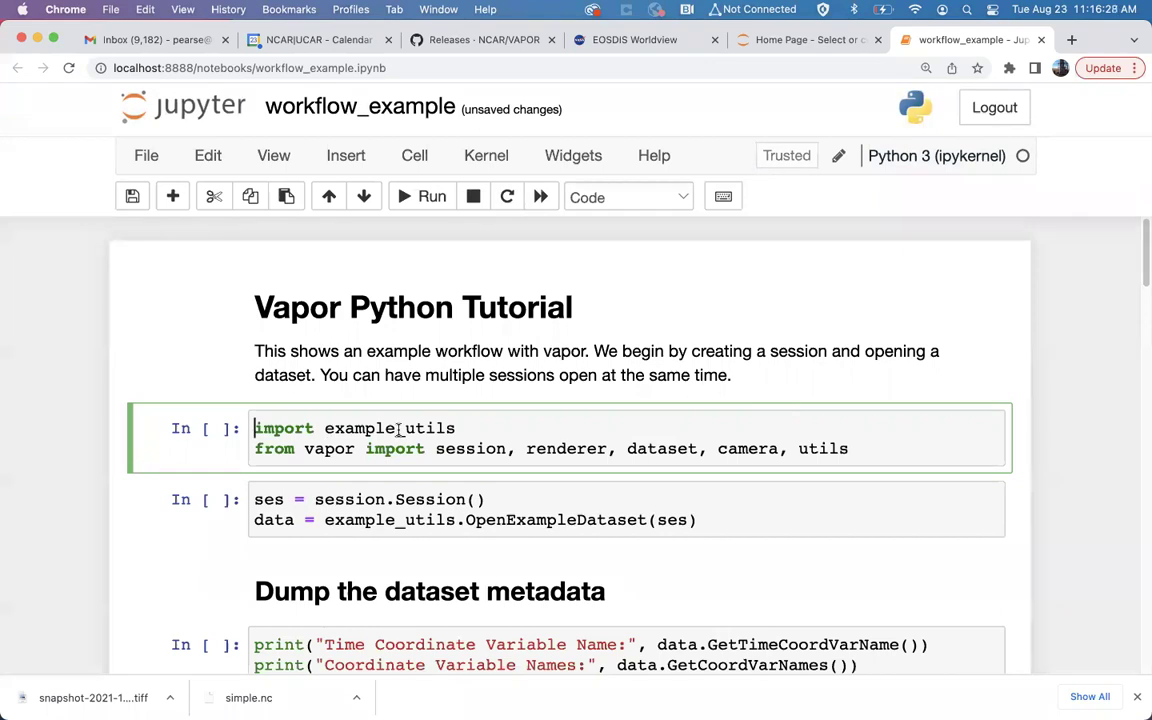
{"action": "left_click_drag", "start_coordinate": [324, 428], "coordinate": [472, 421]}
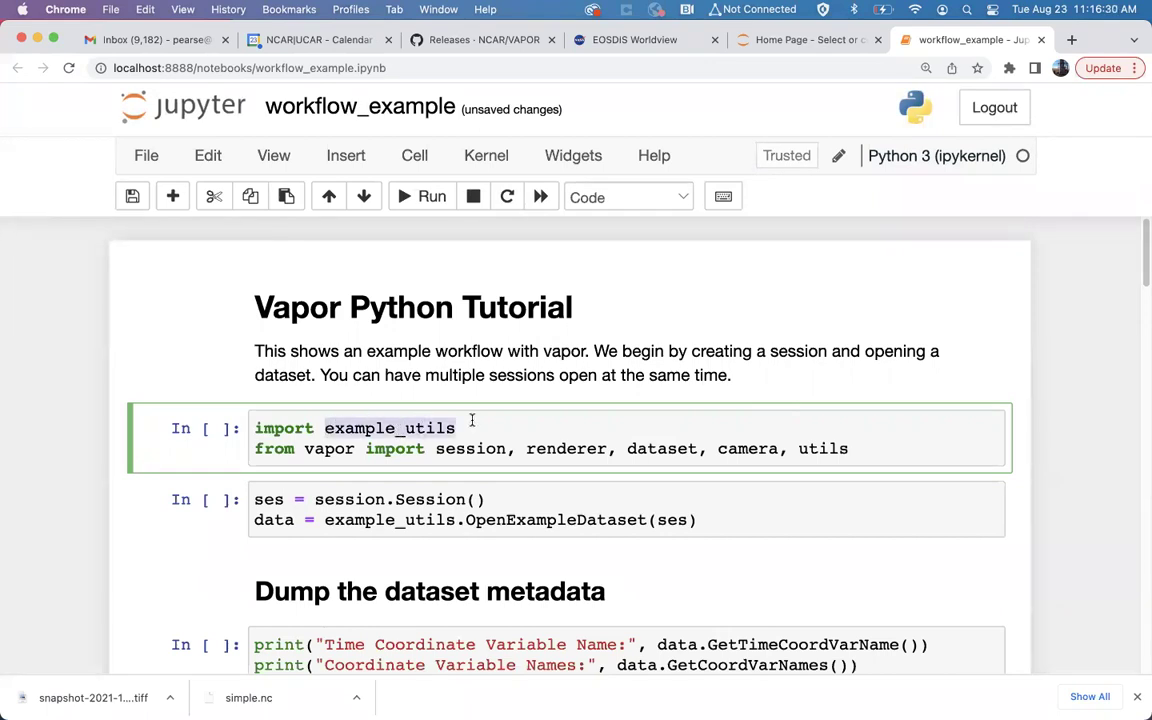
{"action": "double_click", "coordinate": [344, 448]}
{"action": "double_click", "coordinate": [472, 448]}
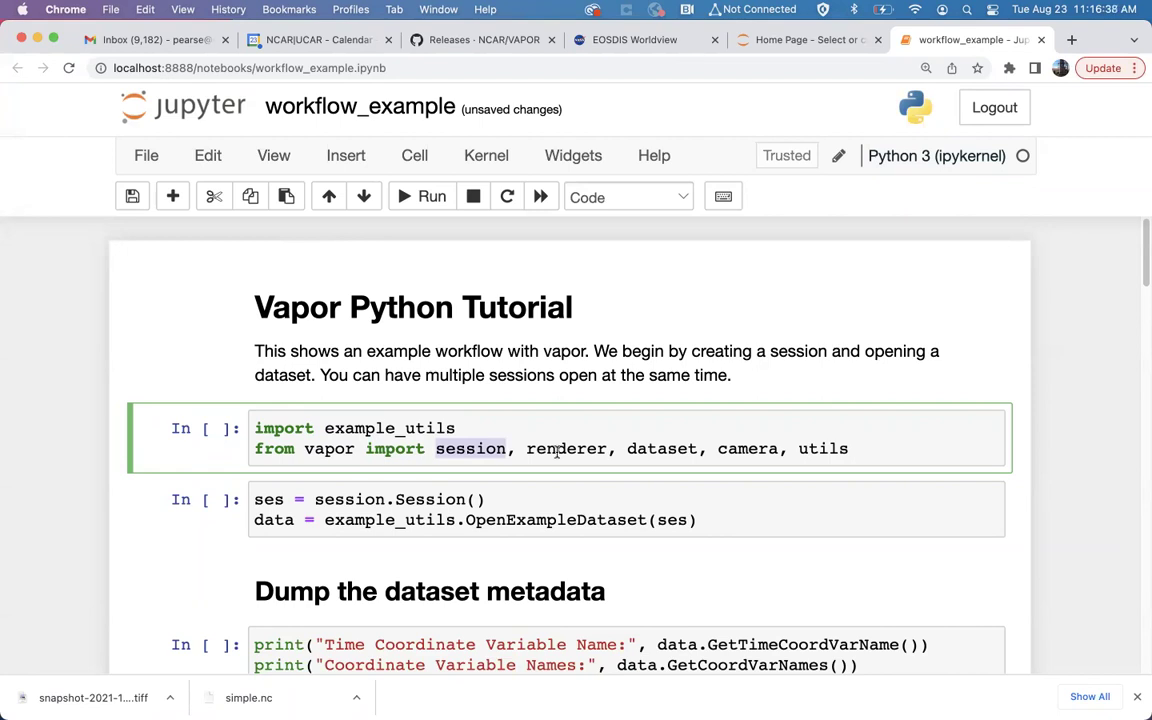
{"action": "double_click", "coordinate": [566, 449]}
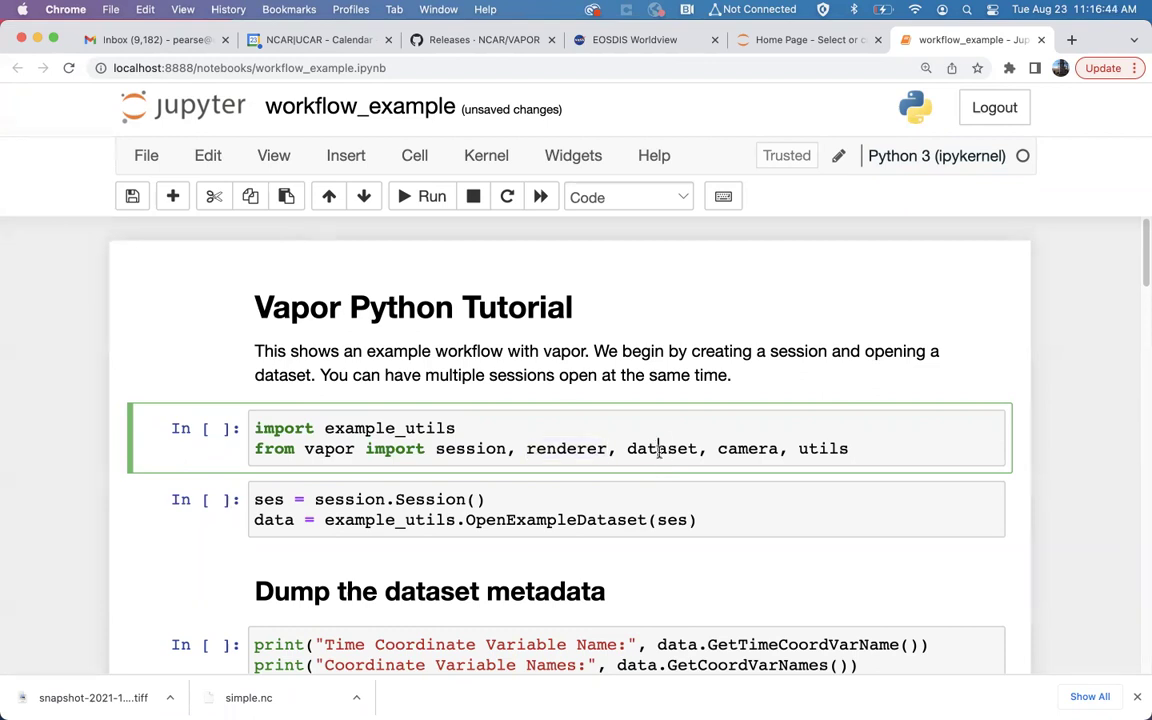
{"action": "double_click", "coordinate": [662, 449]}
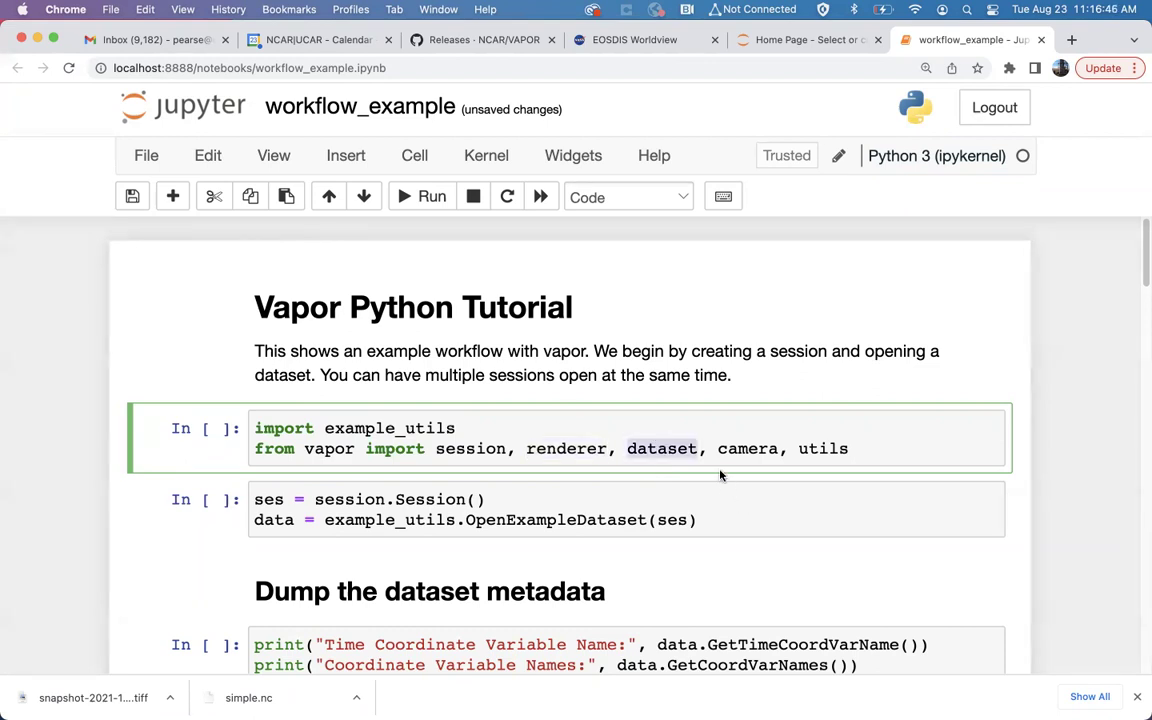
{"action": "double_click", "coordinate": [747, 449]}
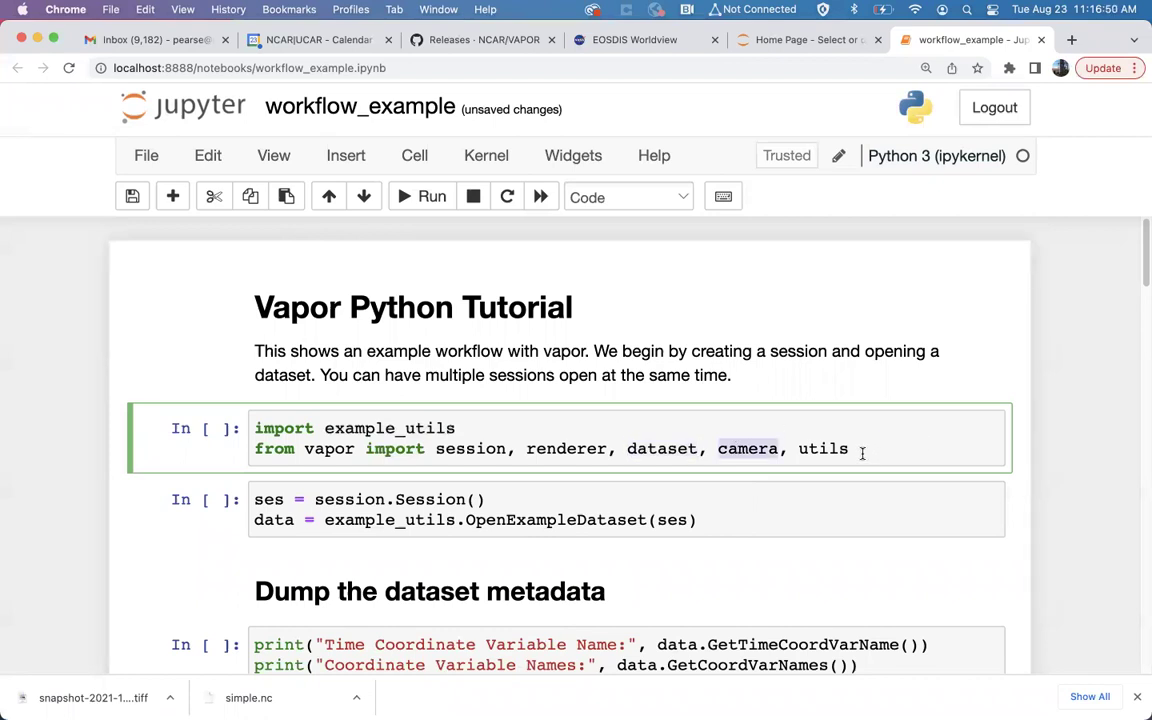
{"action": "double_click", "coordinate": [828, 449]}
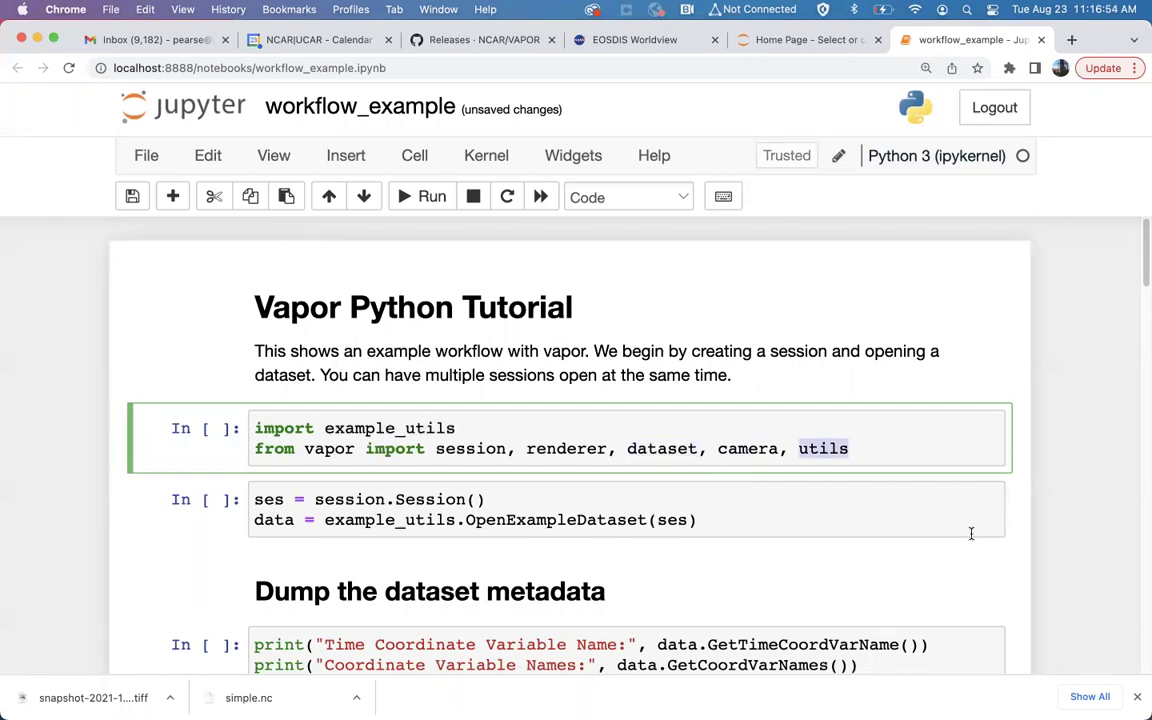
Step: Run the import cell and check the Vapor, Python and OpenGL versions in its output
{"action": "left_click", "coordinate": [424, 197]}
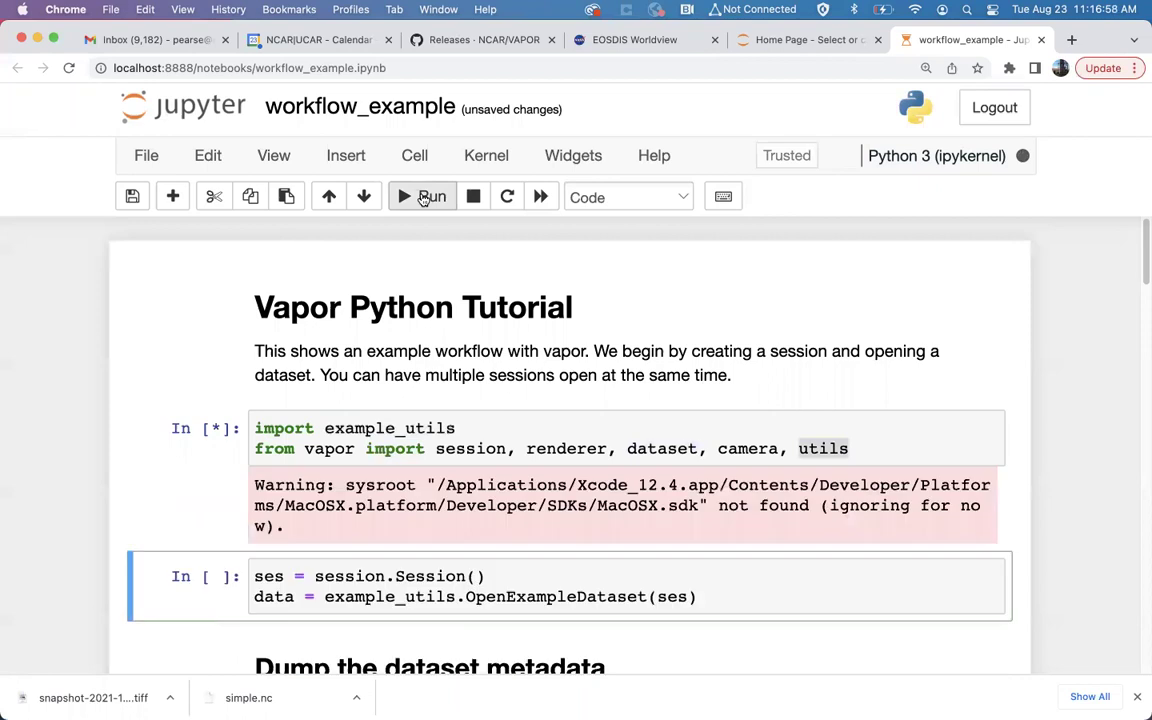
{"action": "scroll", "coordinate": [185, 501], "scroll_direction": "down", "scroll_amount": 2}
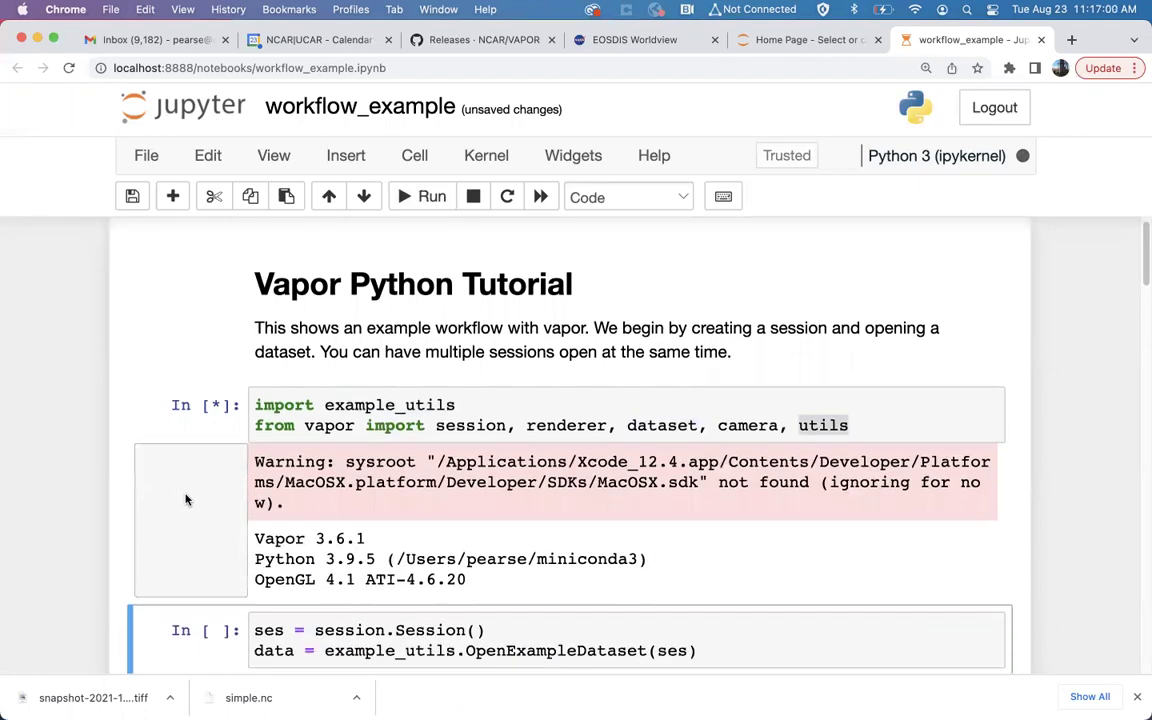
{"action": "left_click_drag", "start_coordinate": [316, 513], "coordinate": [489, 561]}
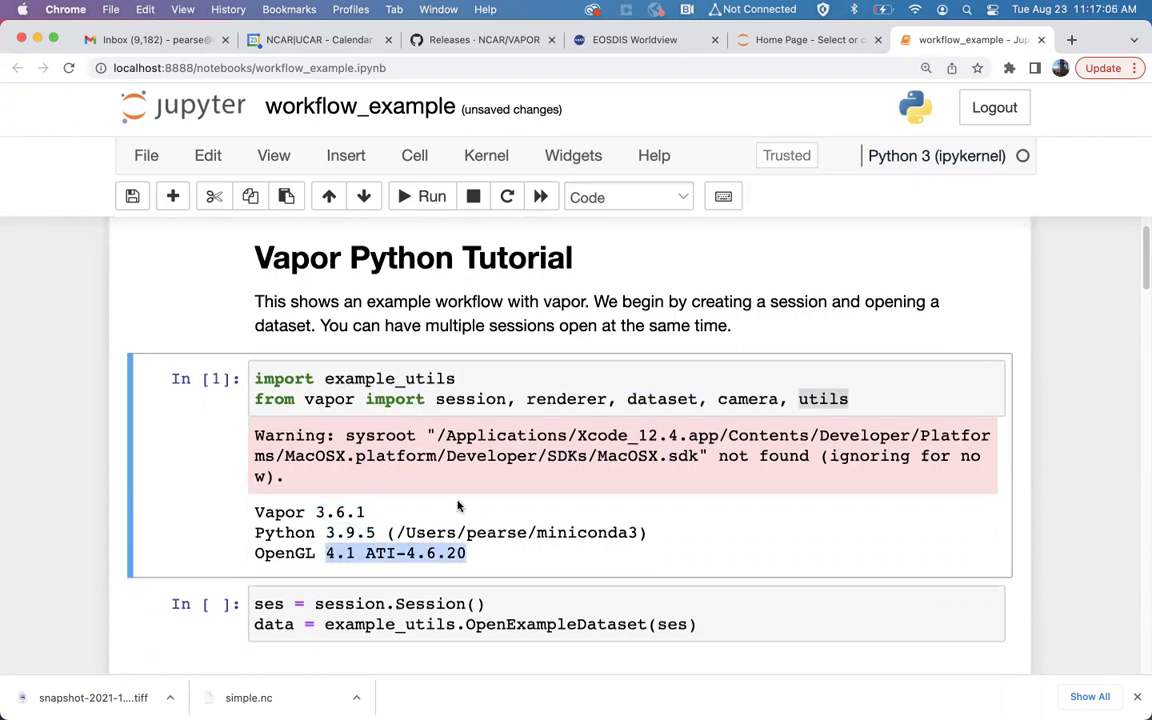
Step: Rerun the import cell, run the cell that creates the session and opens the example dataset, and examine its OpenExampleDataset(ses) call
{"action": "scroll", "coordinate": [458, 506], "scroll_direction": "down", "scroll_amount": 3}
{"action": "left_click", "coordinate": [427, 196]}
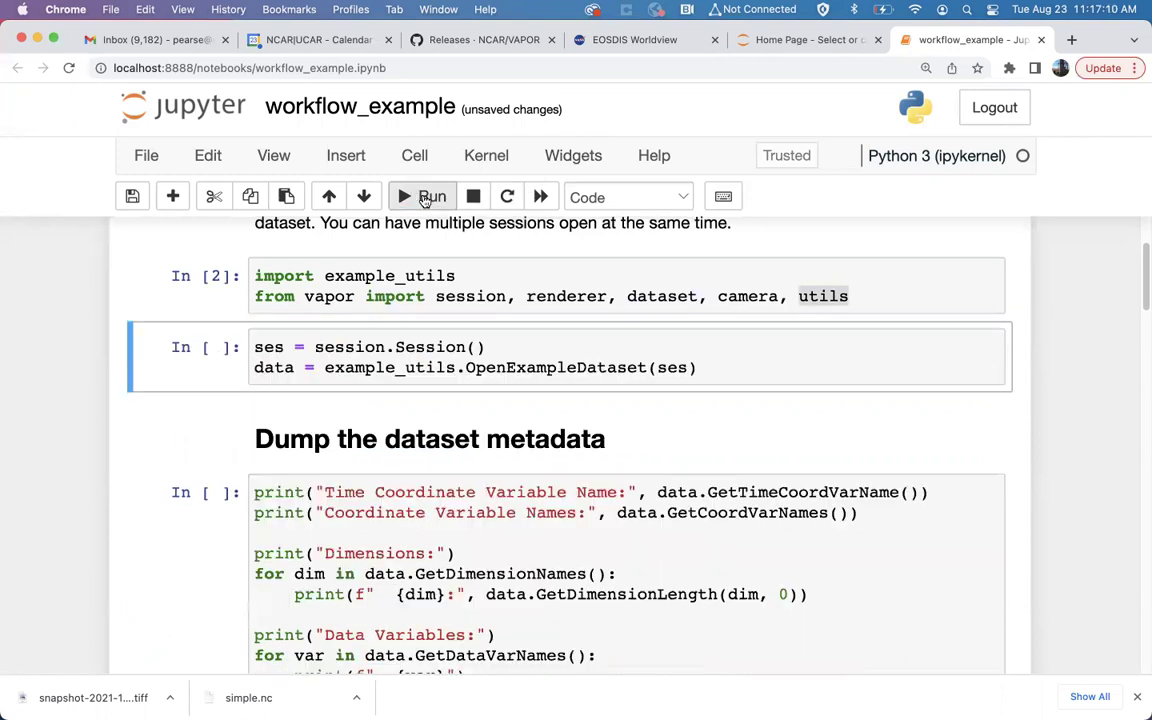
{"action": "left_click", "coordinate": [425, 197]}
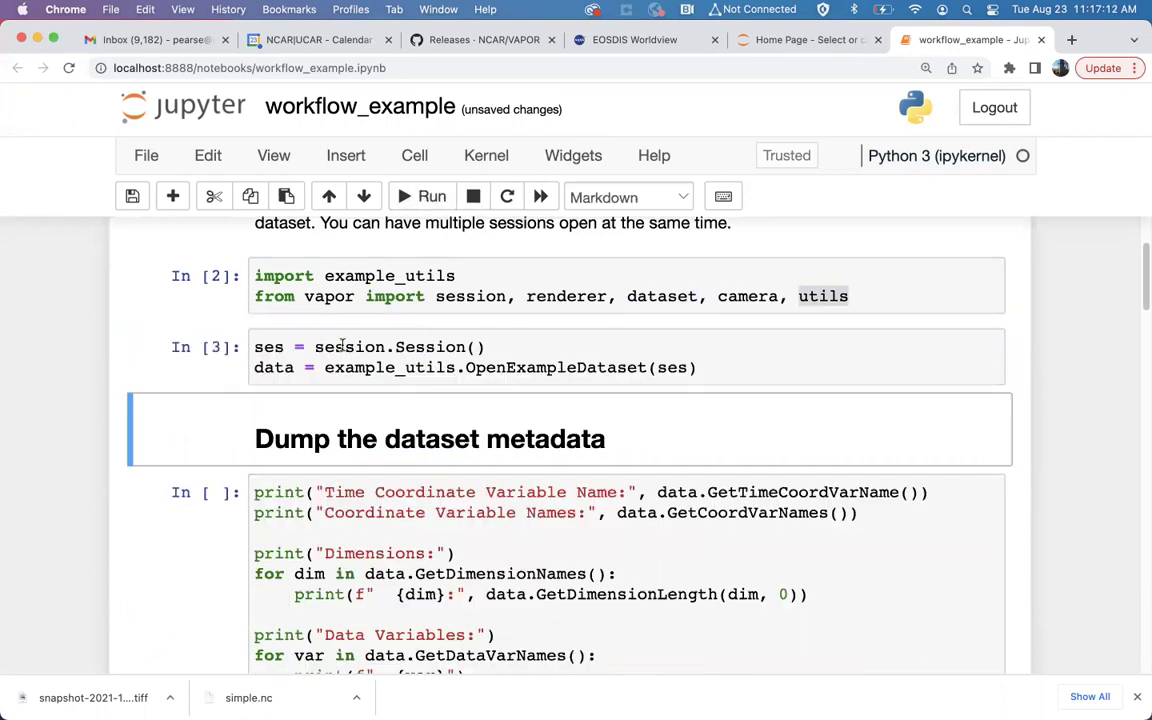
{"action": "left_click_drag", "start_coordinate": [313, 348], "coordinate": [647, 368]}
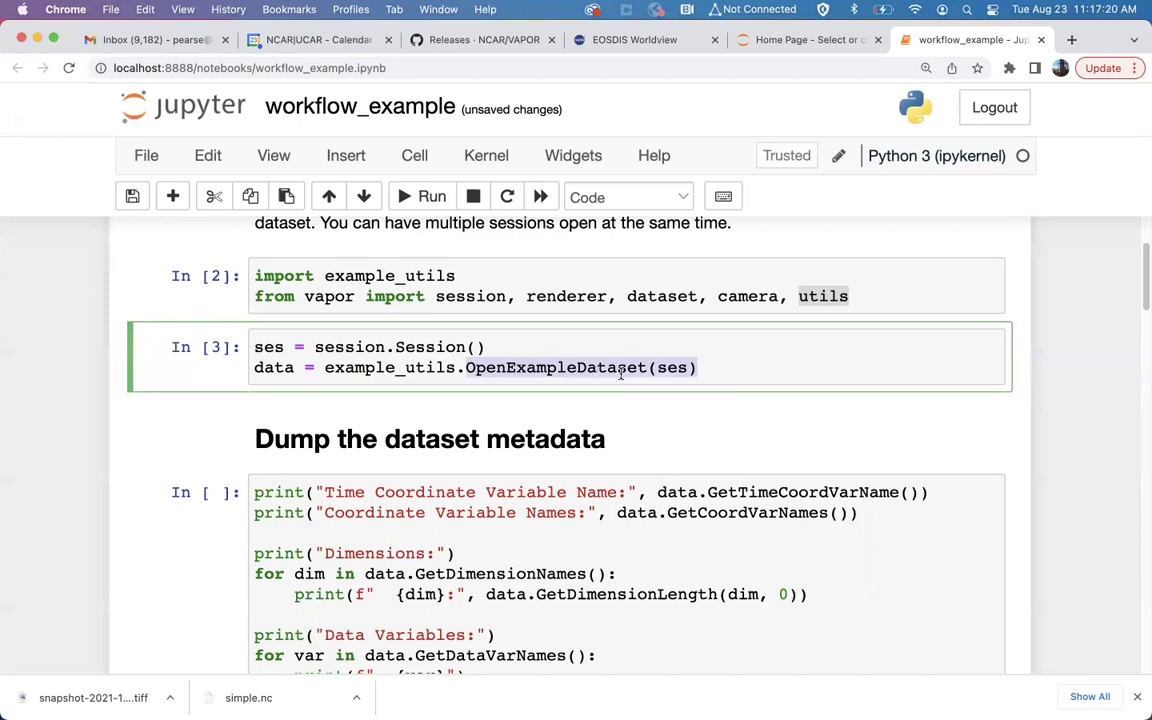
{"action": "double_click", "coordinate": [672, 368]}
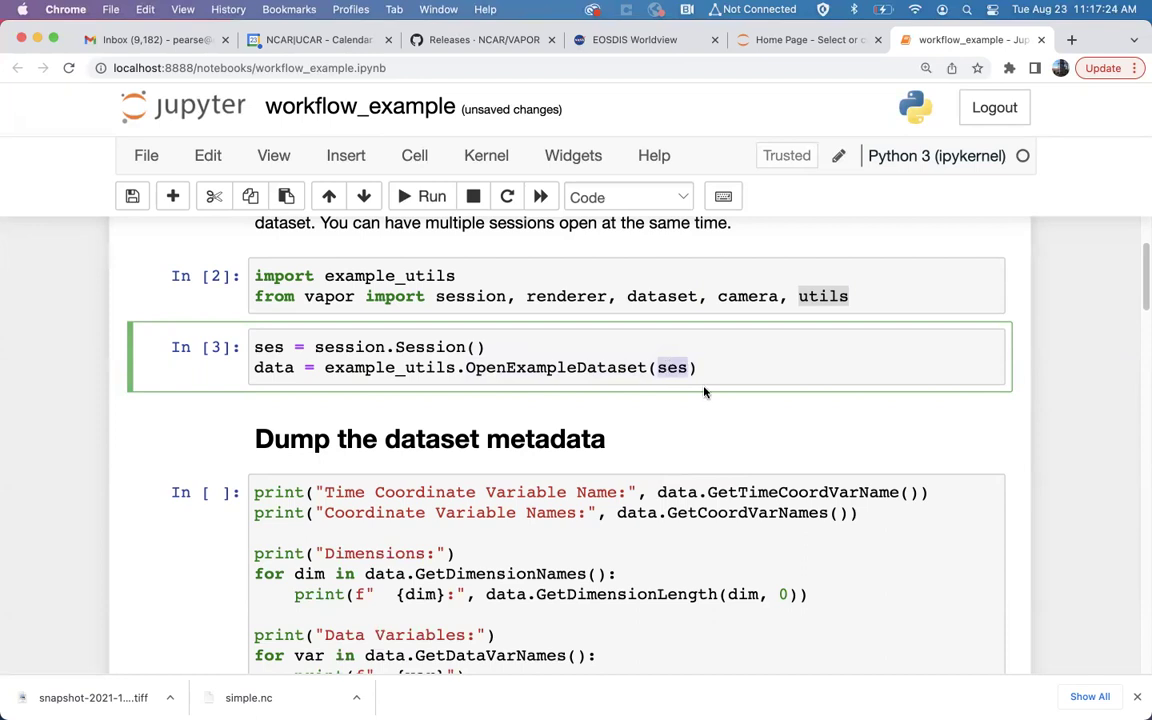
Step: Rerun the session and dataset cell, and run the cell that dumps the dataset metadata
{"action": "left_click", "coordinate": [430, 194]}
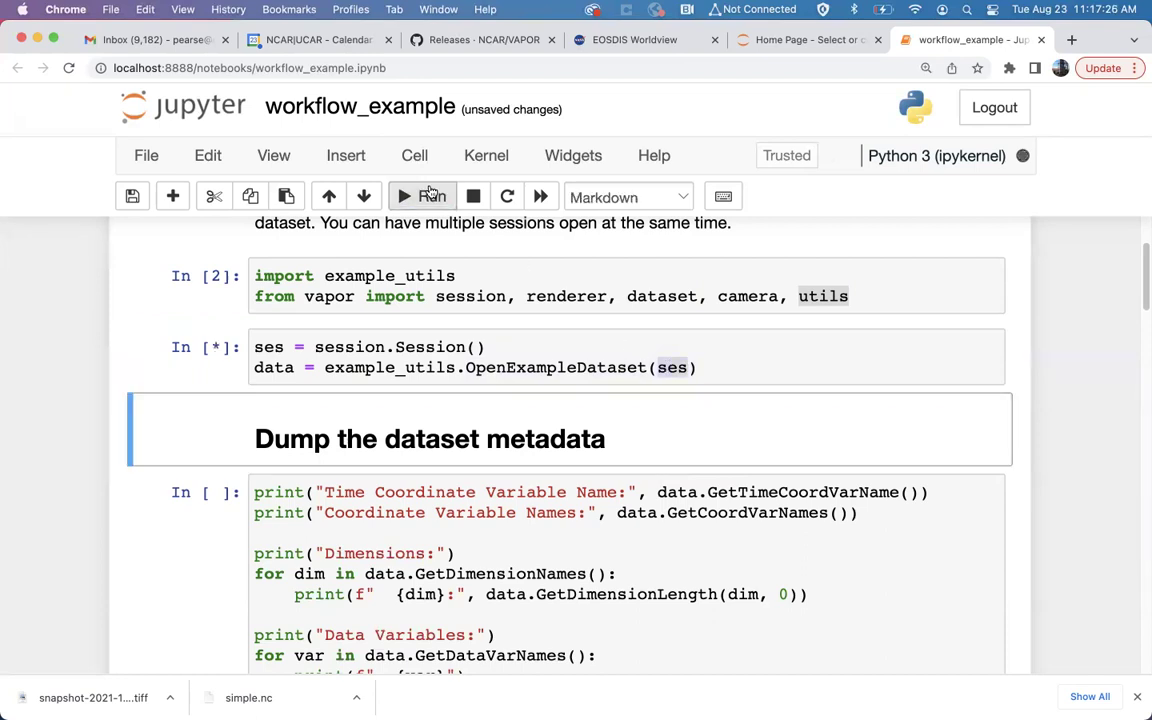
{"action": "left_click", "coordinate": [434, 200]}
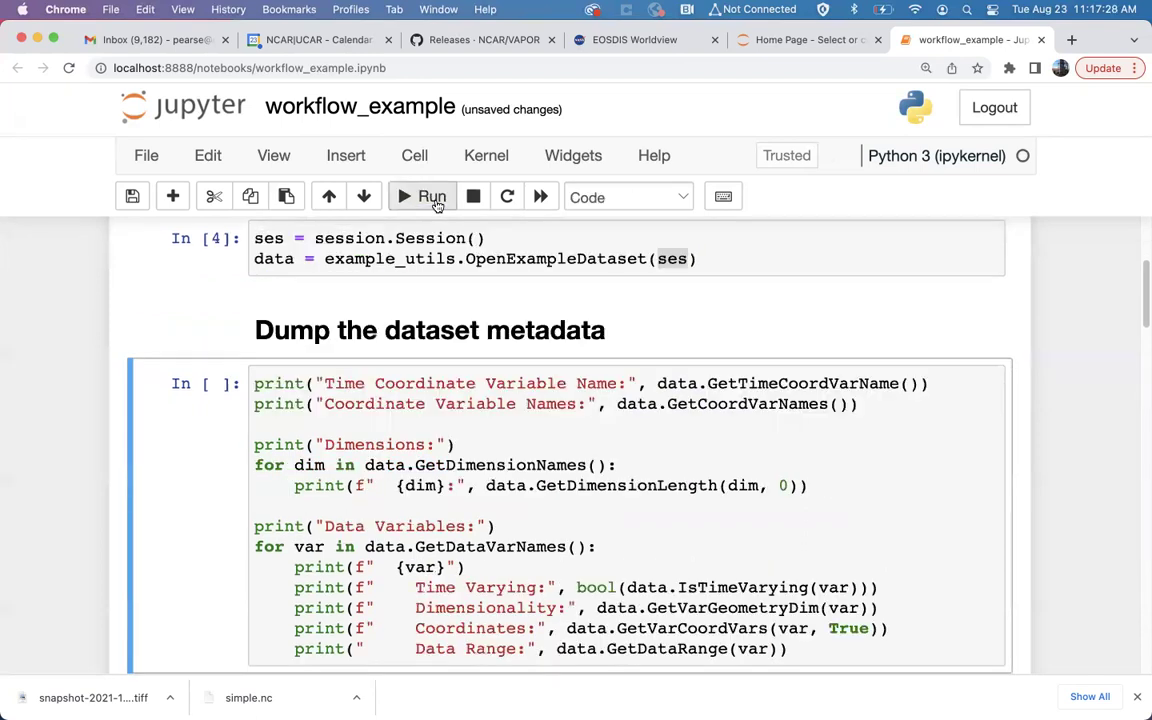
{"action": "left_click", "coordinate": [433, 199]}
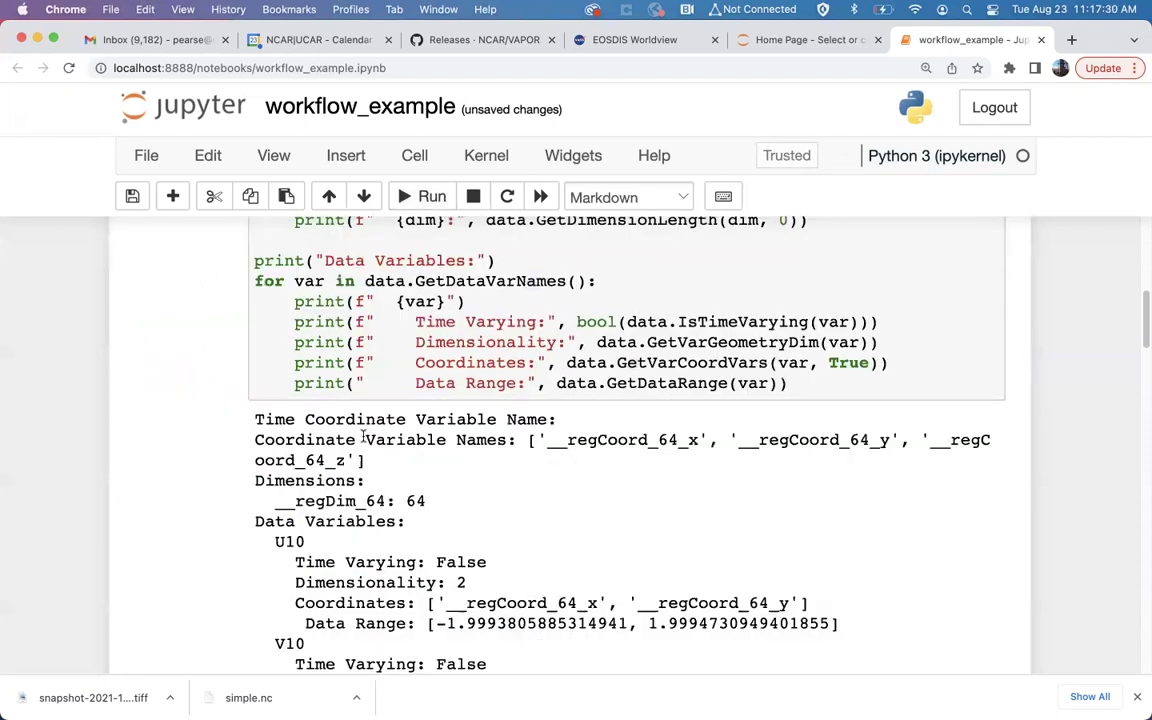
Step: Compare the metadata cell's print statements with its output, examining the time coordinate, coordinate variable names and dimensions
{"action": "scroll", "coordinate": [308, 410], "scroll_direction": "up", "scroll_amount": 3}
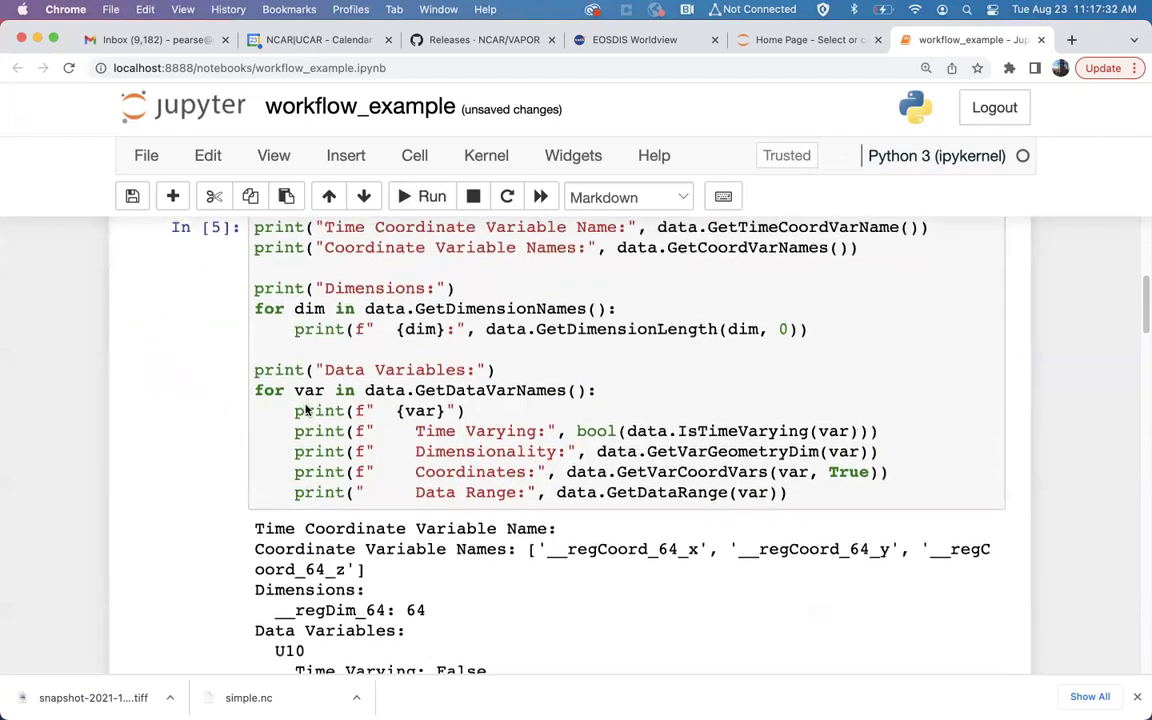
{"action": "scroll", "coordinate": [308, 410], "scroll_direction": "down", "scroll_amount": 4}
{"action": "left_click_drag", "start_coordinate": [254, 391], "coordinate": [554, 392]}
{"action": "scroll", "coordinate": [400, 420], "scroll_direction": "down", "scroll_amount": 1}
{"action": "left_click", "coordinate": [318, 428]}
{"action": "triple_click", "coordinate": [318, 428]}
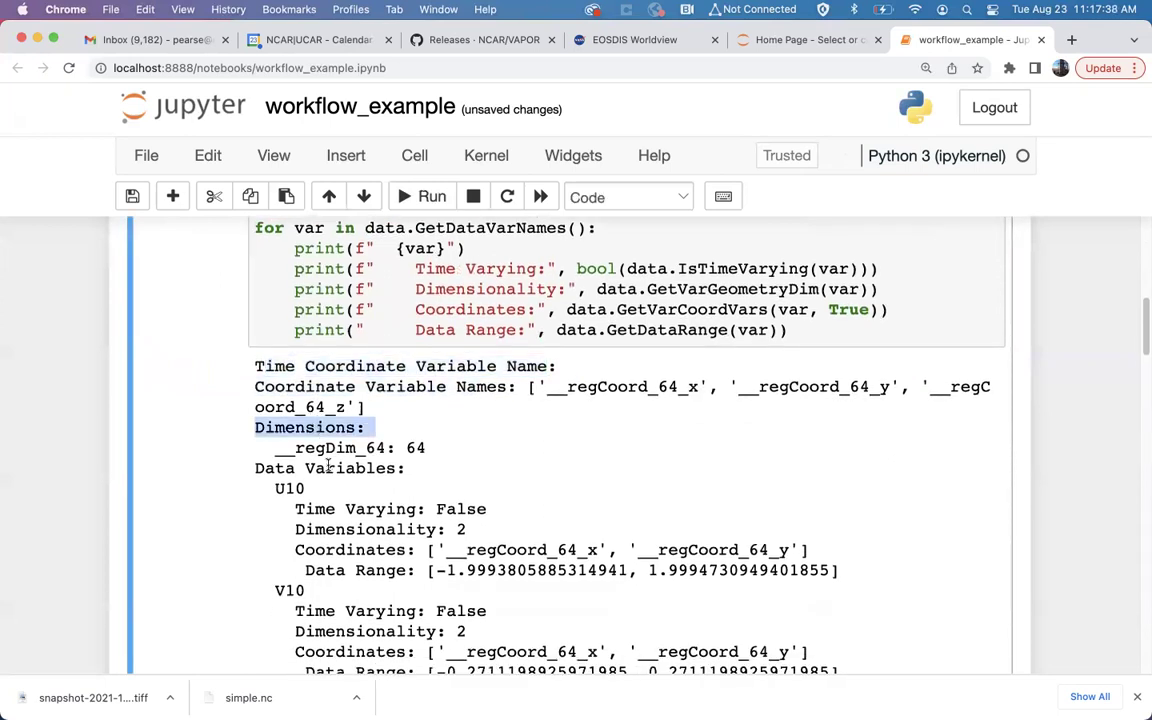
Step: Examine the data variables U10, V10 and V in the metadata output, including dimensionality, coordinates and data range
{"action": "triple_click", "coordinate": [326, 464]}
{"action": "scroll", "coordinate": [326, 460], "scroll_direction": "down", "scroll_amount": 1}
{"action": "scroll", "coordinate": [326, 460], "scroll_direction": "down", "scroll_amount": 3}
{"action": "double_click", "coordinate": [289, 370]}
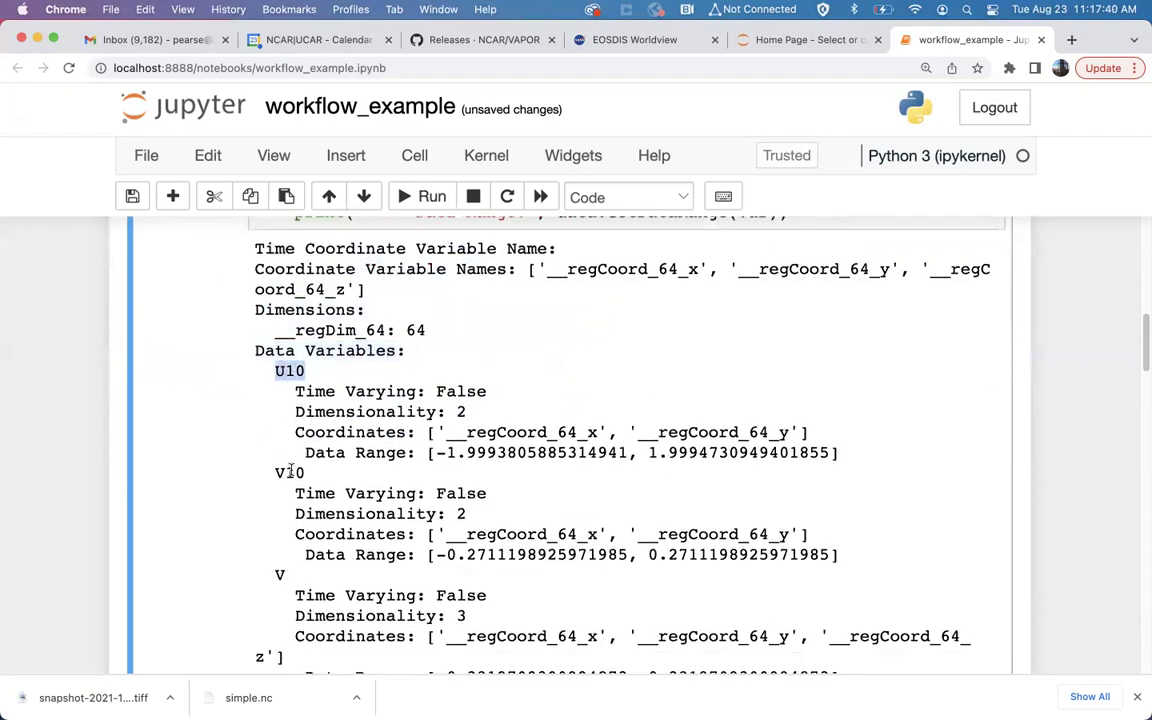
{"action": "double_click", "coordinate": [289, 472]}
{"action": "double_click", "coordinate": [281, 573]}
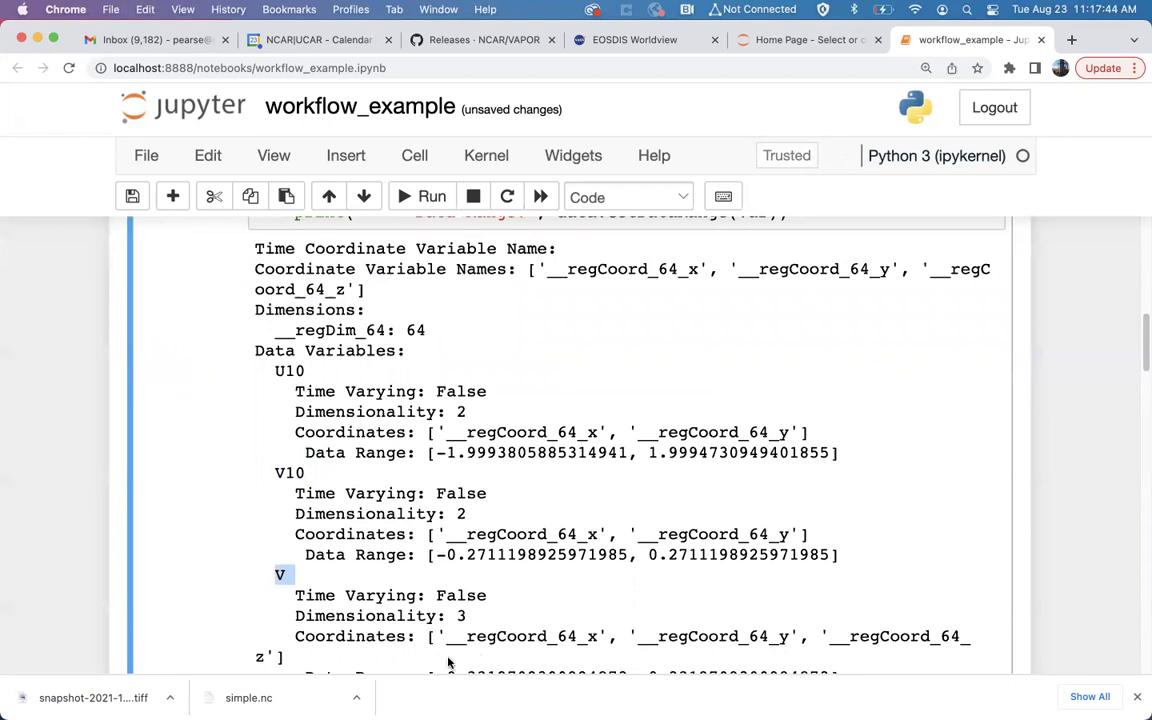
{"action": "left_click_drag", "start_coordinate": [417, 636], "coordinate": [470, 653]}
{"action": "left_click", "coordinate": [289, 594]}
{"action": "scroll", "coordinate": [470, 620], "scroll_direction": "down", "scroll_amount": 5}
{"action": "triple_click", "coordinate": [495, 448]}
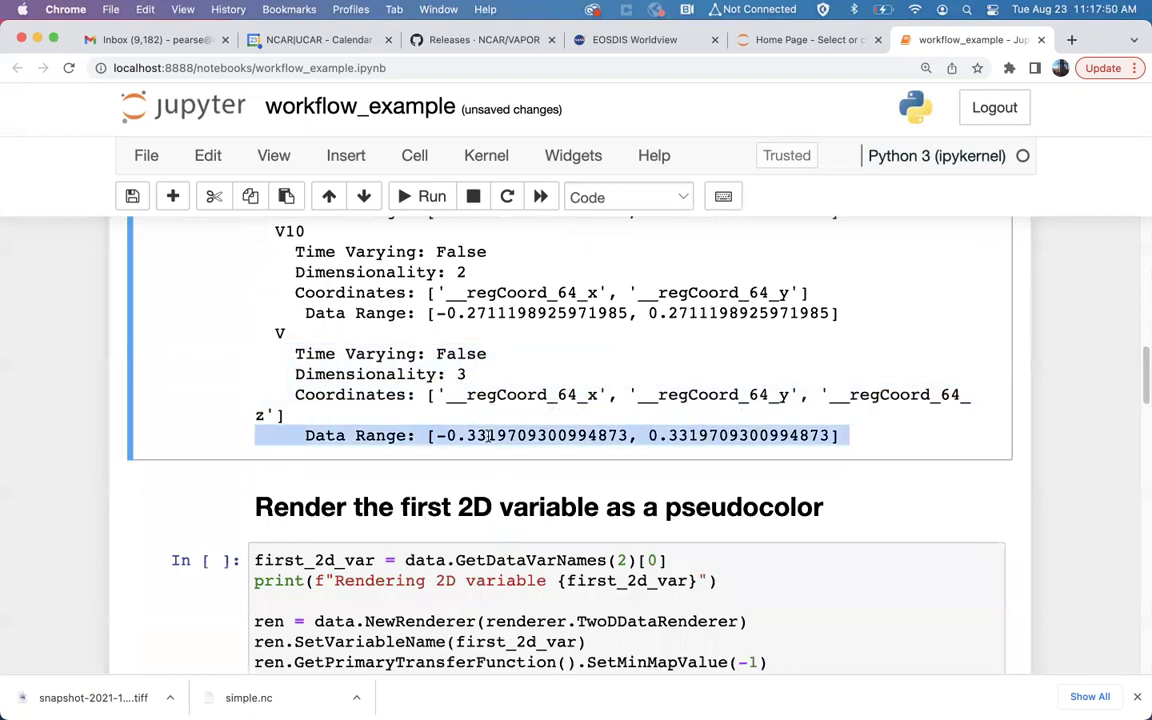
Step: Rerun the metadata cell and advance to the code cell under "Render the first 2D variable as a pseudocolor"
{"action": "left_click", "coordinate": [401, 196]}
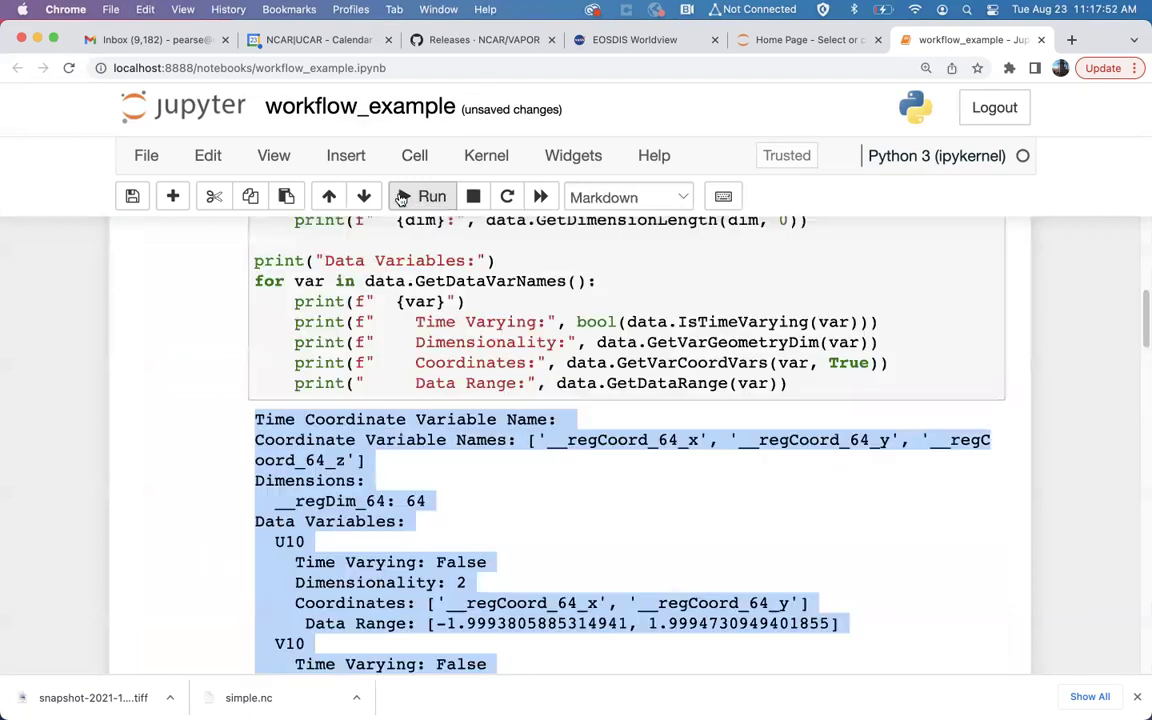
{"action": "scroll", "coordinate": [211, 399], "scroll_direction": "down", "scroll_amount": 1}
{"action": "scroll", "coordinate": [211, 399], "scroll_direction": "down", "scroll_amount": 8}
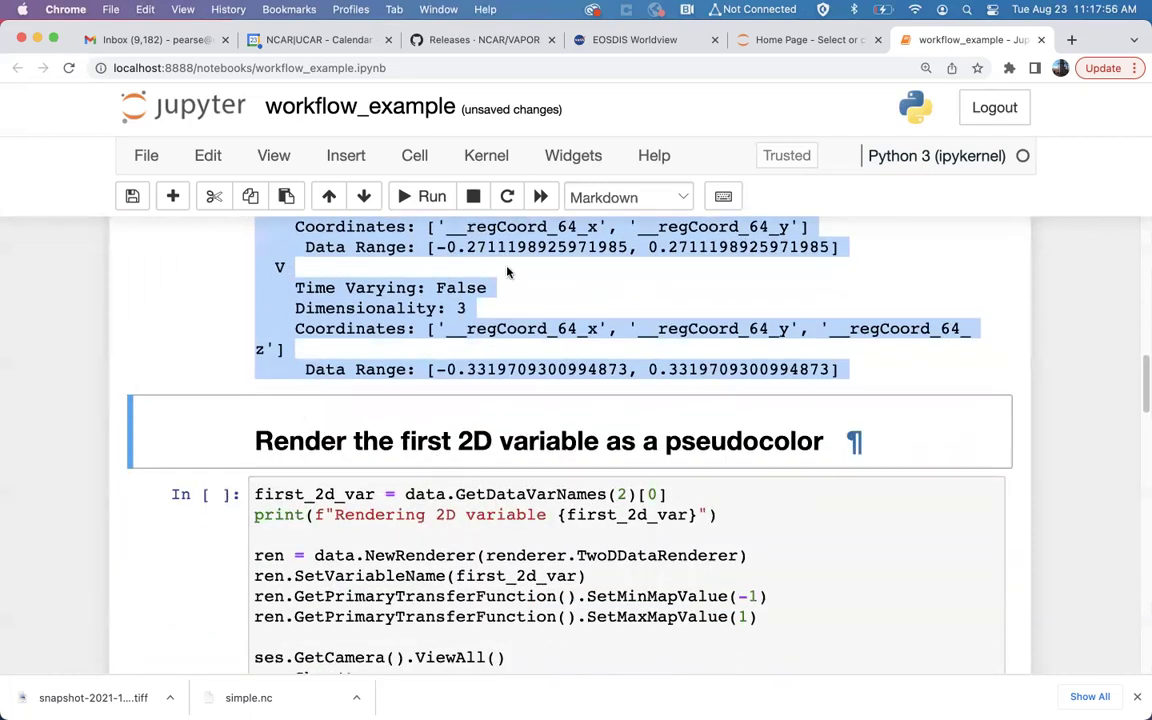
{"action": "left_click", "coordinate": [410, 197]}
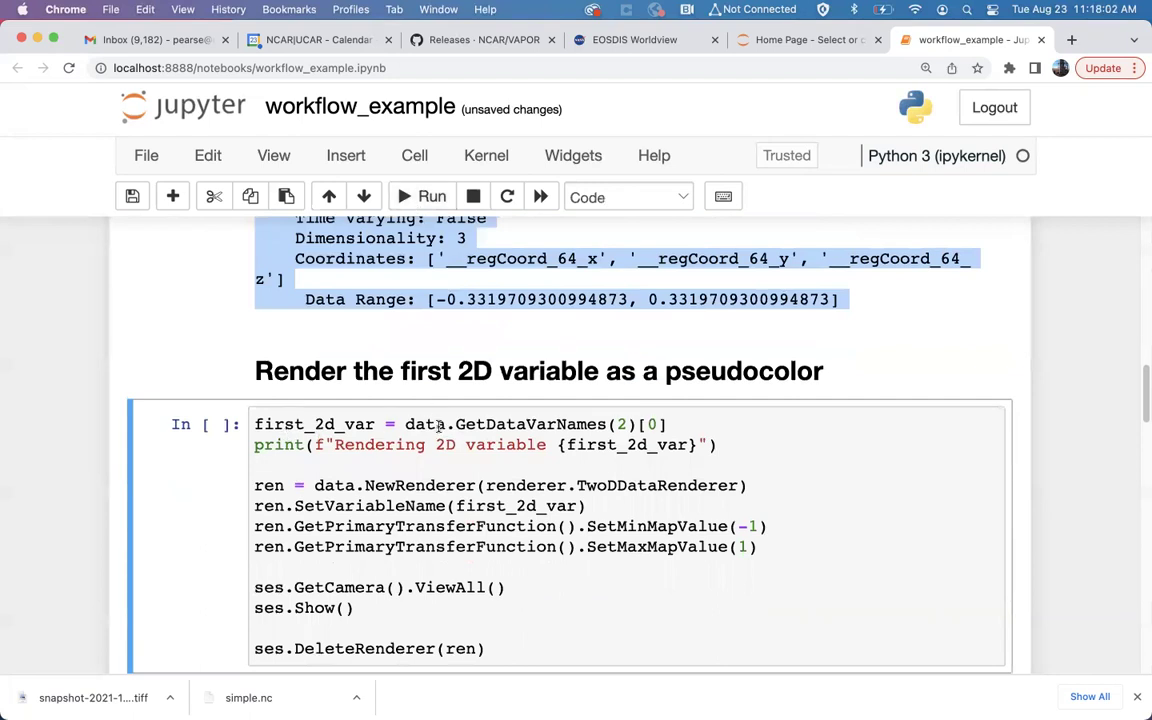
Step: Examine how the pseudocolor cell gets first_2d_var from GetDataVarNames(2)[0], creates a TwoDDataRenderer and sets its variable name
{"action": "left_click", "coordinate": [405, 425]}
{"action": "key", "text": "shift+End"}
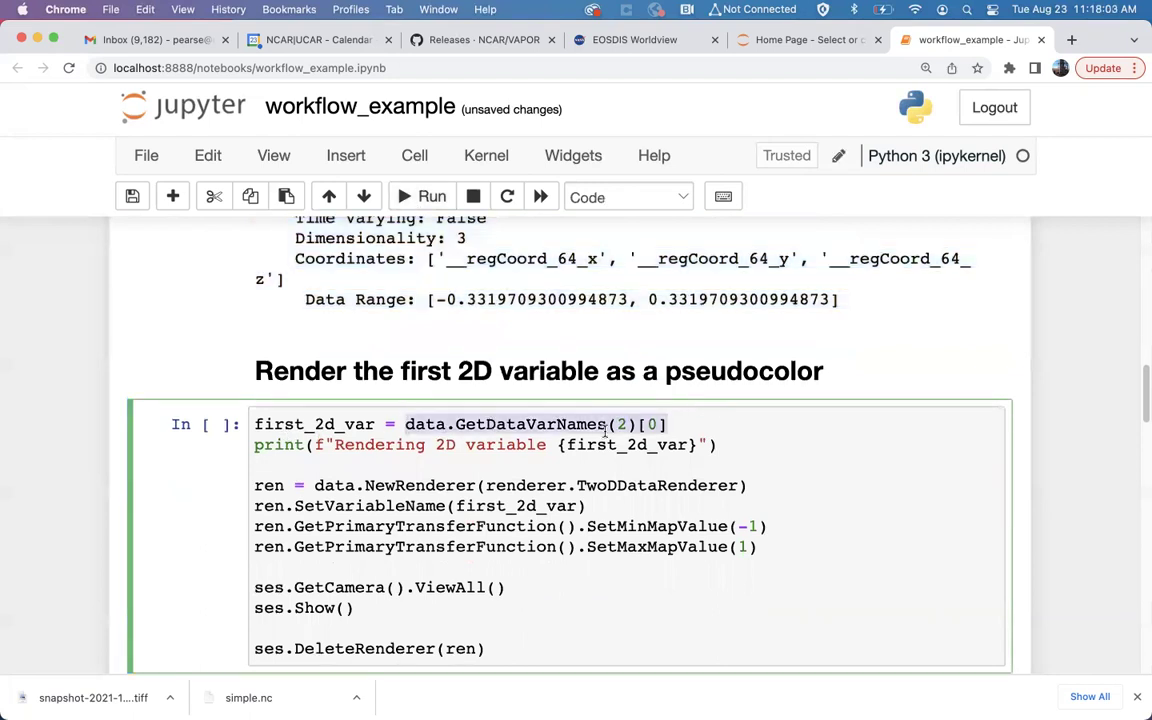
{"action": "left_click", "coordinate": [332, 425]}
{"action": "double_click", "coordinate": [355, 424]}
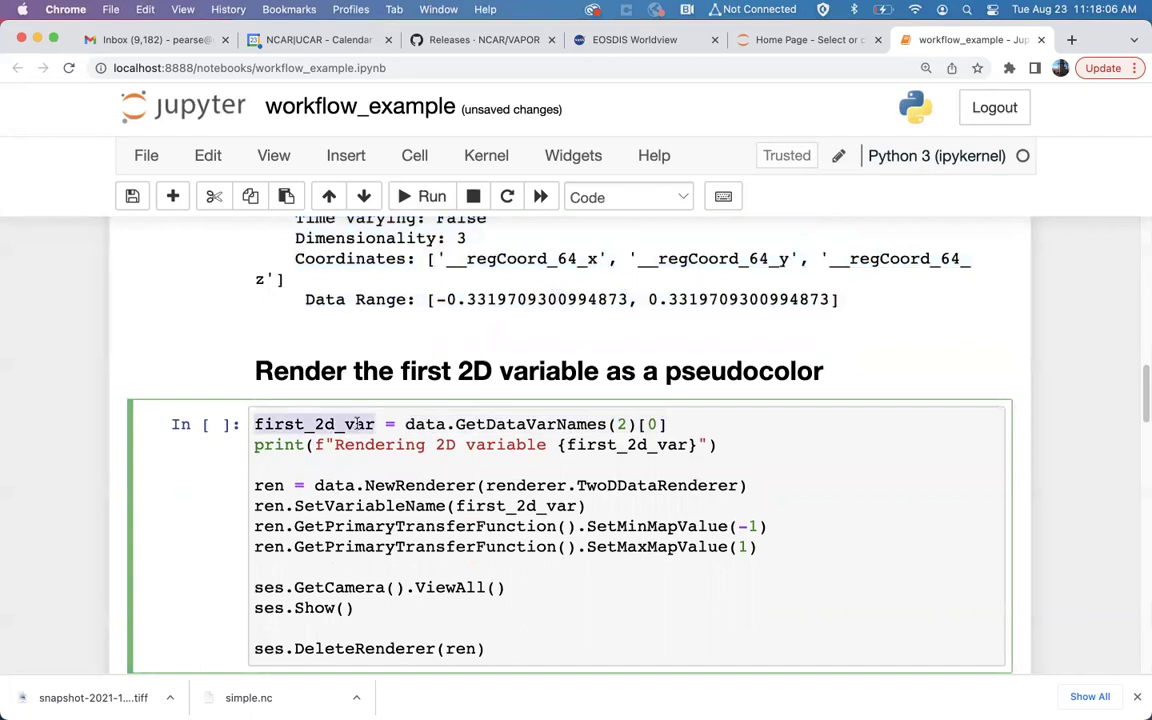
{"action": "left_click_drag", "start_coordinate": [316, 444], "coordinate": [704, 443]}
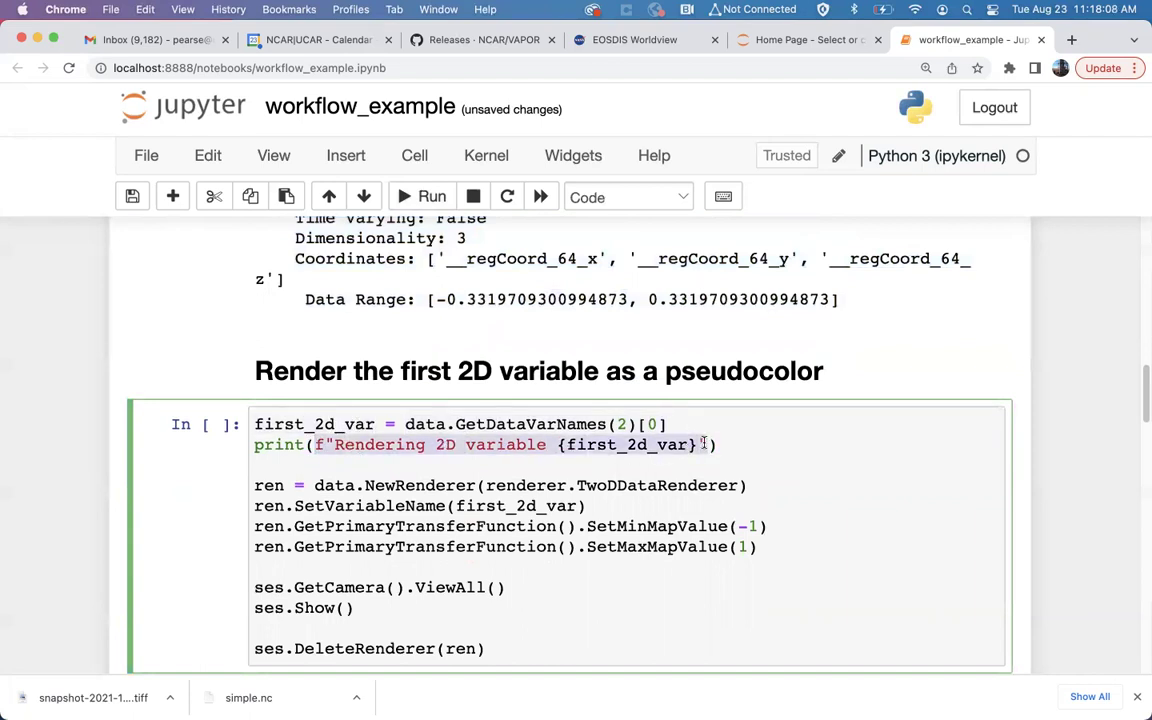
{"action": "left_click", "coordinate": [275, 485]}
{"action": "double_click", "coordinate": [268, 520]}
{"action": "double_click", "coordinate": [330, 520]}
{"action": "double_click", "coordinate": [392, 485]}
{"action": "left_click", "coordinate": [522, 485]}
{"action": "double_click", "coordinate": [591, 485]}
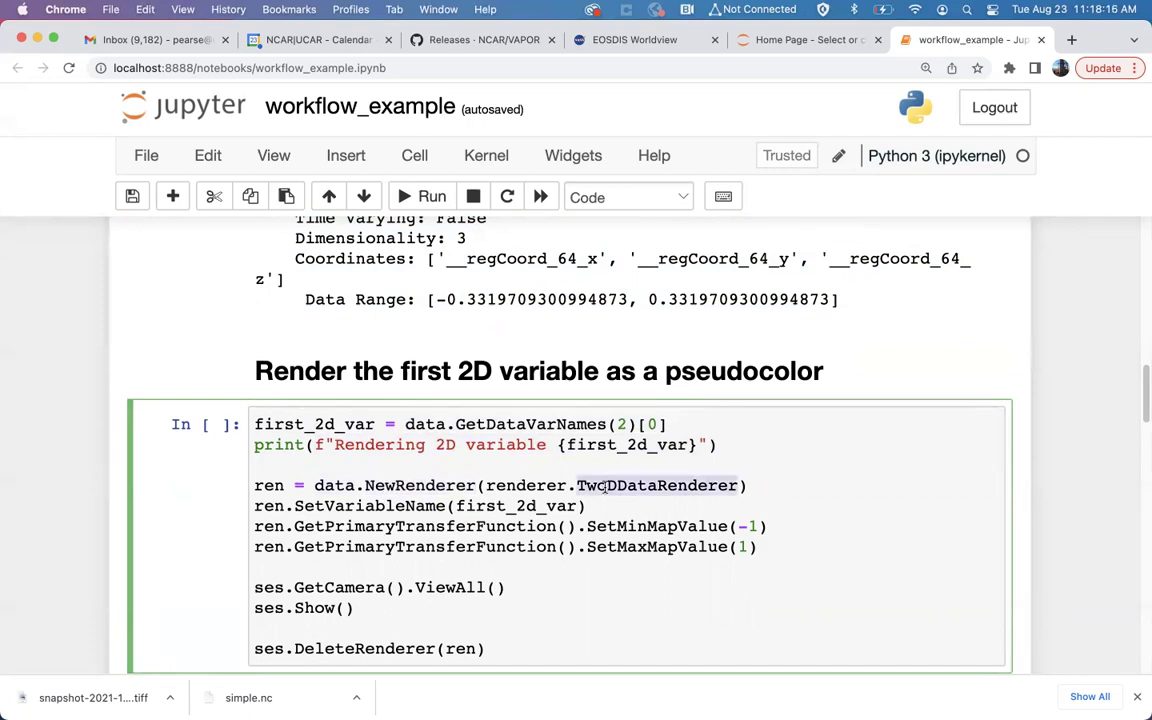
{"action": "double_click", "coordinate": [501, 485]}
{"action": "double_click", "coordinate": [604, 486]}
{"action": "double_click", "coordinate": [515, 505]}
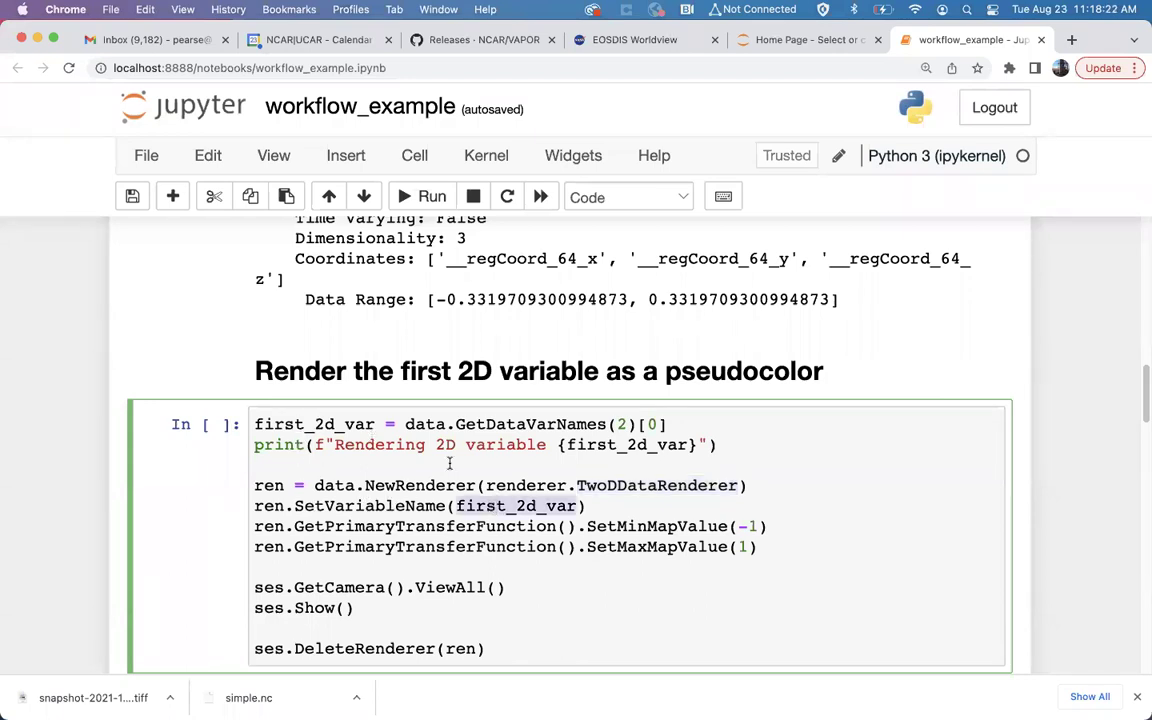
{"action": "triple_click", "coordinate": [373, 424]}
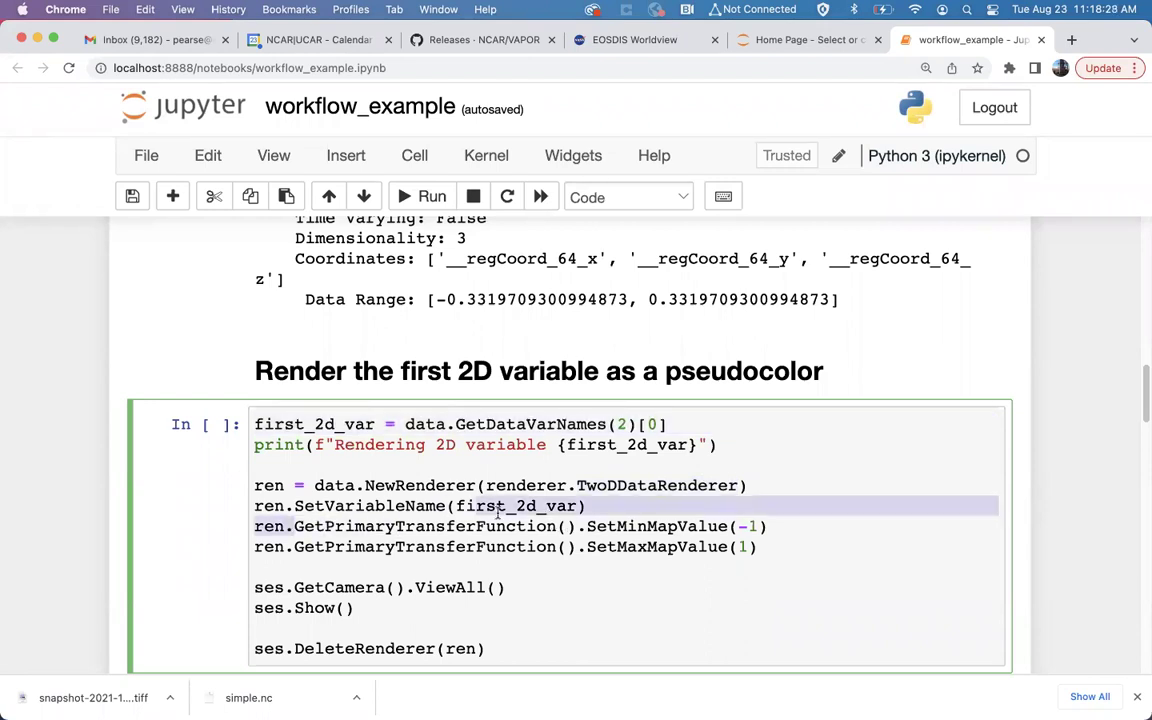
Step: Examine the pseudocolor cell's transfer function limits of -1 and 1 and its ViewAll, Show and DeleteRenderer calls
{"action": "double_click", "coordinate": [548, 526]}
{"action": "left_click_drag", "start_coordinate": [588, 526], "coordinate": [742, 547]}
{"action": "triple_click", "coordinate": [262, 587]}
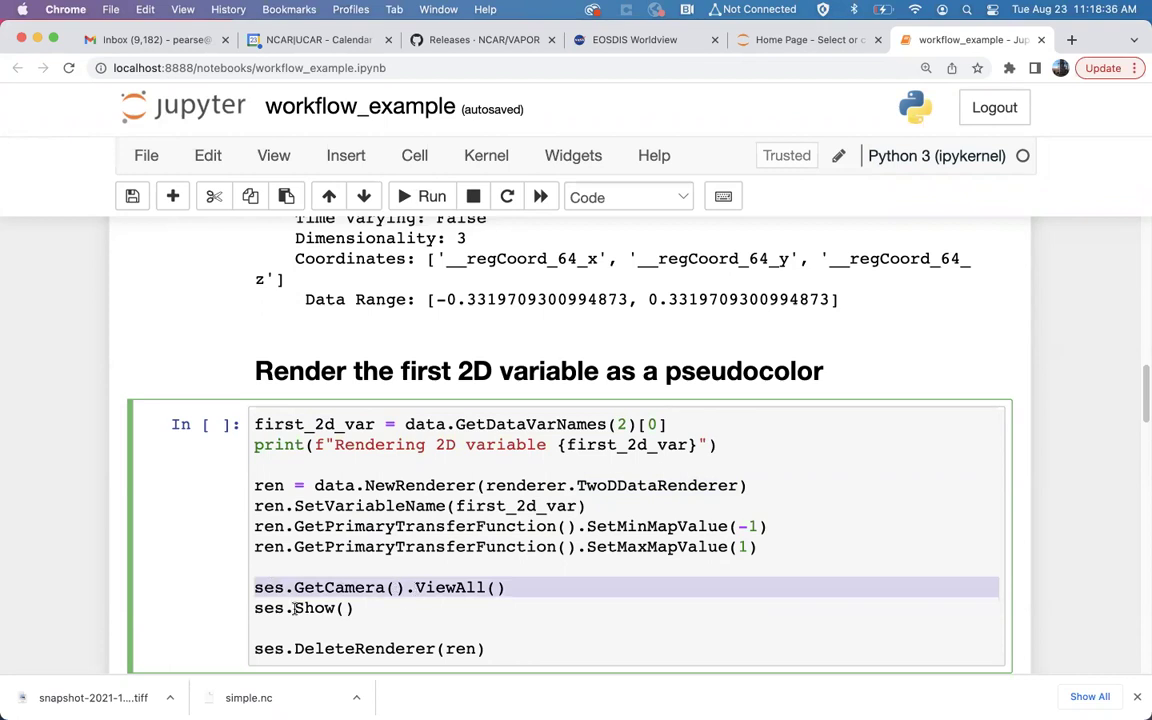
{"action": "triple_click", "coordinate": [296, 608]}
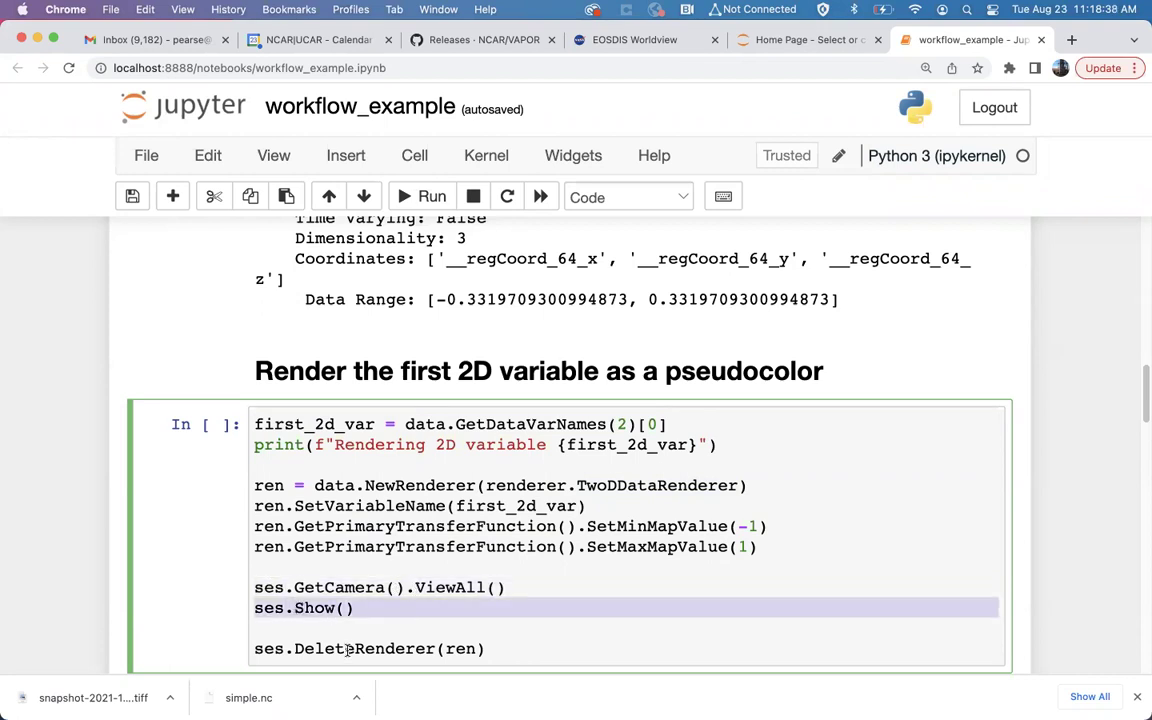
{"action": "triple_click", "coordinate": [347, 648]}
Step: Run the pseudocolor cell and inspect the rendered image of the first 2D variable
{"action": "left_click", "coordinate": [414, 197]}
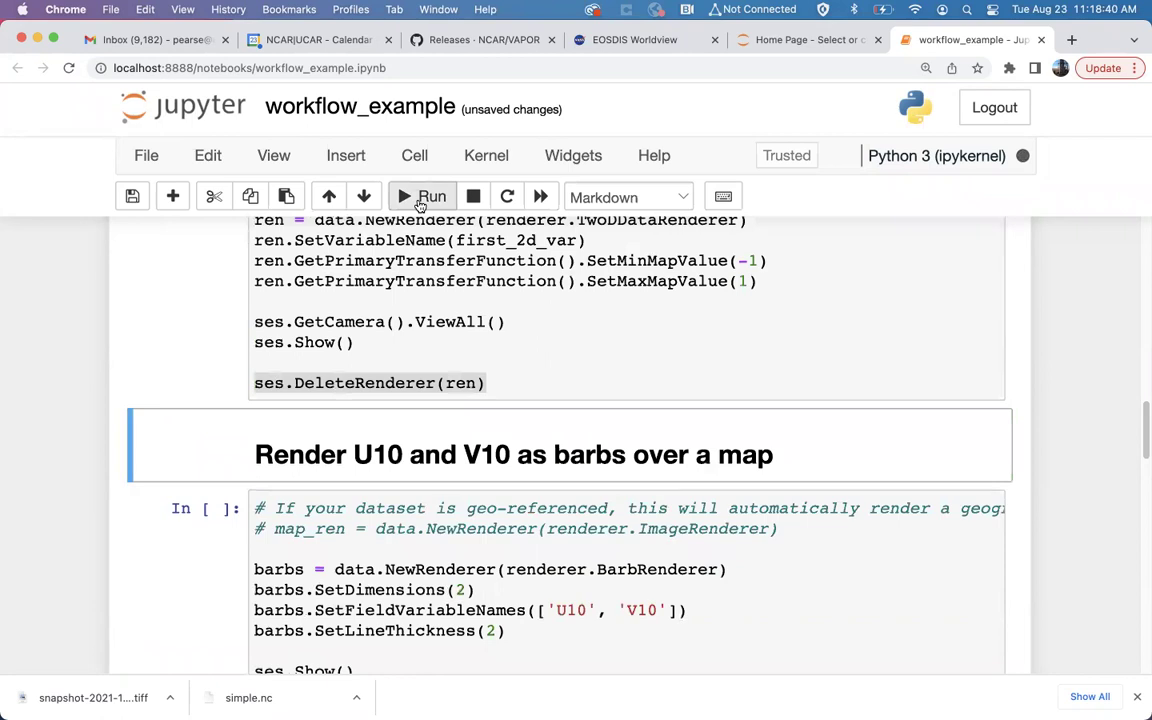
{"action": "scroll", "coordinate": [149, 411], "scroll_direction": "down", "scroll_amount": 5}
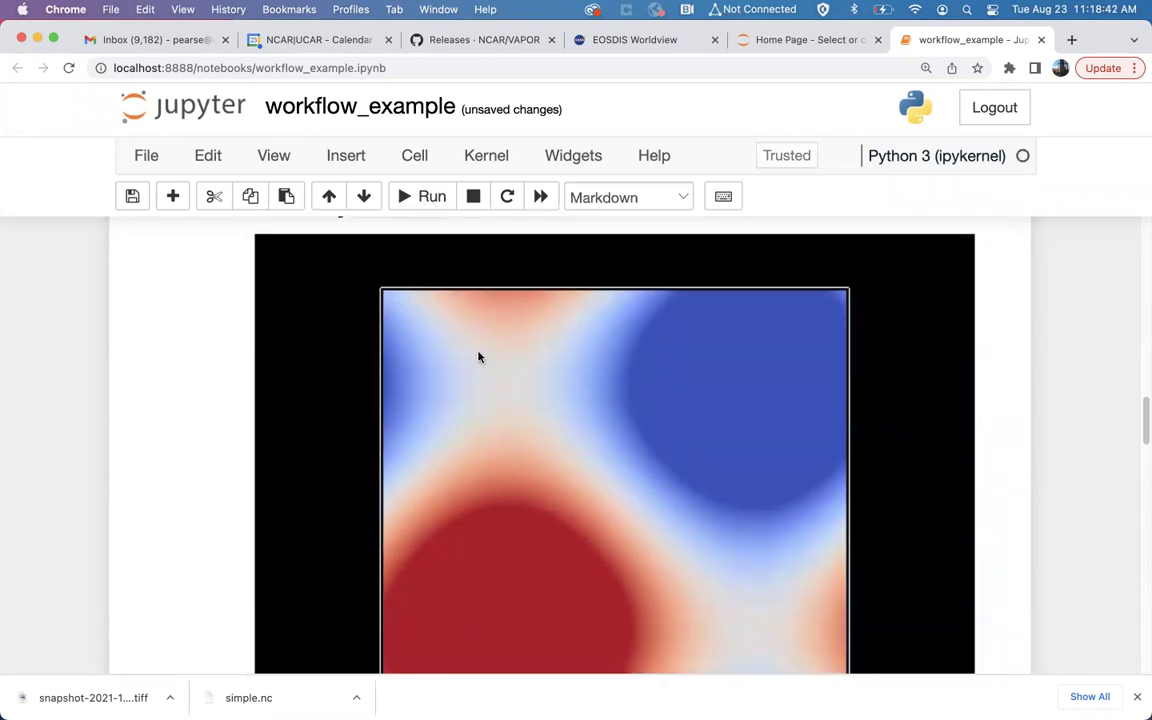
{"action": "scroll", "coordinate": [463, 352], "scroll_direction": "down", "scroll_amount": 3}
{"action": "scroll", "coordinate": [460, 347], "scroll_direction": "down", "scroll_amount": 5}
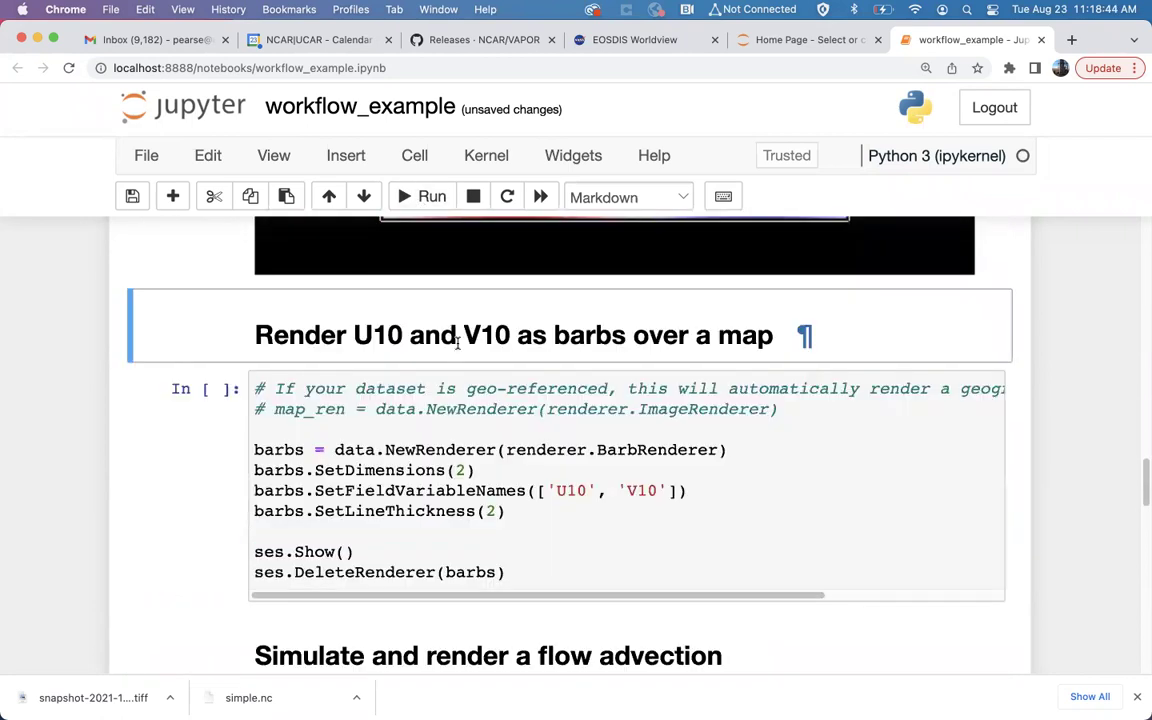
{"action": "scroll", "coordinate": [350, 335], "scroll_direction": "up", "scroll_amount": 8}
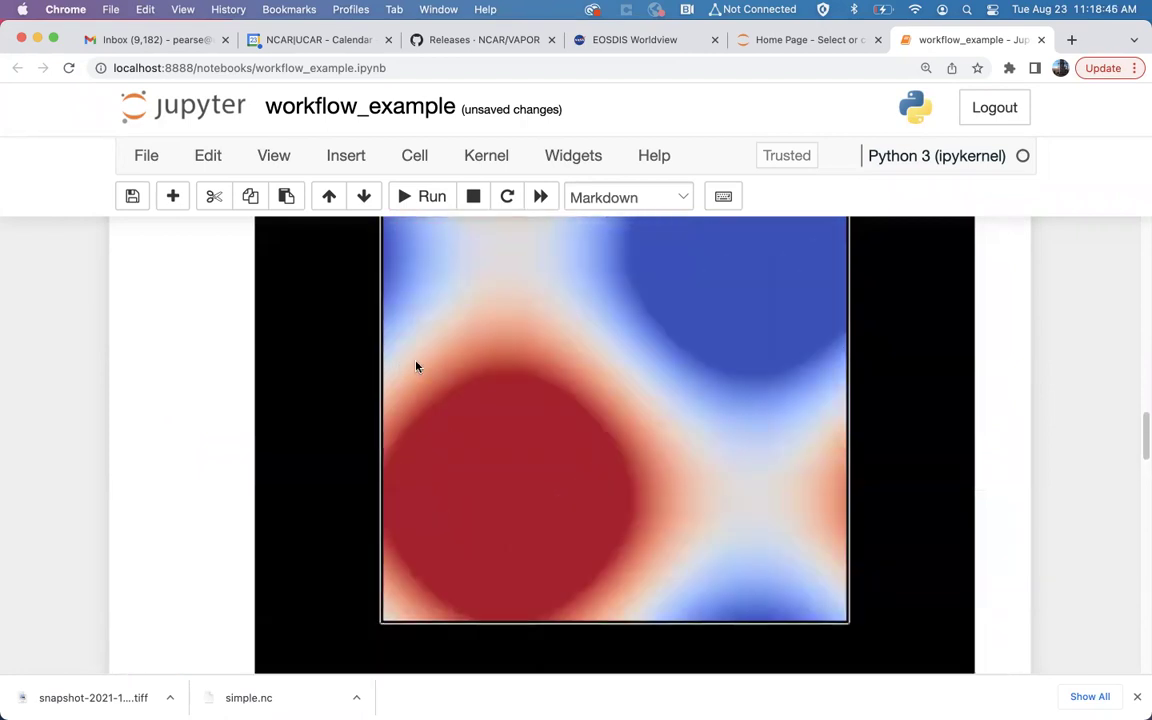
{"action": "scroll", "coordinate": [418, 366], "scroll_direction": "up", "scroll_amount": 1}
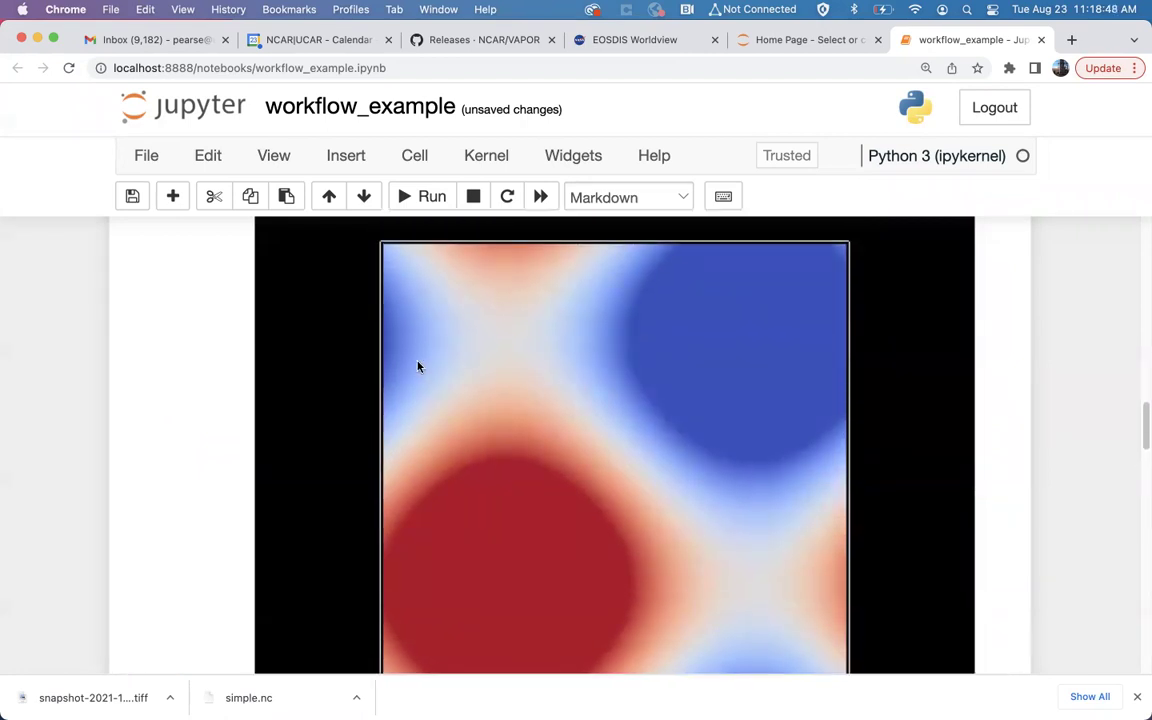
{"action": "scroll", "coordinate": [530, 325], "scroll_direction": "down", "scroll_amount": 10}
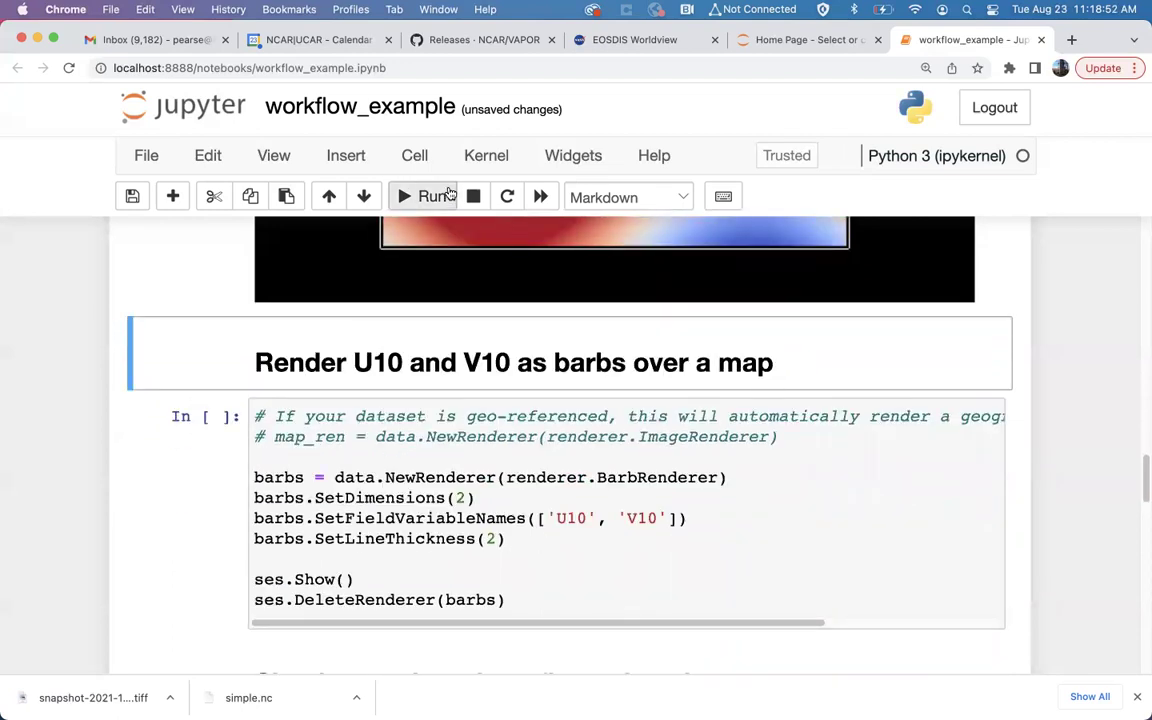
Step: Examine the wind barb cell's BarbRenderer, SetDimensions(2), U10 and V10 field variables and SetLineThickness(2)
{"action": "double_click", "coordinate": [555, 363]}
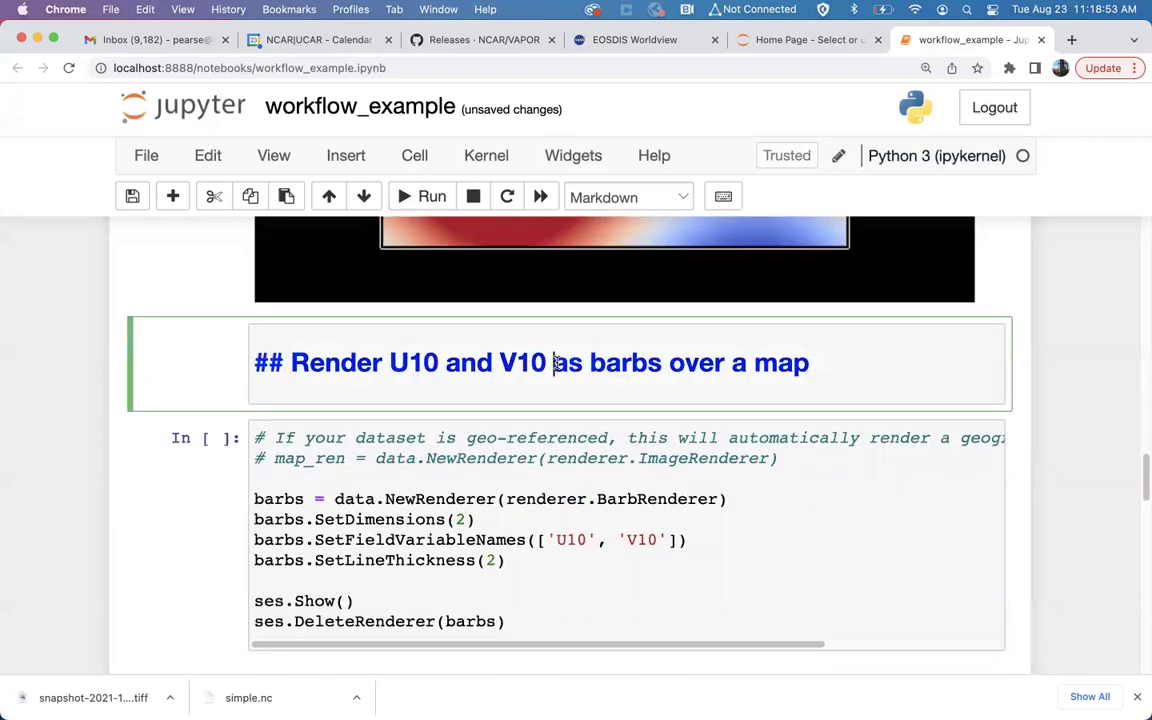
{"action": "left_click", "coordinate": [567, 437]}
{"action": "double_click", "coordinate": [279, 499]}
{"action": "left_click_drag", "start_coordinate": [386, 499], "coordinate": [495, 511]}
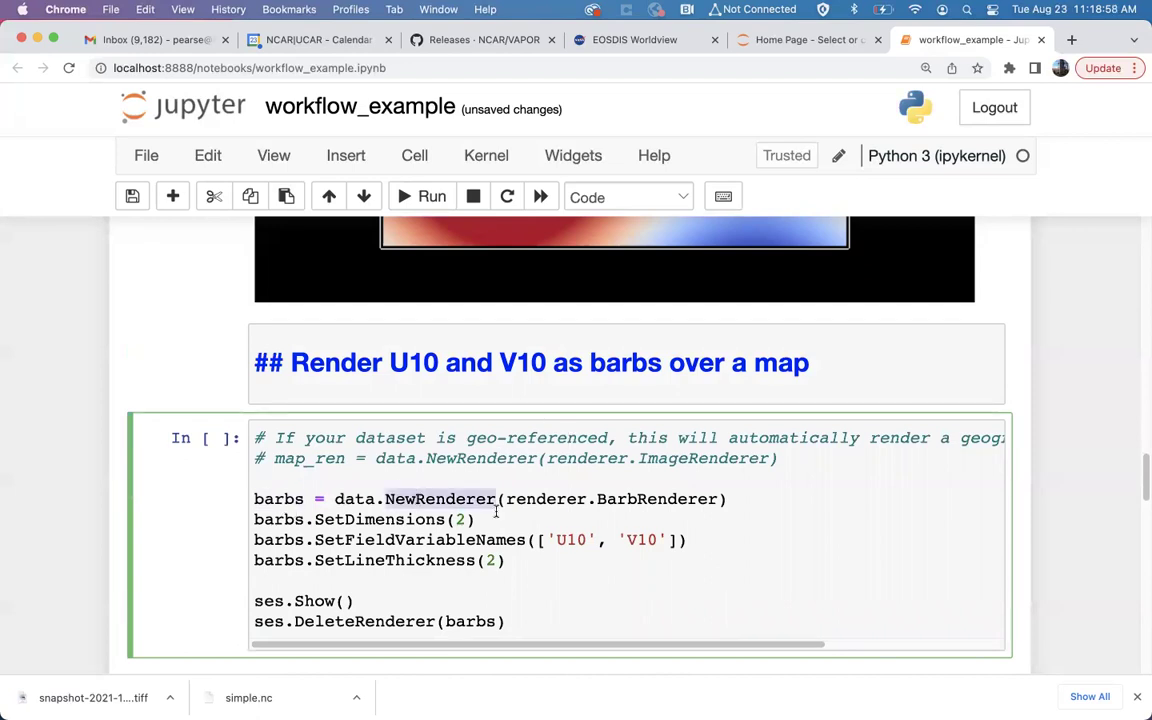
{"action": "left_click_drag", "start_coordinate": [597, 498], "coordinate": [714, 491]}
{"action": "double_click", "coordinate": [360, 519]}
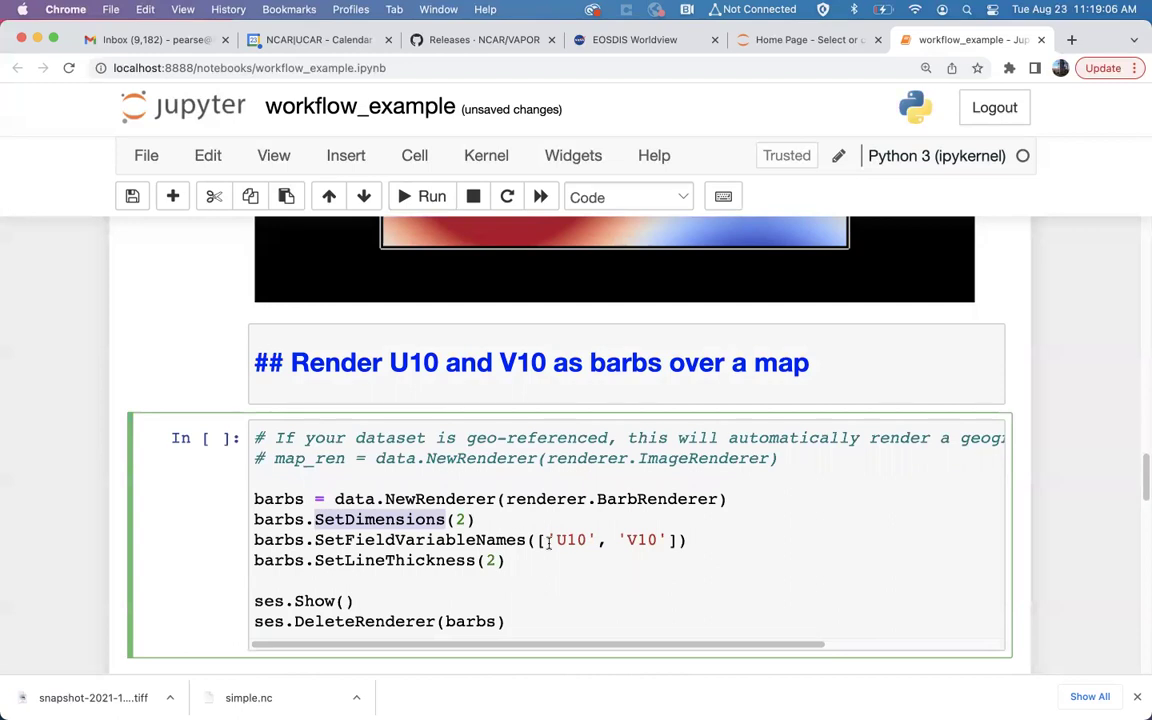
{"action": "left_click_drag", "start_coordinate": [557, 539], "coordinate": [660, 538]}
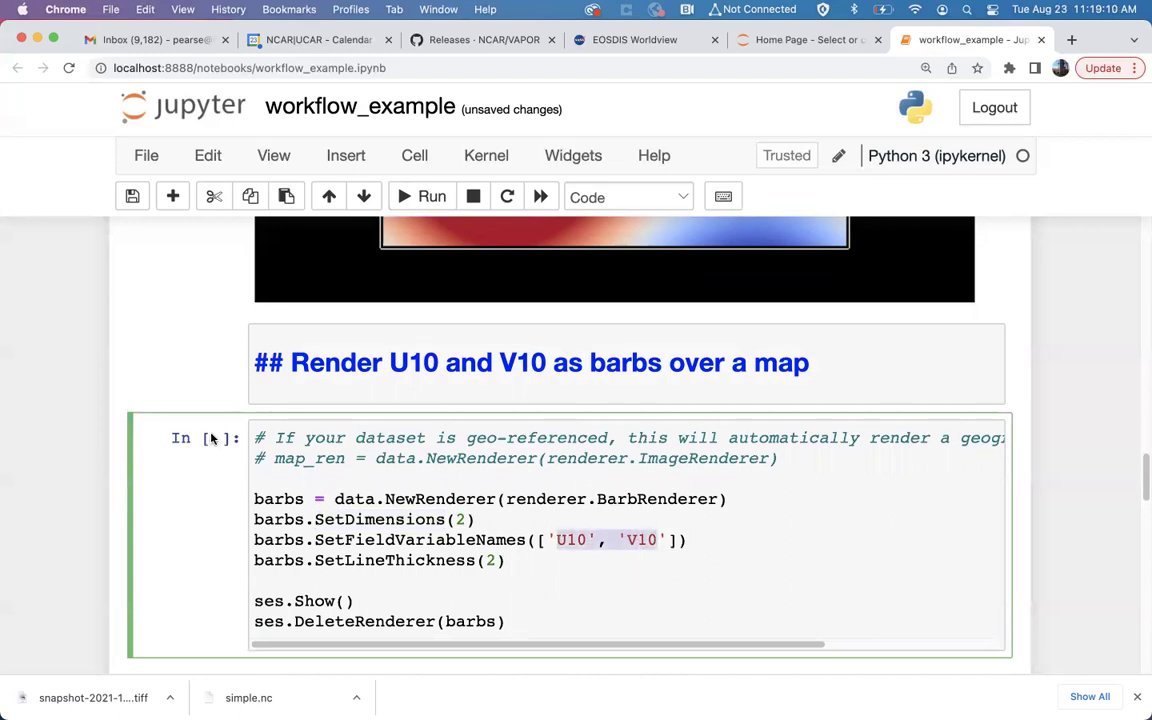
{"action": "triple_click", "coordinate": [469, 562]}
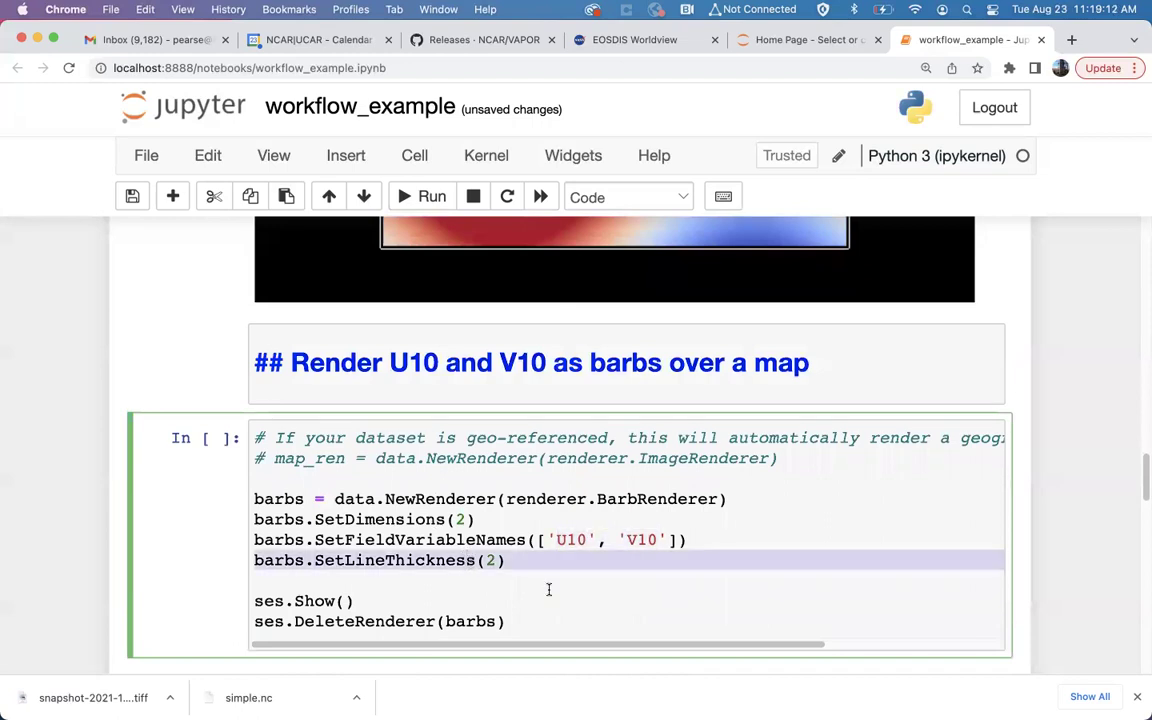
Step: Run the cell that renders U10 and V10 as barbs and inspect the resulting image
{"action": "left_click", "coordinate": [420, 197]}
{"action": "scroll", "coordinate": [136, 479], "scroll_direction": "down", "scroll_amount": 10}
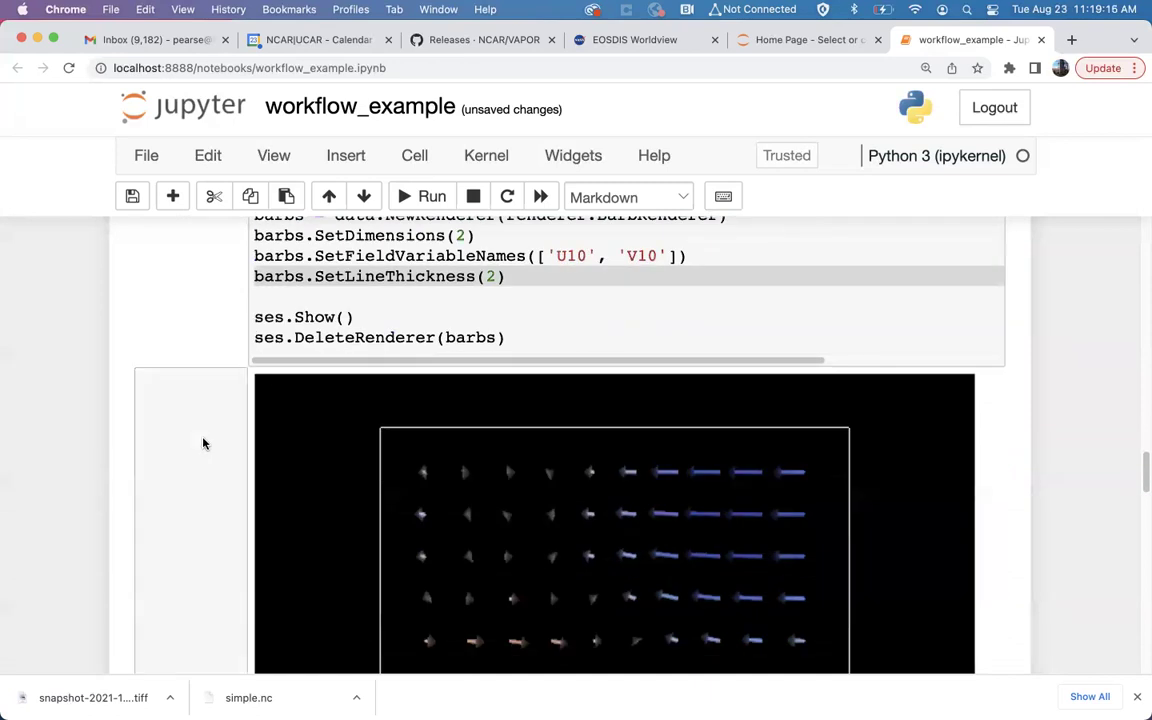
{"action": "scroll", "coordinate": [247, 421], "scroll_direction": "down", "scroll_amount": 5}
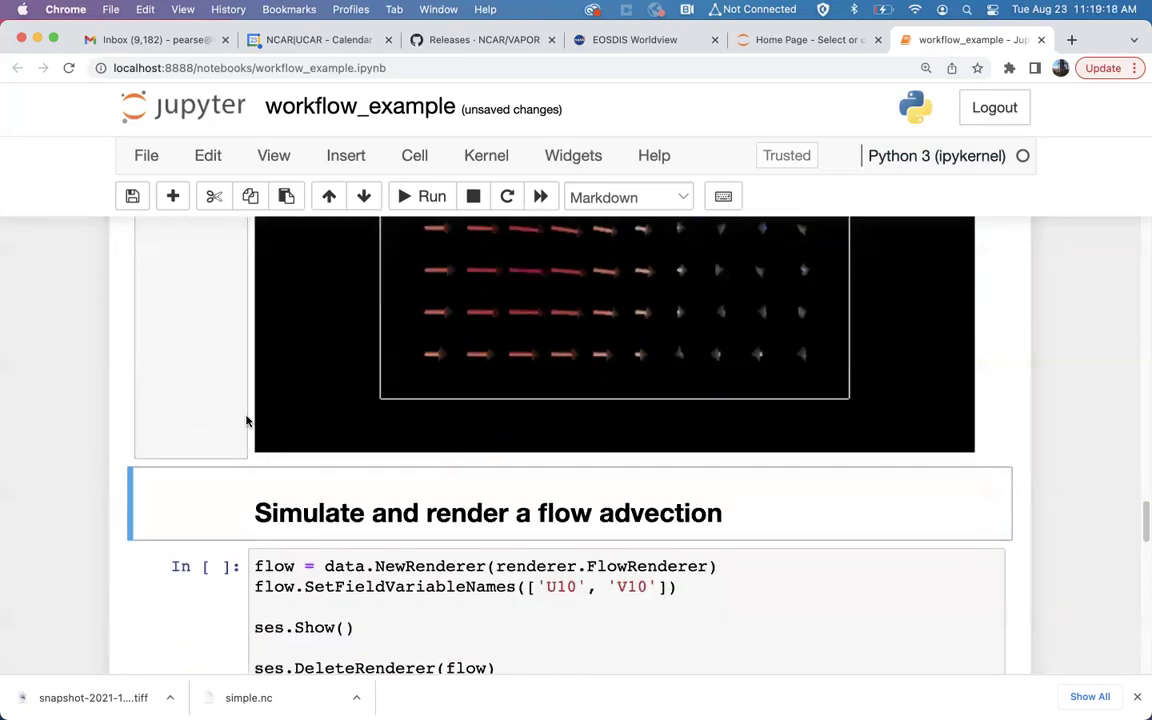
{"action": "scroll", "coordinate": [234, 418], "scroll_direction": "down", "scroll_amount": 2}
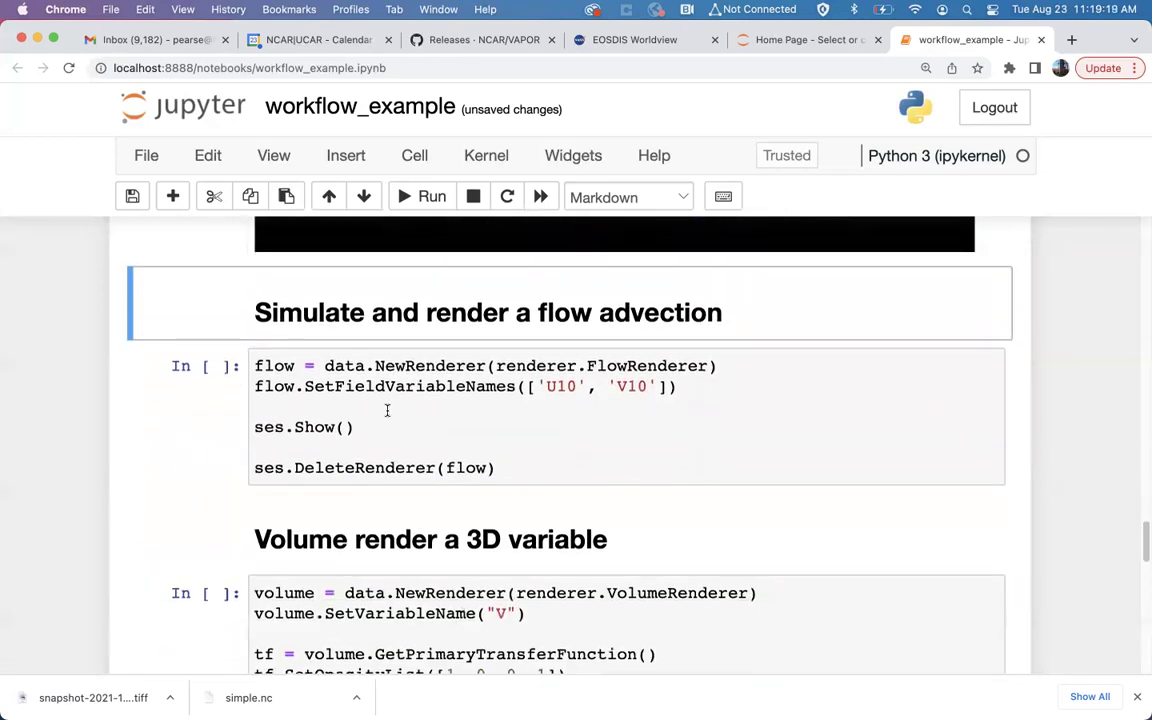
Step: Examine the flow cell's FlowRenderer with U10 and V10 field variables, run it and inspect the rendered flow advection
{"action": "left_click", "coordinate": [324, 366]}
{"action": "double_click", "coordinate": [604, 368]}
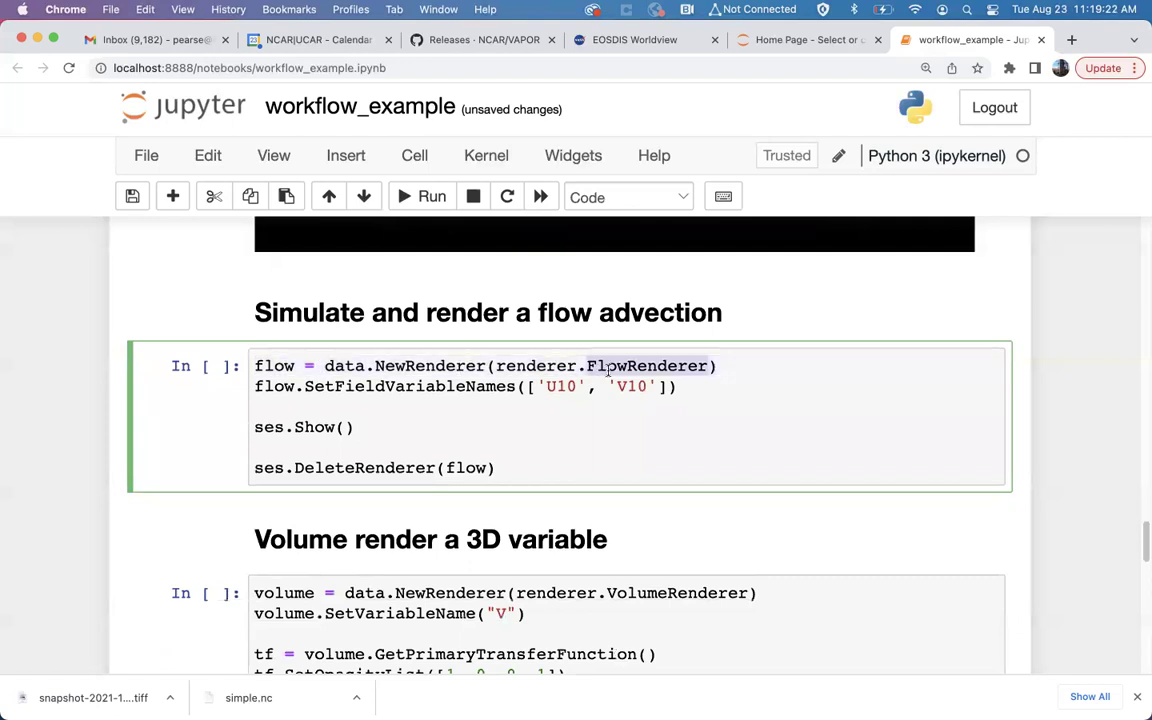
{"action": "left_click", "coordinate": [549, 388]}
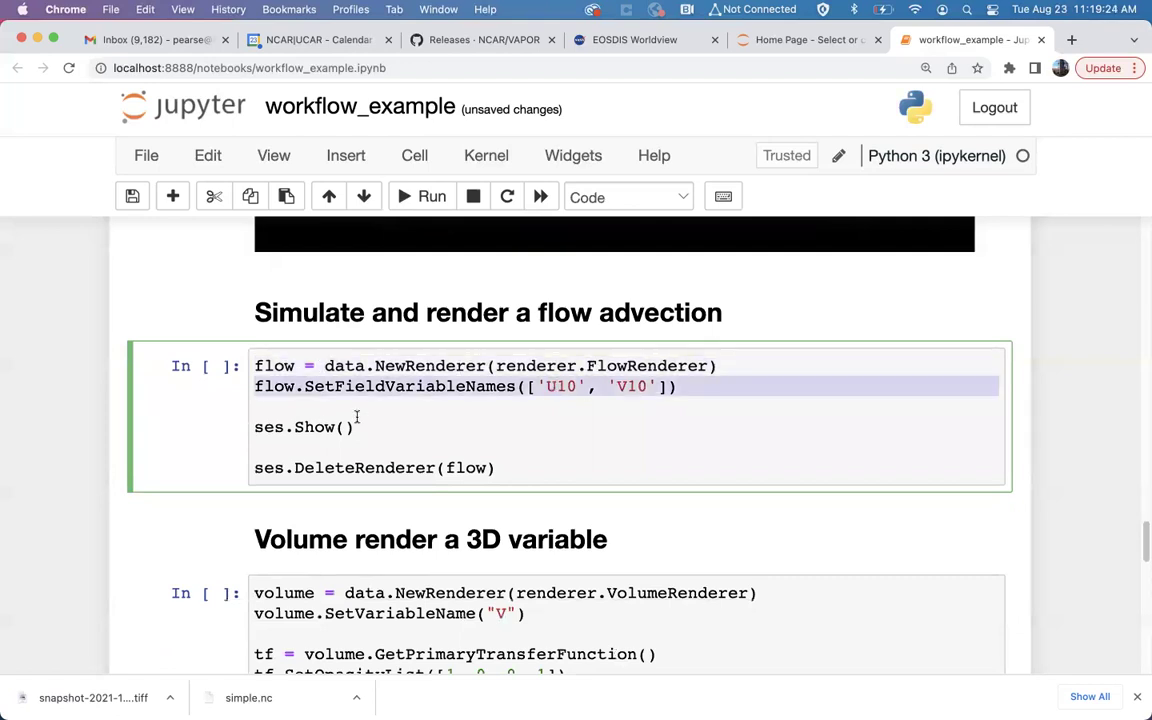
{"action": "left_click", "coordinate": [410, 196]}
{"action": "scroll", "coordinate": [278, 336], "scroll_direction": "down", "scroll_amount": 5}
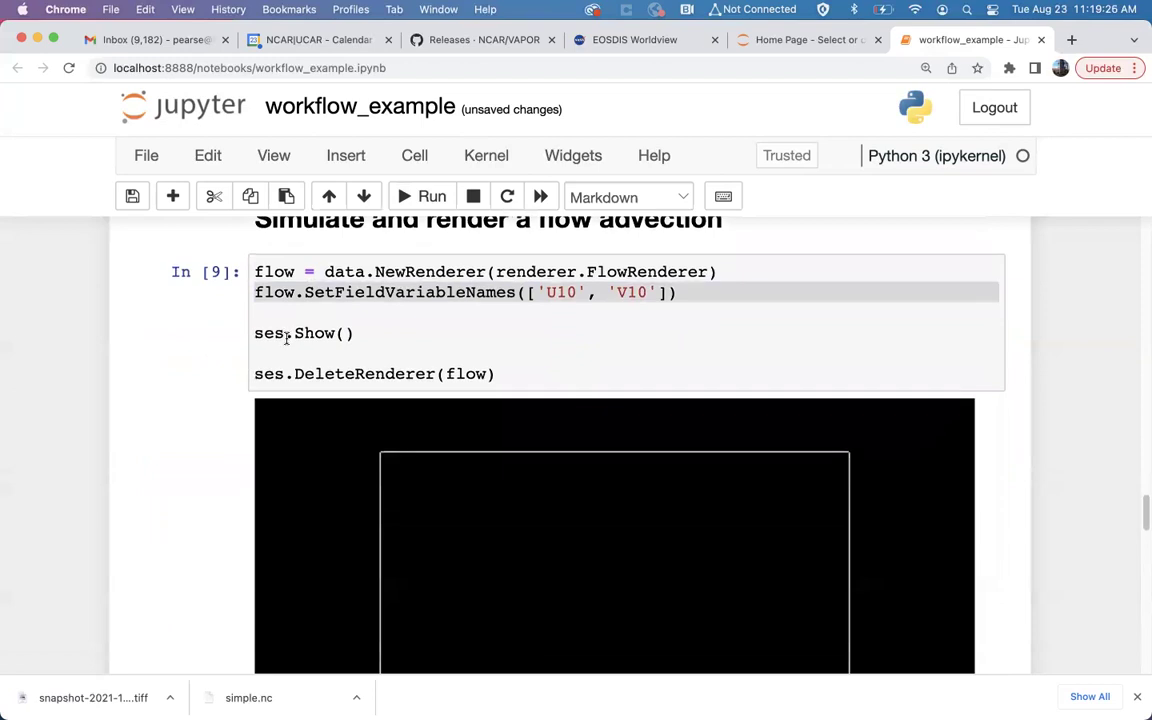
{"action": "scroll", "coordinate": [284, 342], "scroll_direction": "down", "scroll_amount": 3}
{"action": "scroll", "coordinate": [285, 342], "scroll_direction": "up", "scroll_amount": 5}
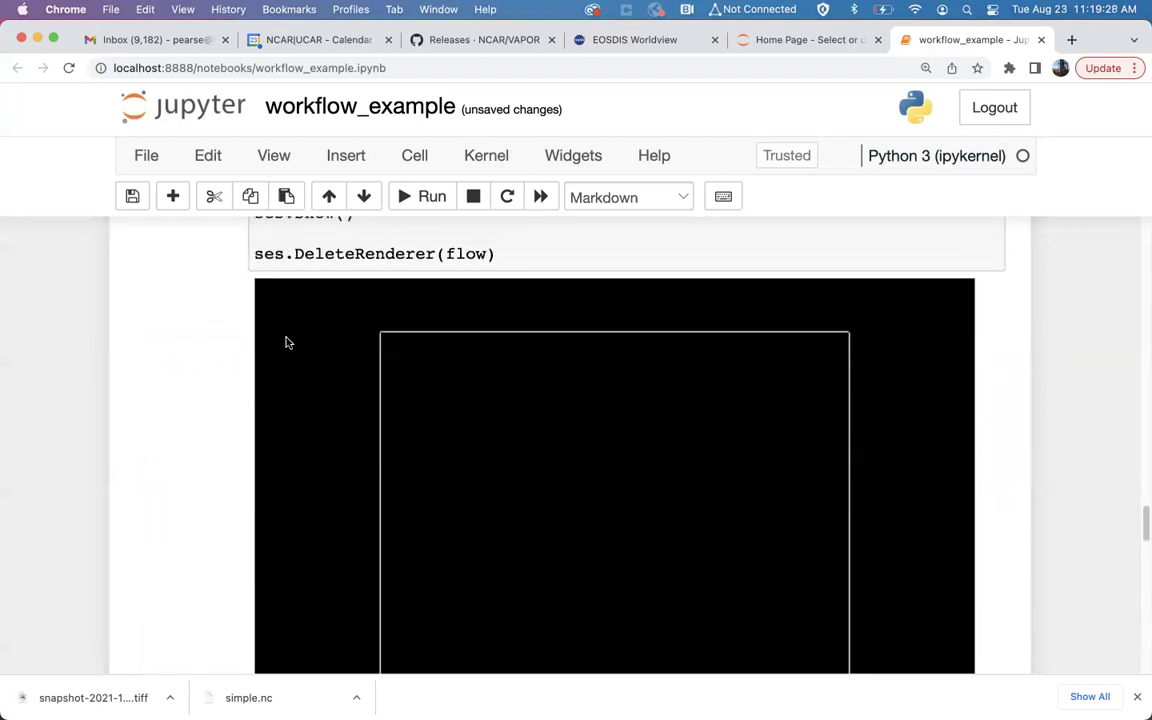
Step: Compare the flow advection image with the wind barb image above it and rerun the flow cell
{"action": "left_click", "coordinate": [433, 315]}
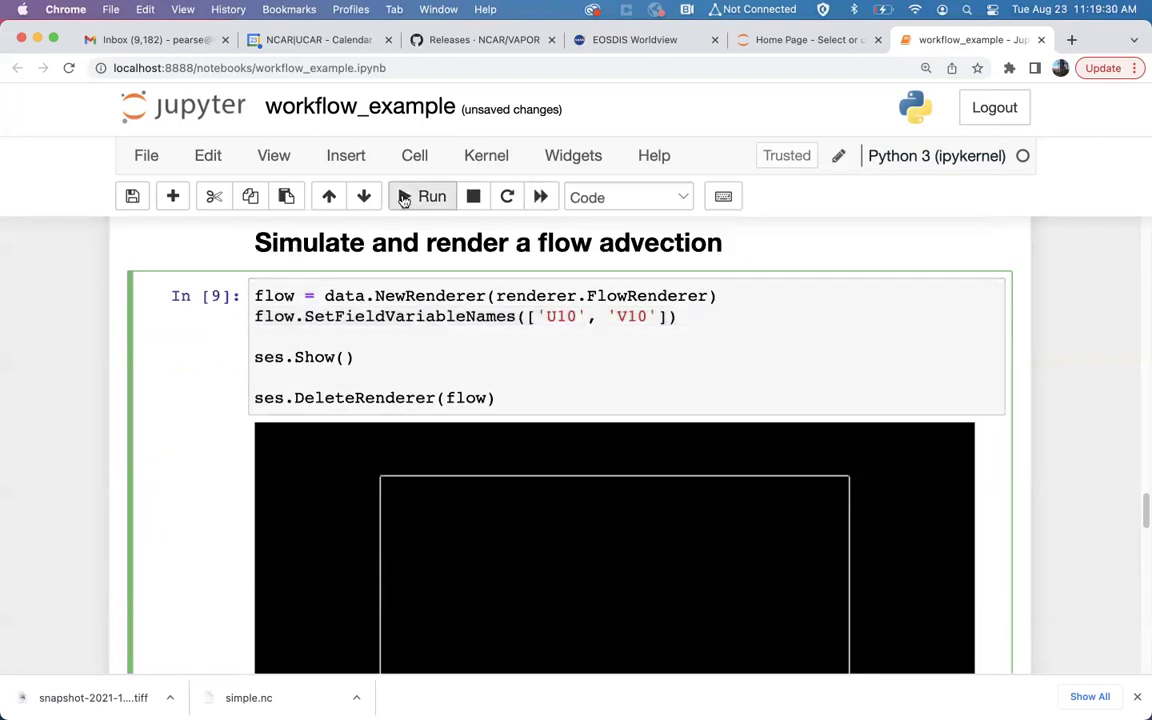
{"action": "scroll", "coordinate": [438, 320], "scroll_direction": "up", "scroll_amount": 5}
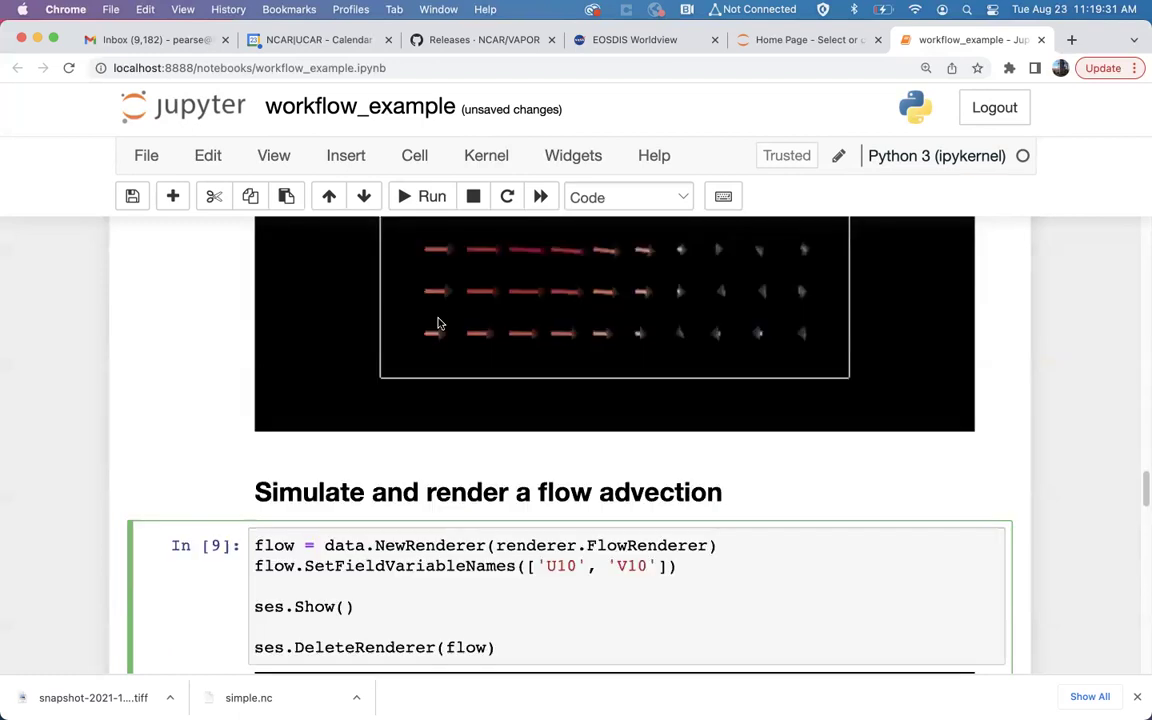
{"action": "scroll", "coordinate": [440, 328], "scroll_direction": "down", "scroll_amount": 10}
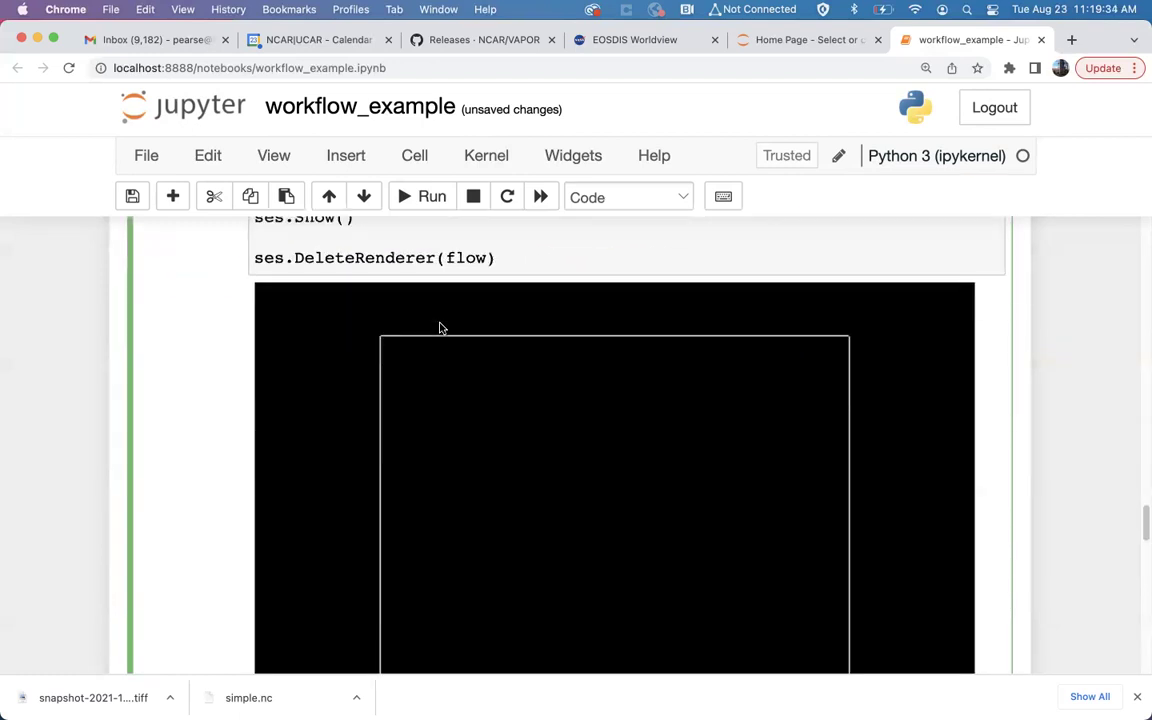
{"action": "scroll", "coordinate": [440, 329], "scroll_direction": "down", "scroll_amount": 3}
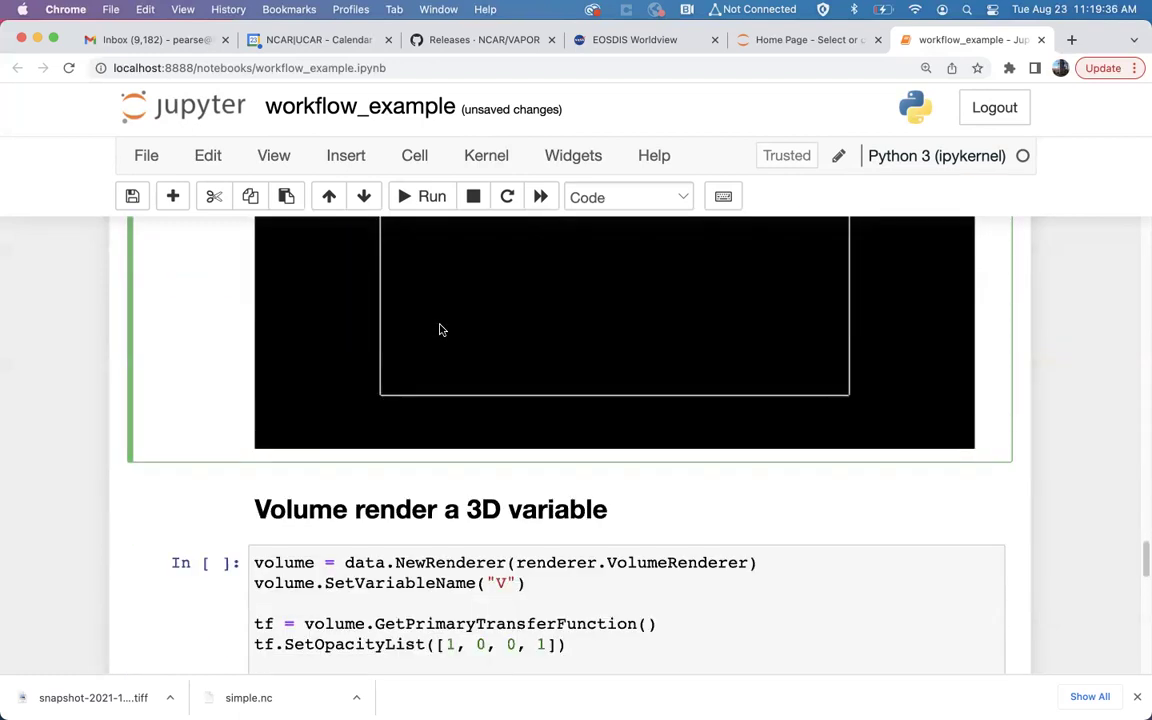
{"action": "scroll", "coordinate": [440, 329], "scroll_direction": "up", "scroll_amount": 5}
{"action": "left_click", "coordinate": [418, 195]}
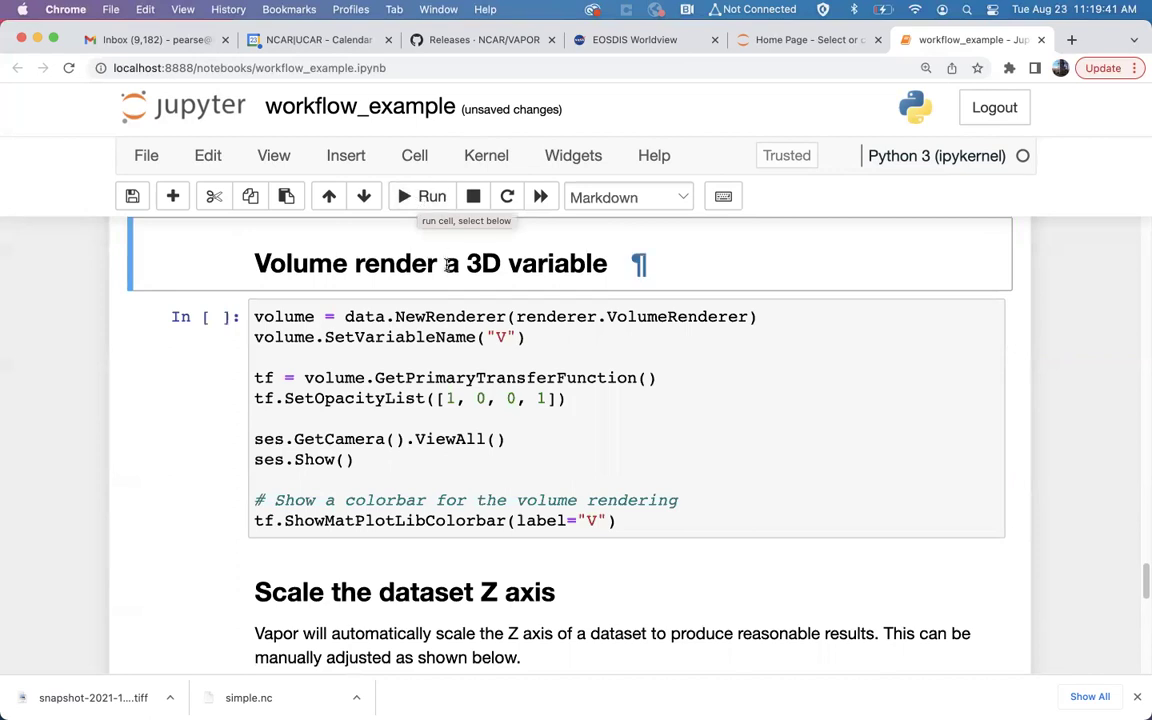
Step: Examine the volume cell's VolumeRenderer, its variable V and each value of the opacity list [1, 0, 0, 1]
{"action": "double_click", "coordinate": [637, 316]}
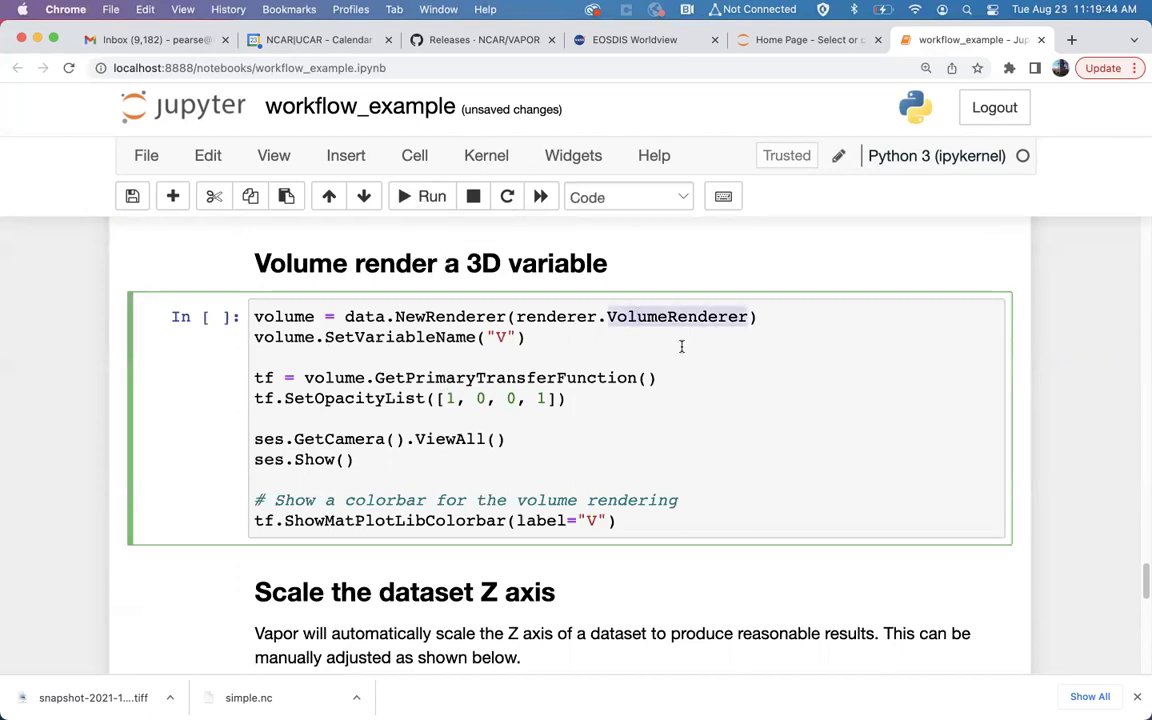
{"action": "left_click_drag", "start_coordinate": [492, 337], "coordinate": [505, 337]}
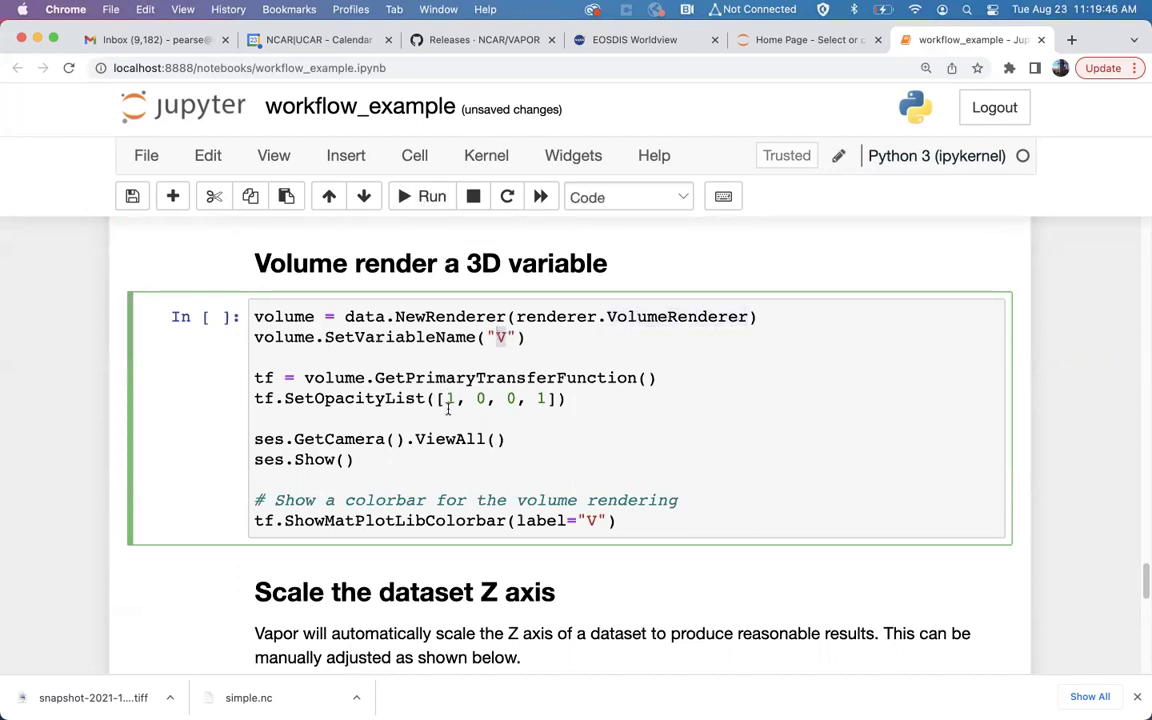
{"action": "left_click_drag", "start_coordinate": [447, 400], "coordinate": [549, 392]}
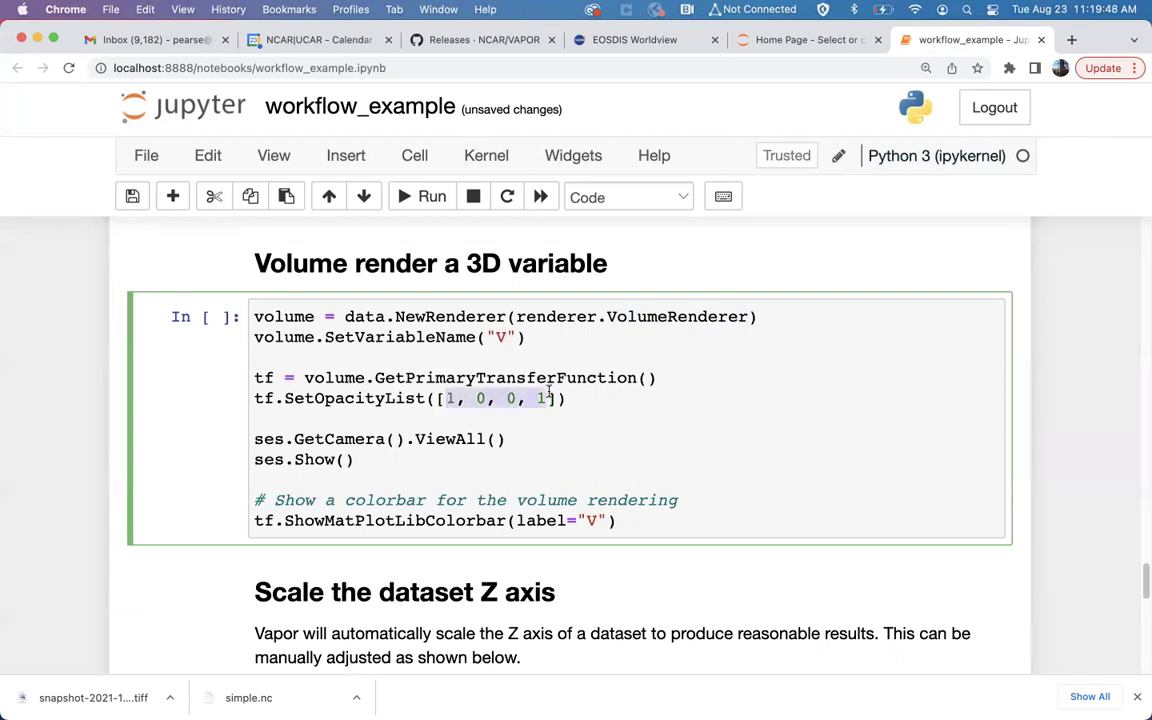
{"action": "double_click", "coordinate": [449, 398]}
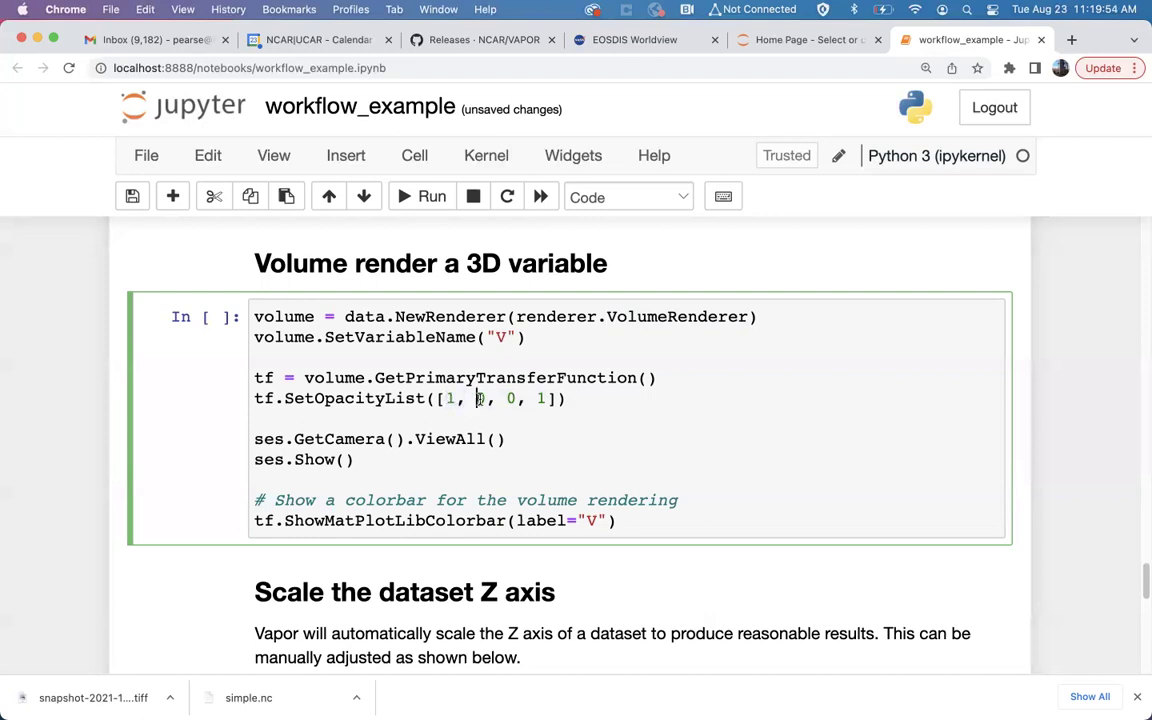
{"action": "double_click", "coordinate": [511, 398]}
{"action": "double_click", "coordinate": [541, 398]}
Step: Run the cell that volume renders the 3D variable V and inspect the resulting image and its colorbar
{"action": "left_click", "coordinate": [400, 203]}
{"action": "scroll", "coordinate": [190, 380], "scroll_direction": "down", "scroll_amount": 6}
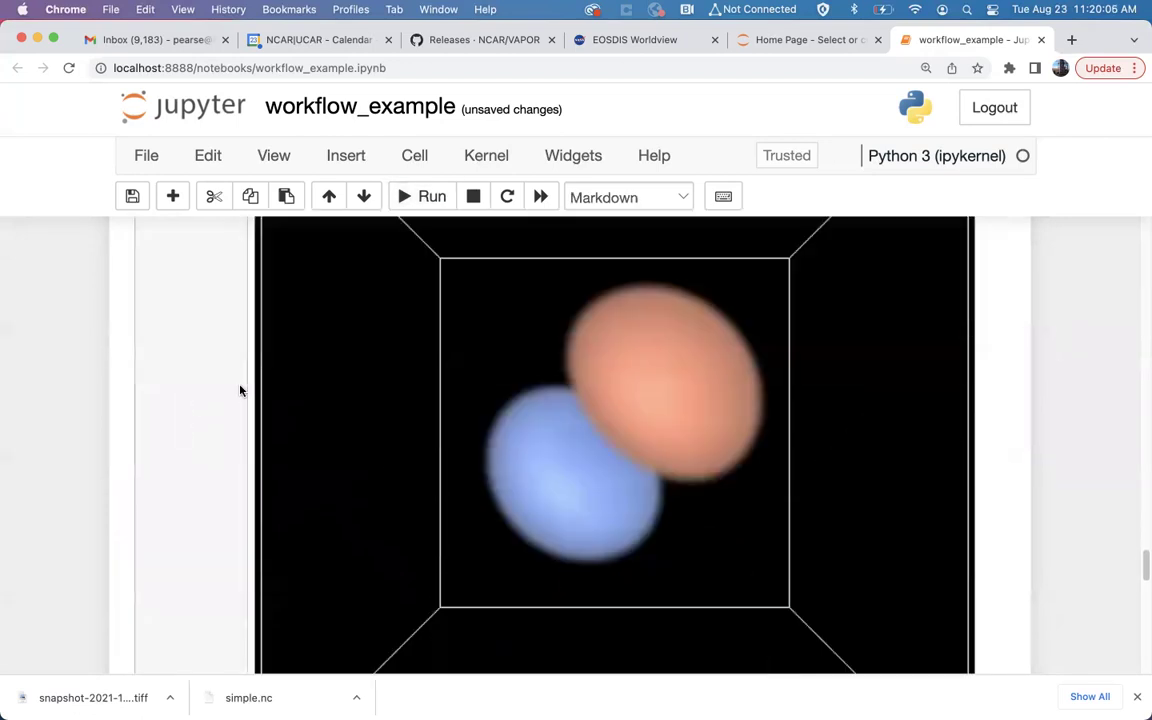
{"action": "scroll", "coordinate": [241, 388], "scroll_direction": "down", "scroll_amount": 5}
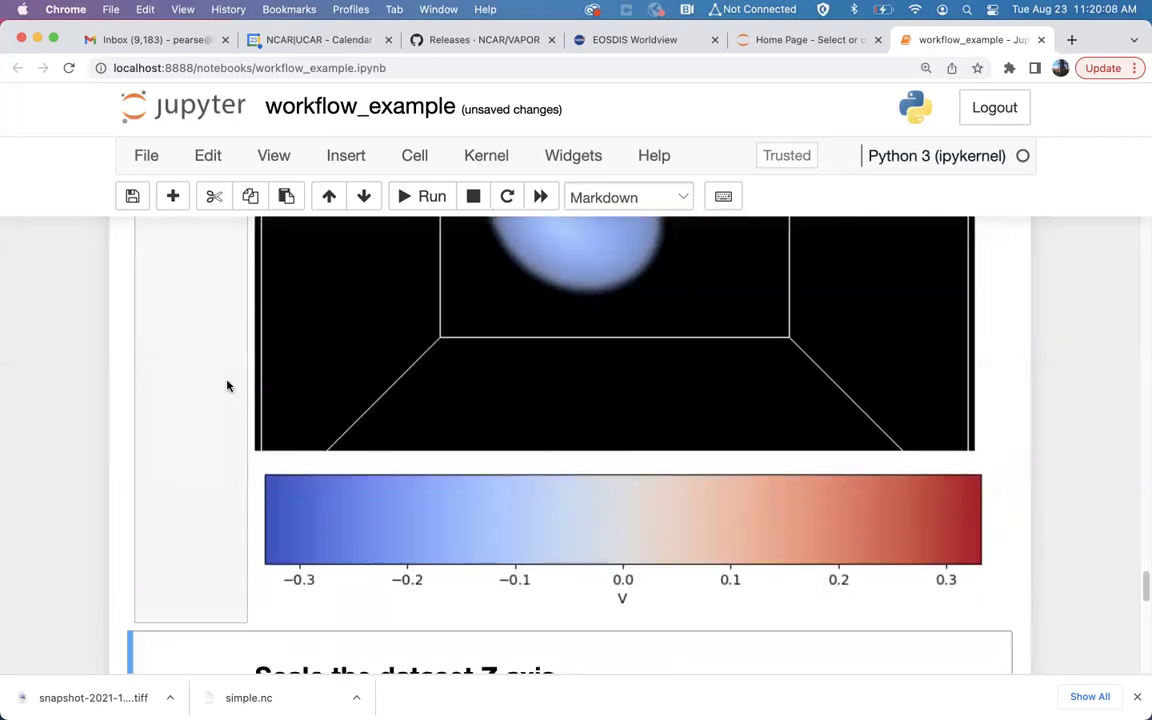
Step: Examine the Z axis scaling cell's GetTransform and GetScales calls, the 0.3 multiplier on scales[2] and the SetScales call
{"action": "scroll", "coordinate": [200, 470], "scroll_direction": "down", "scroll_amount": 8}
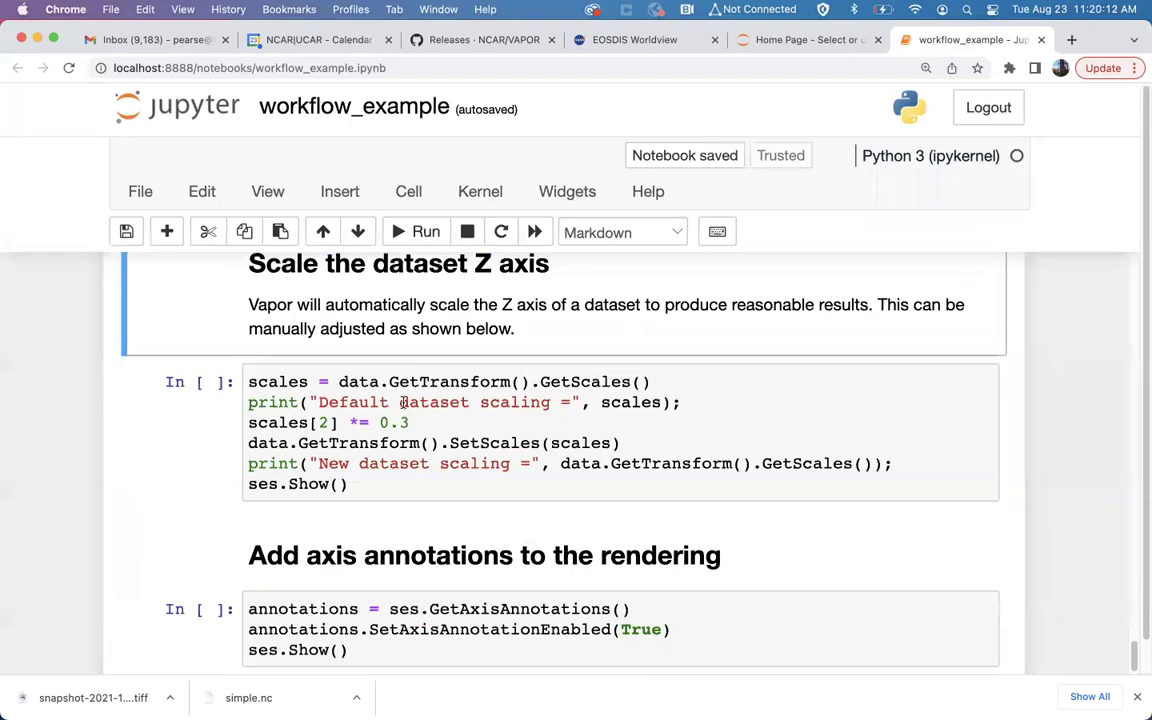
{"action": "left_click", "coordinate": [470, 383]}
{"action": "double_click", "coordinate": [462, 352]}
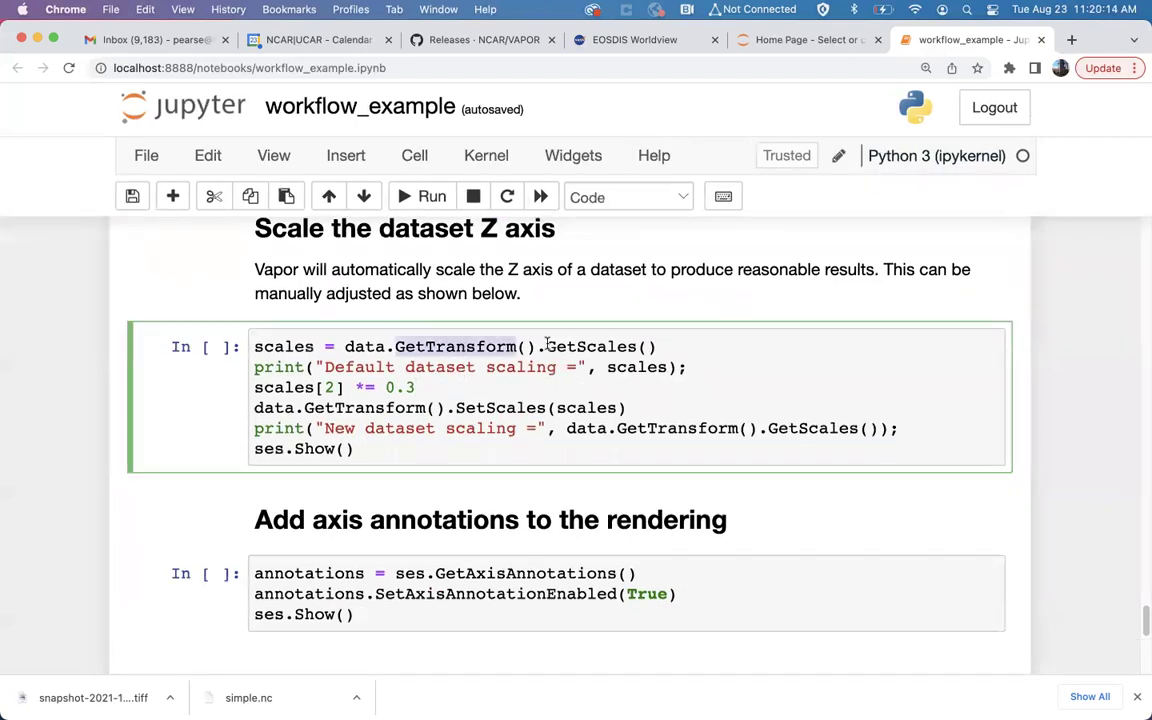
{"action": "double_click", "coordinate": [593, 346]}
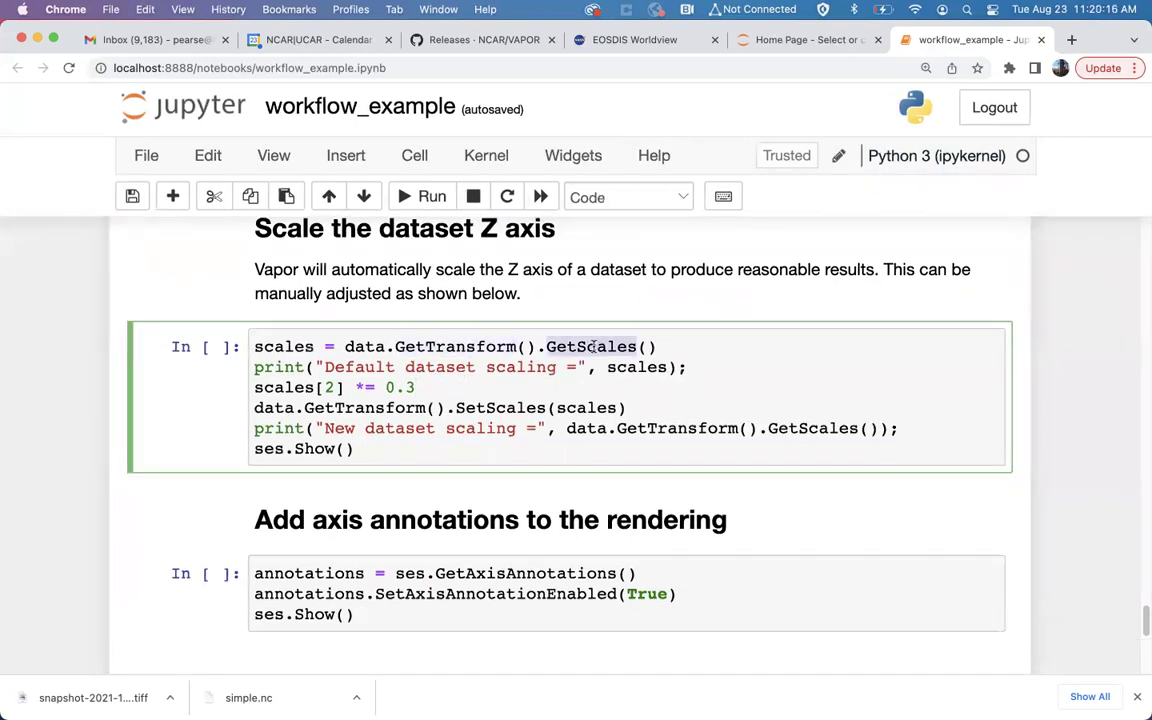
{"action": "mouse_move", "coordinate": [344, 387]}
{"action": "left_mouse_down"}
{"action": "mouse_move", "coordinate": [250, 380]}
{"action": "mouse_move", "coordinate": [251, 398]}
{"action": "mouse_move", "coordinate": [325, 387]}
{"action": "left_mouse_up"}
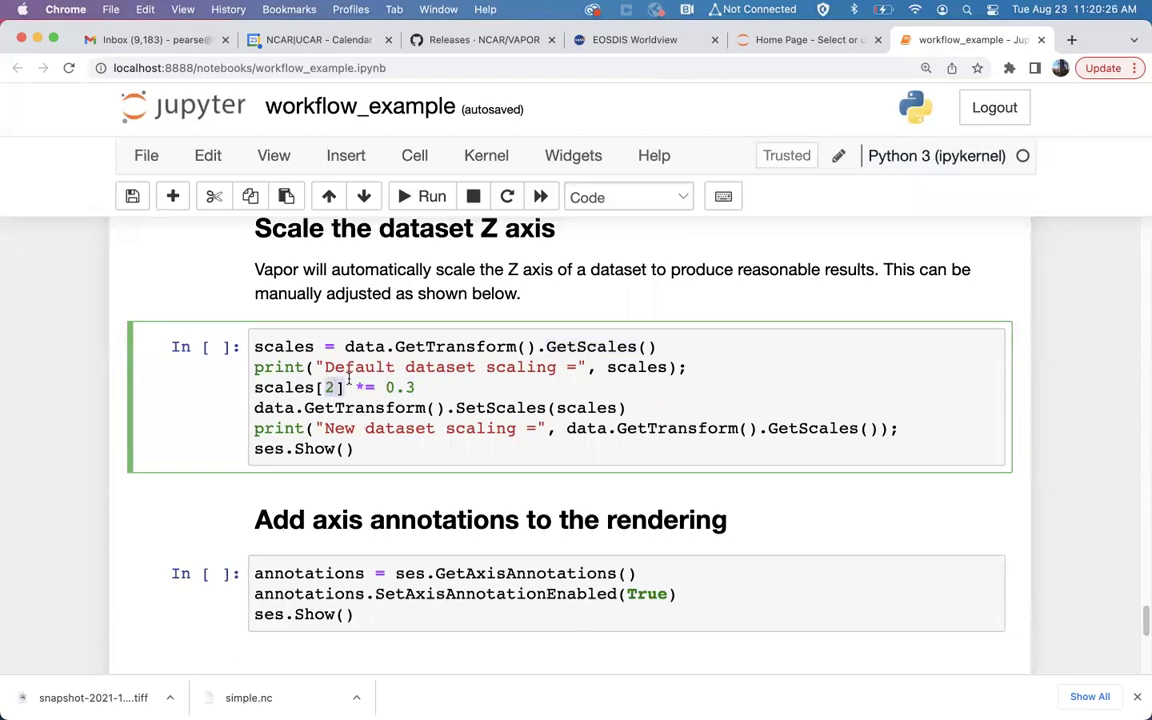
{"action": "left_click_drag", "start_coordinate": [356, 384], "coordinate": [412, 386]}
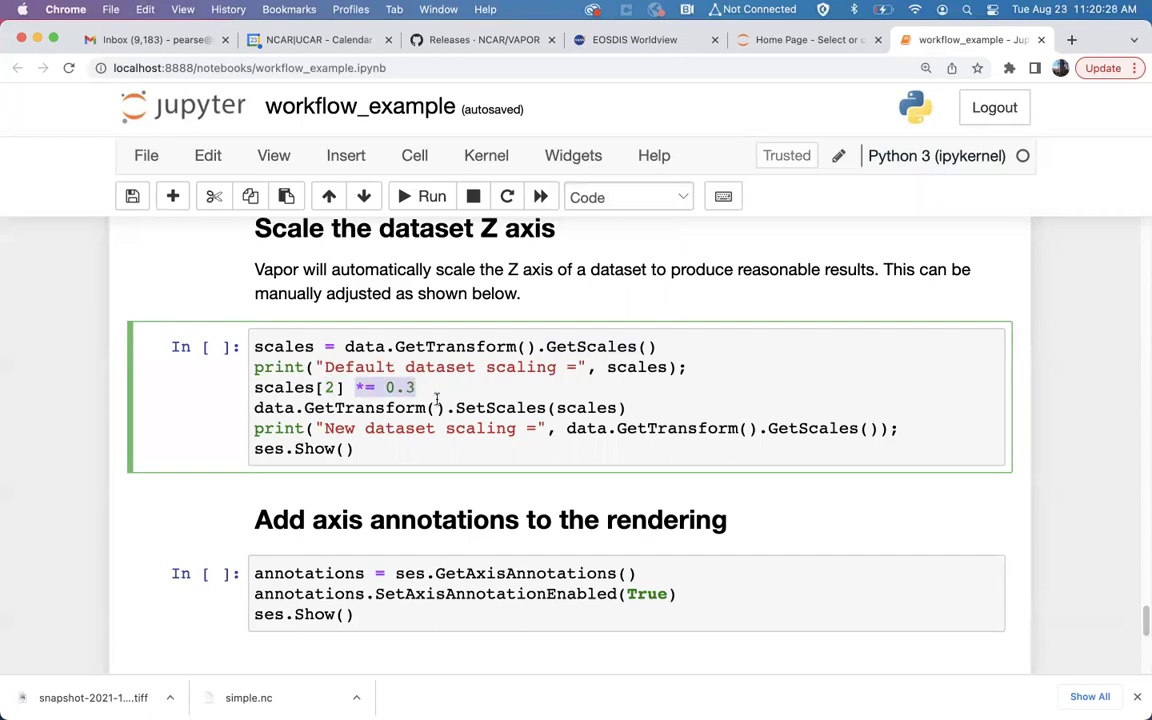
{"action": "double_click", "coordinate": [503, 408]}
{"action": "double_click", "coordinate": [587, 408]}
Step: Run the cell that scales the dataset's Z axis by 0.3 and compare the image with the unscaled volume rendering
{"action": "left_click", "coordinate": [443, 205]}
{"action": "scroll", "coordinate": [329, 368], "scroll_direction": "down", "scroll_amount": 5}
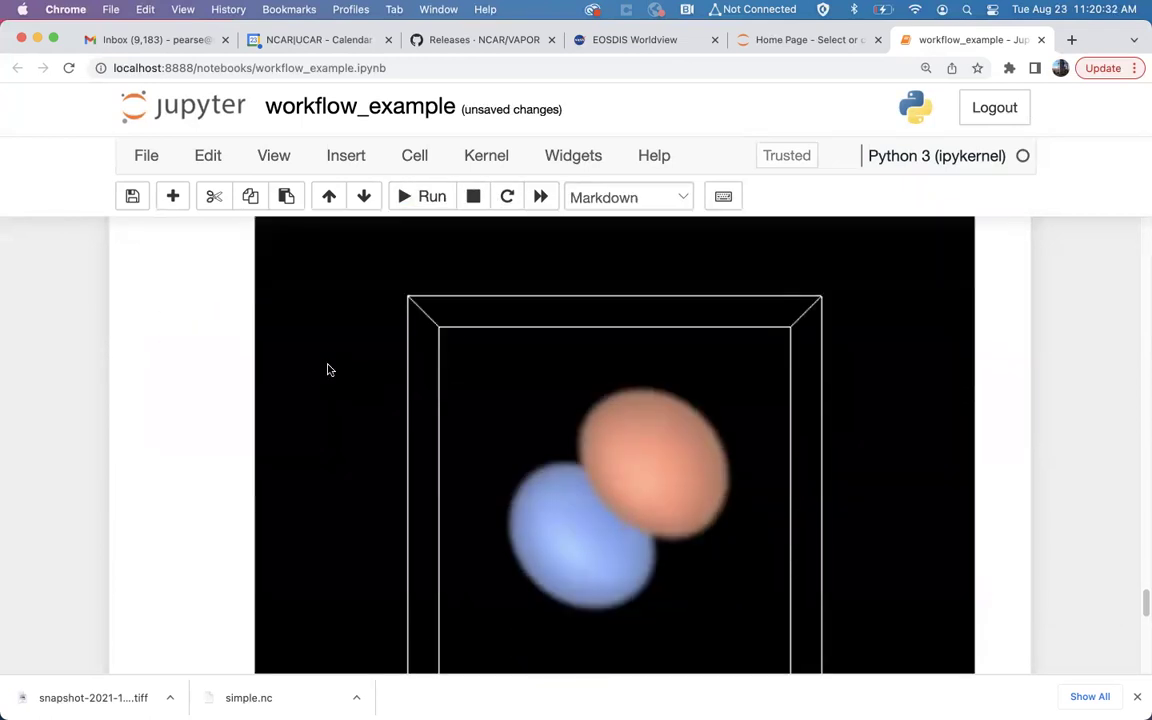
{"action": "scroll", "coordinate": [524, 458], "scroll_direction": "down", "scroll_amount": 10}
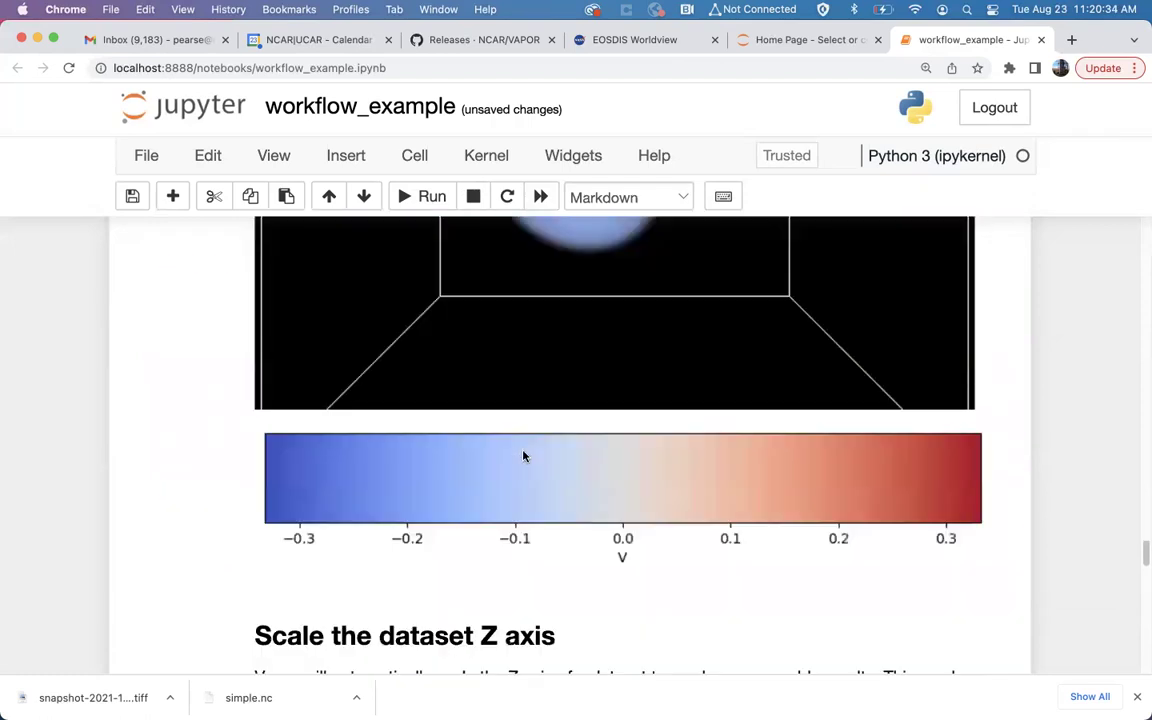
{"action": "scroll", "coordinate": [656, 474], "scroll_direction": "down", "scroll_amount": 10}
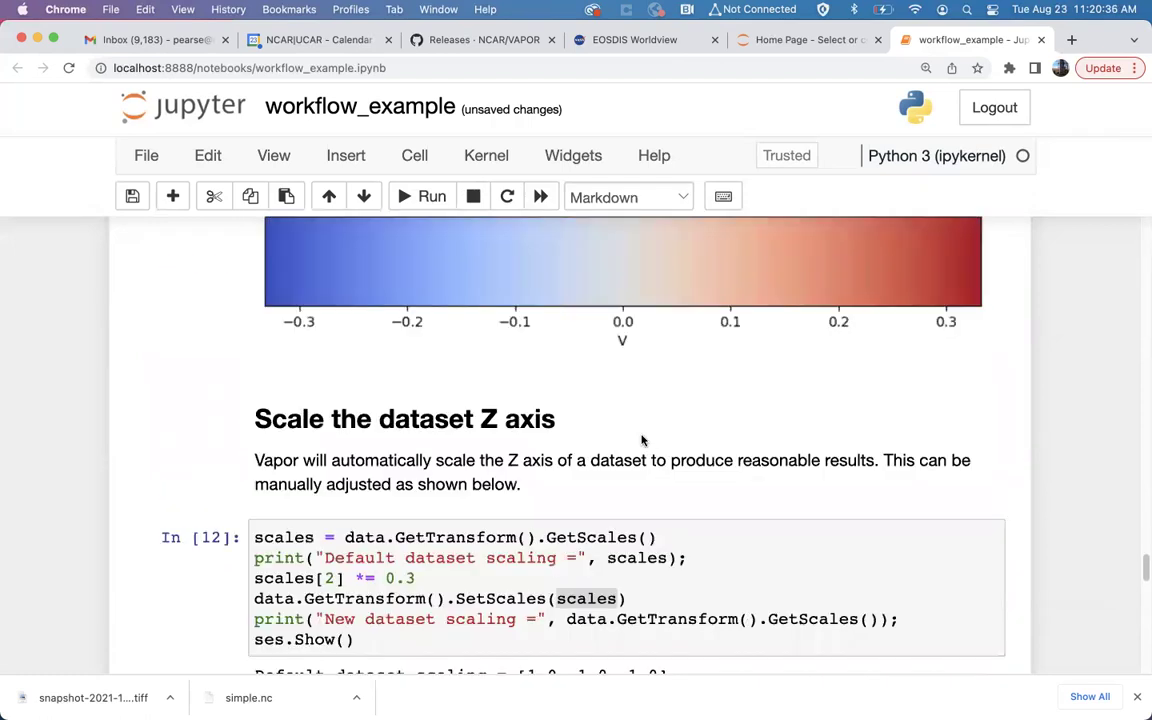
{"action": "scroll", "coordinate": [640, 440], "scroll_direction": "up", "scroll_amount": 3}
{"action": "scroll", "coordinate": [640, 435], "scroll_direction": "down", "scroll_amount": 5}
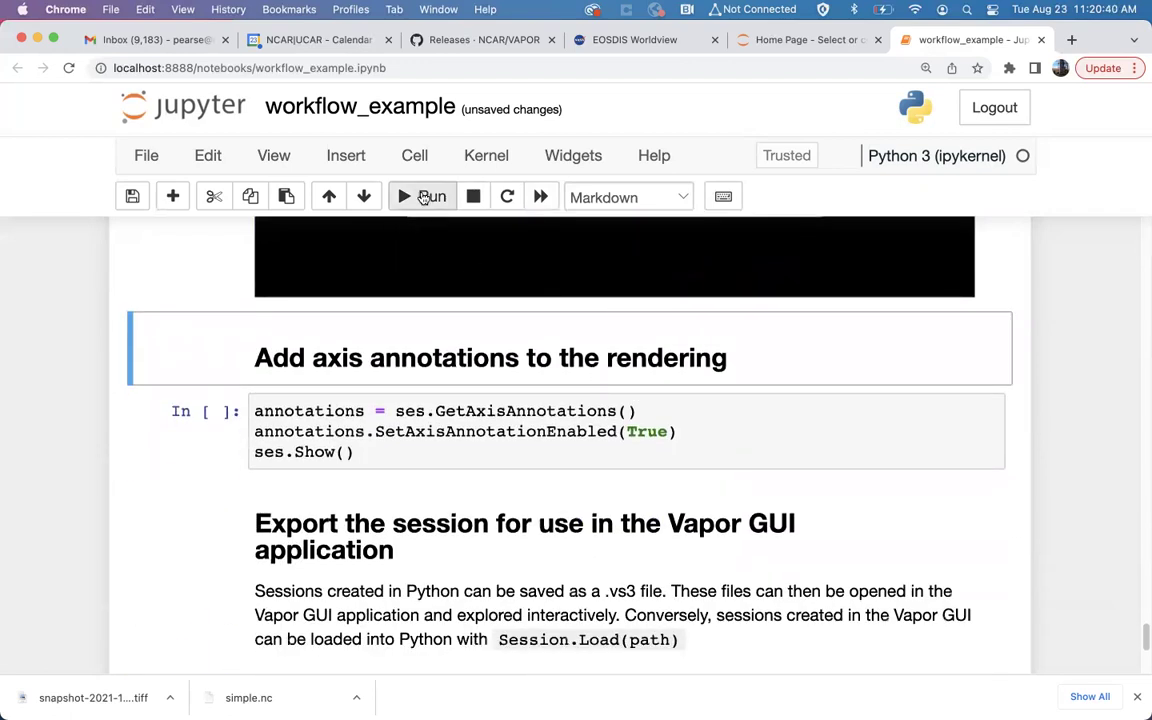
Step: Run the cell that enables axis annotations with SetAxisAnnotationEnabled(True) and inspect the annotated rendering
{"action": "left_click", "coordinate": [512, 412]}
{"action": "left_click", "coordinate": [521, 424]}
{"action": "left_click", "coordinate": [432, 197]}
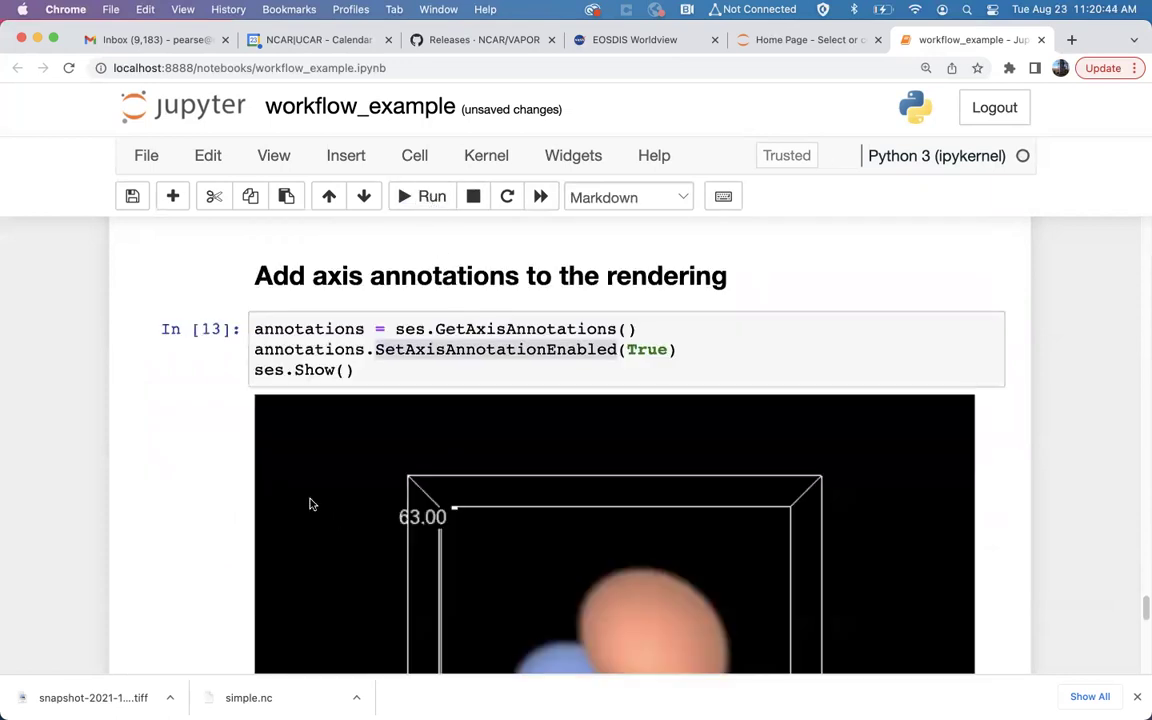
{"action": "scroll", "coordinate": [330, 470], "scroll_direction": "down", "scroll_amount": 3}
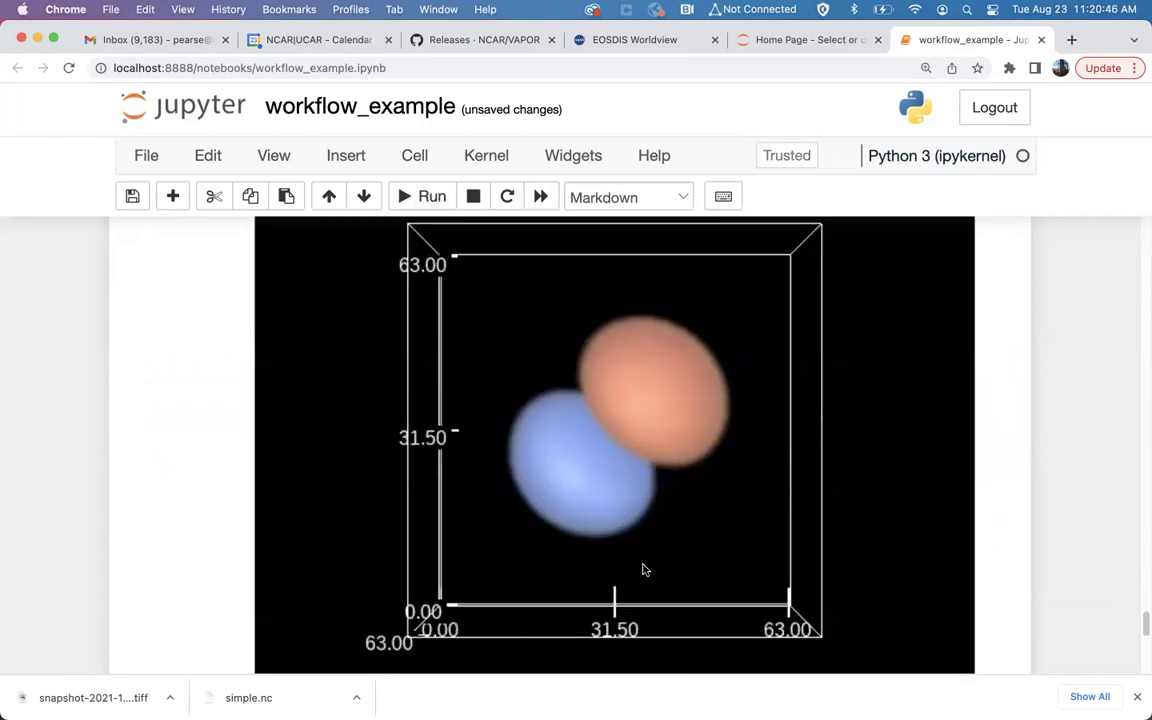
Step: Read the session export notes, run the cell that saves the session as tutorial.vs3 and review the section
{"action": "scroll", "coordinate": [386, 470], "scroll_direction": "down", "scroll_amount": 5}
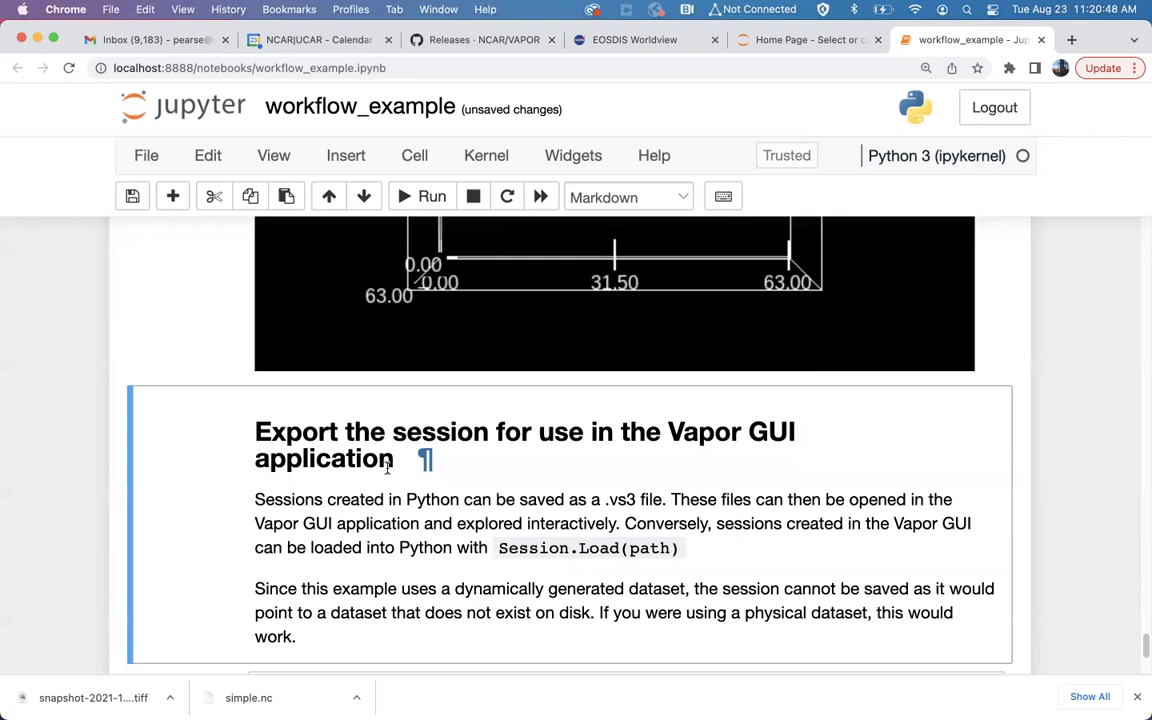
{"action": "scroll", "coordinate": [386, 470], "scroll_direction": "down", "scroll_amount": 2}
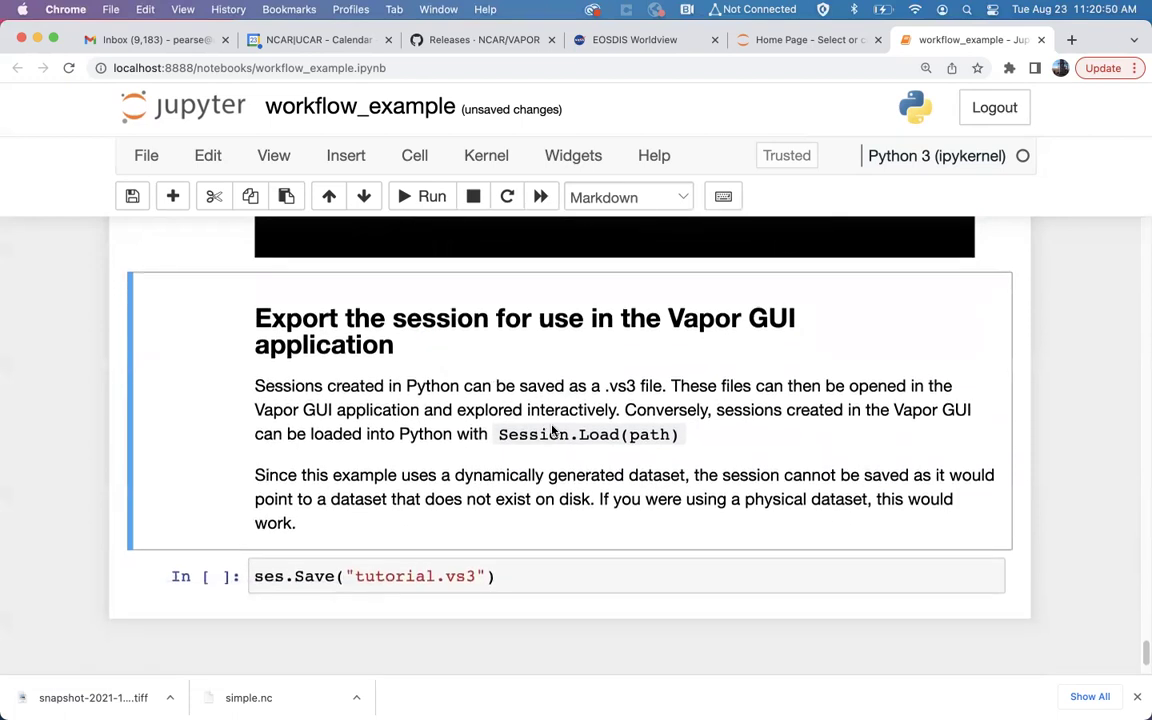
{"action": "left_click_drag", "start_coordinate": [484, 575], "coordinate": [252, 575]}
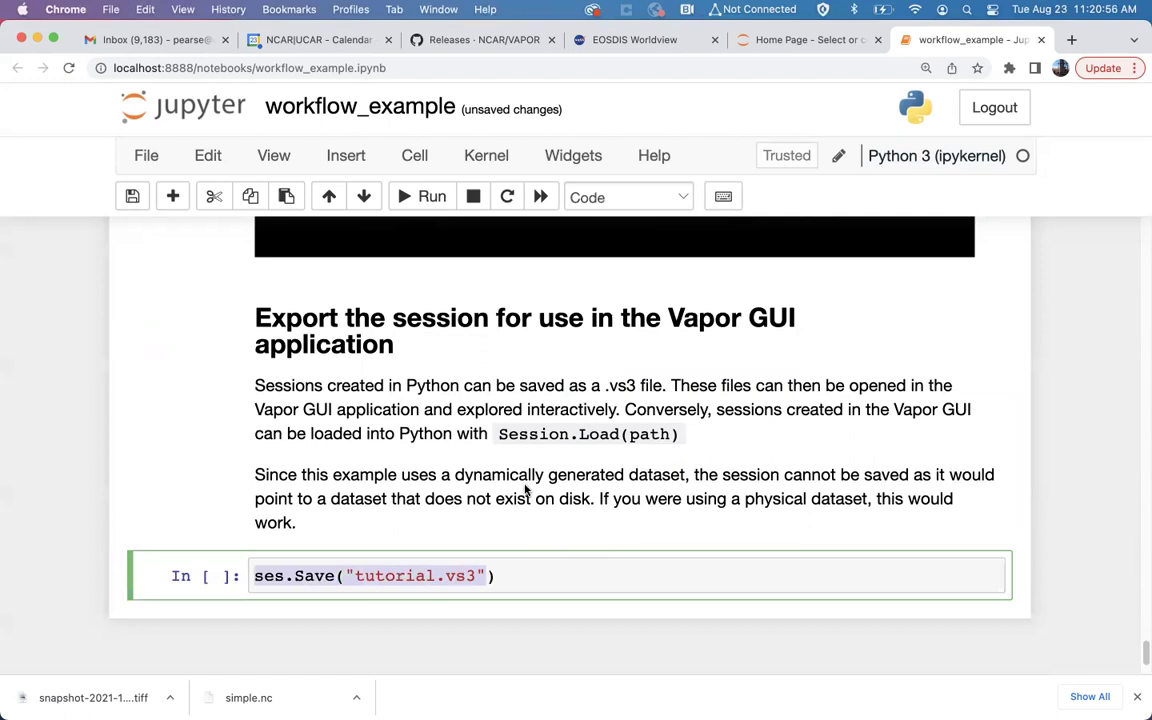
{"action": "left_click", "coordinate": [427, 196]}
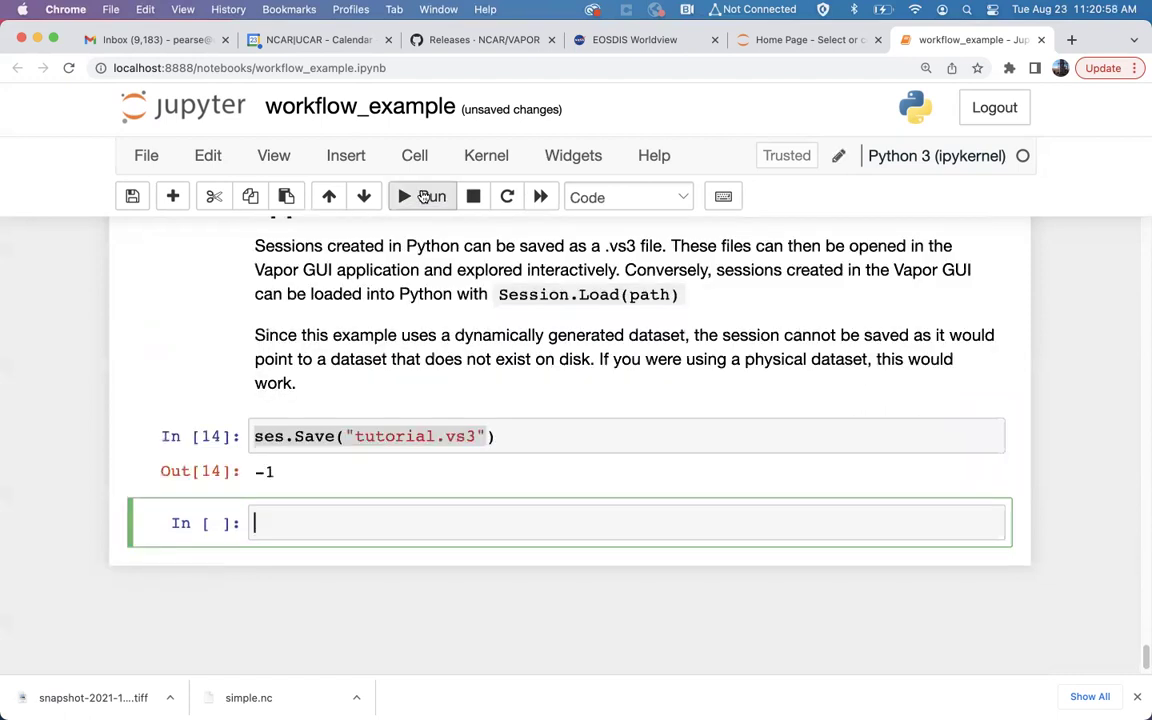
{"action": "scroll", "coordinate": [427, 429], "scroll_direction": "up", "scroll_amount": 3}
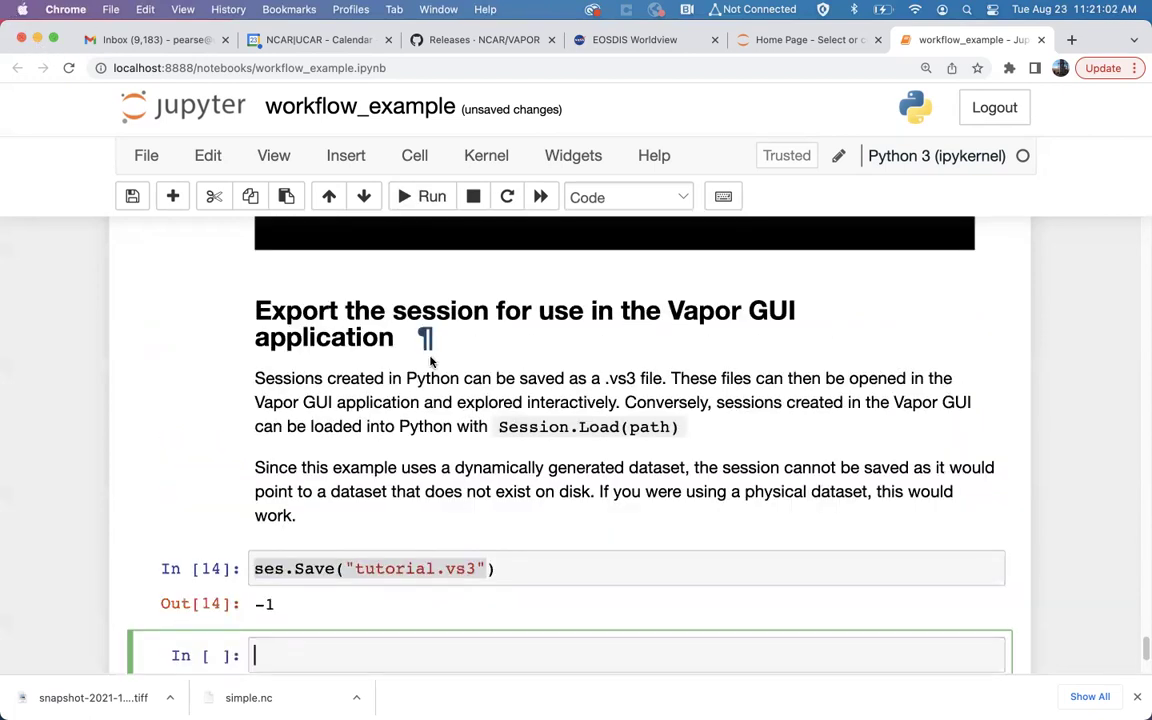
{"action": "scroll", "coordinate": [303, 270], "scroll_direction": "up", "scroll_amount": 2}
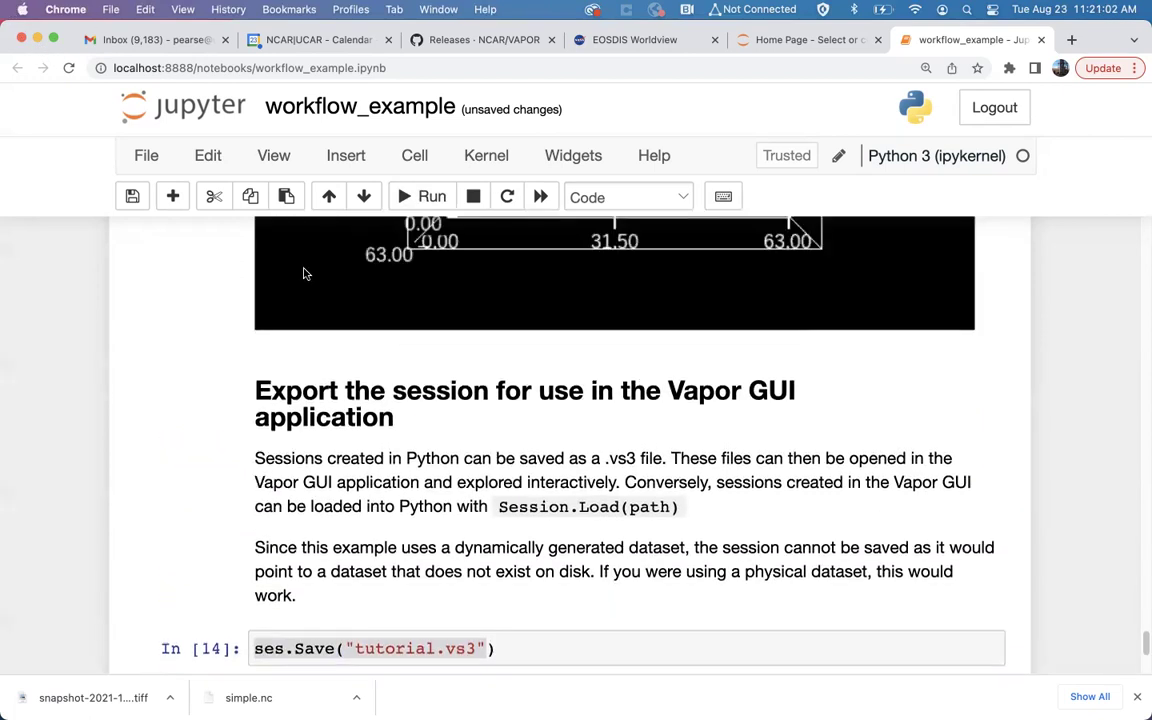
Step: Switch to the iTerm2 terminal and shut down the running Jupyter notebook server, confirming with y
{"action": "left_click", "coordinate": [39, 38]}
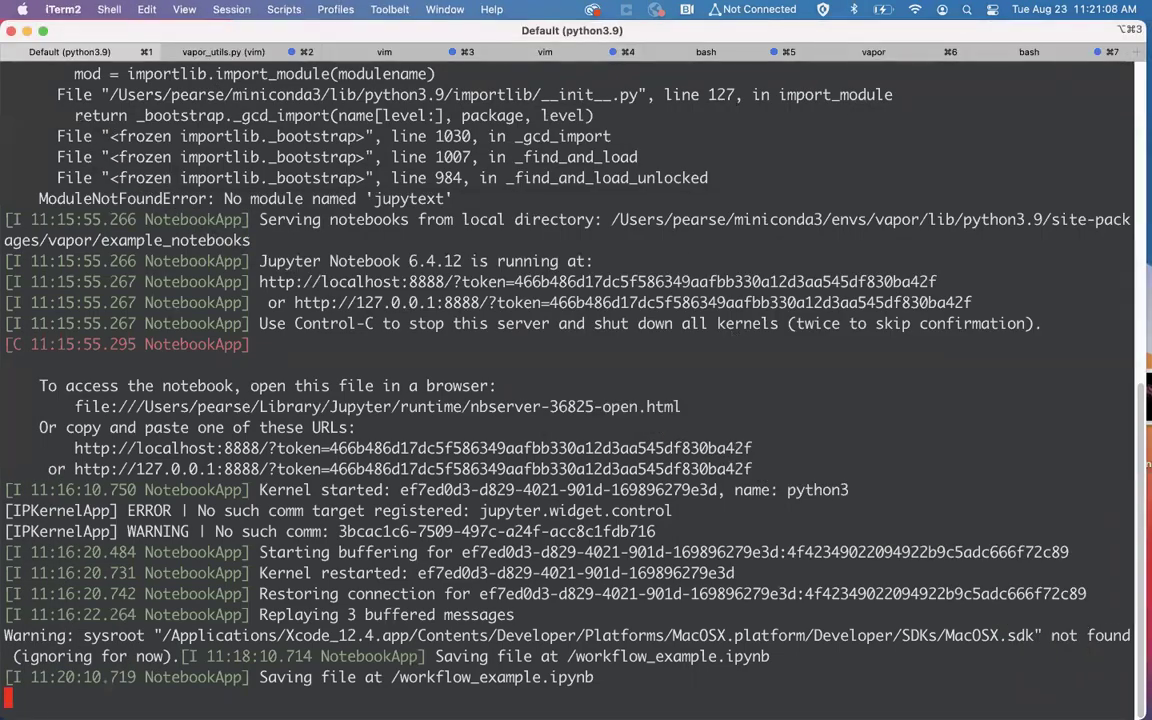
{"action": "key", "text": "ctrl+c"}
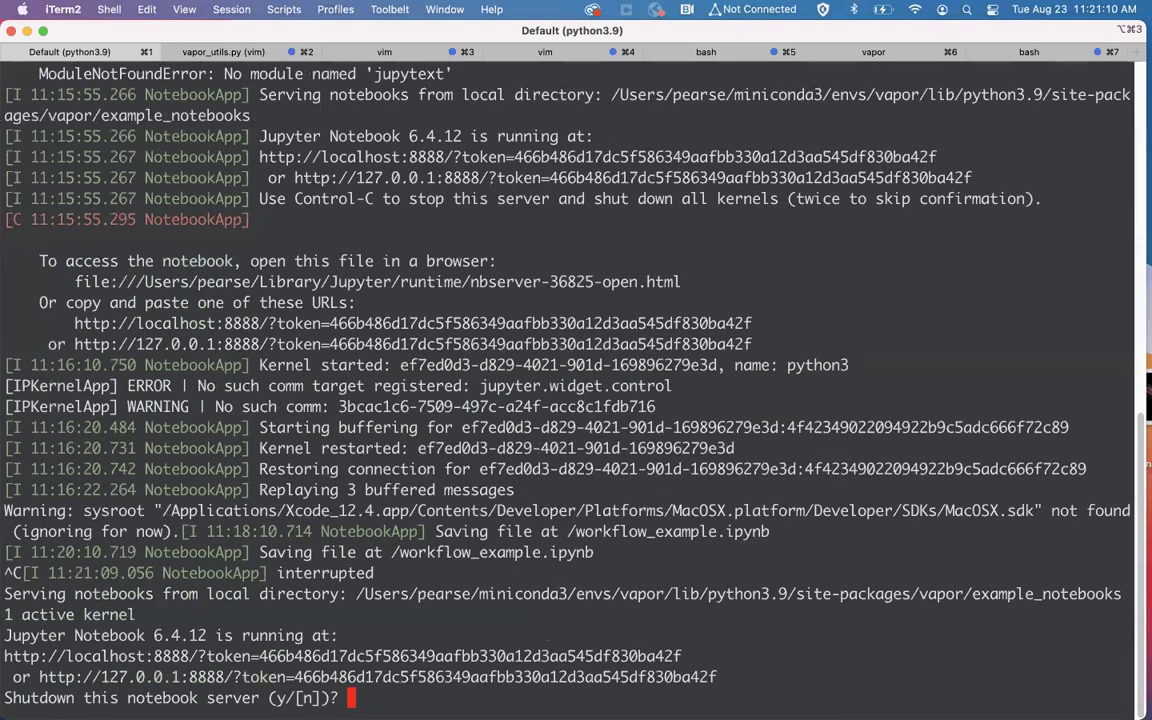
{"action": "type", "text": "y"}
{"action": "key", "text": "Return"}
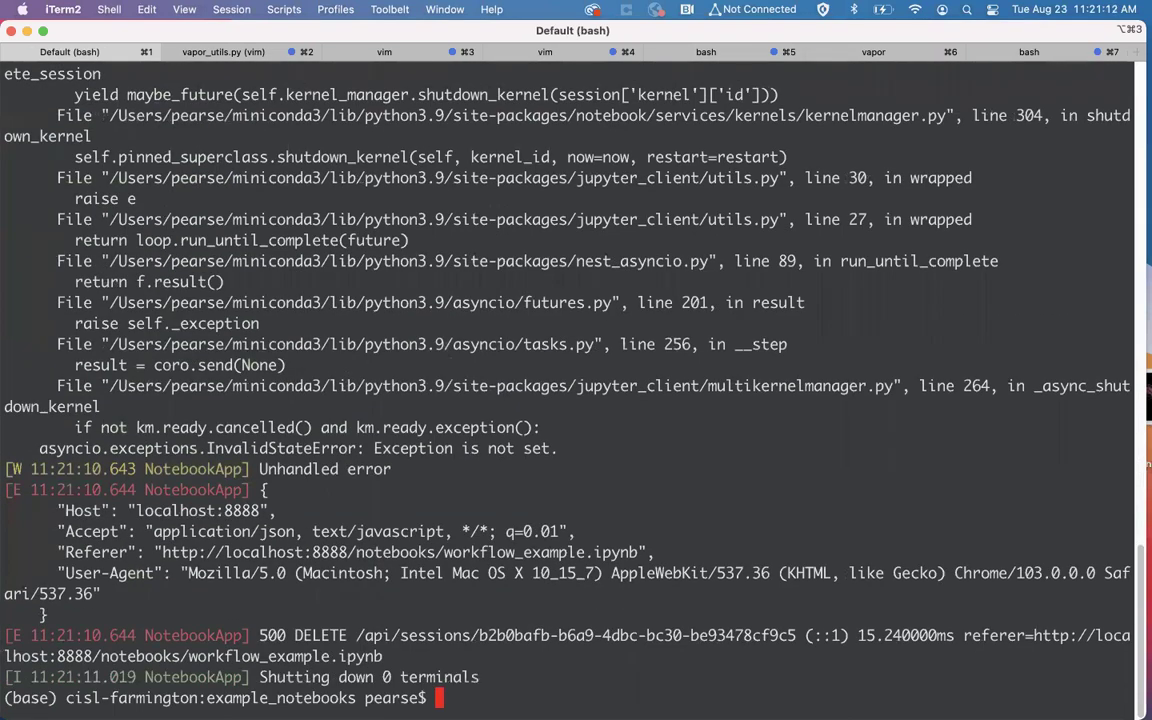
Step: Clear the terminal output and print the current working directory
{"action": "type", "text": "pwd"}
{"action": "key", "text": "Return"}
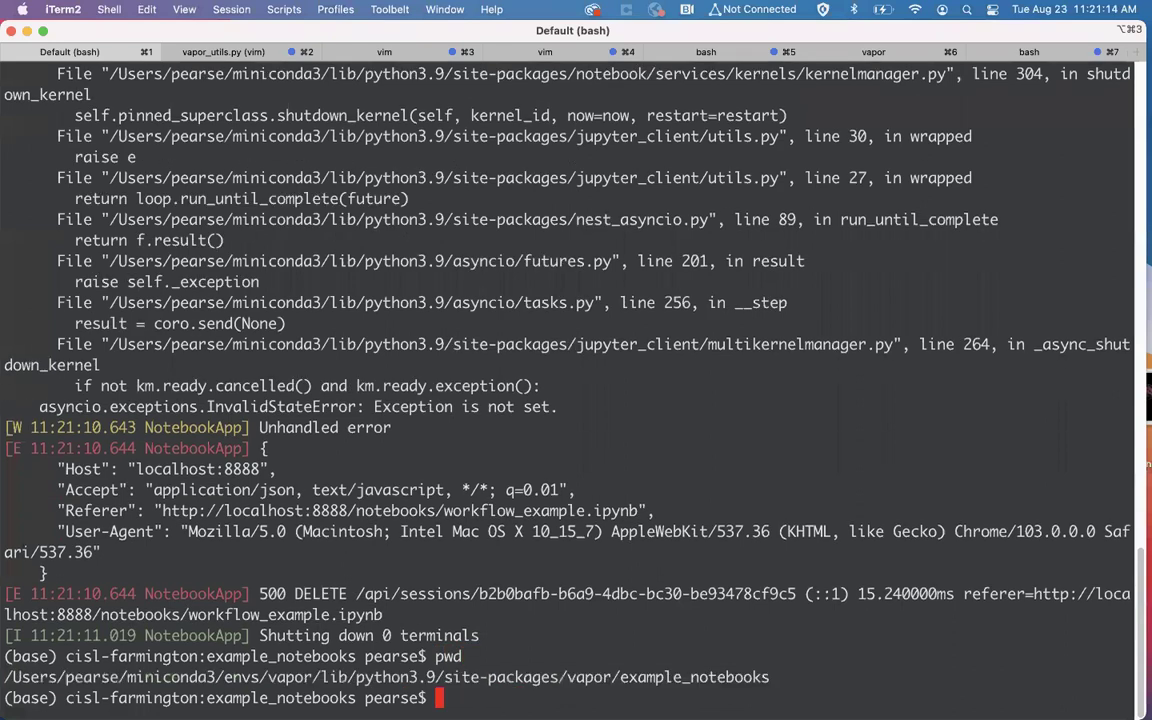
{"action": "type", "text": "clear"}
{"action": "key", "text": "Return"}
{"action": "type", "text": "pwd"}
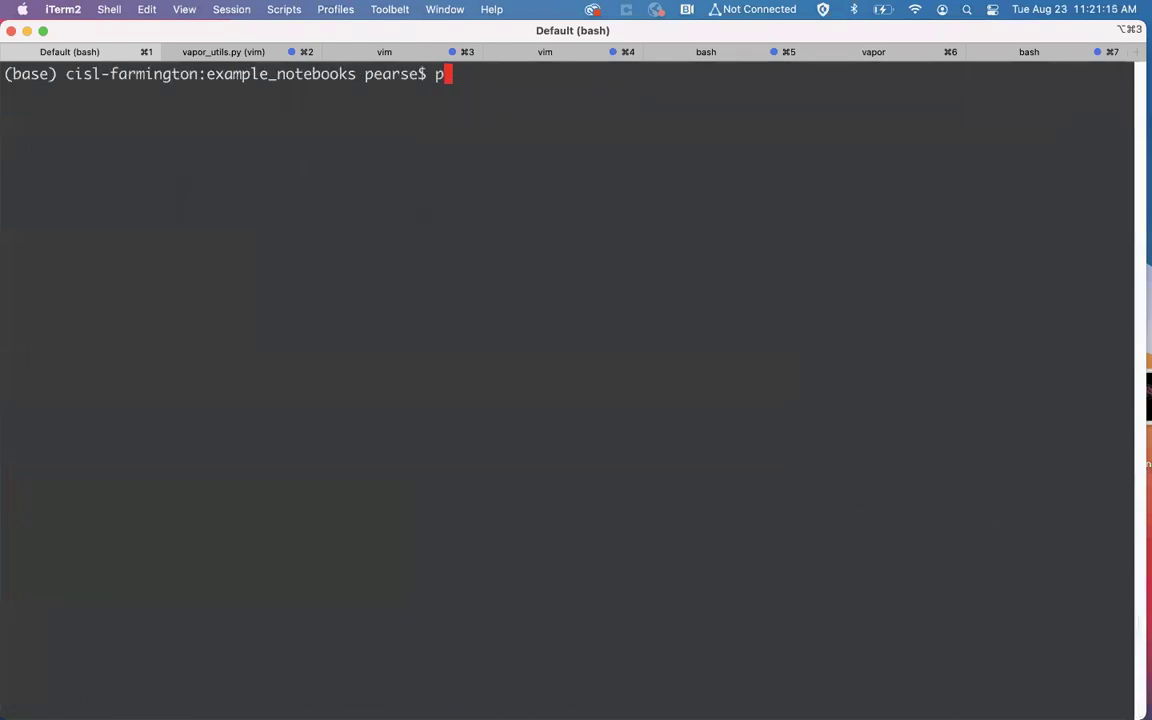
{"action": "key", "text": "Return"}
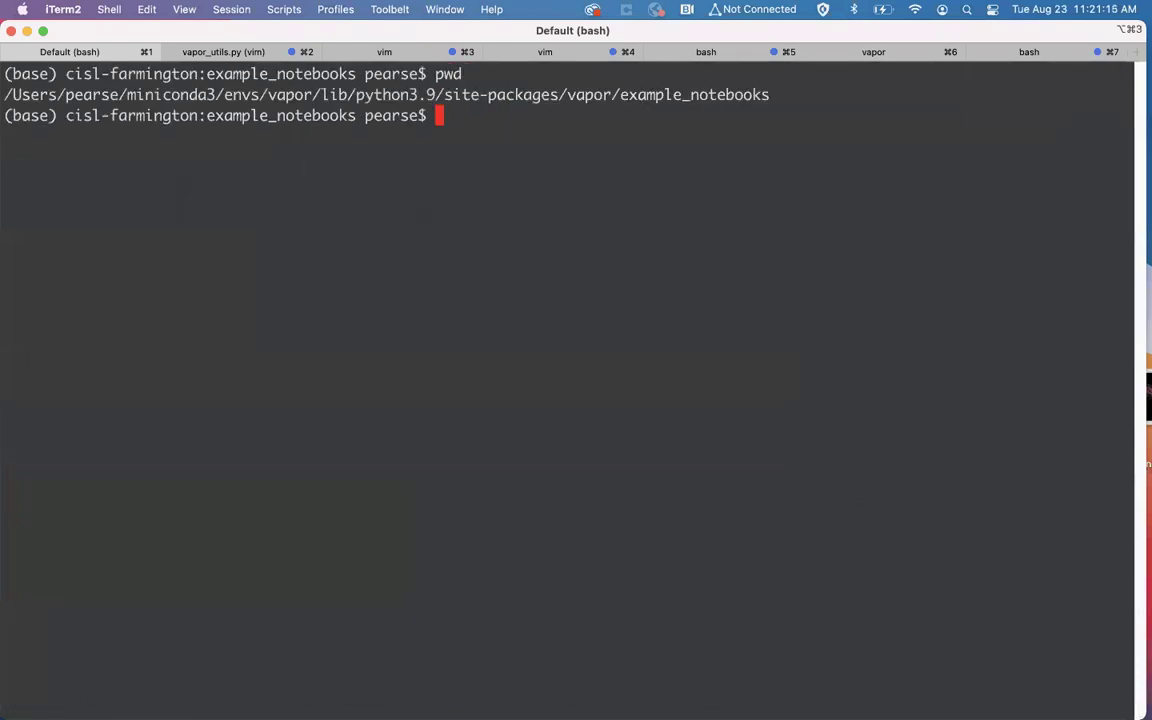
Step: Highlight the example_notebooks folder name in the path, change to the sibling examples directory and list its files
{"action": "double_click", "coordinate": [705, 94]}
{"action": "left_click_drag", "start_coordinate": [621, 94], "coordinate": [1126, 94]}
{"action": "type", "text": "cd ../examples/"}
{"action": "key", "text": "Return"}
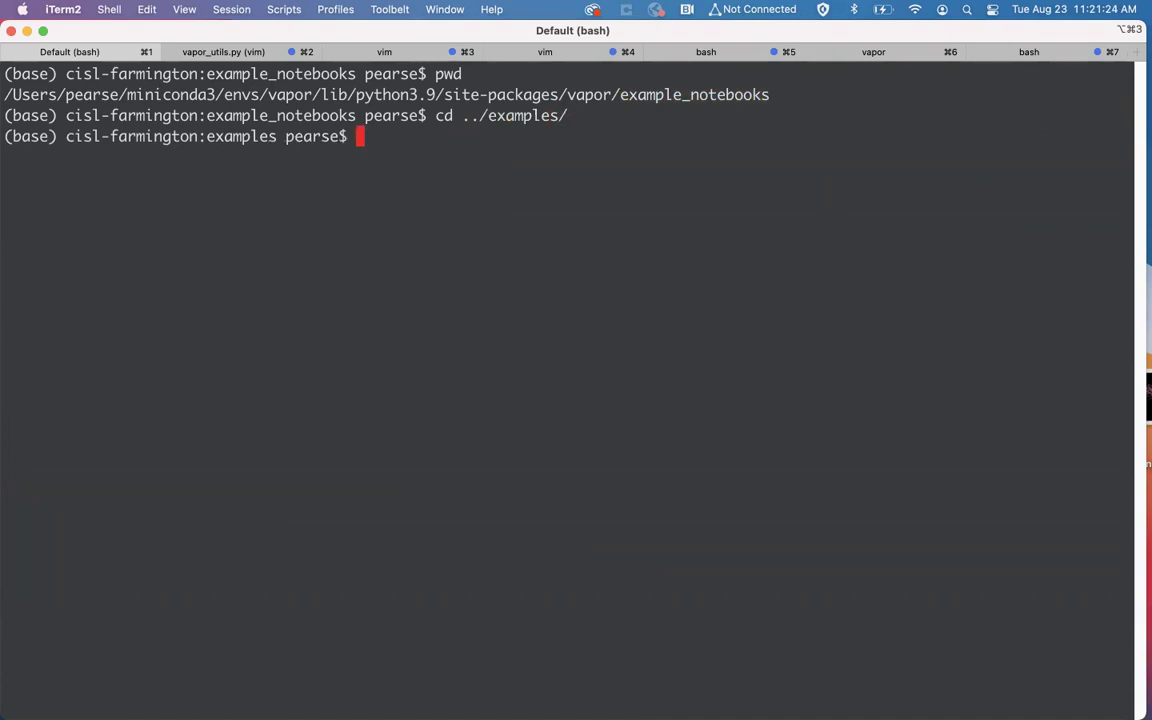
{"action": "type", "text": "ls"}
{"action": "key", "text": "Return"}
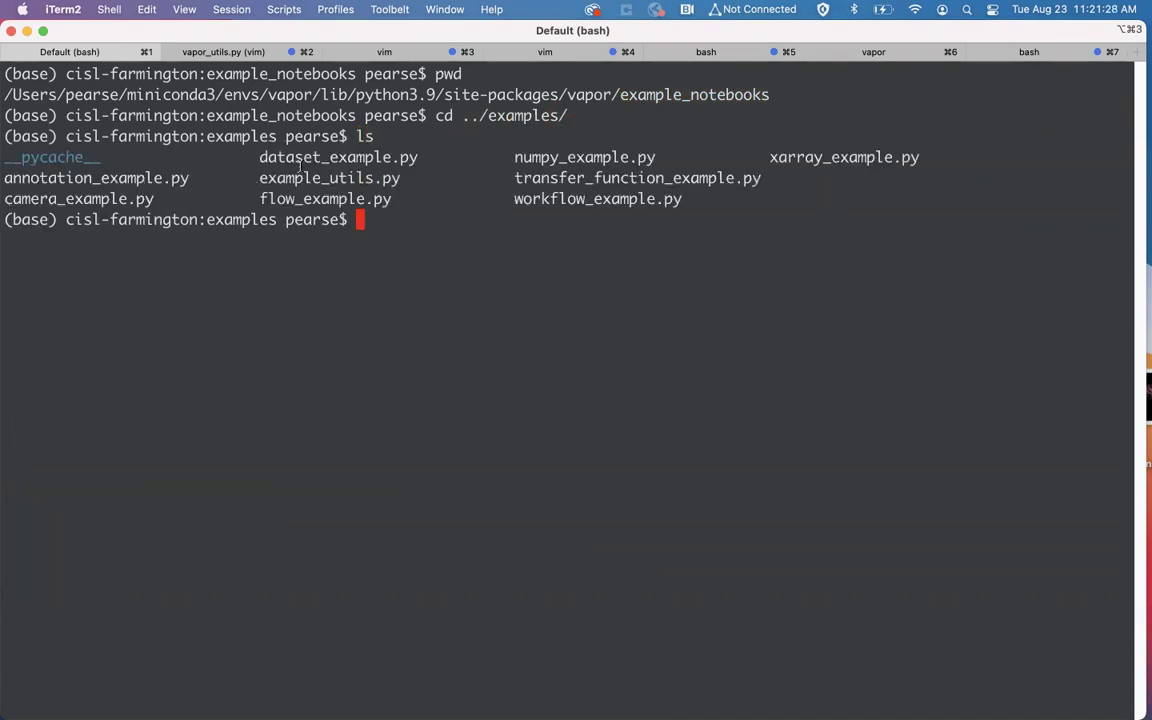
Step: Open flow_example.py in vi and read through its introduction, imports and dataset setup down to line 20
{"action": "double_click", "coordinate": [343, 199]}
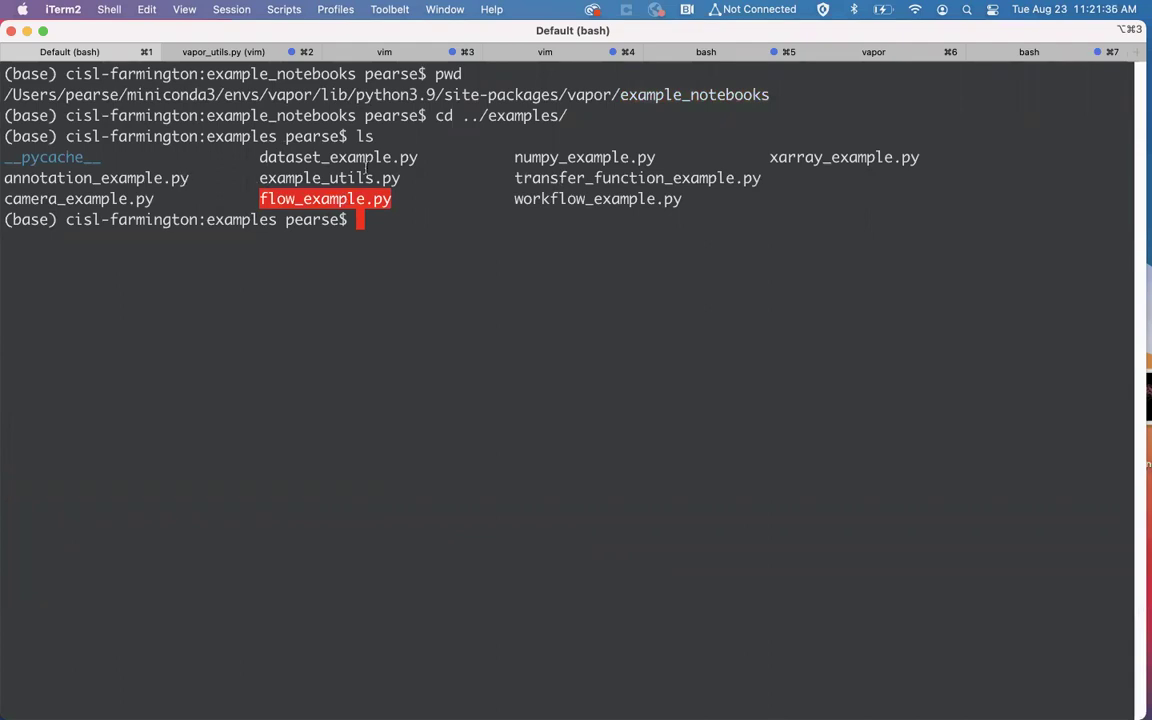
{"action": "type", "text": "vi fl"}
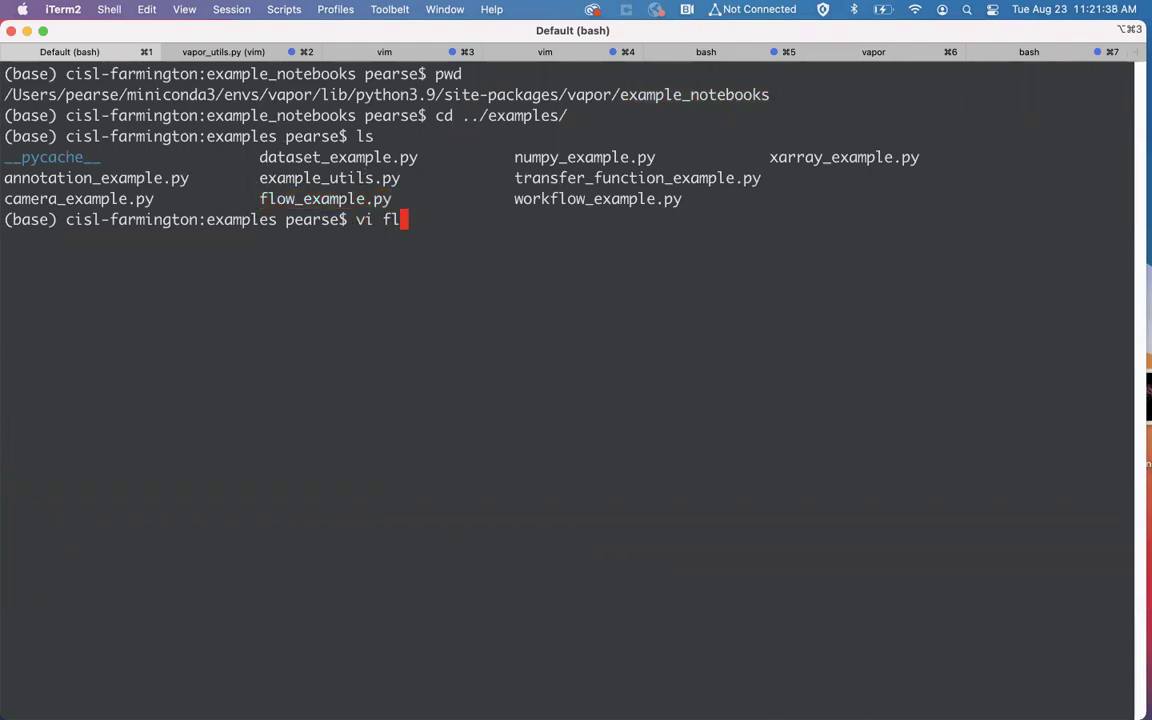
{"action": "key", "text": "Tab"}
{"action": "key", "text": "Return"}
{"action": "key", "text": "j"}
{"action": "key", "text": "j"}
{"action": "key", "text": "j"}
{"action": "key", "text": "j"}
{"action": "key", "text": "j"}
{"action": "key", "text": "j"}
{"action": "key", "text": "j"}
{"action": "key", "text": "j"}
{"action": "key", "text": "j"}
{"action": "key", "text": "j"}
{"action": "key", "text": "j"}
{"action": "key", "text": "j"}
{"action": "key", "text": "j"}
{"action": "key", "text": "j"}
{"action": "key", "text": "j"}
{"action": "key", "text": "j"}
{"action": "key", "text": "j"}
{"action": "key", "text": "j"}
{"action": "key", "text": "j"}
{"action": "key", "text": "j"}
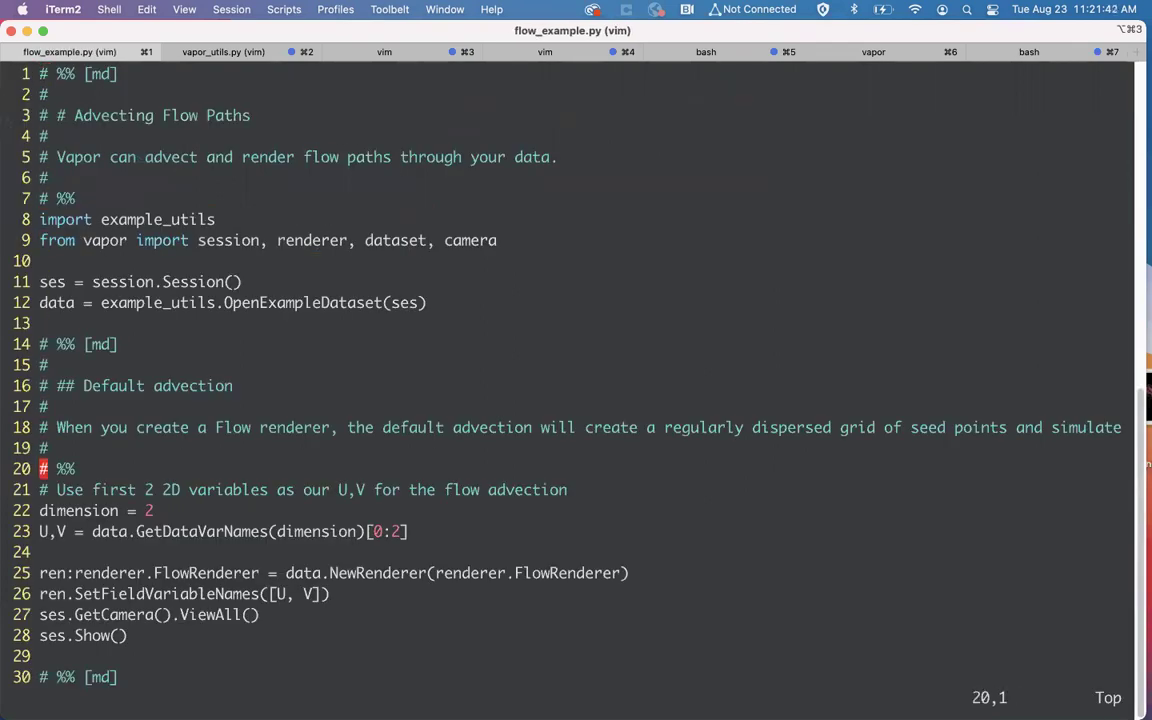
Step: Examine the default advection code and the start of the rendering techniques section in flow_example.py
{"action": "key", "text": "ctrl+e"}
{"action": "key", "text": "ctrl+e"}
{"action": "key", "text": "ctrl+e"}
{"action": "key", "text": "j"}
{"action": "key", "text": "j"}
{"action": "key", "text": "j"}
{"action": "key", "text": "j"}
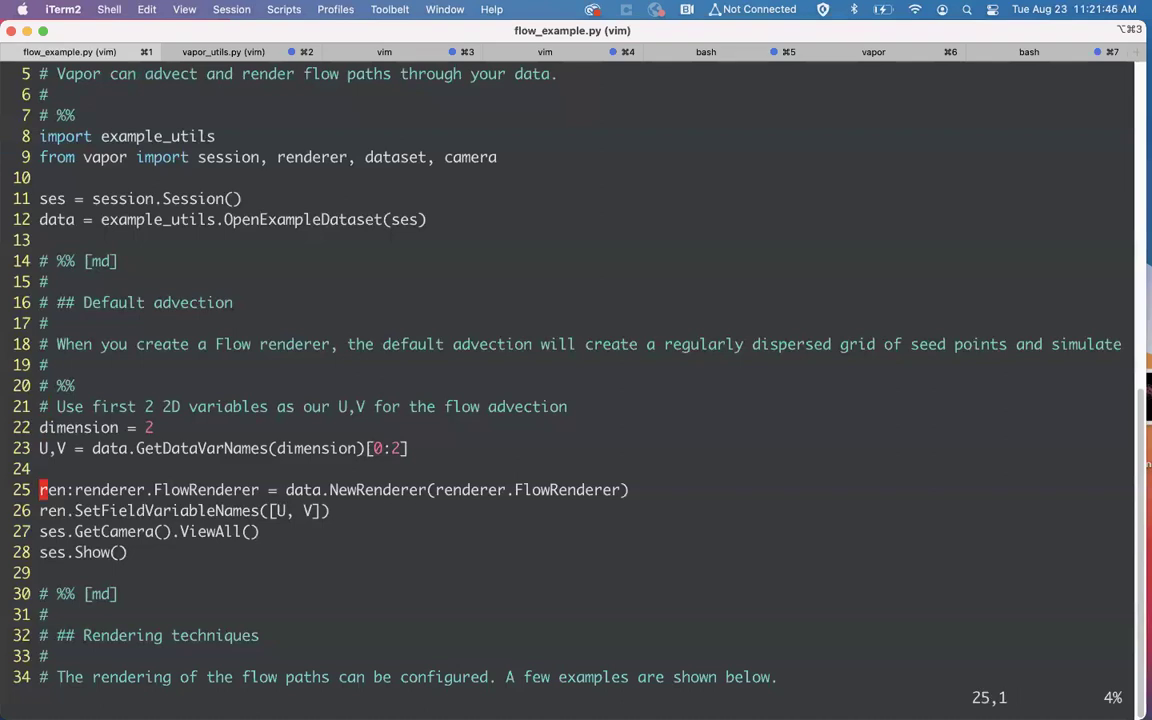
{"action": "key", "text": "ctrl+e"}
{"action": "key", "text": "ctrl+e"}
{"action": "key", "text": "ctrl+e"}
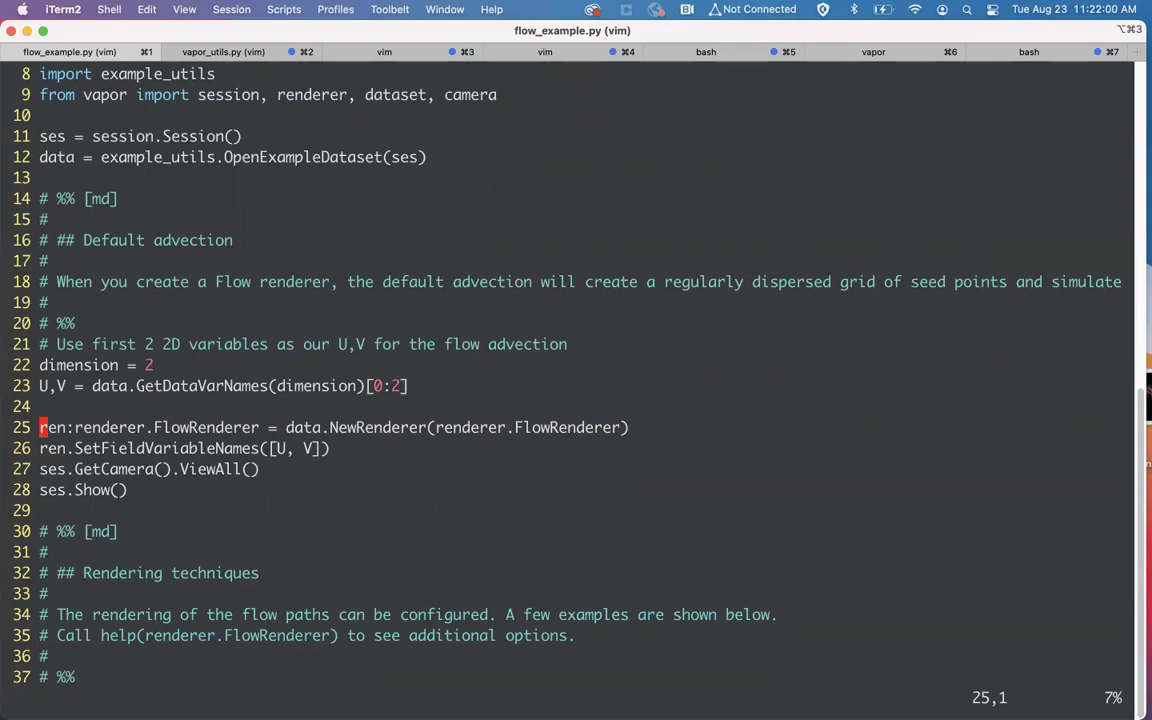
Step: Quit vi, reopen flow_example.py from the start and highlight the renderer.FlowRenderer argument on line 25
{"action": "type", "text": ":q"}
{"action": "key", "text": "Return"}
{"action": "key", "text": "Up"}
{"action": "key", "text": "Return"}
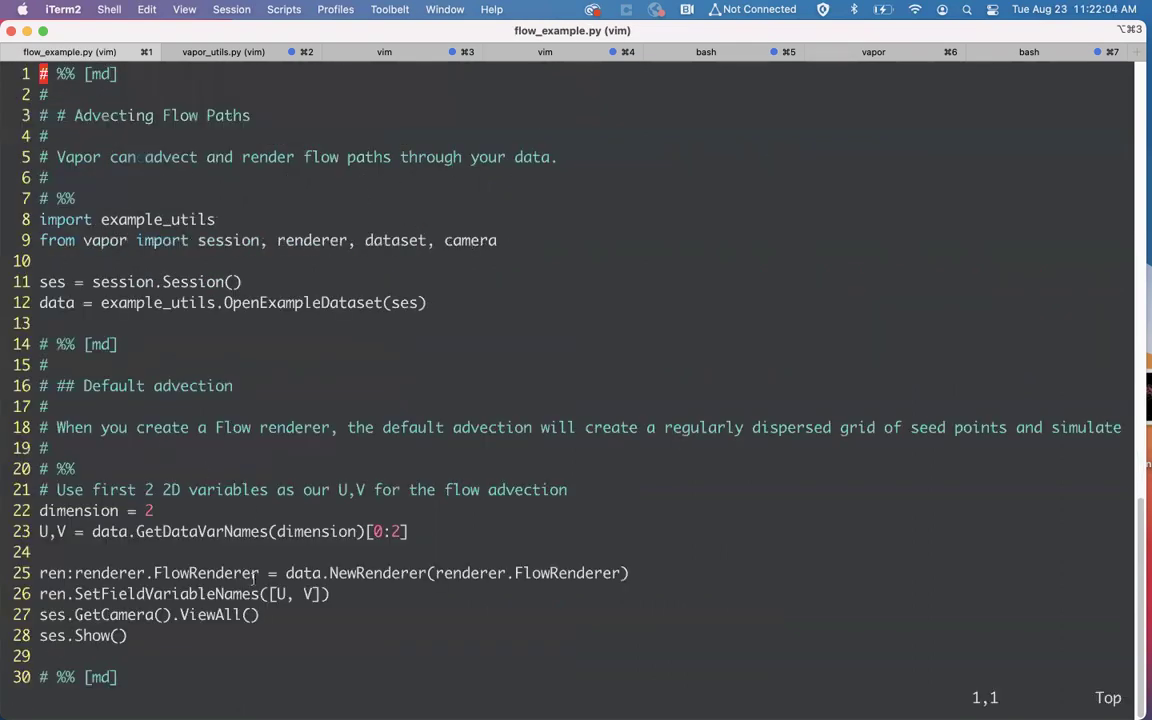
{"action": "left_click_drag", "start_coordinate": [436, 573], "coordinate": [620, 573]}
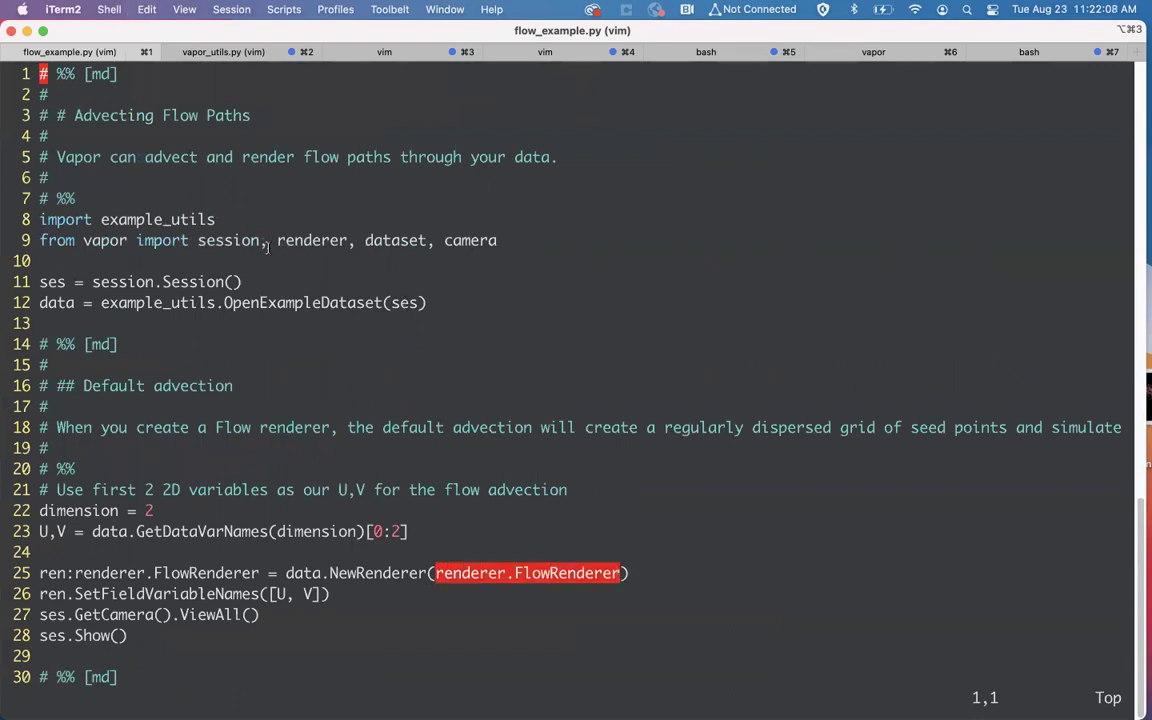
Step: With line numbers shown, copy the FlowRenderer creation line from line 25 to below line 10
{"action": "type", "text": ":set nu!"}
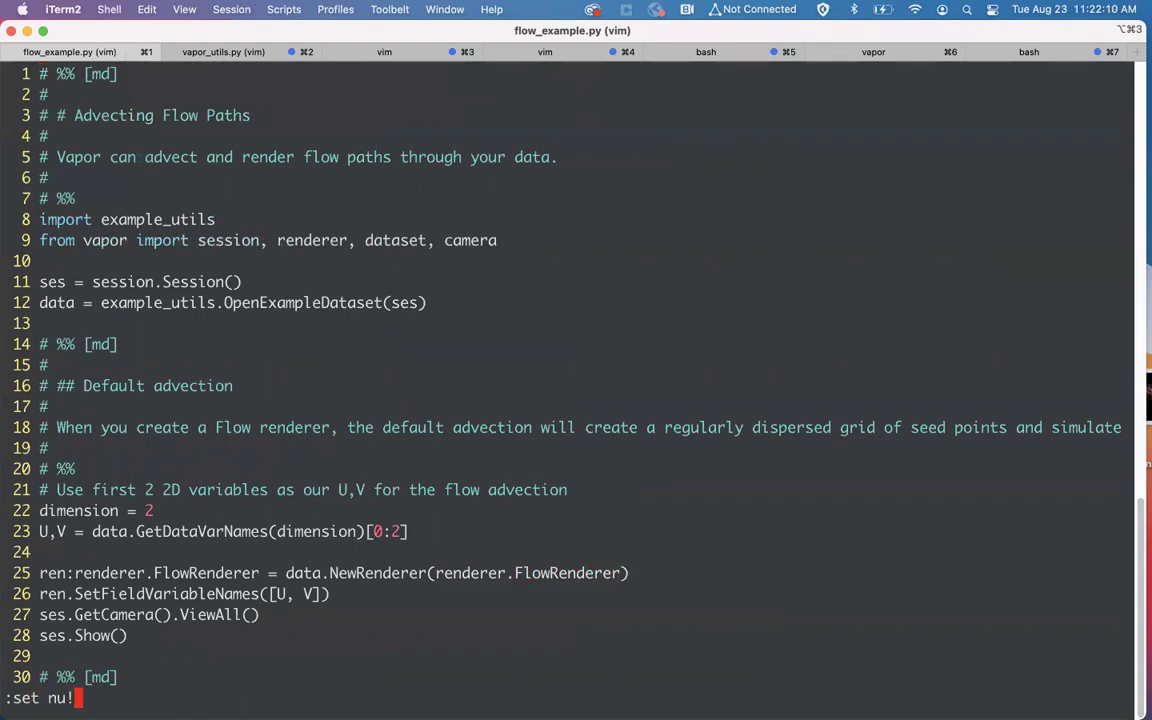
{"action": "key", "text": "Return"}
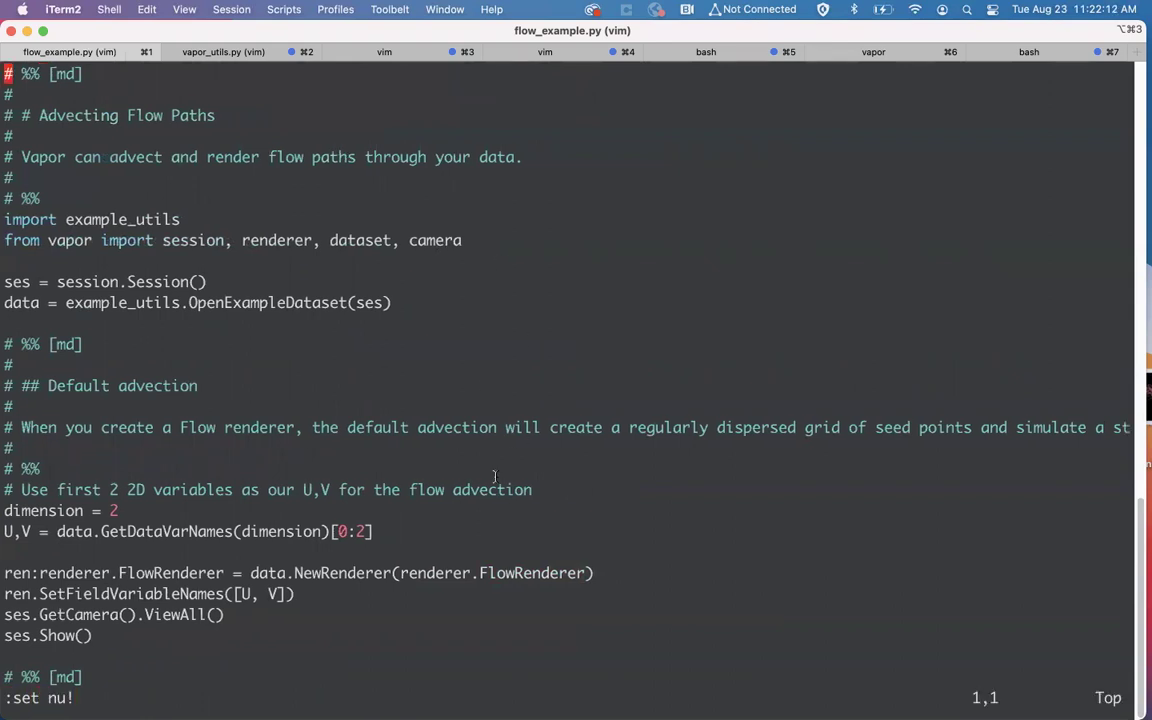
{"action": "type", "text": "jk:set nu"}
{"action": "key", "text": "Return"}
{"action": "type", "text": ":25"}
{"action": "key", "text": "Return"}
{"action": "type", "text": ":10"}
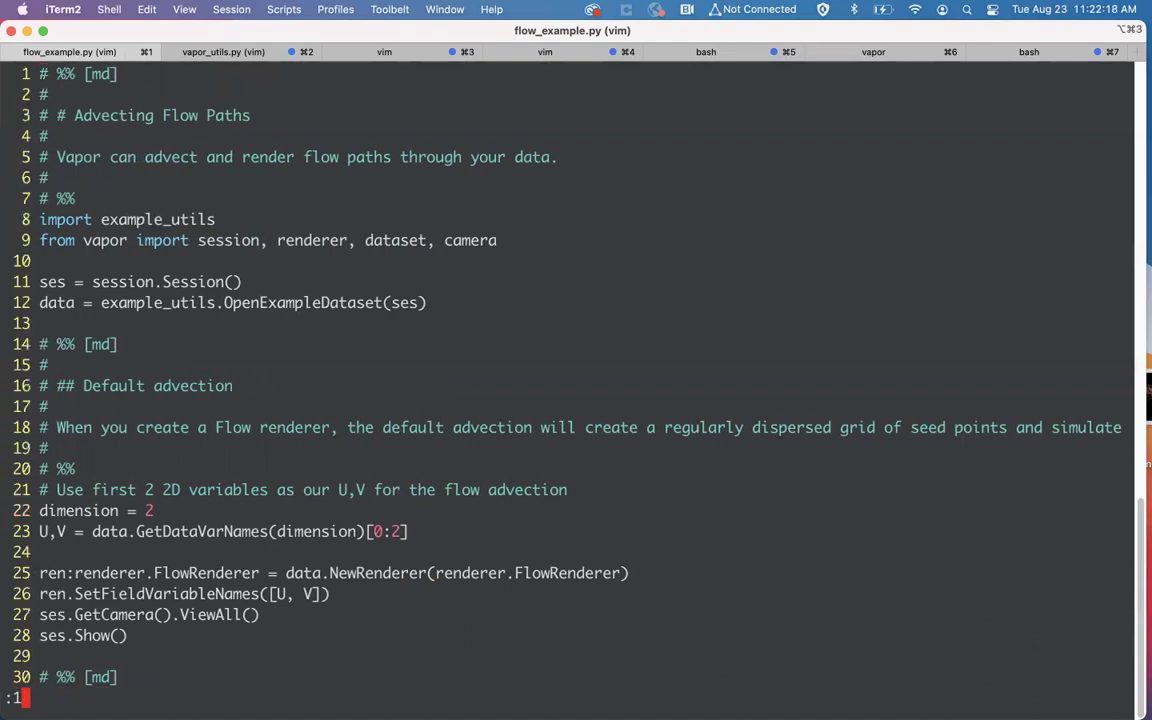
{"action": "key", "text": "Return"}
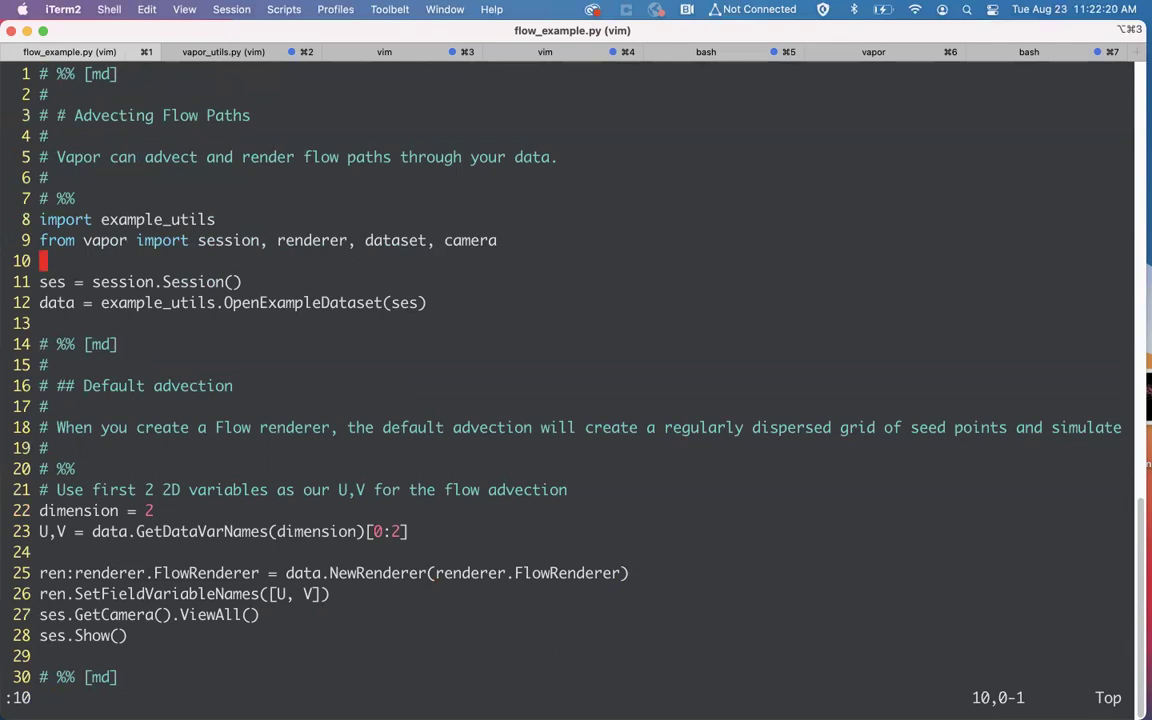
{"action": "key", "text": "p"}
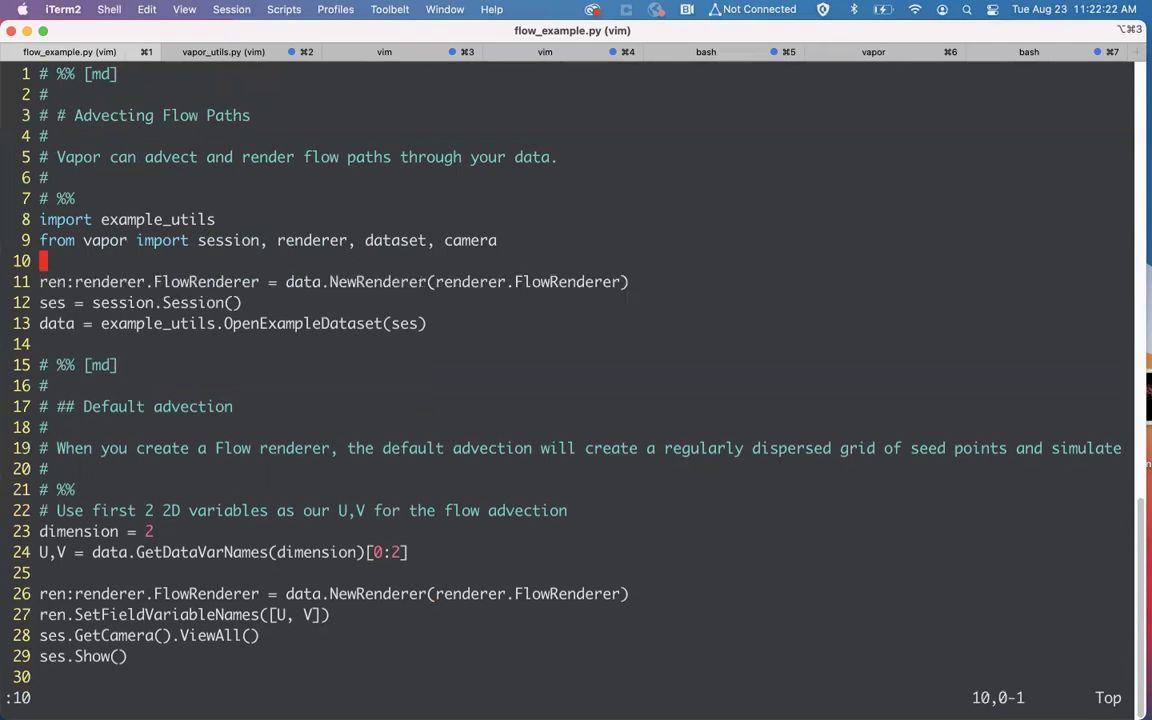
Step: Add a blank line below the pasted FlowRenderer line, hide the line numbers and highlight the import and renderer lines
{"action": "key", "text": "o"}
{"action": "key", "text": "Up"}
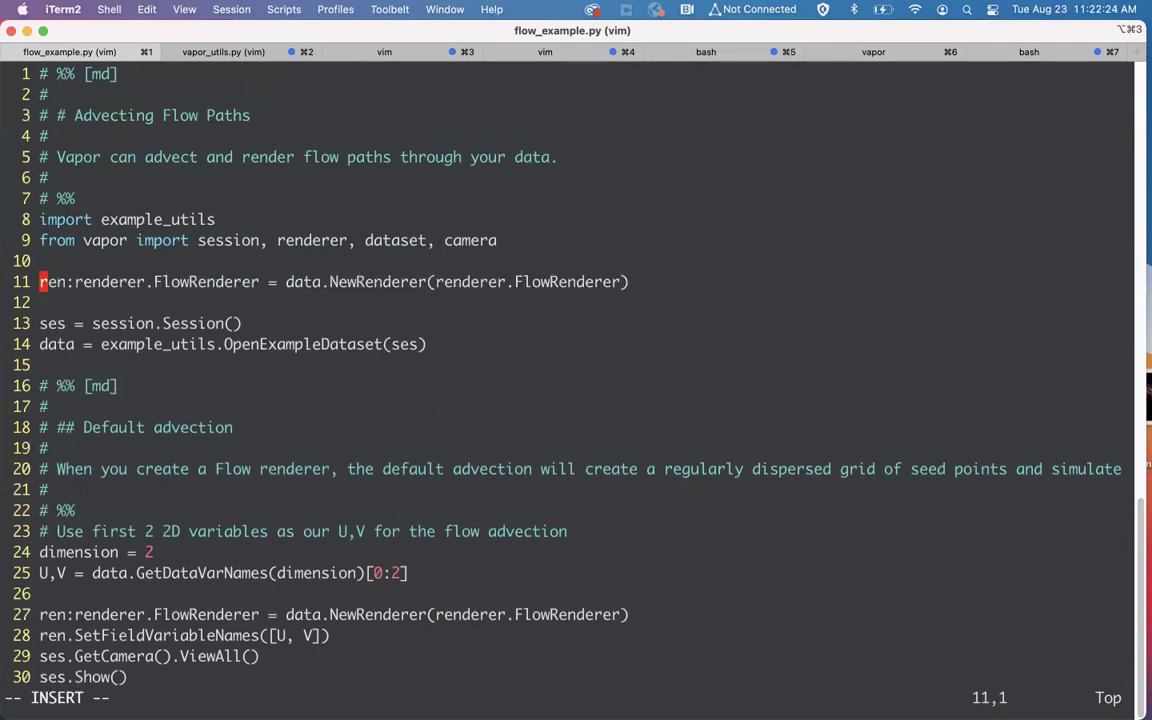
{"action": "type", "text": "#"}
{"action": "key", "text": "Escape"}
{"action": "type", "text": "x:set nu!"}
{"action": "key", "text": "Return"}
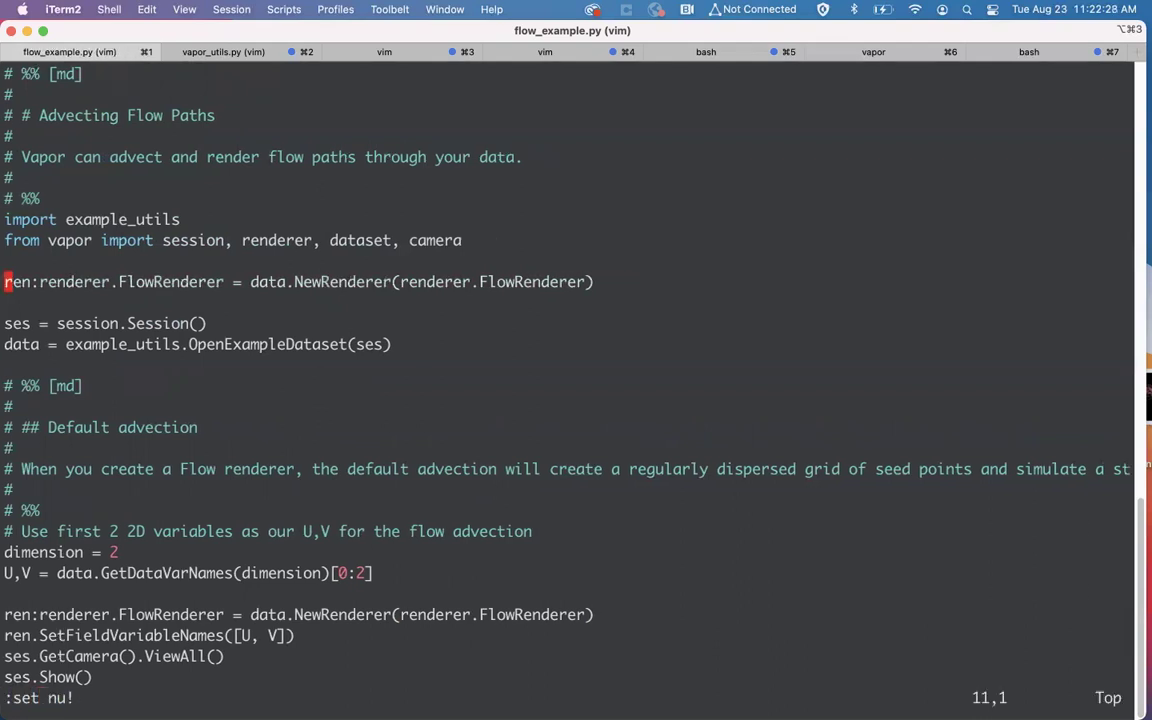
{"action": "left_click_drag", "start_coordinate": [625, 282], "coordinate": [4, 221]}
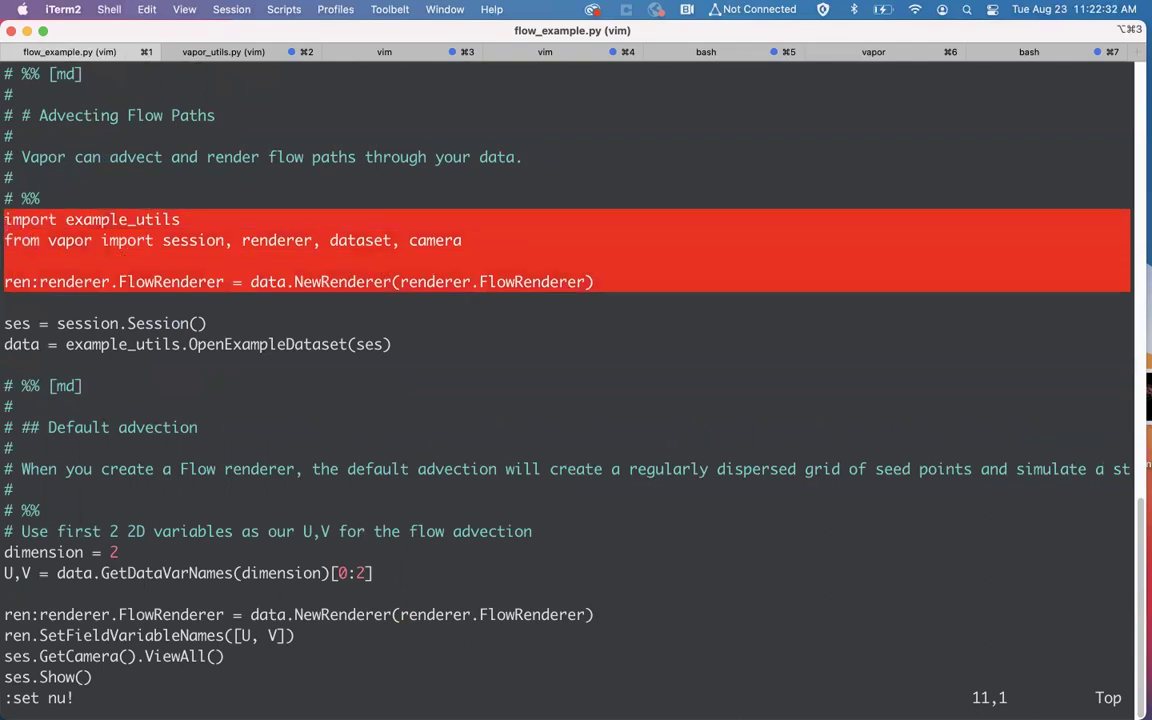
Step: Move the session creation and OpenExampleDataset lines above the pasted FlowRenderer line
{"action": "type", "text": ":"}
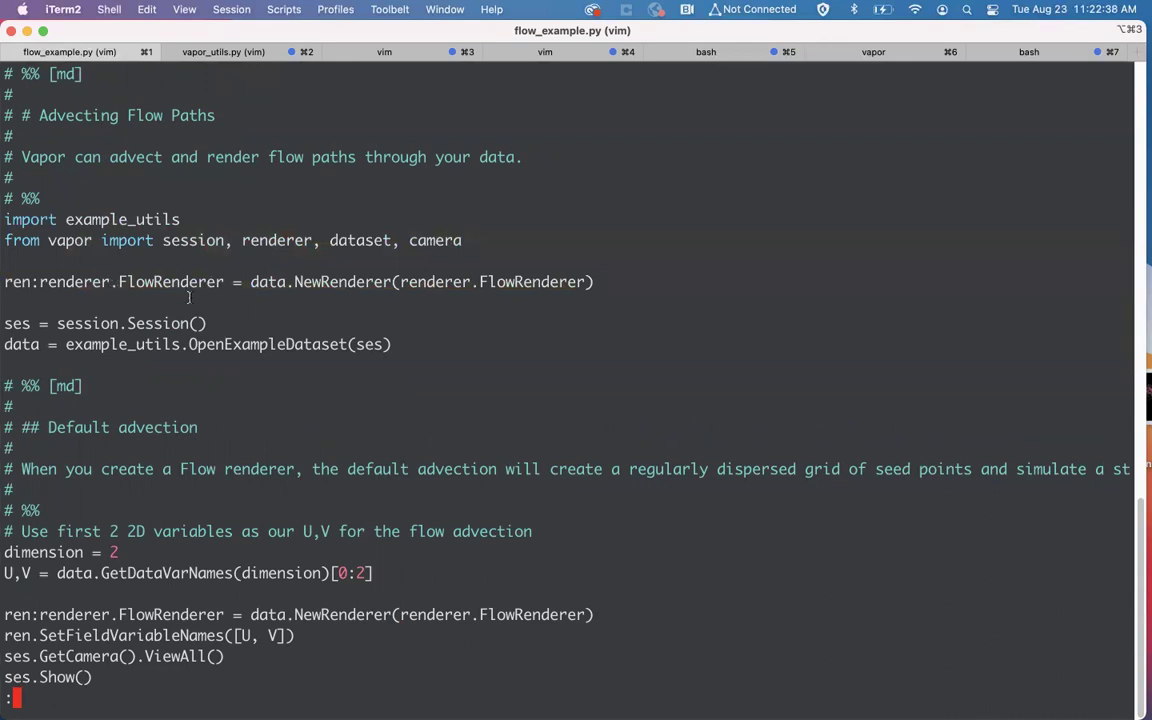
{"action": "type", "text": "10"}
{"action": "key", "text": "Return"}
{"action": "key", "text": "j"}
{"action": "key", "text": "j"}
{"action": "key", "text": "j"}
{"action": "key", "text": "3"}
{"action": "key", "text": "d"}
{"action": "key", "text": "d"}
{"action": "key", "text": "k"}
{"action": "key", "text": "k"}
{"action": "key", "text": "k"}
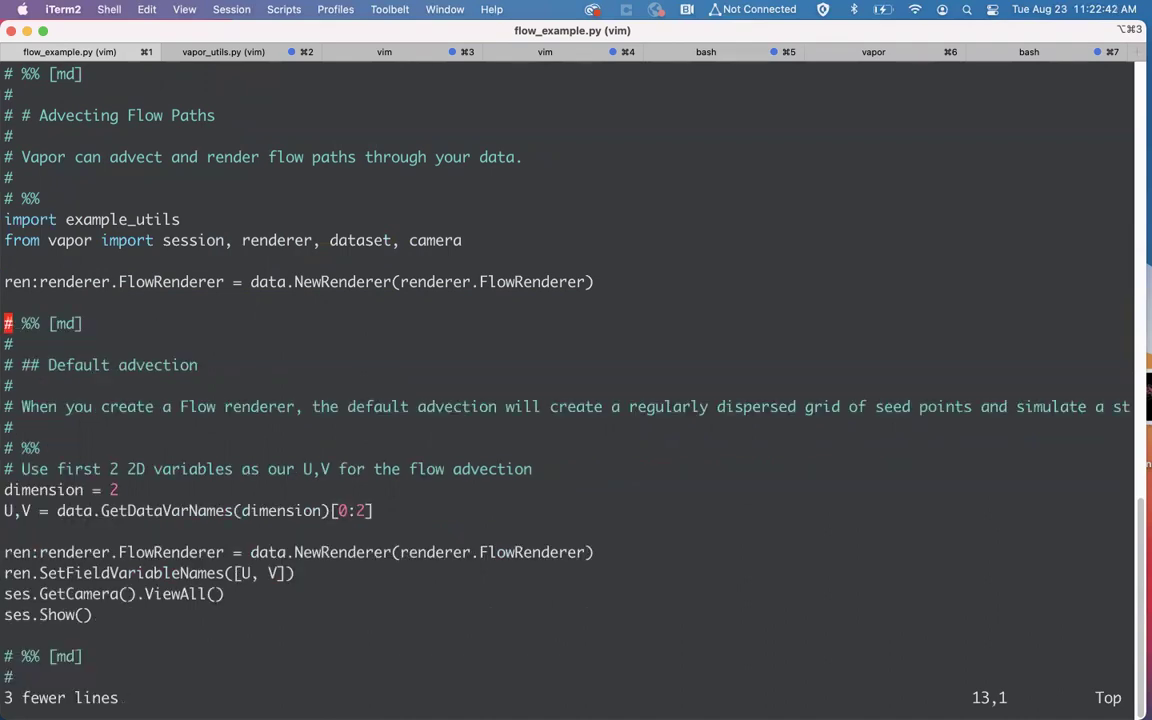
{"action": "key", "text": "p"}
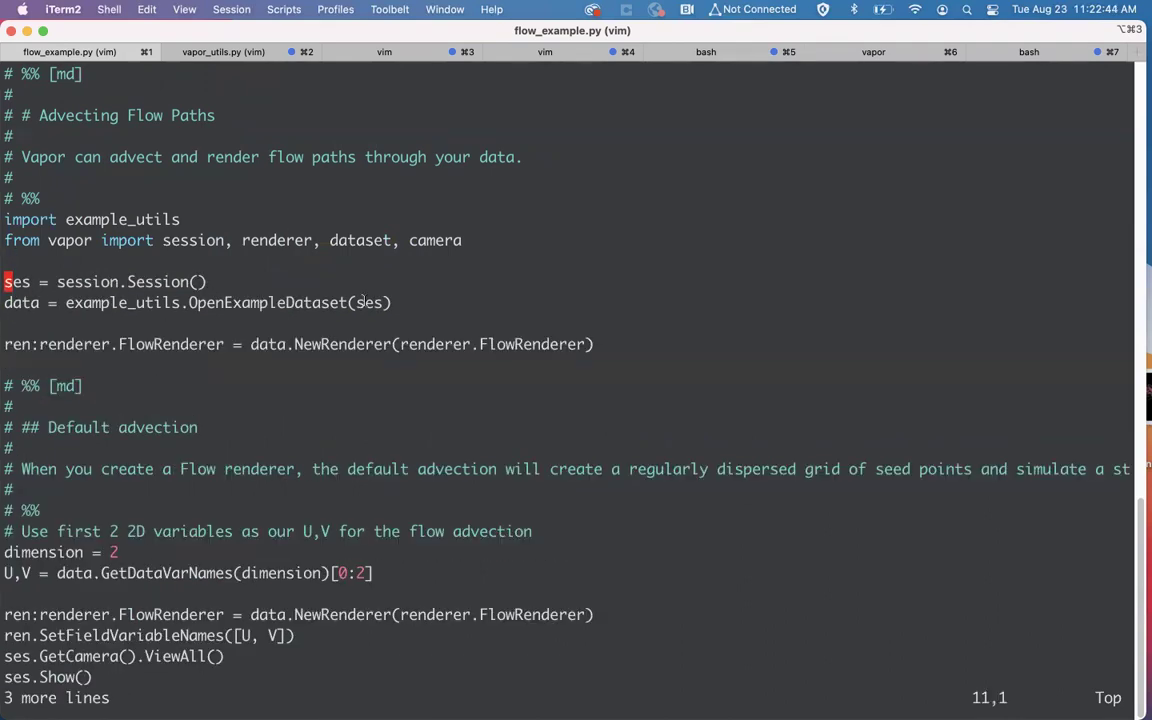
Step: Review the minimal script by highlighting its imports, data variable and renderer line, and copy renderer.FlowRenderer
{"action": "left_click_drag", "start_coordinate": [606, 343], "coordinate": [3, 222]}
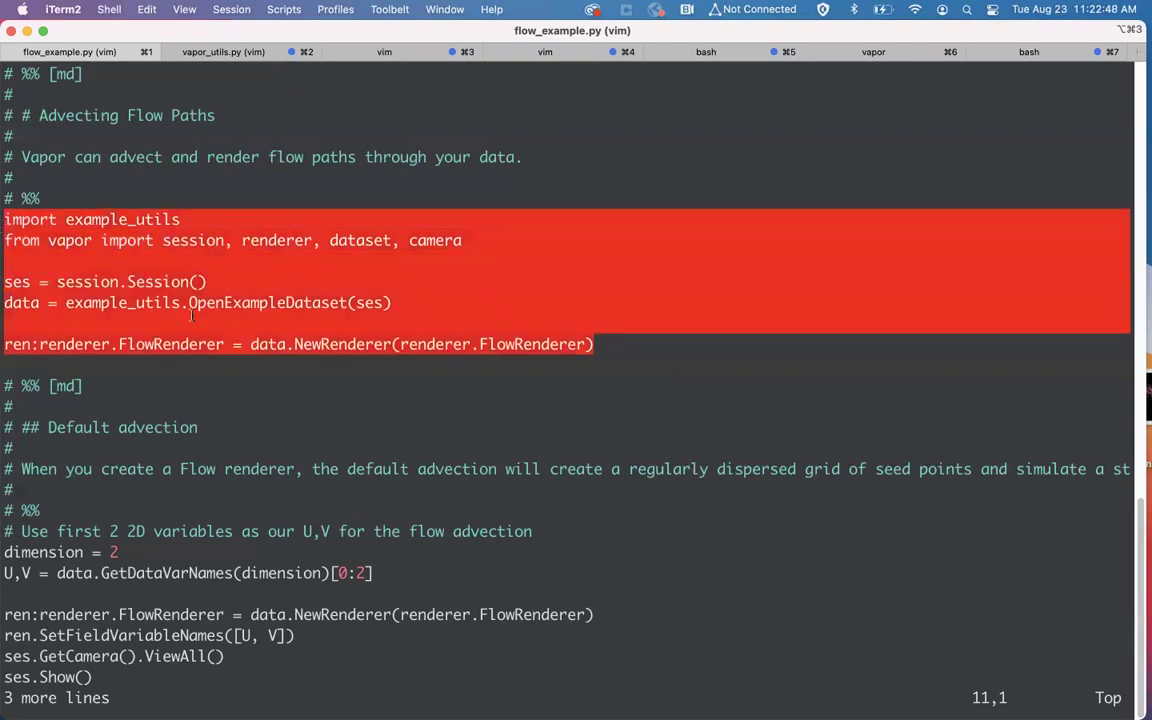
{"action": "left_click", "coordinate": [172, 283]}
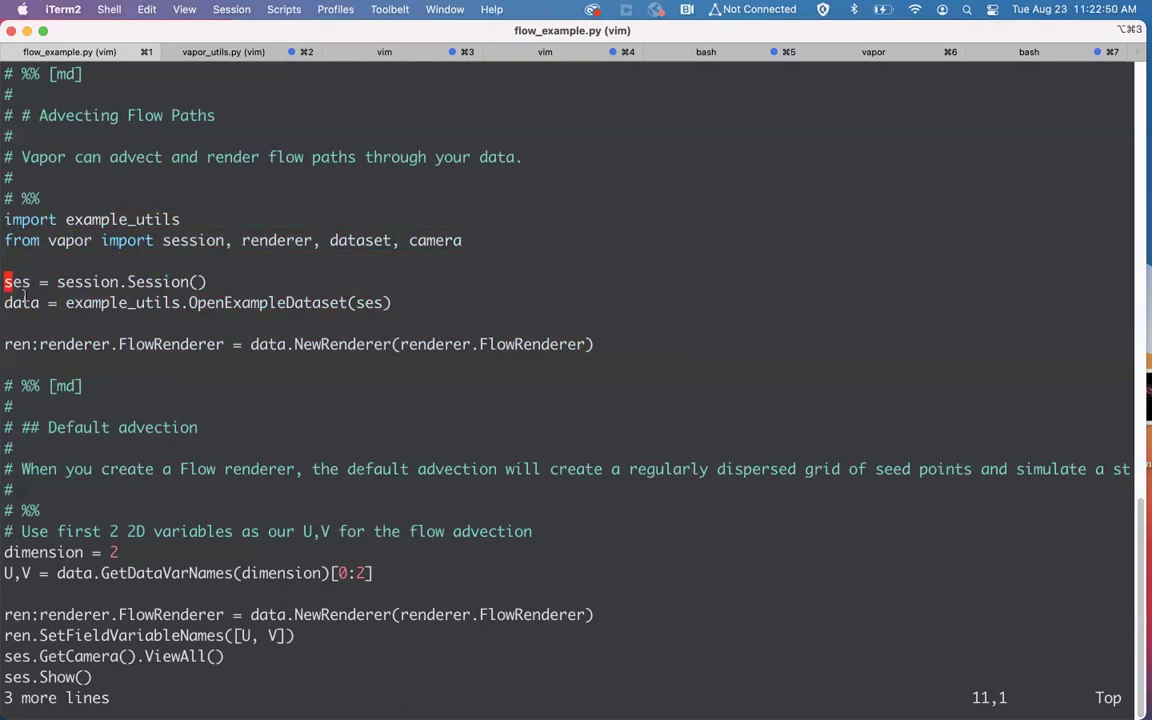
{"action": "double_click", "coordinate": [22, 303]}
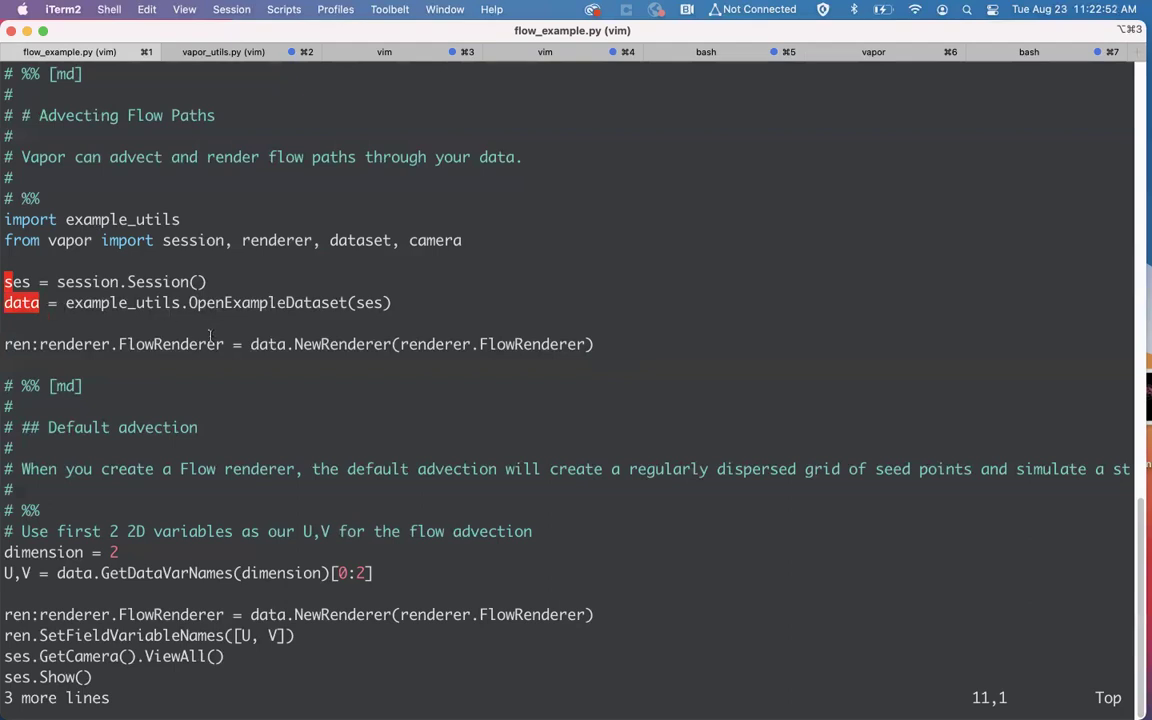
{"action": "left_click_drag", "start_coordinate": [224, 343], "coordinate": [3, 341]}
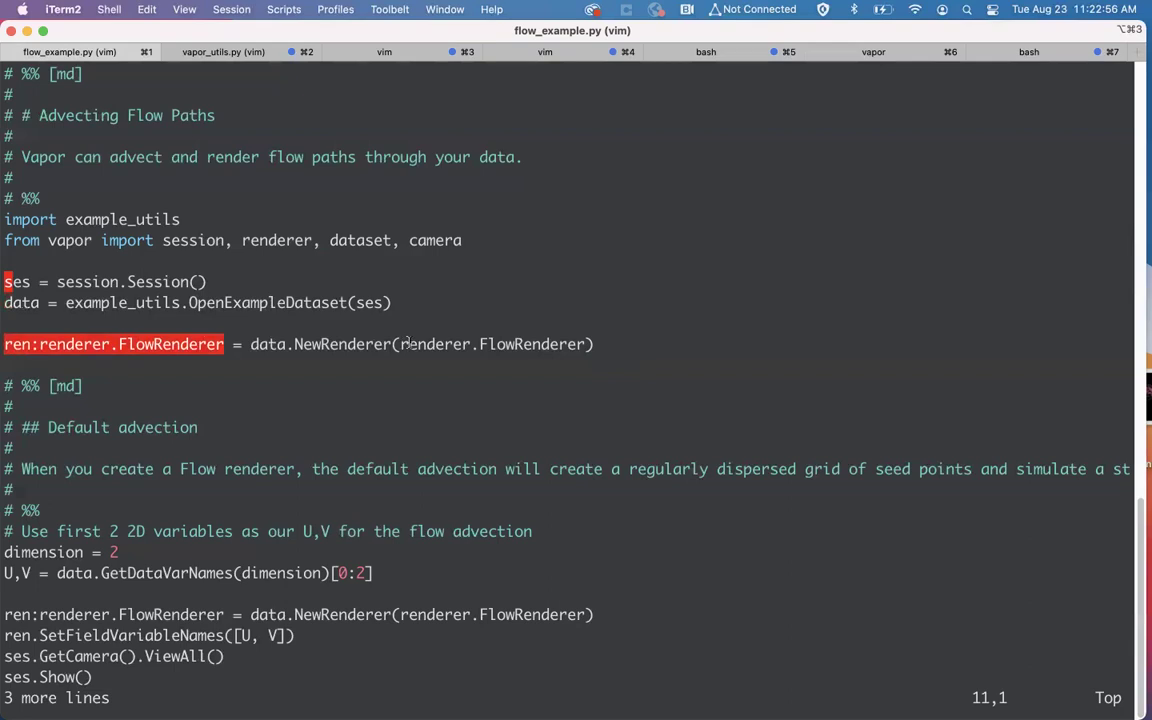
{"action": "left_click", "coordinate": [594, 343]}
{"action": "left_click_drag", "start_coordinate": [594, 343], "coordinate": [3, 212]}
{"action": "left_click_drag", "start_coordinate": [398, 344], "coordinate": [584, 344]}
{"action": "key", "text": "super+c"}
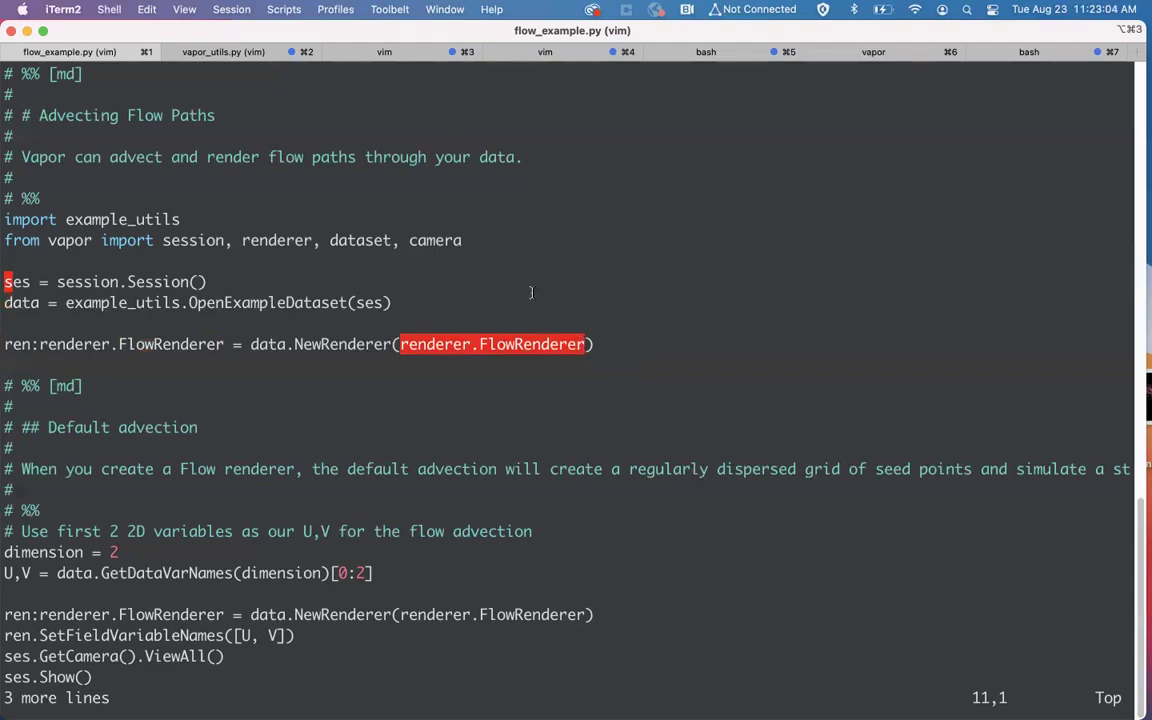
Step: Quit vi and discard the unsaved changes to flow_example.py
{"action": "type", "text": ":q"}
{"action": "key", "text": "Return"}
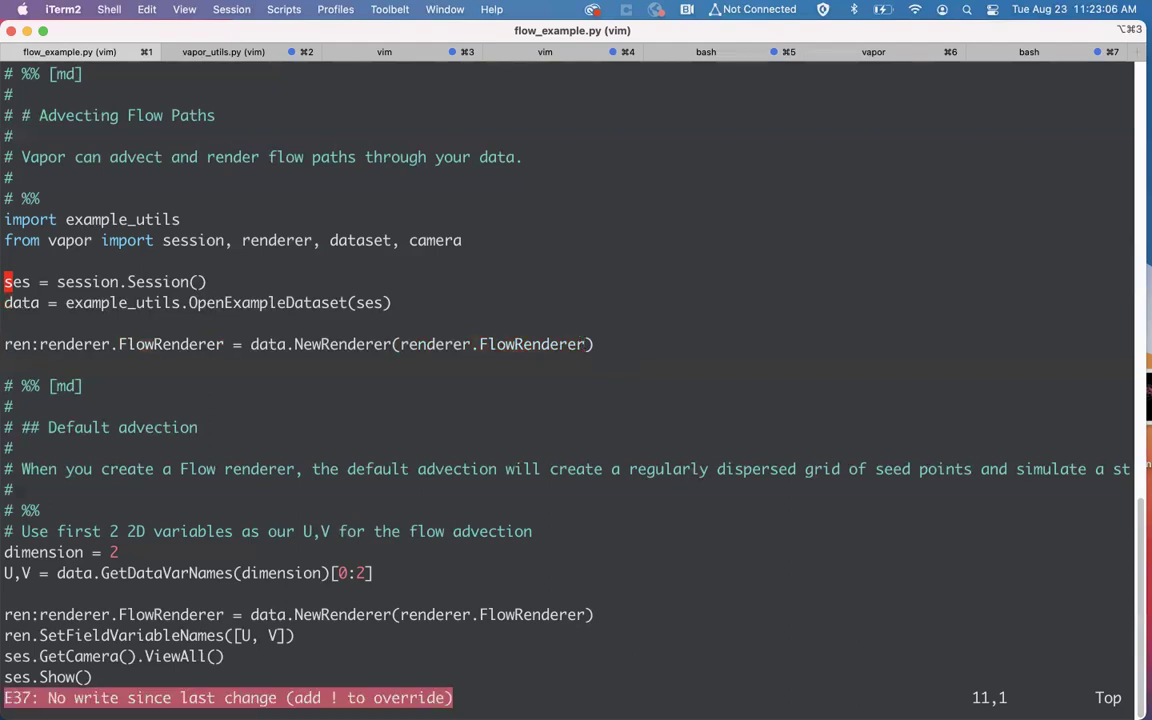
{"action": "type", "text": ":q!"}
{"action": "key", "text": "Return"}
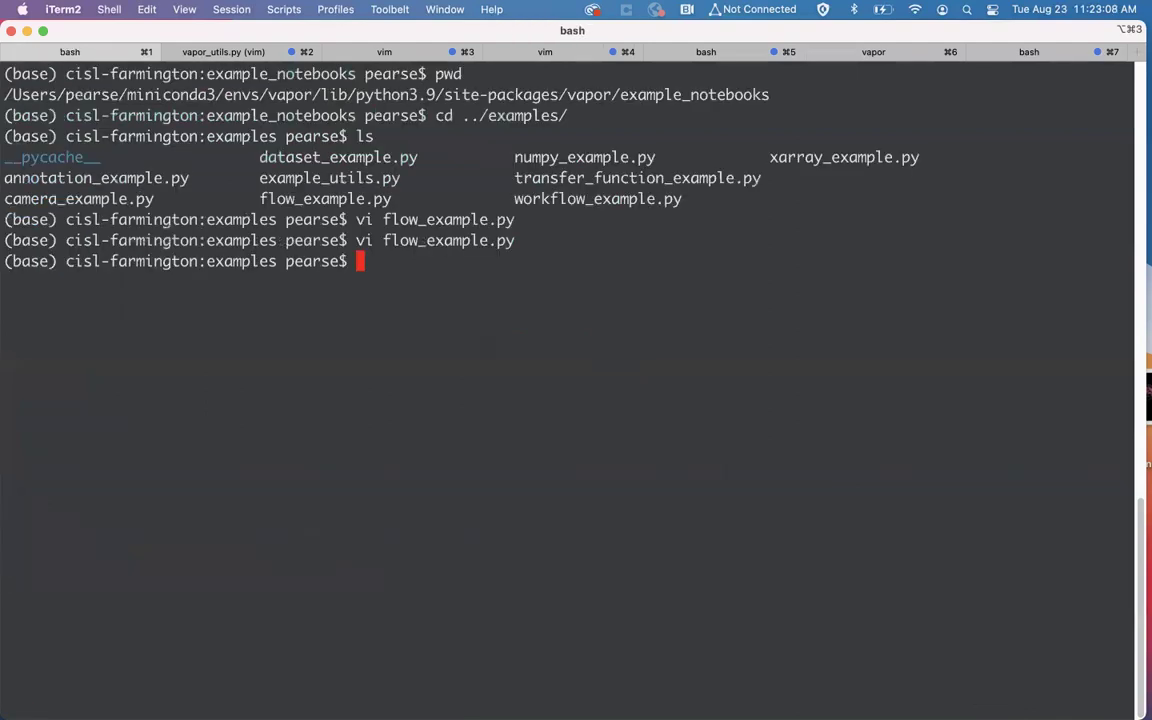
Step: Check which Python interpreter the shell is using
{"action": "type", "text": "python"}
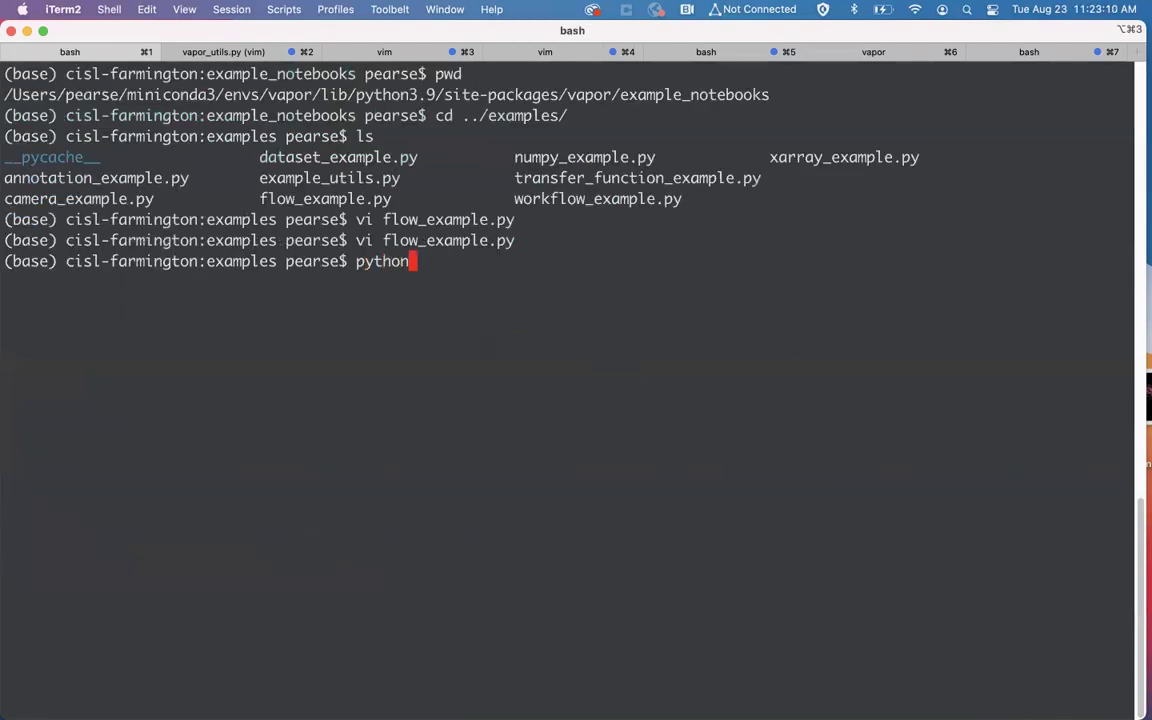
{"action": "key", "text": "Return"}
{"action": "type", "text": "whic"}
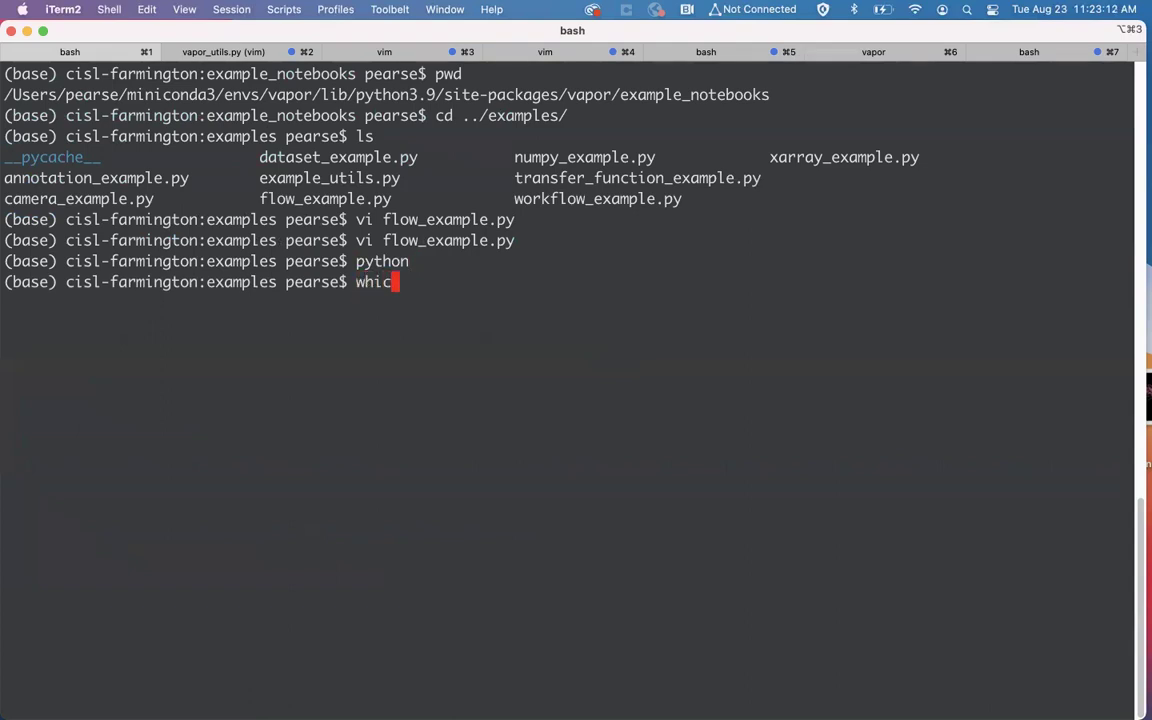
{"action": "type", "text": "h python"}
{"action": "key", "text": "Return"}
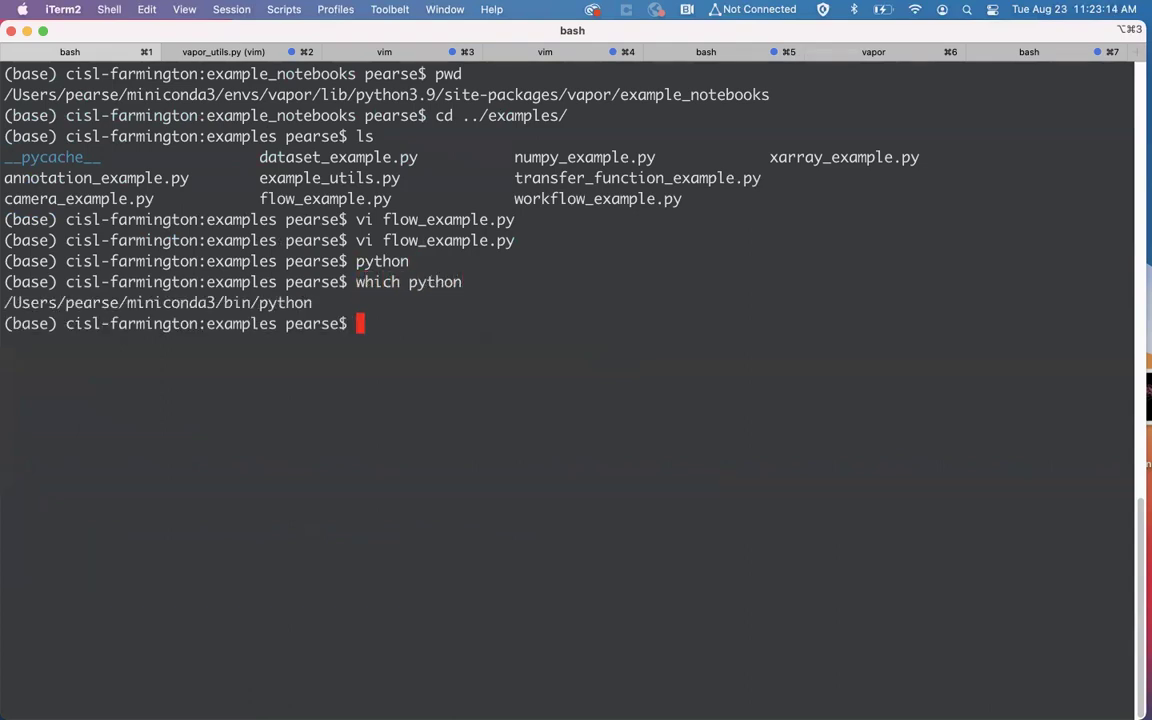
Step: List the available conda environments and activate the vapor environment
{"action": "type", "text": "conda env list"}
{"action": "key", "text": "Return"}
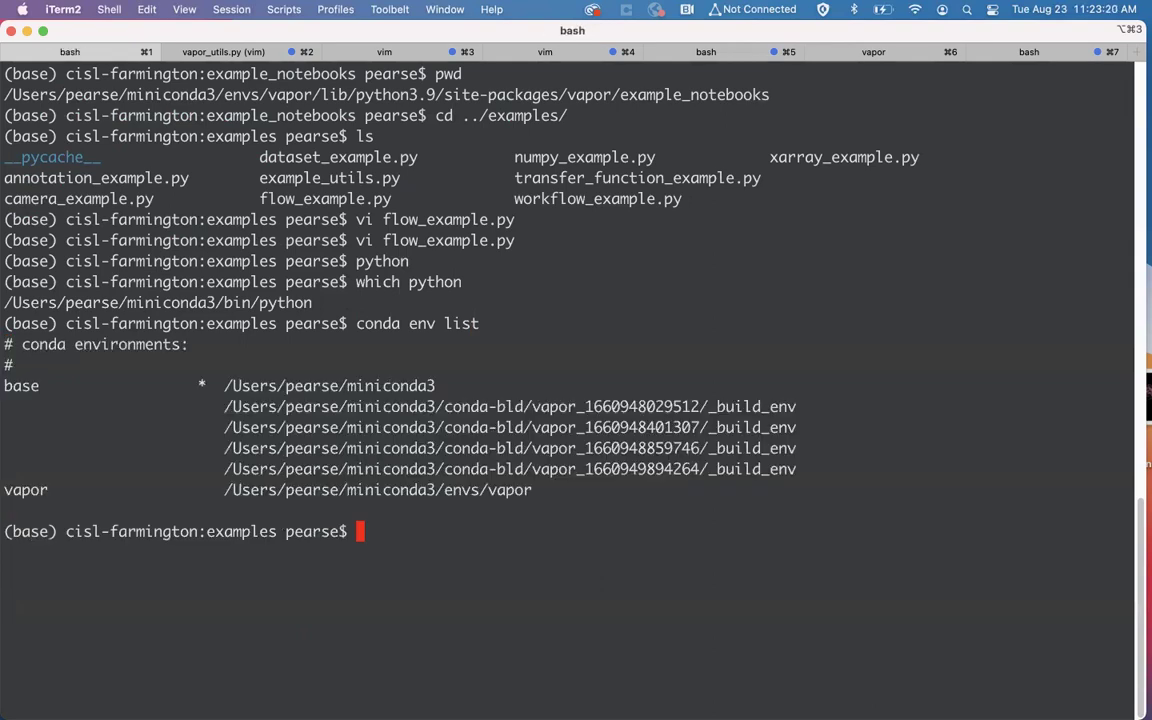
{"action": "type", "text": "conda activate vapor"}
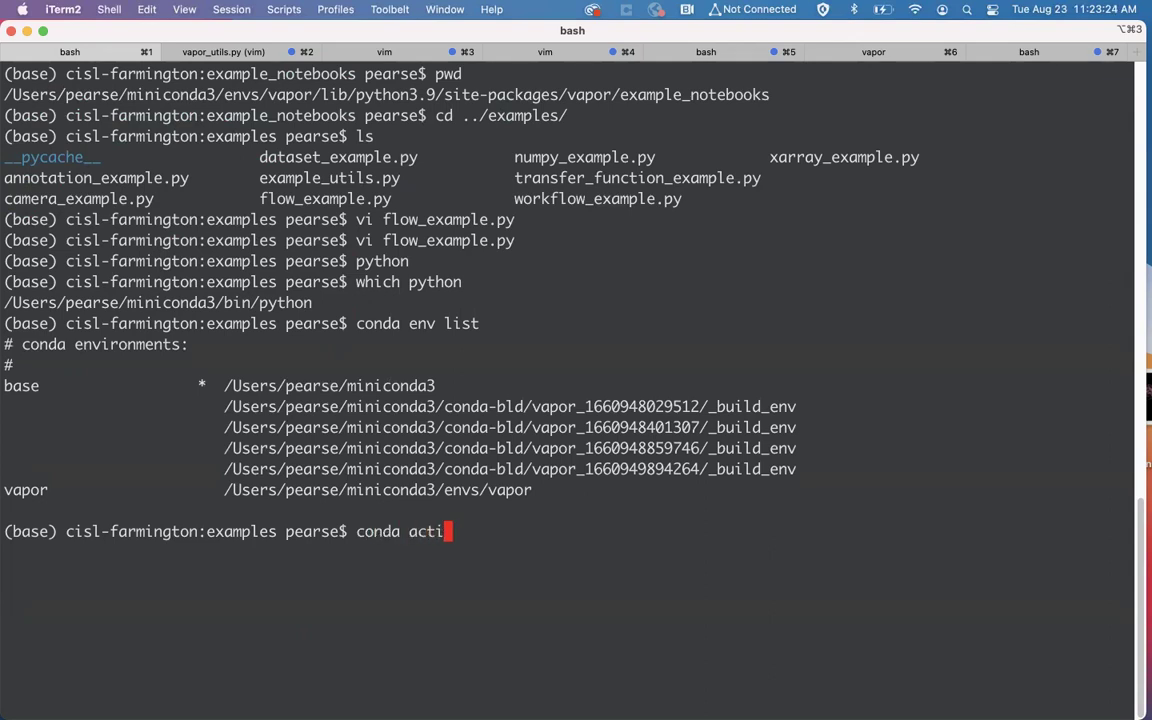
{"action": "key", "text": "Return"}
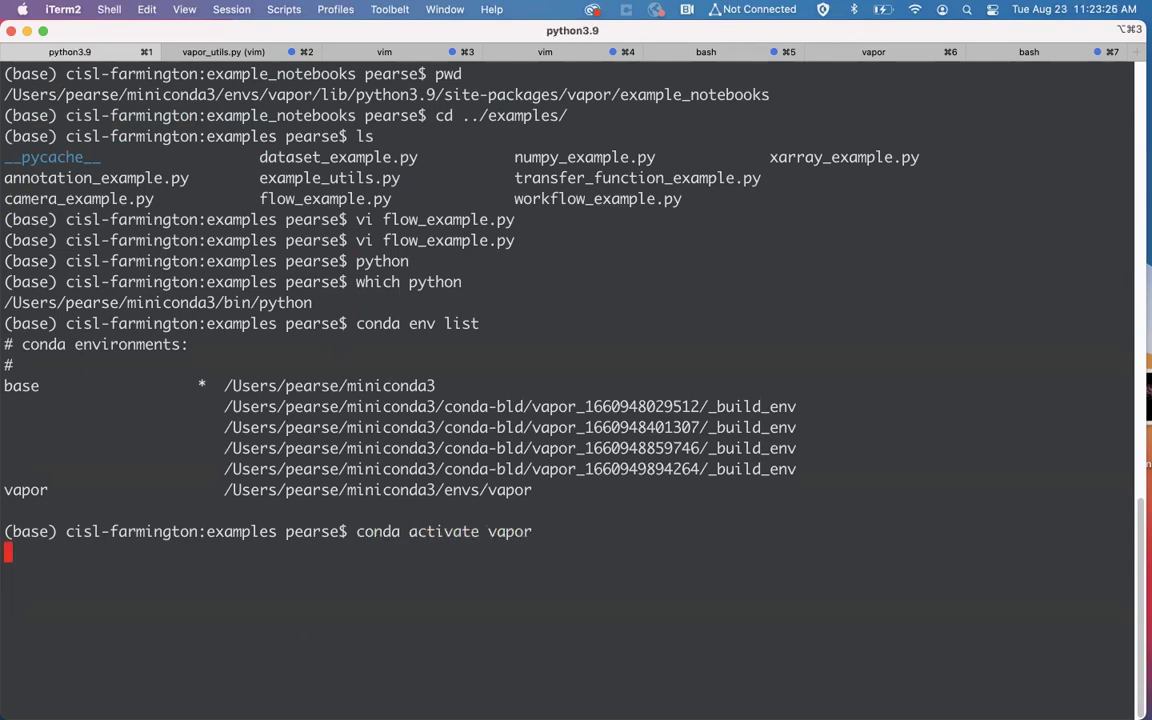
Step: Start a Python session and try to show the help for renderer.FlowRenderer
{"action": "type", "text": "python"}
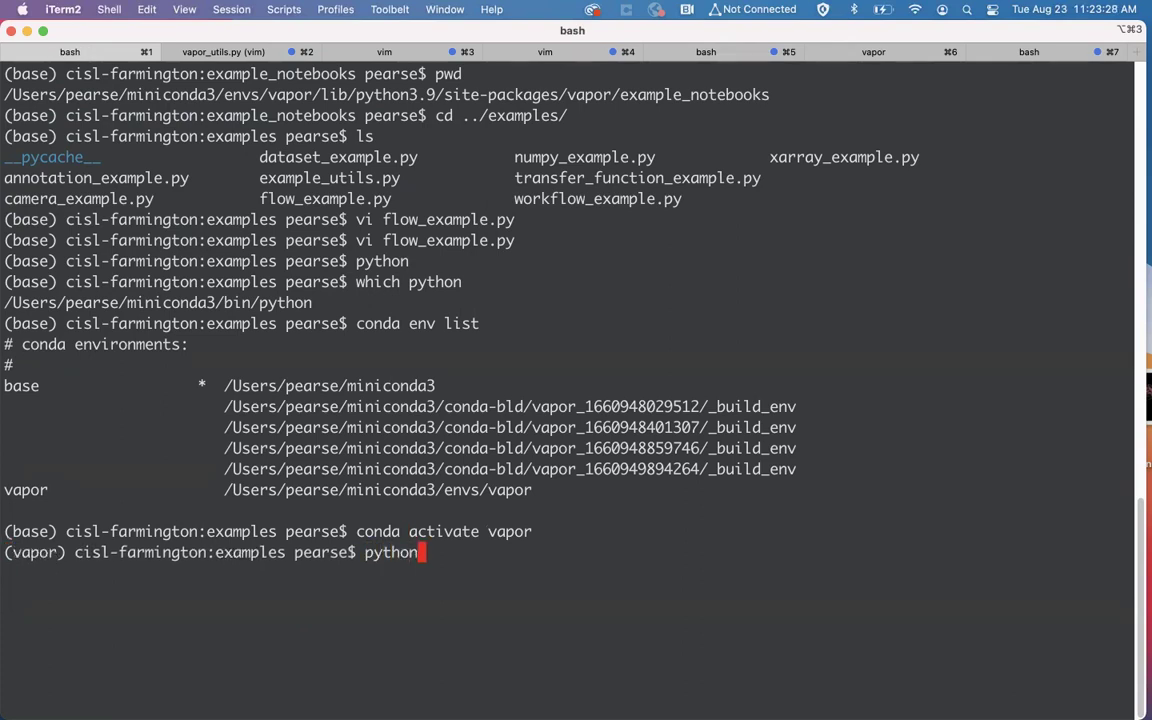
{"action": "key", "text": "Return"}
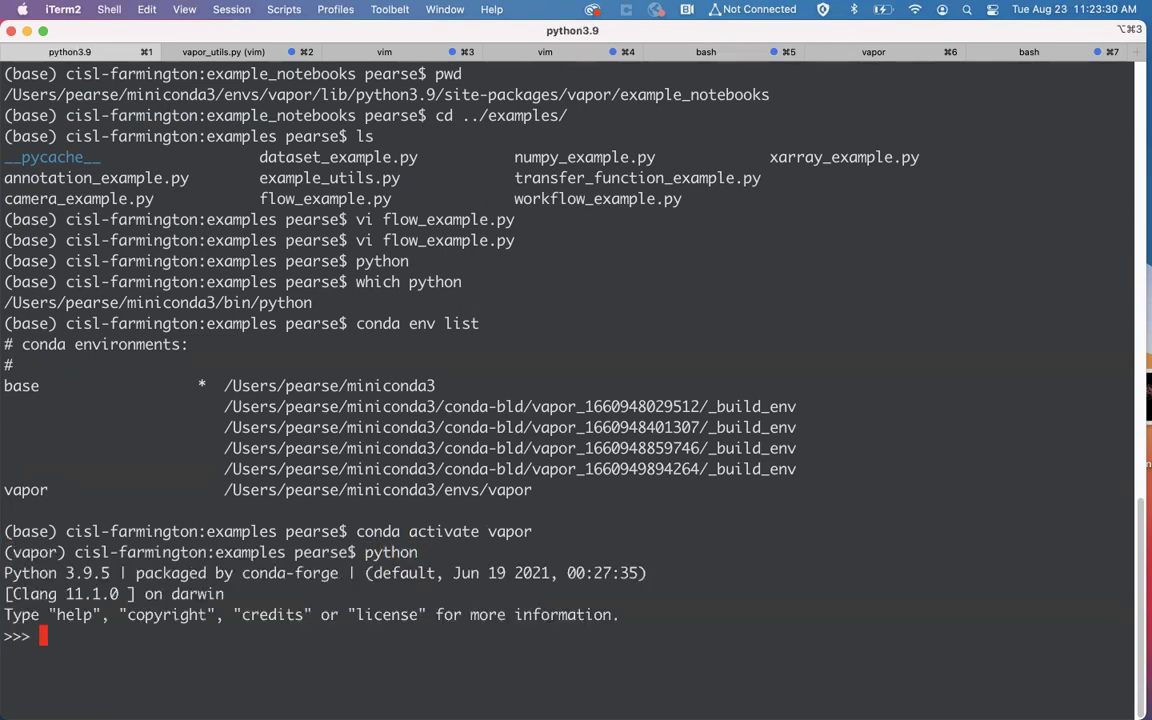
{"action": "key", "text": "super+v"}
{"action": "key", "text": "ctrl+a"}
{"action": "type", "text": "help("}
{"action": "key", "text": "ctrl+e"}
{"action": "type", "text": ")"}
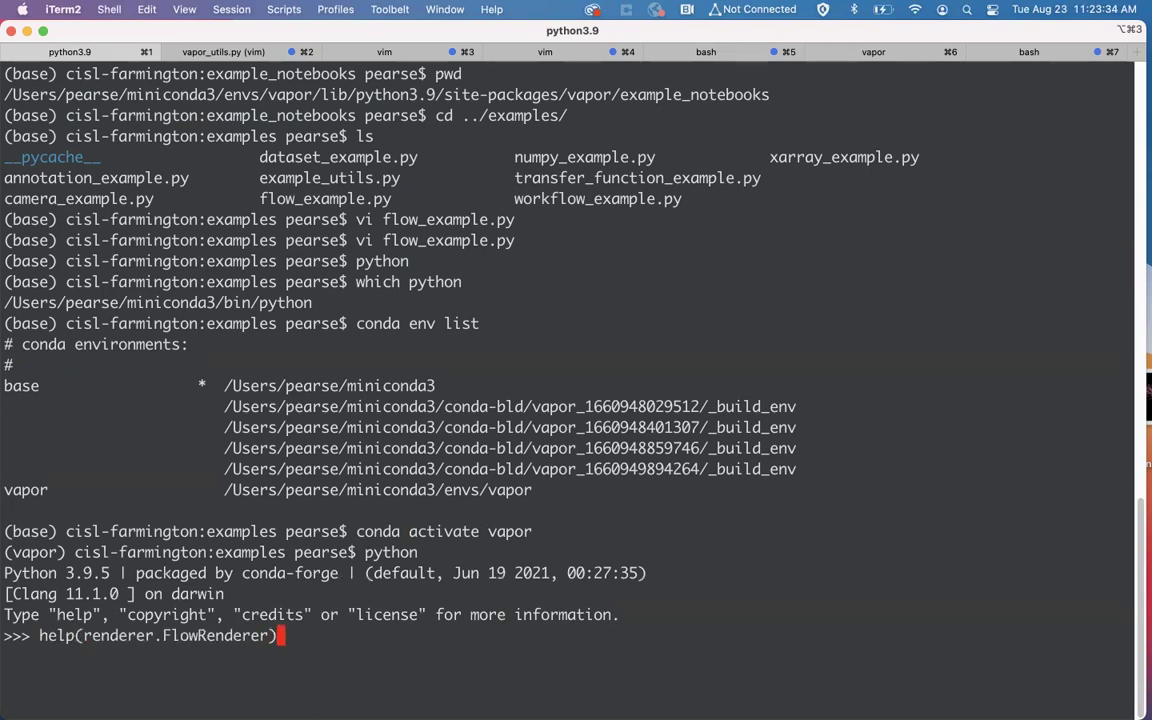
{"action": "key", "text": "Return"}
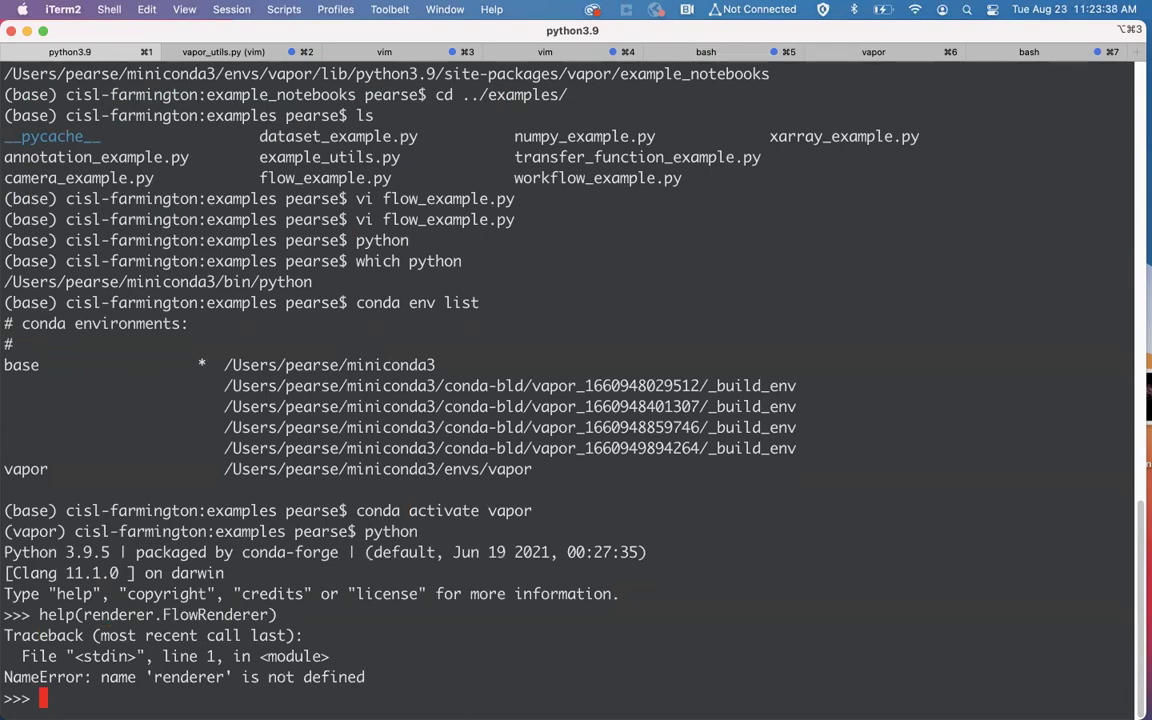
Step: In a new terminal session, open flow_example.py in vi without line numbers, copy its two import lines and quit
{"action": "key", "text": "super+t"}
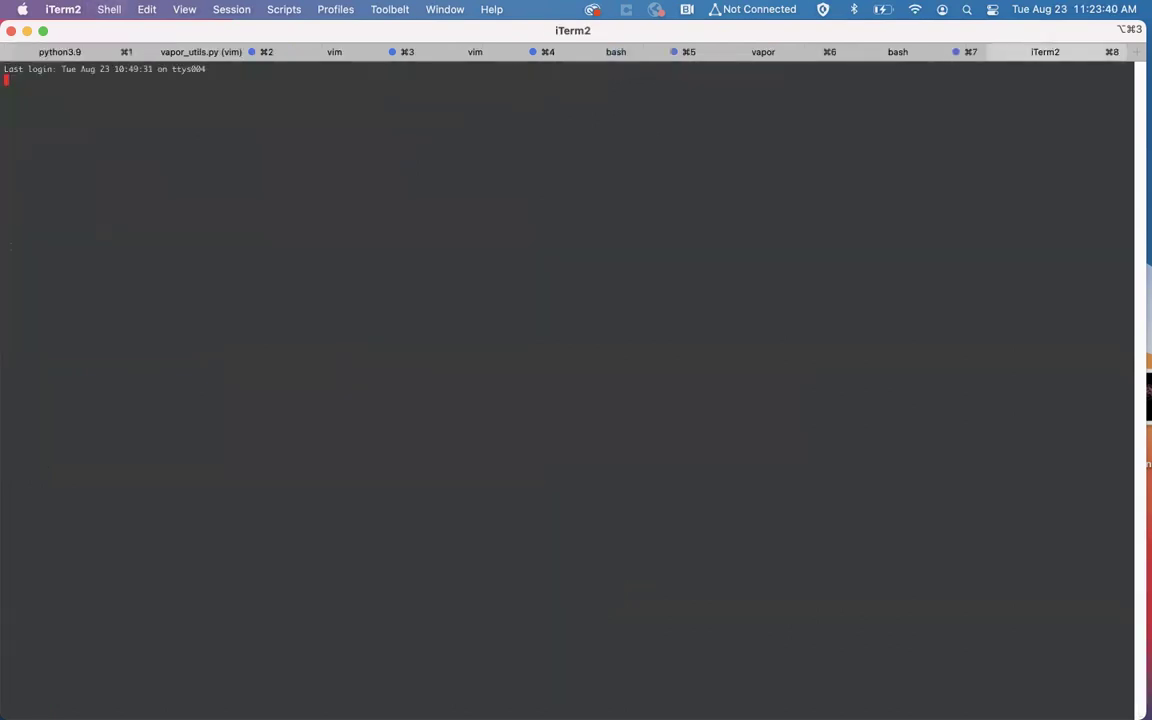
{"action": "type", "text": "vi flow_example.py"}
{"action": "key", "text": "Return"}
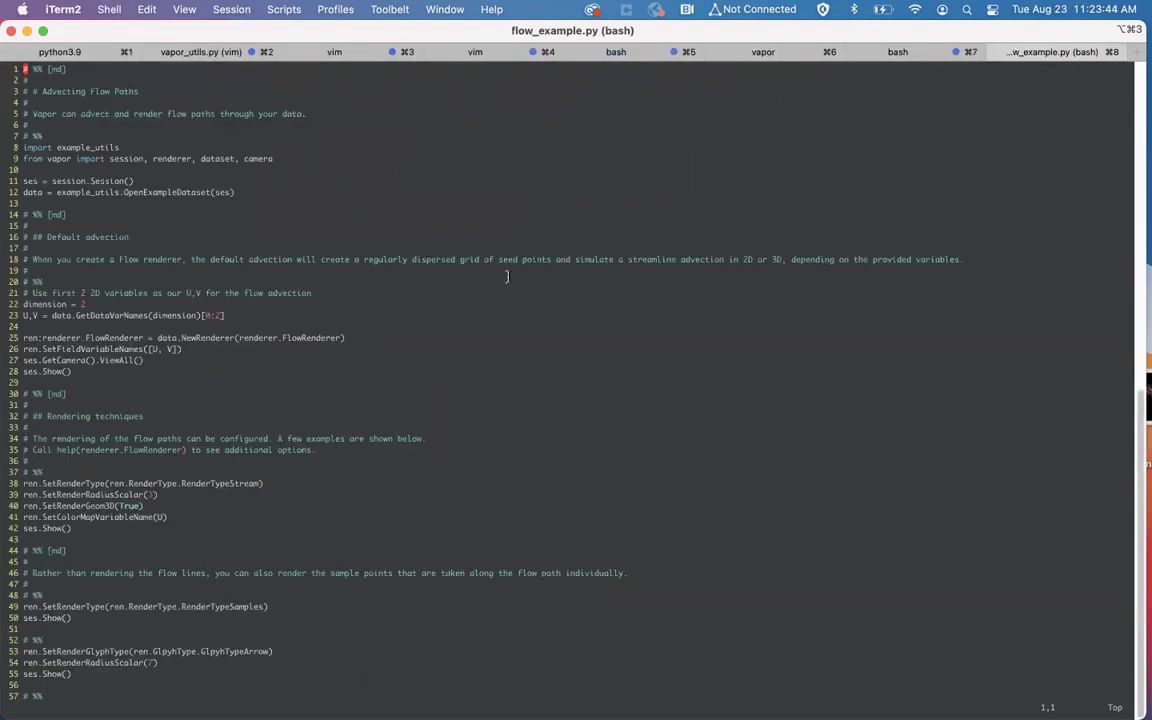
{"action": "type", "text": ":set nu!"}
{"action": "key", "text": "Return"}
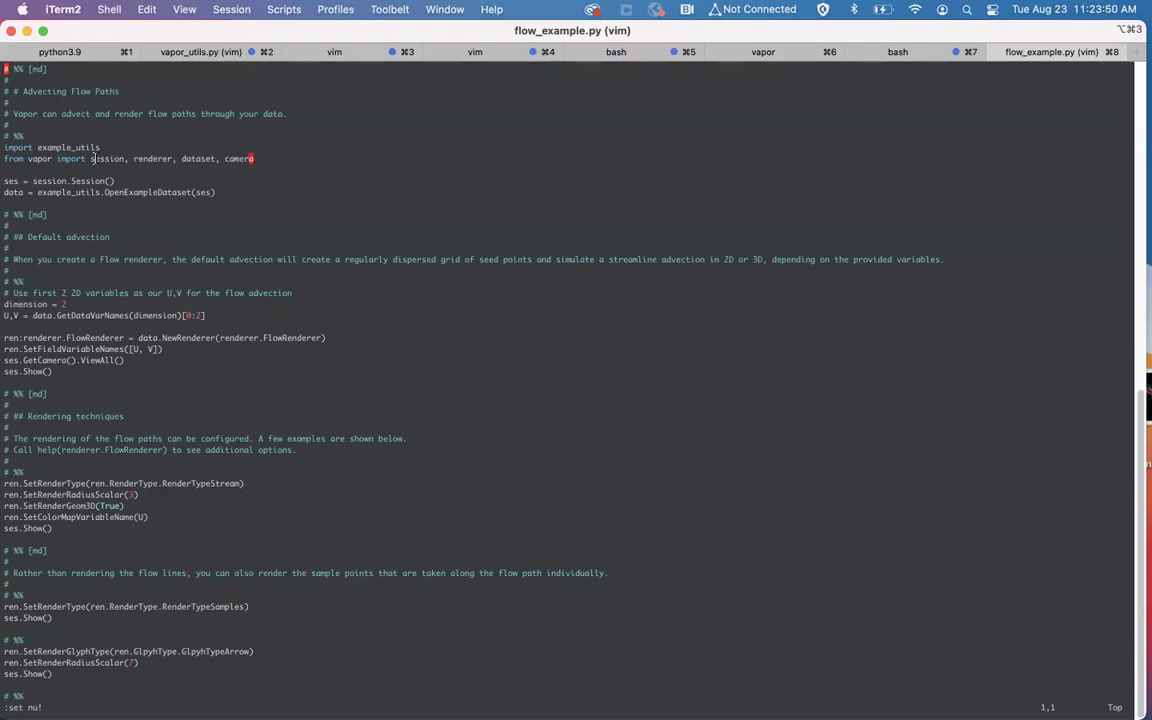
{"action": "left_click_drag", "start_coordinate": [253, 158], "coordinate": [6, 147]}
{"action": "type", "text": ":q"}
{"action": "key", "text": "Return"}
Step: Return to the Python session and import example_utils plus session, renderer, dataset and camera from vapor
{"action": "key", "text": "super+7"}
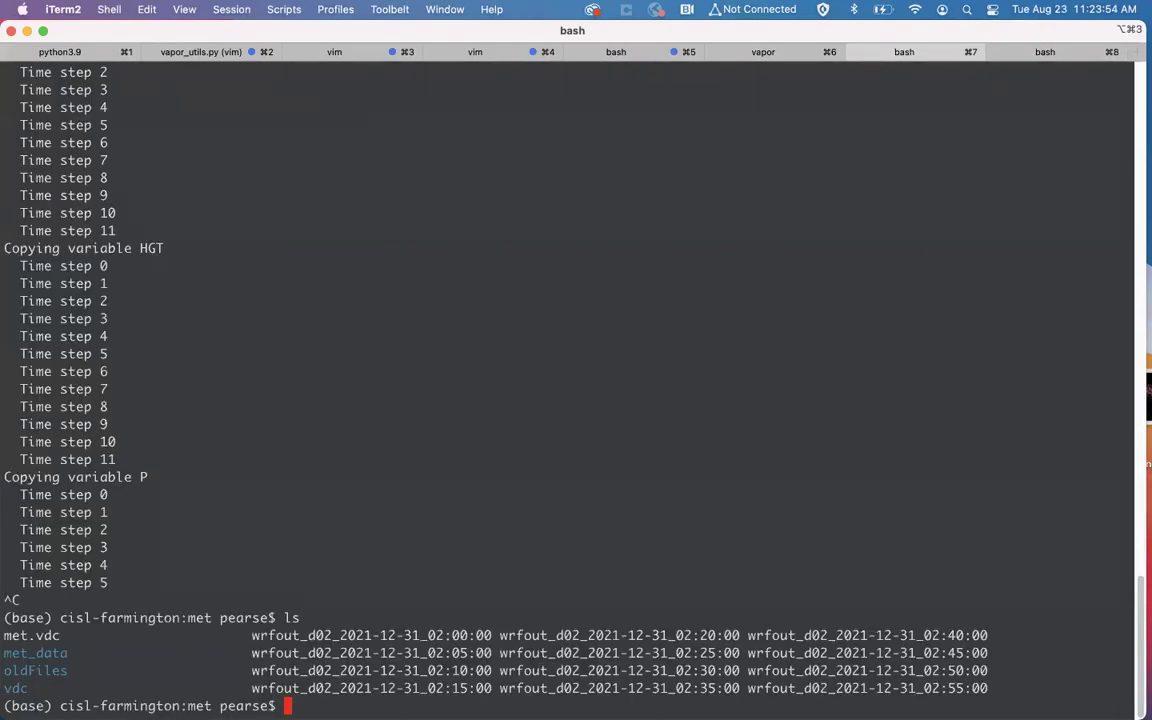
{"action": "key", "text": "super+Left"}
{"action": "key", "text": "super+Left"}
{"action": "key", "text": "super+Left"}
{"action": "key", "text": "super+Left"}
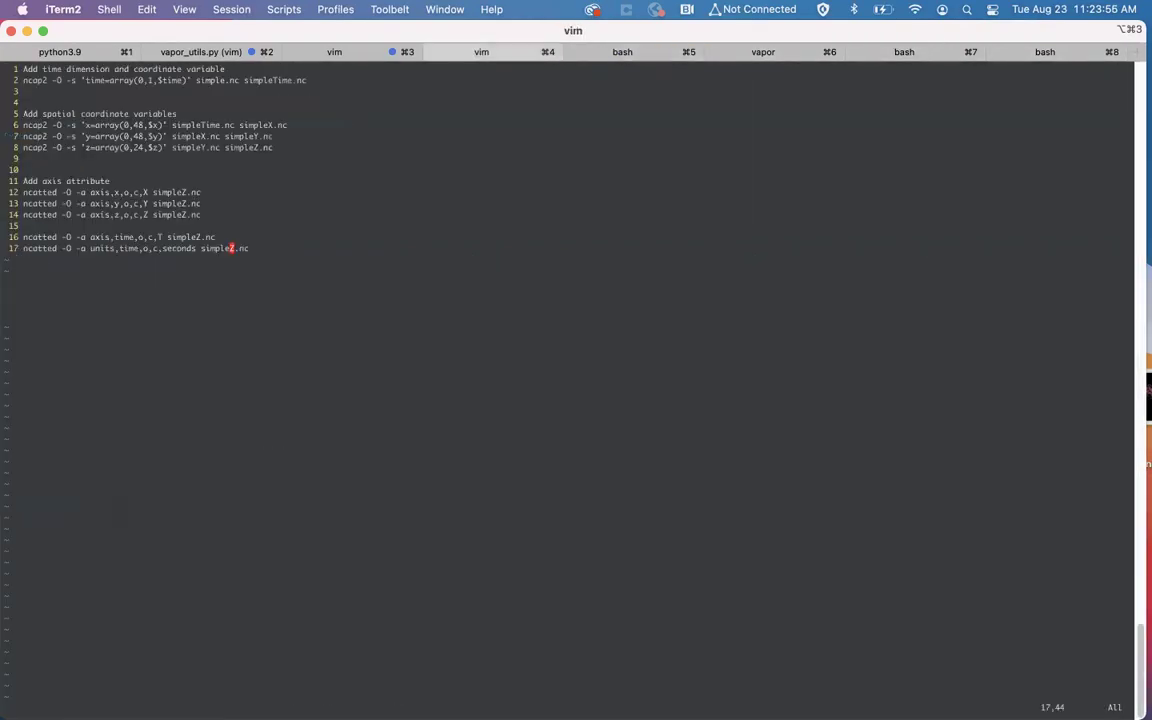
{"action": "key", "text": "super+Left"}
{"action": "key", "text": "super+Right"}
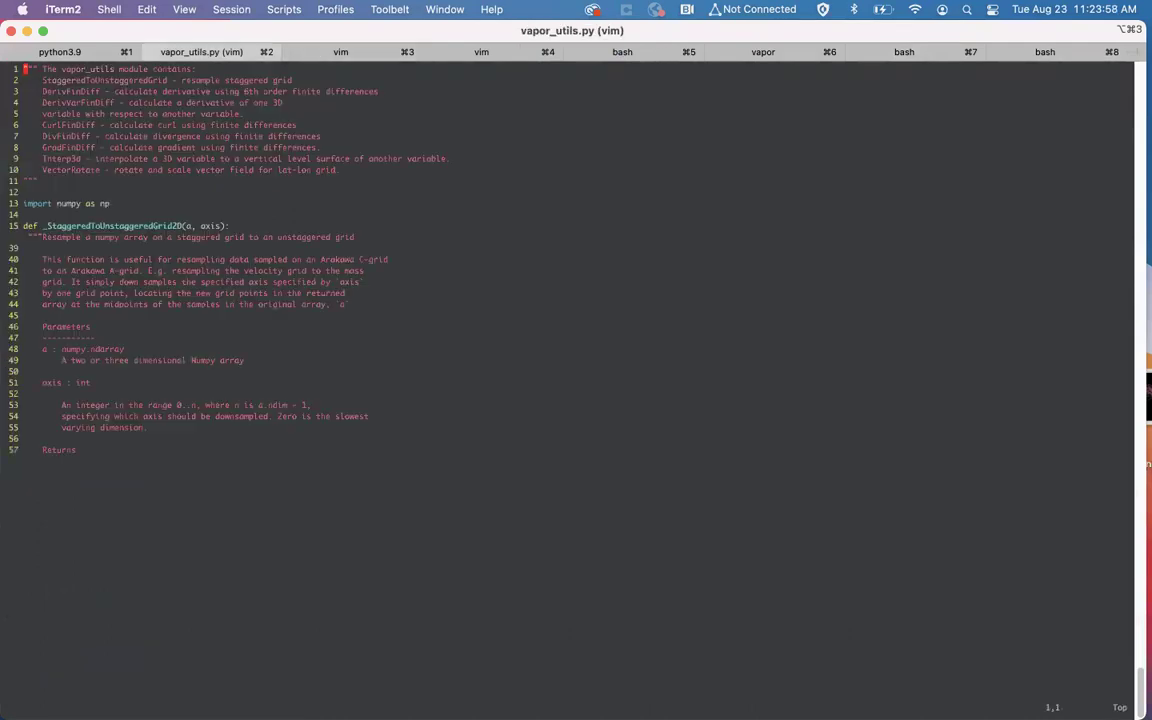
{"action": "key", "text": "super+Left"}
{"action": "key", "text": "super+Left"}
{"action": "type", "text": "import example_utils"}
{"action": "key", "text": "Return"}
{"action": "type", "text": "from vapor import session, renderer, dataset, camera"}
{"action": "key", "text": "Return"}
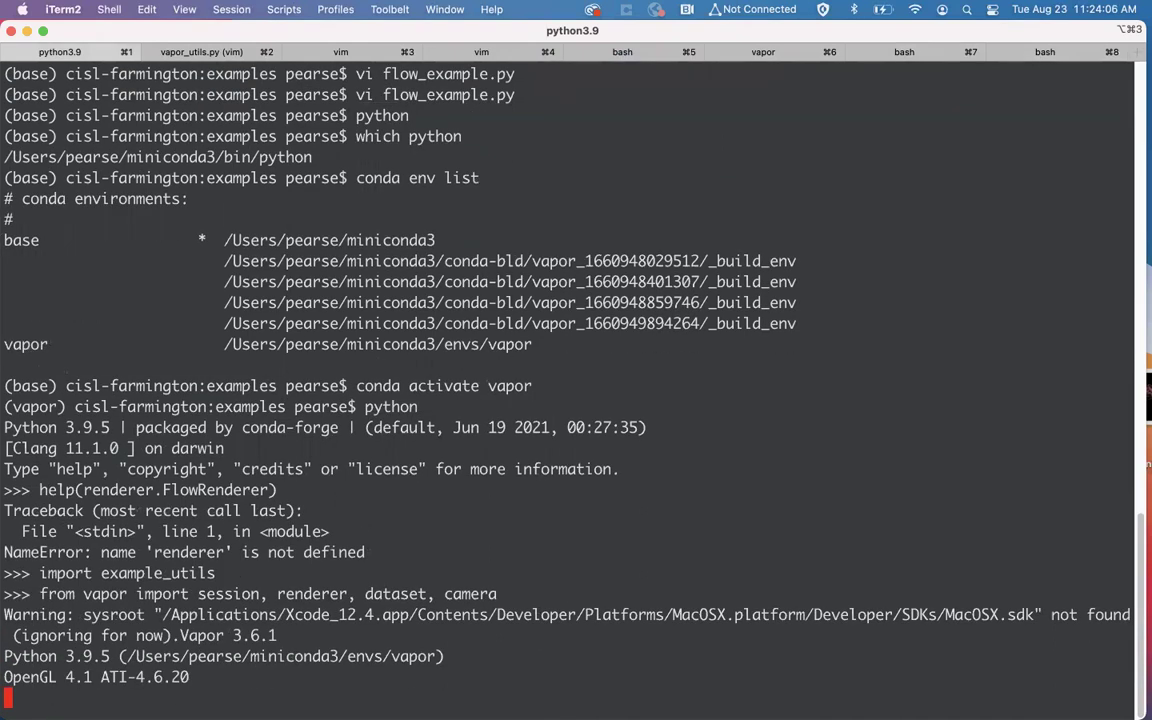
Step: Rerun the earlier help(renderer.FlowRenderer) call in the Python session
{"action": "key", "text": "Up"}
{"action": "key", "text": "Up"}
{"action": "key", "text": "Up"}
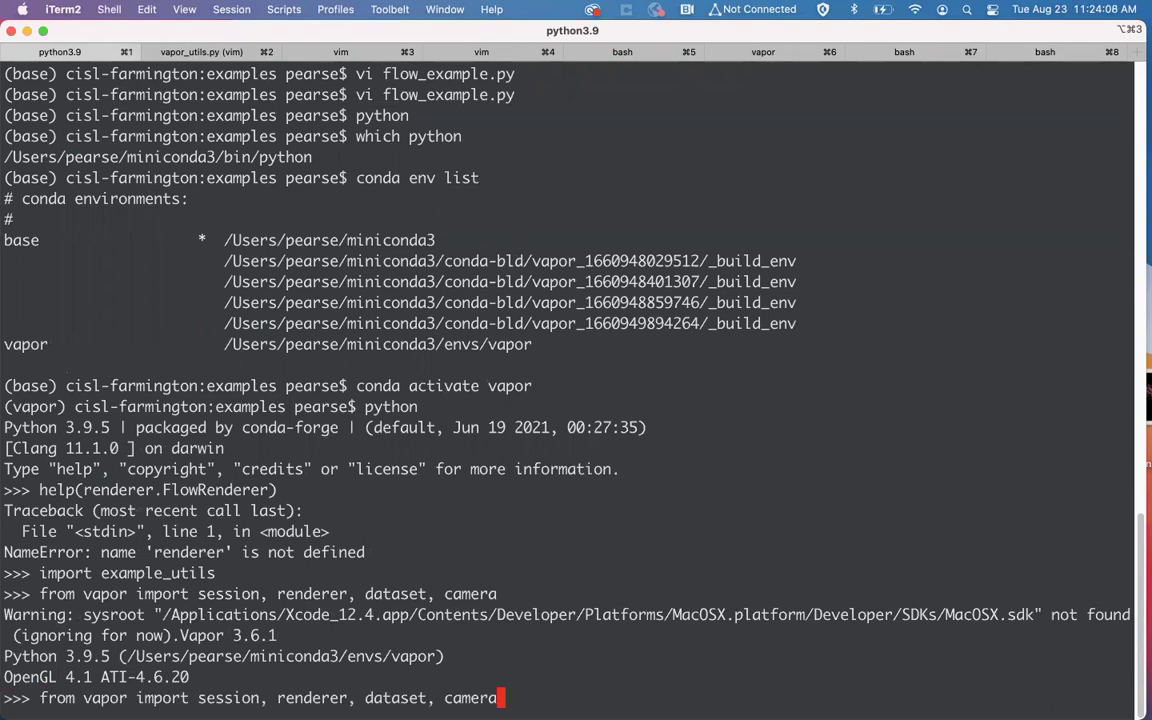
{"action": "key", "text": "Up"}
{"action": "key", "text": "Down"}
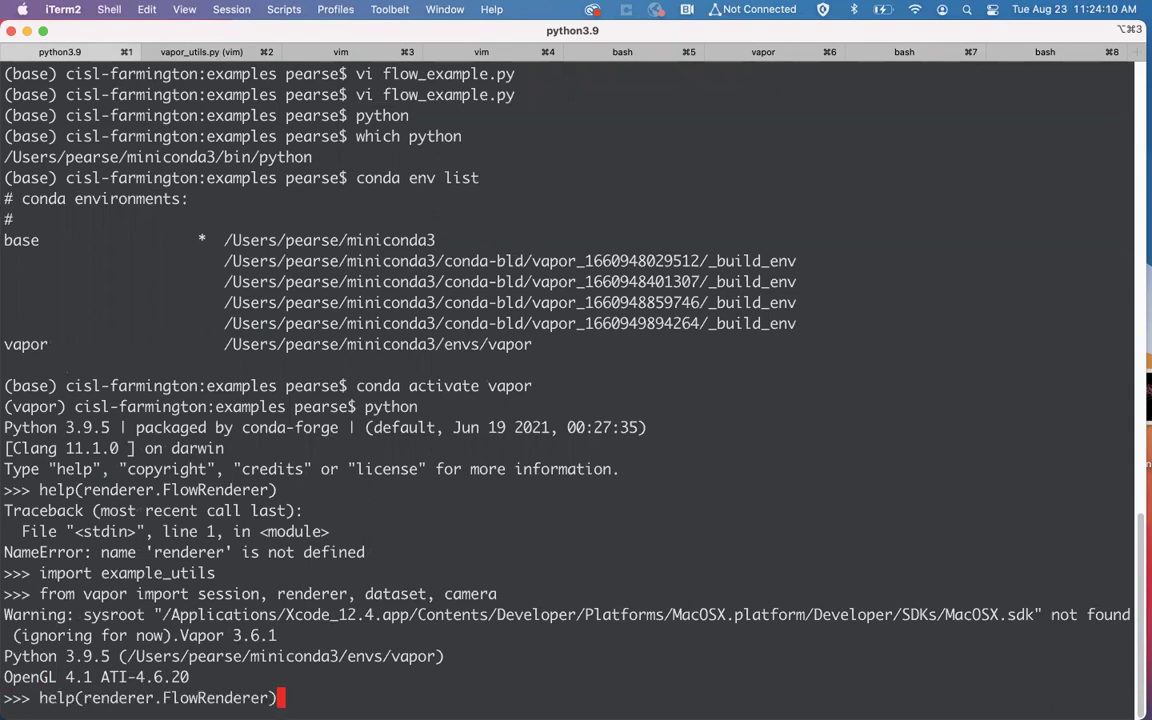
{"action": "key", "text": "Return"}
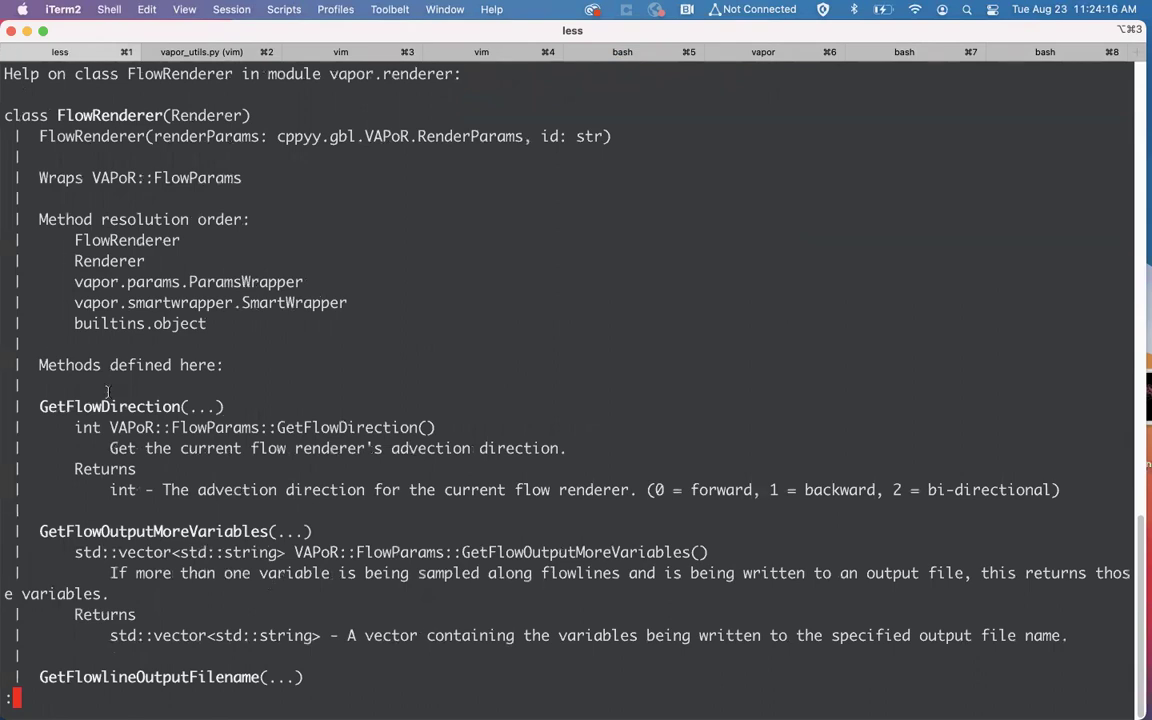
Step: Read through the FlowRenderer help from GetFlowDirection and the getter and setter methods to those inherited from Renderer
{"action": "double_click", "coordinate": [150, 406]}
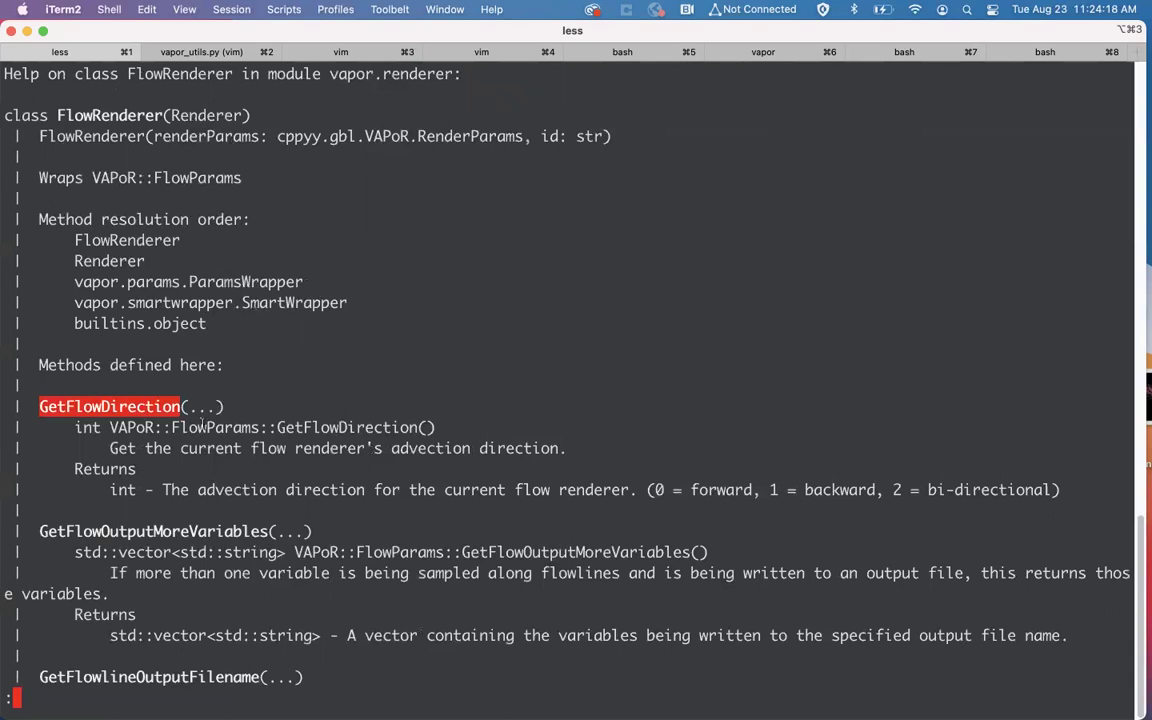
{"action": "scroll", "coordinate": [220, 406], "scroll_direction": "down", "scroll_amount": 15}
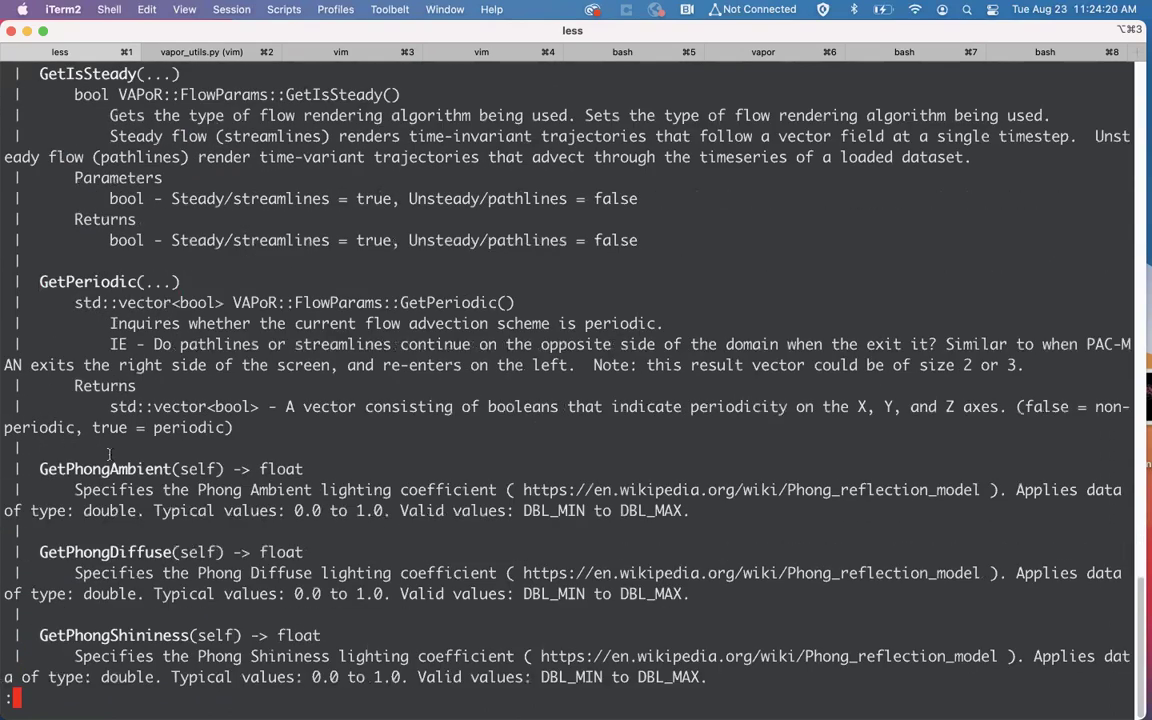
{"action": "key", "text": "space"}
{"action": "key", "text": "space"}
{"action": "key", "text": "space"}
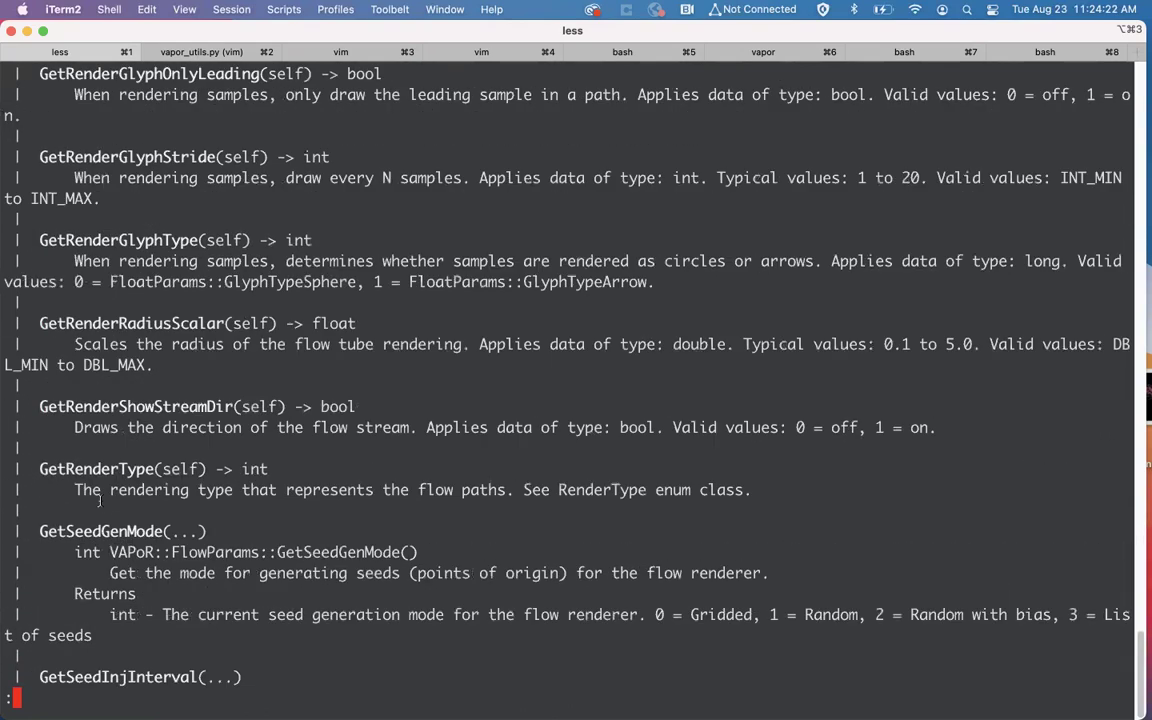
{"action": "key", "text": "space"}
{"action": "key", "text": "space"}
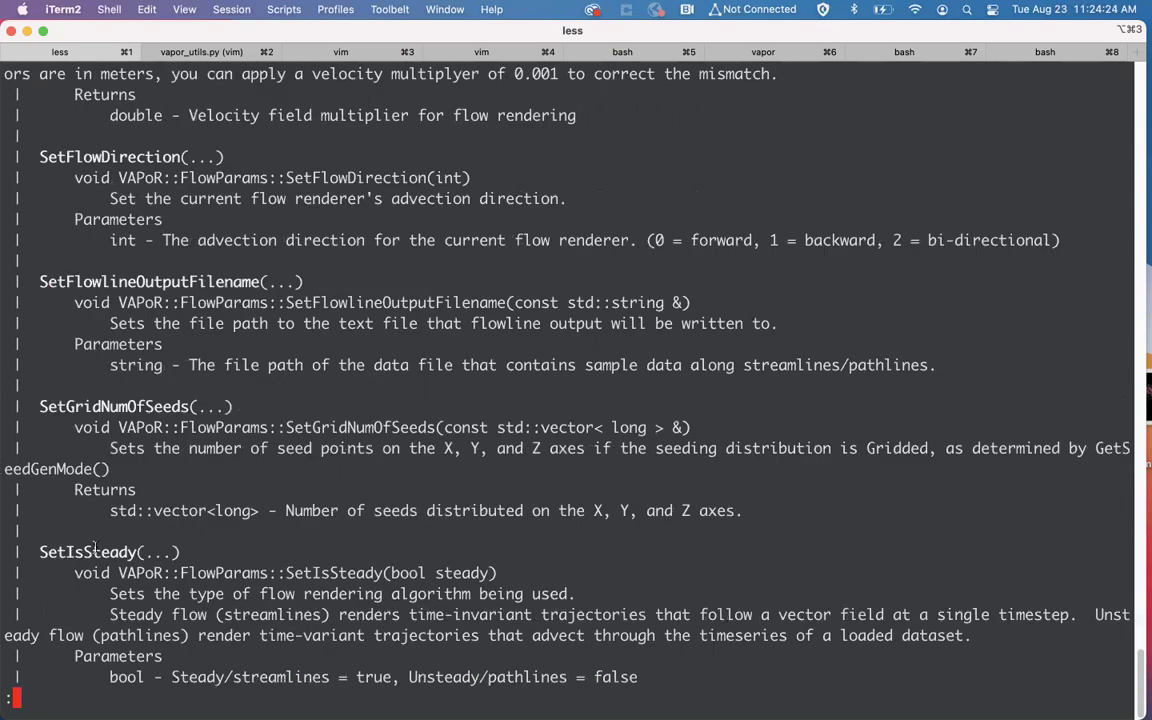
{"action": "key", "text": "space"}
{"action": "key", "text": "space"}
{"action": "key", "text": "space"}
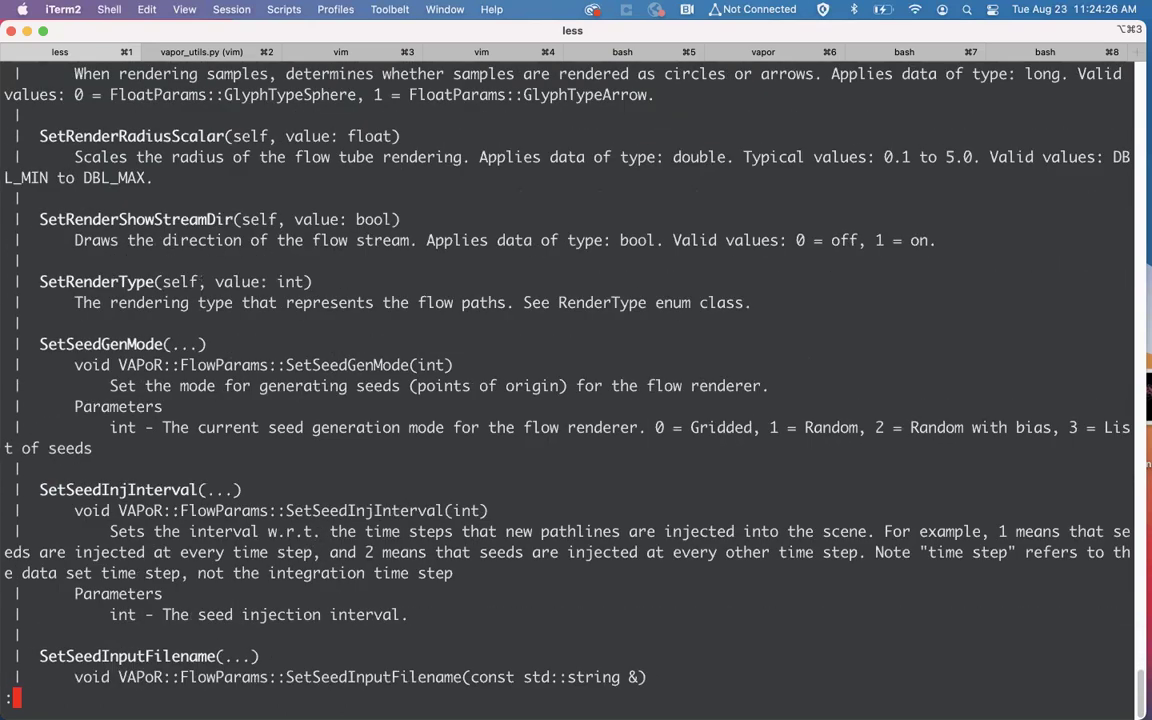
{"action": "key", "text": "space"}
{"action": "key", "text": "space"}
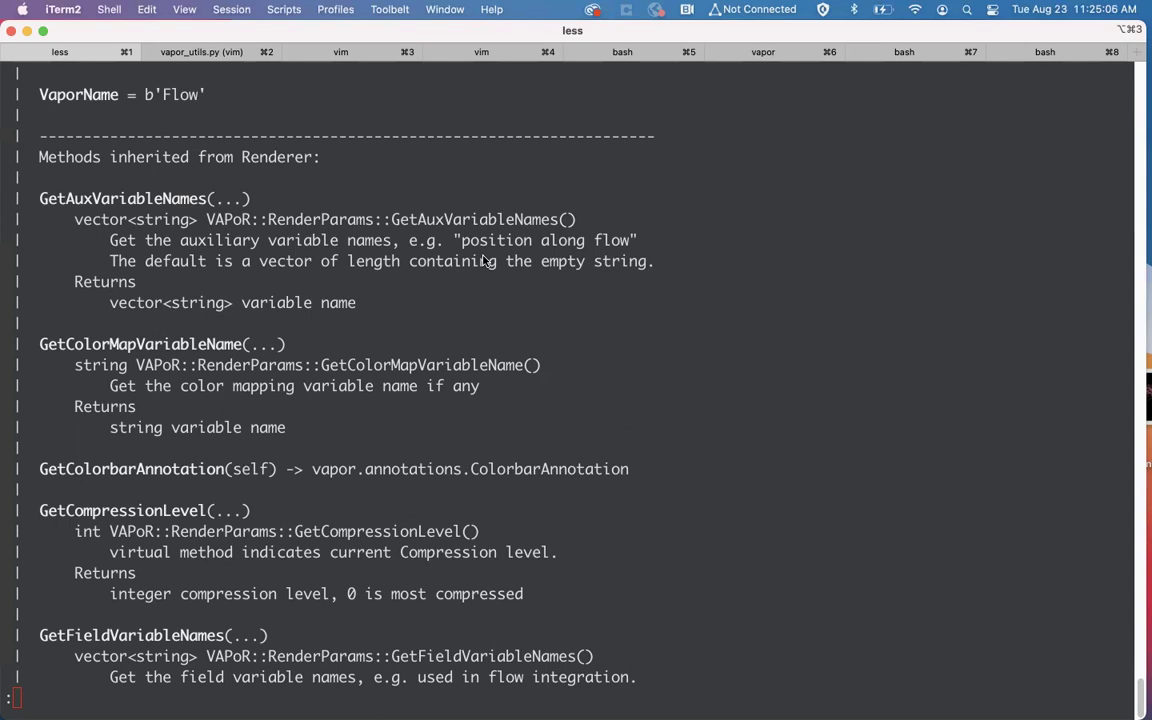
Step: Switch to VAPOR, start an image sequence capture with the file name test, and play the animation forward
{"action": "mouse_move", "coordinate": [540, 693]}
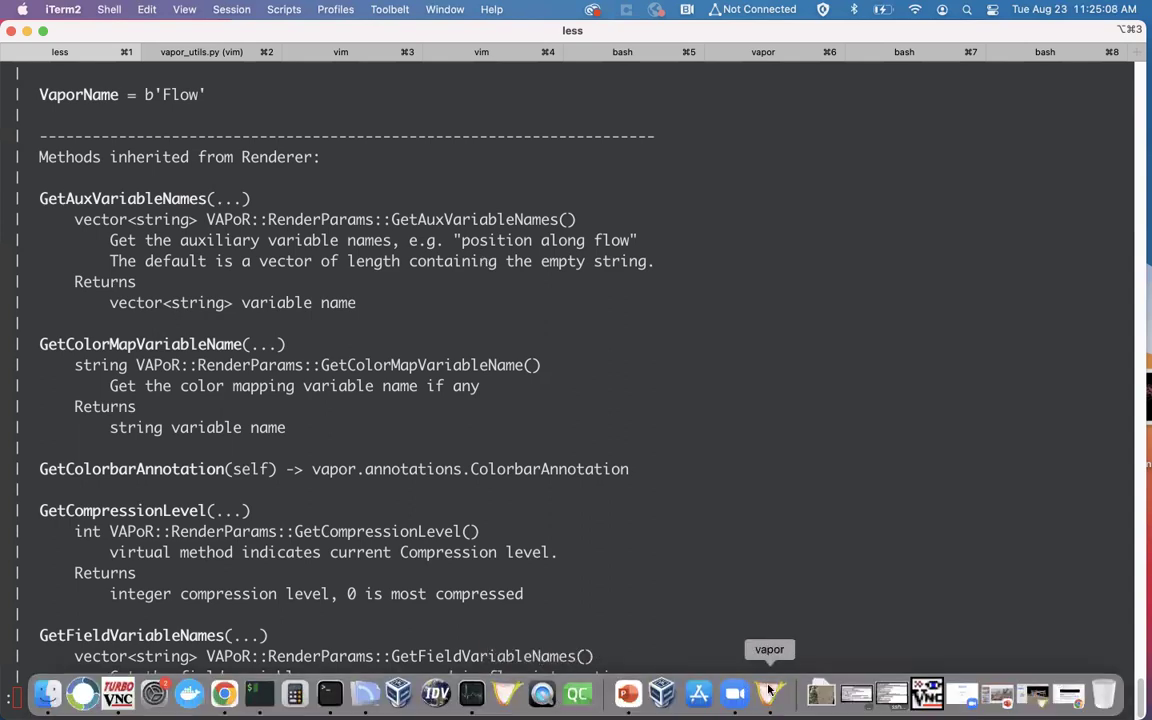
{"action": "left_click", "coordinate": [770, 690]}
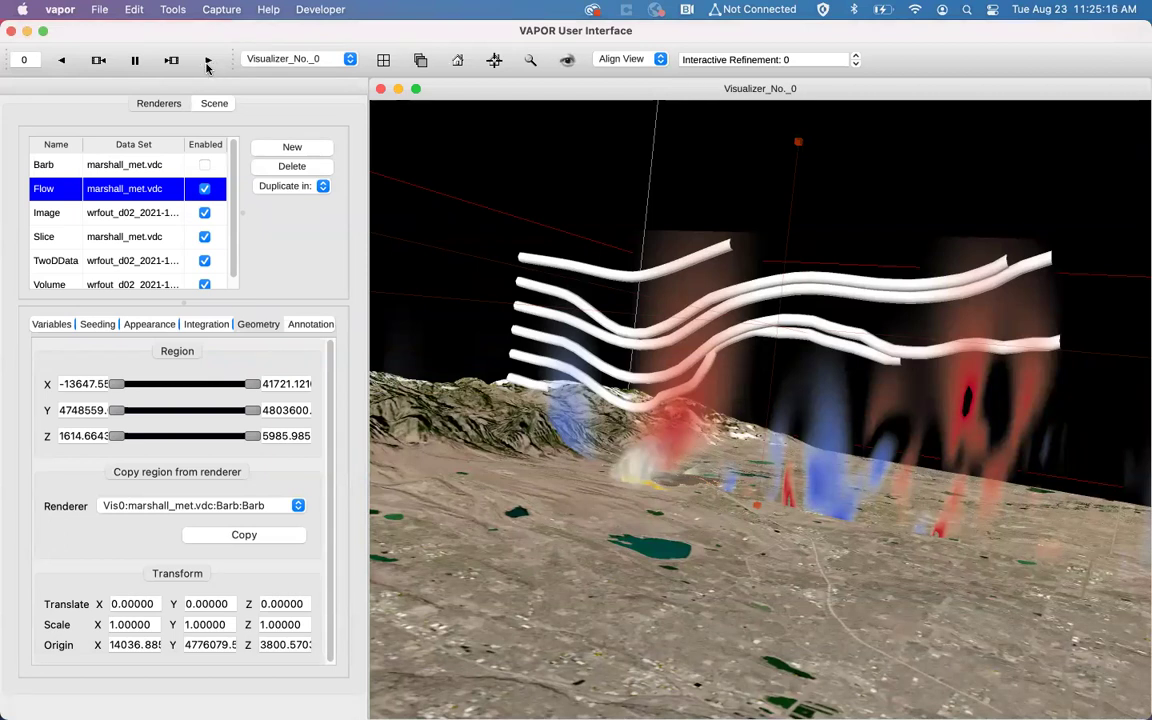
{"action": "left_click", "coordinate": [222, 9]}
{"action": "mouse_move", "coordinate": [240, 51]}
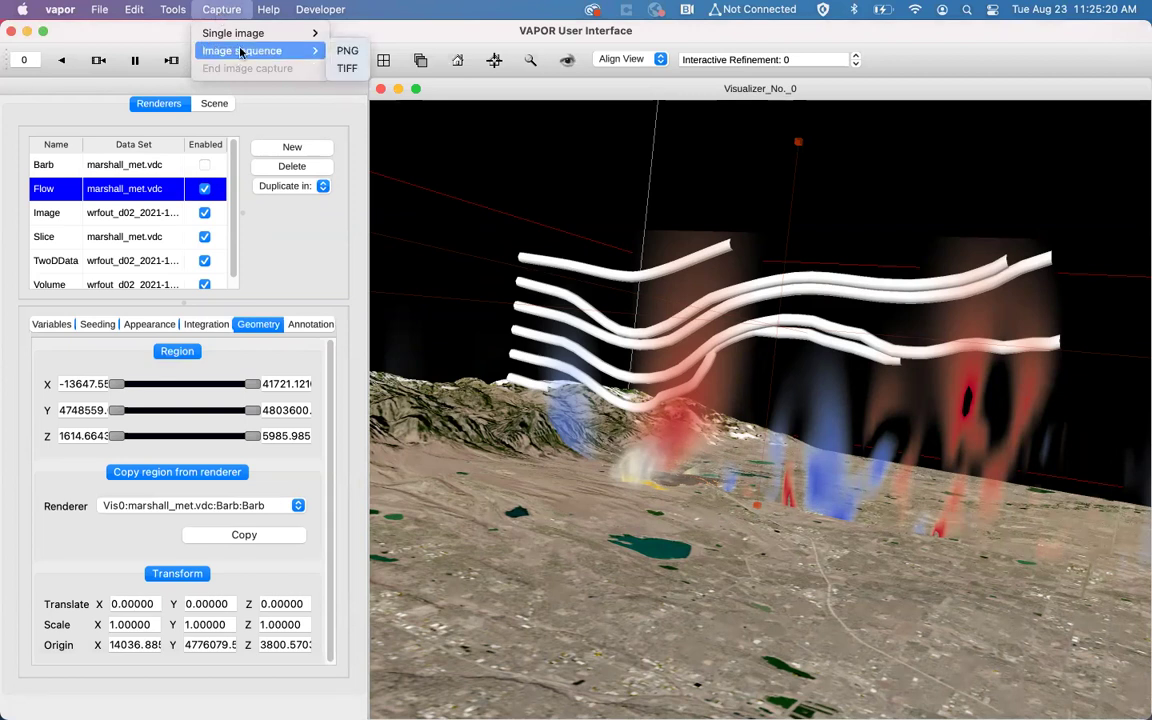
{"action": "left_click", "coordinate": [349, 58]}
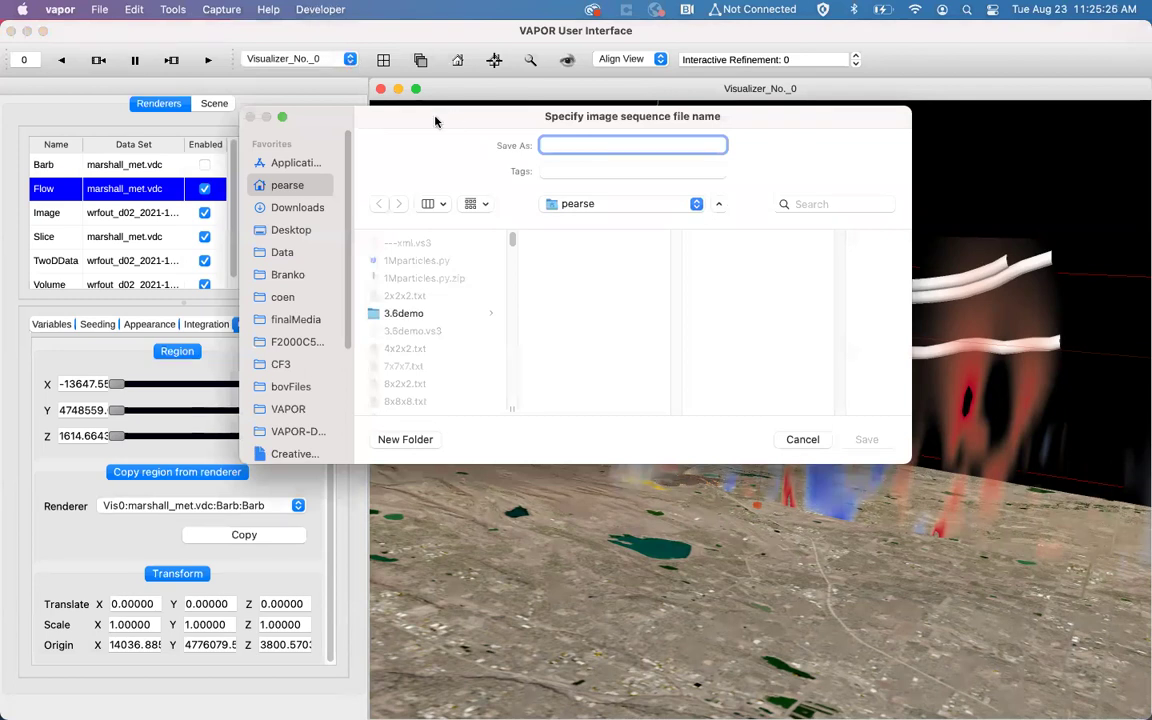
{"action": "left_click_drag", "start_coordinate": [437, 118], "coordinate": [191, 119]}
{"action": "type", "text": "test"}
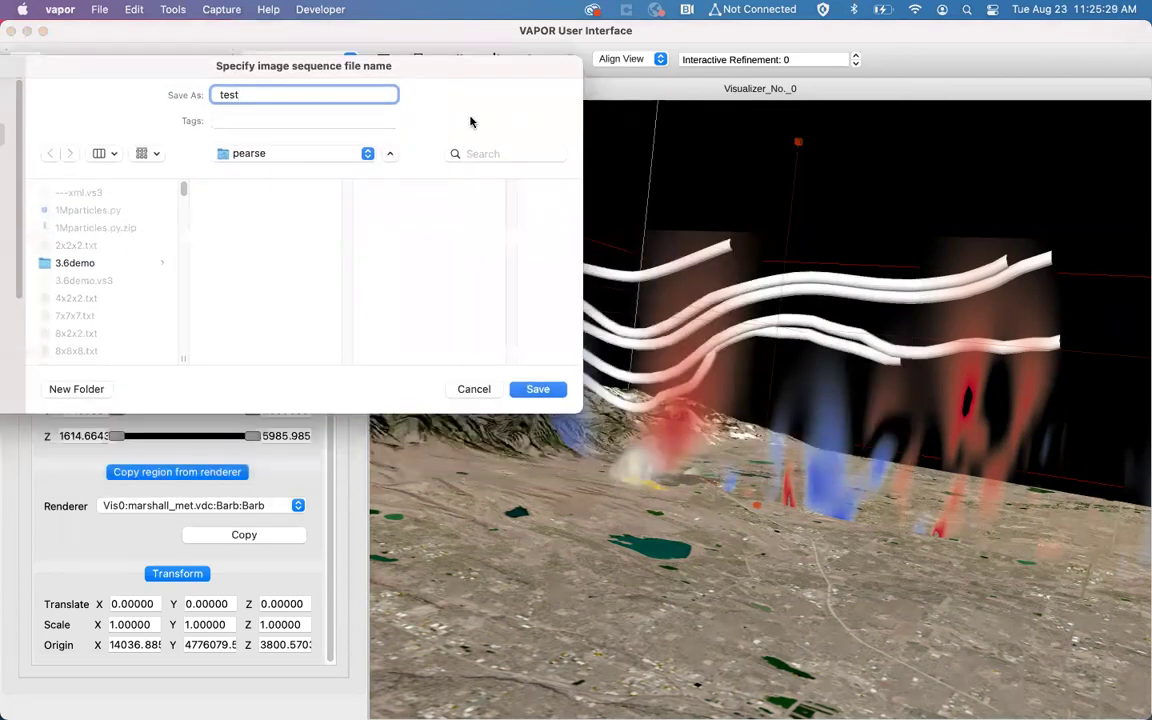
{"action": "left_click", "coordinate": [538, 389]}
{"action": "left_click", "coordinate": [797, 213]}
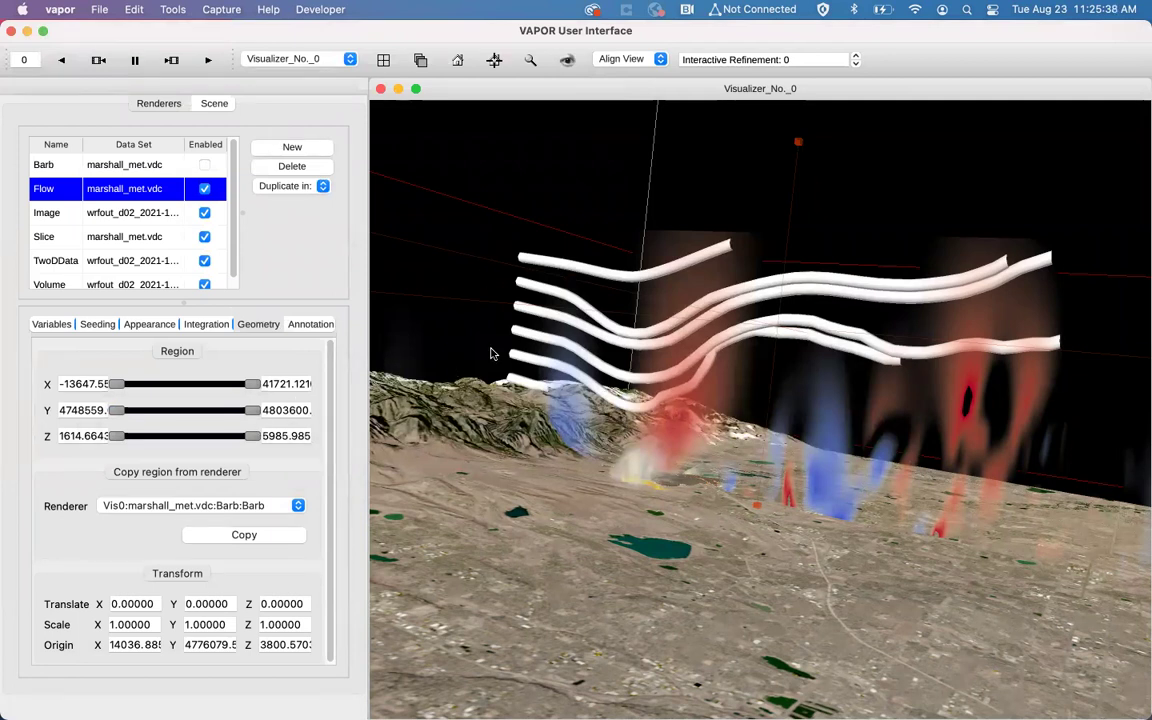
{"action": "left_click", "coordinate": [207, 61]}
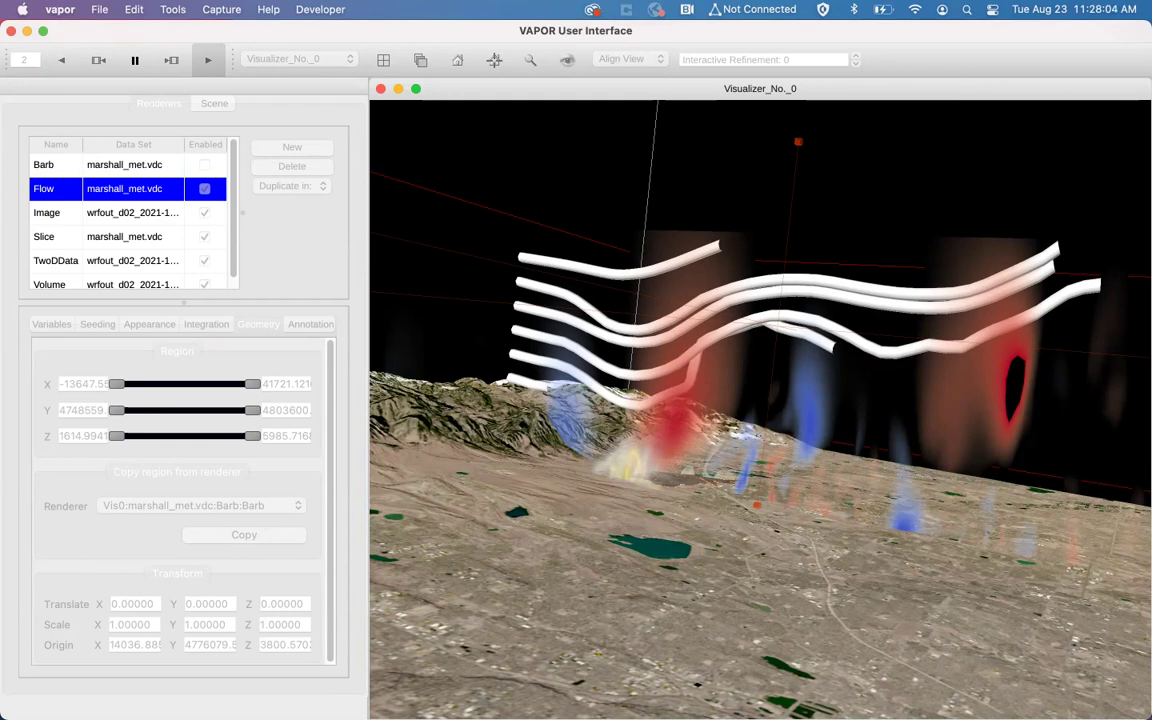
Step: Switch to Chrome, open vapor.ucar.edu in a new tab and go through its documentation to the YouTube channel
{"action": "mouse_move", "coordinate": [450, 690]}
{"action": "left_click", "coordinate": [231, 692]}
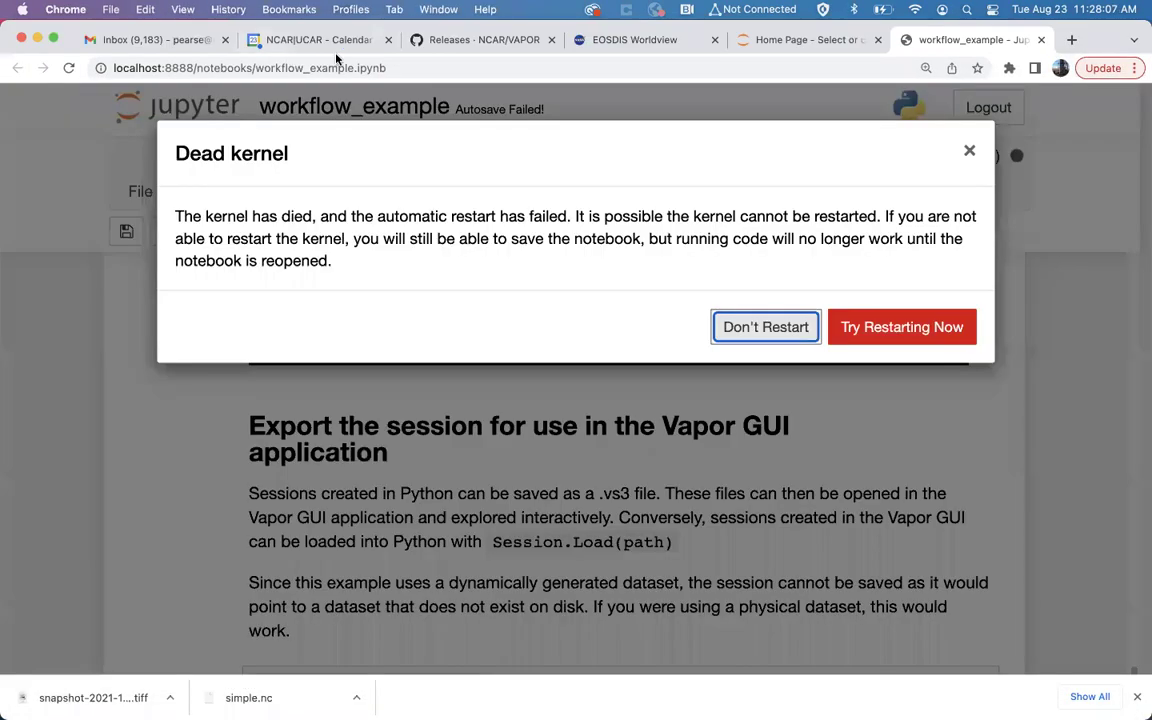
{"action": "left_click", "coordinate": [1072, 40]}
{"action": "type", "text": "vapor.ucar.edu"}
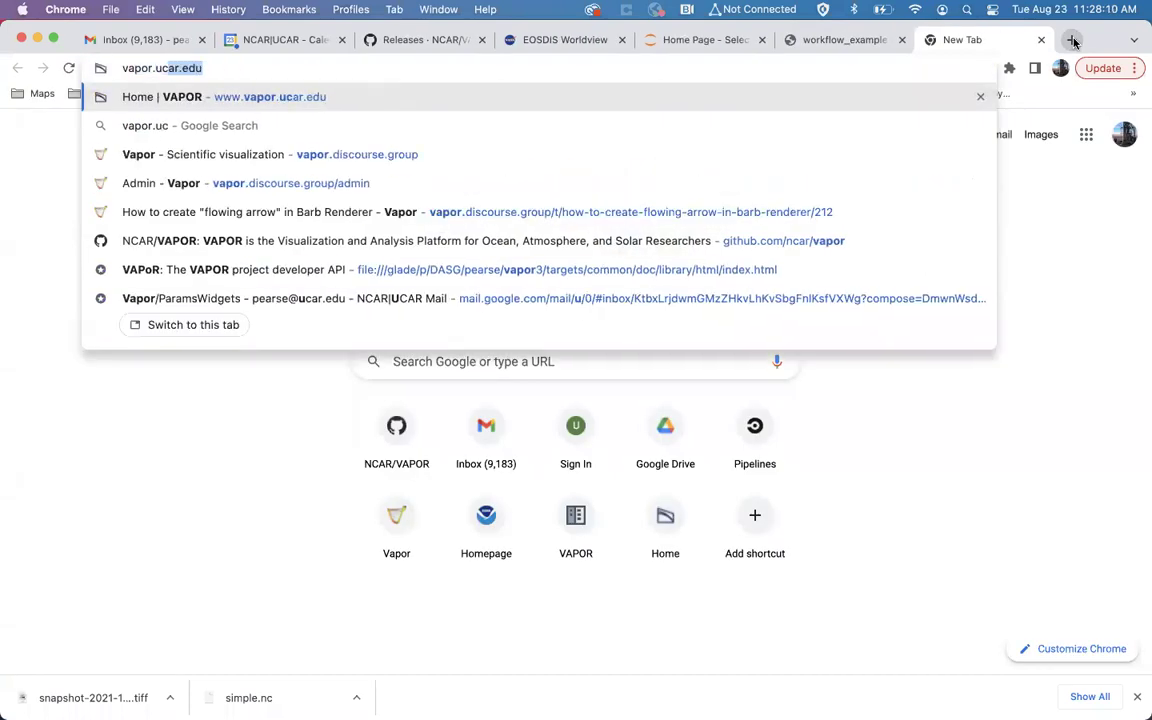
{"action": "key", "text": "Return"}
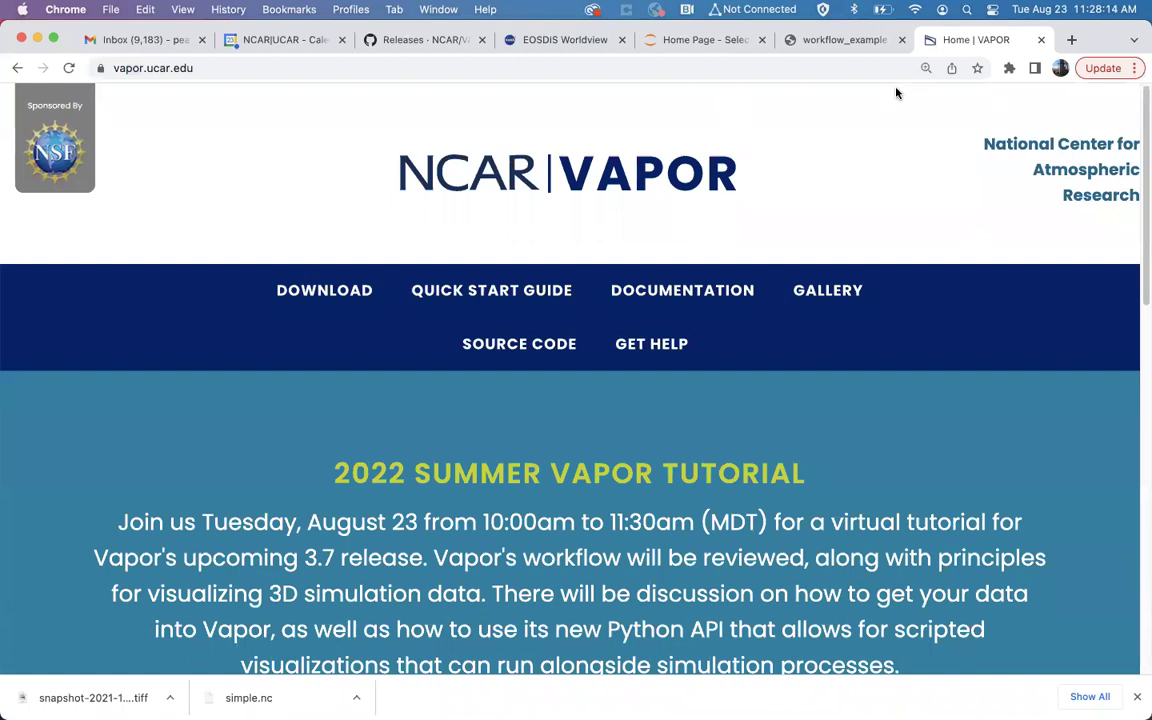
{"action": "left_click", "coordinate": [626, 295]}
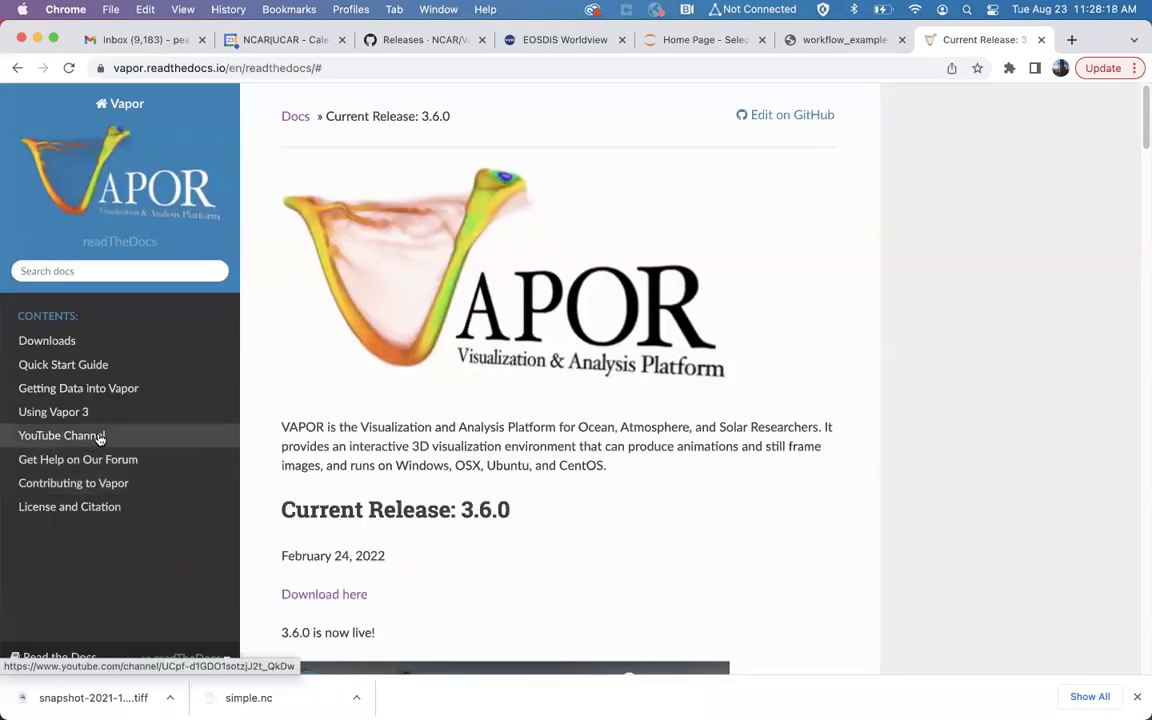
{"action": "left_click", "coordinate": [80, 439]}
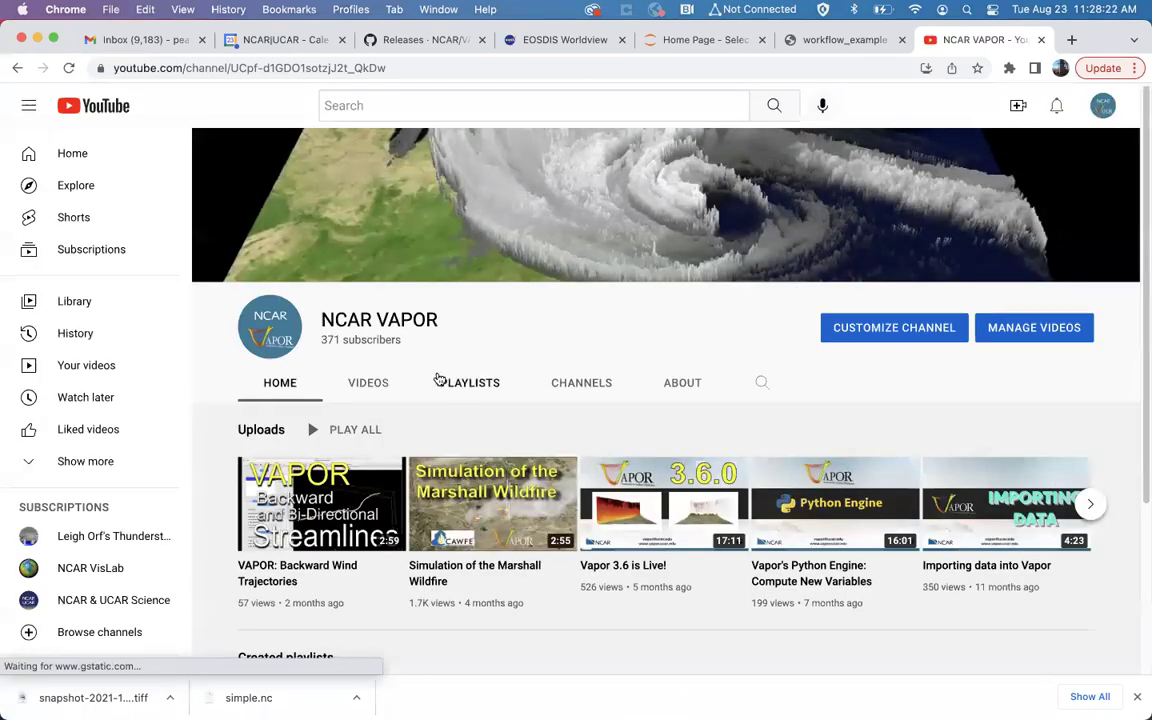
Step: Look over the uploaded videos and created playlists on the NCAR VAPOR channel's home page
{"action": "scroll", "coordinate": [296, 410], "scroll_direction": "down", "scroll_amount": 3}
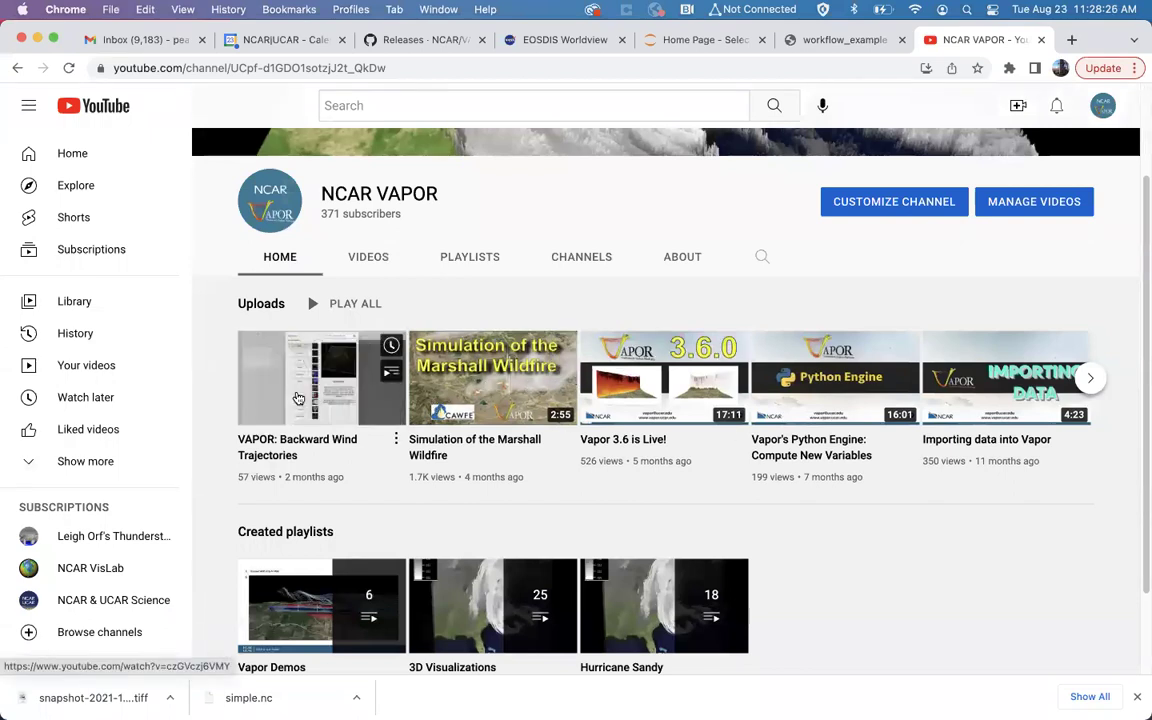
{"action": "mouse_move", "coordinate": [316, 352]}
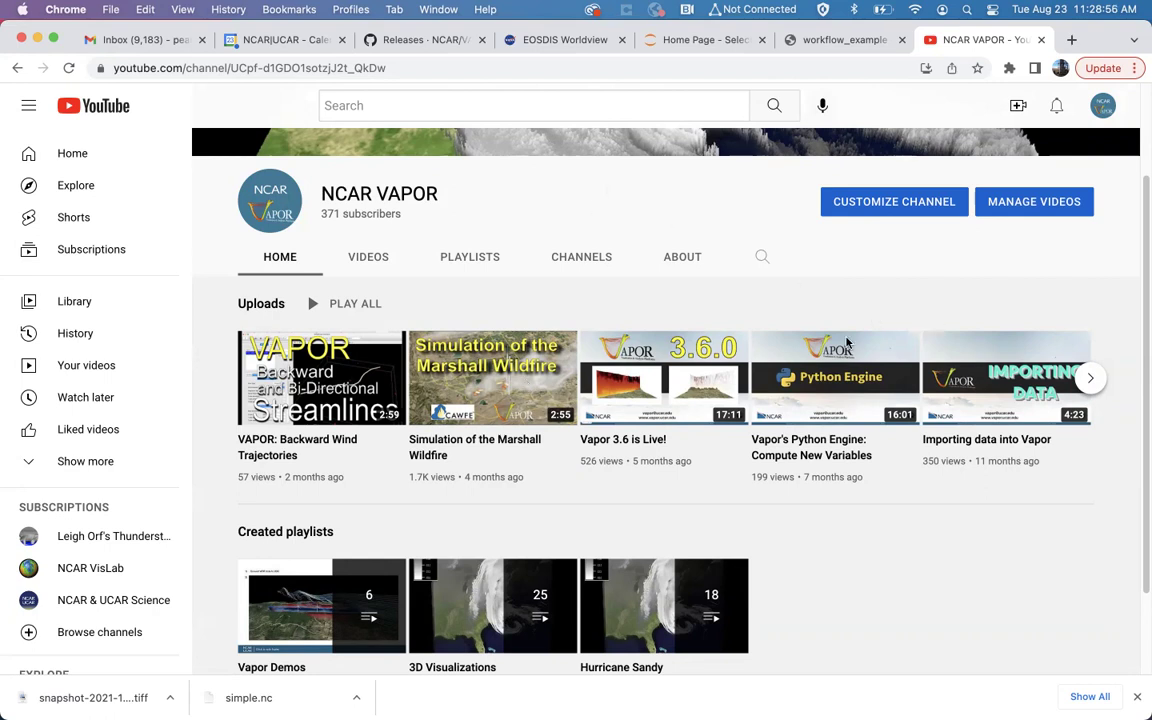
Step: Switch to the ATPESC_2022 presentation in PowerPoint, show slide 2 with the Vapor website address, and narrow the window to uncover part of the browser
{"action": "mouse_move", "coordinate": [400, 705]}
{"action": "mouse_move", "coordinate": [540, 700]}
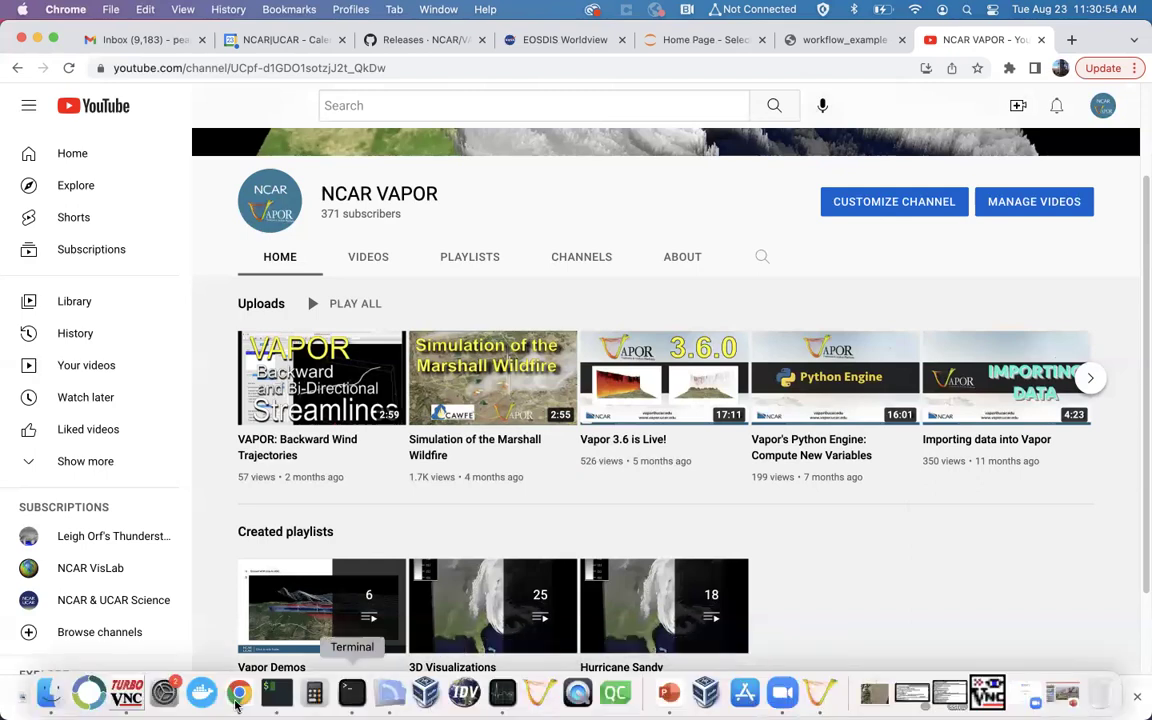
{"action": "left_click", "coordinate": [678, 696]}
{"action": "scroll", "coordinate": [90, 225], "scroll_direction": "up", "scroll_amount": 12}
{"action": "scroll", "coordinate": [176, 285], "scroll_direction": "up", "scroll_amount": 1}
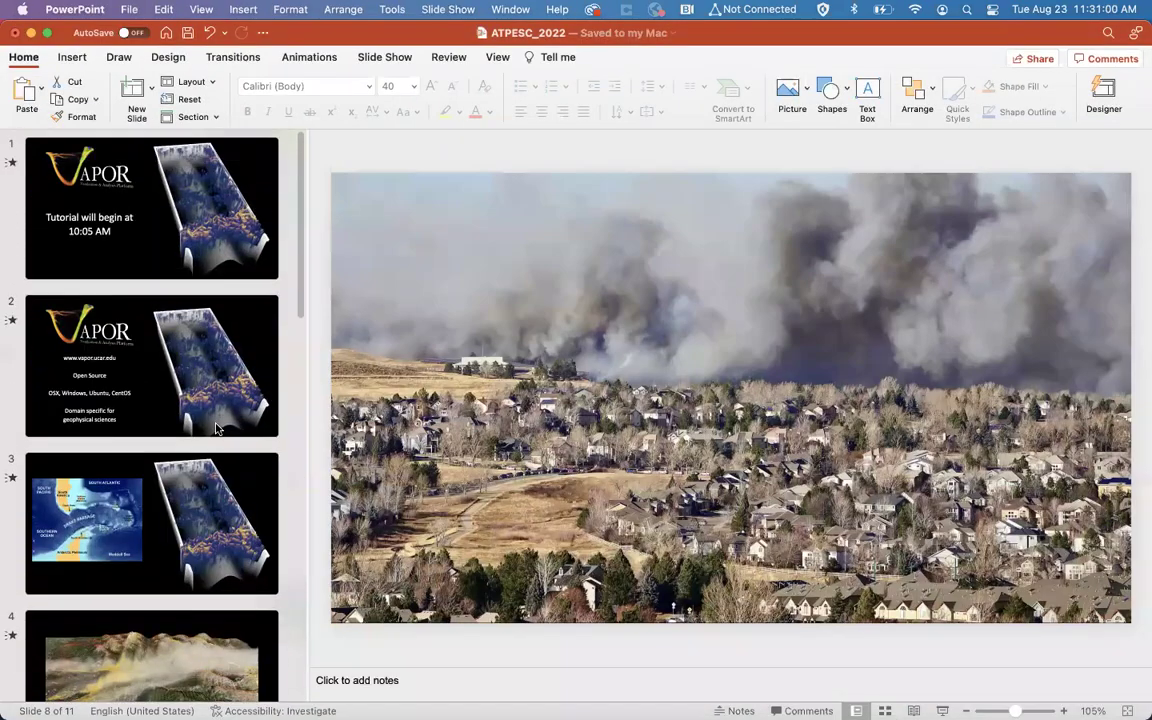
{"action": "left_click", "coordinate": [176, 330]}
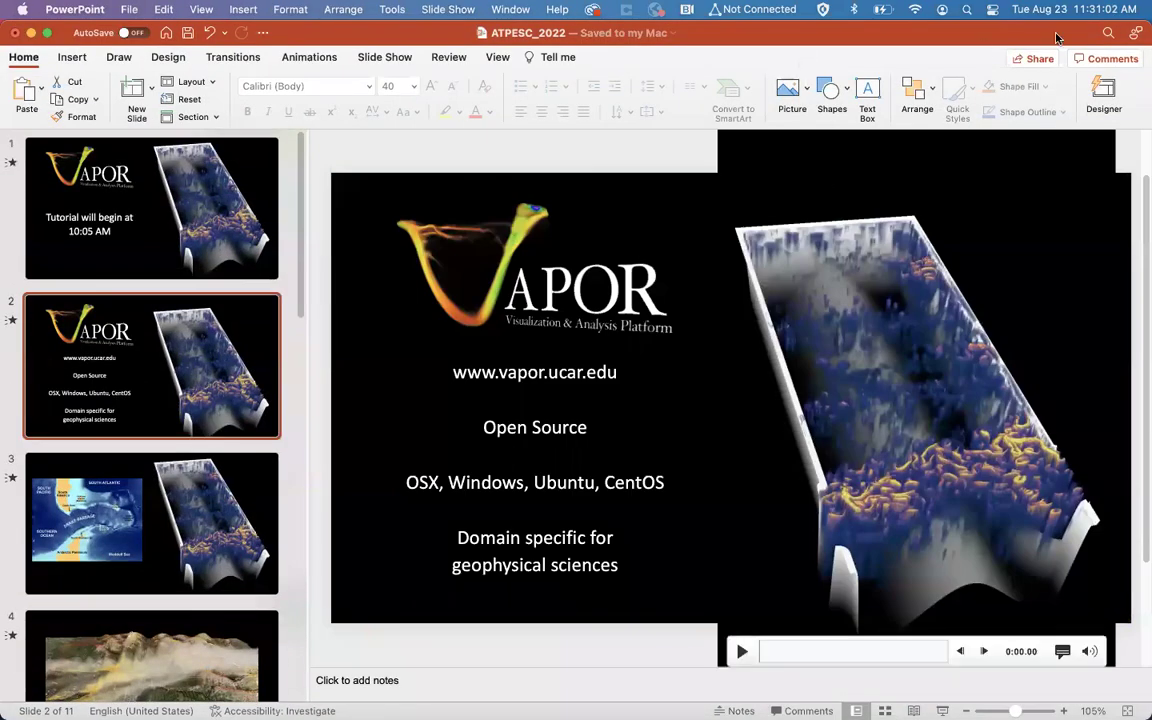
{"action": "left_click_drag", "start_coordinate": [1150, 46], "coordinate": [801, 58]}
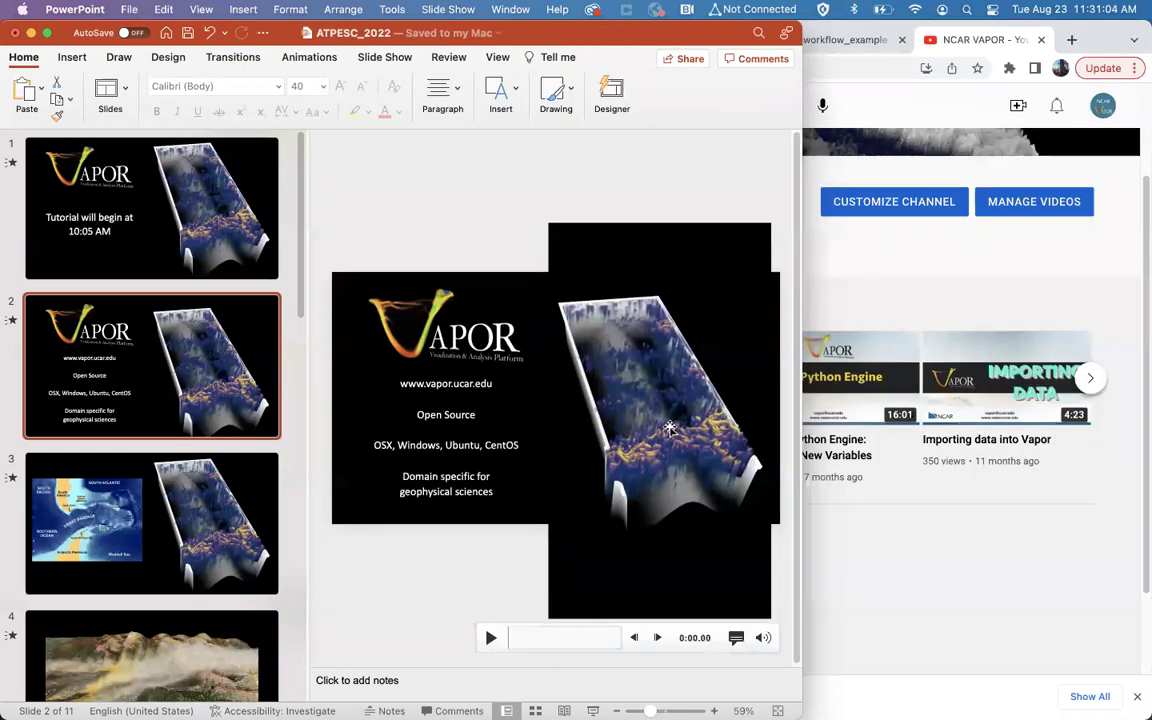